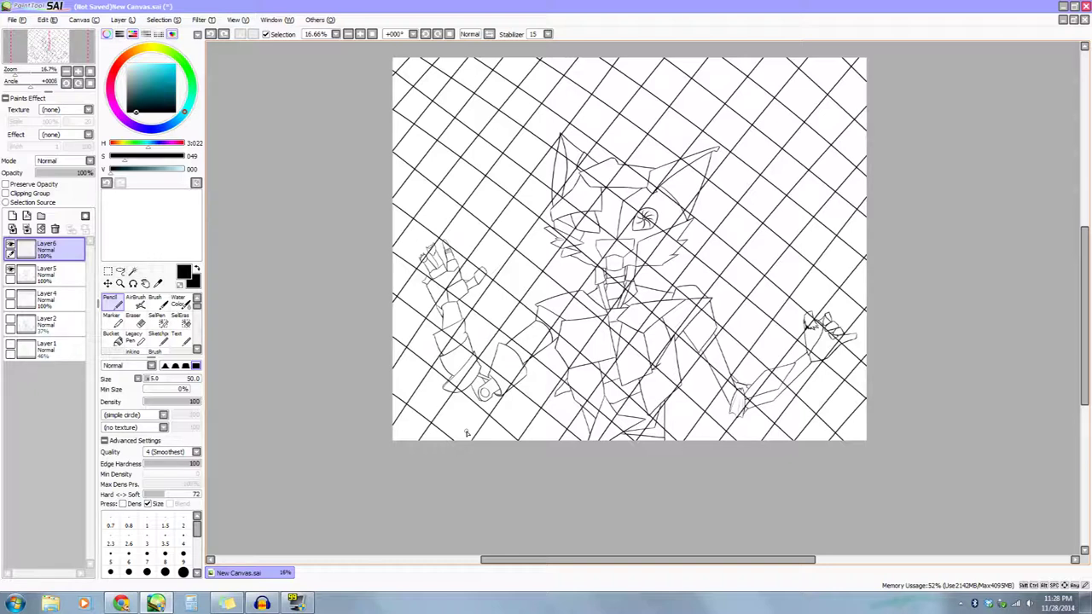
Make Layer5 the working layer and hide the crosshatch lines on Layer6.
click(51, 275)
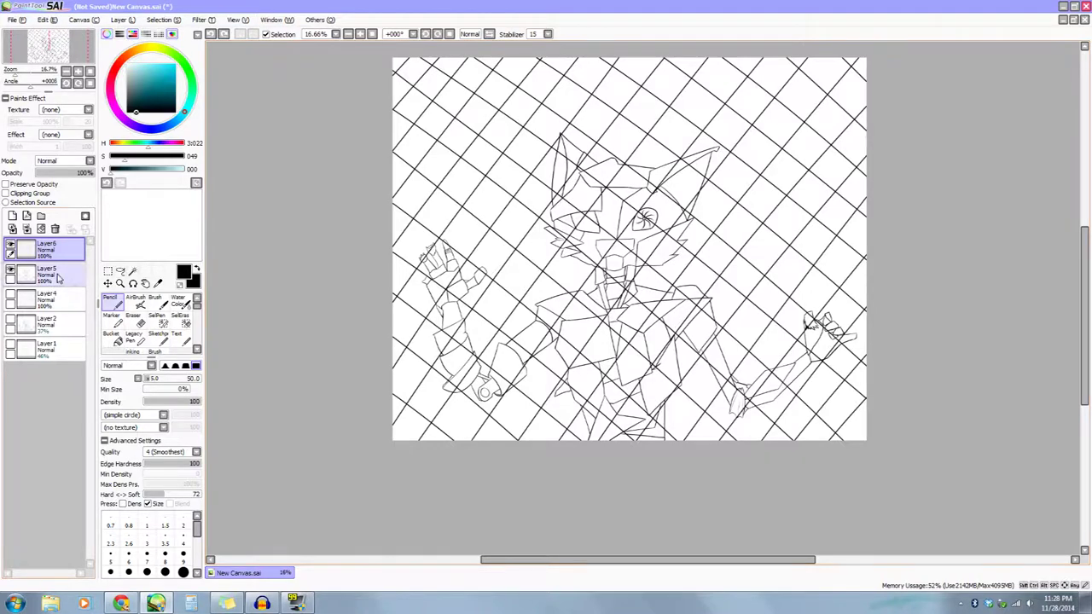
click(11, 245)
drag(542, 481, 544, 468)
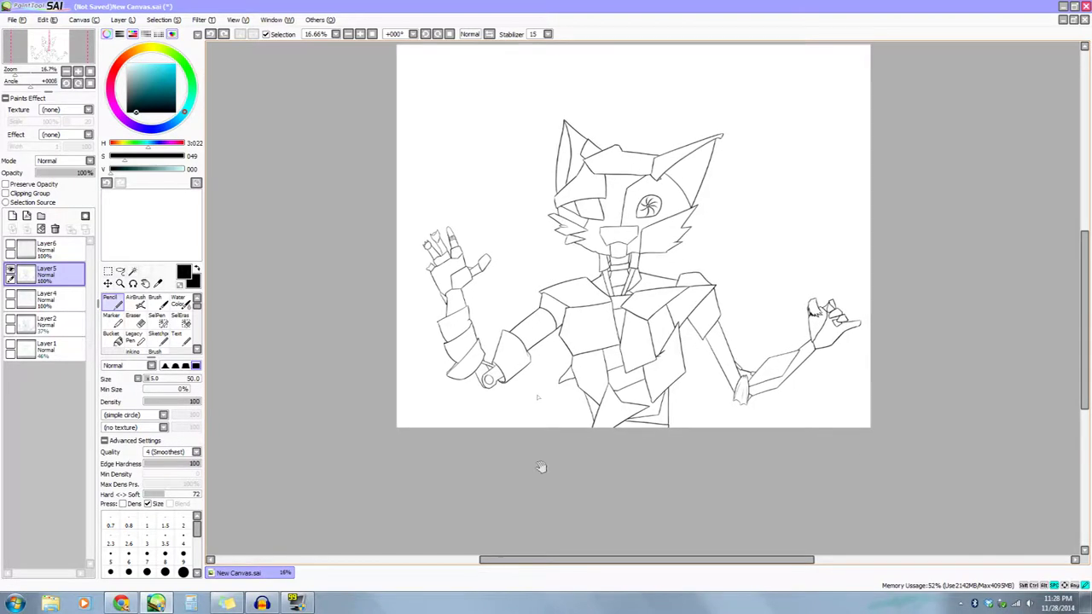
drag(487, 445, 466, 460)
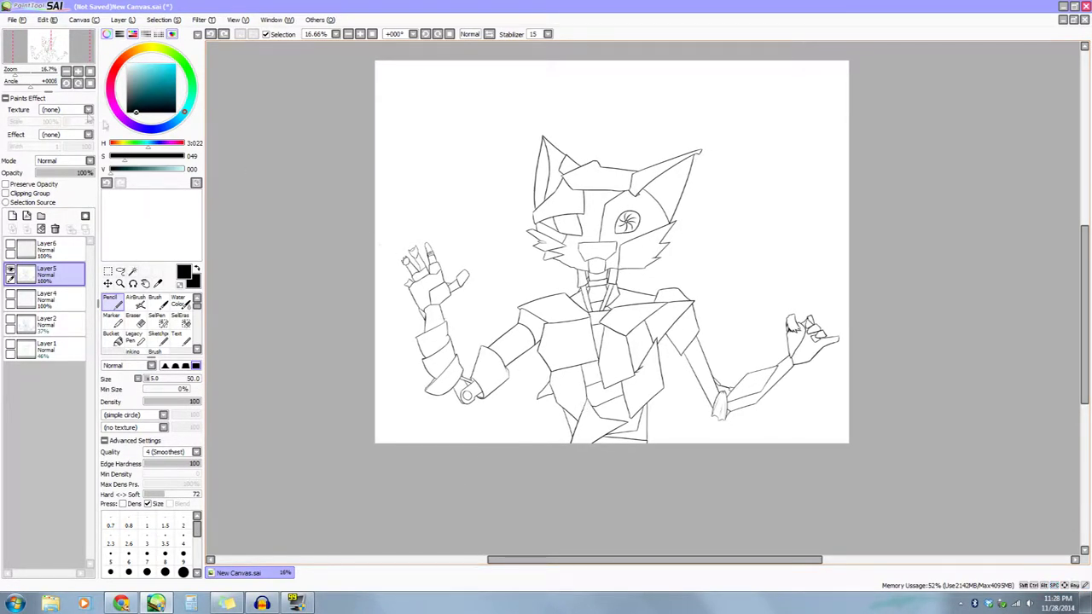
Select the jagged cheek fur area beside the muzzle, below the pinwheel eye, with the Magic Wand.
click(80, 74)
click(80, 73)
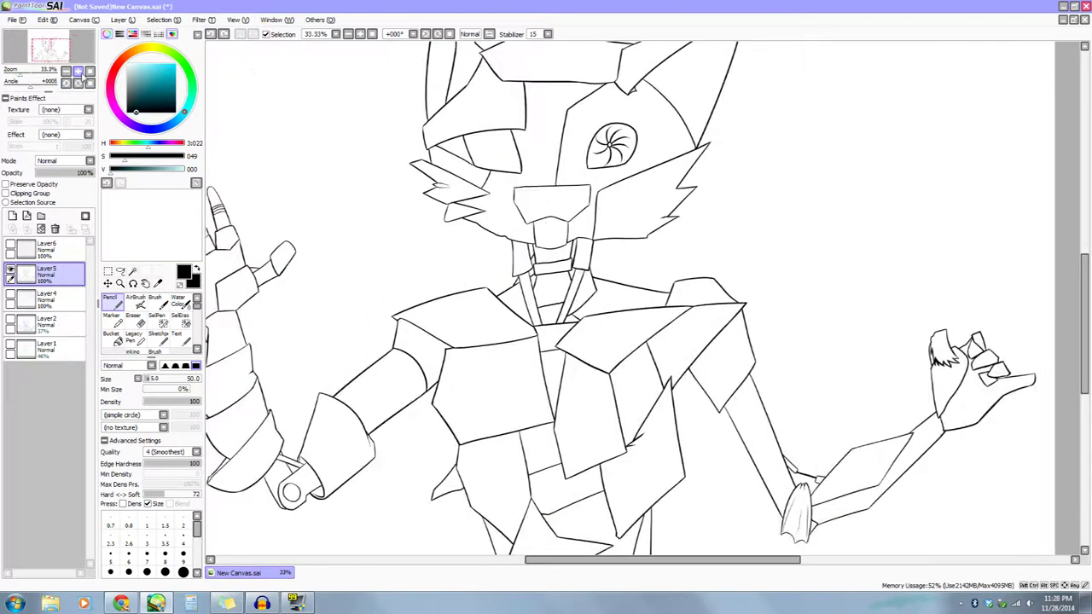
click(79, 73)
click(80, 73)
mouse_move(489, 325)
mouse_down()
mouse_move(539, 411)
mouse_move(549, 535)
mouse_up()
drag(606, 408, 600, 458)
drag(521, 415, 512, 445)
drag(655, 421, 614, 369)
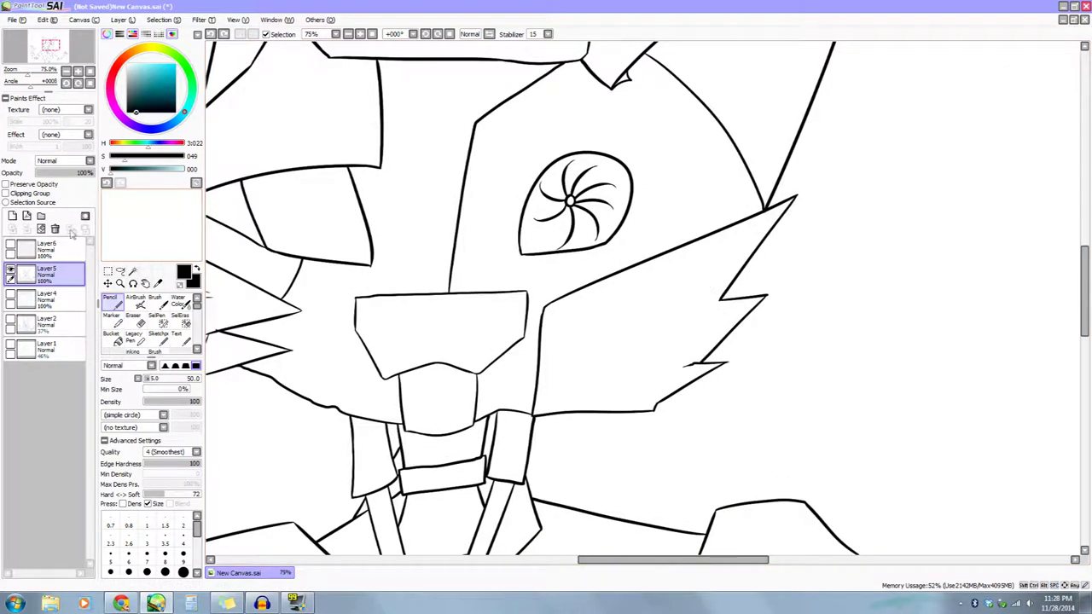
click(134, 271)
click(616, 376)
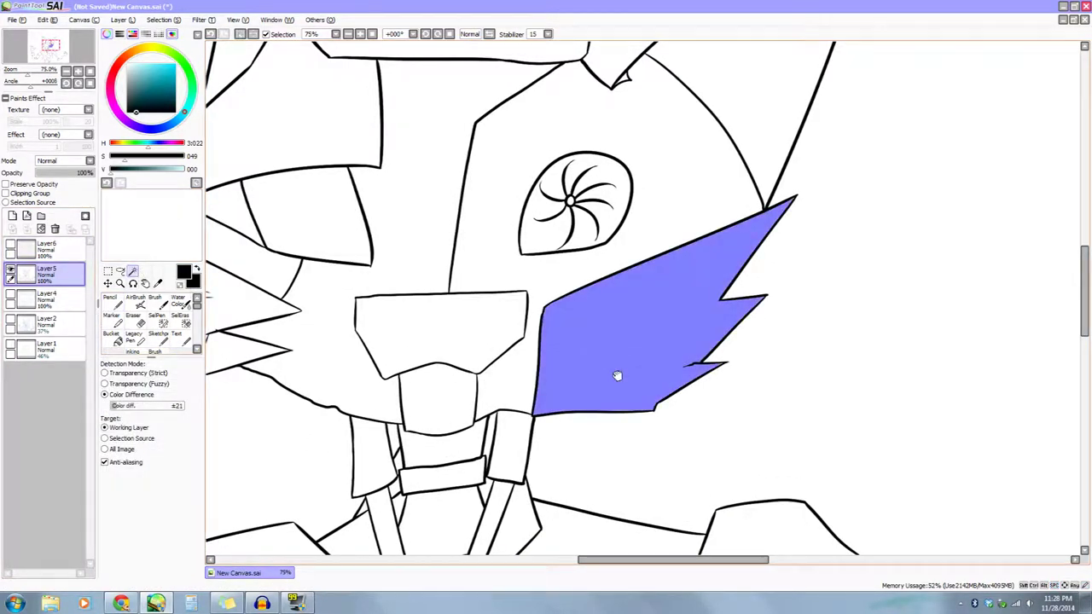
drag(619, 378, 620, 385)
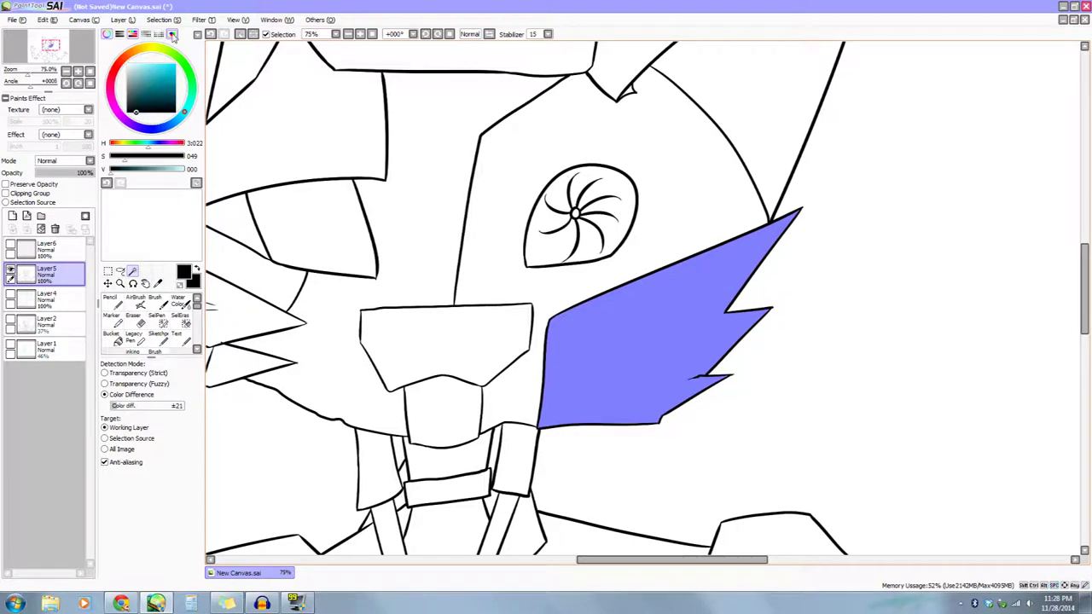
Create a new layer beneath the Layer5 line art for colouring the selected cheek.
click(166, 20)
click(176, 22)
click(176, 21)
click(175, 20)
drag(380, 209, 332, 181)
click(12, 216)
Fill the selected cheek on Layer7 with mid grey using the Pencil at size 460, and clear the selection.
click(110, 303)
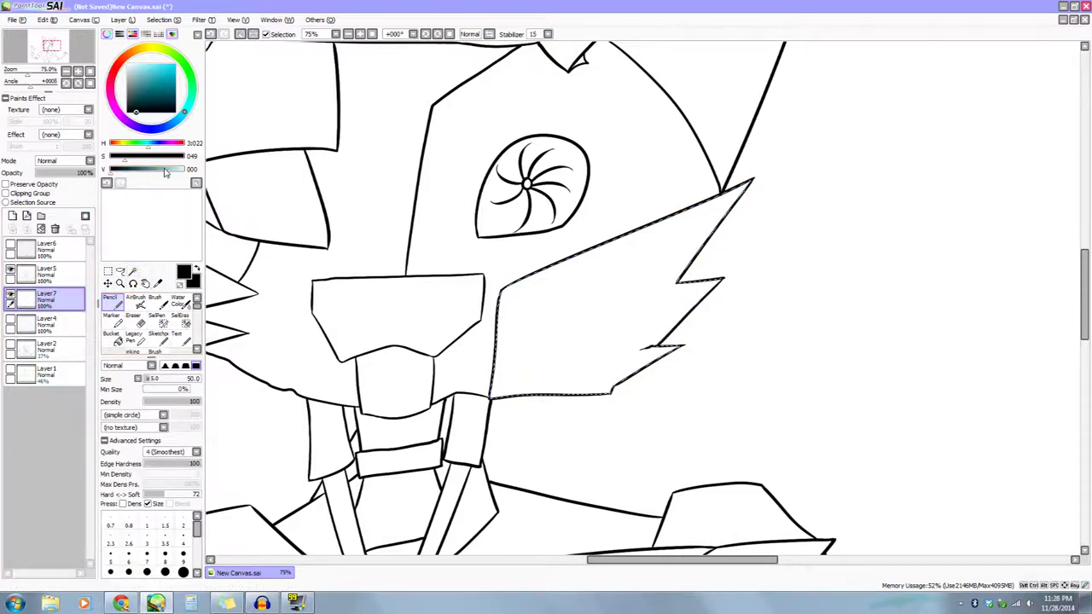
drag(150, 143, 135, 145)
mouse_move(137, 107)
mouse_down()
mouse_move(142, 68)
mouse_move(128, 103)
mouse_move(126, 88)
mouse_up()
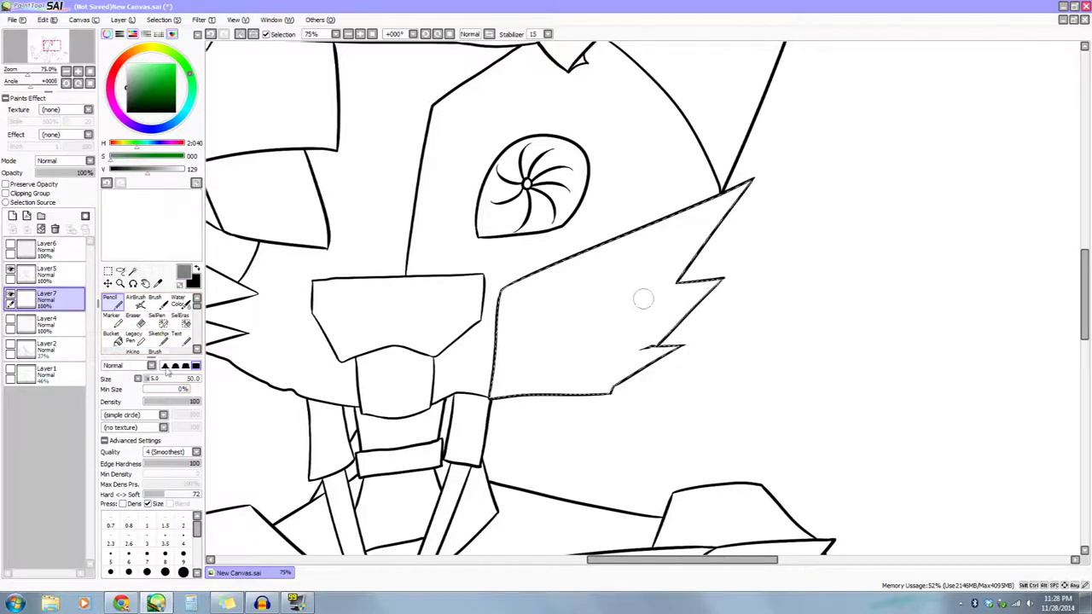
click(196, 378)
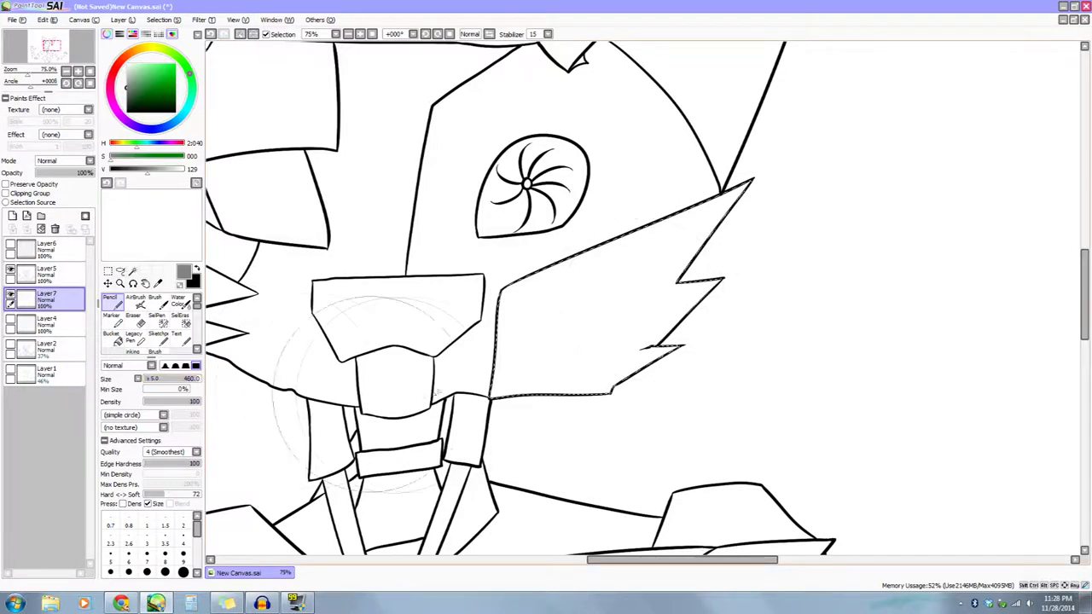
mouse_move(461, 365)
mouse_down()
mouse_move(742, 220)
mouse_move(687, 359)
mouse_up()
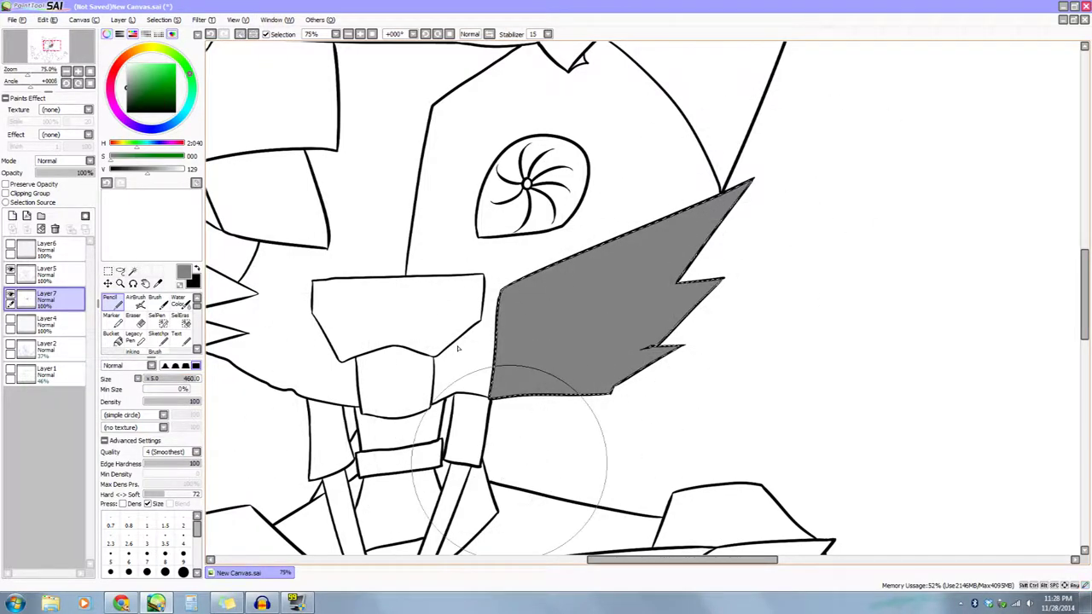
click(109, 272)
click(529, 385)
drag(572, 431, 595, 446)
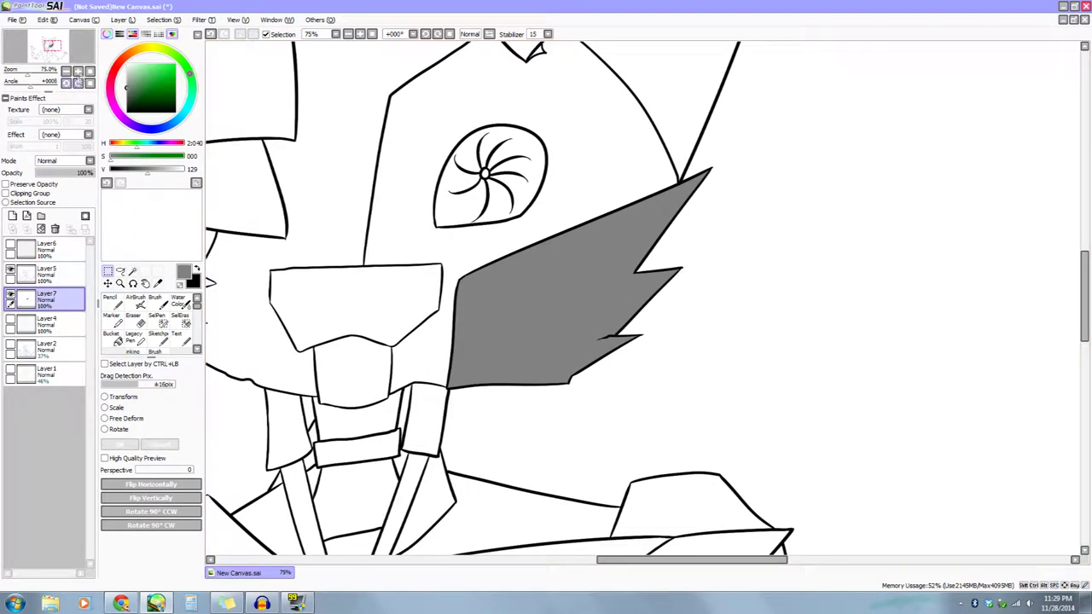
Check the grey cheek fill along its outlines up close and touch up the edges with the Pencil at size 60.
click(78, 71)
click(77, 70)
drag(750, 418, 782, 452)
drag(788, 347, 788, 315)
click(111, 300)
click(78, 71)
click(78, 71)
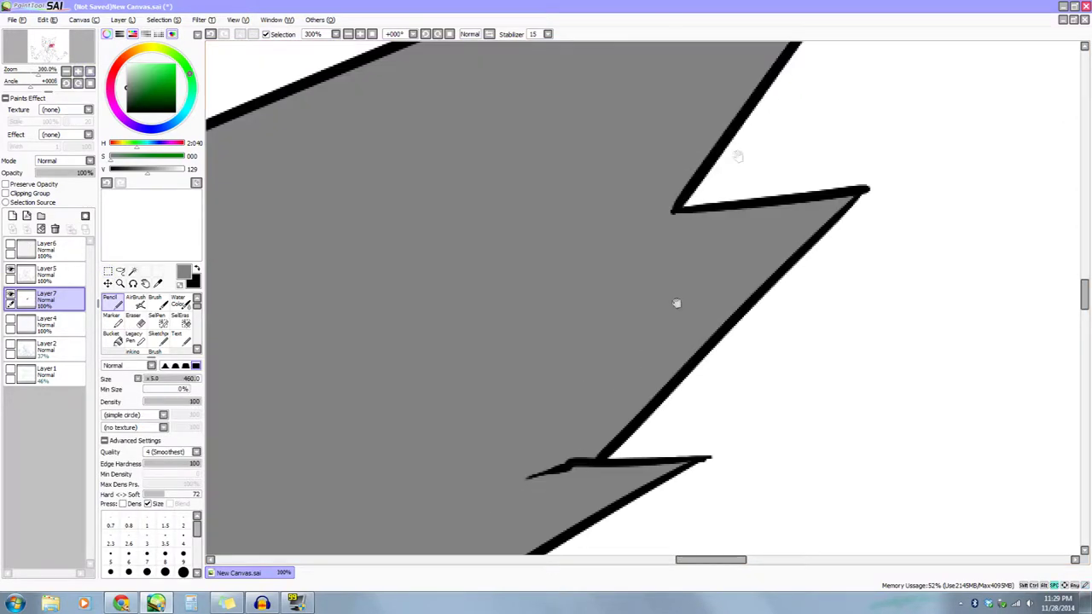
drag(682, 277, 487, 510)
drag(751, 55, 645, 180)
drag(159, 379, 150, 379)
drag(664, 173, 655, 180)
drag(611, 274, 801, 154)
drag(734, 191, 960, 75)
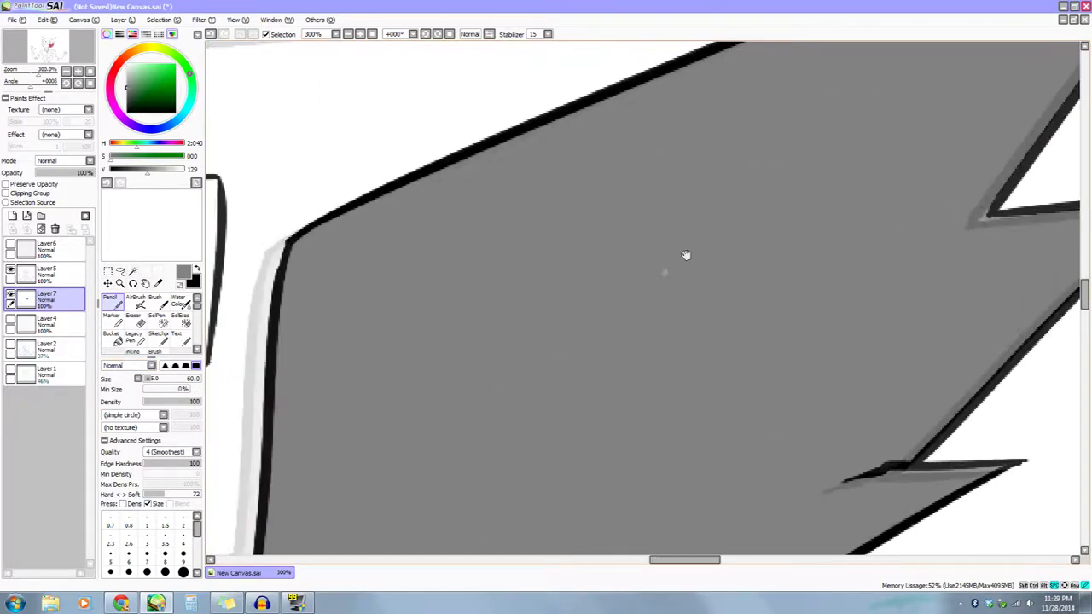
drag(663, 273, 722, 54)
drag(714, 351, 465, 427)
mouse_move(736, 365)
mouse_down()
mouse_move(762, 358)
mouse_move(808, 413)
mouse_up()
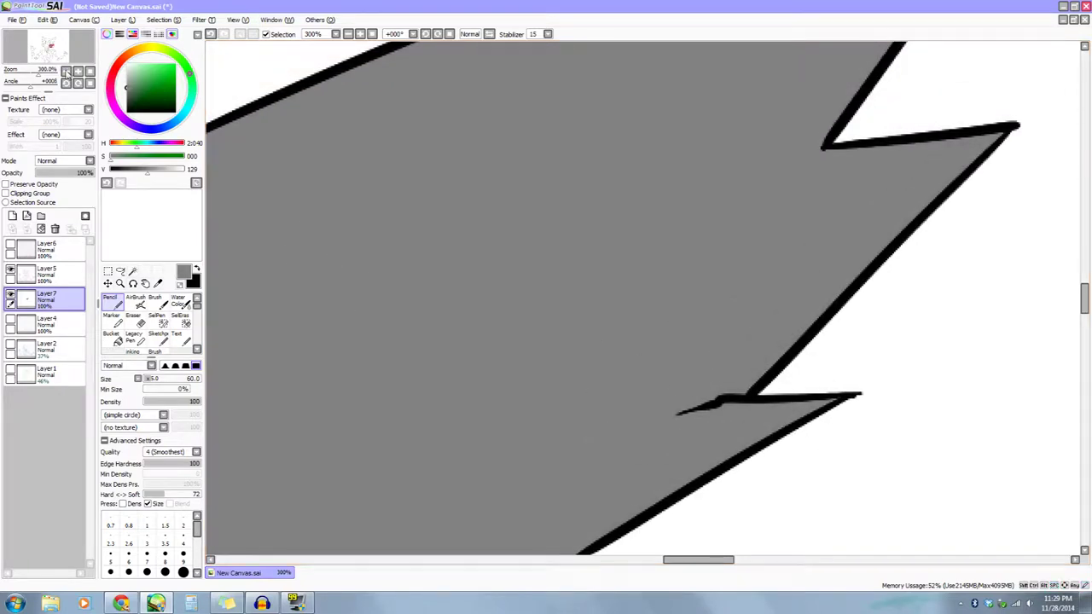
click(68, 72)
drag(790, 445, 754, 493)
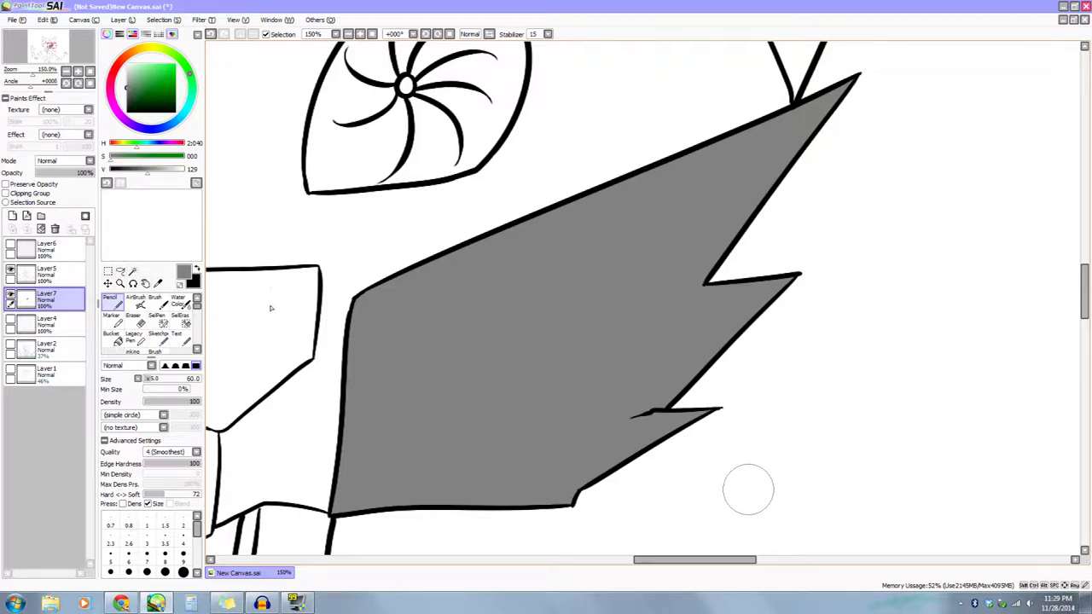
Set the colour to a light brown with saturation 75 and value 180, and turn on Preserve Opacity for Layer7.
click(131, 55)
drag(152, 90, 142, 78)
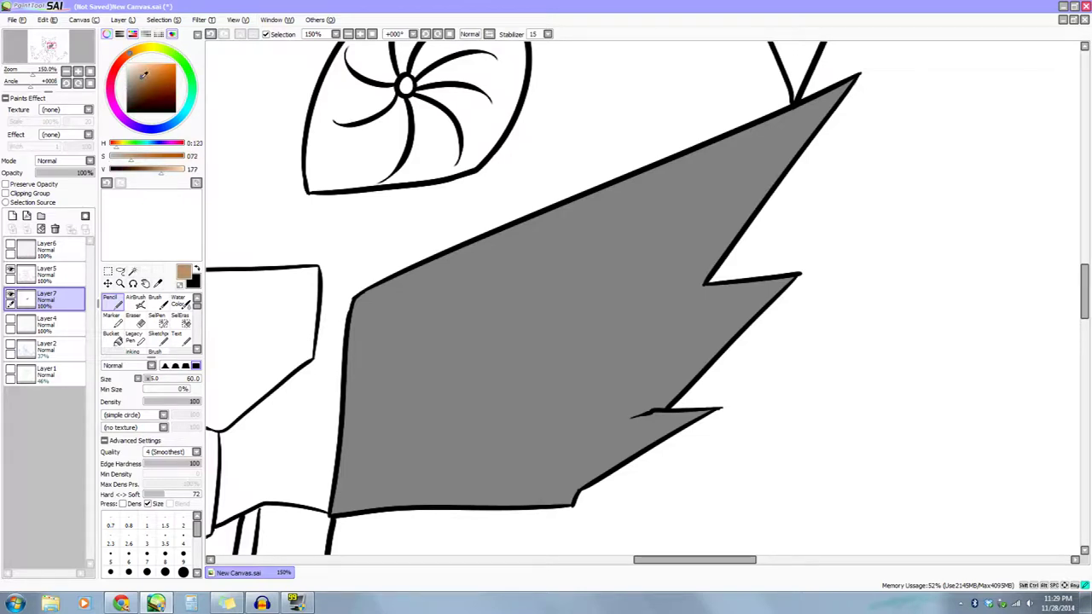
click(30, 184)
drag(551, 344, 553, 331)
Paint light brown over the cheek's lower part and jagged outer edge with the Brush at size 155 and density 67.
click(159, 304)
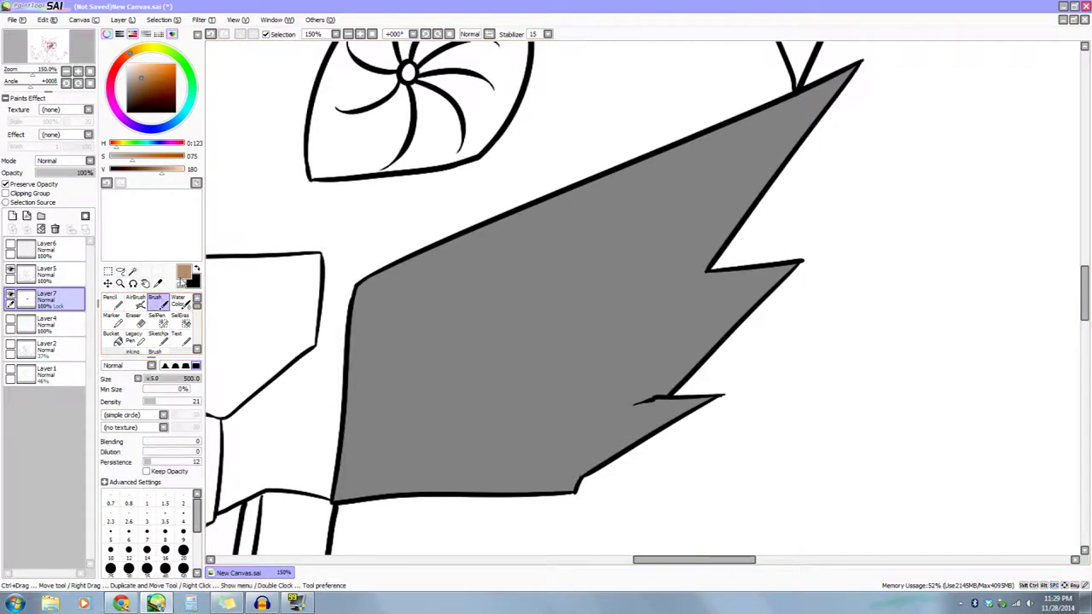
drag(727, 318, 734, 309)
mouse_move(744, 354)
mouse_down()
mouse_move(436, 516)
mouse_move(634, 504)
mouse_move(751, 443)
mouse_move(734, 367)
mouse_move(341, 389)
mouse_up()
mouse_move(171, 401)
mouse_down()
mouse_move(182, 402)
mouse_move(162, 381)
mouse_up()
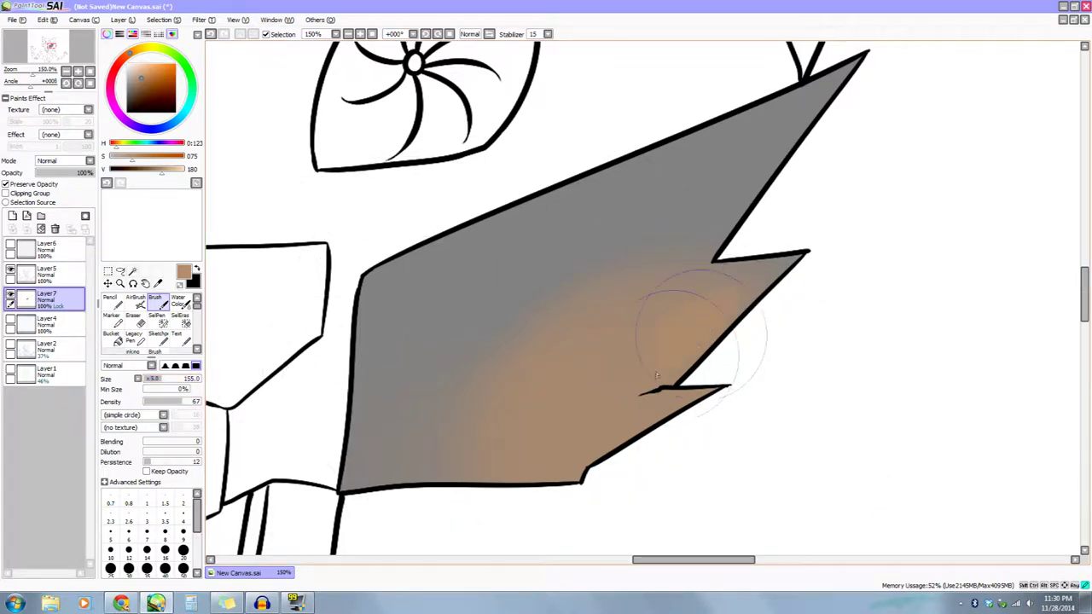
mouse_move(829, 271)
mouse_down()
mouse_move(807, 300)
mouse_move(730, 304)
mouse_move(858, 72)
mouse_move(805, 143)
mouse_up()
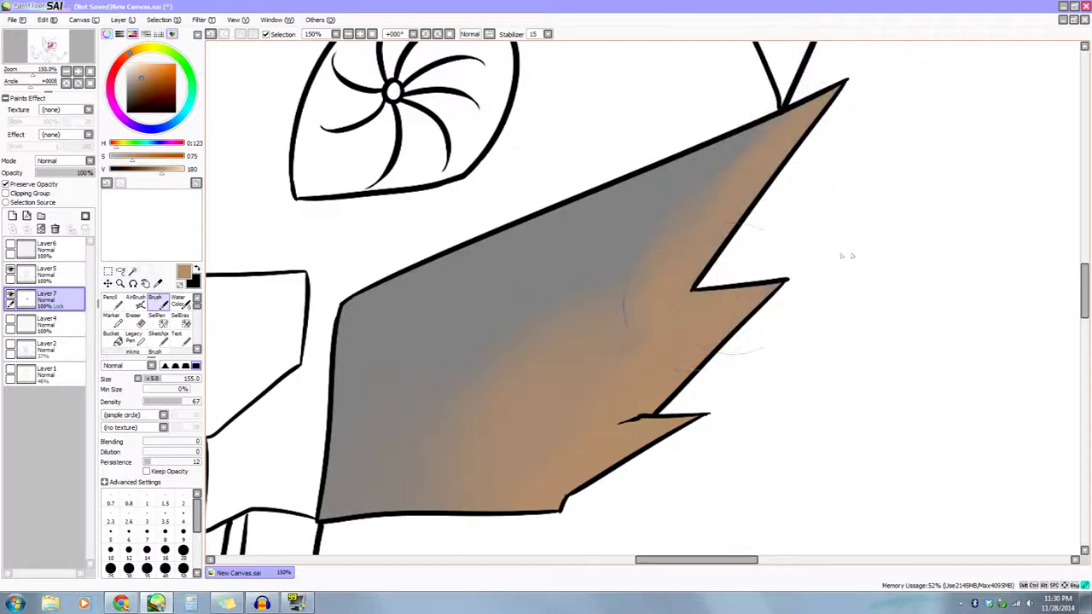
drag(789, 387, 816, 350)
mouse_move(707, 321)
mouse_down()
mouse_move(748, 314)
mouse_move(799, 279)
mouse_up()
Brush light brown along the cheek's upper edge and the inner edge beside the muzzle, leaving a grey band in the middle.
mouse_move(486, 177)
mouse_down()
mouse_move(506, 215)
mouse_move(518, 210)
mouse_move(493, 316)
mouse_move(511, 181)
mouse_move(498, 330)
mouse_move(520, 172)
mouse_move(536, 206)
mouse_move(560, 175)
mouse_move(487, 232)
mouse_move(705, 111)
mouse_move(499, 218)
mouse_move(482, 351)
mouse_move(505, 214)
mouse_move(486, 346)
mouse_move(569, 206)
mouse_up()
drag(692, 174, 680, 202)
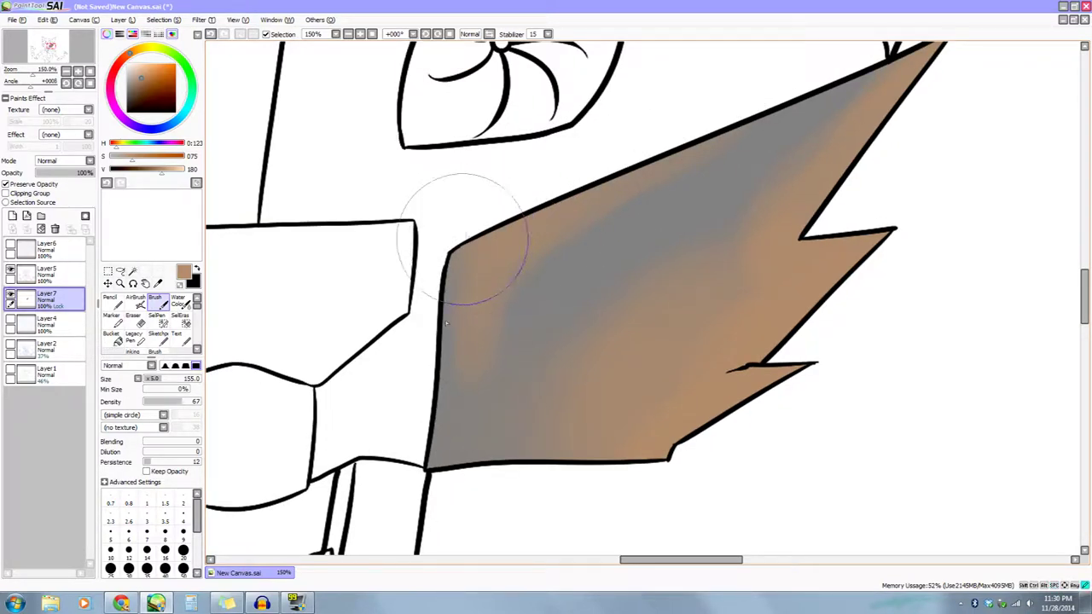
mouse_move(463, 237)
mouse_down()
mouse_move(439, 428)
mouse_move(462, 257)
mouse_up()
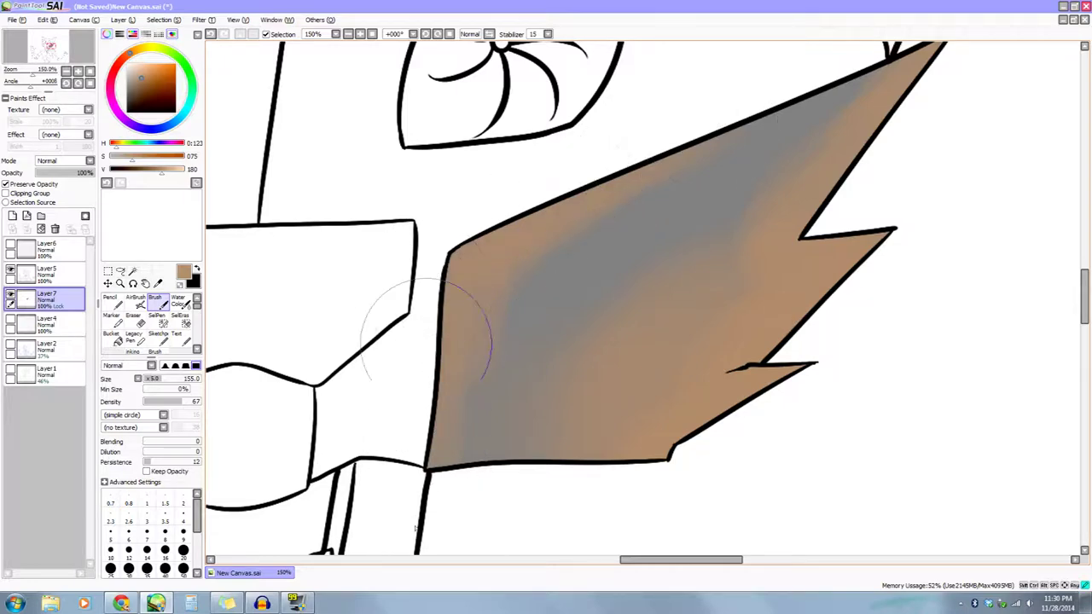
drag(798, 262, 697, 304)
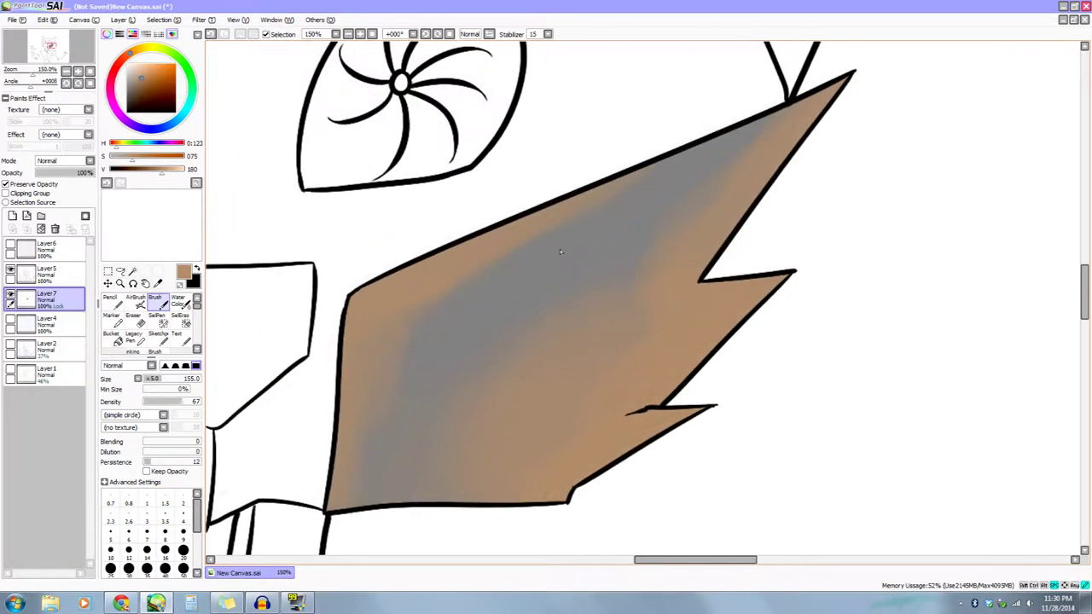
scroll(847, 248, down, 2)
scroll(848, 248, left, 1)
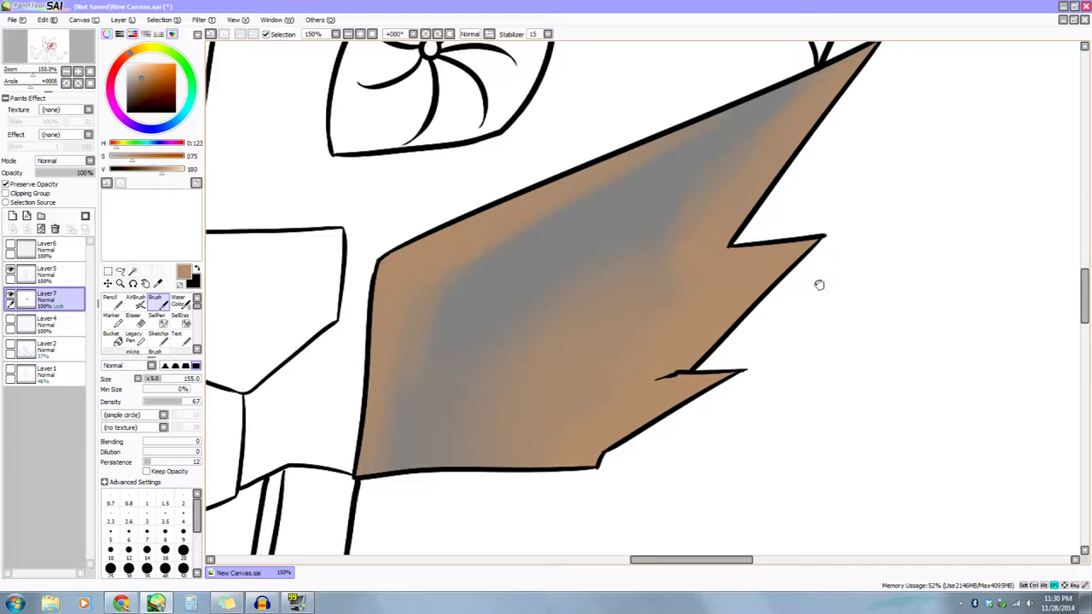
drag(793, 300, 745, 322)
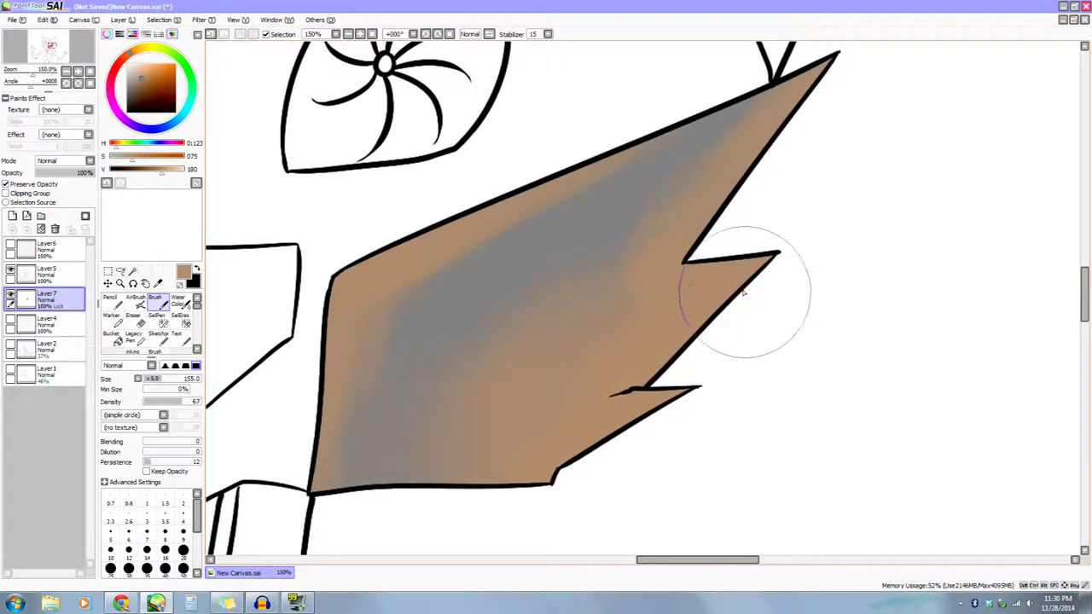
Darken the brown to value 126 and shade the jagged outer fur edge of the cheek with it.
drag(164, 173, 146, 175)
mouse_move(763, 271)
mouse_down()
mouse_move(728, 288)
mouse_move(762, 279)
mouse_up()
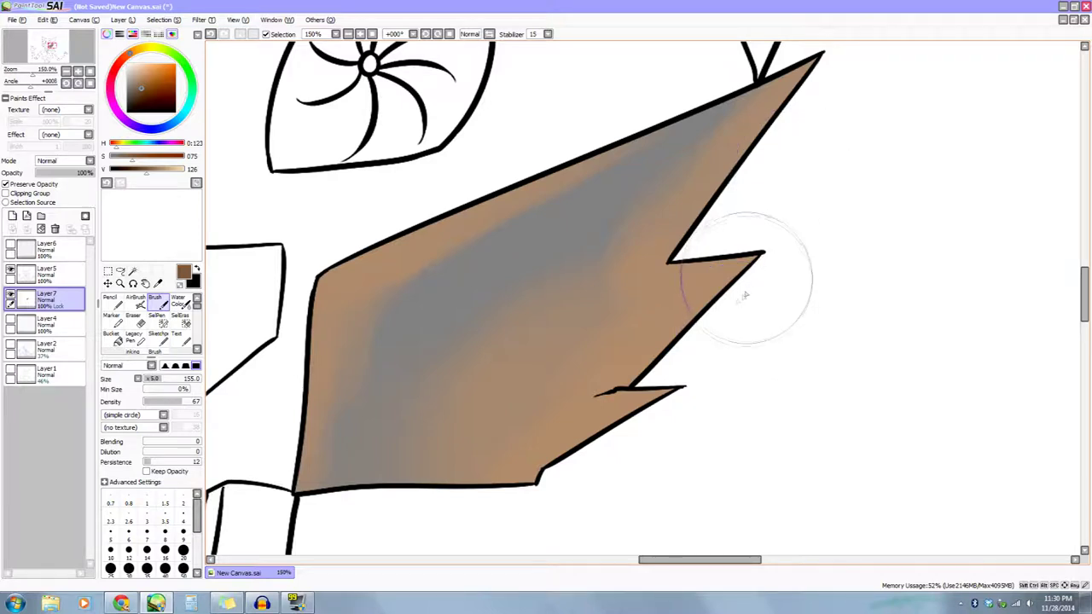
mouse_move(721, 309)
mouse_down()
mouse_move(739, 282)
mouse_move(684, 318)
mouse_move(642, 374)
mouse_move(597, 378)
mouse_up()
mouse_move(748, 267)
mouse_down()
mouse_move(731, 264)
mouse_move(597, 389)
mouse_move(741, 251)
mouse_move(639, 359)
mouse_up()
mouse_move(623, 427)
mouse_down()
mouse_move(667, 372)
mouse_move(577, 426)
mouse_move(690, 345)
mouse_move(585, 448)
mouse_move(565, 444)
mouse_up()
drag(747, 331, 698, 413)
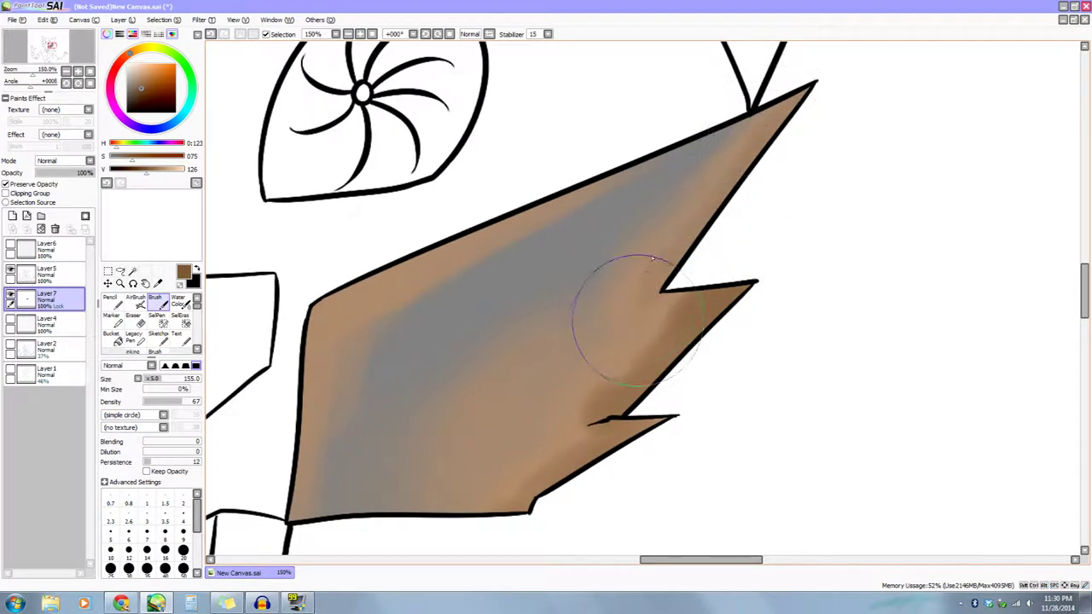
Reduce the Brush to size 35 and paint dark brown shading along the outer edge of the uppermost fur tuft.
key(bracketleft)
key(bracketleft)
key(bracketleft)
key(bracketleft)
key(bracketleft)
key(bracketleft)
key(bracketleft)
key(bracketleft)
mouse_move(655, 283)
mouse_down()
mouse_move(642, 314)
mouse_move(793, 99)
mouse_move(783, 110)
mouse_up()
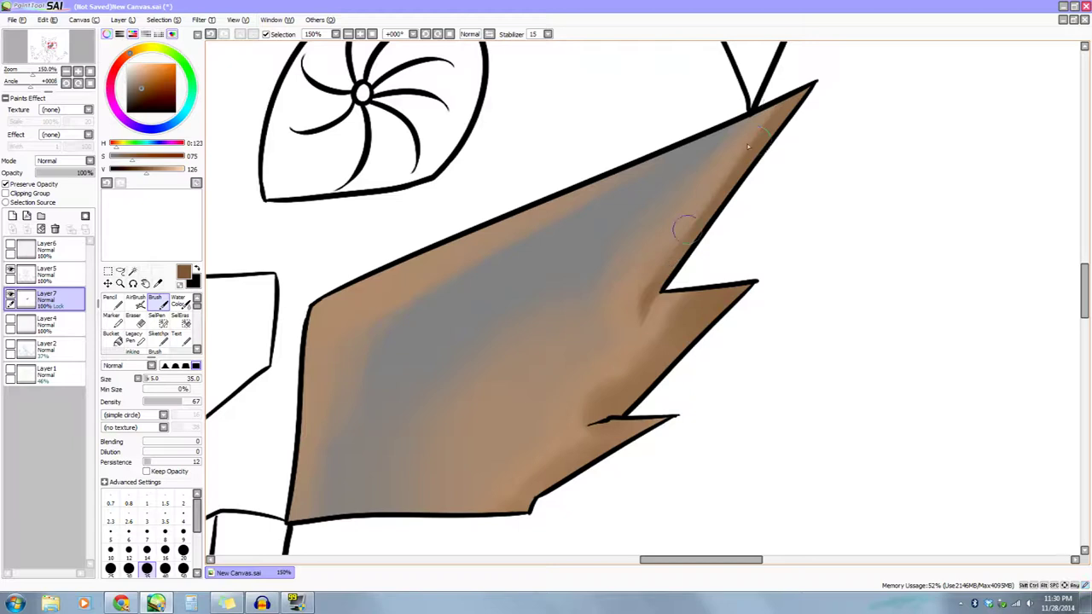
drag(685, 225, 646, 272)
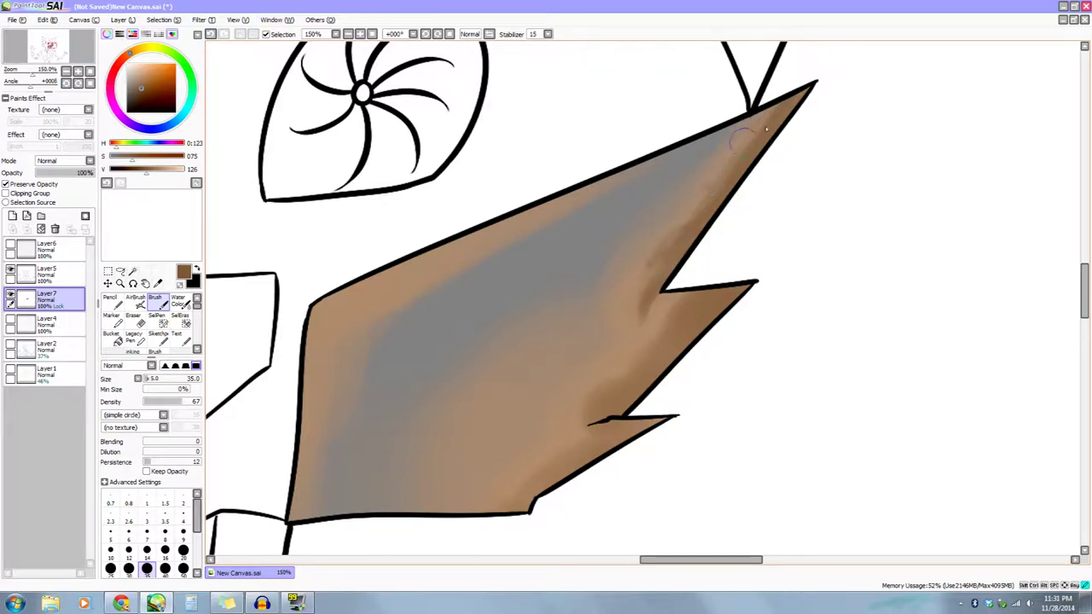
Add fine dark brown fur strokes around the notches and edges of the lower cheek tufts.
drag(695, 263, 708, 193)
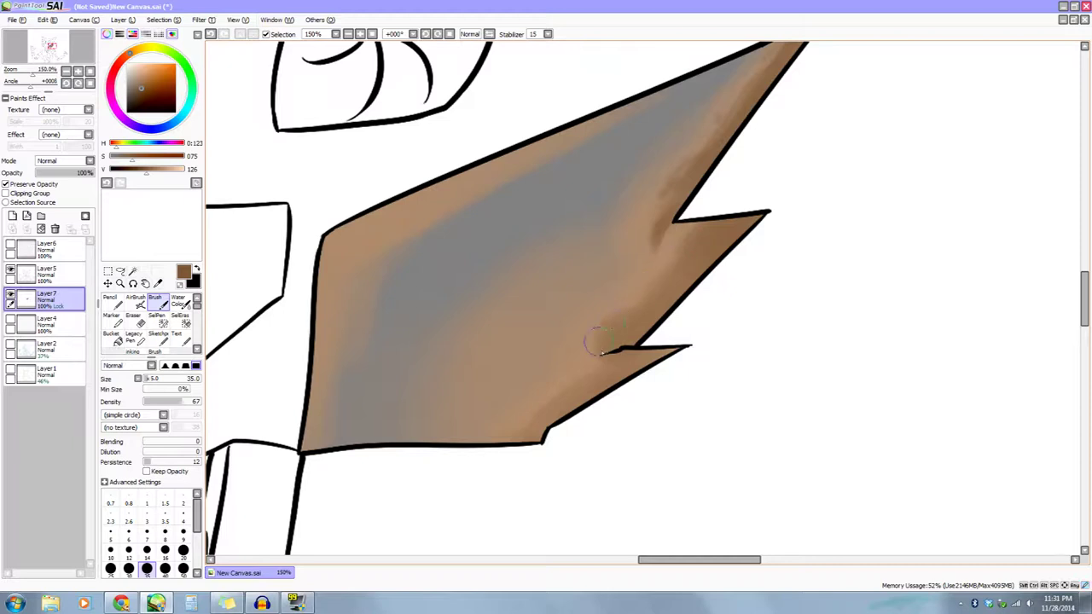
drag(601, 381, 648, 315)
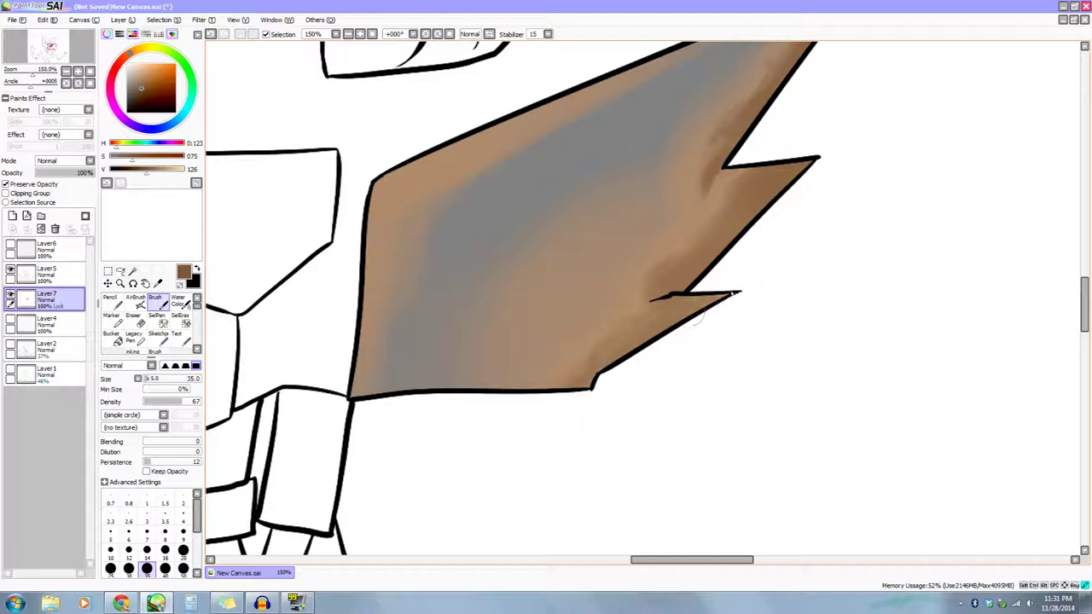
drag(760, 279, 747, 299)
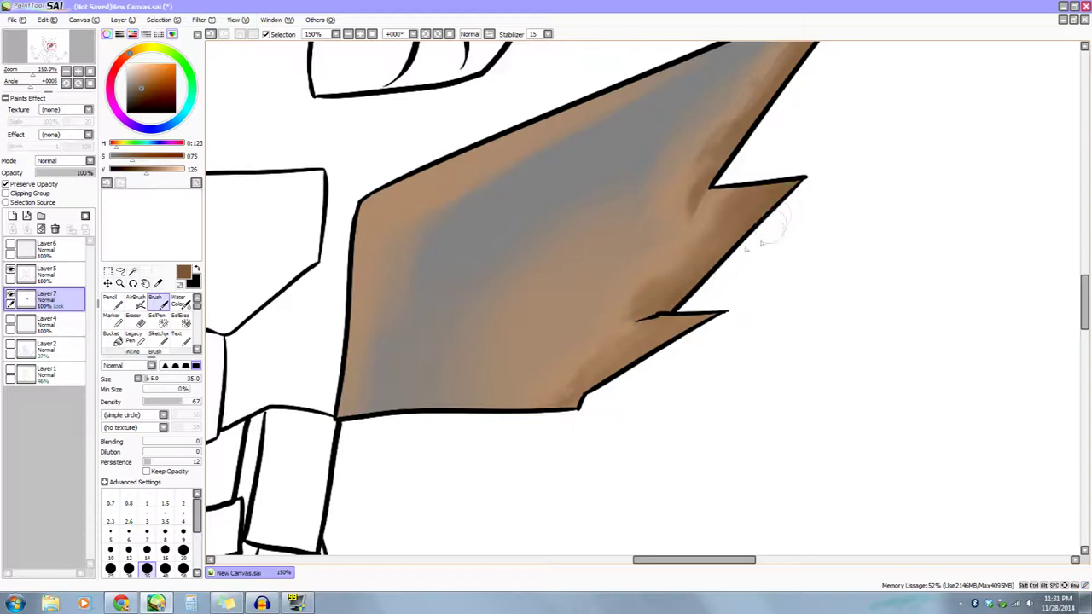
drag(760, 314, 750, 338)
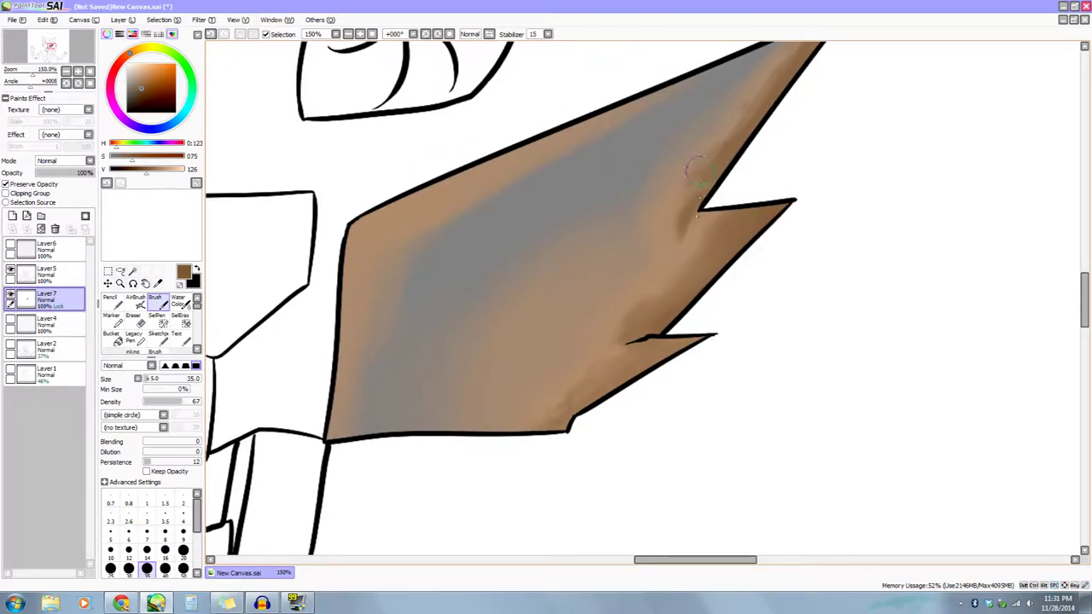
drag(684, 252, 684, 263)
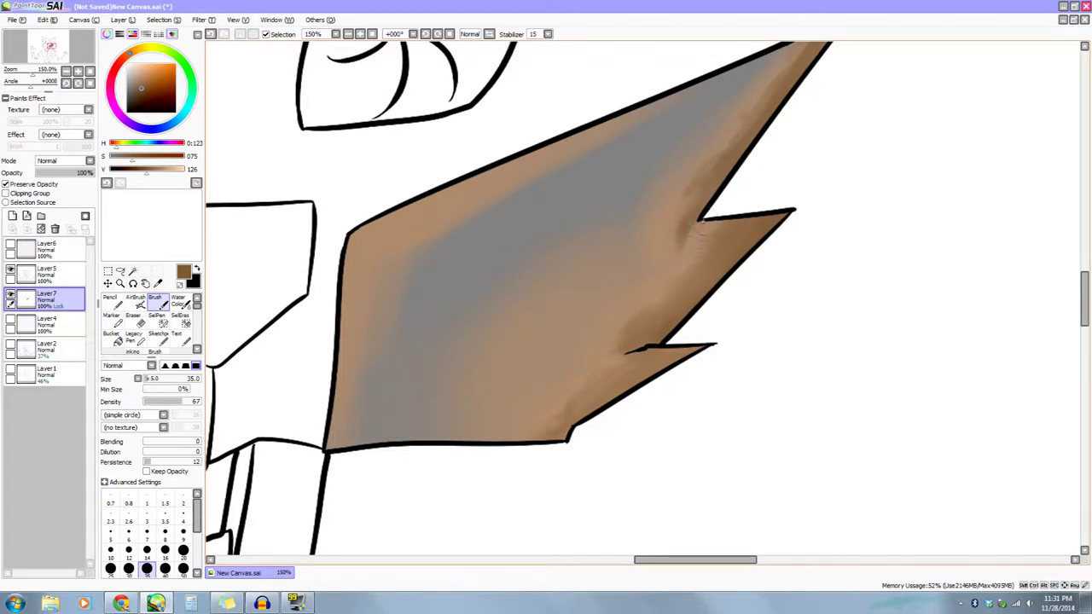
drag(719, 215, 685, 264)
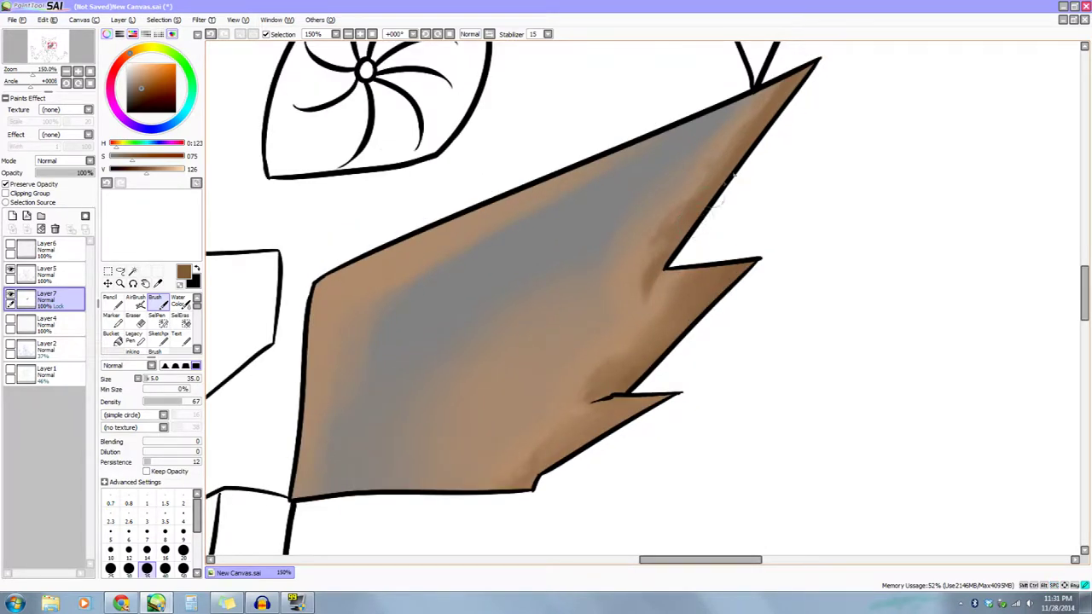
Add more brown shading along the outer edges of the cheek's uppermost and middle fur tufts.
drag(738, 197, 729, 215)
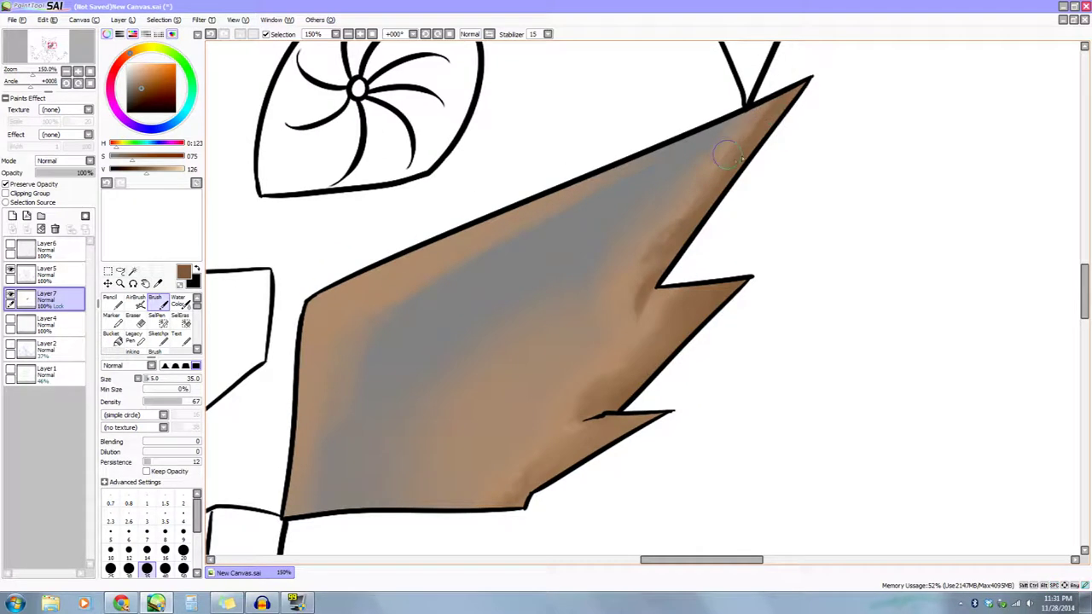
drag(750, 196, 743, 162)
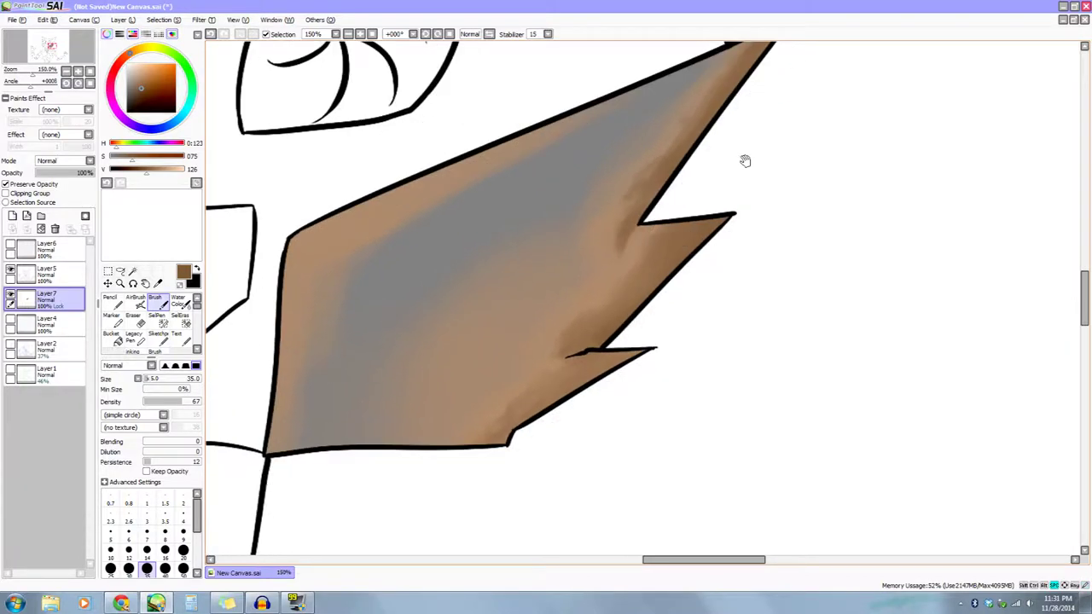
drag(700, 271, 707, 234)
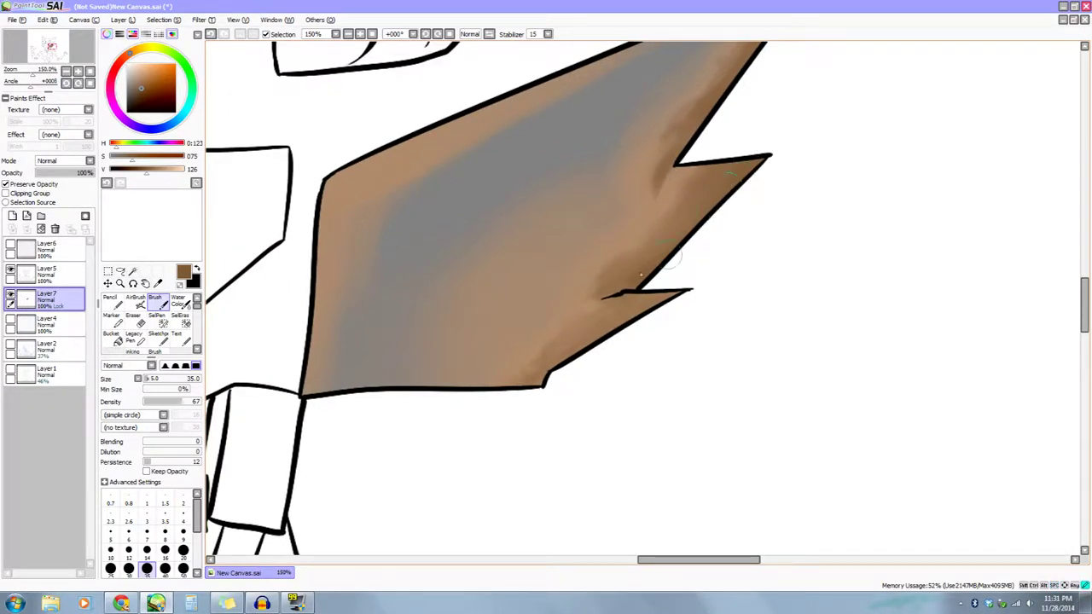
drag(761, 186, 770, 197)
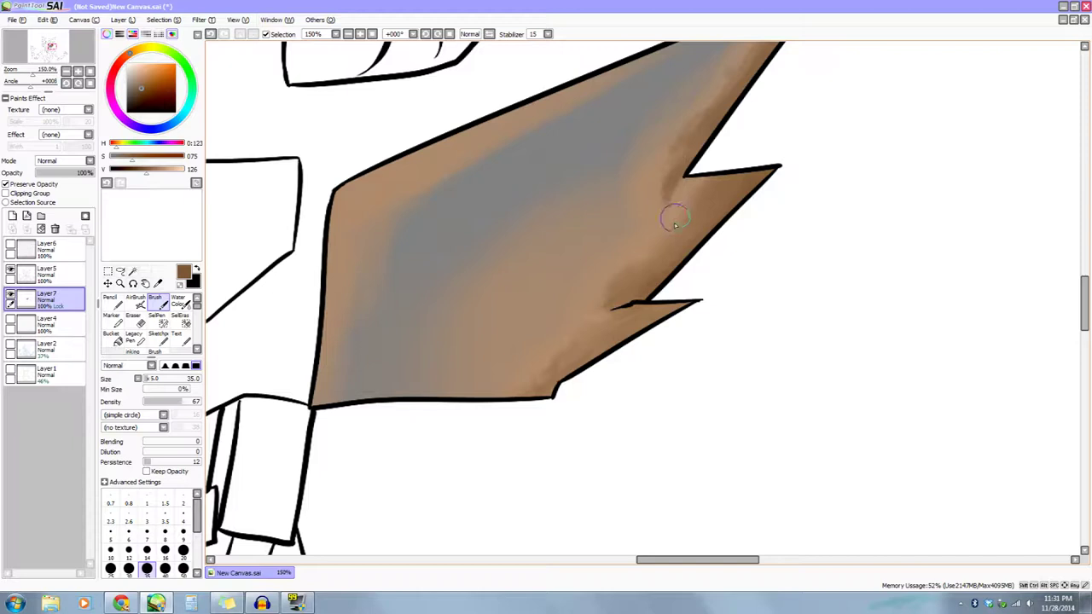
drag(669, 241, 715, 187)
mouse_move(698, 234)
mouse_down()
mouse_move(634, 280)
mouse_move(675, 228)
mouse_move(725, 213)
mouse_up()
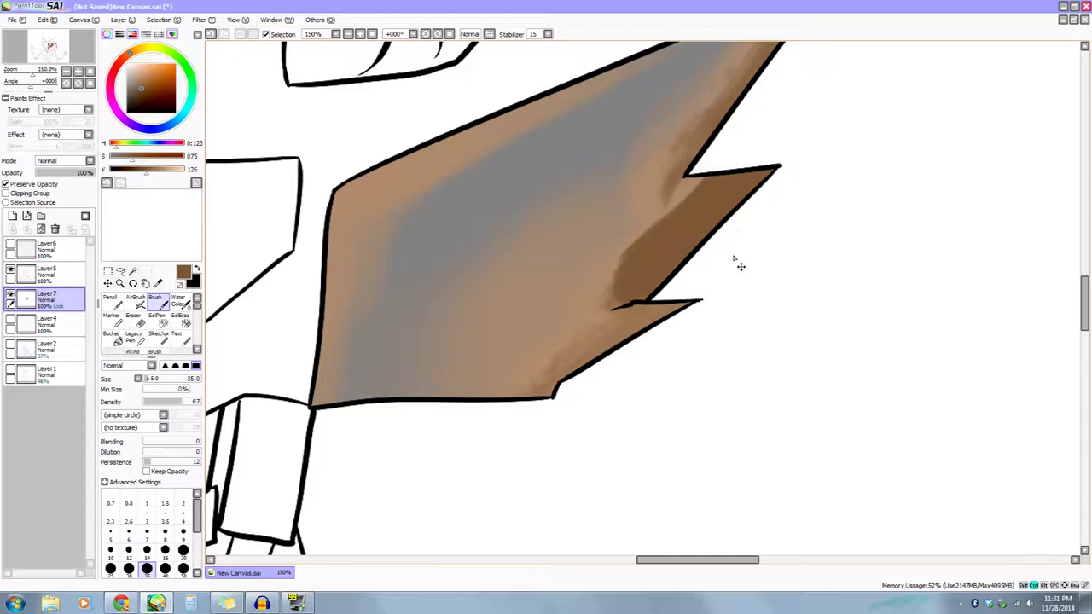
key(ctrl+z)
Shade a thin brown band along the cheek's upper edge, starting at the inner corner.
drag(780, 280, 866, 321)
drag(476, 269, 480, 279)
mouse_move(425, 248)
mouse_down()
mouse_move(491, 203)
mouse_move(580, 171)
mouse_move(480, 216)
mouse_move(507, 198)
mouse_up()
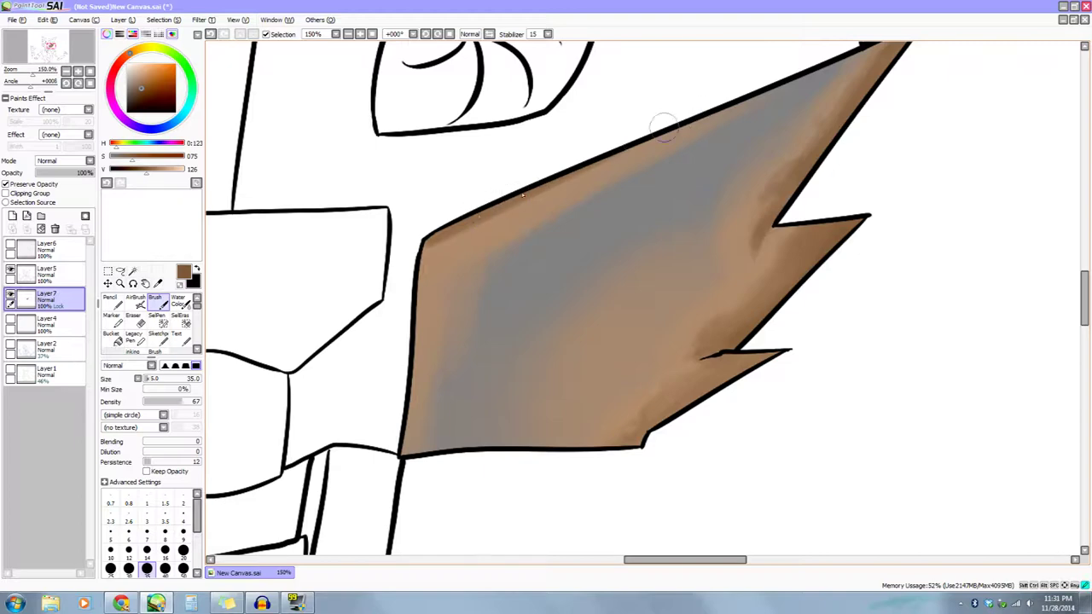
mouse_move(456, 245)
mouse_down()
mouse_move(455, 227)
mouse_move(437, 243)
mouse_up()
drag(538, 171, 533, 238)
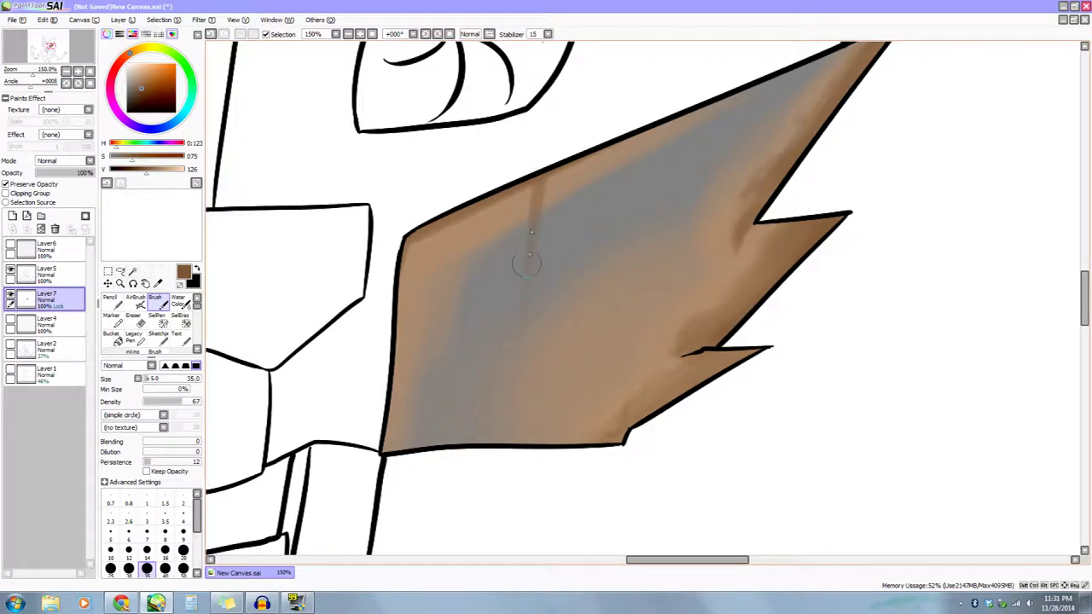
drag(605, 136, 585, 377)
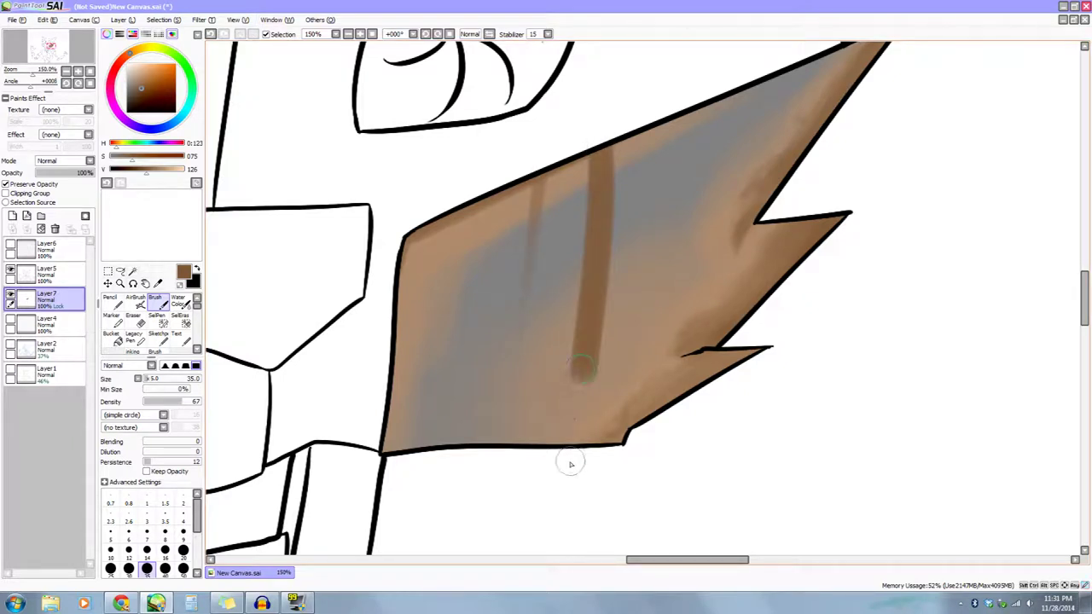
key(ctrl+z)
key(ctrl+z)
Paint a narrow brown shadow down the cheek's inner edge beside the muzzle.
drag(390, 368, 384, 418)
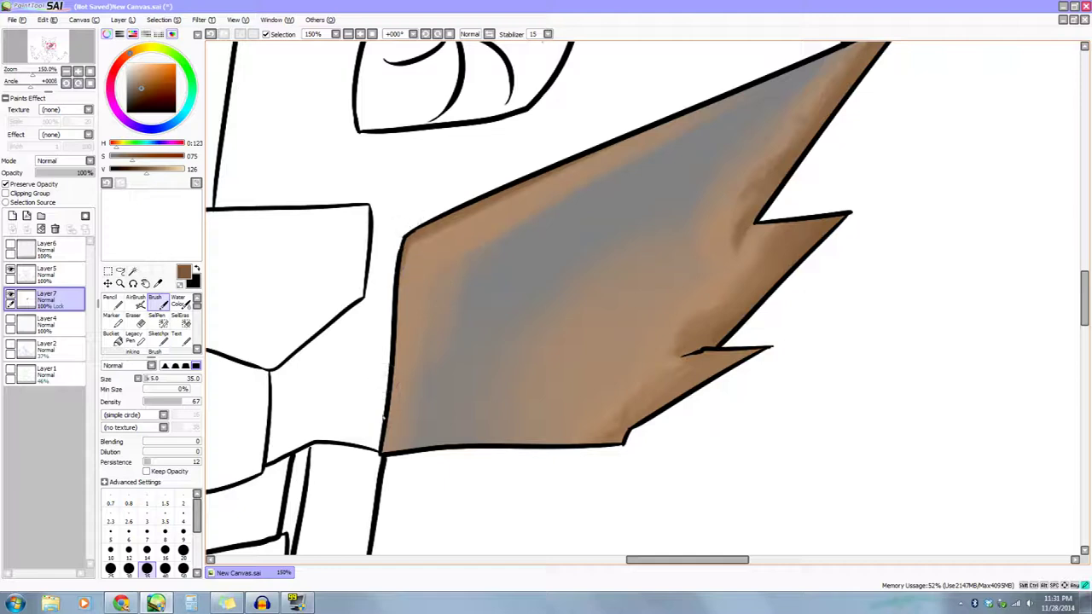
drag(405, 246, 390, 380)
drag(405, 254, 385, 418)
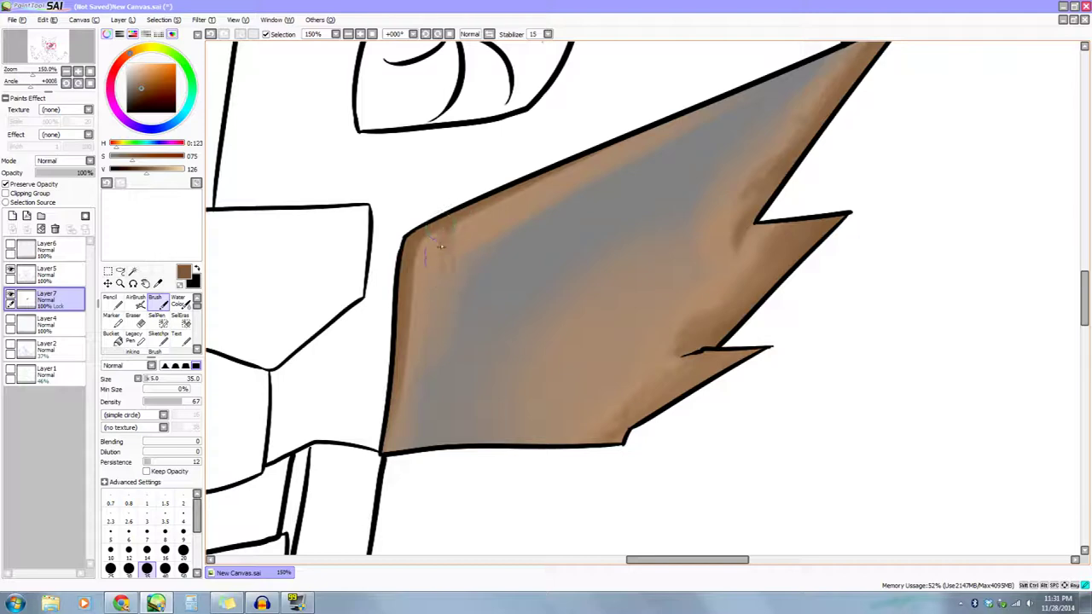
Paint a short tapering brown streak below the inner upper corner and extend the shading along the upper edge.
drag(445, 238, 439, 279)
drag(480, 330, 486, 374)
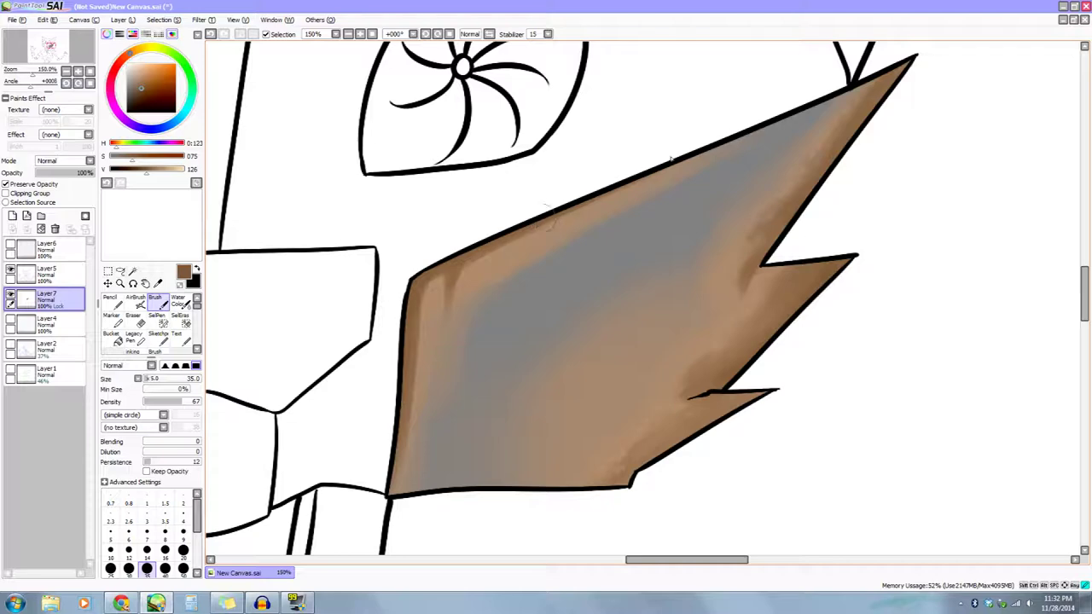
scroll(739, 200, up, 1)
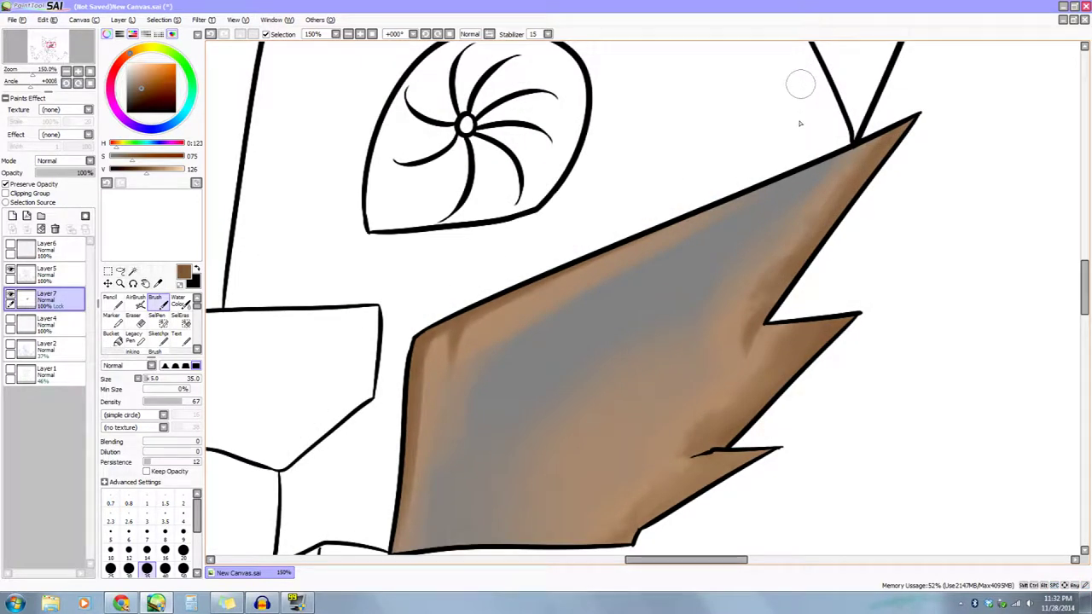
drag(545, 330, 574, 247)
drag(501, 243, 512, 221)
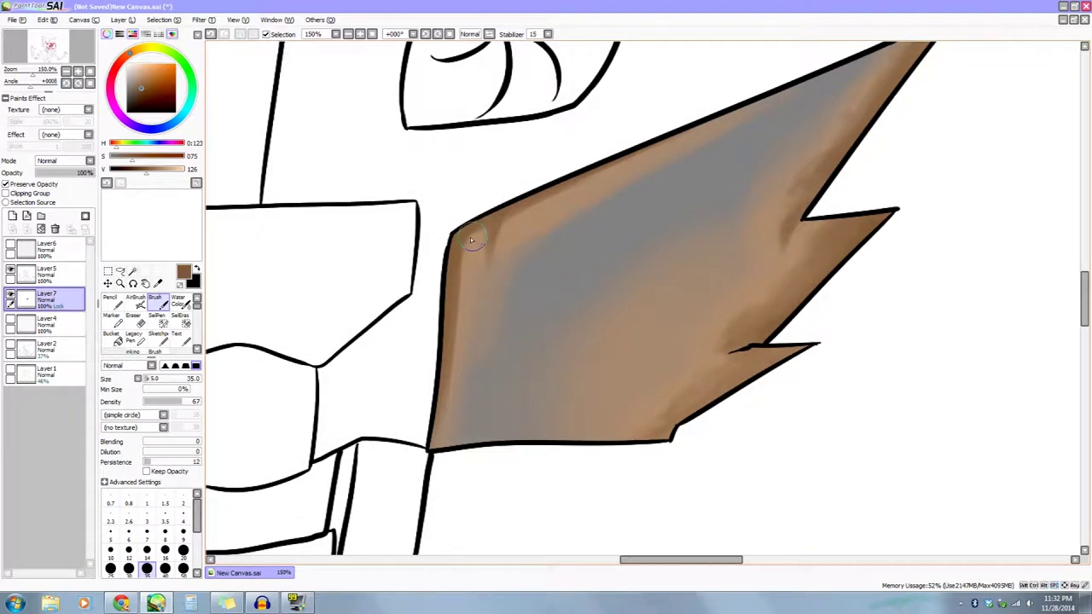
Deepen and blend the brown shading around the cheek's inner upper corner and the adjoining upper edge.
drag(645, 295, 508, 362)
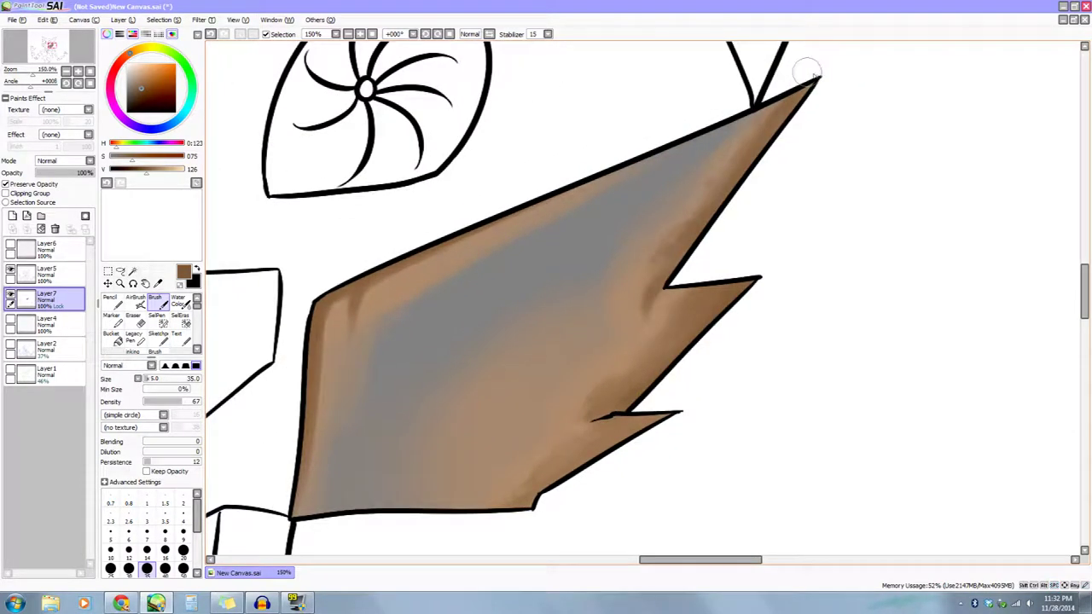
drag(656, 283, 654, 293)
drag(602, 348, 672, 311)
drag(523, 263, 549, 213)
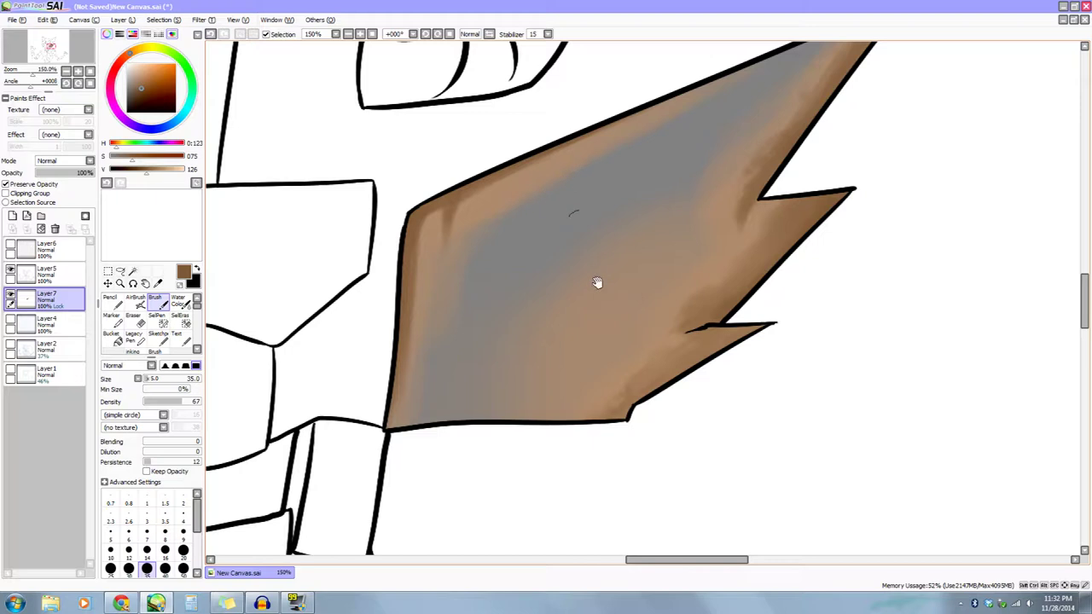
drag(597, 283, 591, 291)
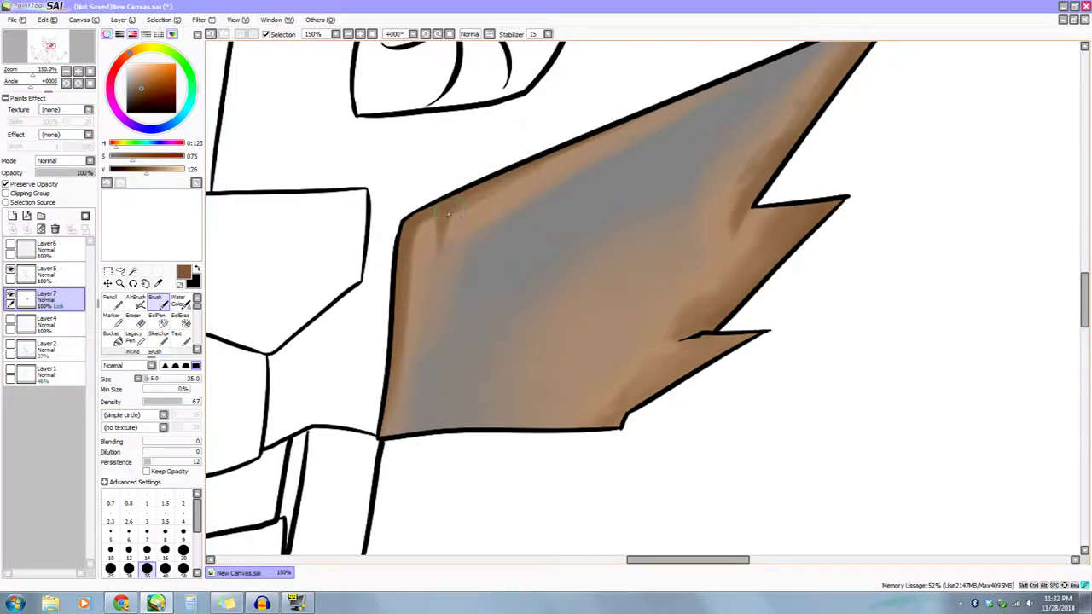
drag(409, 229, 424, 220)
drag(555, 502, 543, 521)
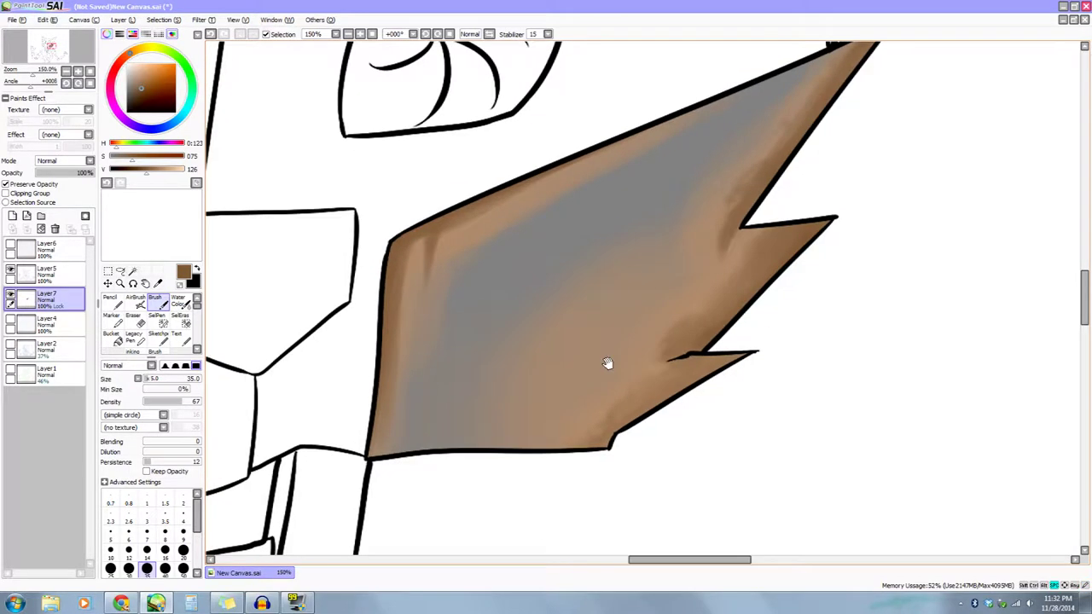
drag(609, 363, 640, 402)
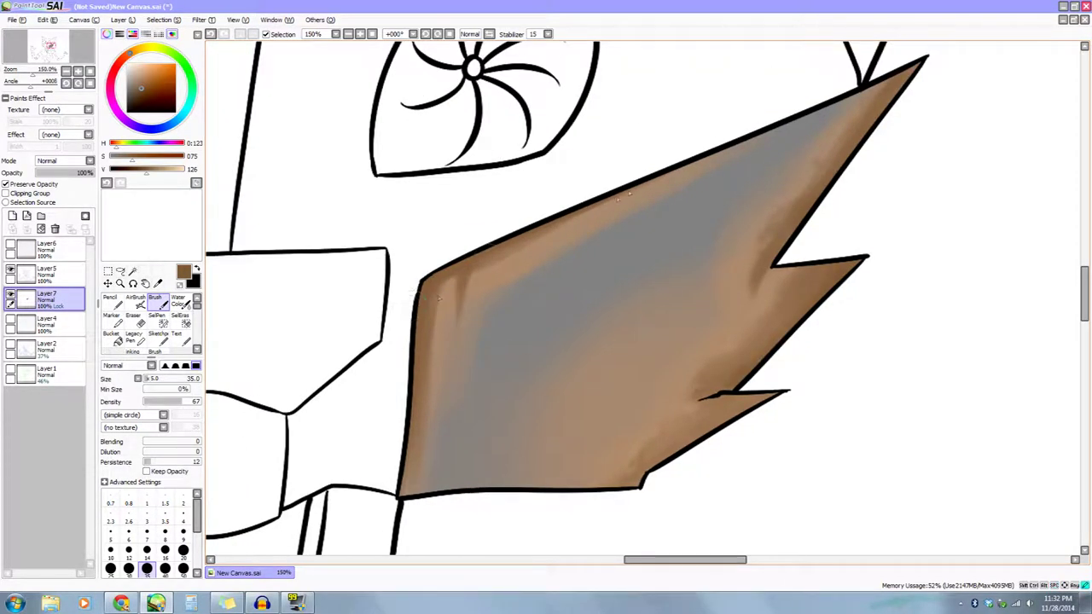
drag(850, 408, 780, 390)
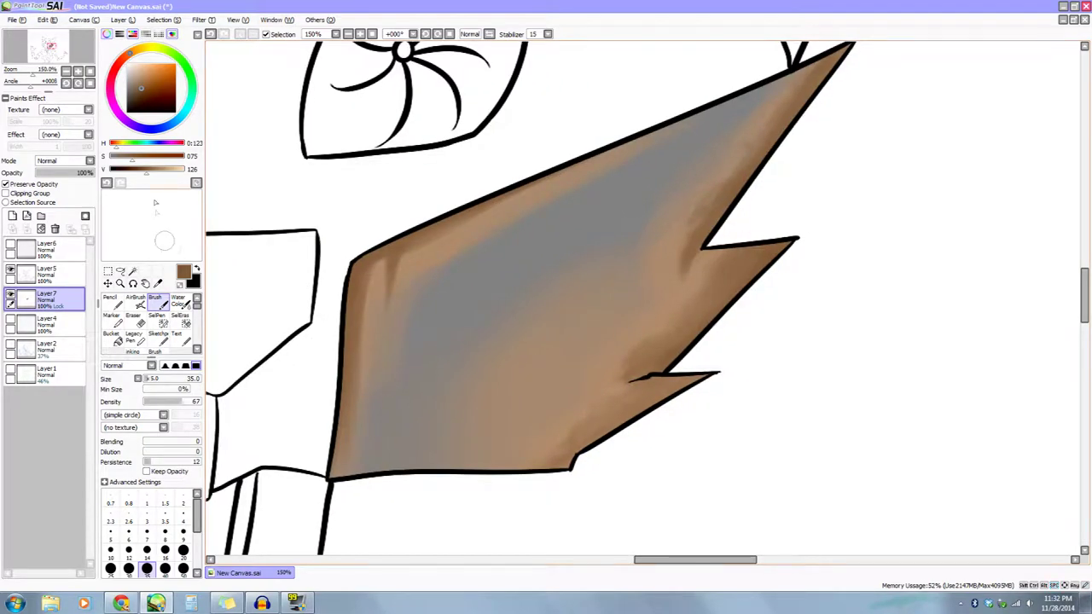
Darken the brown to value 72, reduce the Brush to size 16, and shade the middle tuft's outer edge.
drag(146, 173, 131, 172)
key(bracketleft)
key(bracketleft)
key(bracketleft)
key(bracketleft)
scroll(787, 276, down, 1)
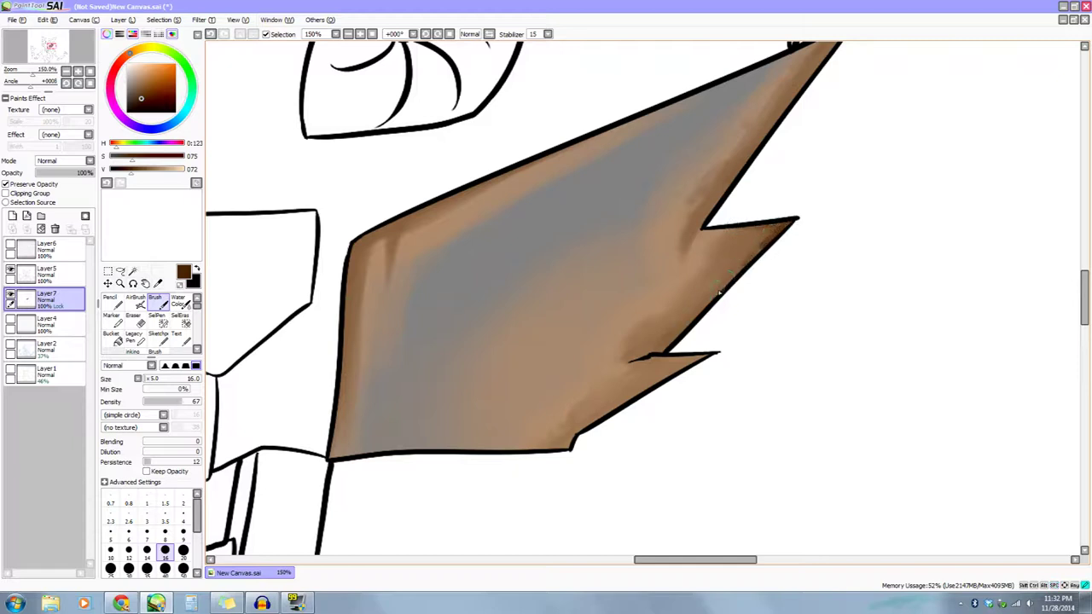
drag(763, 247, 721, 273)
drag(668, 344, 682, 313)
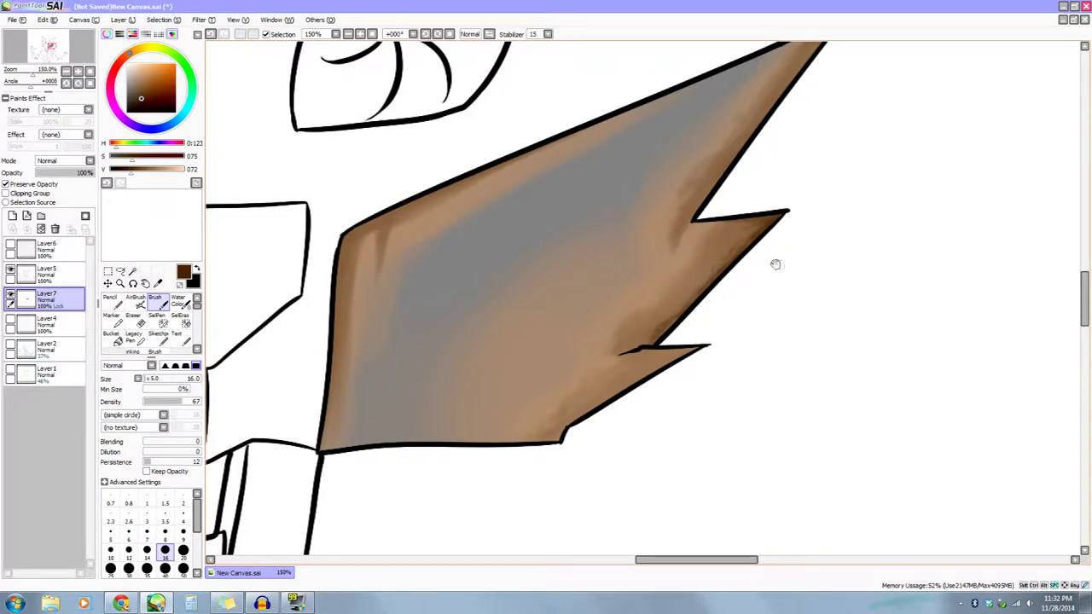
Shade the uppermost tuft's outer edge with the darkest brown, from its tip down to the notch.
drag(773, 253, 780, 255)
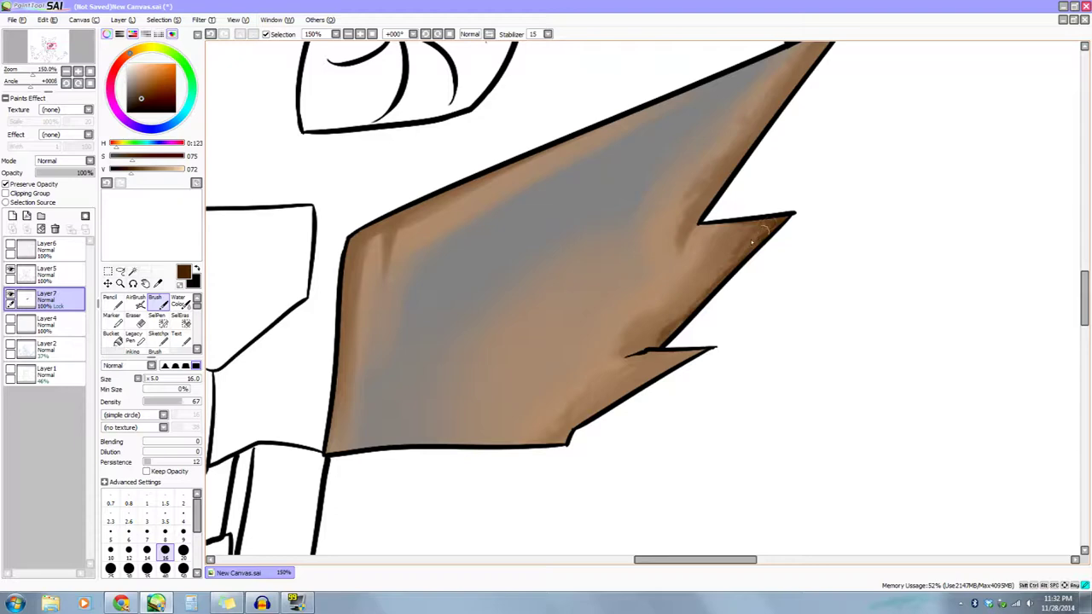
drag(756, 297, 694, 376)
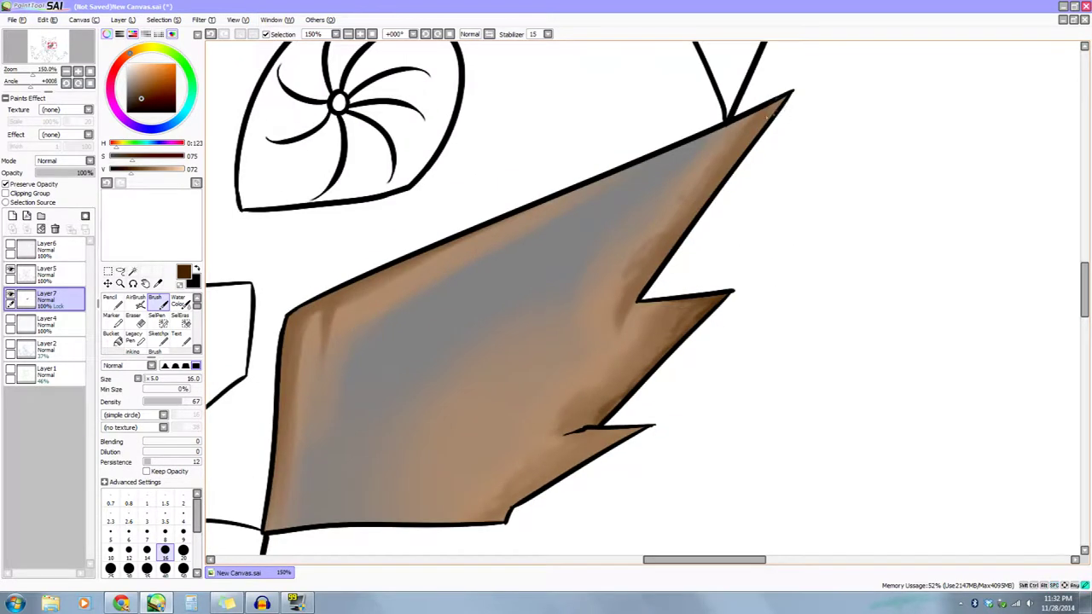
drag(763, 126, 765, 114)
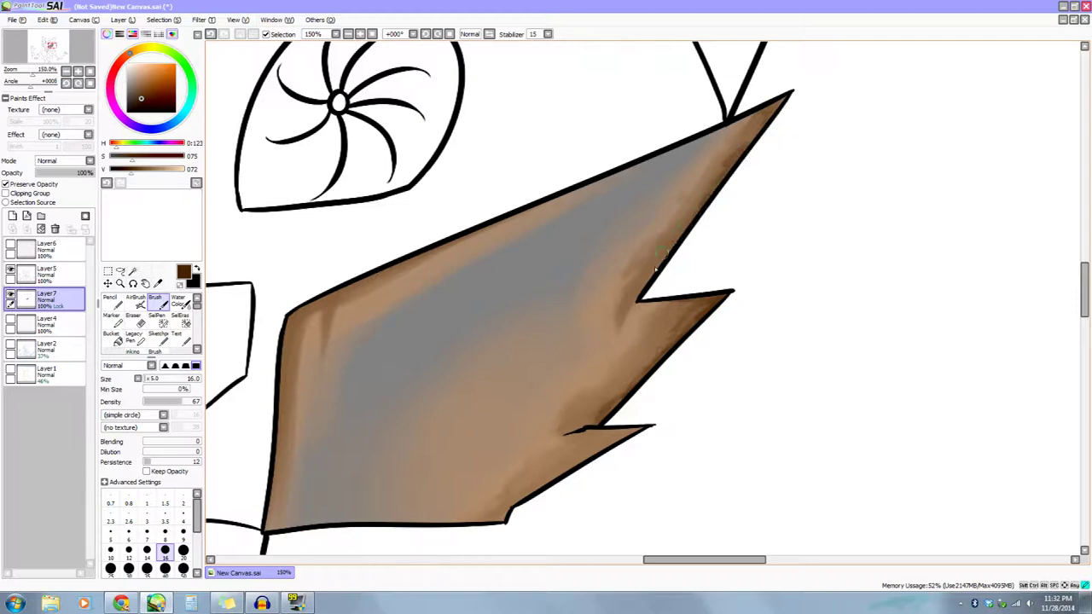
key(space)
mouse_move(730, 259)
mouse_down()
mouse_move(727, 242)
mouse_move(665, 248)
mouse_up()
key(space)
mouse_move(672, 346)
mouse_down()
mouse_move(677, 282)
mouse_move(671, 301)
mouse_up()
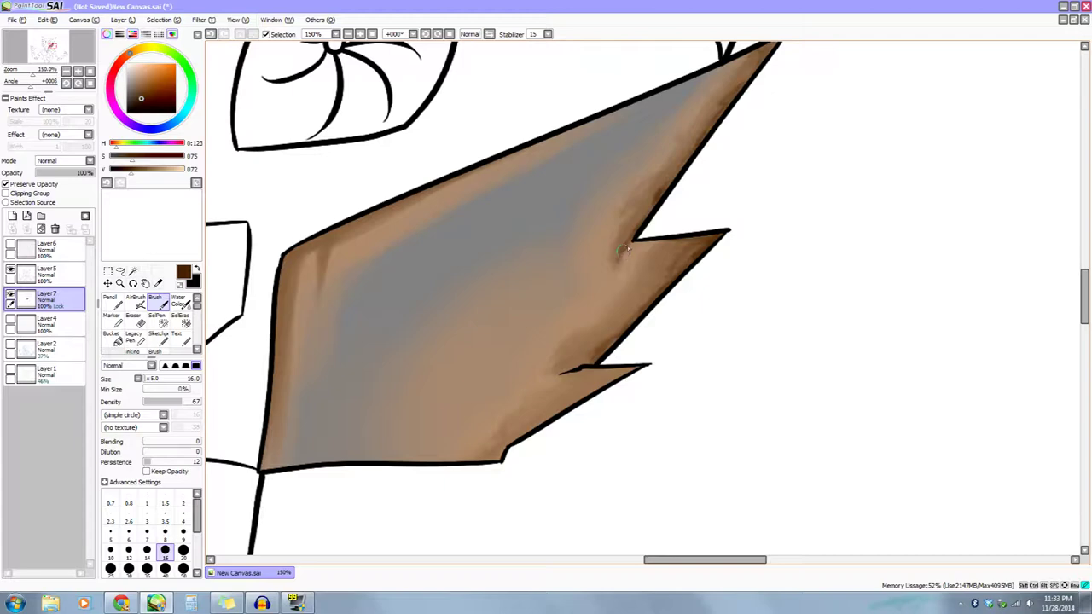
Shade the lowest tuft's edge with the darkest brown and darken the cheek's upper and inner edges.
key(space)
mouse_move(674, 390)
mouse_down()
mouse_move(733, 302)
mouse_move(788, 265)
mouse_up()
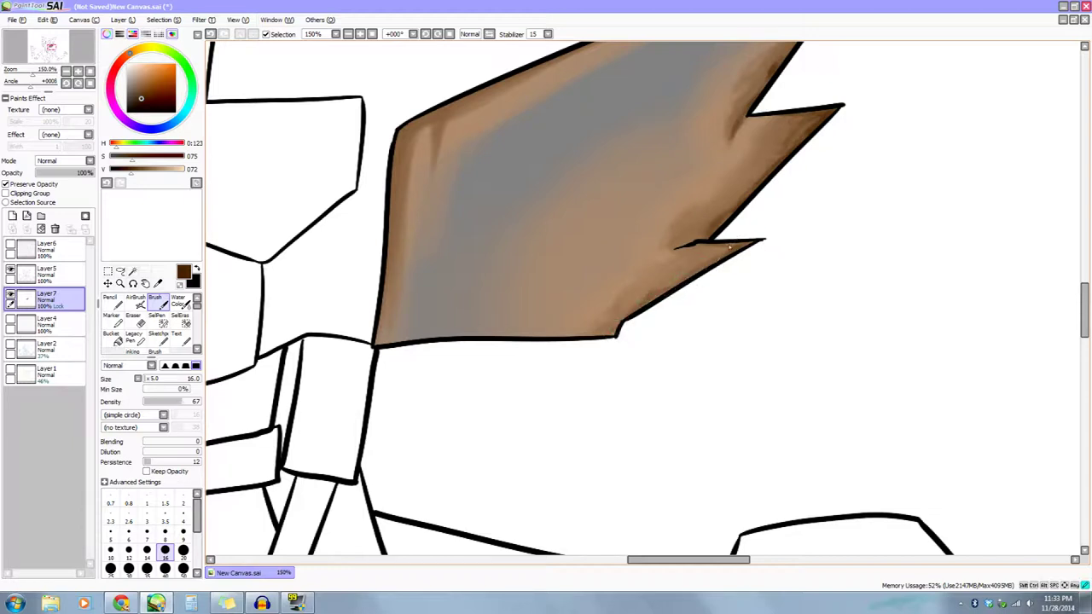
key(space)
mouse_move(756, 256)
mouse_down()
mouse_move(737, 295)
mouse_move(705, 319)
mouse_move(816, 327)
mouse_up()
key(space)
drag(471, 222, 468, 236)
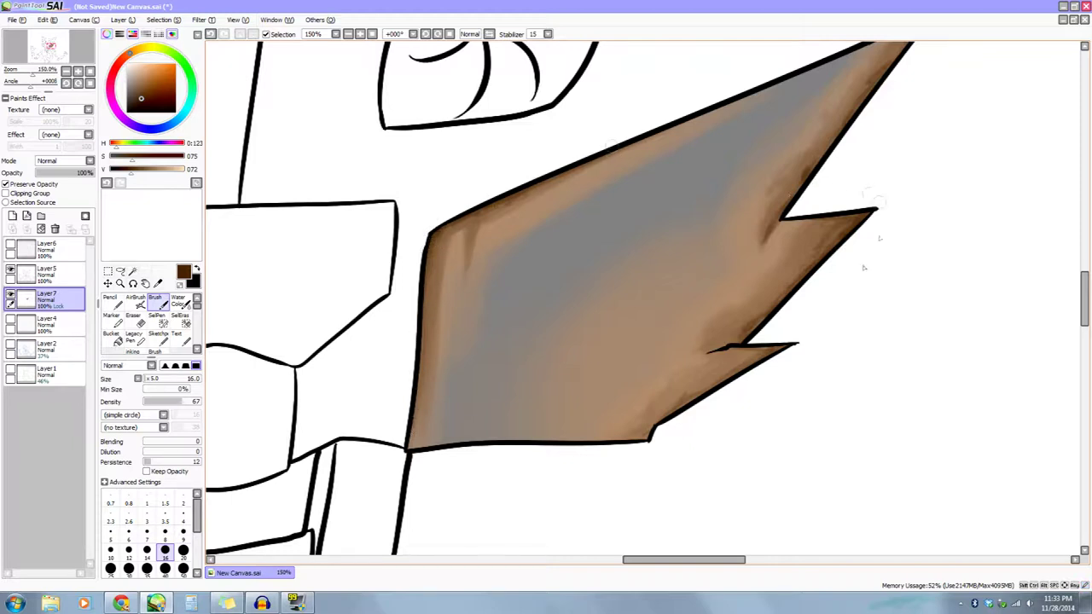
drag(798, 348, 774, 348)
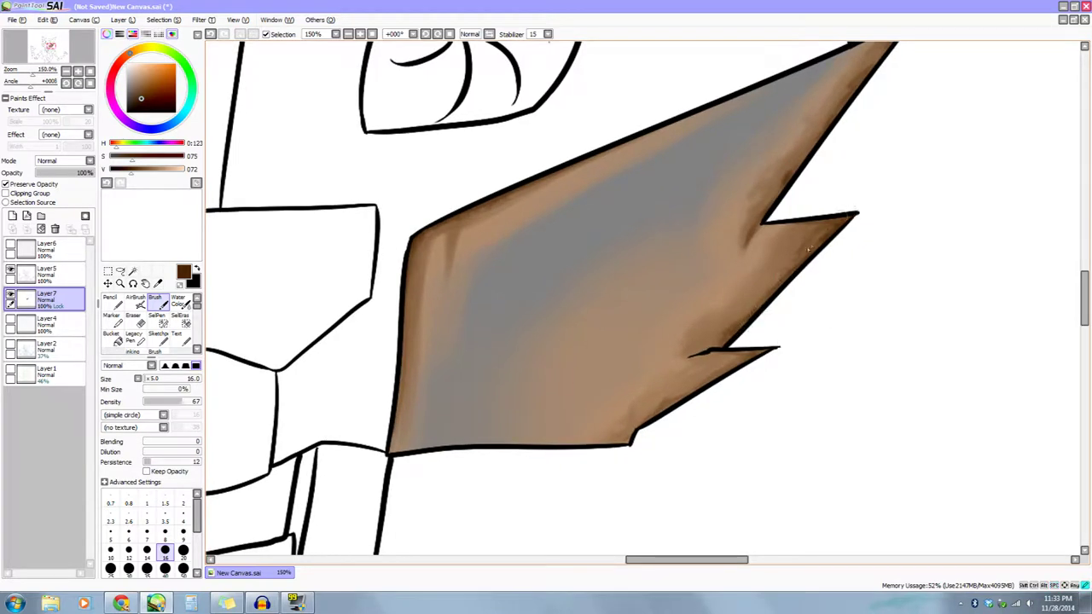
Build up the darkest brown along the uppermost tuft's outer edge and around the notches of the lower tufts.
drag(770, 362, 712, 460)
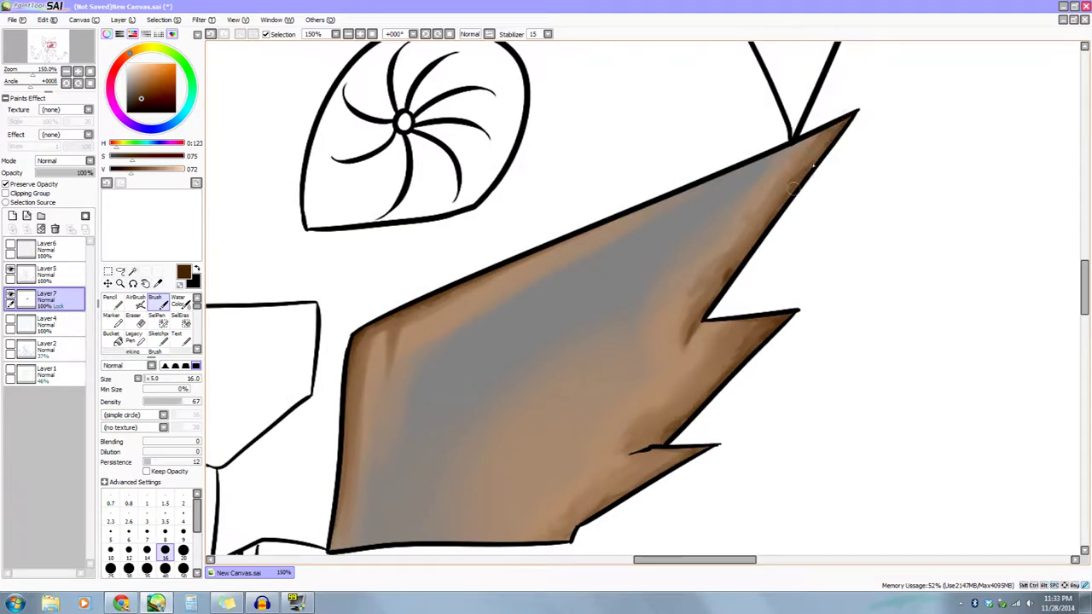
drag(797, 196, 784, 164)
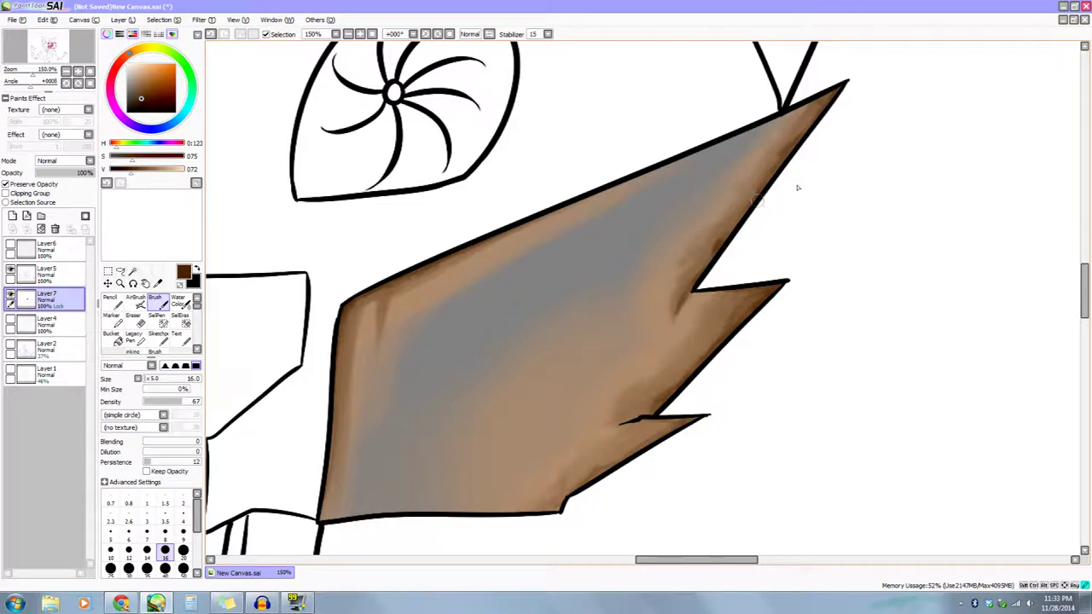
drag(793, 228, 783, 246)
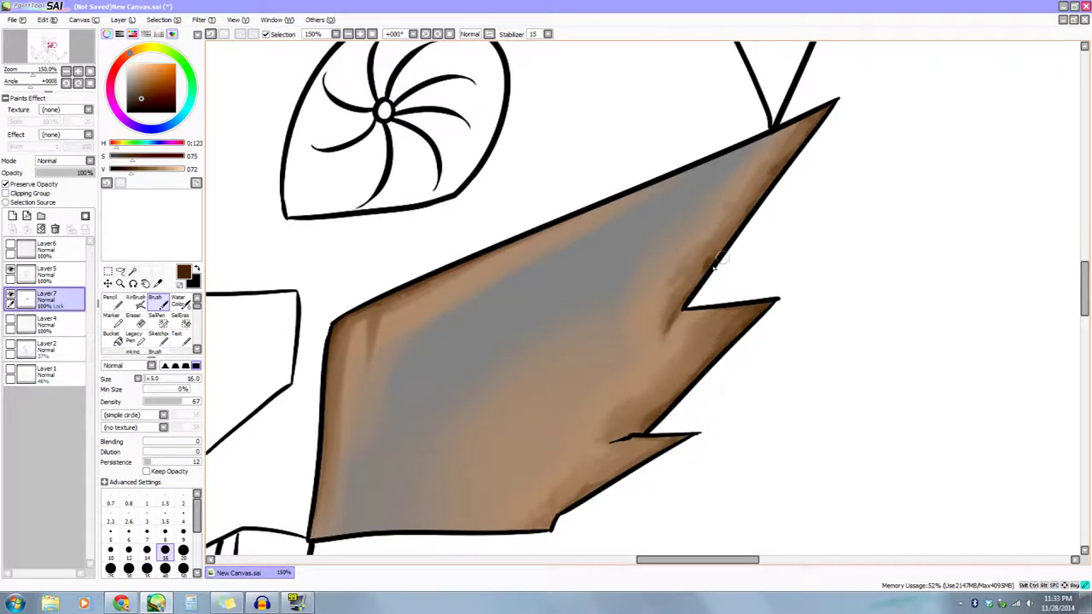
drag(752, 240, 742, 229)
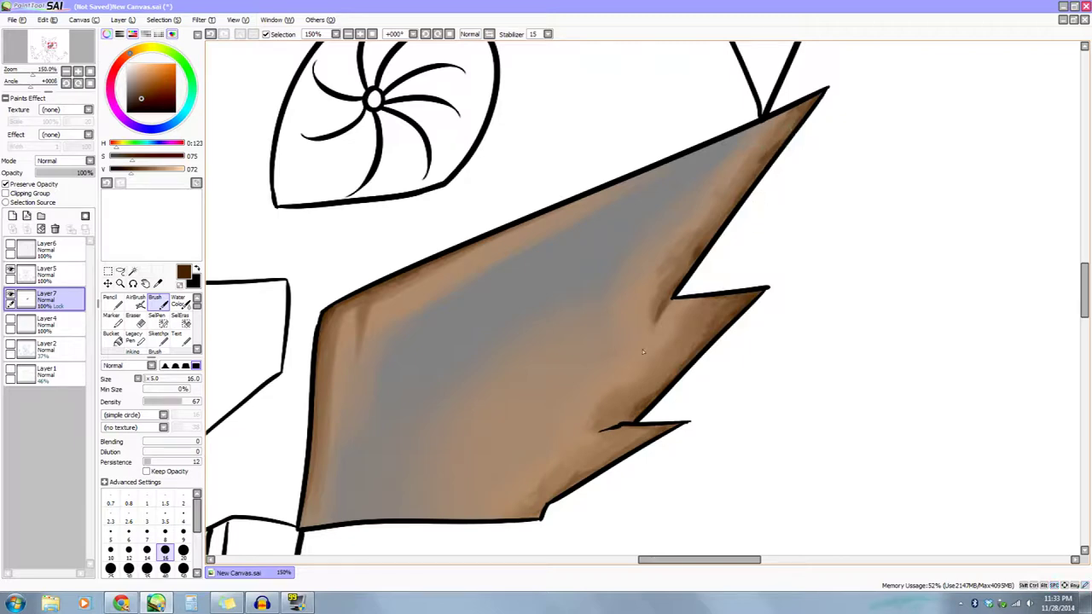
drag(674, 333, 718, 291)
drag(856, 409, 908, 355)
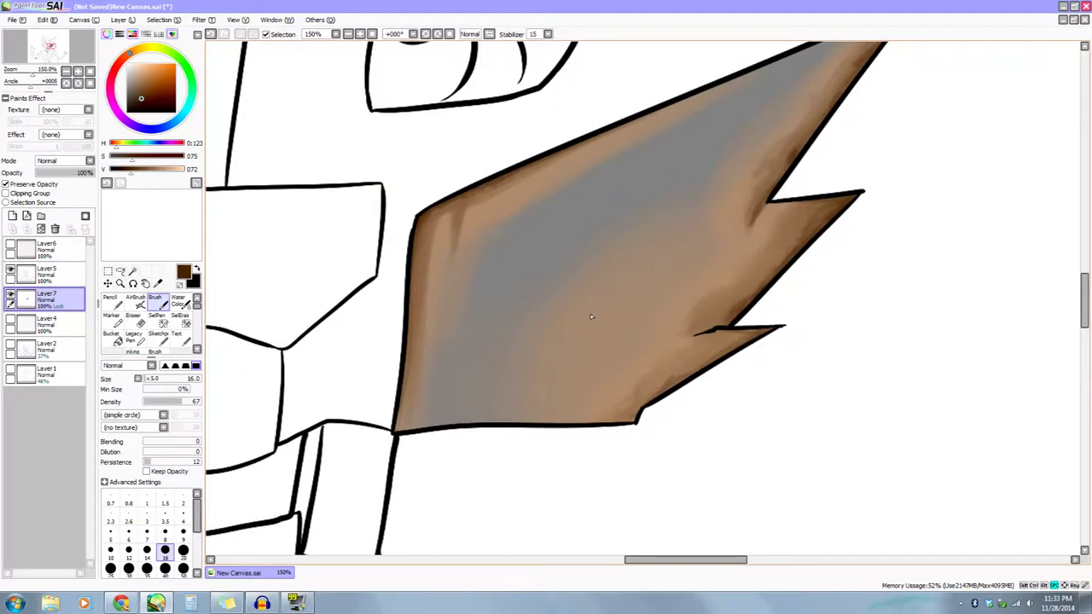
drag(645, 316, 621, 333)
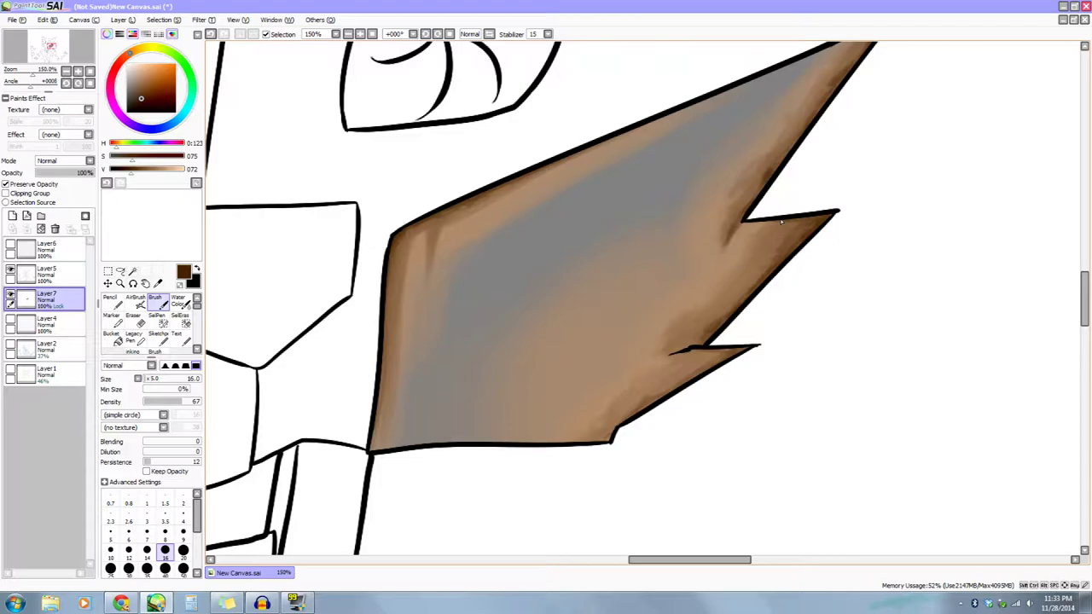
Examine the shaded cheek within the whole fox drawing at 25% zoom.
click(67, 71)
click(66, 71)
click(67, 72)
click(66, 71)
click(66, 72)
drag(652, 466, 725, 392)
drag(727, 456, 691, 451)
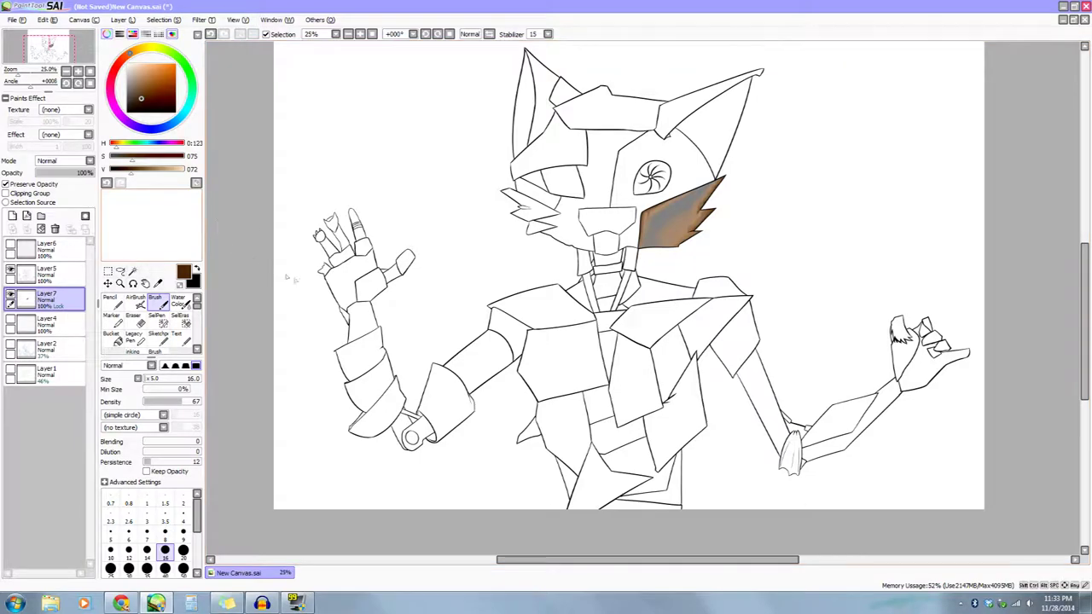
Examine the cheek's inner, upper and tuft edges up close at 200% zoom.
click(77, 70)
click(78, 71)
click(78, 72)
click(79, 72)
click(78, 71)
click(79, 71)
drag(570, 293, 537, 491)
drag(584, 290, 533, 437)
drag(653, 290, 546, 449)
drag(605, 399, 580, 439)
drag(598, 371, 641, 341)
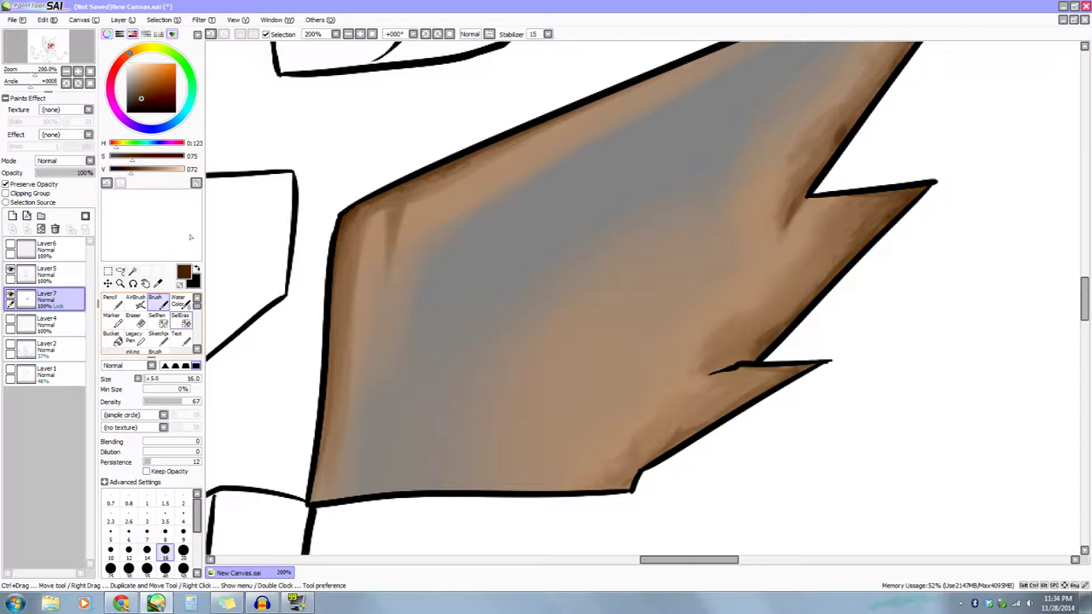
drag(422, 292, 433, 270)
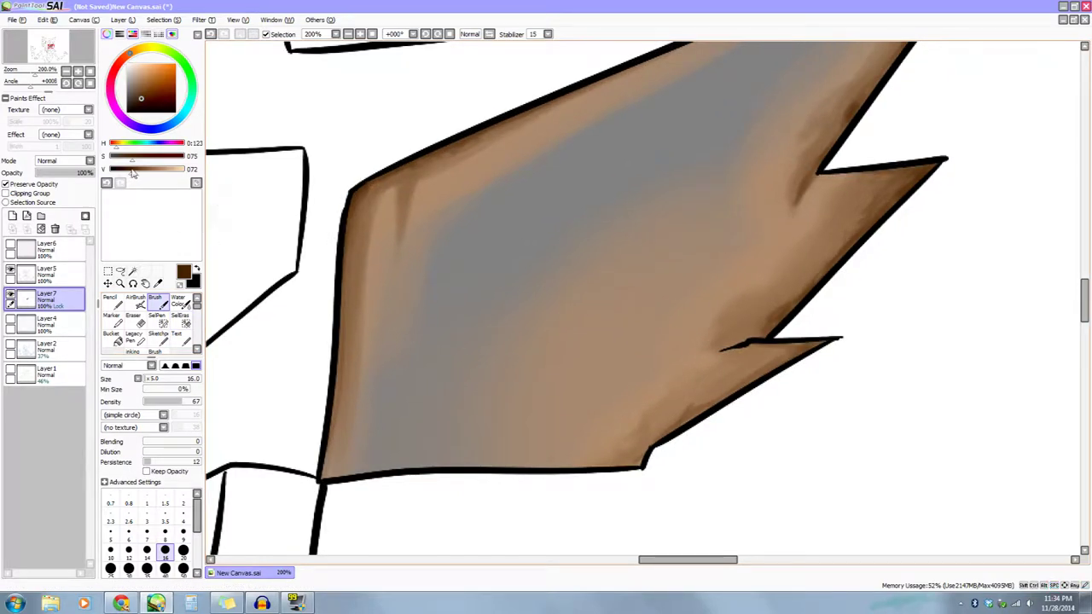
drag(132, 172, 125, 170)
click(80, 74)
mouse_move(307, 195)
mouse_down()
mouse_move(480, 197)
mouse_move(481, 212)
mouse_up()
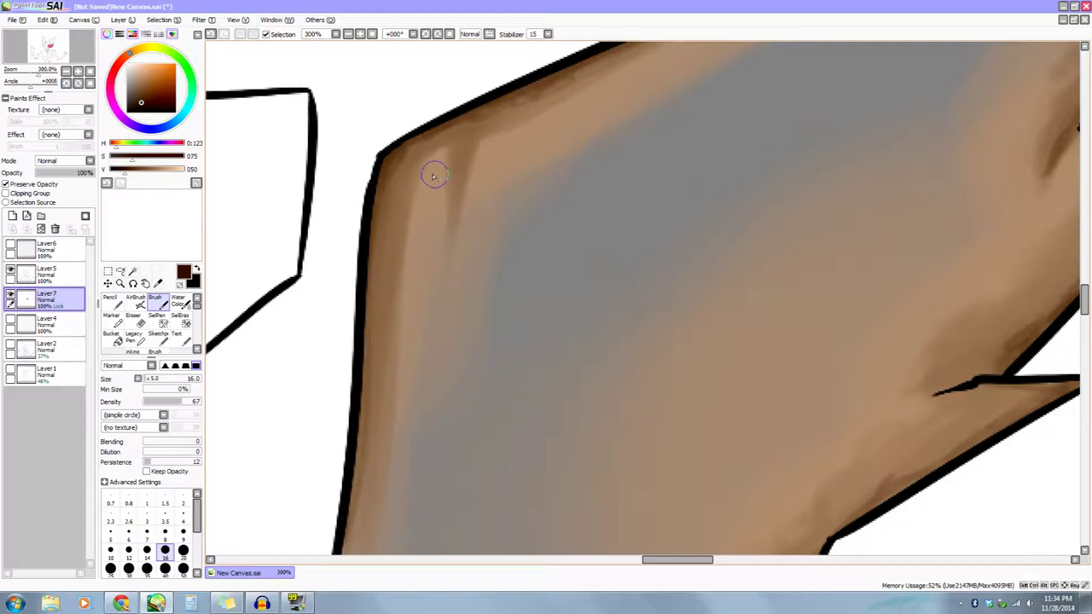
mouse_move(431, 173)
mouse_down()
mouse_move(418, 201)
mouse_move(429, 207)
mouse_up()
key(ctrl+z)
Using the Pencil at size 60, paint round dots in the cheek's sampled grey at its inner upper corner and upper edge.
click(114, 301)
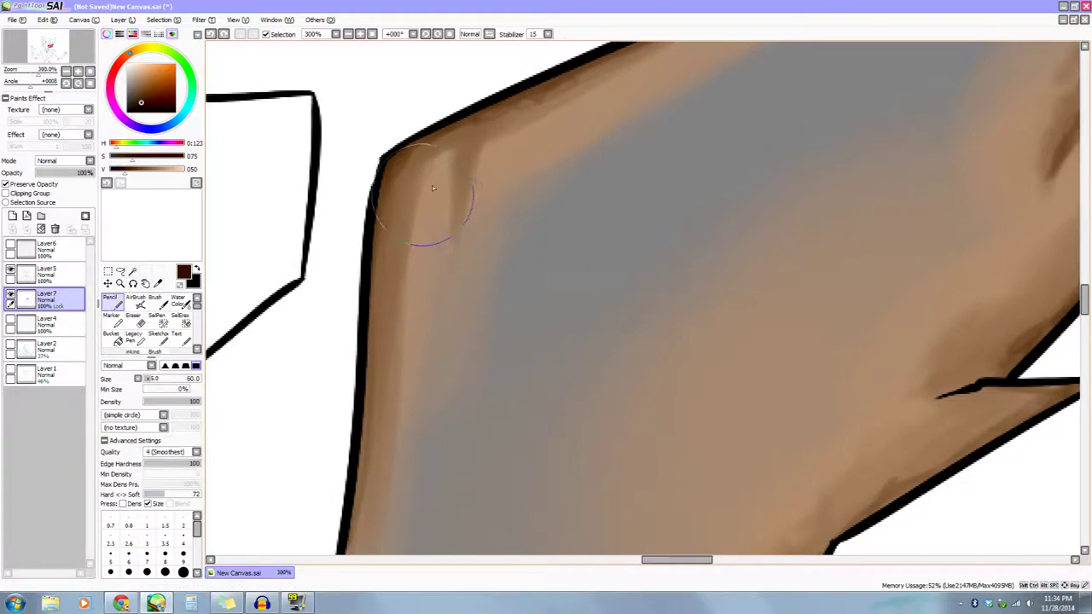
drag(451, 194, 439, 200)
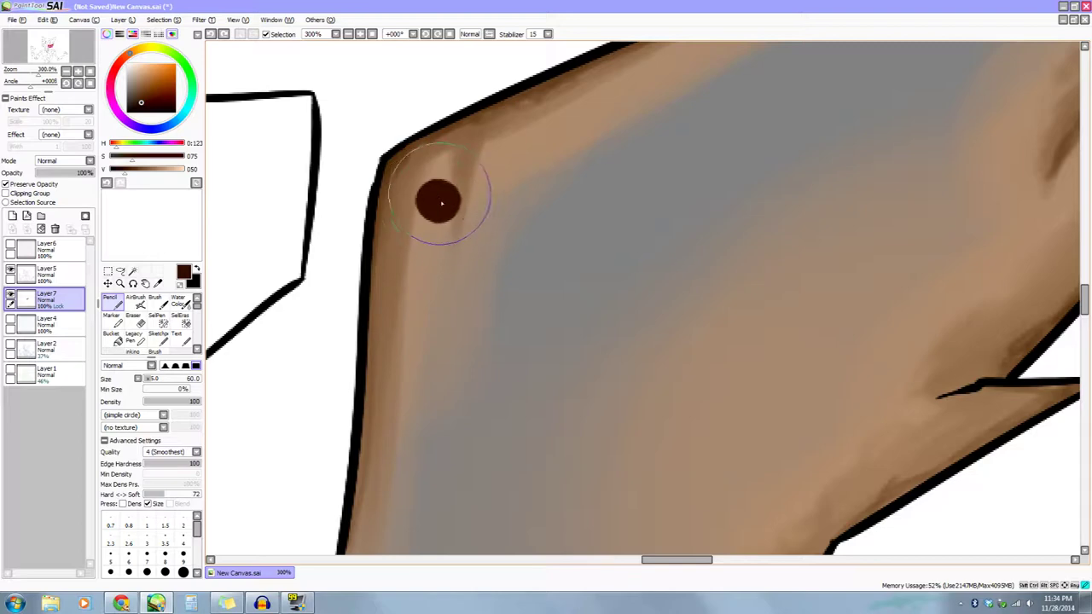
mouse_move(568, 302)
mouse_down()
mouse_move(583, 321)
mouse_move(566, 308)
mouse_up()
key(ctrl+z)
right_click(601, 265)
drag(407, 237, 417, 245)
drag(578, 315, 524, 418)
click(482, 261)
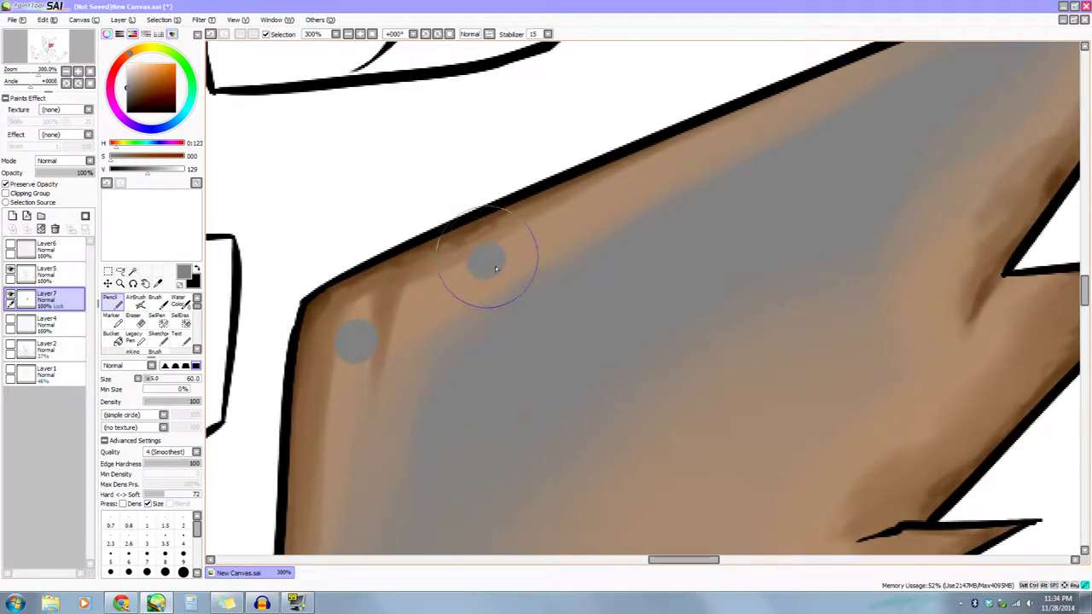
Continue the row of grey dots along the cheek's upper edge towards the uppermost tuft's tip.
drag(575, 290, 550, 318)
mouse_move(608, 224)
mouse_down()
mouse_move(618, 197)
mouse_move(601, 199)
mouse_up()
drag(664, 211, 583, 259)
click(628, 199)
drag(707, 149, 625, 200)
click(641, 199)
drag(750, 151, 617, 203)
click(605, 205)
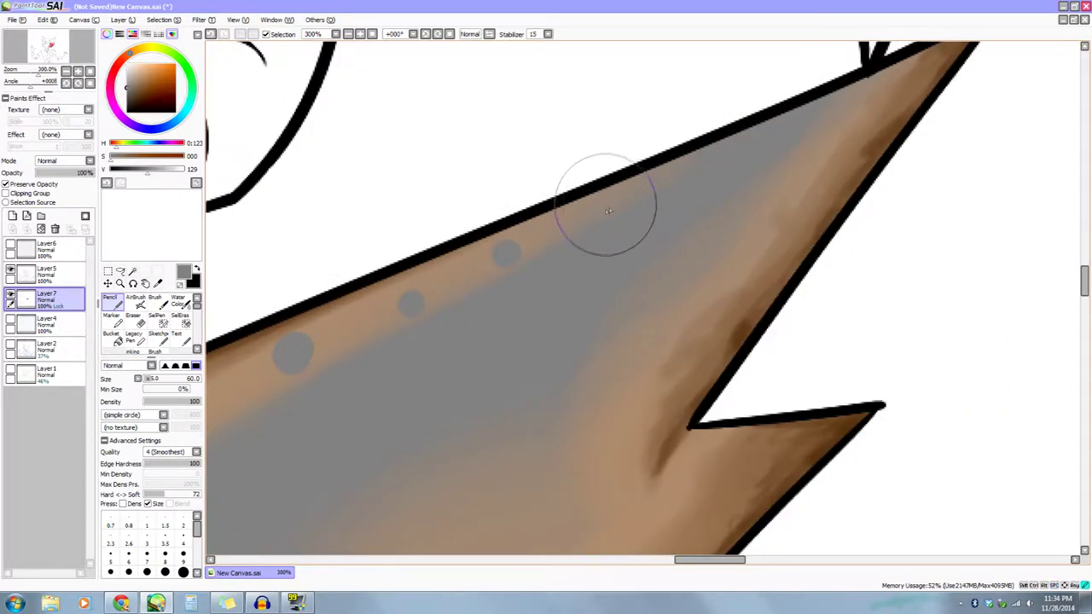
Paint three more grey dots down the cheek's inner edge, below the corner dot.
drag(490, 390, 768, 154)
mouse_move(503, 358)
mouse_down()
mouse_move(756, 163)
mouse_move(840, 135)
mouse_up()
click(520, 229)
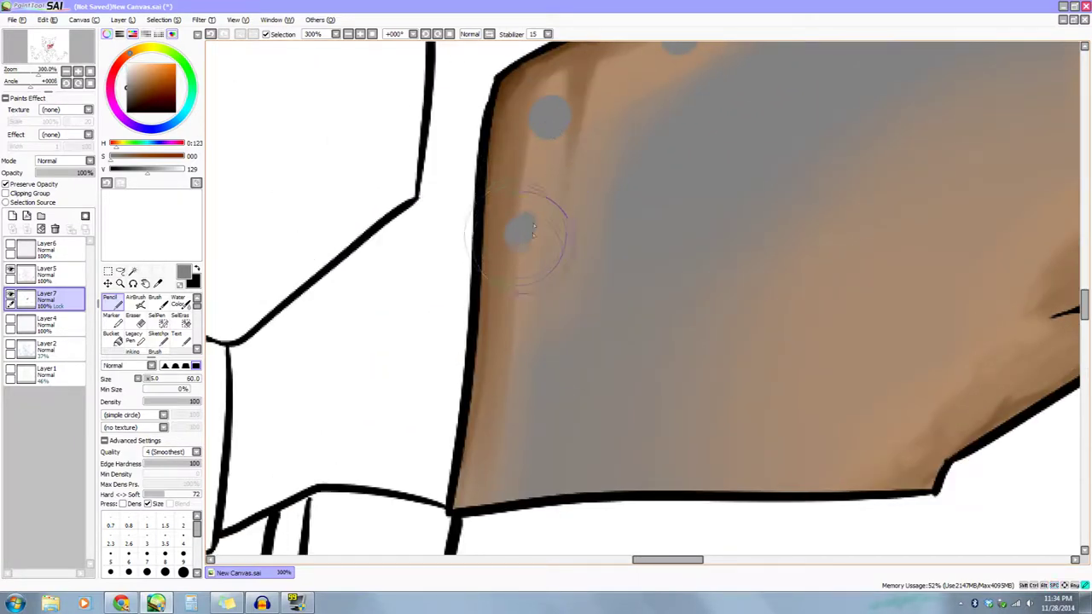
drag(544, 230, 556, 135)
click(523, 217)
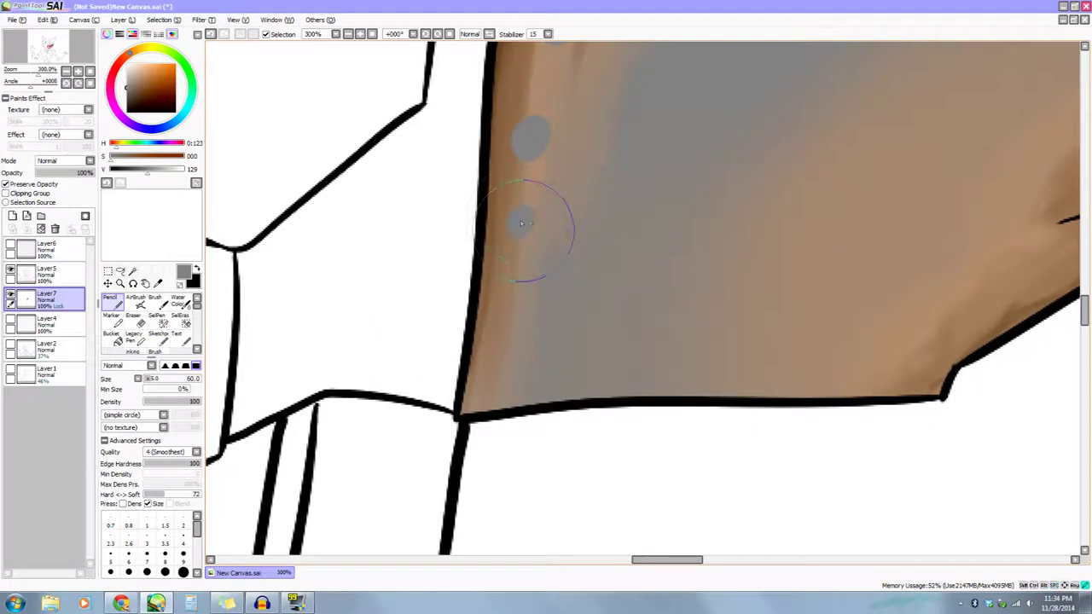
drag(518, 282, 514, 234)
click(510, 259)
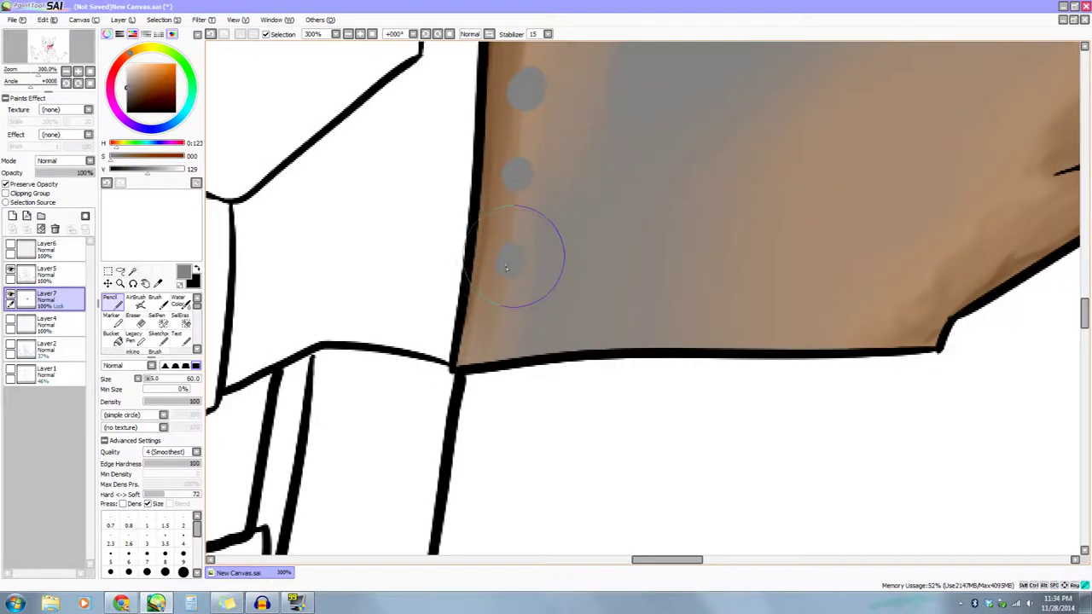
Examine the spacing of the grey dots along the cheek's upper and inner edges.
drag(558, 327, 541, 434)
drag(615, 198, 572, 375)
drag(653, 342, 583, 429)
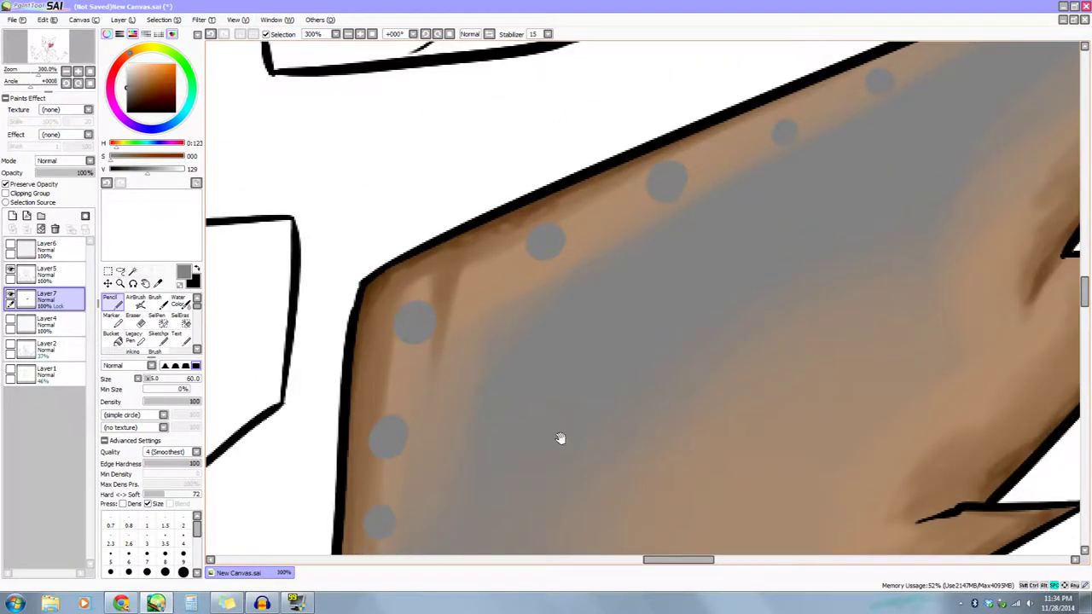
drag(706, 319, 658, 356)
drag(563, 399, 507, 399)
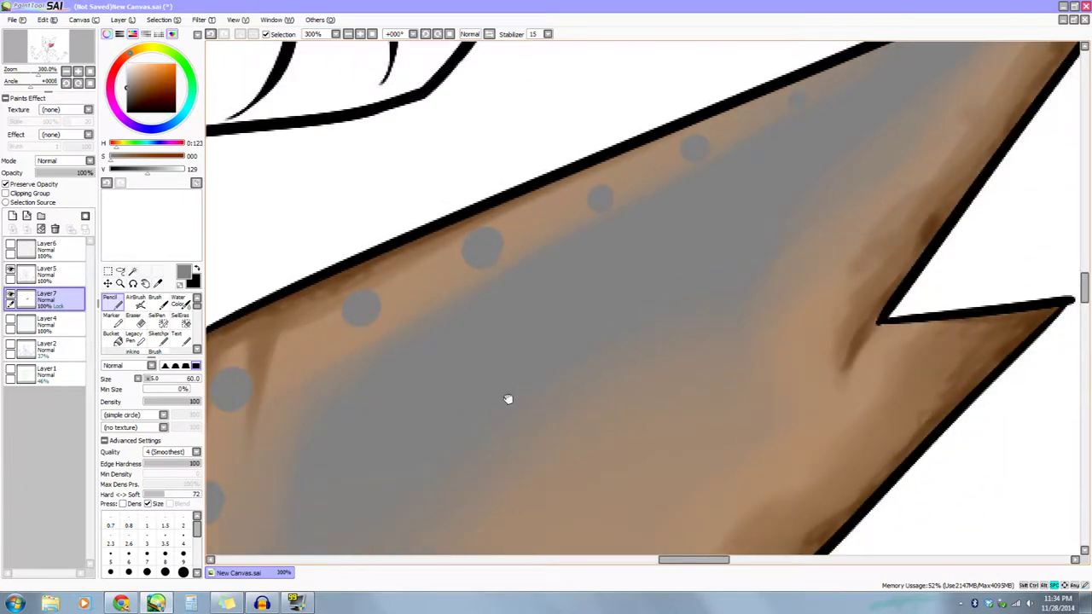
mouse_move(333, 343)
mouse_down()
mouse_move(490, 296)
mouse_move(669, 132)
mouse_move(693, 54)
mouse_up()
mouse_move(477, 431)
mouse_down()
mouse_move(485, 298)
mouse_move(456, 288)
mouse_move(554, 312)
mouse_move(540, 368)
mouse_move(680, 246)
mouse_move(650, 312)
mouse_move(565, 344)
mouse_up()
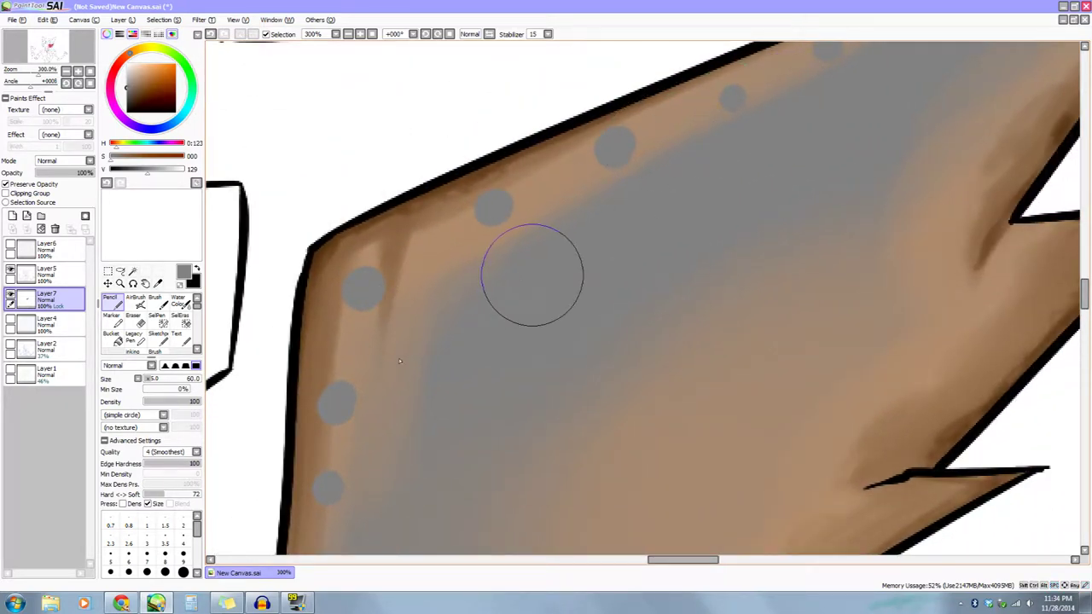
drag(451, 324, 470, 243)
drag(434, 179, 447, 188)
Sample the medium brown from the cheek and paint a tapering rust drip below the upper edge's second dot with the size 16 Brush.
right_click(429, 177)
drag(453, 233, 467, 185)
drag(449, 123, 424, 205)
key(ctrl+z)
key(b)
mouse_move(423, 185)
mouse_down()
mouse_move(420, 198)
mouse_move(473, 243)
mouse_up()
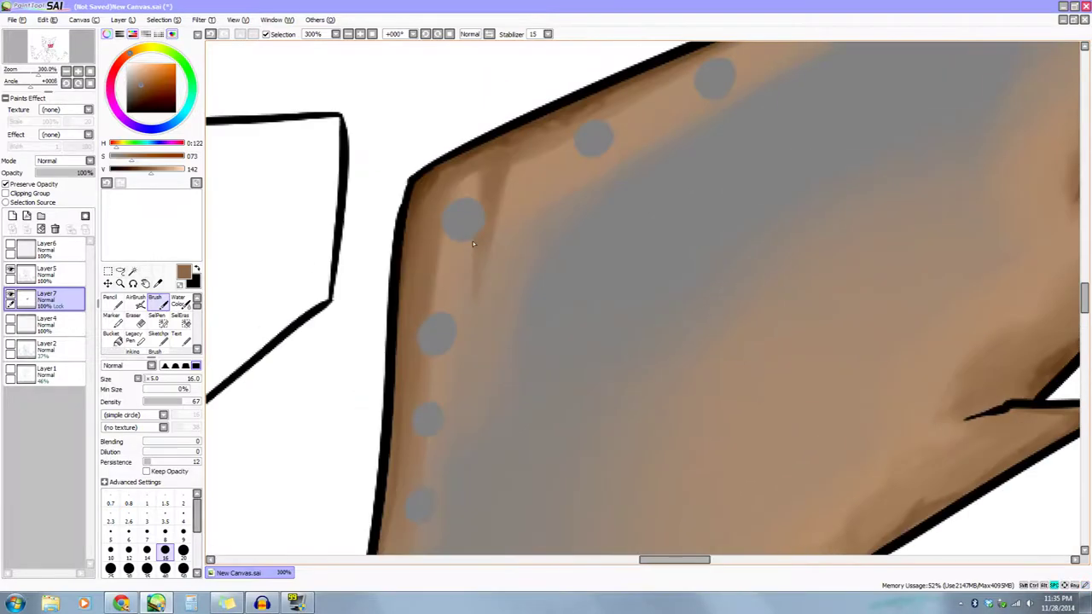
mouse_move(608, 214)
mouse_down()
mouse_move(565, 236)
mouse_move(537, 231)
mouse_up()
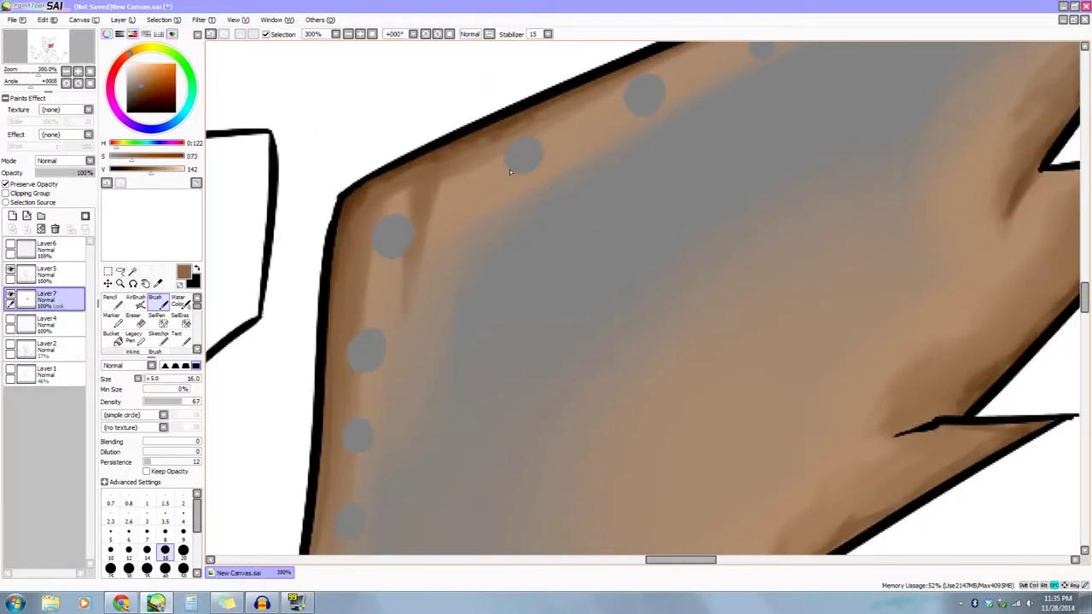
drag(513, 171, 536, 169)
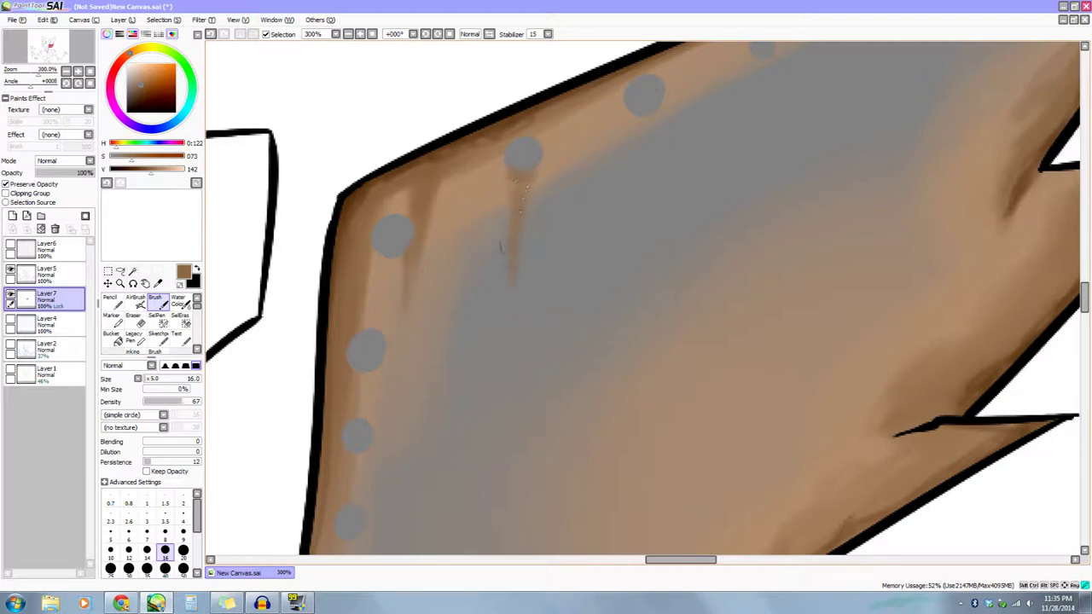
Paint tapering brown rust drips below the third and fourth dots of the upper edge.
drag(553, 382, 500, 480)
mouse_move(582, 203)
mouse_down()
mouse_move(585, 219)
mouse_move(572, 205)
mouse_up()
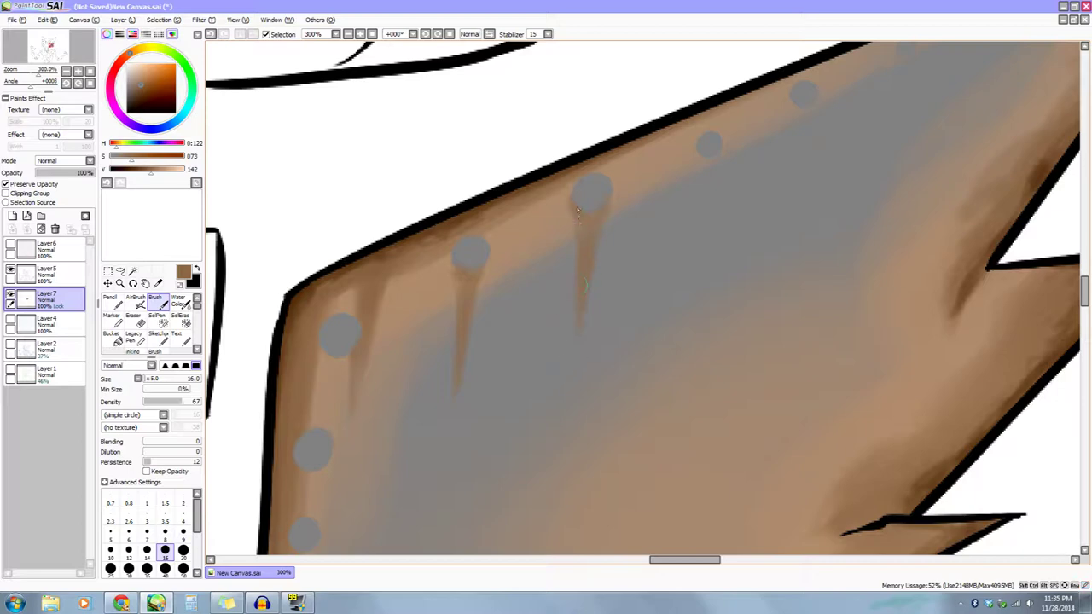
mouse_move(640, 412)
mouse_down()
mouse_move(544, 429)
mouse_move(510, 487)
mouse_up()
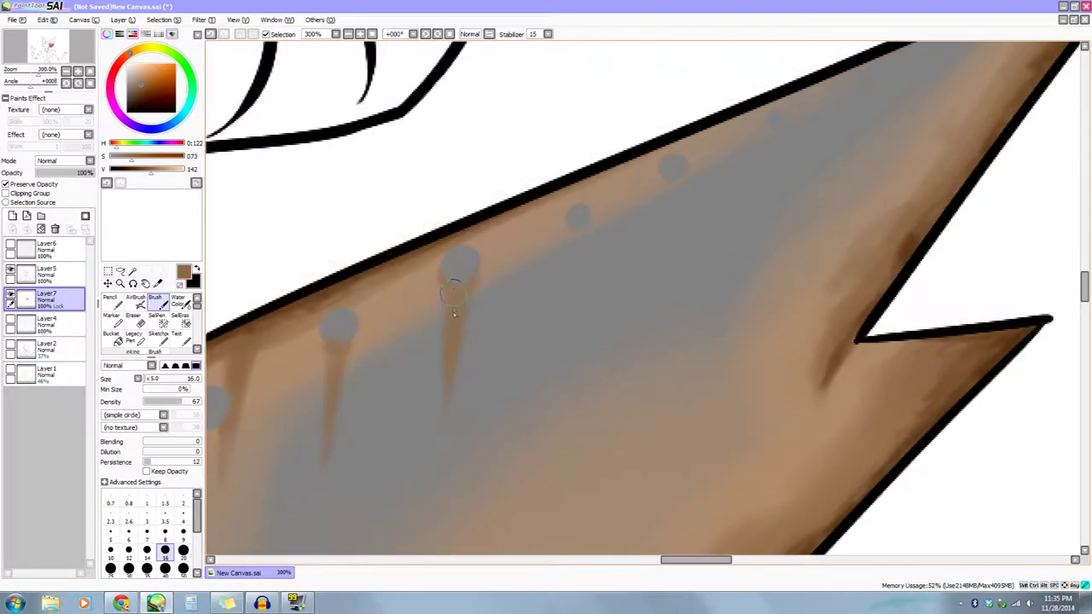
drag(580, 292, 542, 266)
mouse_move(530, 210)
mouse_down()
mouse_move(546, 214)
mouse_move(538, 255)
mouse_up()
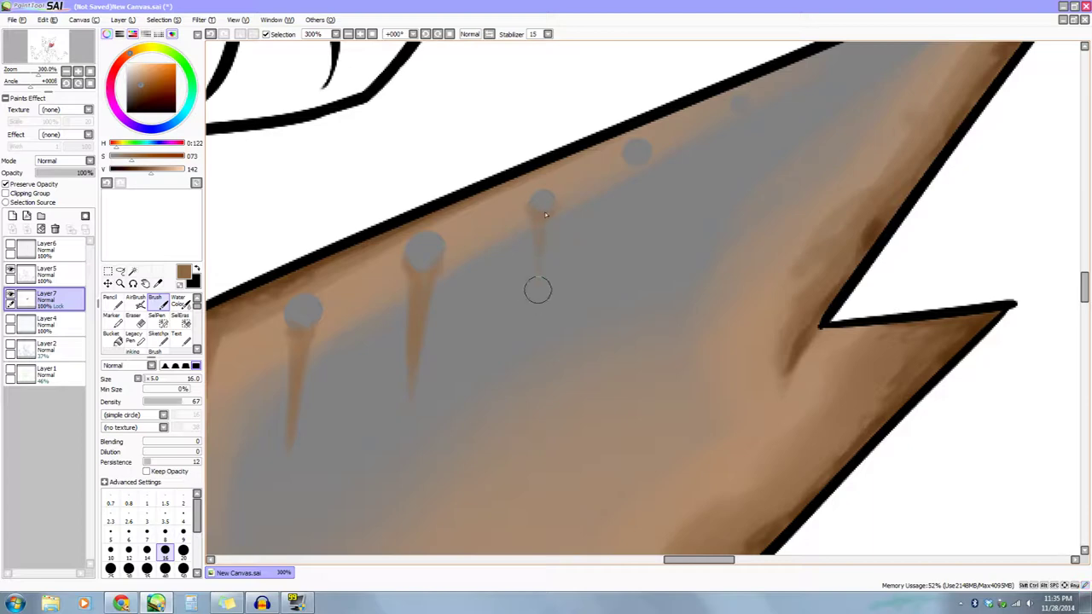
drag(497, 445, 522, 308)
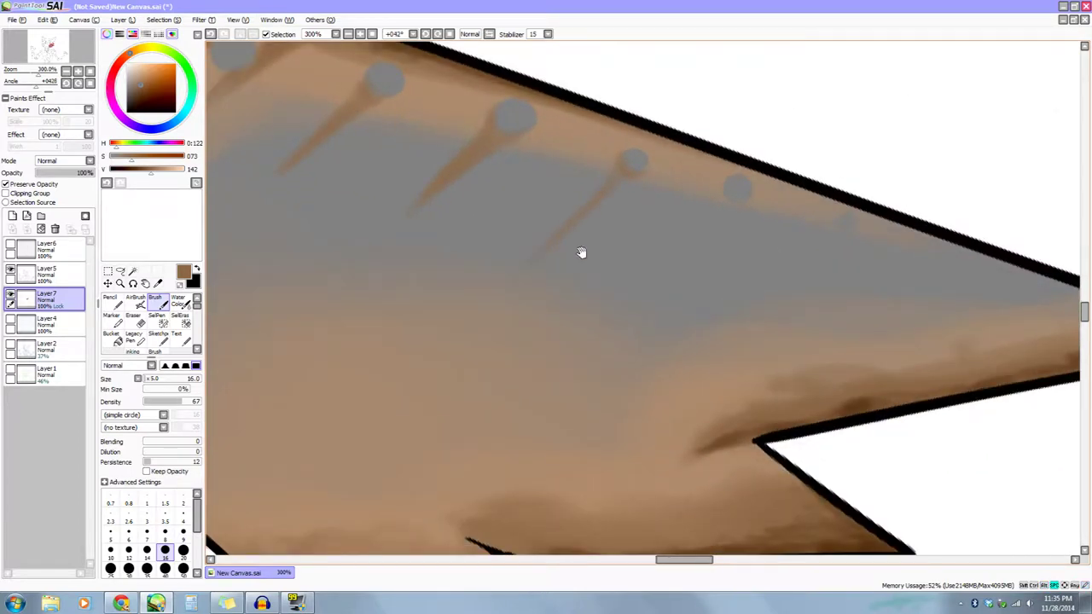
drag(583, 254, 604, 238)
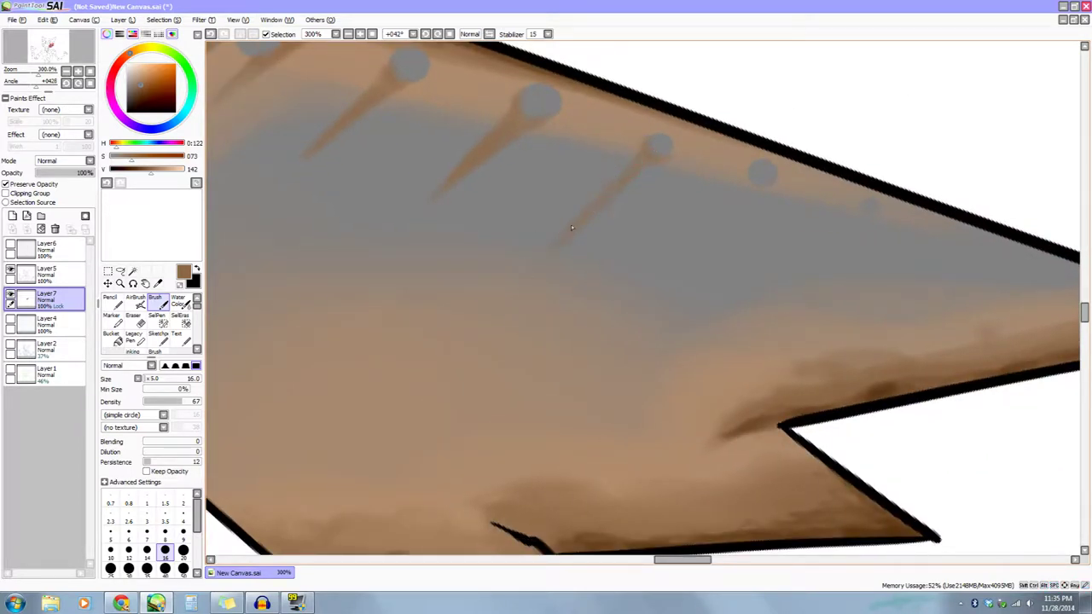
Add thin brown rust drips below the last two dots near the uppermost tuft.
mouse_move(566, 312)
mouse_down()
mouse_move(602, 329)
mouse_move(555, 337)
mouse_up()
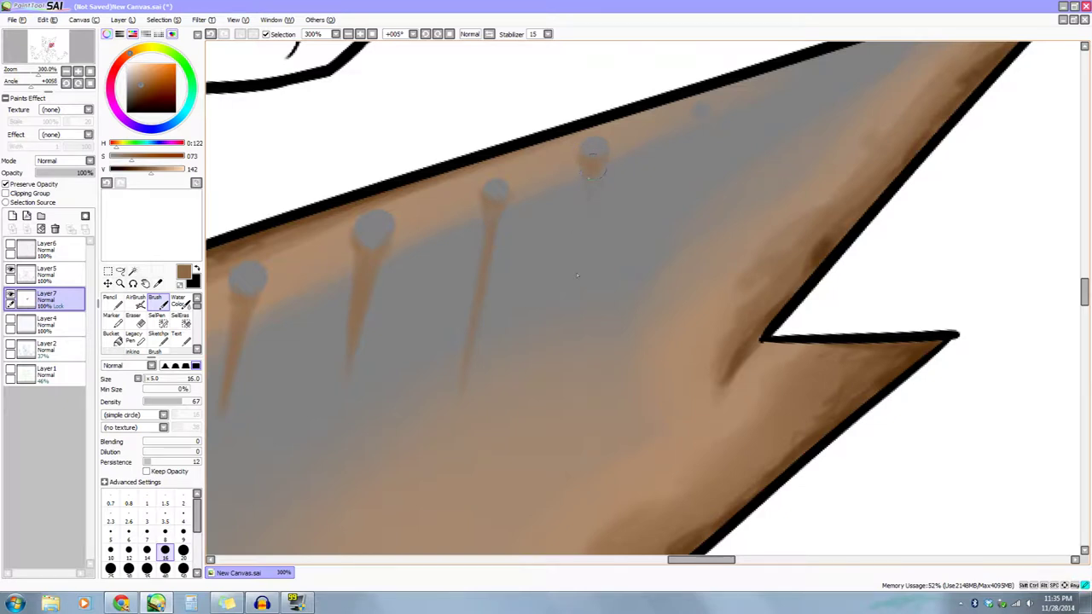
drag(584, 195, 571, 294)
drag(638, 407, 573, 441)
drag(636, 156, 624, 197)
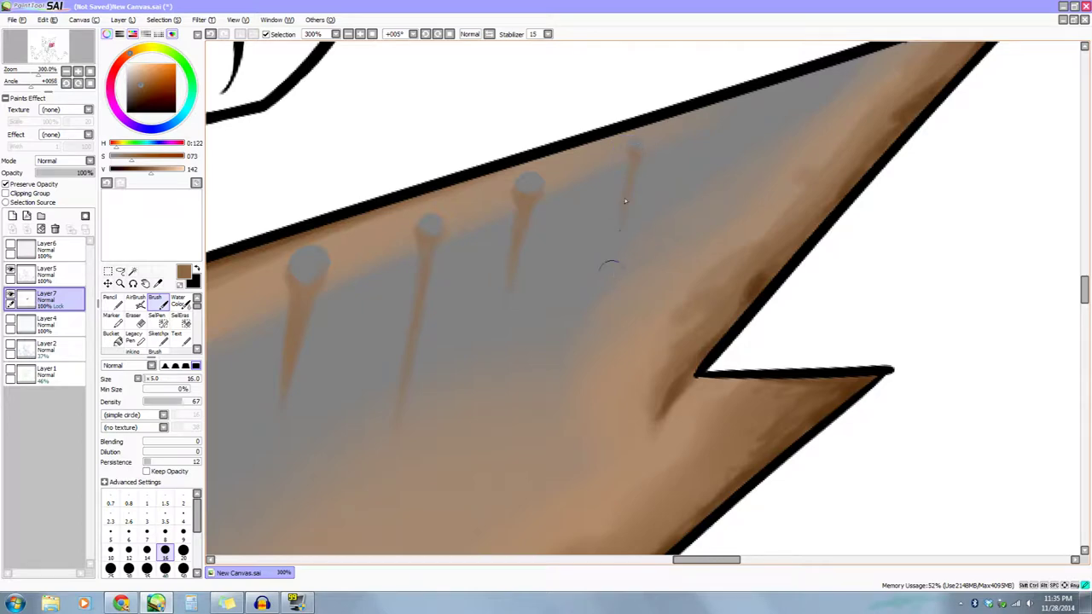
Paint brown rust streaks beneath and between the dots down the cheek's inner edge, ending at the cheek's lower outline.
drag(628, 352, 822, 341)
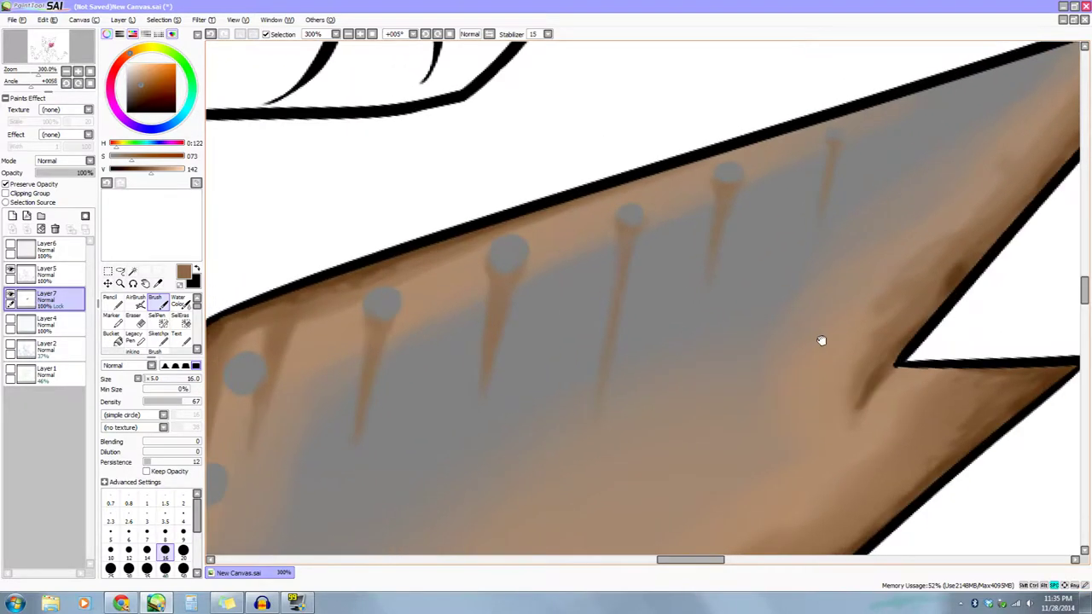
drag(447, 396, 629, 284)
mouse_move(510, 323)
mouse_down()
mouse_move(608, 152)
mouse_move(639, 151)
mouse_up()
drag(502, 454, 520, 469)
mouse_move(519, 414)
mouse_down()
mouse_move(452, 490)
mouse_move(489, 416)
mouse_move(380, 495)
mouse_up()
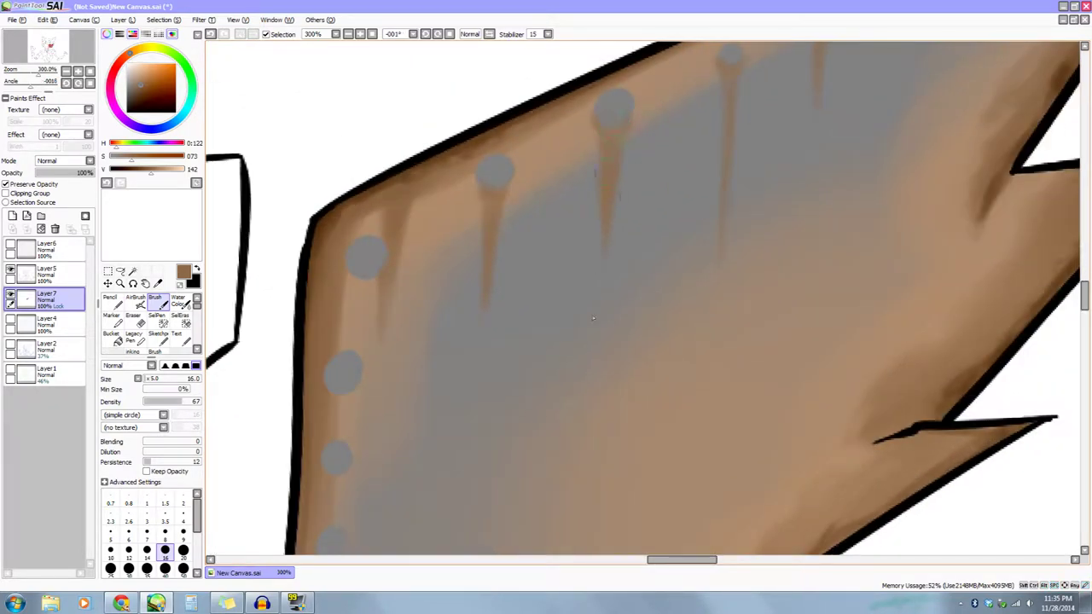
drag(642, 418, 686, 373)
mouse_move(535, 405)
mouse_down()
mouse_move(542, 372)
mouse_move(604, 343)
mouse_up()
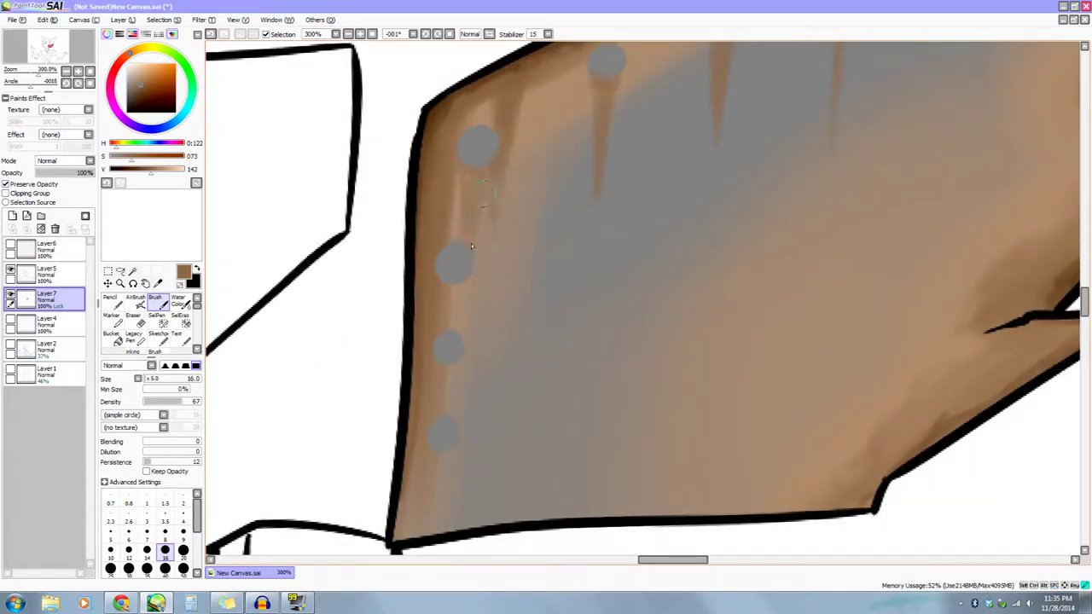
drag(476, 263, 469, 281)
scroll(456, 337, down, 3)
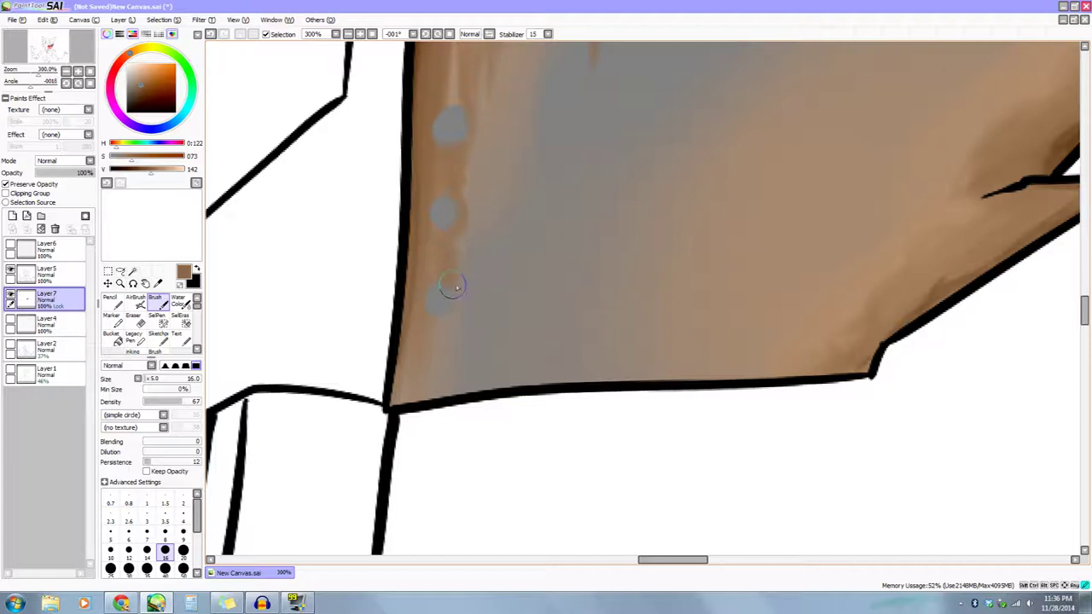
drag(455, 312, 436, 331)
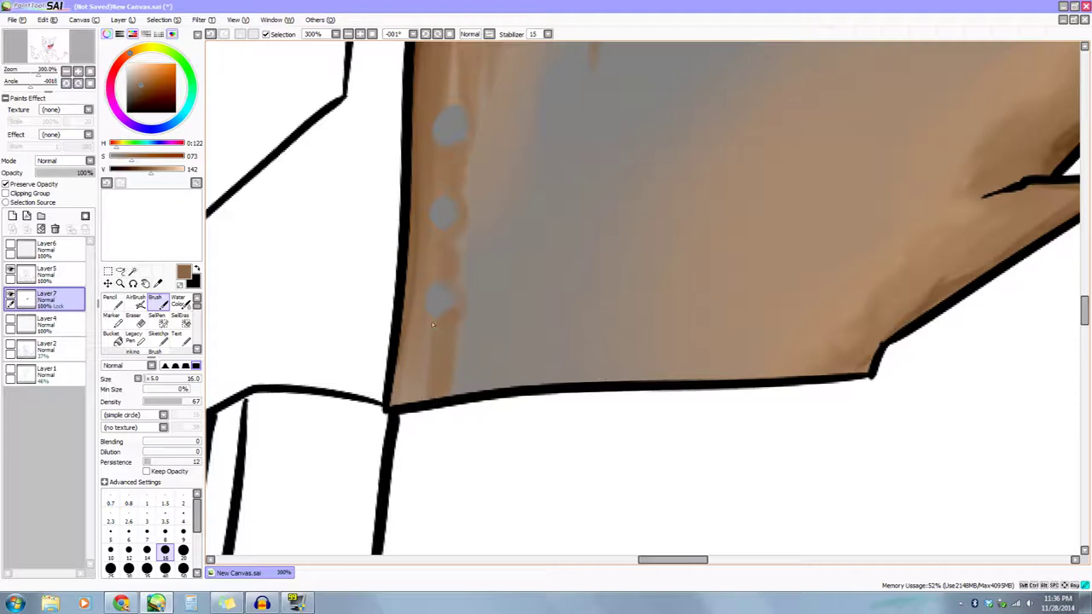
Touch up the brown streaks around the dots on the cheek's inner edge.
drag(480, 348, 485, 370)
mouse_move(505, 205)
mouse_down()
mouse_move(519, 388)
mouse_move(516, 372)
mouse_up()
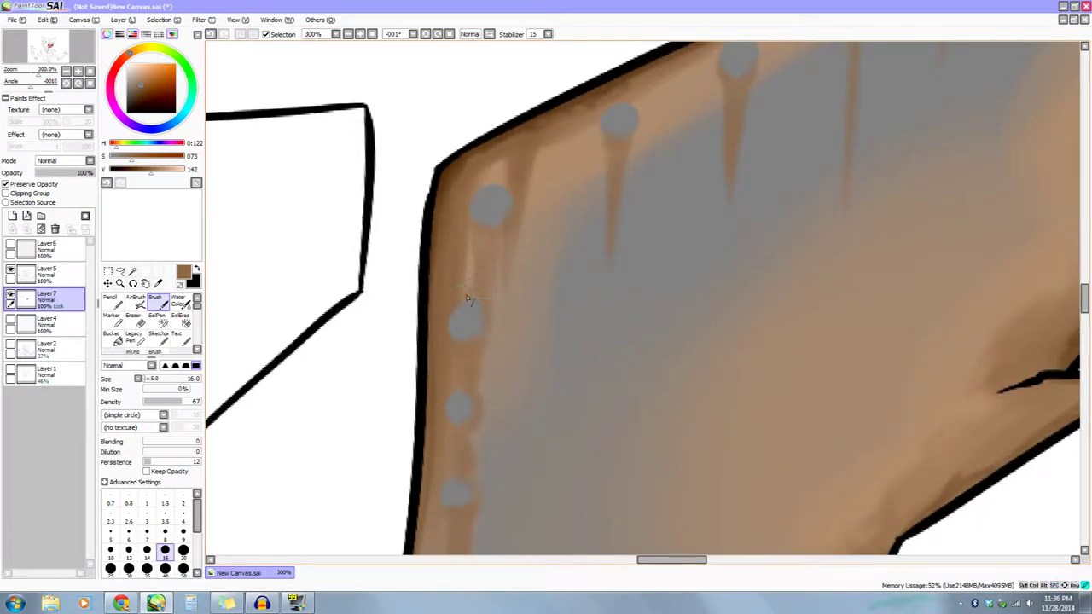
scroll(490, 286, down, 3)
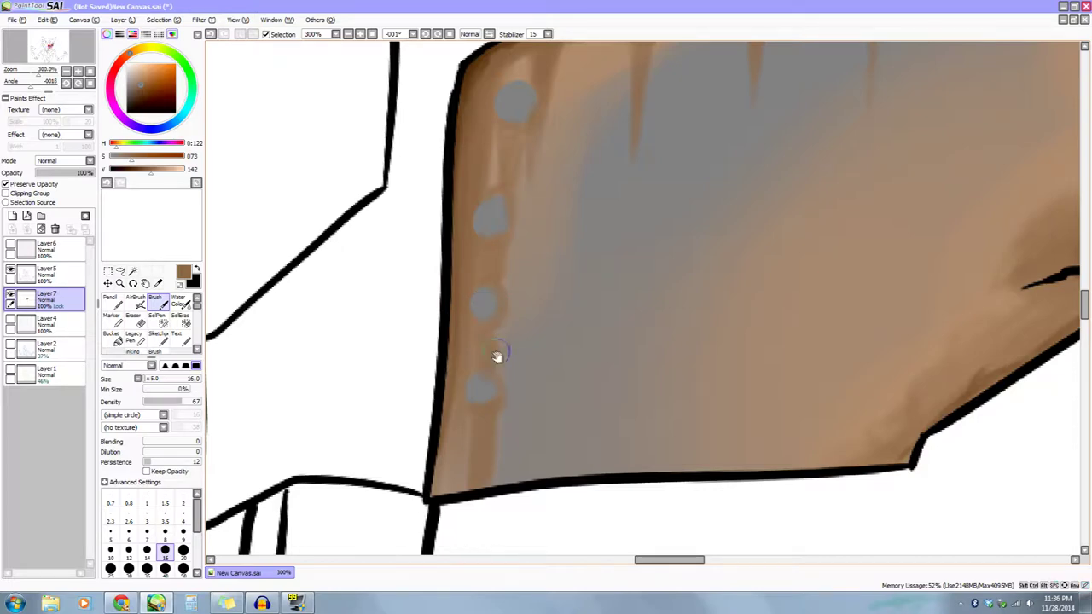
scroll(486, 286, down, 2)
scroll(500, 324, up, 3)
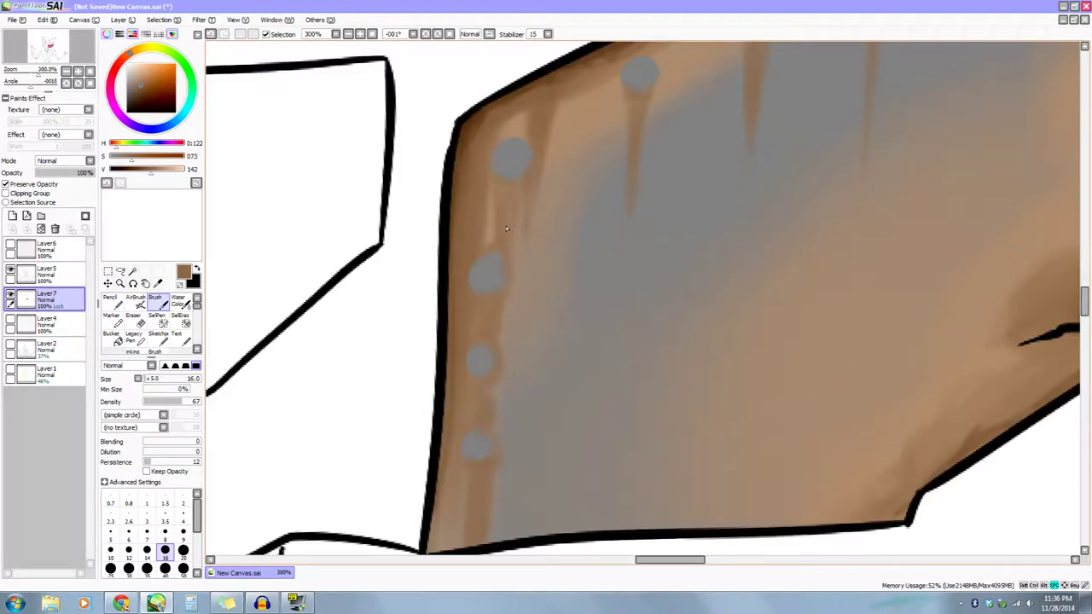
key(space)
drag(491, 397, 450, 446)
key(space)
drag(559, 337, 572, 235)
Darken the brown to a value of 108 and deepen the rust streaks directly beneath the inner-edge dots.
click(141, 171)
key(space)
drag(471, 148, 467, 174)
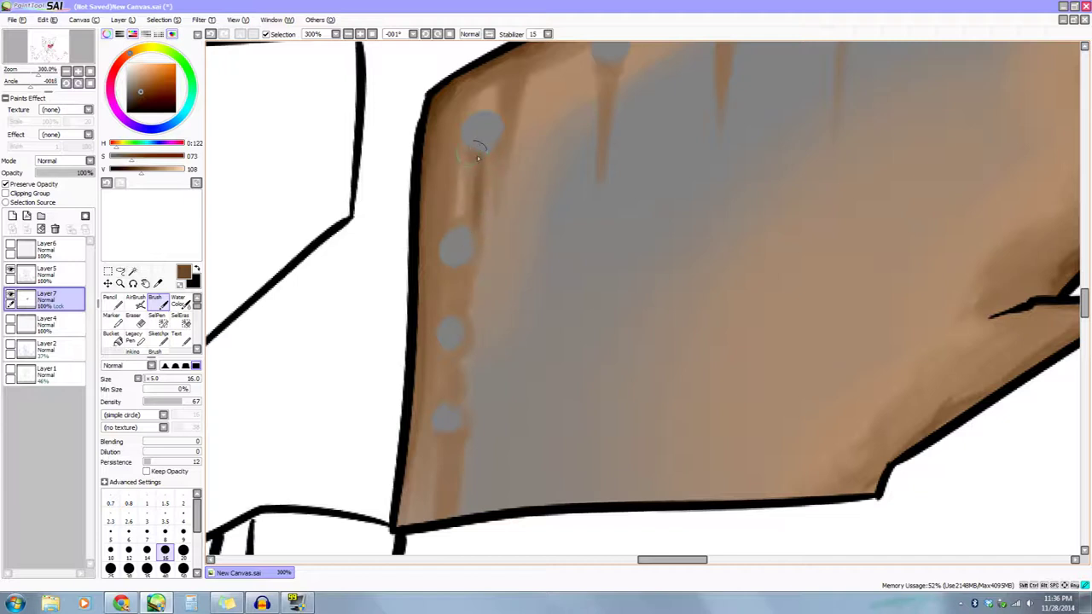
scroll(480, 201, down, 2)
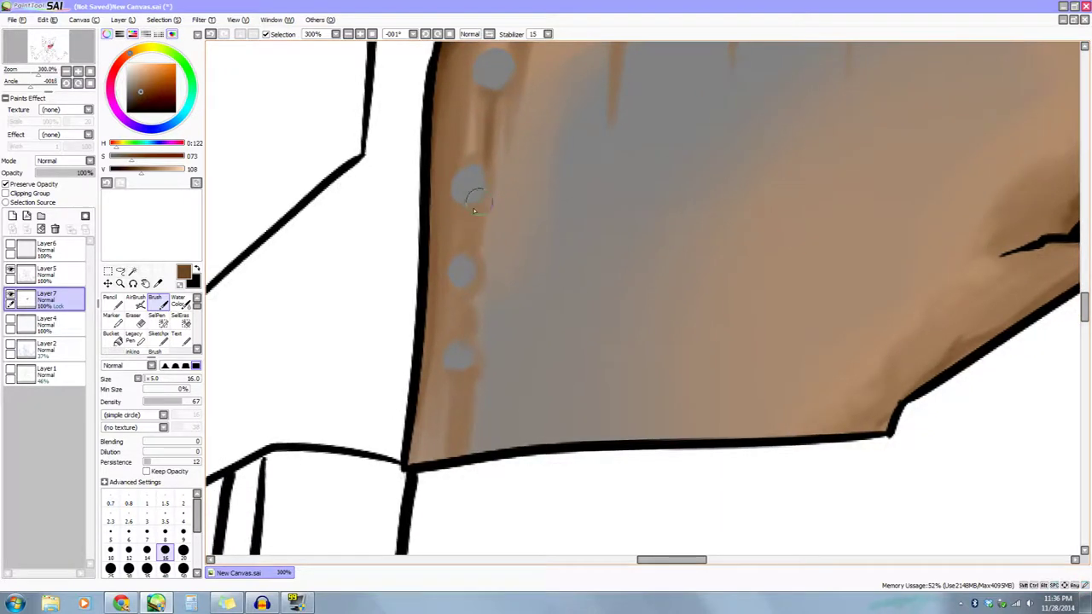
scroll(493, 120, up, 1)
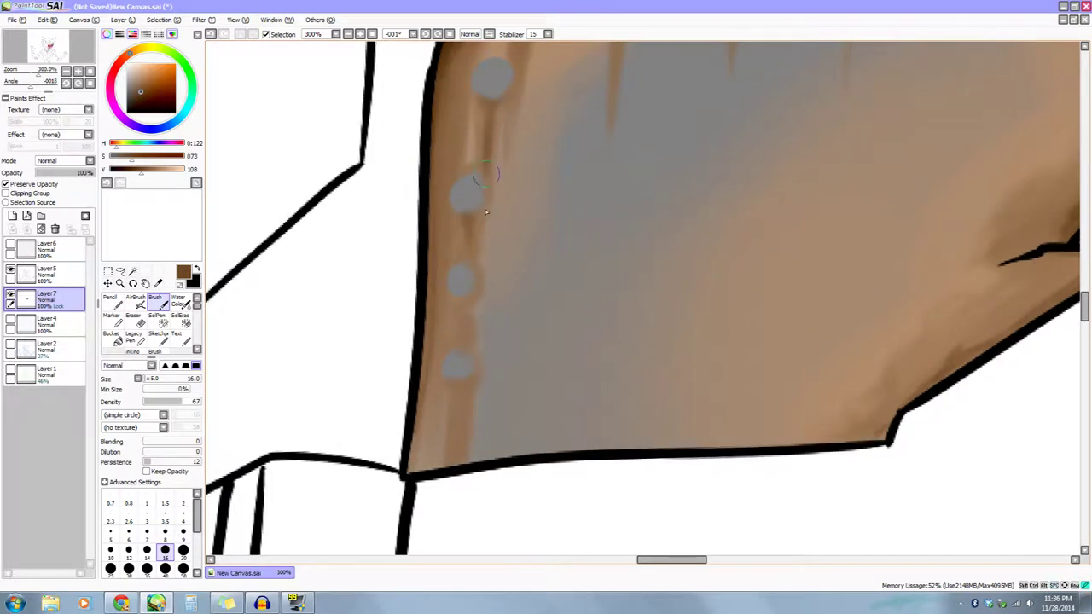
scroll(486, 196, down, 3)
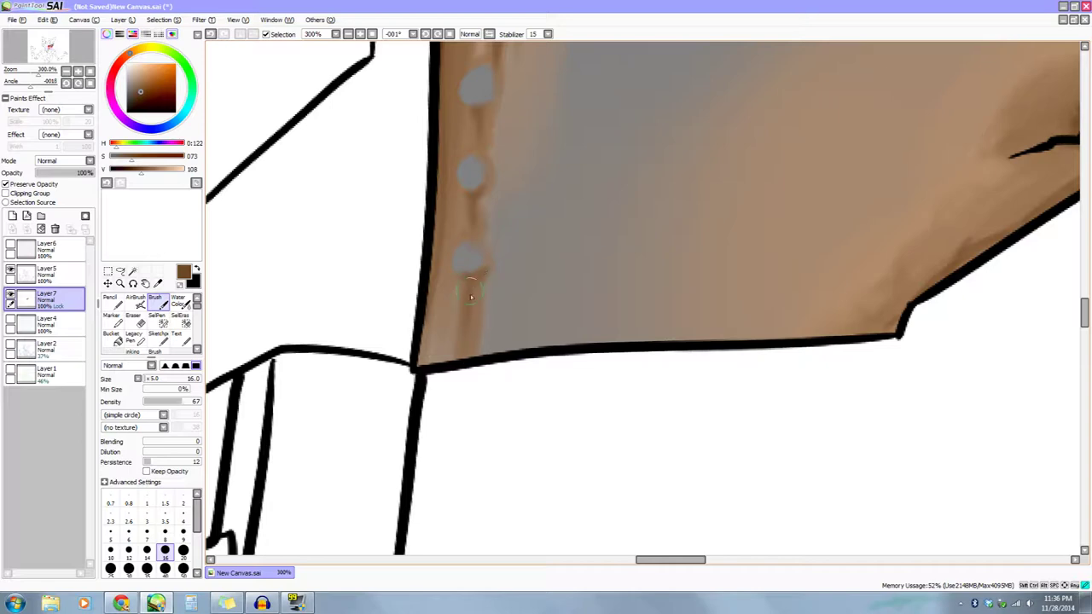
Deepen the rust drips directly beneath the dots along the cheek's upper edge with the dark brown brush.
scroll(468, 350, up, 8)
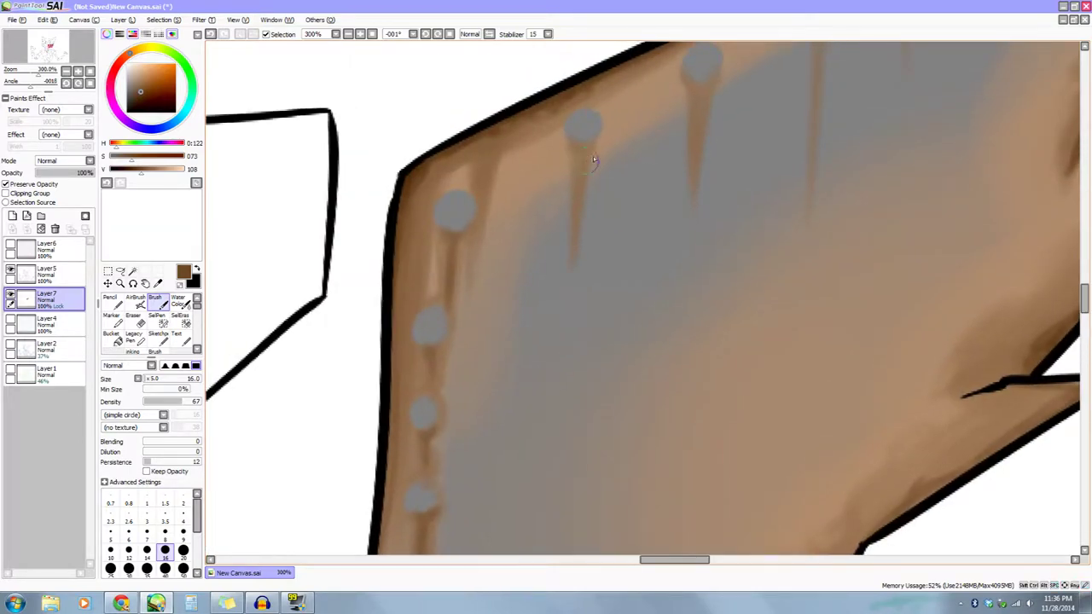
drag(623, 261, 529, 295)
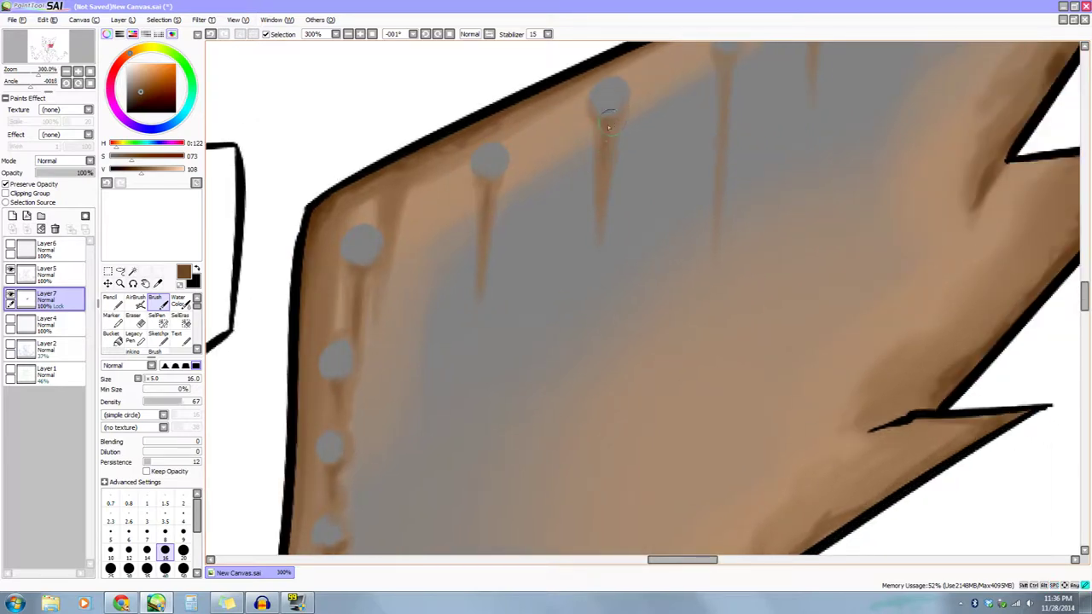
scroll(605, 156, up, 3)
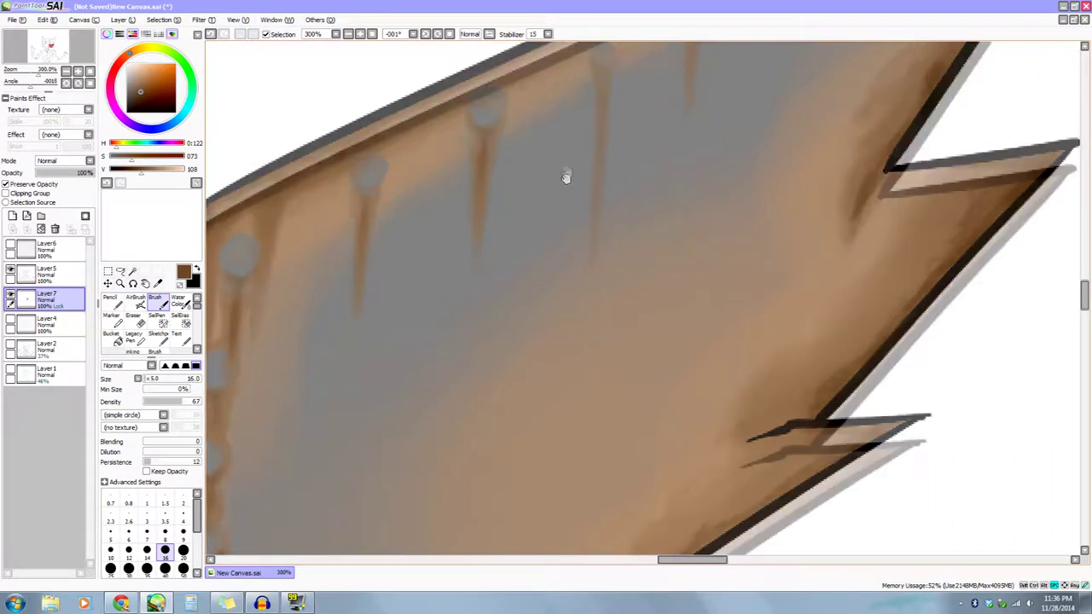
scroll(640, 182, up, 3)
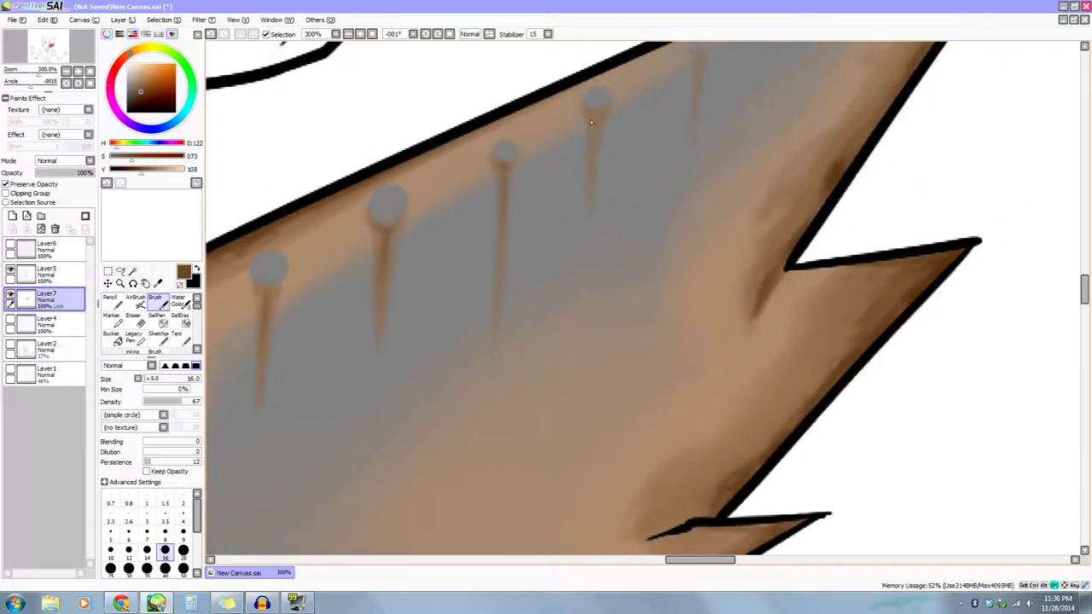
scroll(594, 134, up, 2)
drag(632, 101, 630, 158)
scroll(624, 194, up, 2)
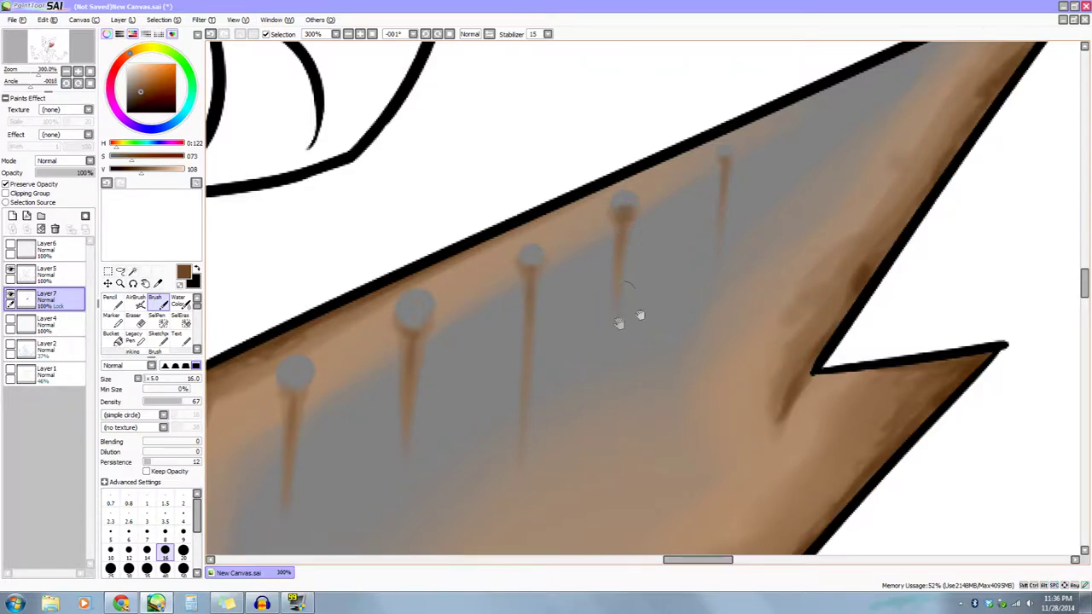
scroll(624, 209, down, 2)
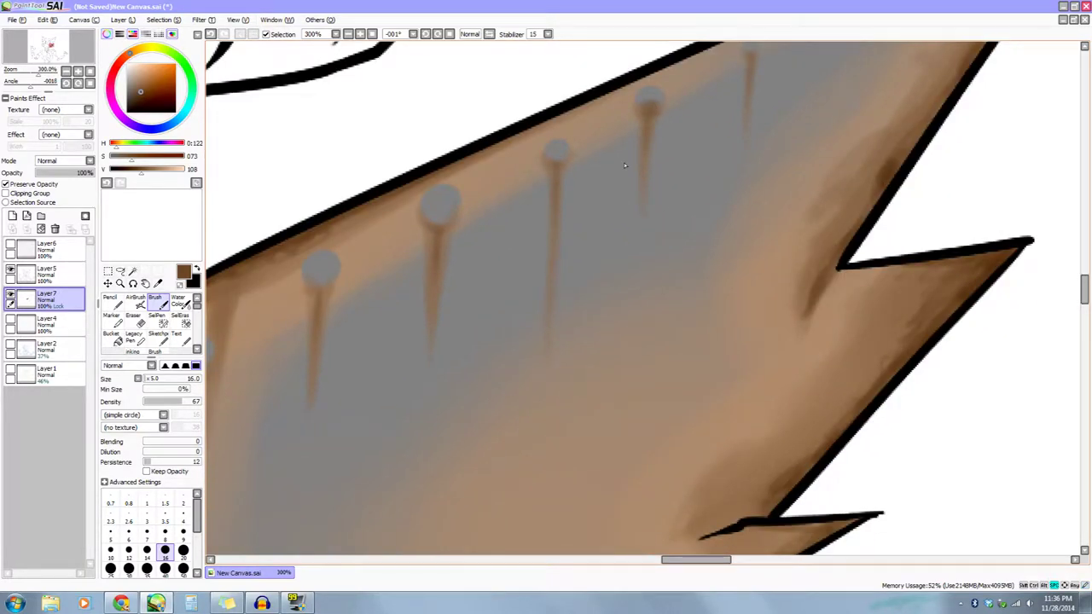
scroll(435, 256, up, 1)
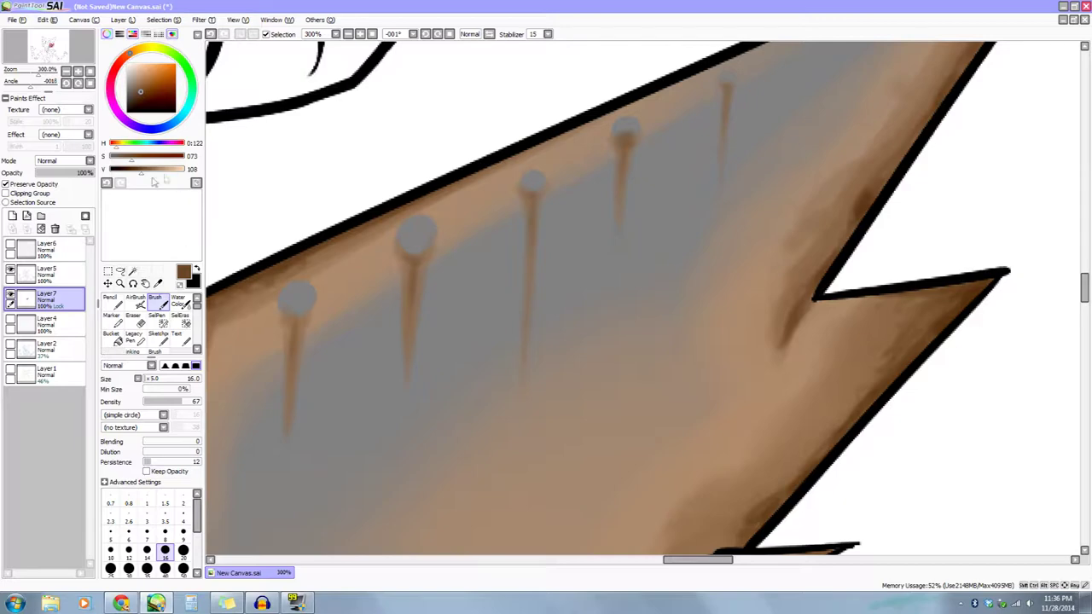
Lighten the brown to a value of 158 and brush rust over the lower parts of the dots along the upper edge.
click(79, 71)
drag(341, 207, 415, 213)
drag(146, 173, 155, 173)
mouse_move(418, 239)
mouse_down()
mouse_move(456, 233)
mouse_move(462, 202)
mouse_move(447, 226)
mouse_move(452, 210)
mouse_up()
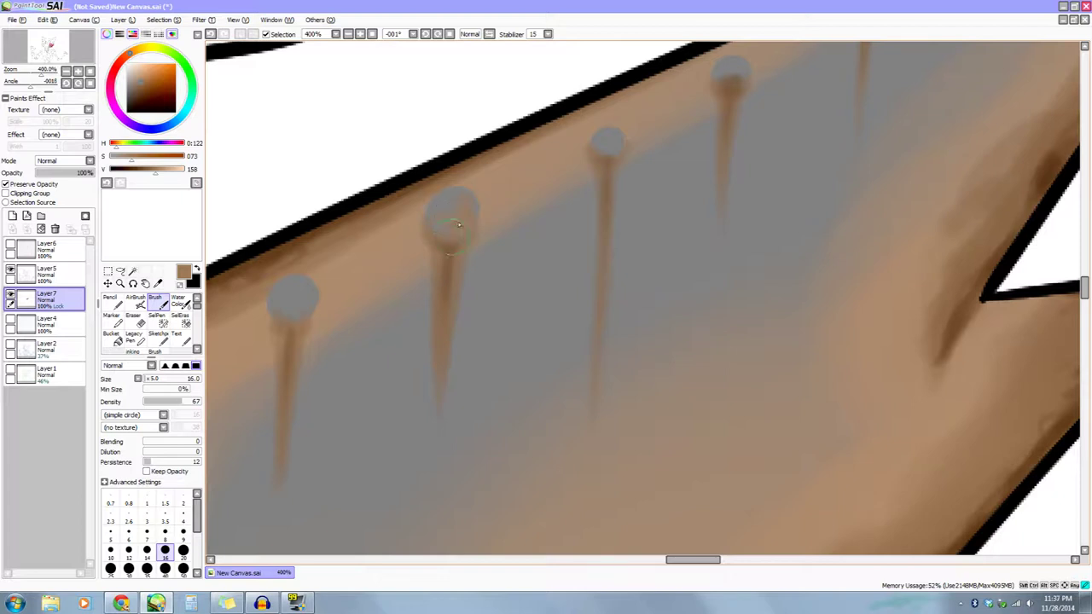
drag(575, 281, 551, 308)
mouse_move(598, 174)
mouse_down()
mouse_move(574, 170)
mouse_move(582, 155)
mouse_up()
mouse_move(718, 92)
mouse_down()
mouse_move(638, 134)
mouse_move(641, 157)
mouse_up()
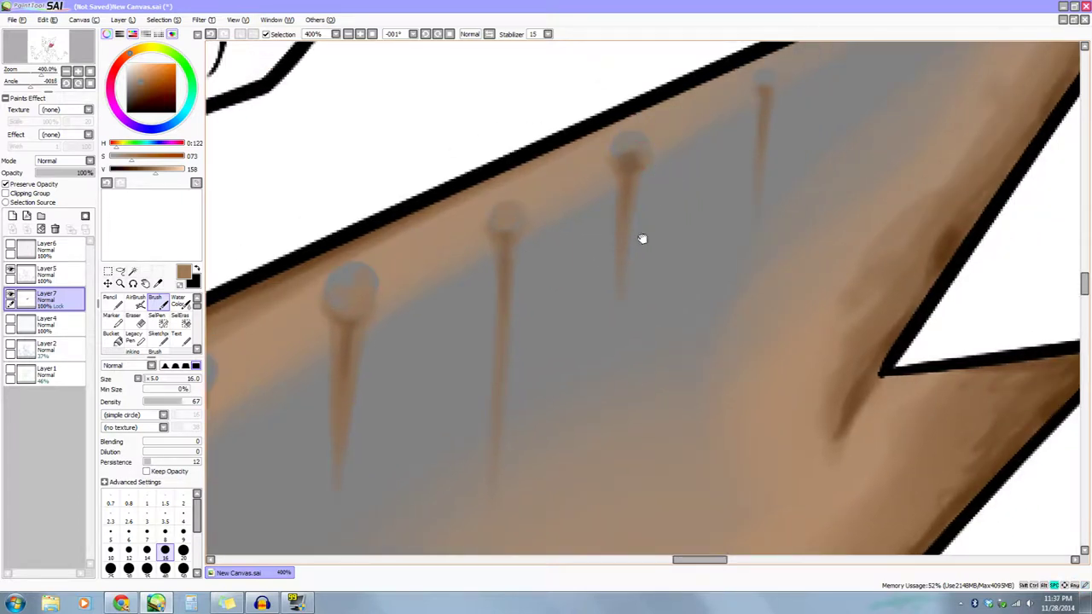
drag(642, 239, 559, 298)
drag(688, 146, 682, 143)
Brush the lighter brown rust onto the remaining dots near the corner and down the cheek's inner edge.
drag(457, 366, 764, 185)
drag(560, 250, 748, 156)
mouse_move(604, 157)
mouse_down()
mouse_move(621, 154)
mouse_move(603, 158)
mouse_up()
drag(603, 259, 661, 146)
mouse_move(501, 143)
mouse_down()
mouse_move(480, 168)
mouse_move(492, 135)
mouse_move(487, 183)
mouse_move(513, 139)
mouse_up()
drag(490, 307, 541, 214)
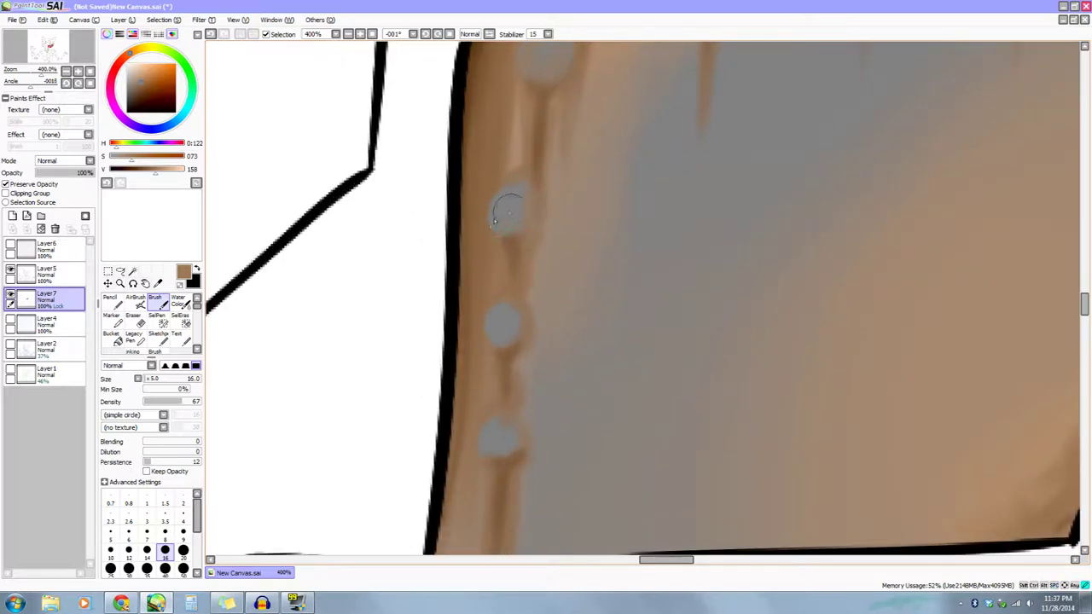
drag(512, 218, 508, 93)
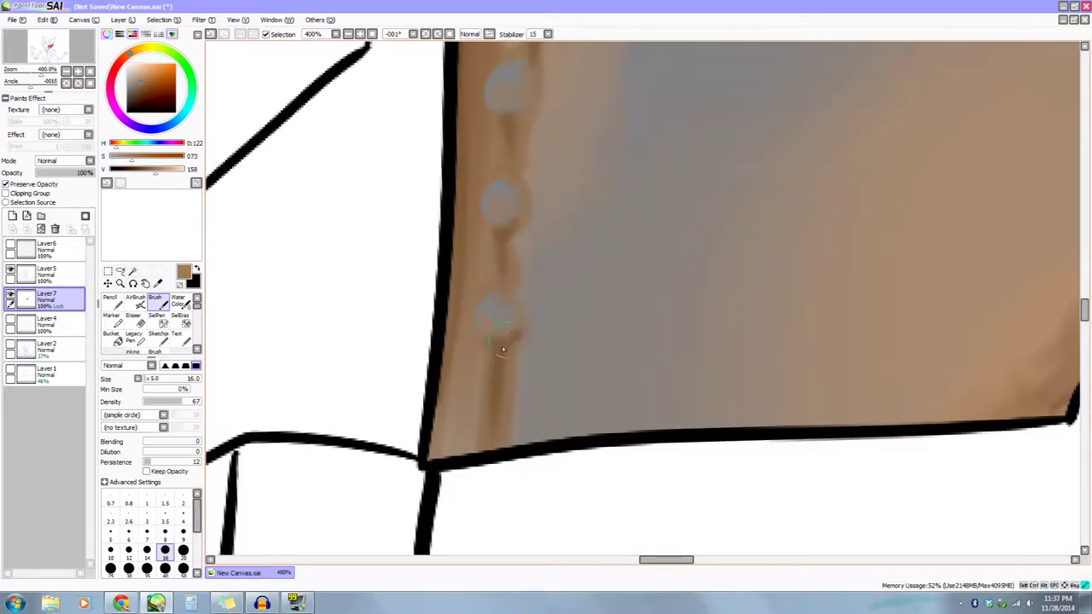
drag(466, 401, 440, 413)
Sample the cheek's grey, darken it to a value of 108 and shade the centres of the inner-edge dots.
right_click(669, 193)
click(158, 173)
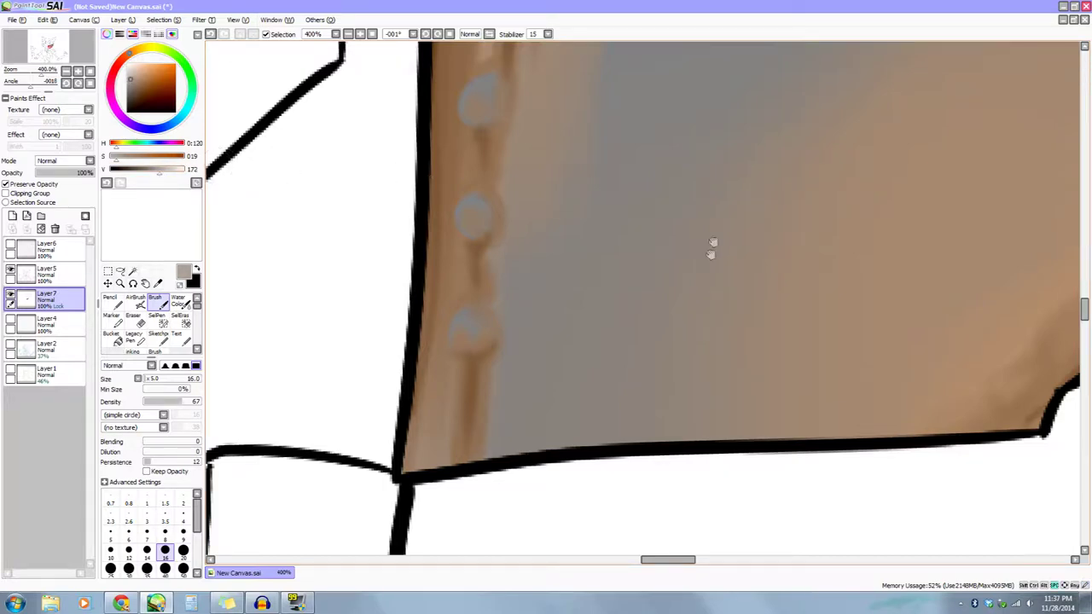
drag(712, 247, 622, 456)
alt+click(615, 181)
scroll(560, 363, down, 3)
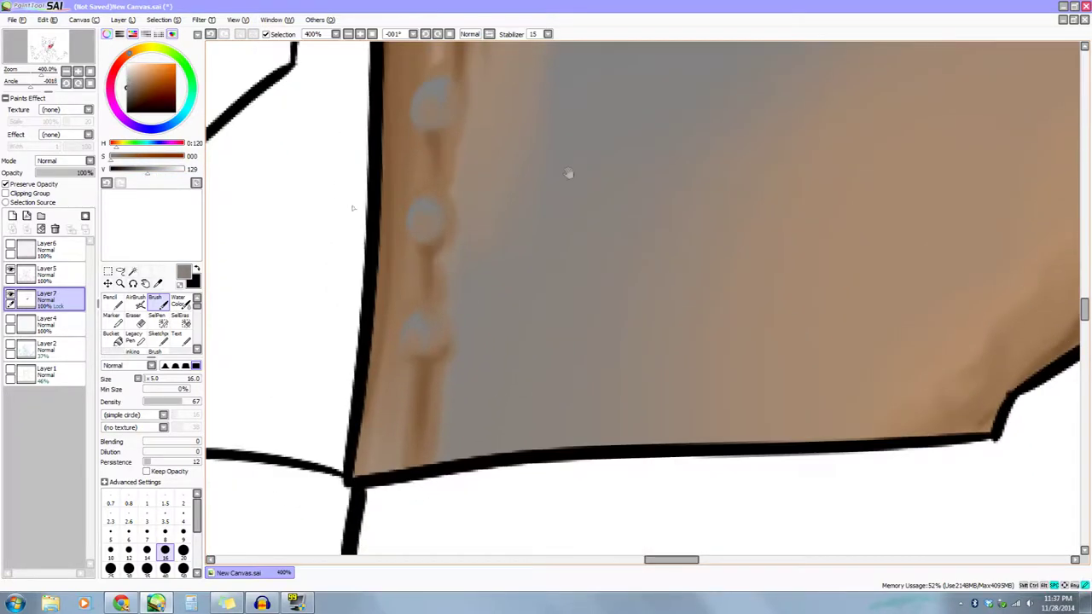
click(142, 169)
scroll(414, 314, down, 1)
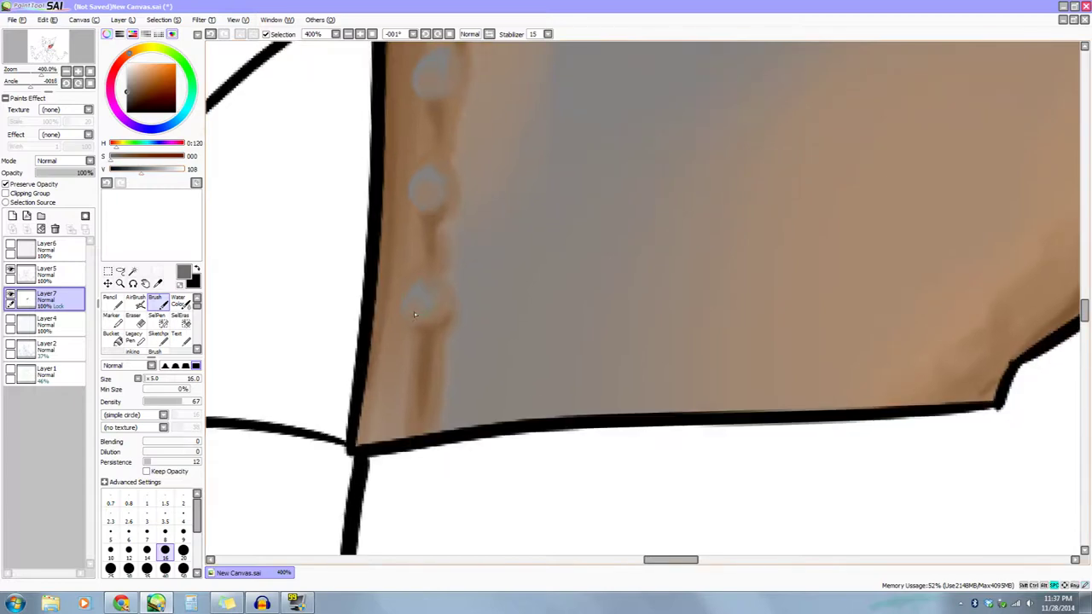
click(432, 299)
scroll(421, 312, up, 2)
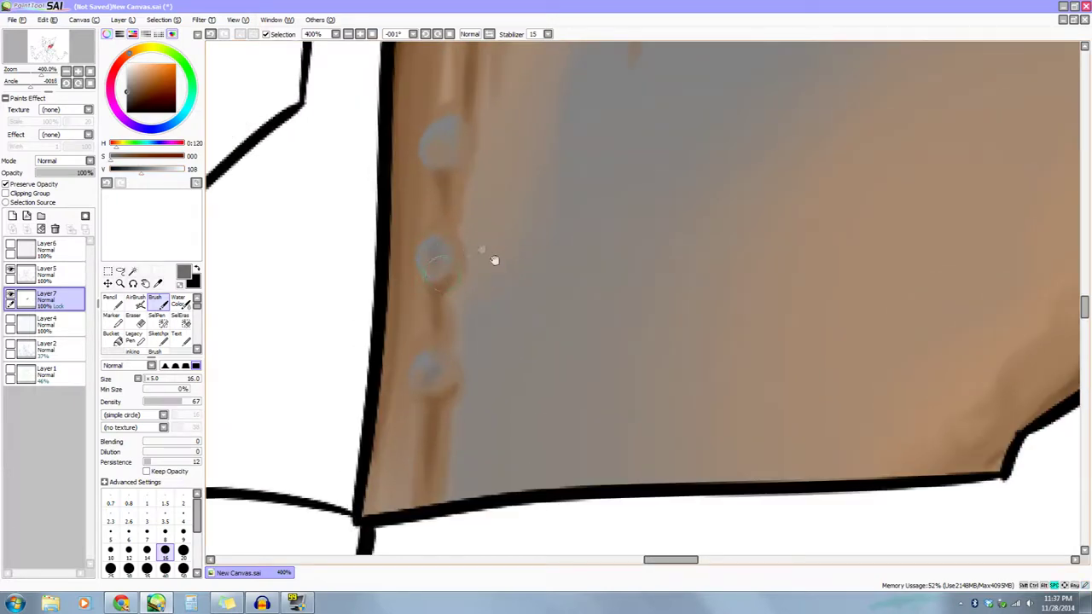
scroll(487, 254, up, 4)
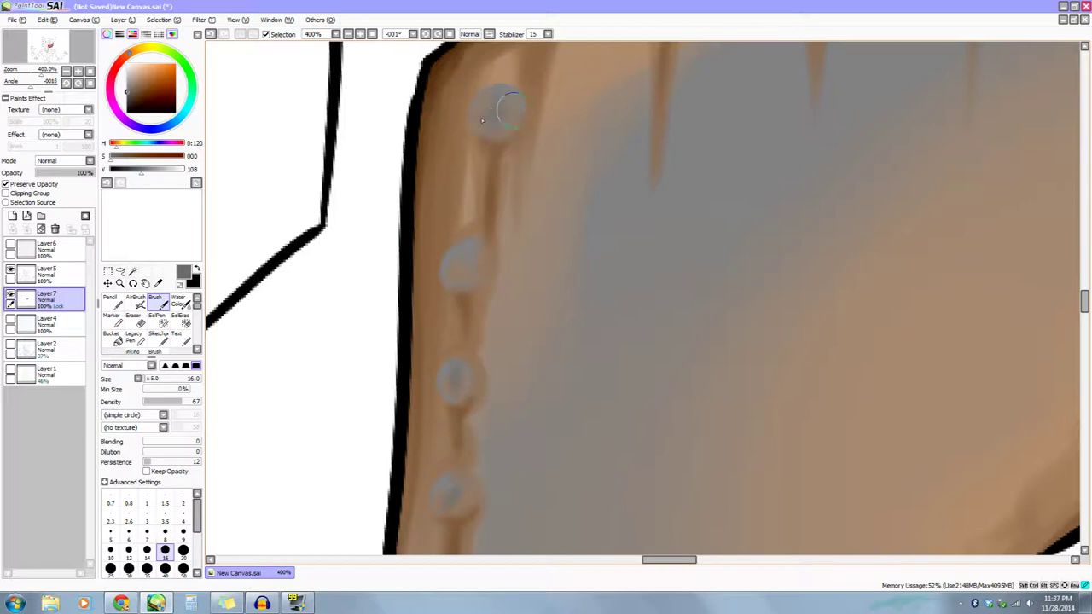
Shade the dots along the cheek's upper edge with the same dark grey, ending at the dot nearest the tip.
scroll(554, 115, up, 4)
drag(580, 121, 571, 134)
drag(678, 210, 412, 348)
mouse_move(451, 198)
mouse_down()
mouse_move(459, 174)
mouse_move(472, 171)
mouse_up()
mouse_move(620, 89)
mouse_down()
mouse_move(517, 162)
mouse_move(512, 195)
mouse_move(517, 181)
mouse_up()
drag(569, 238, 526, 255)
drag(600, 121, 597, 131)
drag(729, 66, 656, 133)
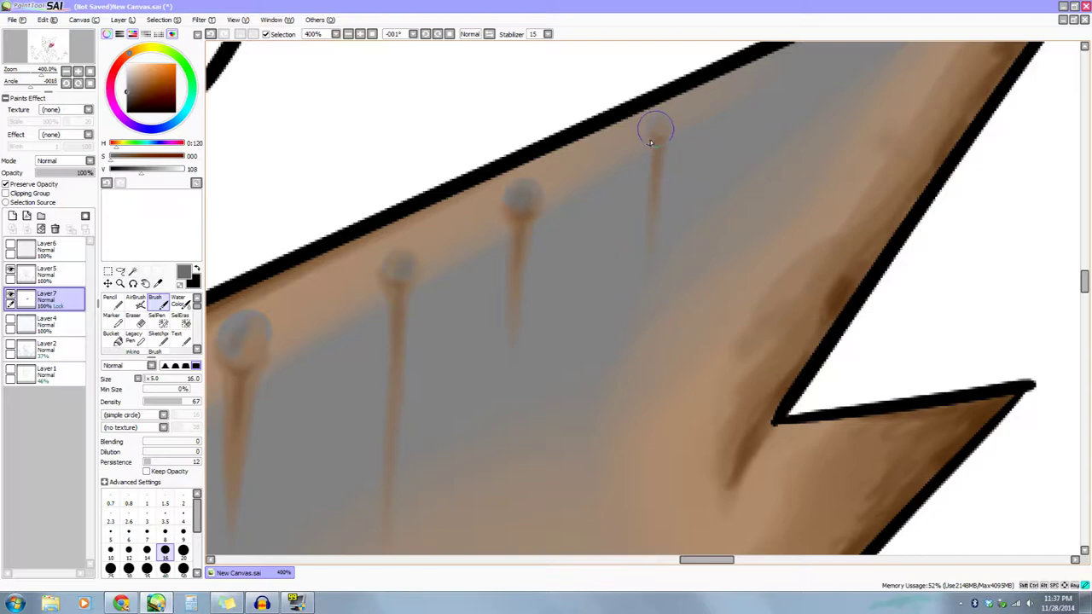
Examine the shaded cheek against the whole fox drawing.
click(67, 72)
click(66, 72)
click(66, 73)
click(66, 73)
click(66, 72)
drag(705, 411, 748, 346)
drag(672, 424, 694, 403)
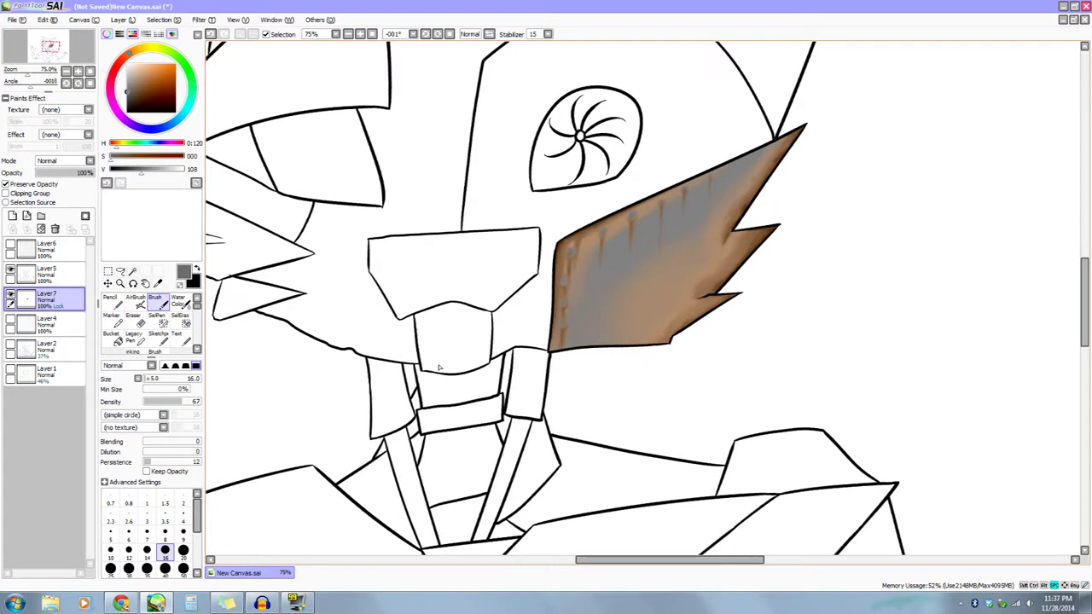
click(70, 72)
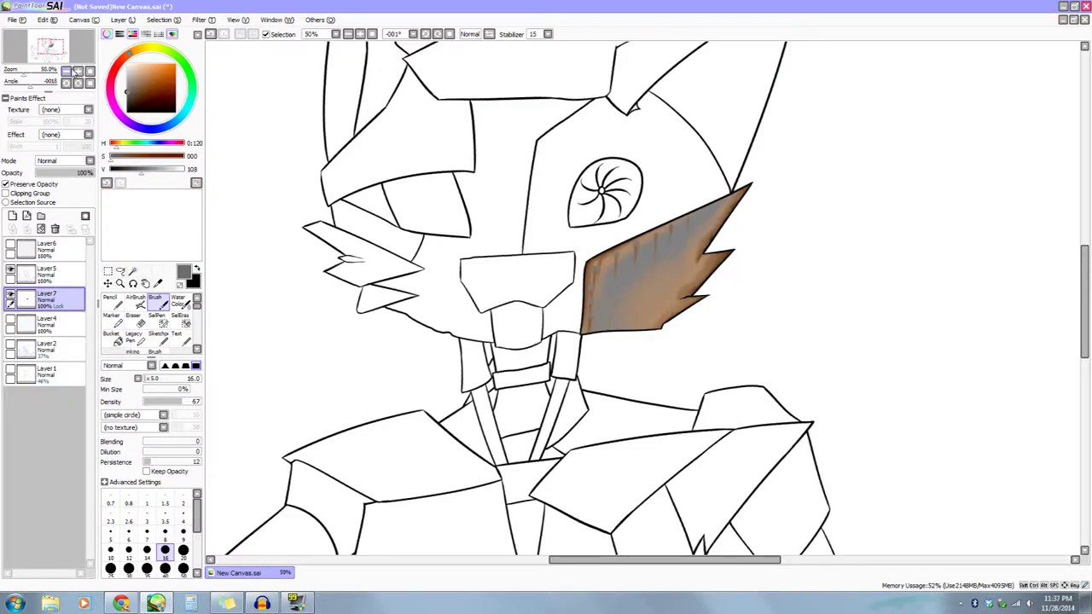
click(70, 71)
drag(569, 429, 556, 385)
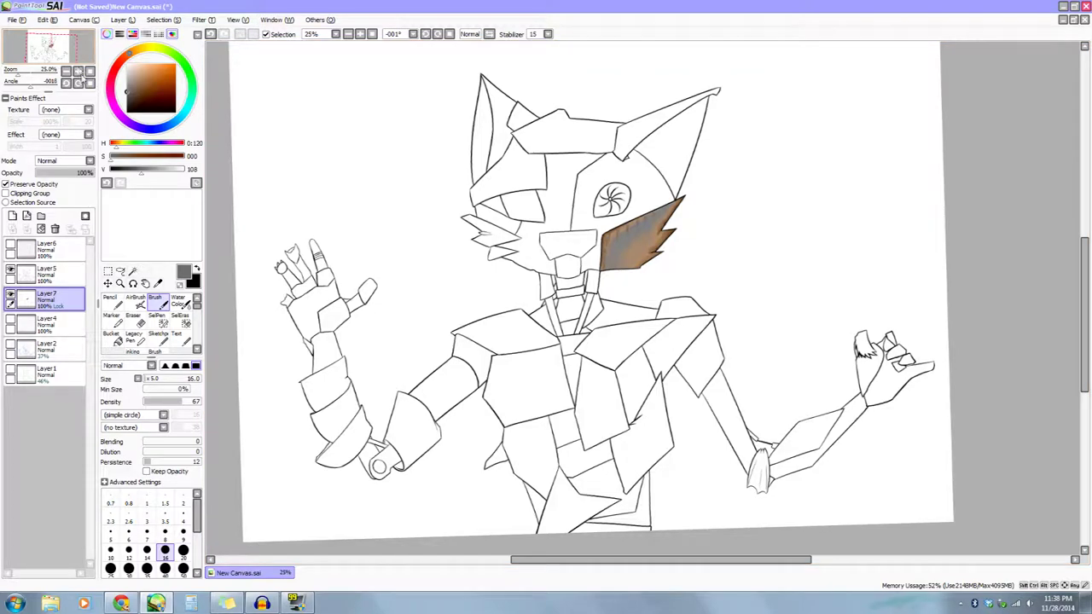
Sample the cheek's grey, lighten it to a value of 172 and brush a light diagonal scratch across the grey area.
scroll(445, 417, up, 5)
drag(444, 417, 471, 606)
right_click(506, 172)
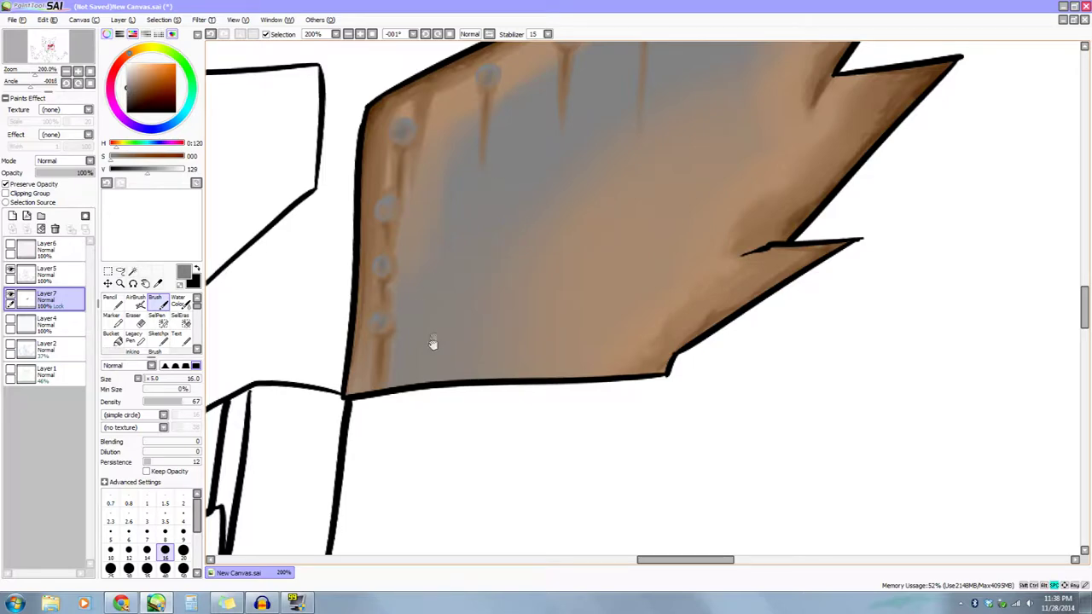
click(112, 303)
drag(438, 319, 455, 348)
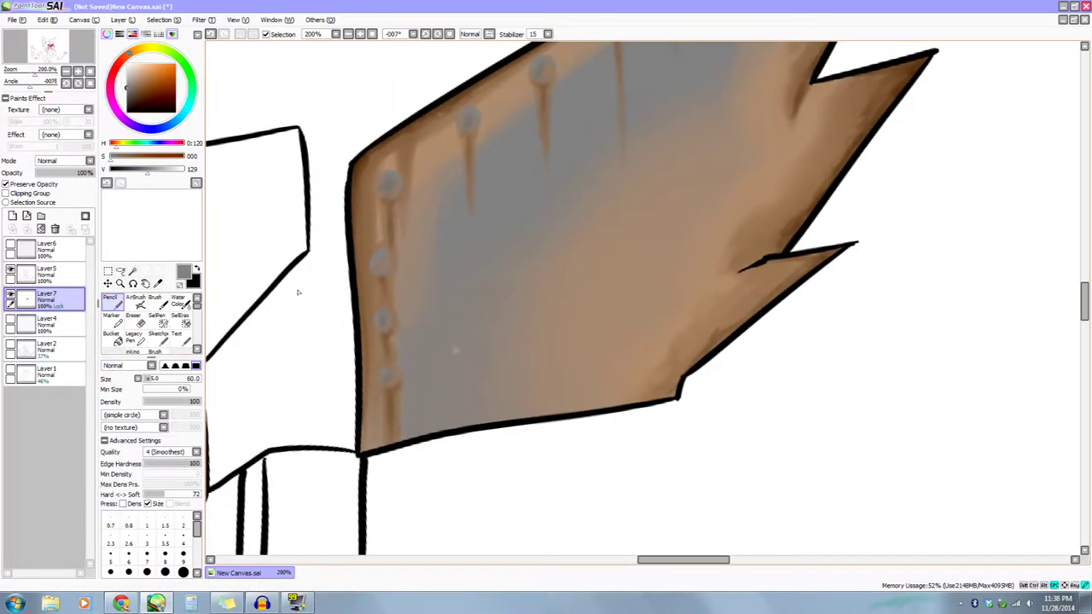
key(b)
scroll(576, 183, up, 2)
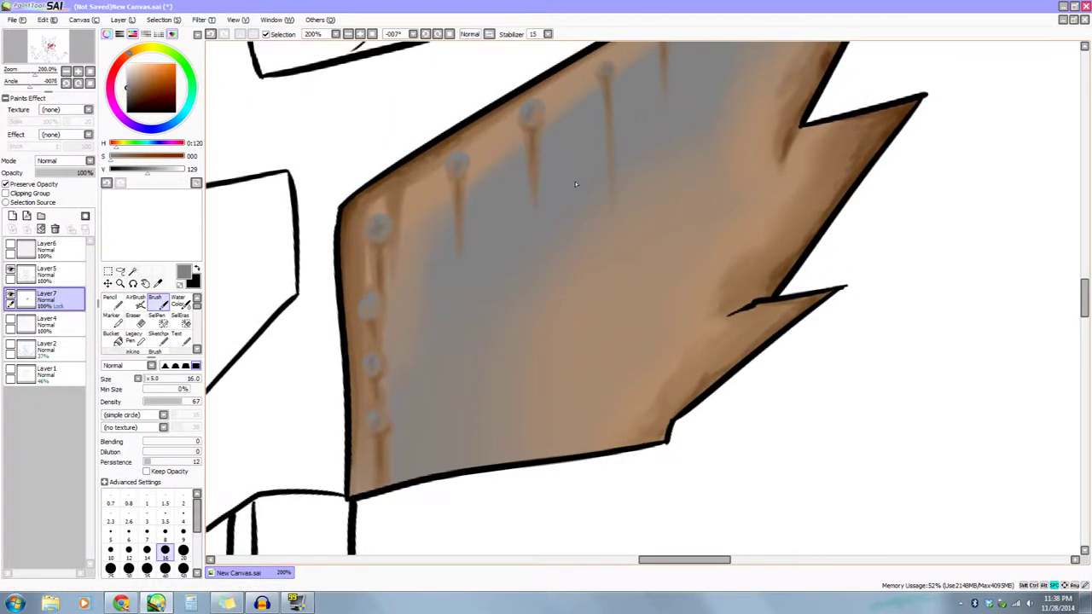
drag(581, 296, 607, 265)
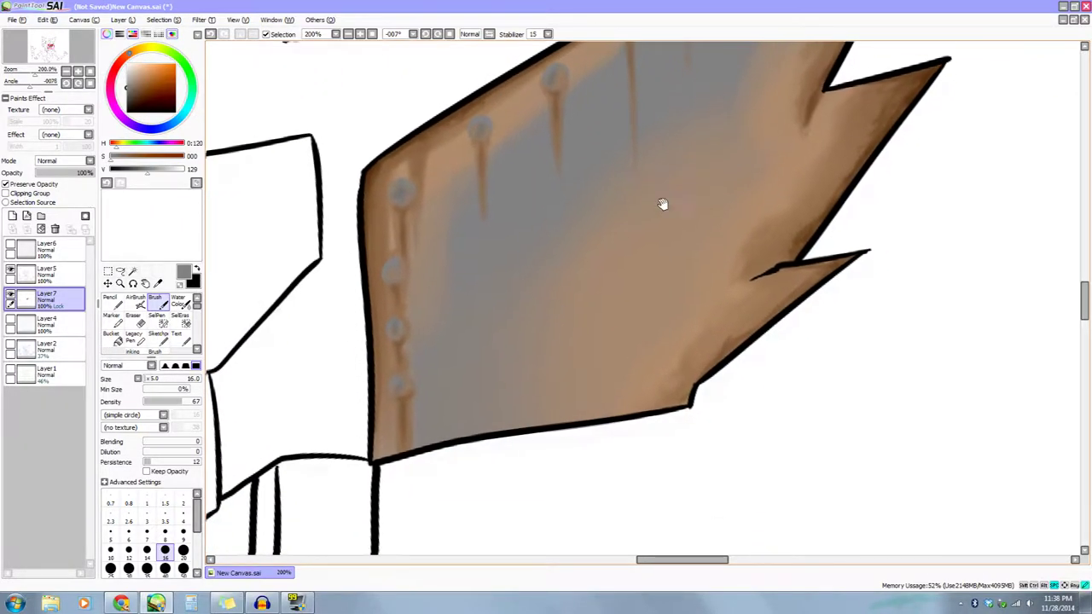
click(159, 173)
mouse_move(530, 257)
mouse_down()
mouse_move(517, 255)
mouse_move(563, 239)
mouse_move(553, 245)
mouse_up()
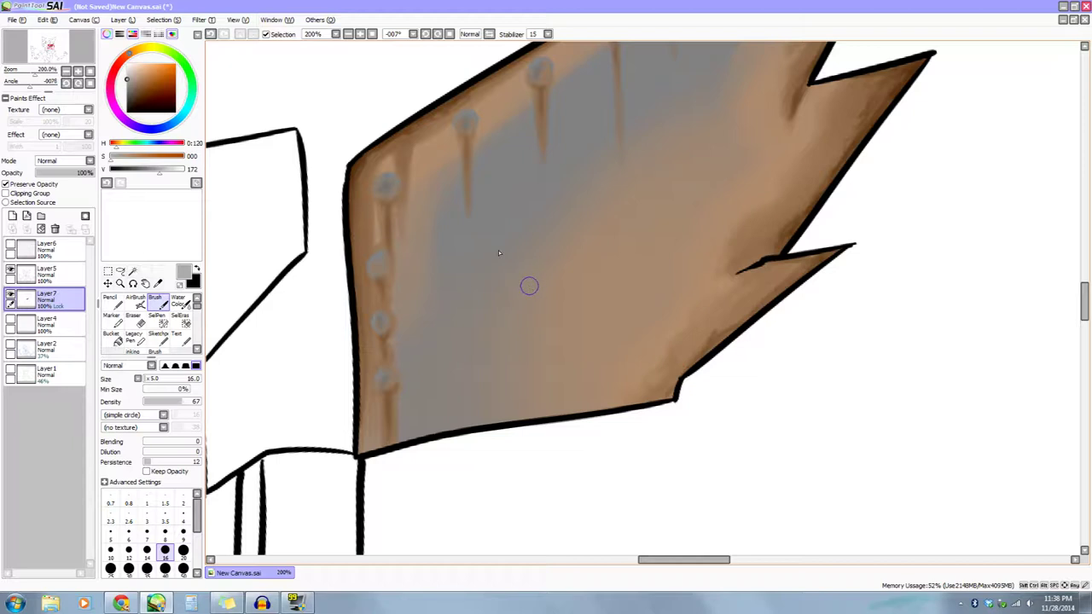
drag(447, 282, 520, 219)
Change the black alternate colour to dark grey with a value of 84 and undo the trial scratch strokes.
key(x)
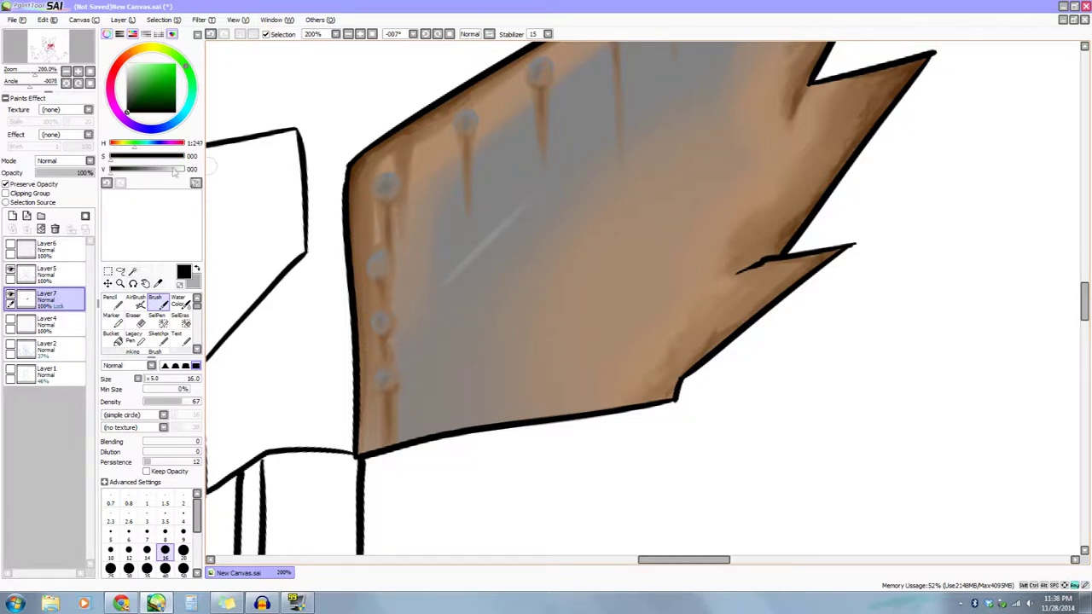
right_click(456, 234)
drag(145, 171, 134, 170)
drag(447, 289, 545, 186)
key(space)
drag(492, 261, 456, 298)
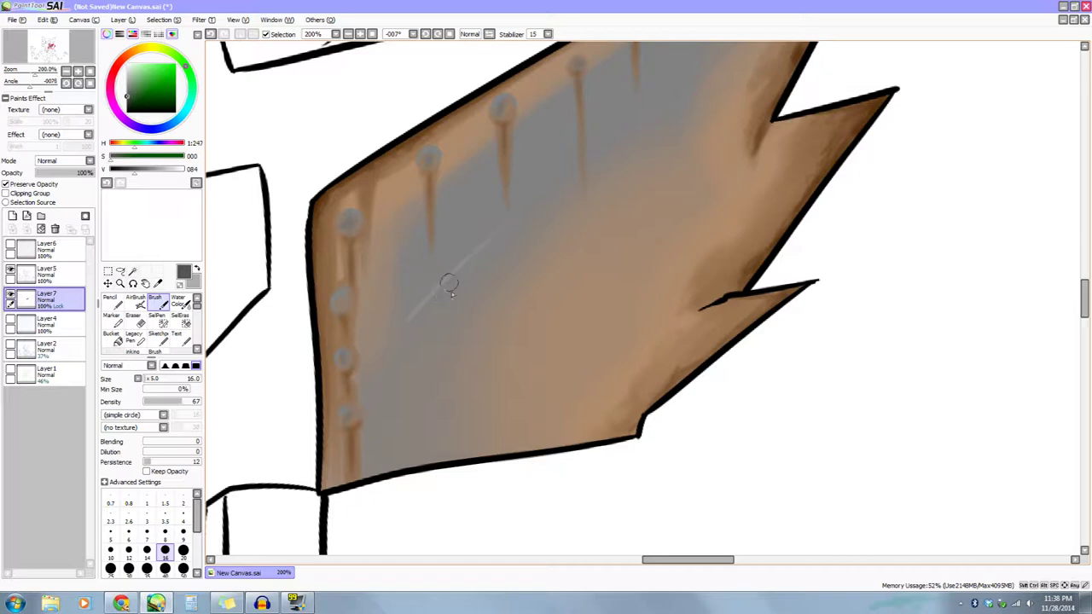
key(ctrl)
key(ctrl+z)
Paint a dark grey diagonal scratch on the cheek's grey area and edge it with a light grey highlight.
mouse_move(455, 319)
mouse_down()
mouse_move(447, 330)
mouse_move(478, 252)
mouse_up()
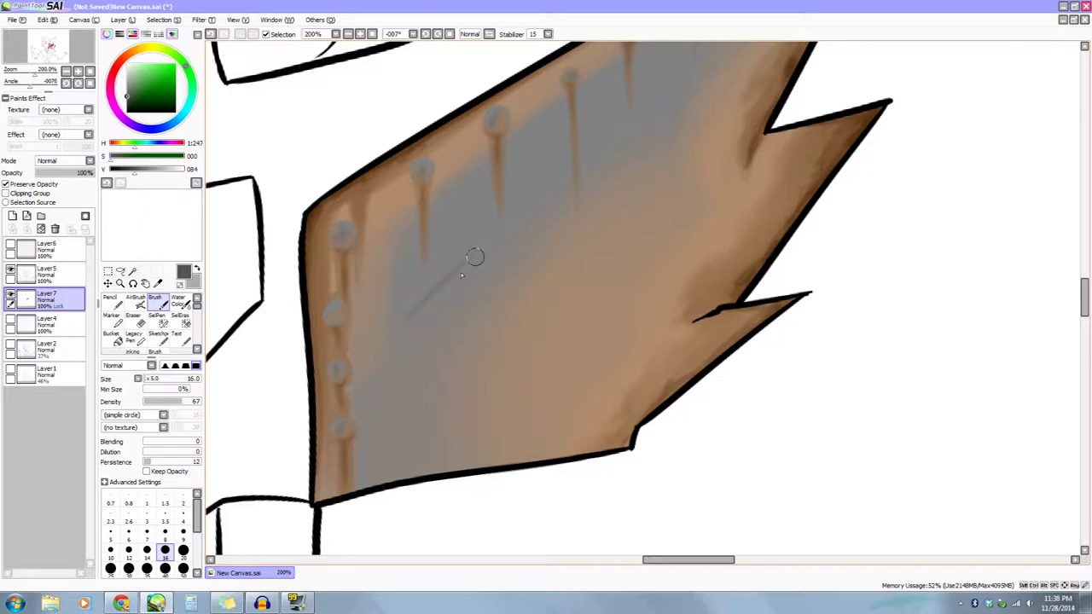
key(x)
drag(412, 316, 480, 250)
mouse_move(462, 304)
mouse_down()
mouse_move(450, 323)
mouse_move(450, 307)
mouse_up()
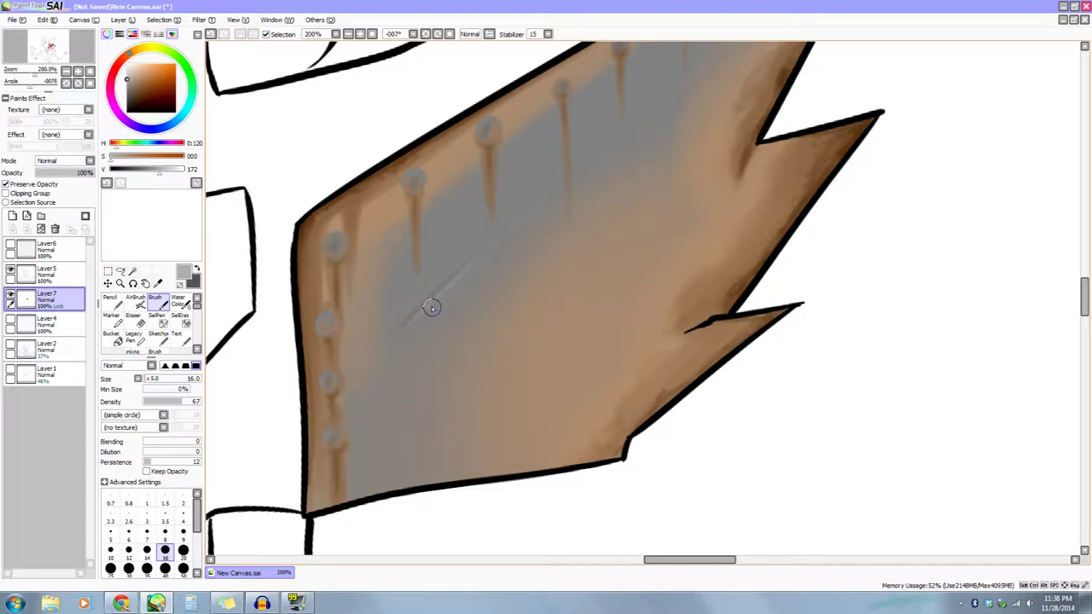
Add several light grey scratches of varying angle beside the first scratch in the middle of the cheek.
drag(435, 349, 424, 364)
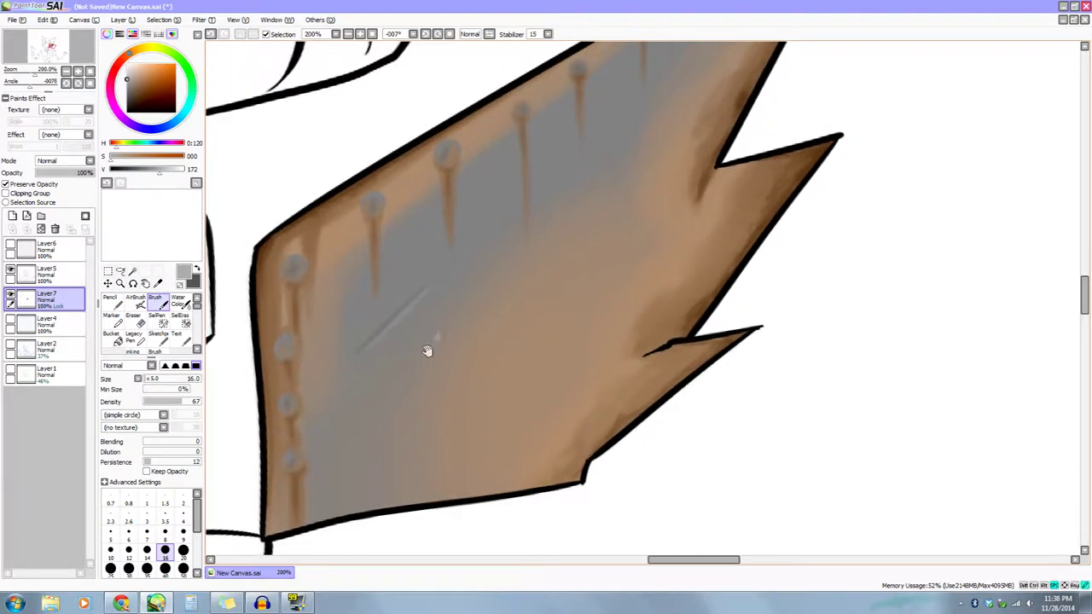
mouse_move(453, 298)
mouse_down()
mouse_move(436, 361)
mouse_move(403, 340)
mouse_up()
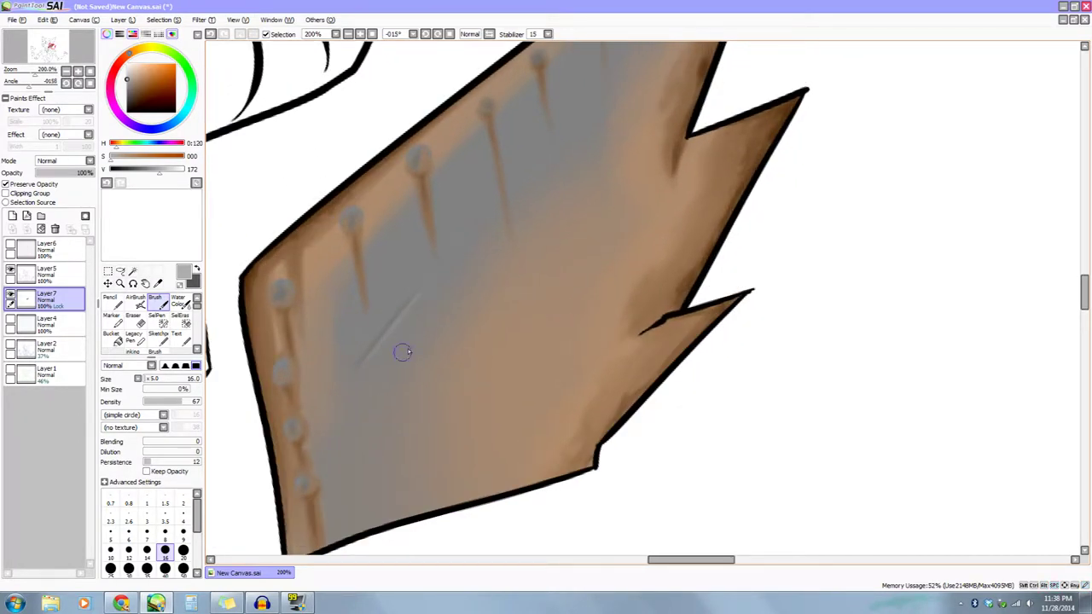
mouse_move(475, 283)
mouse_down()
mouse_move(421, 385)
mouse_move(388, 364)
mouse_move(419, 390)
mouse_move(451, 246)
mouse_up()
mouse_move(430, 324)
mouse_down()
mouse_move(436, 380)
mouse_move(480, 322)
mouse_move(500, 200)
mouse_up()
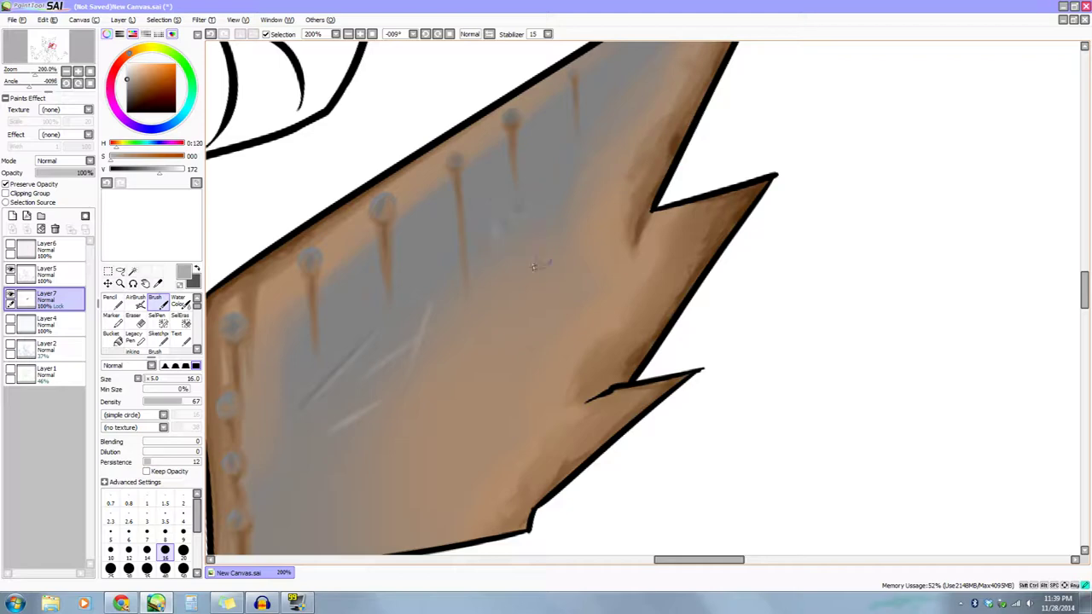
Paint more short light grey scratches below the upper-edge rust drips, continuing to the cheek's lower edge.
drag(503, 302, 490, 331)
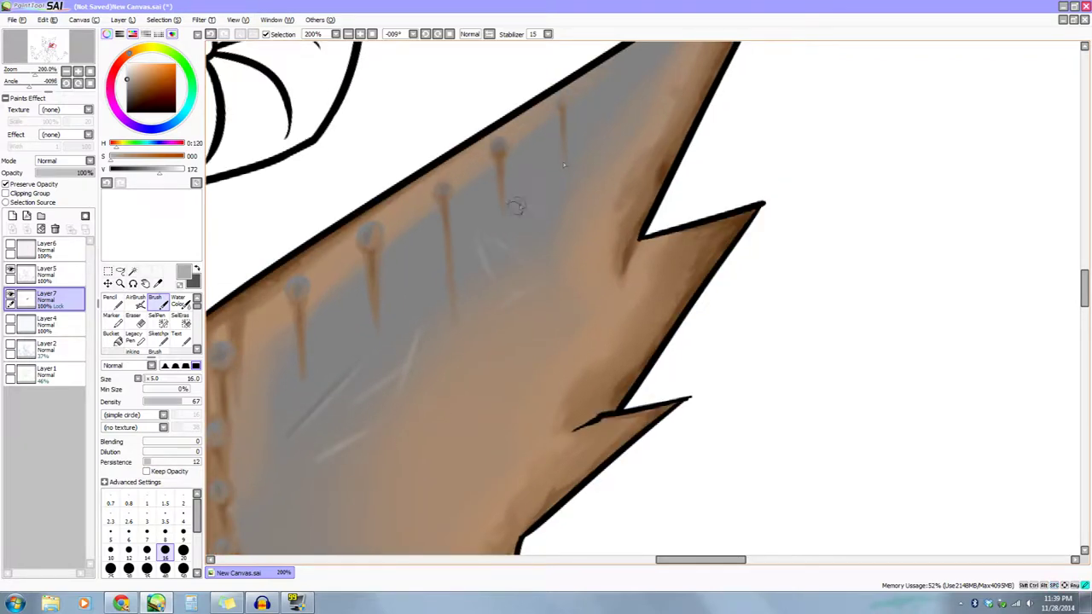
drag(529, 209, 482, 249)
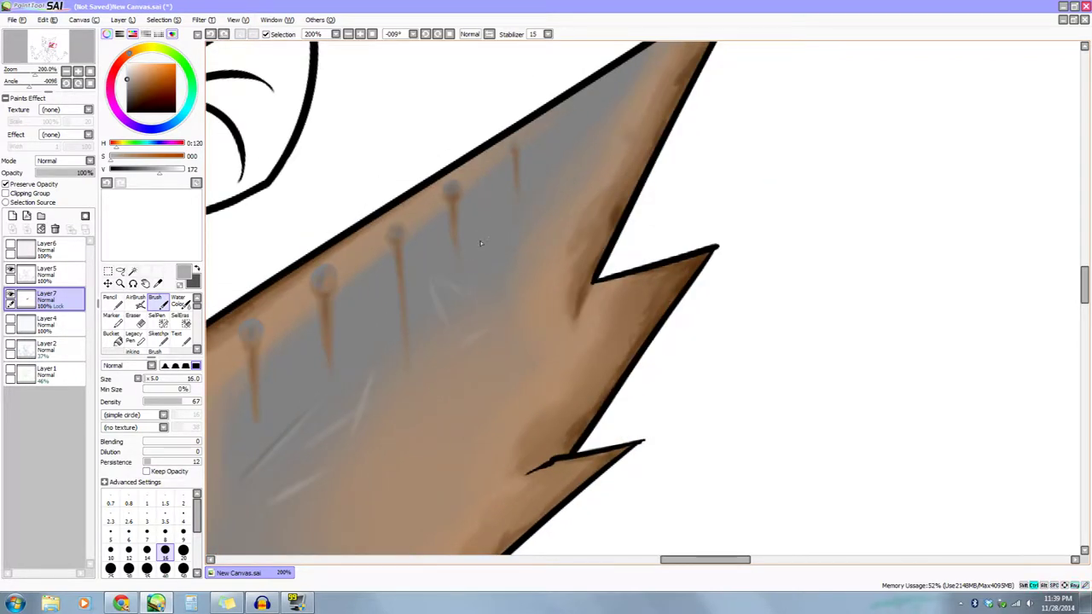
drag(504, 213, 482, 261)
mouse_move(499, 227)
mouse_down()
mouse_move(465, 262)
mouse_move(541, 271)
mouse_move(534, 239)
mouse_move(549, 220)
mouse_up()
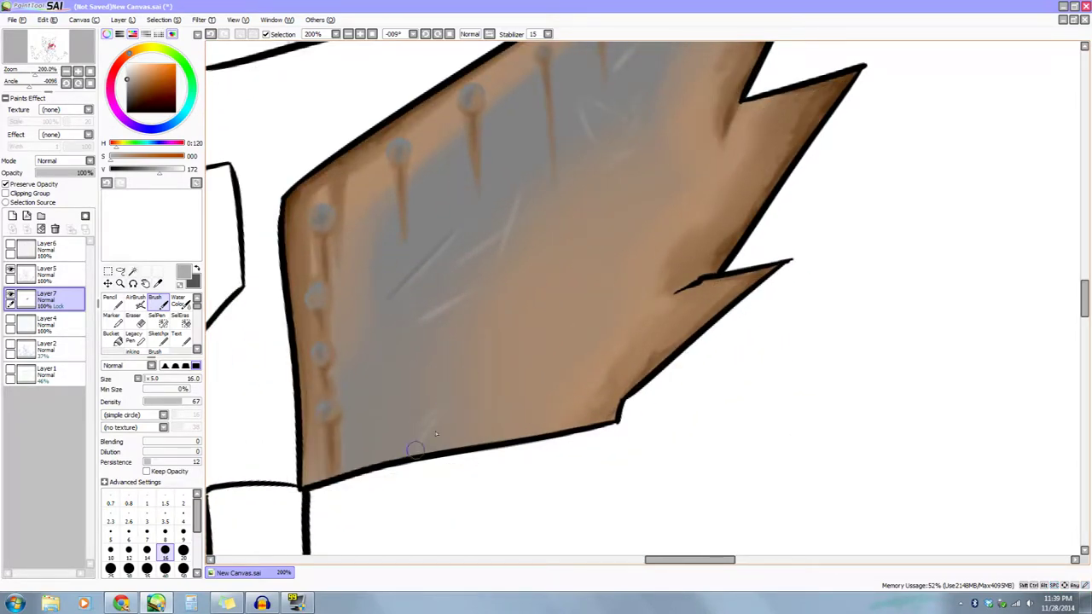
Switch to the dark grey and paint darker strokes beside the light scratches in the middle of the cheek.
drag(474, 394, 482, 427)
key(x)
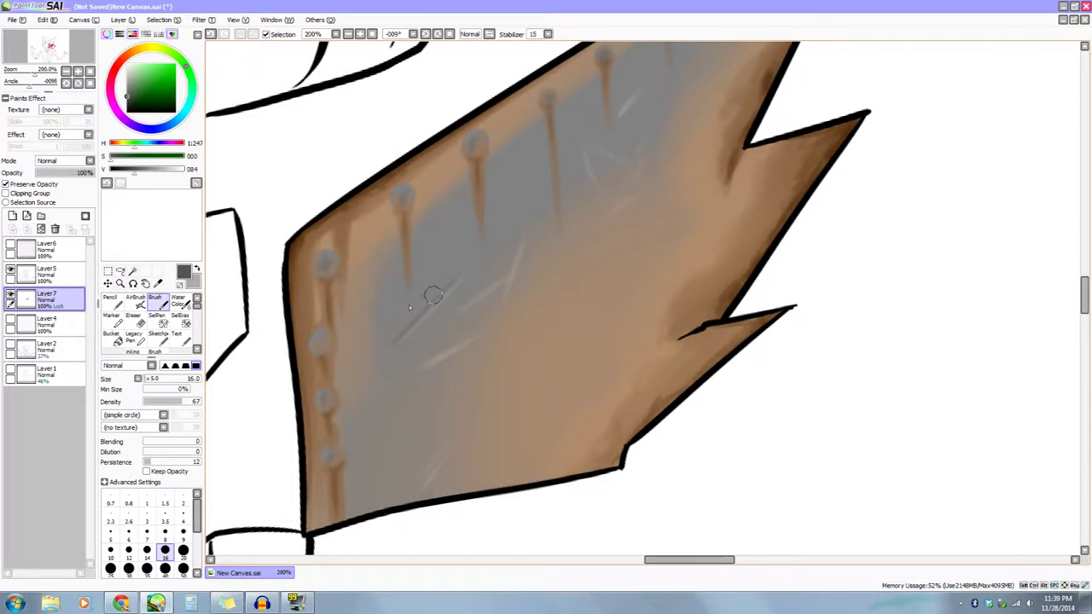
key(ctrl+z)
mouse_move(420, 367)
mouse_down()
mouse_move(480, 335)
mouse_move(428, 382)
mouse_up()
mouse_move(430, 329)
mouse_down()
mouse_move(487, 289)
mouse_move(437, 331)
mouse_move(485, 289)
mouse_up()
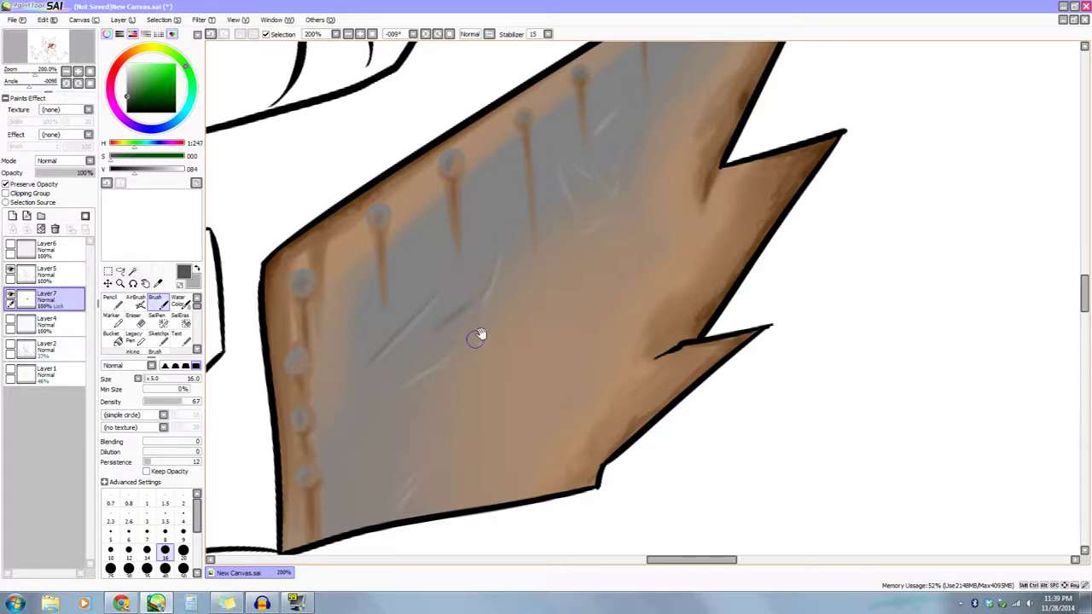
scroll(477, 333, up, 1)
scroll(482, 300, up, 1)
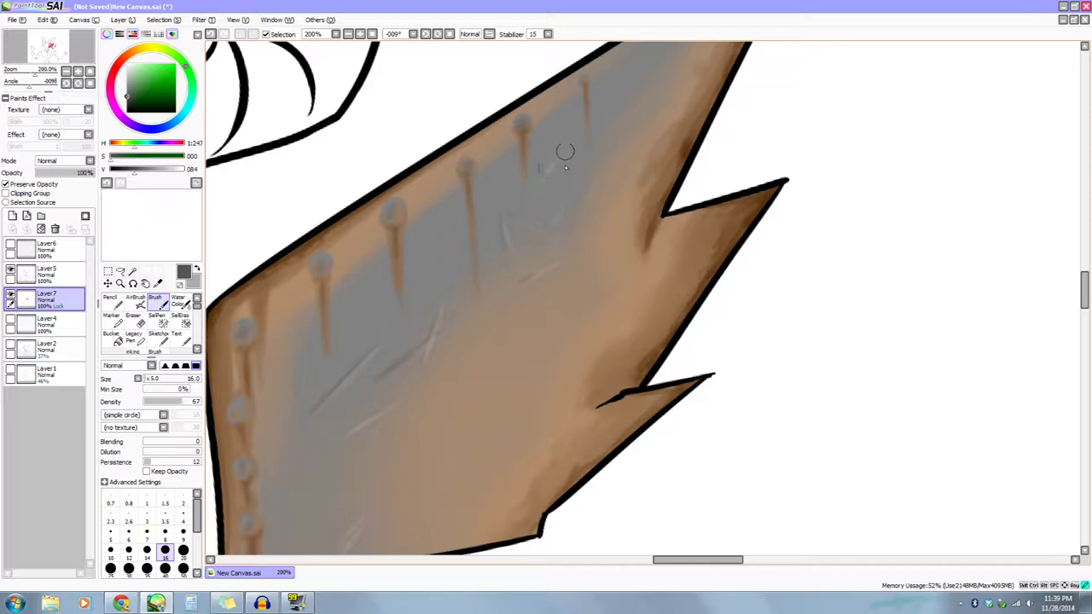
mouse_move(532, 305)
mouse_down()
mouse_move(558, 299)
mouse_move(552, 317)
mouse_move(588, 250)
mouse_up()
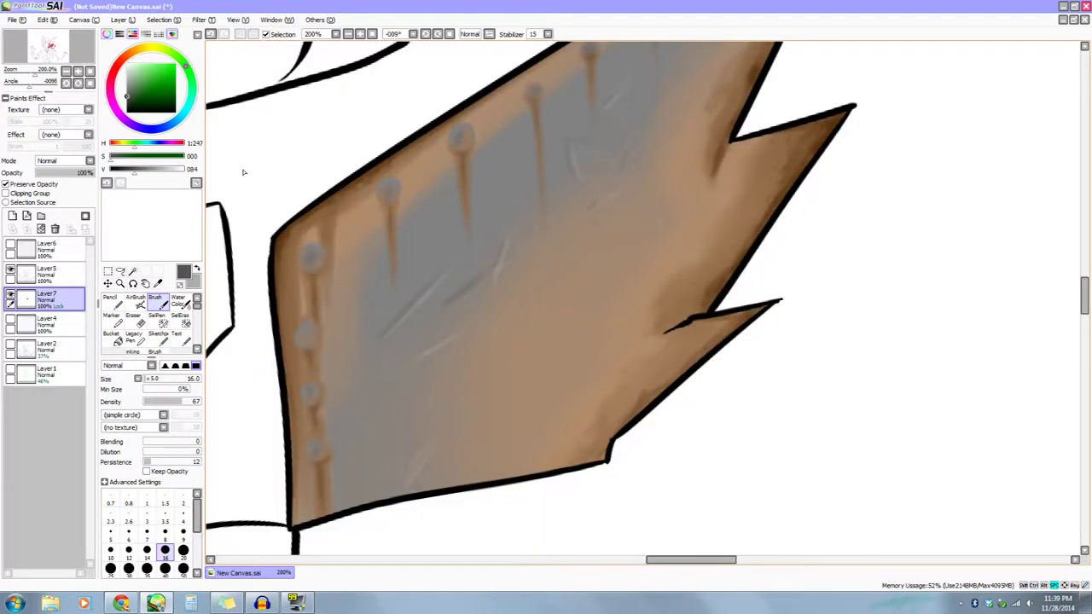
Examine the scratched, rusty cheek in the context of the fox's whole head and upper body.
click(67, 72)
click(66, 72)
click(67, 73)
click(67, 73)
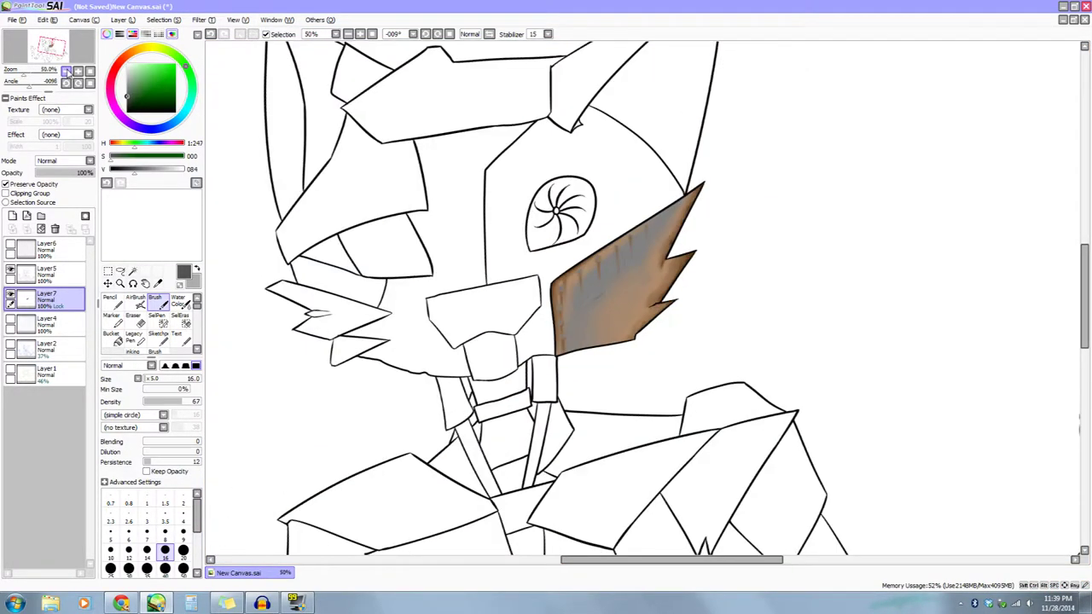
click(67, 72)
drag(434, 375, 392, 381)
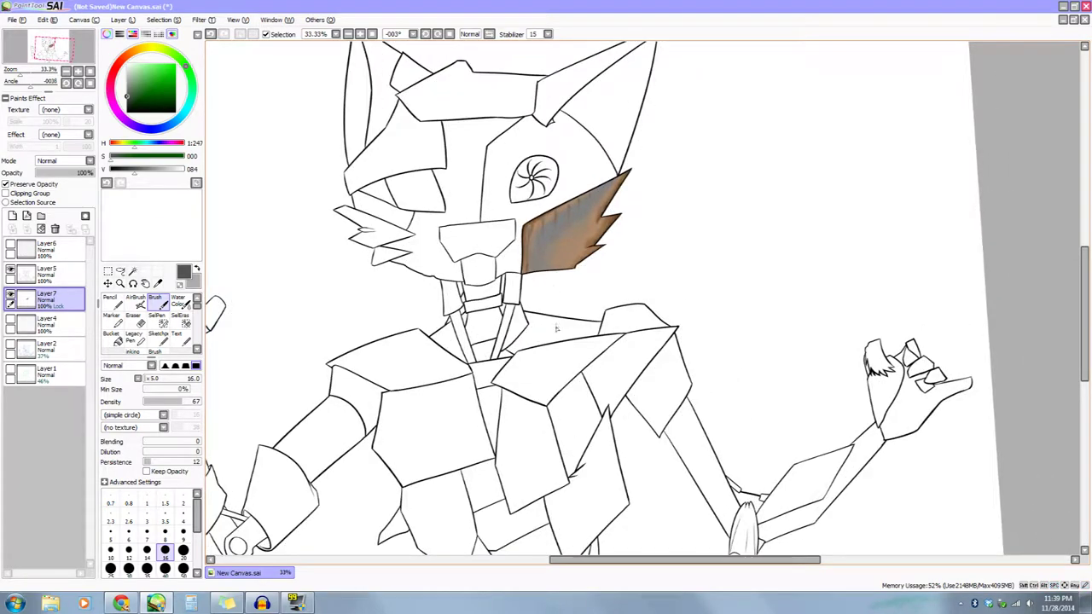
drag(581, 411, 625, 384)
drag(636, 421, 605, 515)
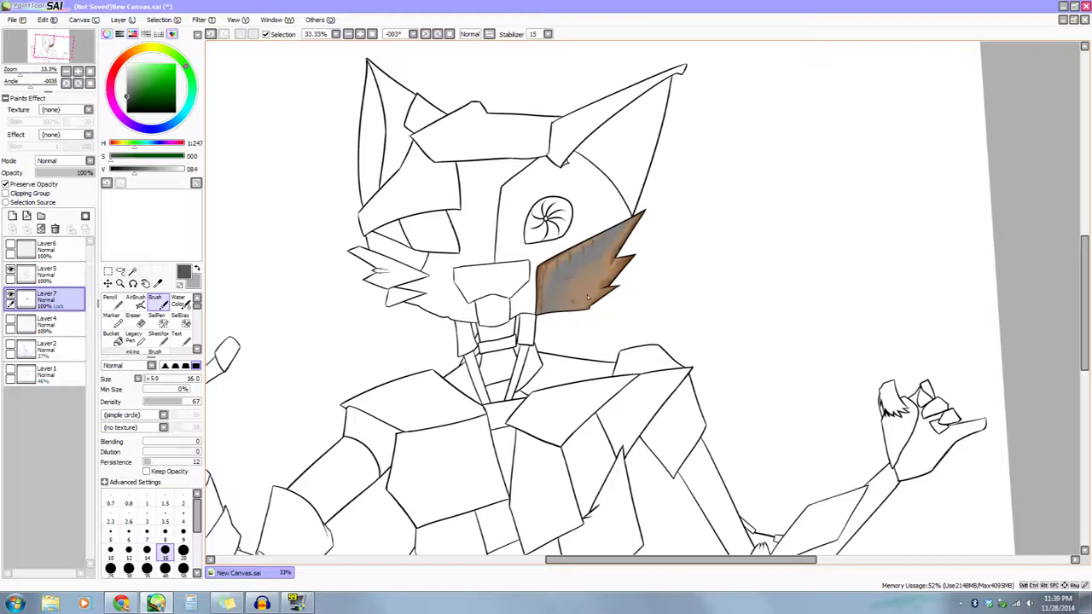
Sample the brown of a rust drip, tint the cheek's scratches with it and start a rust patch below them.
click(78, 72)
click(77, 73)
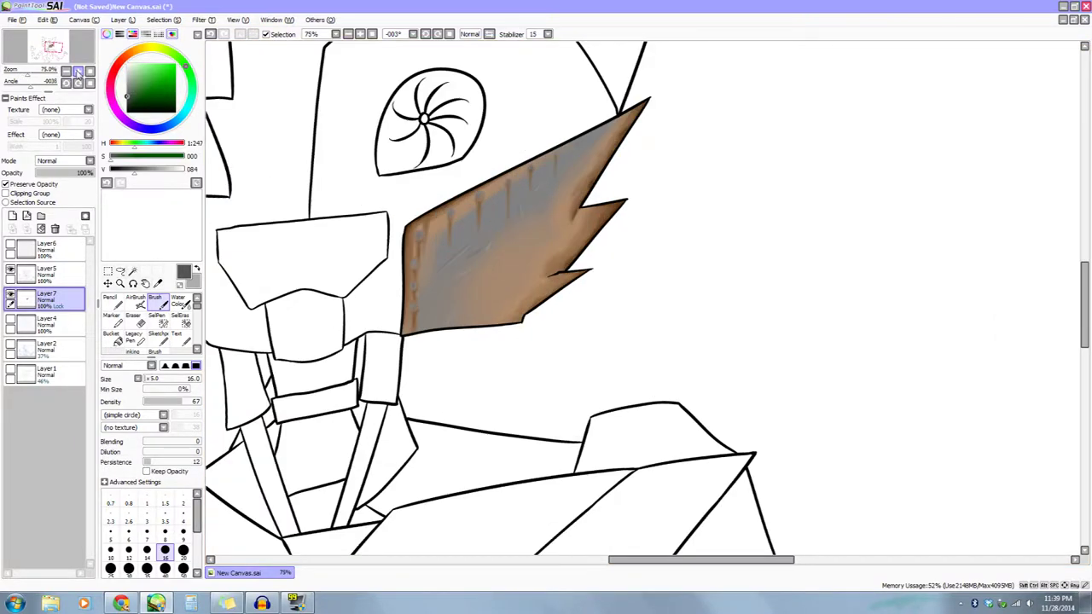
click(78, 72)
click(78, 73)
drag(505, 281, 666, 391)
mouse_move(603, 445)
mouse_down()
mouse_move(589, 453)
mouse_move(580, 375)
mouse_move(595, 363)
mouse_up()
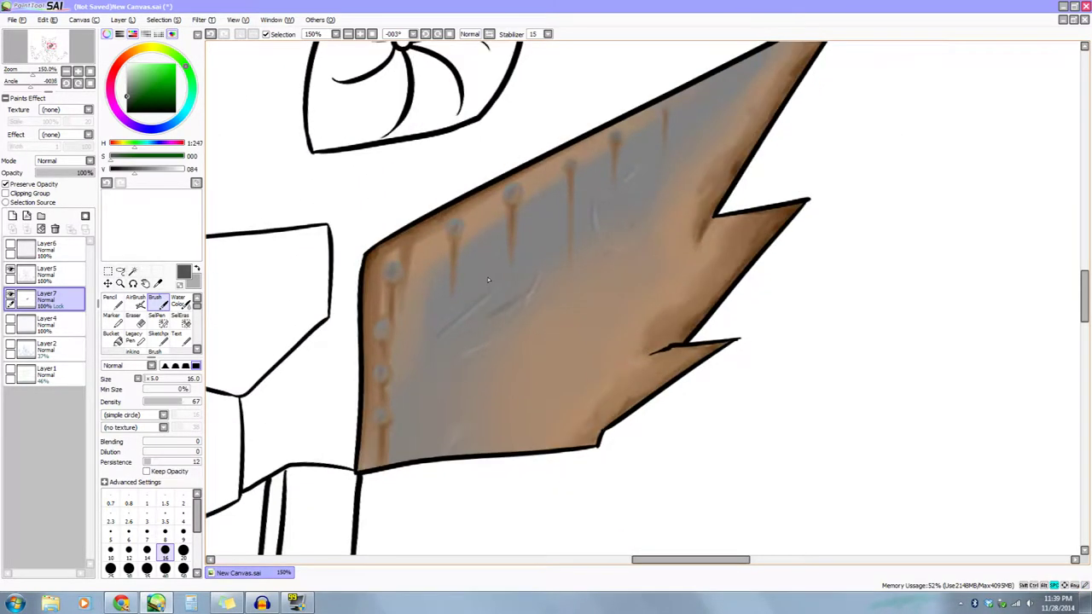
drag(480, 316, 487, 319)
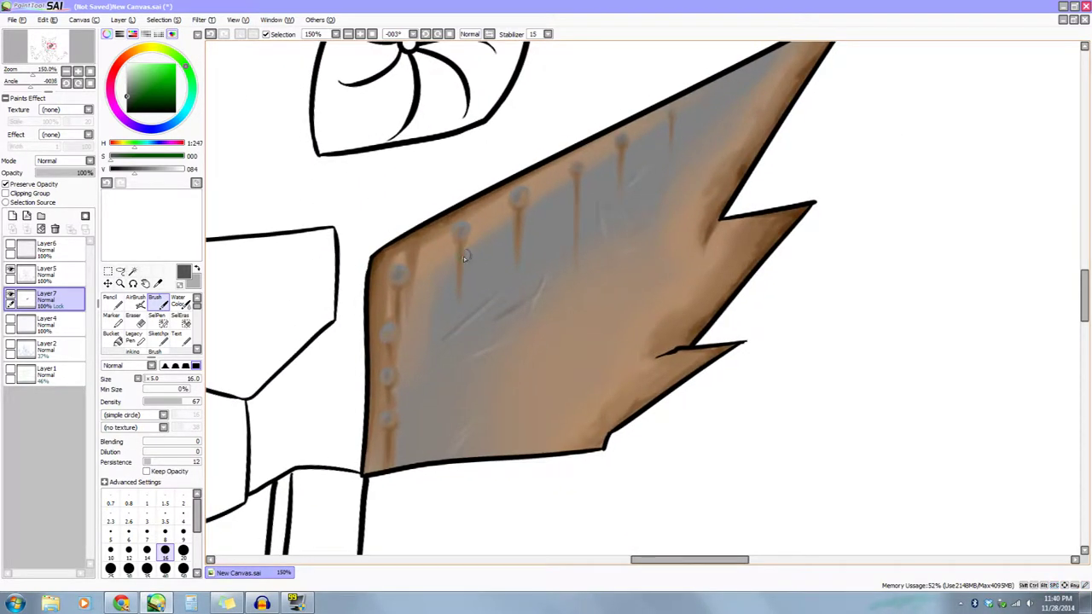
alt+click(458, 250)
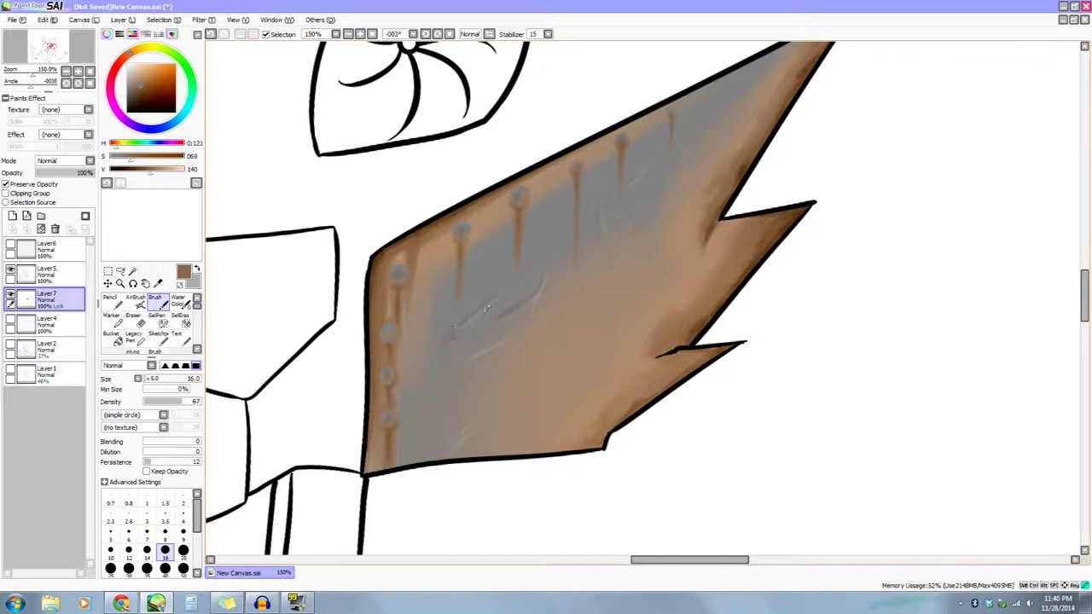
drag(458, 374, 446, 352)
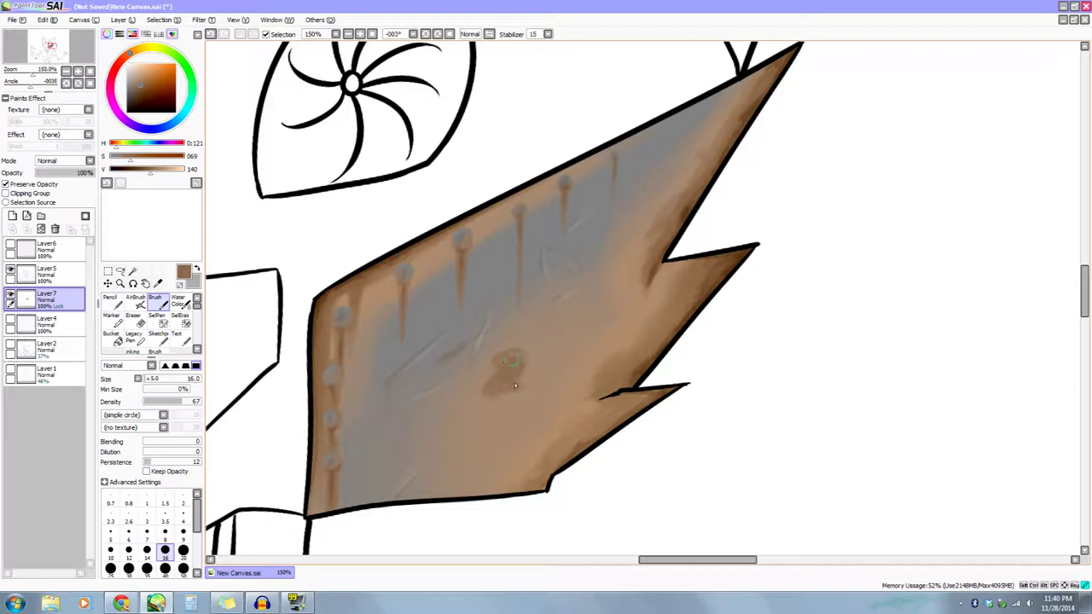
Shape the brown rust patch in the middle of the cheek into a jagged blotch, refining its edge with sampled tan.
drag(520, 391, 507, 382)
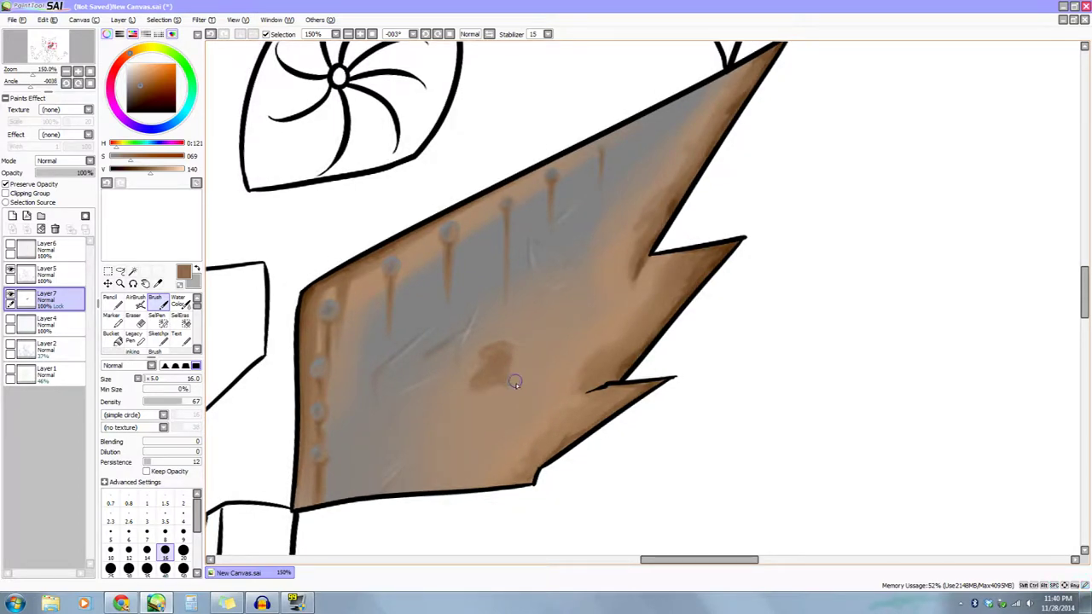
drag(530, 389, 474, 393)
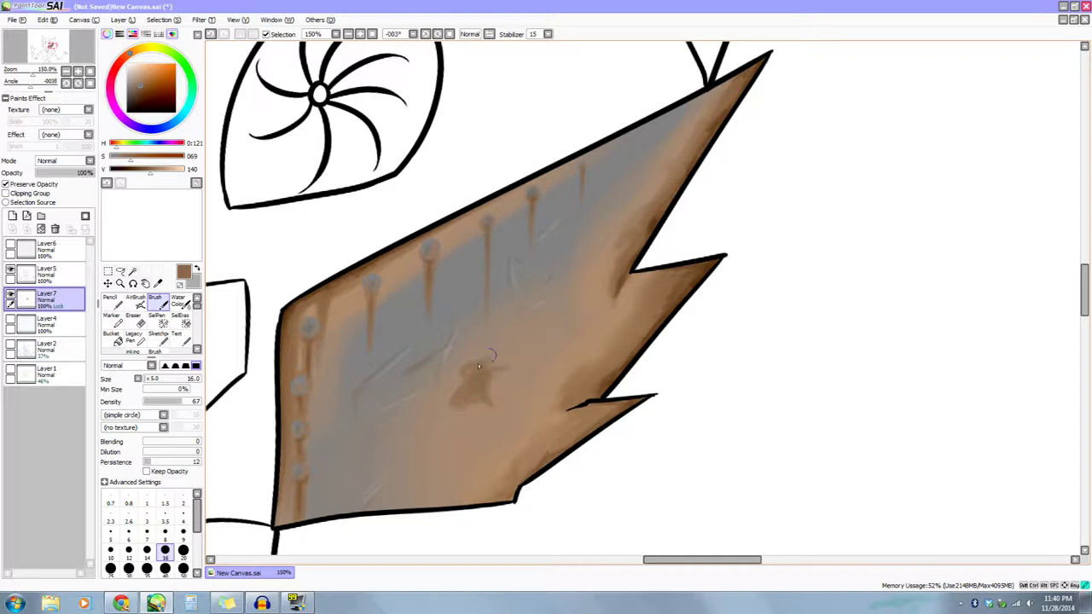
drag(501, 380, 524, 373)
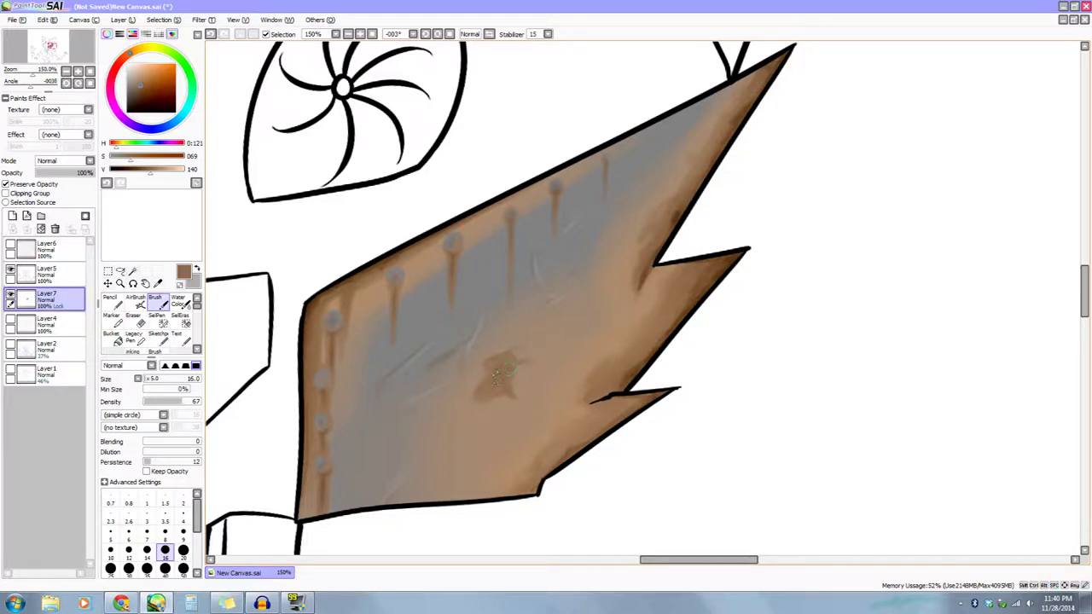
mouse_move(501, 388)
mouse_down()
mouse_move(517, 391)
mouse_move(488, 423)
mouse_up()
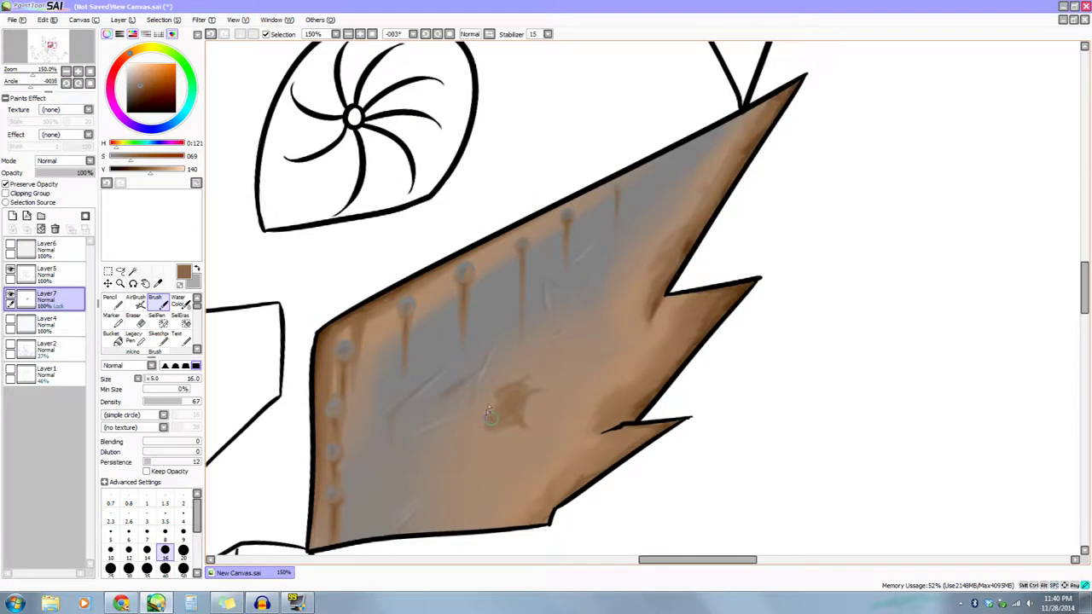
mouse_move(537, 469)
mouse_down()
mouse_move(540, 395)
mouse_move(555, 421)
mouse_up()
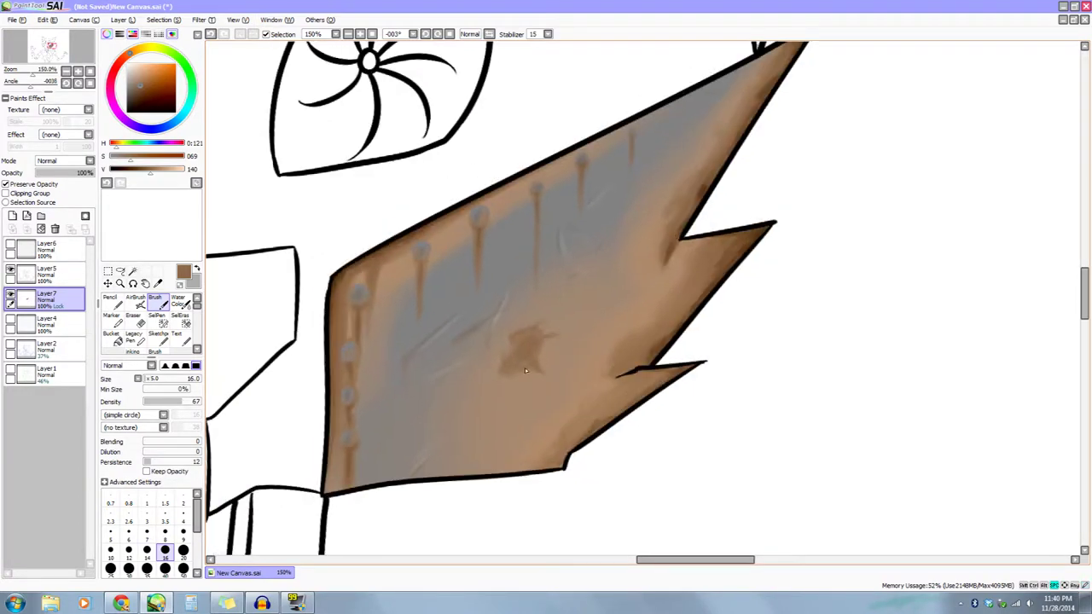
alt+click(547, 375)
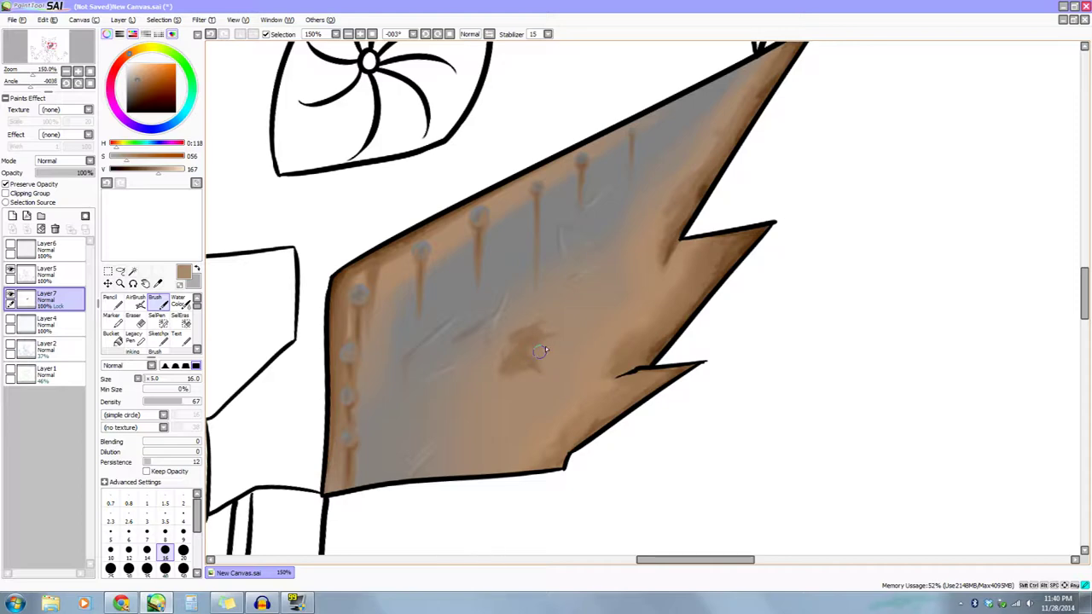
drag(551, 376, 500, 353)
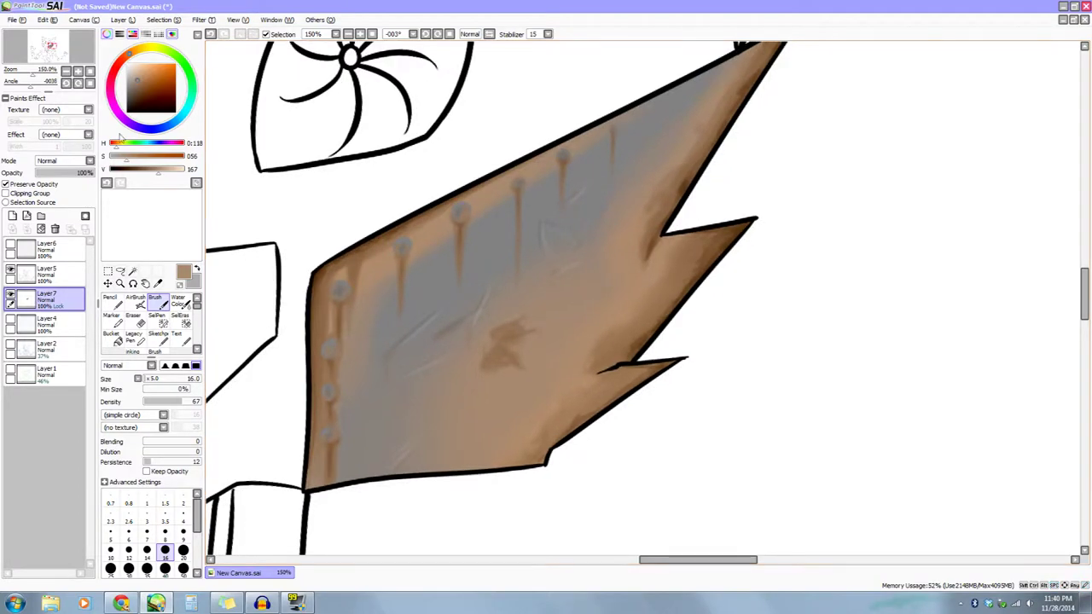
Compare the finished rusty cheek with the uncoloured line art of the whole upper body, turning the canvas back to 0 degrees.
click(66, 71)
click(66, 71)
click(66, 72)
click(67, 72)
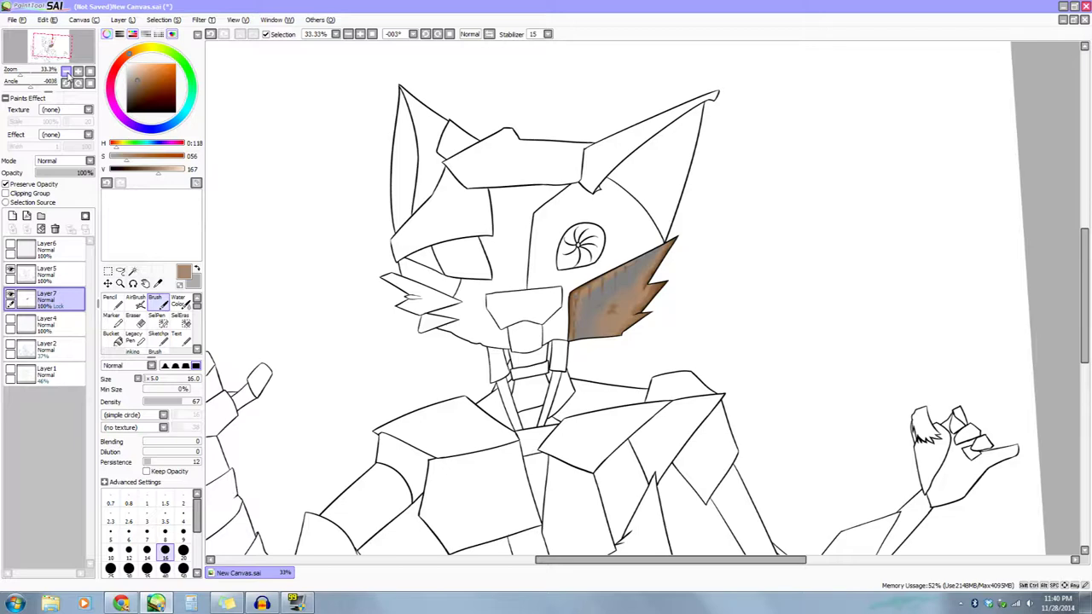
click(67, 72)
drag(469, 367, 442, 314)
drag(447, 380, 468, 394)
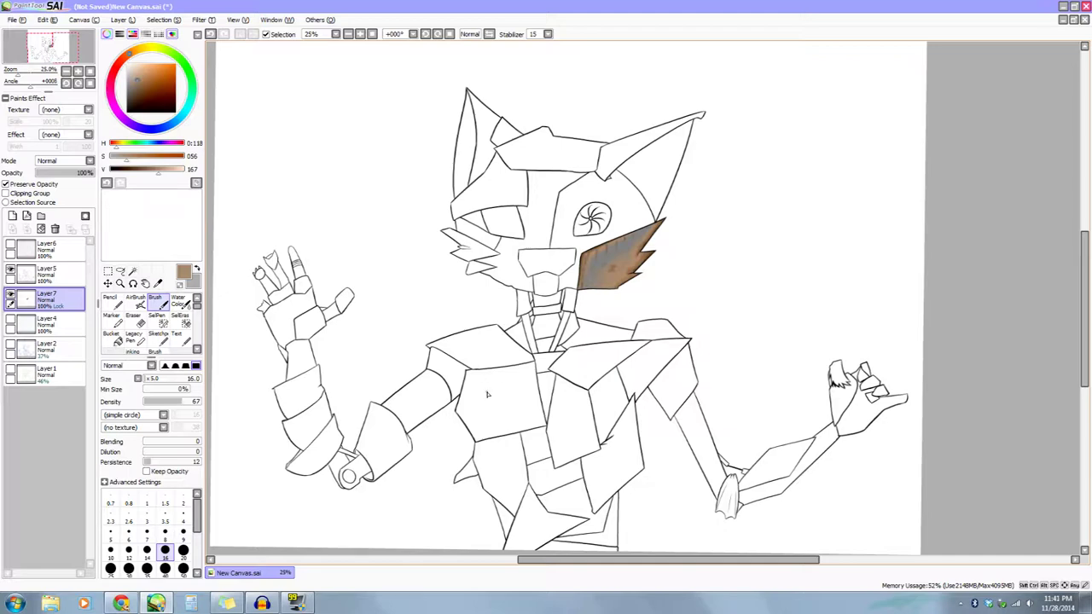
drag(432, 284, 419, 331)
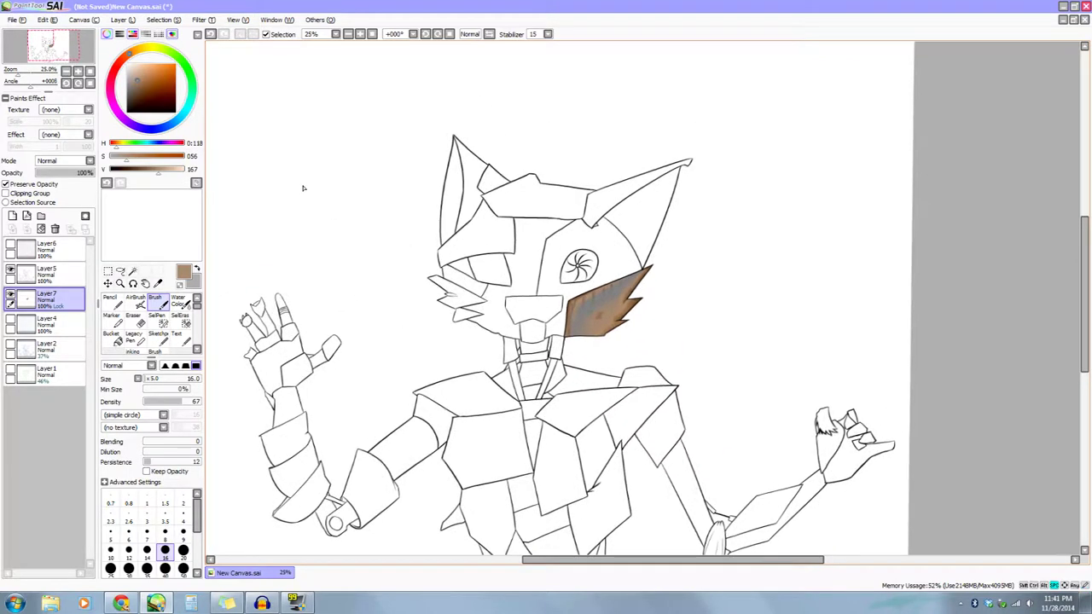
Select the inside of the upper fur tuft on the opposite cheek with the Magic Wand on the Layer5 line art.
click(78, 72)
click(78, 72)
click(78, 71)
drag(324, 192, 515, 395)
click(44, 273)
click(132, 270)
drag(637, 253, 696, 70)
drag(605, 390, 701, 360)
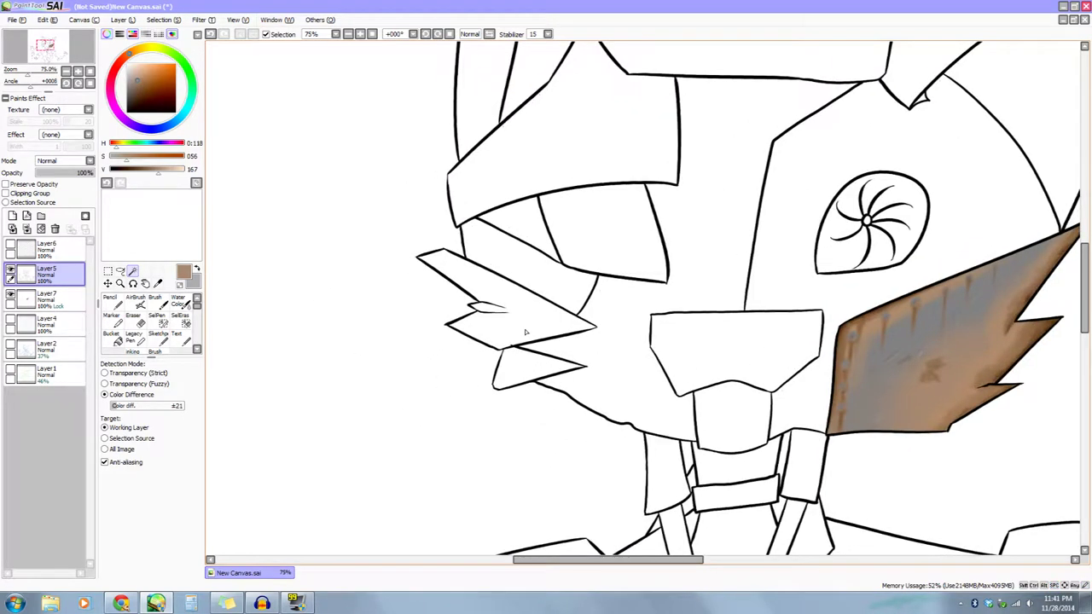
click(524, 331)
Expand the fur tuft selection three times so that it reaches under the outlines.
click(170, 22)
click(193, 76)
click(171, 21)
click(180, 76)
click(170, 21)
click(181, 75)
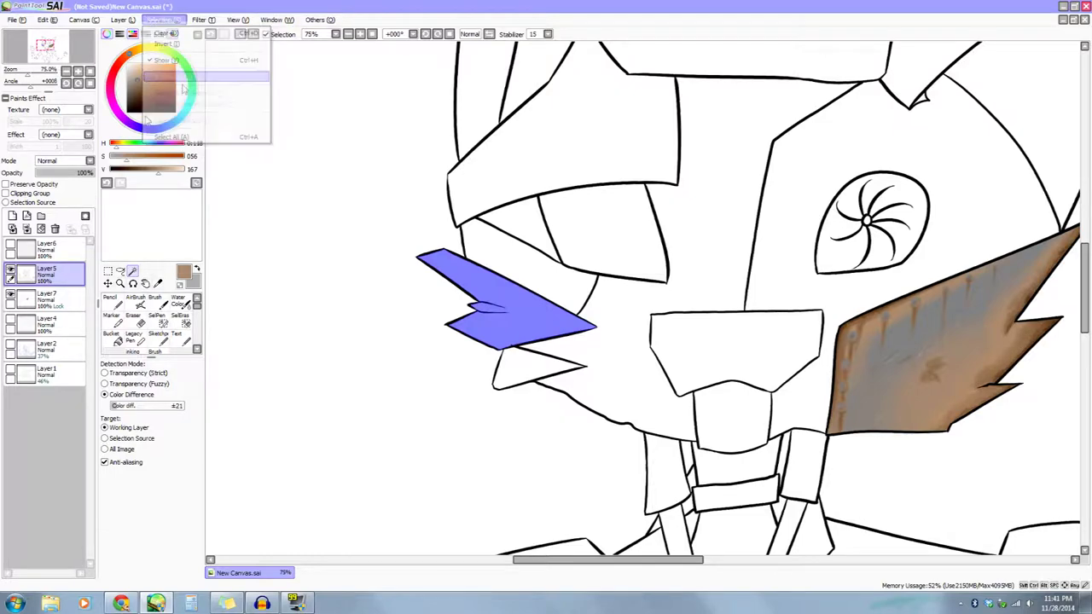
Fill the selected fur tuft on Layer7 with a saturated brown using the Pencil at size 500, with Preserve Opacity off.
click(78, 72)
click(79, 72)
drag(385, 295, 433, 290)
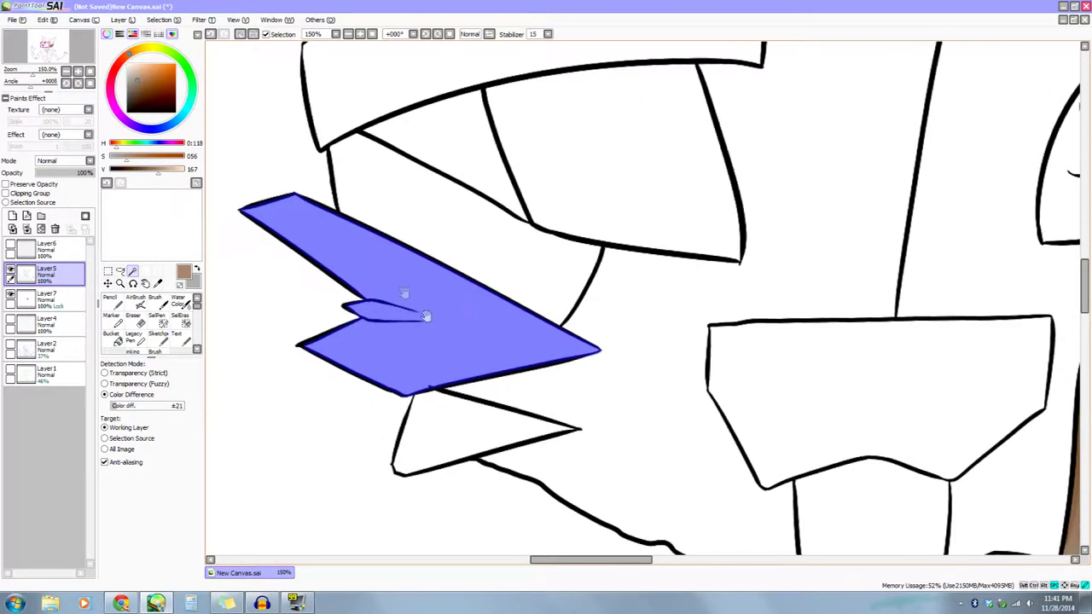
drag(470, 322, 509, 312)
click(62, 300)
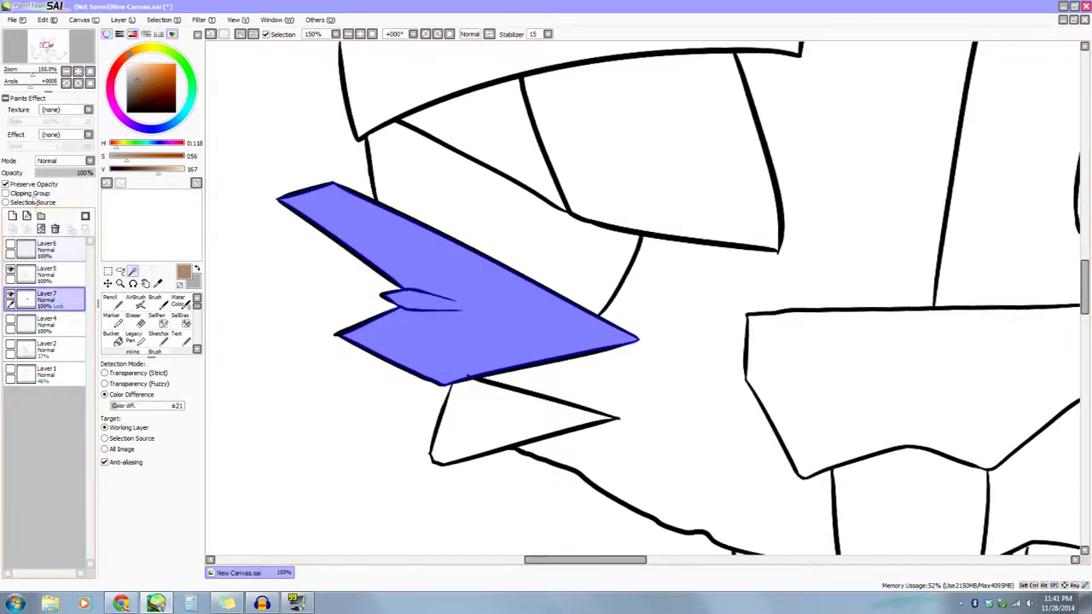
click(115, 300)
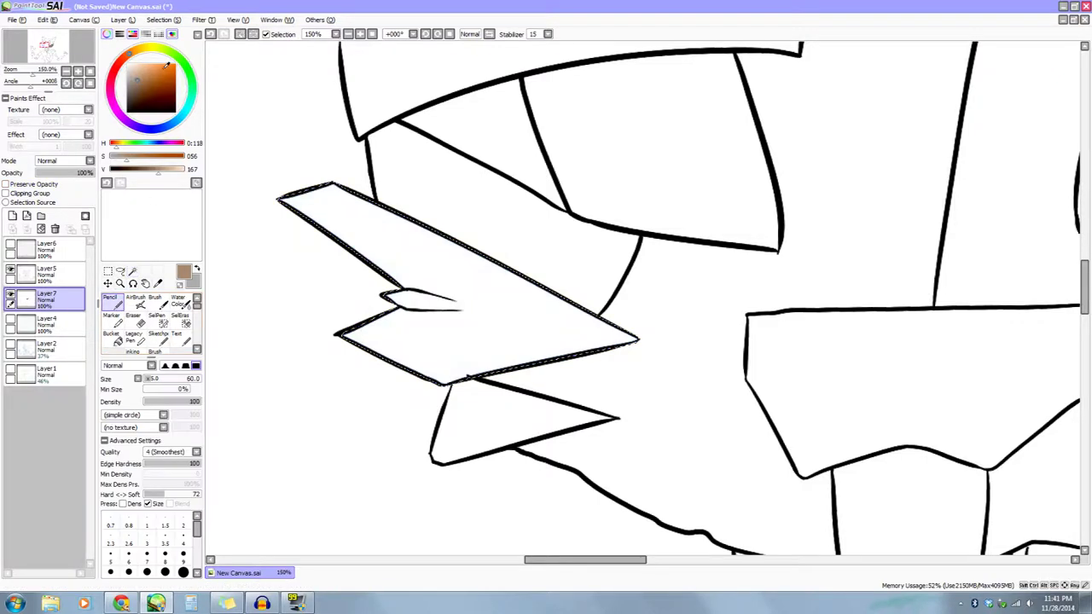
click(153, 83)
drag(152, 83, 149, 84)
drag(150, 379, 201, 379)
mouse_move(334, 323)
mouse_down()
mouse_move(367, 237)
mouse_move(605, 270)
mouse_up()
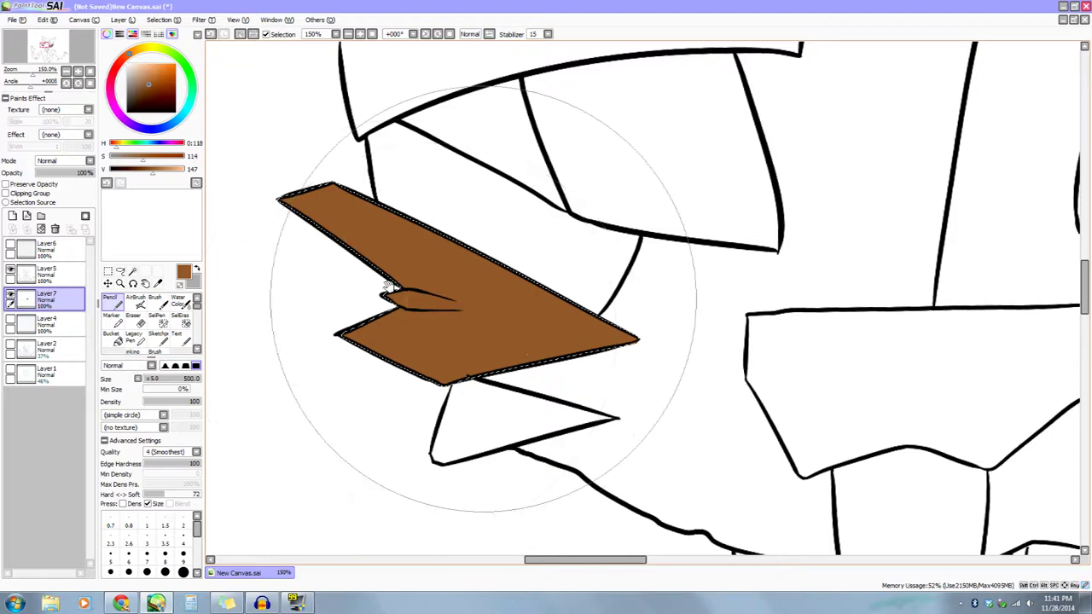
Turn on Preserve Opacity for Layer7 and clear the selection around the brown fur tuft.
drag(385, 289, 434, 292)
click(31, 185)
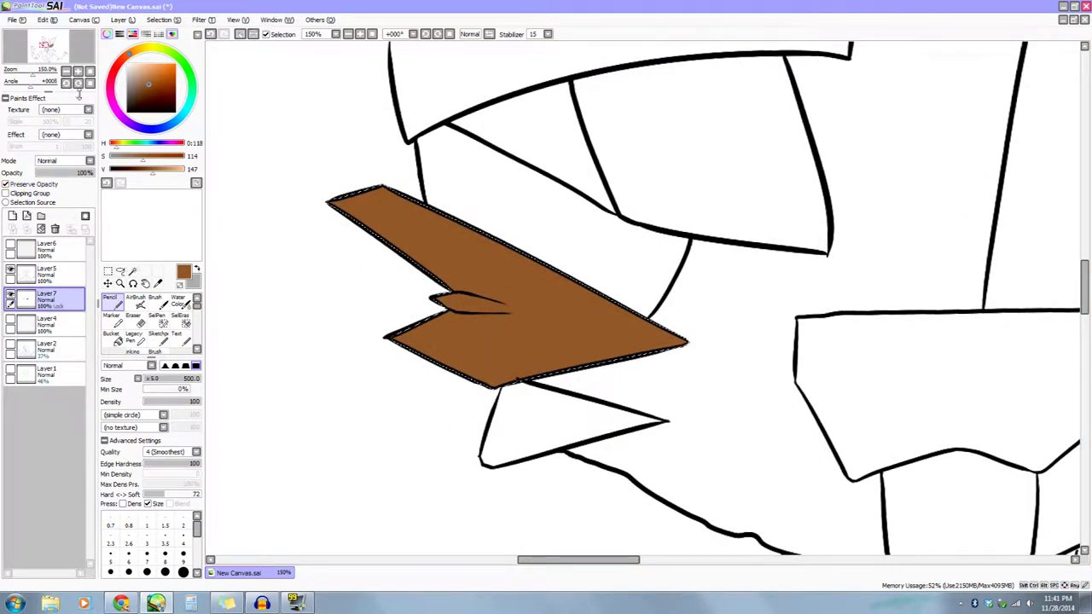
click(77, 71)
drag(295, 209, 343, 201)
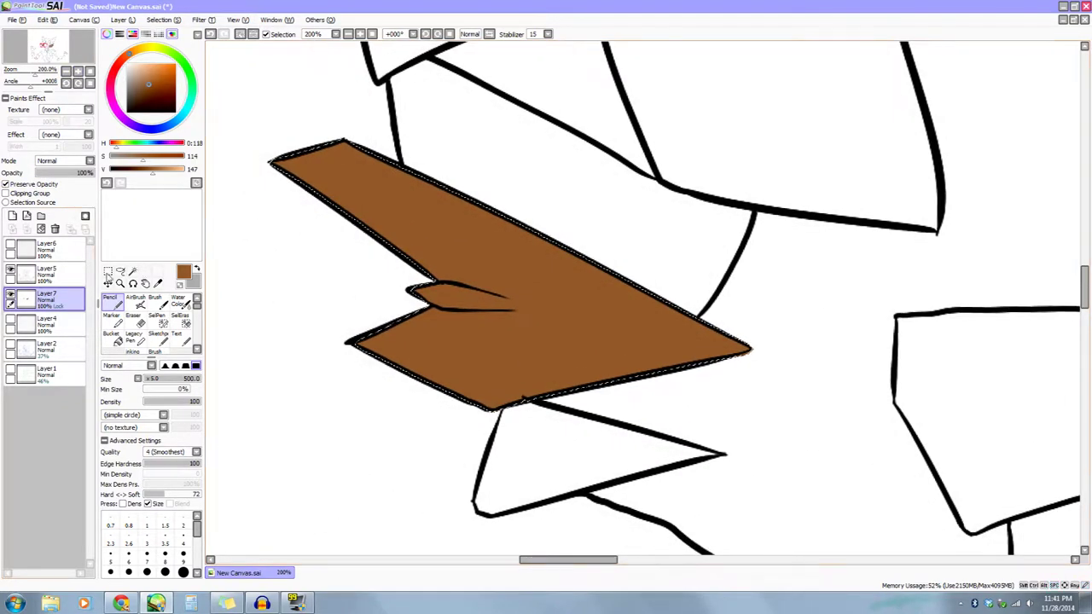
click(108, 271)
click(265, 266)
drag(405, 307, 428, 306)
drag(517, 356, 469, 347)
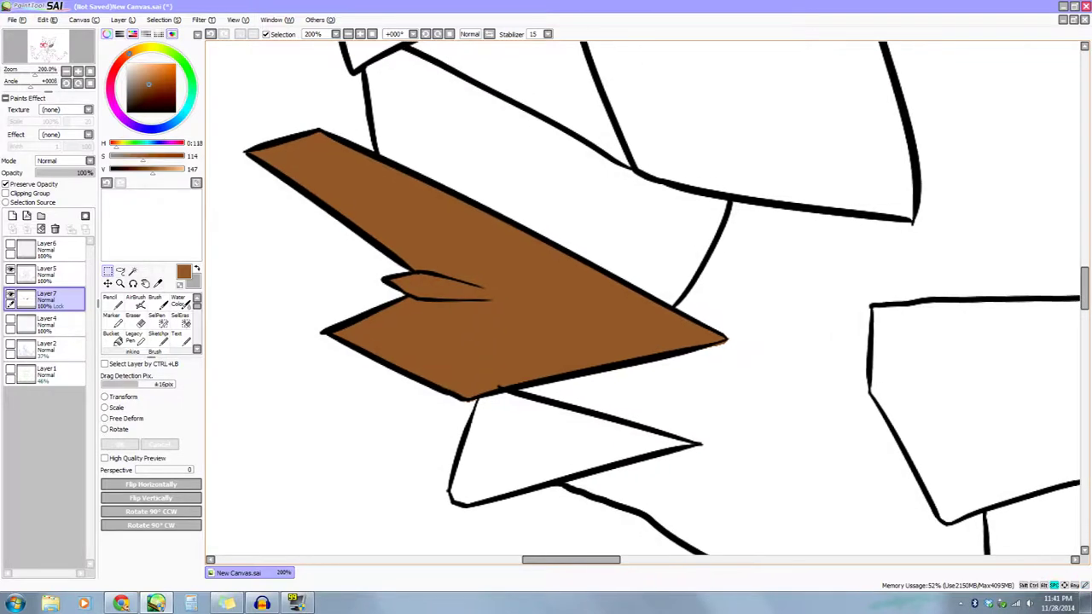
Paint bright green over the edges and lower part of the brown fur tuft with the Brush at size 135.
click(174, 55)
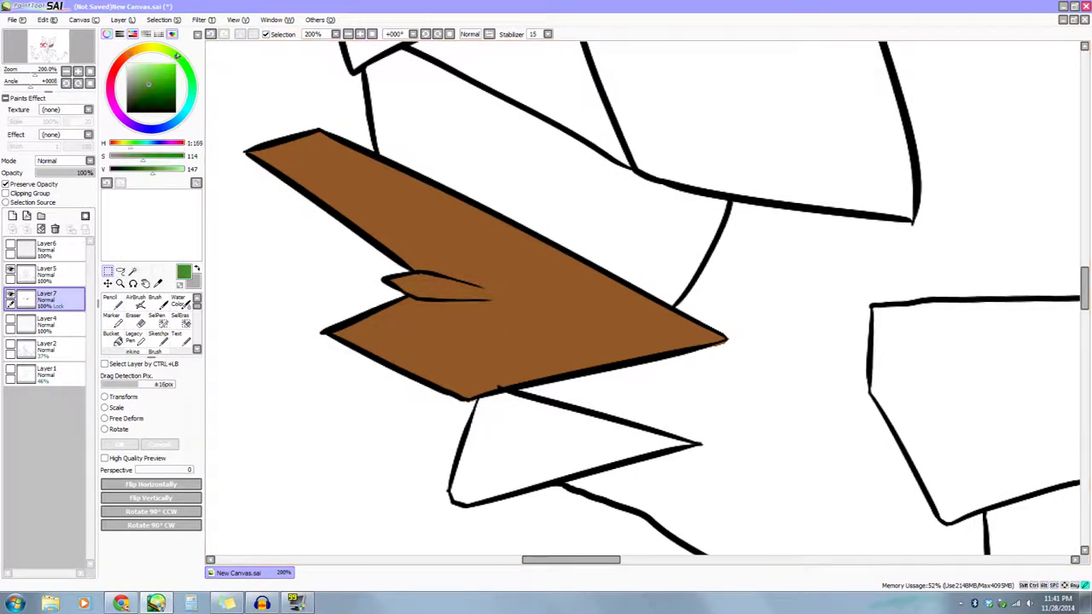
mouse_move(168, 69)
mouse_down()
mouse_move(158, 75)
mouse_move(171, 71)
mouse_up()
click(155, 300)
drag(347, 281, 378, 288)
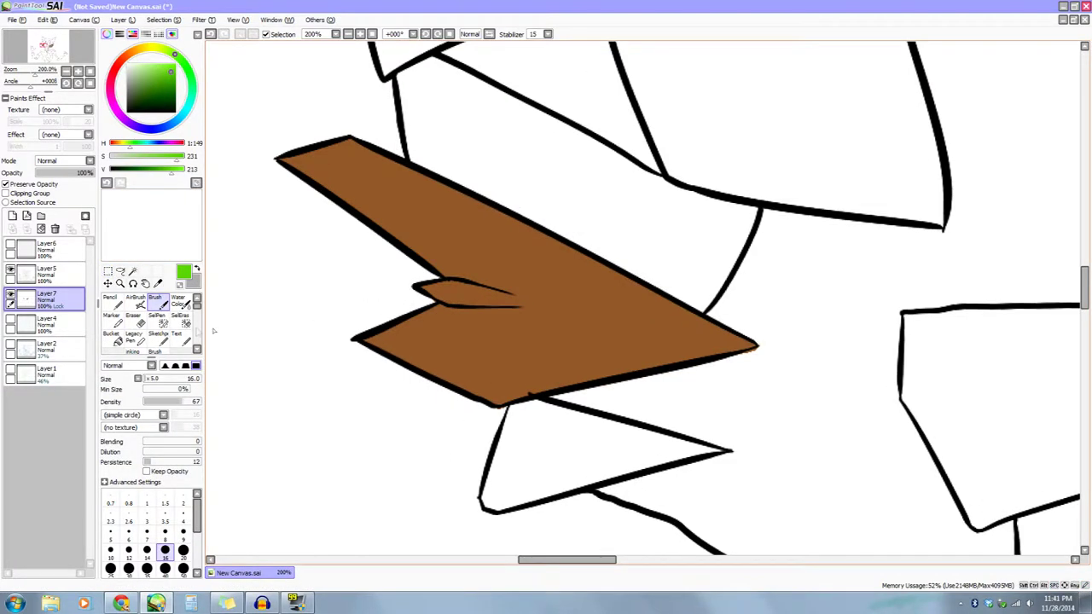
drag(156, 379, 162, 380)
drag(316, 284, 363, 296)
mouse_move(341, 174)
mouse_down()
mouse_move(407, 86)
mouse_move(486, 315)
mouse_move(418, 224)
mouse_move(474, 273)
mouse_move(405, 350)
mouse_move(512, 403)
mouse_move(479, 400)
mouse_up()
mouse_move(431, 307)
mouse_down()
mouse_move(582, 334)
mouse_move(430, 346)
mouse_move(542, 371)
mouse_move(538, 409)
mouse_move(693, 355)
mouse_move(584, 379)
mouse_move(723, 343)
mouse_up()
mouse_move(631, 367)
mouse_down()
mouse_move(579, 392)
mouse_move(597, 352)
mouse_up()
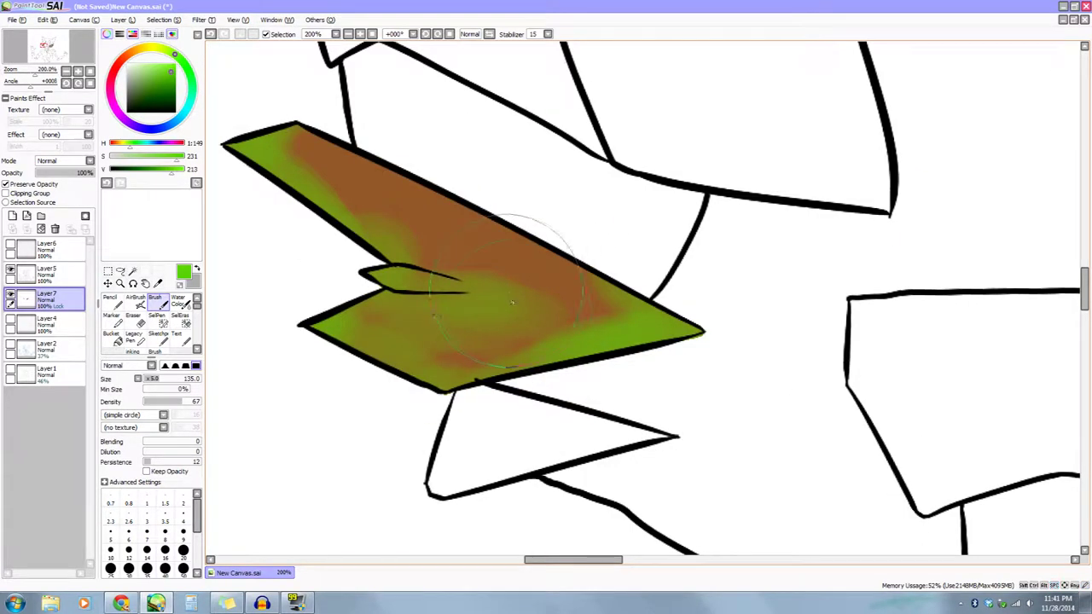
drag(556, 402, 578, 350)
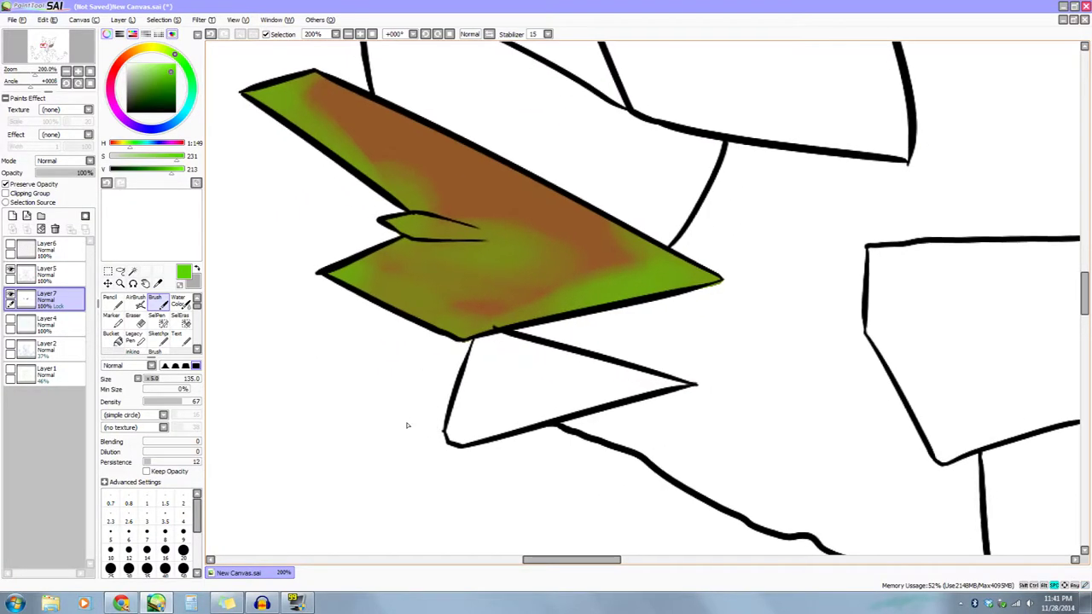
Blend the brown and green areas across the fur tuft with the Blur tool at size 50.
mouse_move(441, 429)
mouse_down()
mouse_move(455, 490)
mouse_move(339, 275)
mouse_move(317, 268)
mouse_up()
click(197, 349)
click(197, 349)
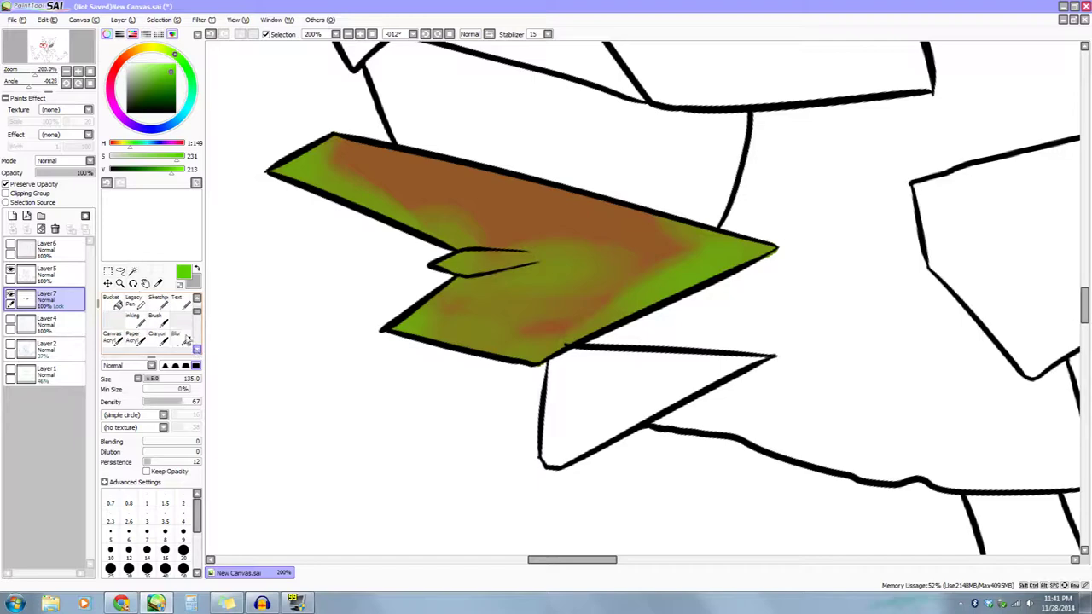
click(182, 338)
mouse_move(515, 425)
mouse_down()
mouse_move(538, 440)
mouse_move(539, 458)
mouse_up()
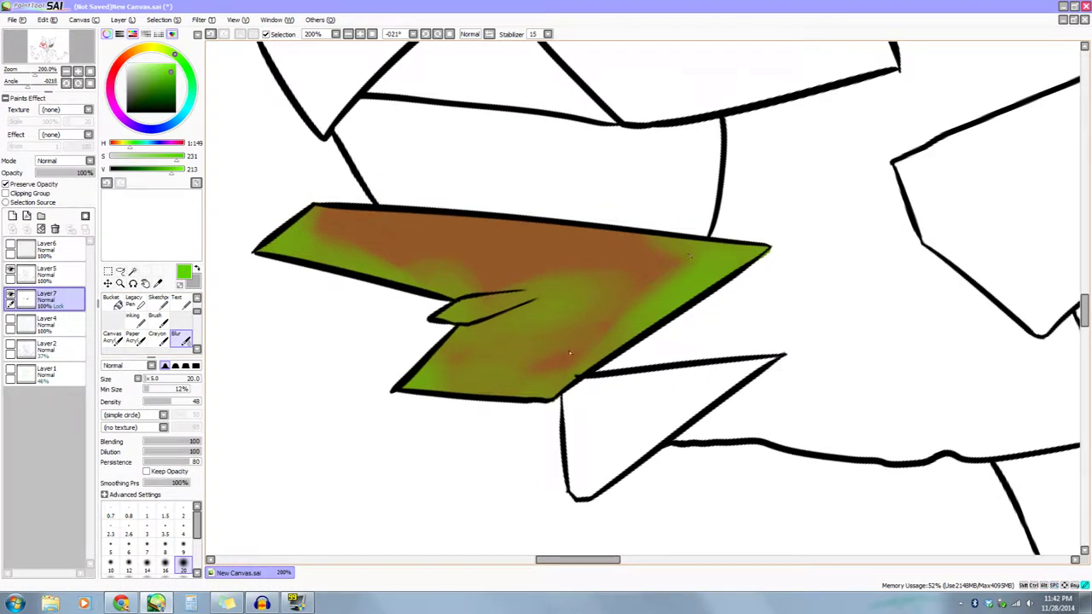
key(bracketright)
key(bracketright)
key(bracketright)
key(bracketright)
key(bracketright)
drag(650, 239, 684, 271)
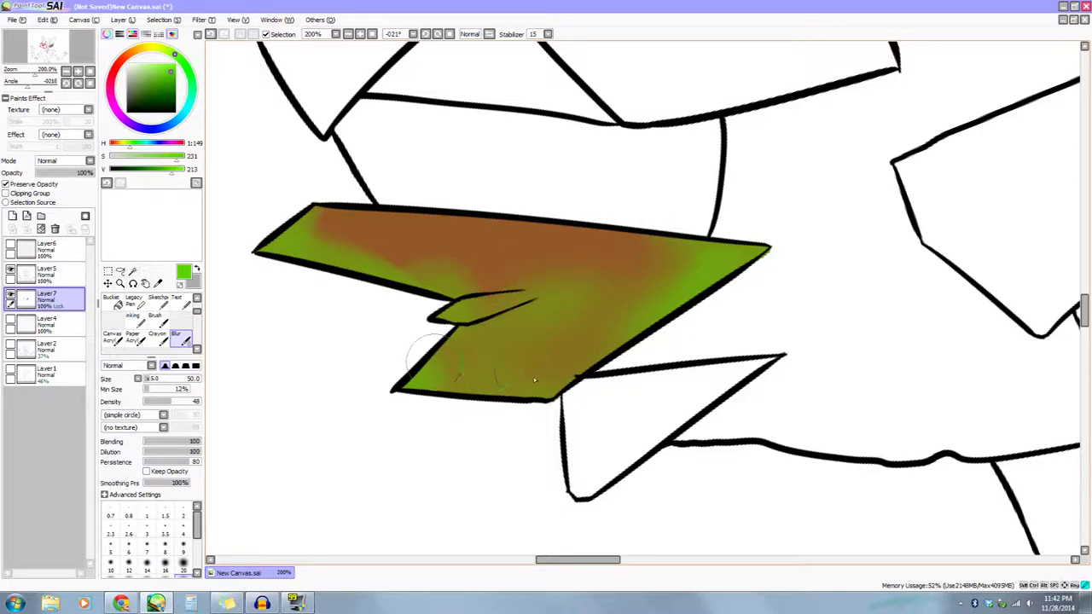
mouse_move(312, 226)
mouse_down()
mouse_move(293, 254)
mouse_move(358, 269)
mouse_move(286, 238)
mouse_up()
drag(607, 329, 655, 294)
drag(454, 461, 417, 401)
drag(502, 432, 527, 444)
Dab a bright green spot at the middle of the tuft's upper edge with the Pencil at size 70.
click(197, 299)
click(113, 303)
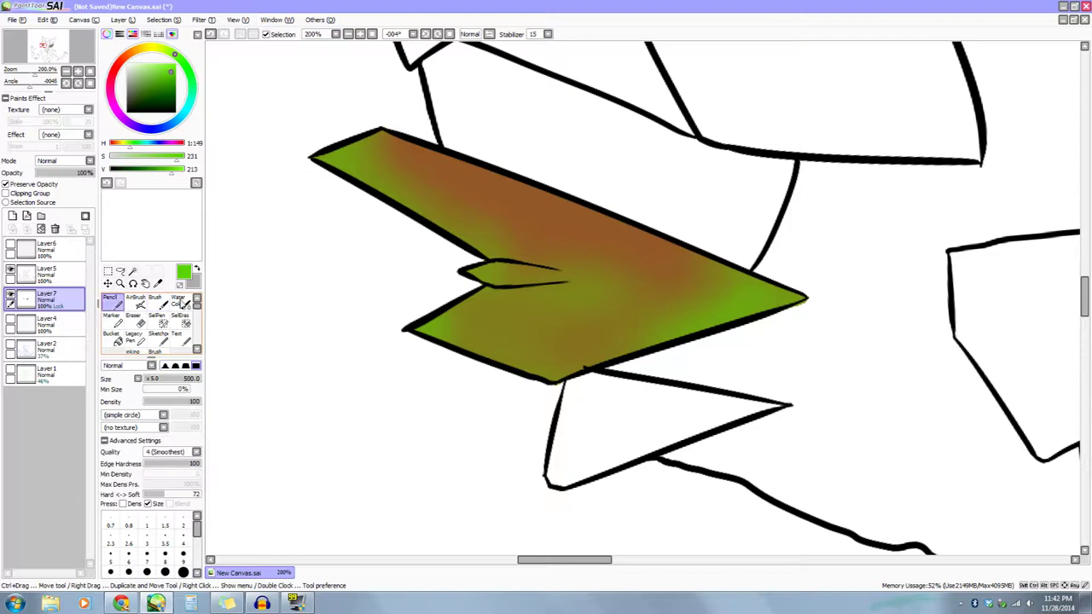
drag(180, 380, 152, 381)
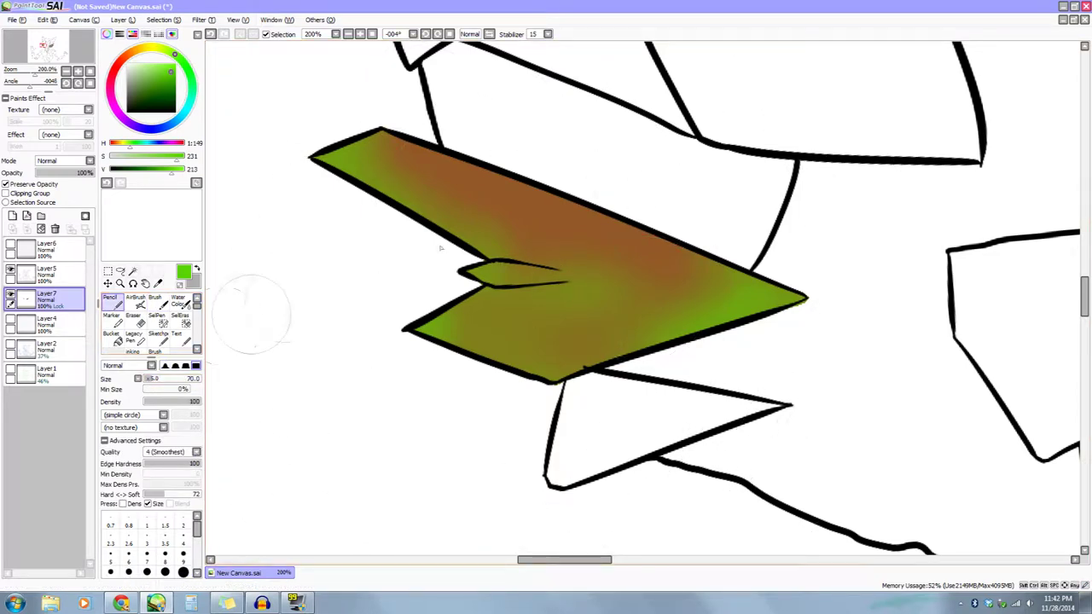
click(548, 195)
drag(512, 289, 506, 307)
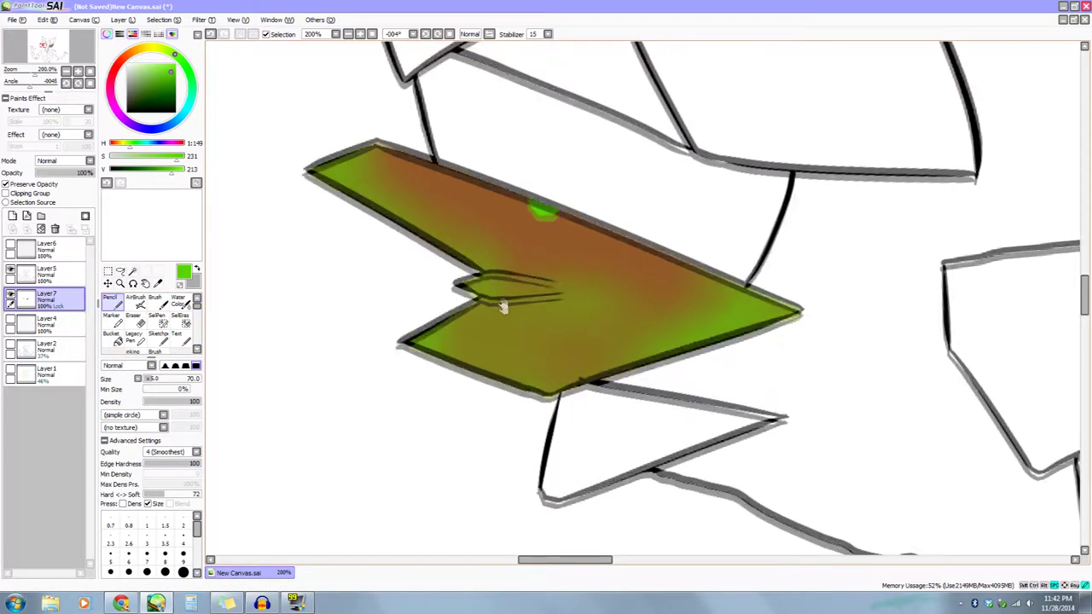
Soften the green spot on the tuft's upper edge with sampled brown, using the Brush at size 135.
alt+click(559, 234)
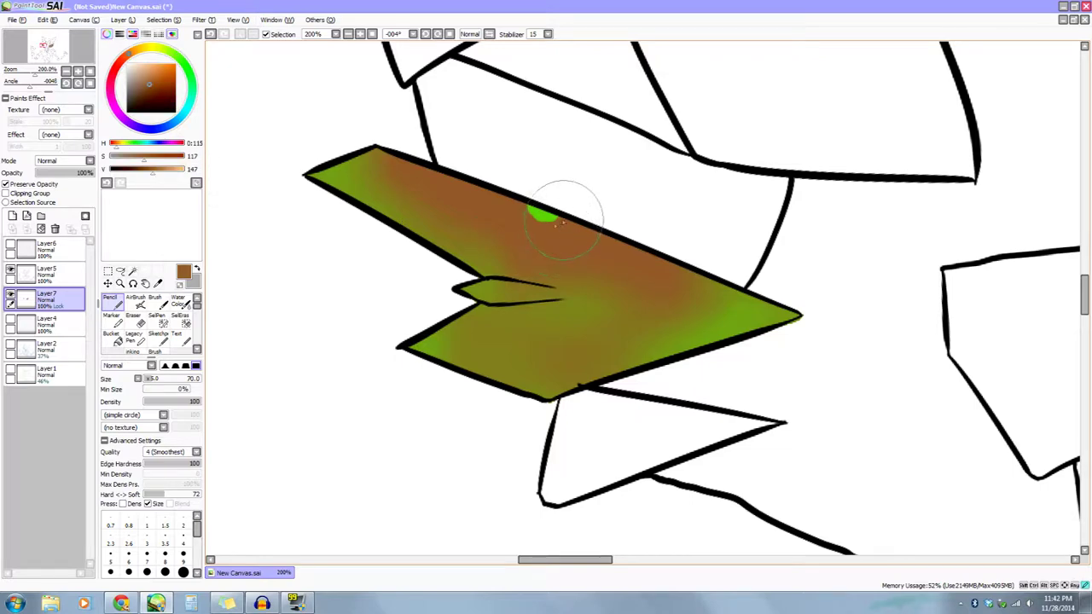
click(163, 300)
mouse_move(561, 218)
mouse_down()
mouse_move(531, 199)
mouse_move(559, 203)
mouse_up()
drag(476, 477, 462, 464)
drag(444, 462, 429, 463)
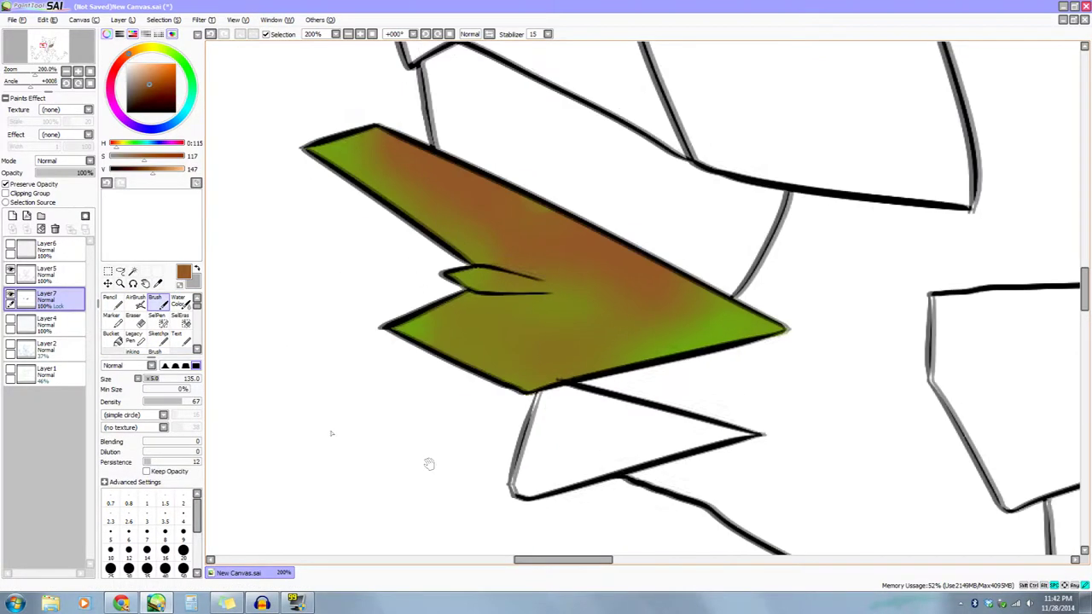
Sample the tuft's olive green and dab a small moss spot on its upper arm with the Pencil at size 70.
click(78, 74)
drag(719, 375, 808, 386)
click(119, 306)
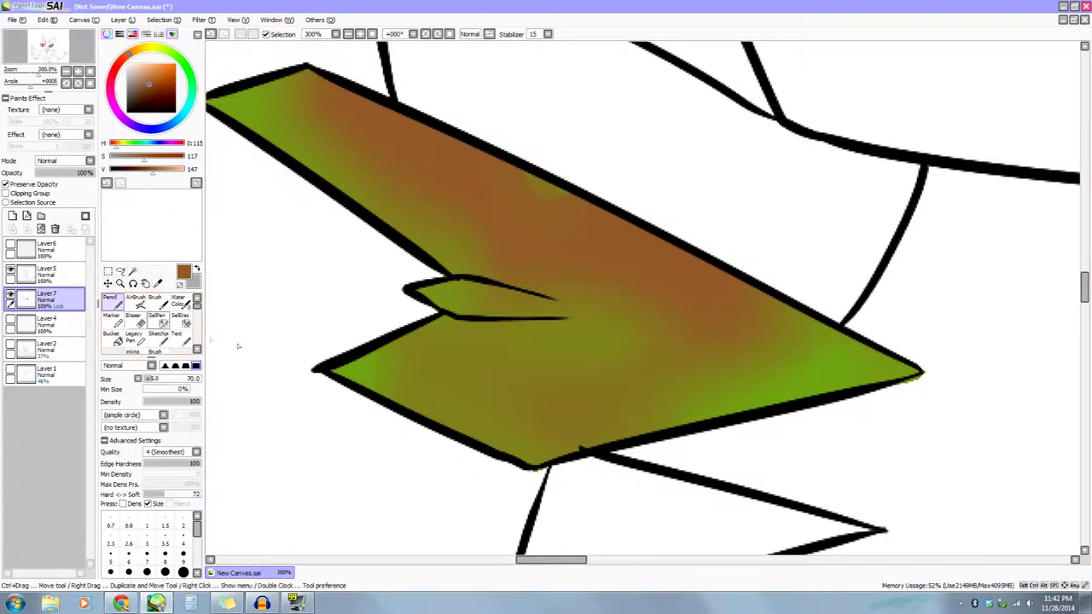
drag(448, 342, 494, 380)
right_click(290, 141)
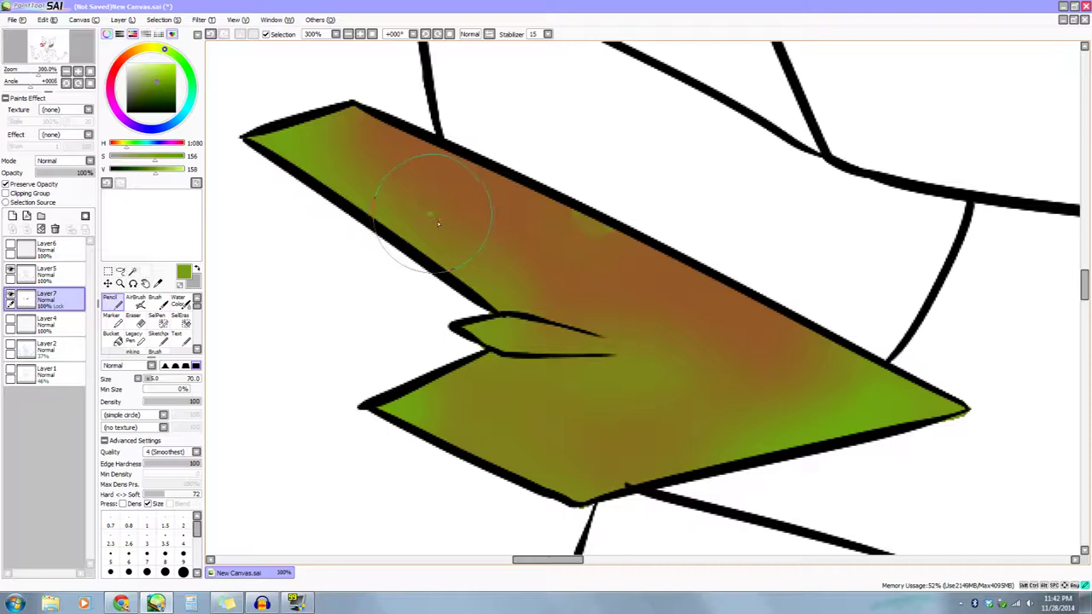
drag(430, 218, 442, 228)
drag(528, 323, 473, 268)
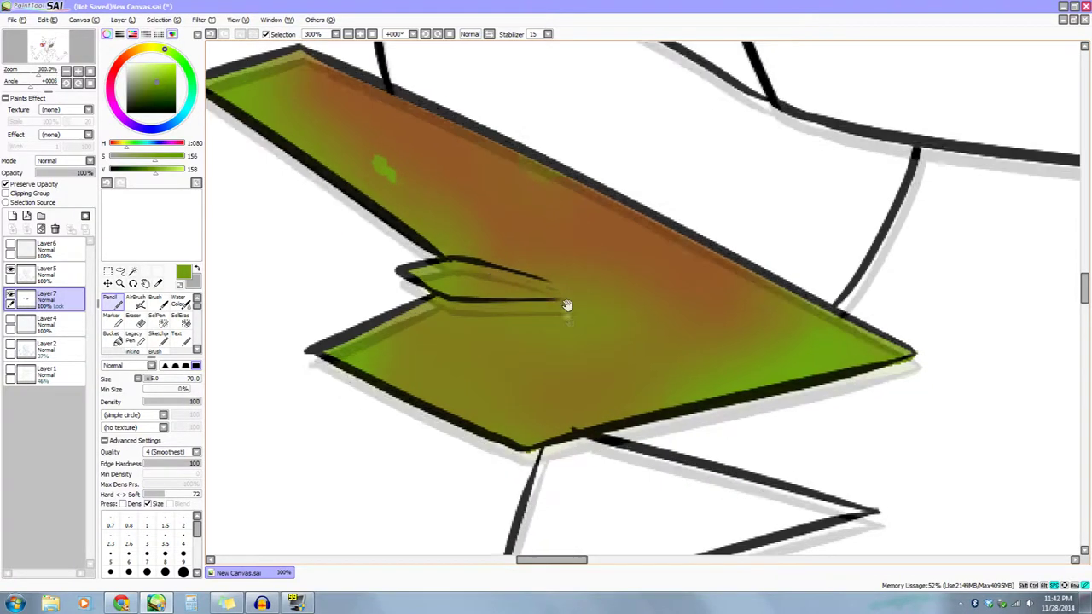
Paint a wavy olive green patch beyond the small inner spike and further moss patches near the tuft's inner point.
drag(568, 304, 538, 284)
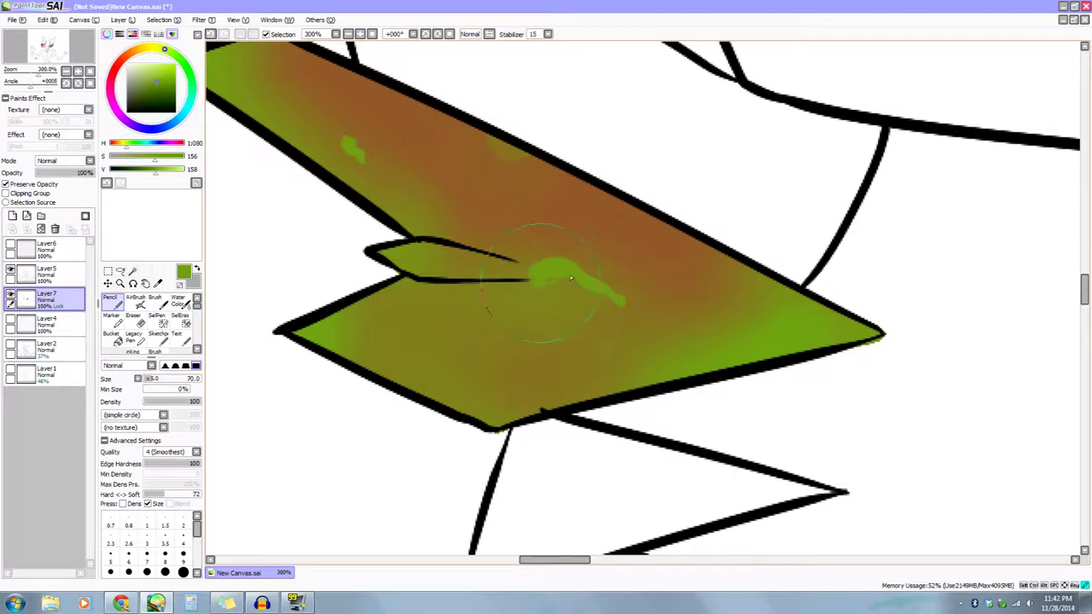
drag(631, 318, 602, 296)
drag(639, 326, 656, 331)
mouse_move(740, 356)
mouse_down()
mouse_move(707, 351)
mouse_move(724, 336)
mouse_move(746, 344)
mouse_up()
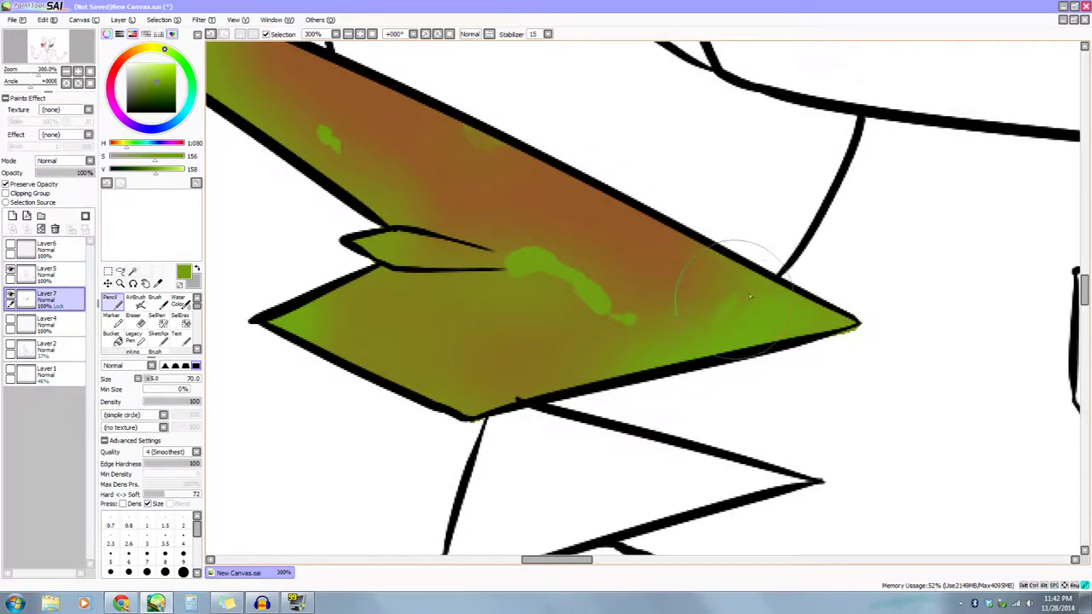
drag(697, 384, 706, 398)
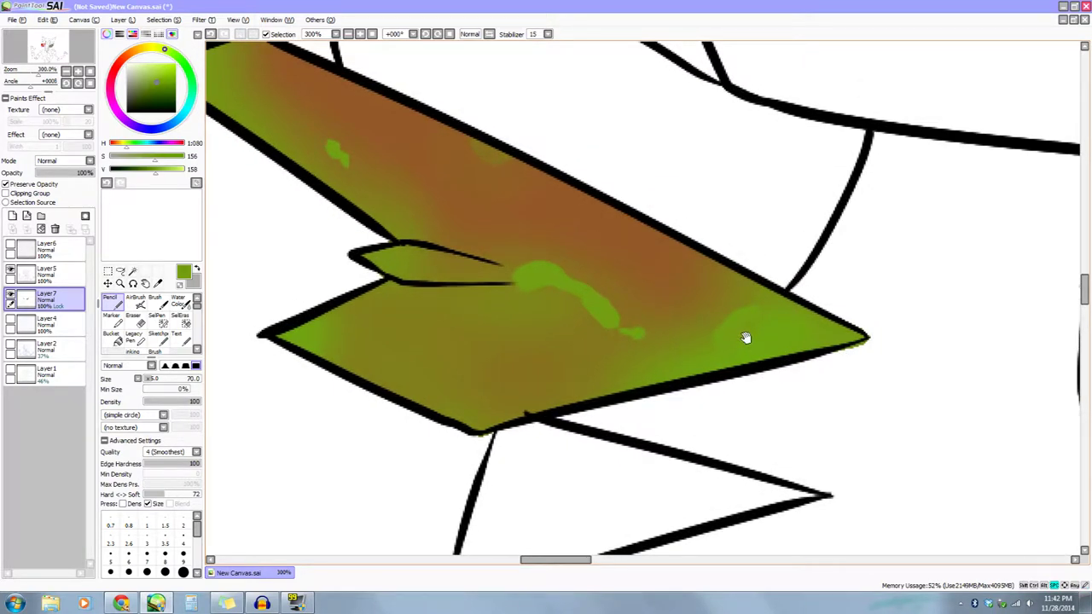
drag(757, 256, 793, 265)
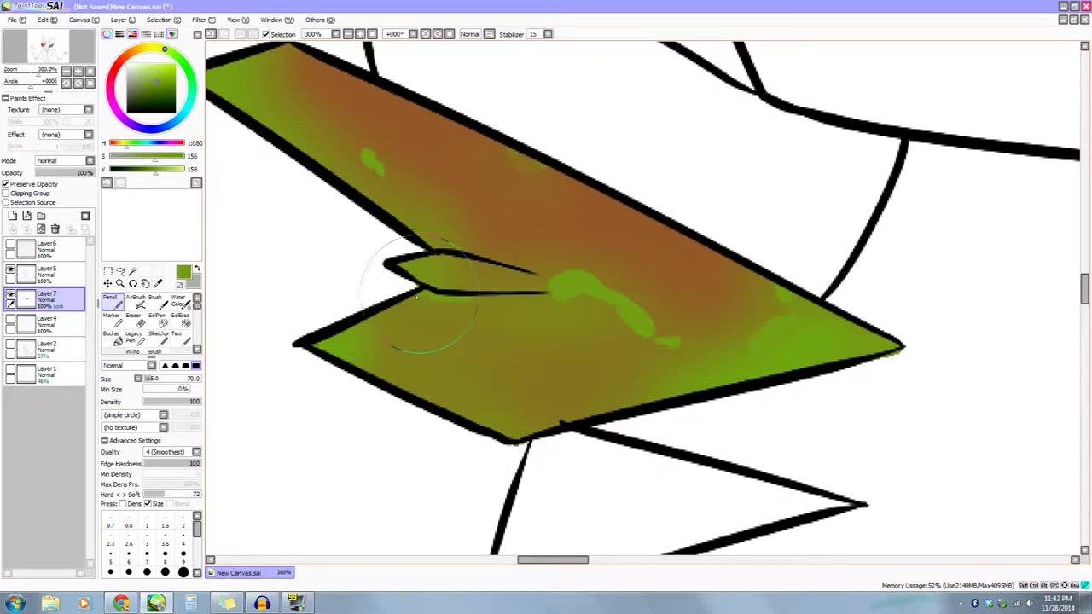
Add olive green moss patches along the small spike's outlines and the upper edge near the tuft's outer end.
drag(419, 270, 458, 301)
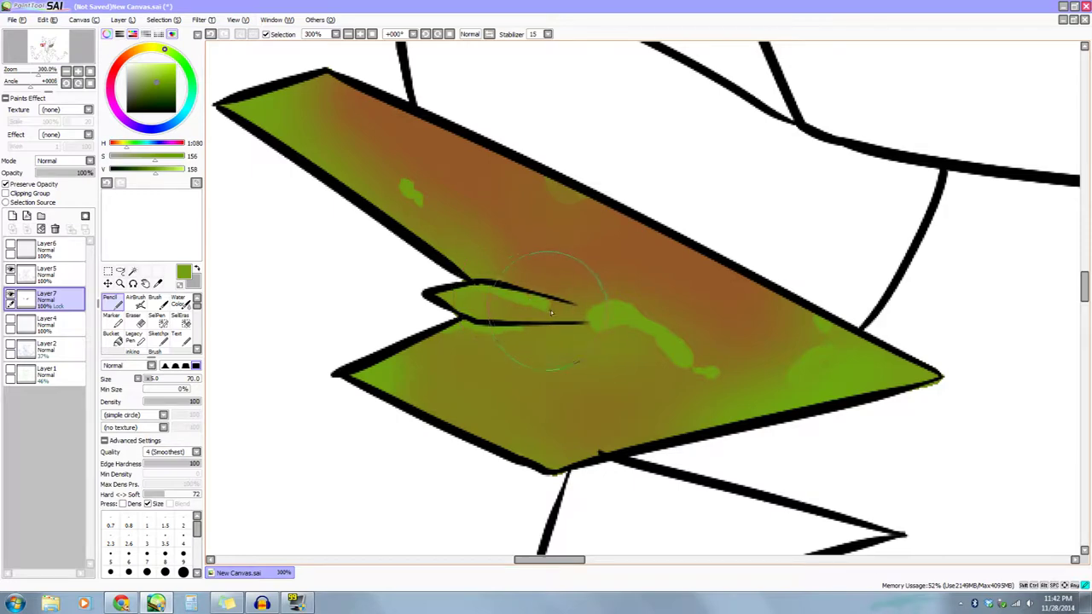
drag(575, 387, 586, 380)
drag(584, 435, 622, 451)
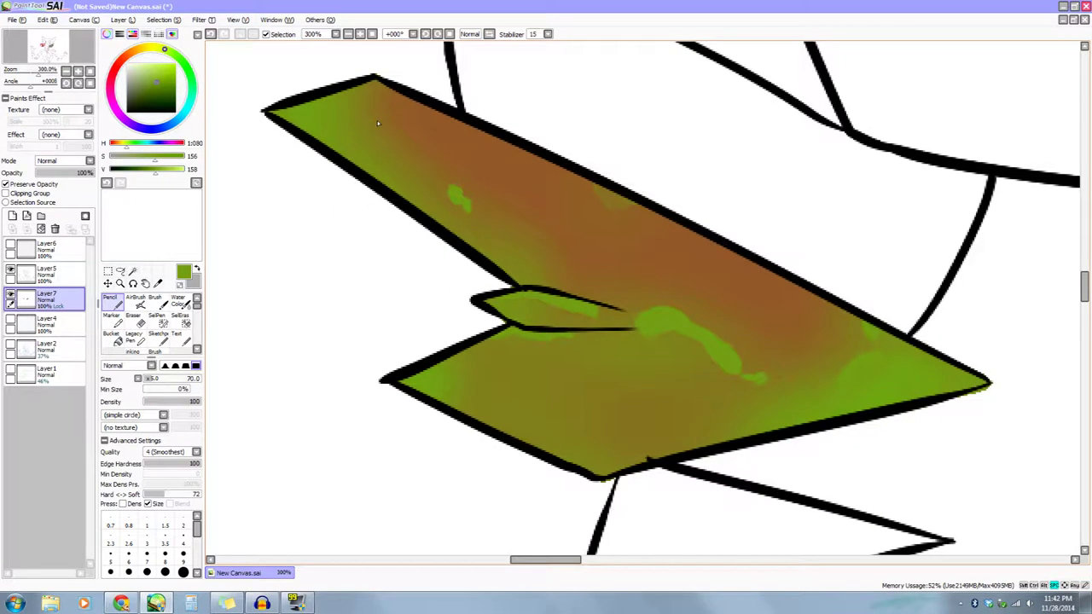
mouse_move(397, 98)
mouse_down()
mouse_move(475, 85)
mouse_move(512, 94)
mouse_up()
Soften the moss patches into the tuft by painting sampled brown over them with the Brush at size 135.
click(158, 303)
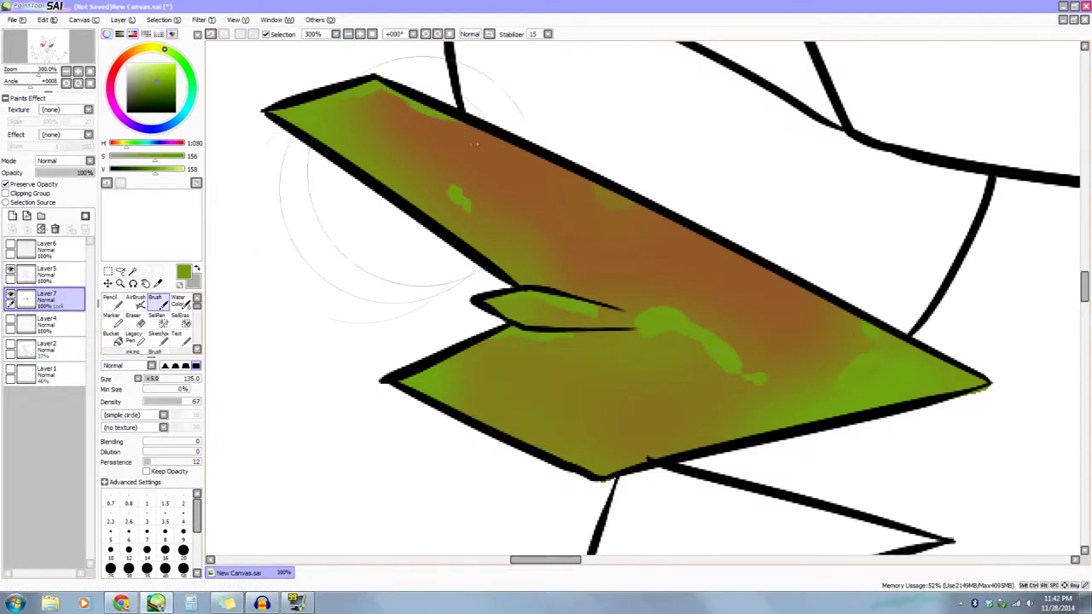
right_click(483, 143)
drag(472, 224, 444, 207)
mouse_move(542, 326)
mouse_down()
mouse_move(527, 280)
mouse_move(550, 270)
mouse_move(496, 270)
mouse_move(536, 296)
mouse_move(665, 297)
mouse_move(701, 317)
mouse_up()
key(space)
drag(772, 365, 693, 347)
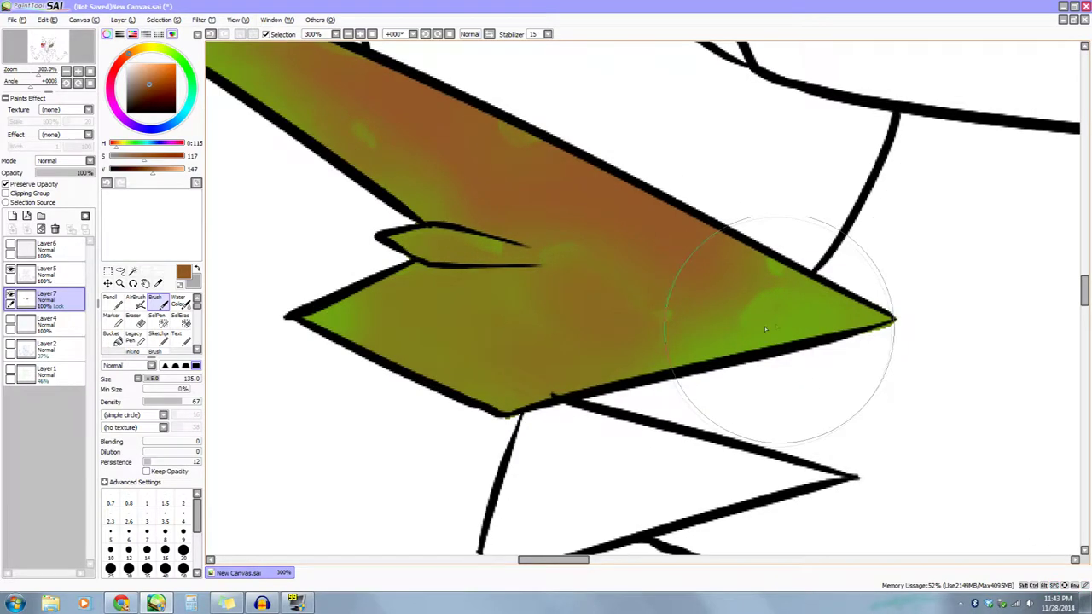
key(space)
drag(832, 453, 896, 504)
drag(743, 453, 672, 429)
Compare the mossy fur tuft with the rusty cheek on the opposite side of the face.
click(66, 74)
click(67, 74)
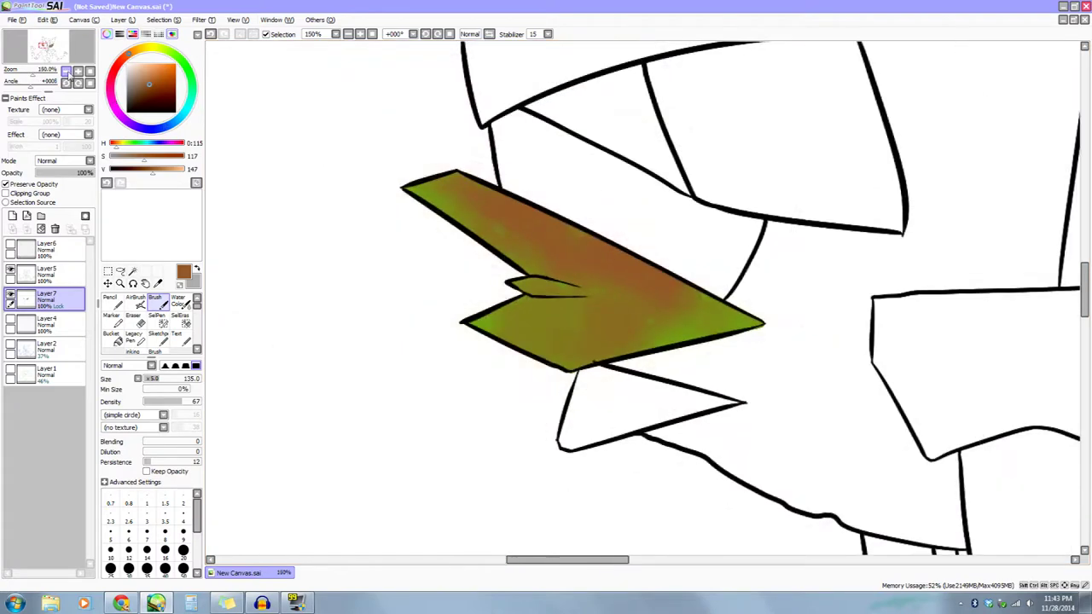
click(66, 73)
click(67, 73)
click(66, 74)
key(space)
mouse_move(603, 446)
mouse_down()
mouse_move(539, 402)
mouse_move(431, 414)
mouse_move(463, 446)
mouse_move(473, 431)
mouse_up()
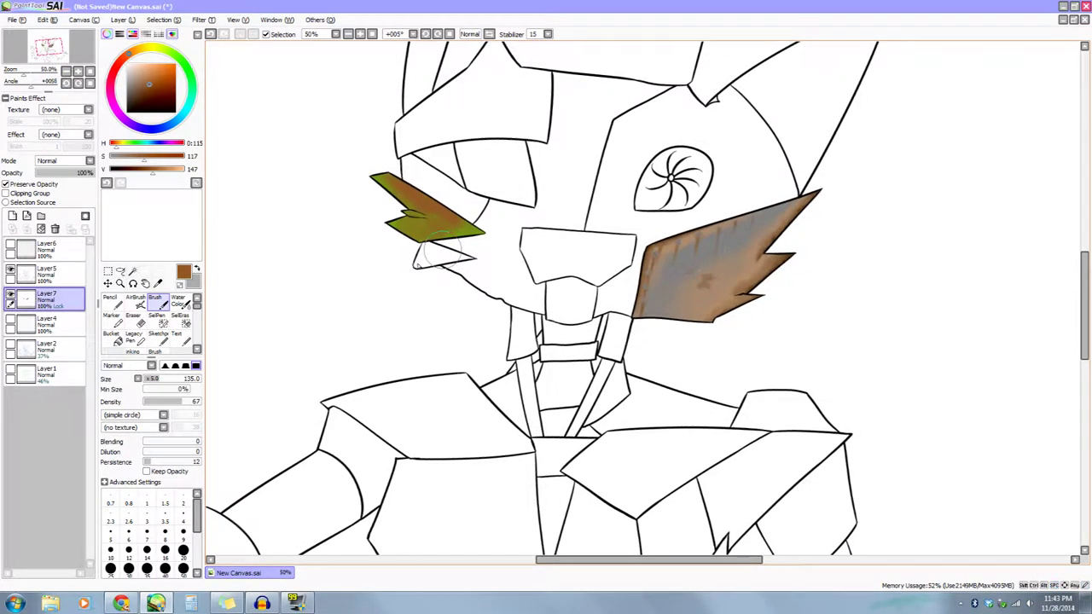
click(78, 73)
click(78, 73)
click(78, 72)
click(78, 73)
key(space)
drag(355, 213, 1027, 502)
drag(558, 378, 647, 376)
Mix a lighter brown from the tuft's sampled brown by raising its V to 192, keeping the darker brown as secondary colour.
click(78, 72)
key(space)
drag(441, 282, 520, 339)
key(x)
alt+click(586, 244)
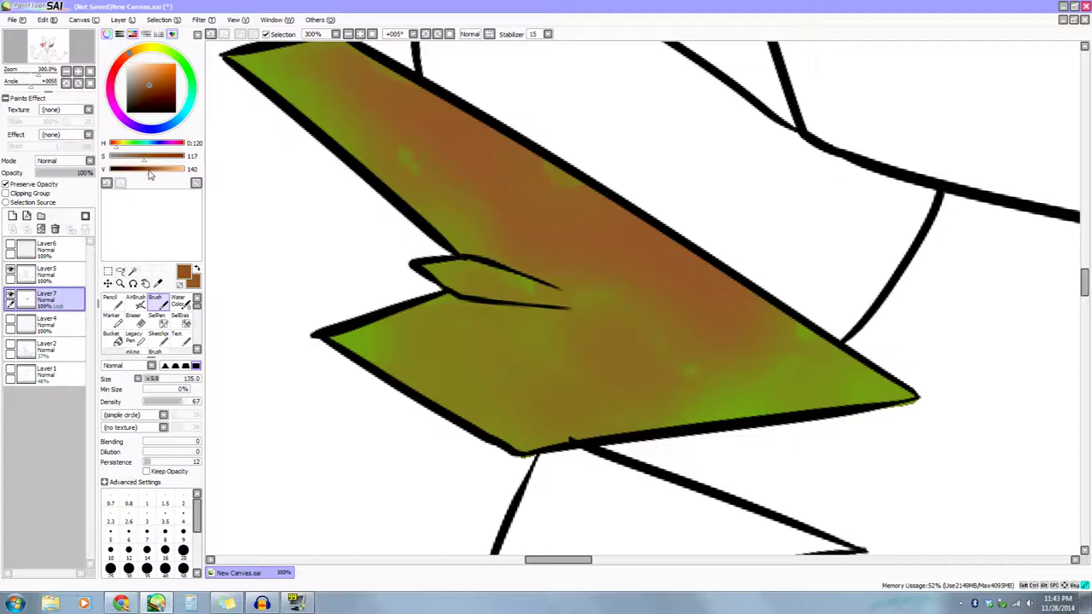
drag(156, 173, 165, 174)
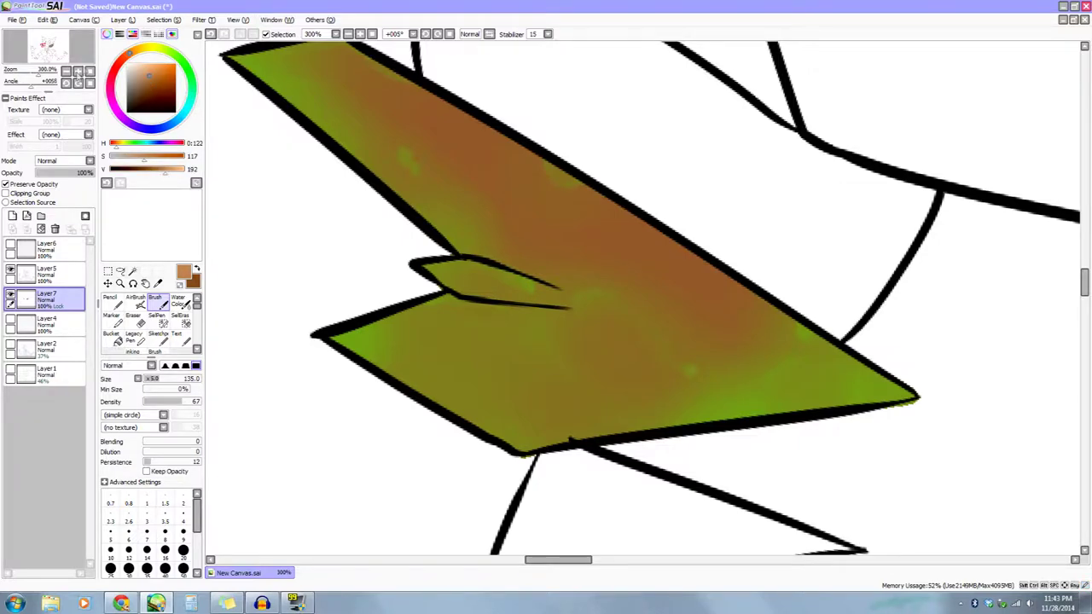
Paint a thin light brown streak on the tuft's brown upper area with the Brush at size 15.
click(78, 74)
key(space)
drag(305, 210, 409, 171)
key(alt+space)
drag(430, 320, 475, 428)
mouse_move(548, 365)
mouse_down()
mouse_move(492, 437)
mouse_move(606, 383)
mouse_up()
drag(178, 379, 149, 381)
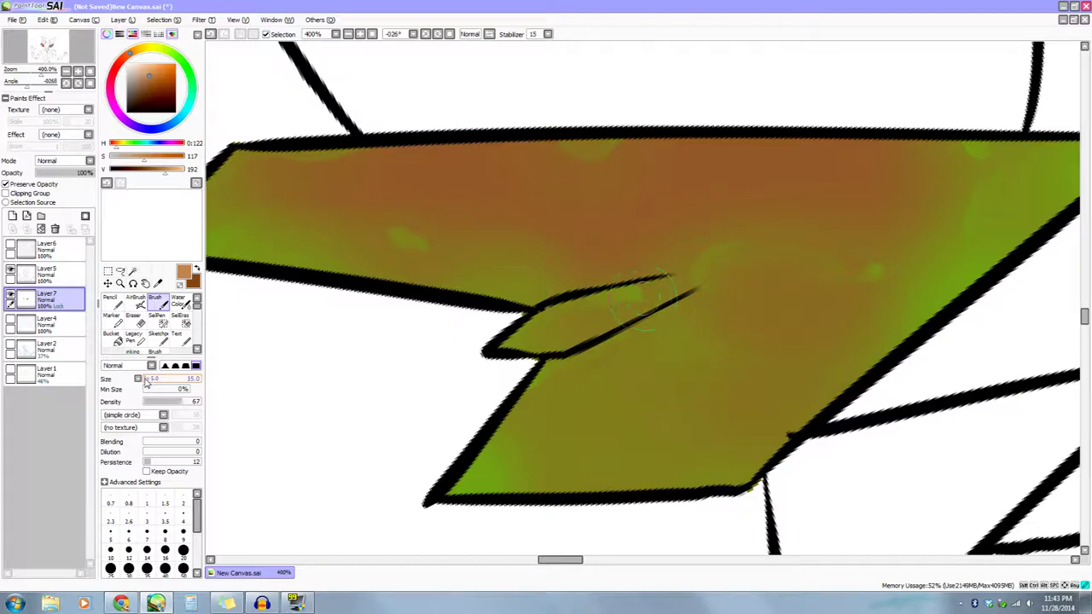
key(space)
drag(415, 123, 442, 166)
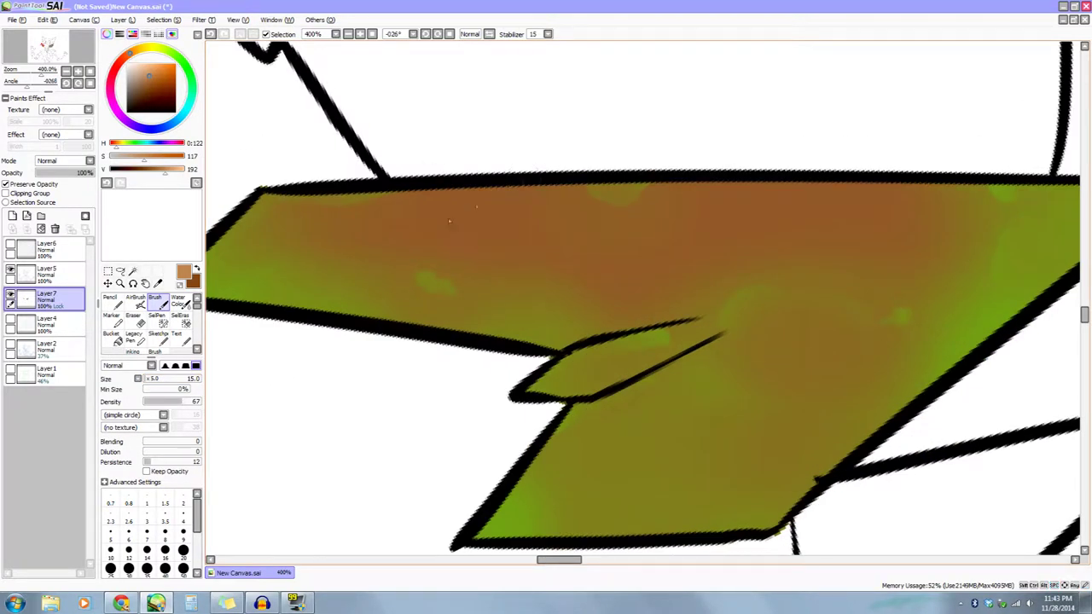
Paint more thin diagonal light brown scratches along the tuft's upper edge and above the small inner spike.
alt+click(429, 222)
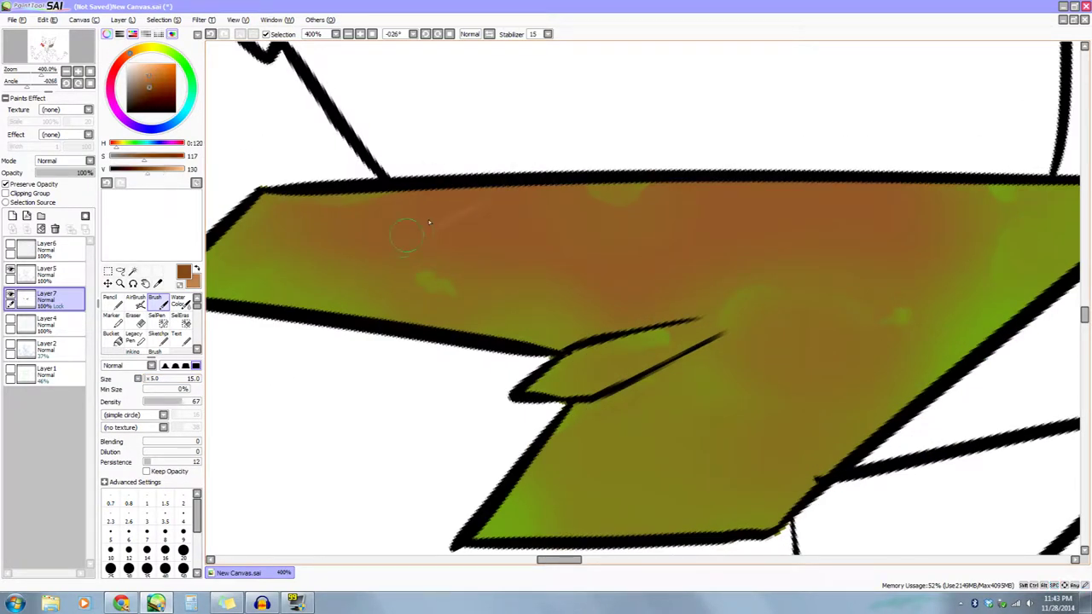
alt+click(454, 224)
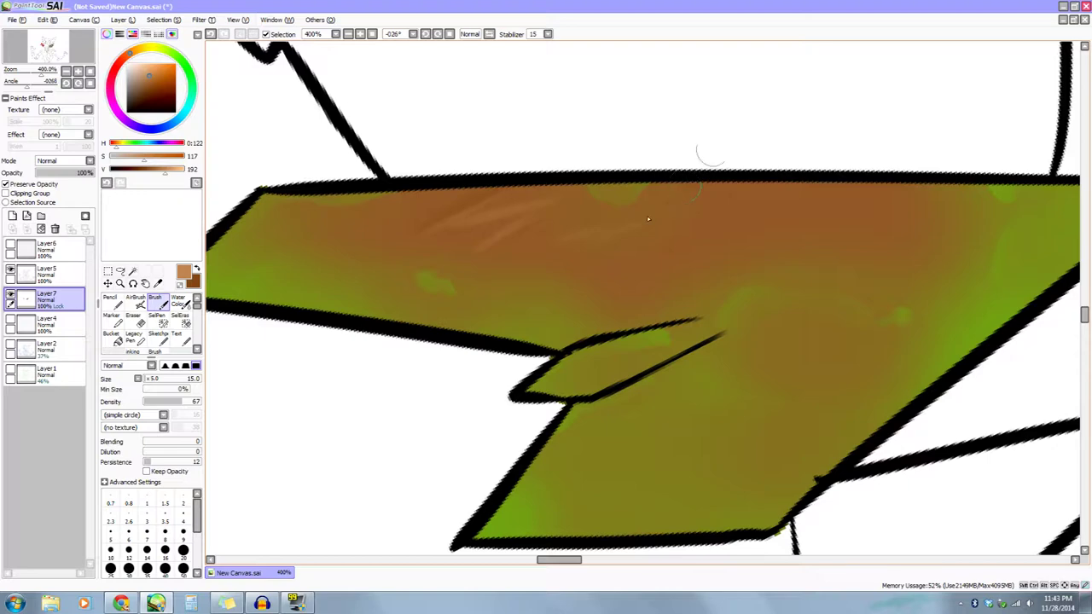
drag(748, 220, 623, 214)
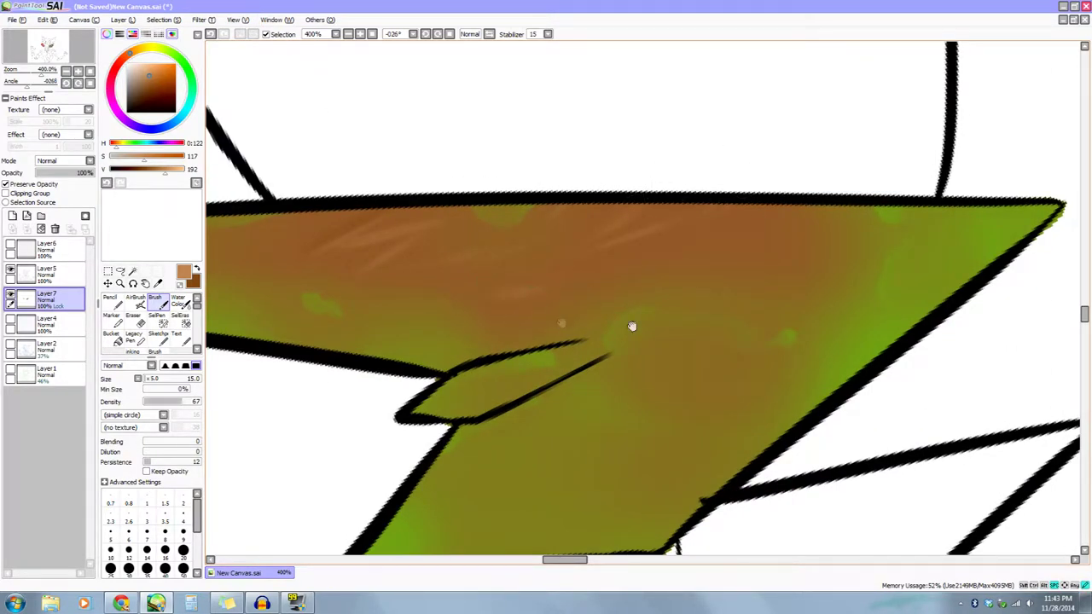
drag(631, 325, 828, 326)
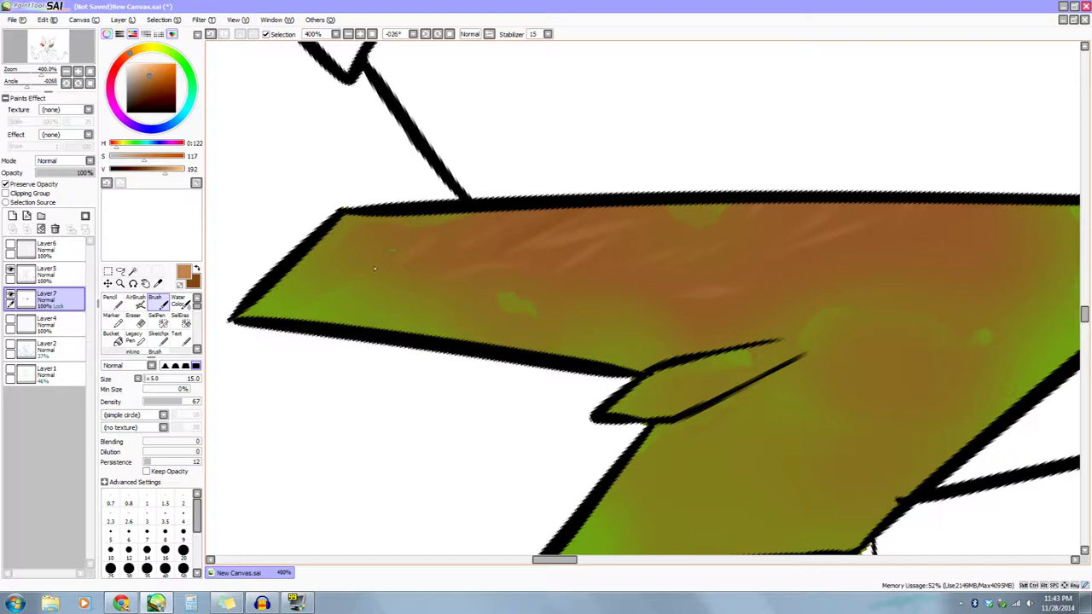
Add thin dark brown strokes among the light scratches on the tuft's upper area.
alt+click(465, 232)
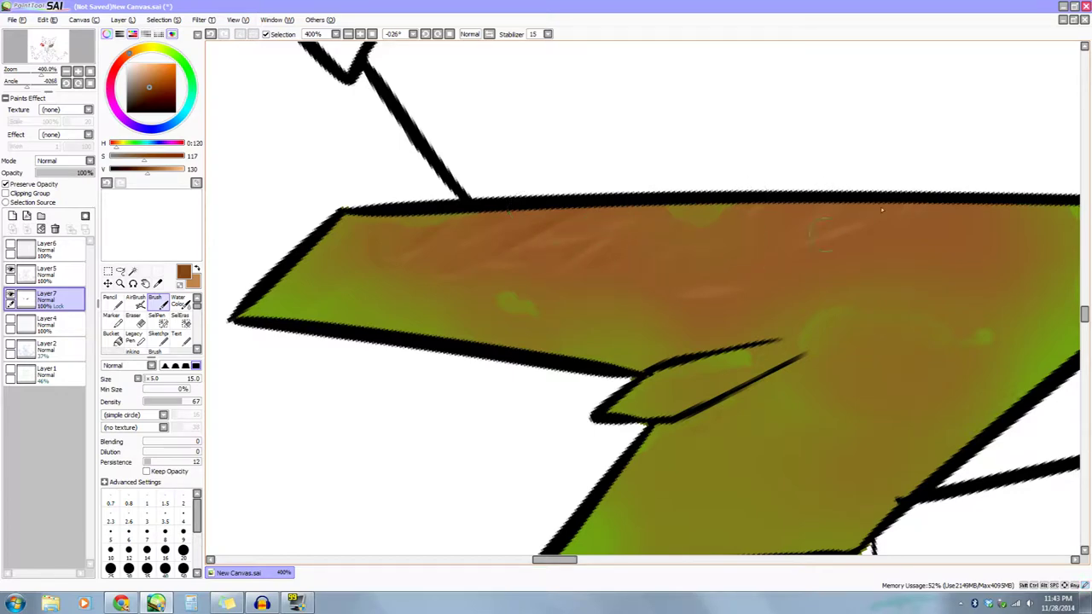
drag(753, 304, 534, 354)
drag(534, 392, 554, 431)
Examine the scratched, mossy tuft in the context of the whole fox drawing.
click(67, 72)
click(66, 72)
click(67, 71)
click(66, 72)
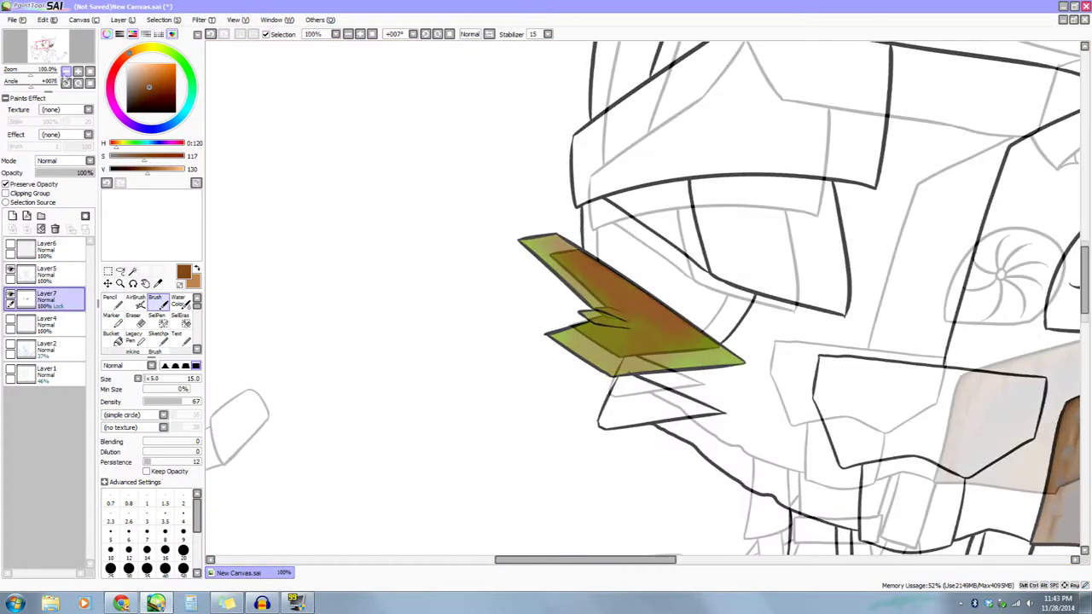
click(66, 72)
click(66, 71)
click(66, 72)
click(67, 71)
mouse_move(587, 430)
mouse_down()
mouse_move(532, 421)
mouse_move(517, 466)
mouse_up()
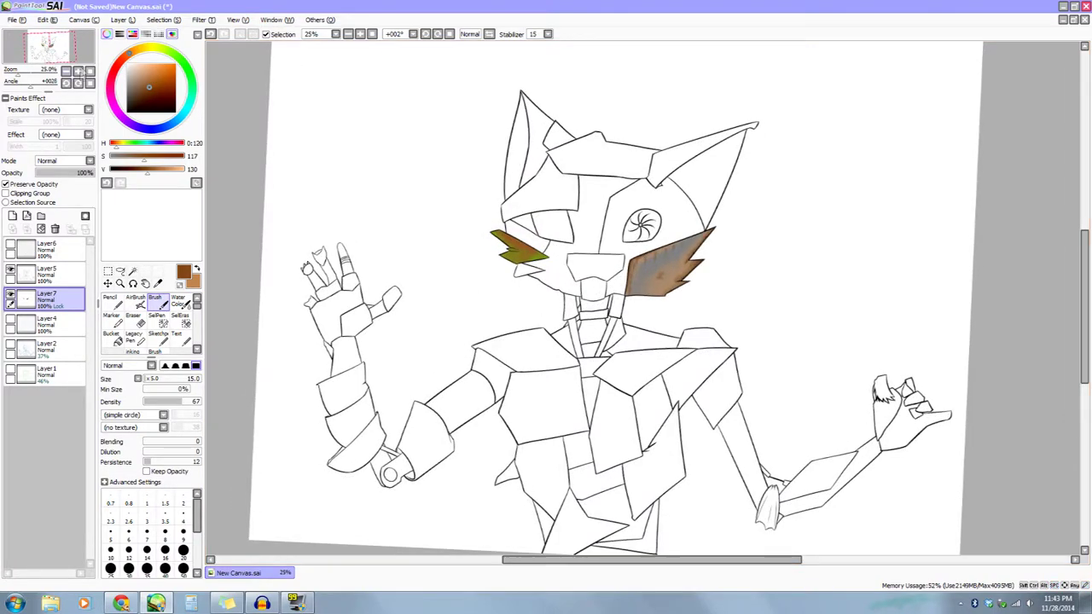
Turn off Preserve Opacity for Layer7 and erase the green overspill outside the tuft's inner point with the Eraser at size 35.
click(79, 71)
click(78, 71)
click(78, 72)
click(78, 72)
click(78, 72)
drag(572, 372, 942, 503)
mouse_move(430, 292)
mouse_down()
mouse_move(634, 395)
mouse_move(630, 379)
mouse_move(691, 272)
mouse_up()
scroll(516, 379, up, 2)
scroll(563, 262, up, 2)
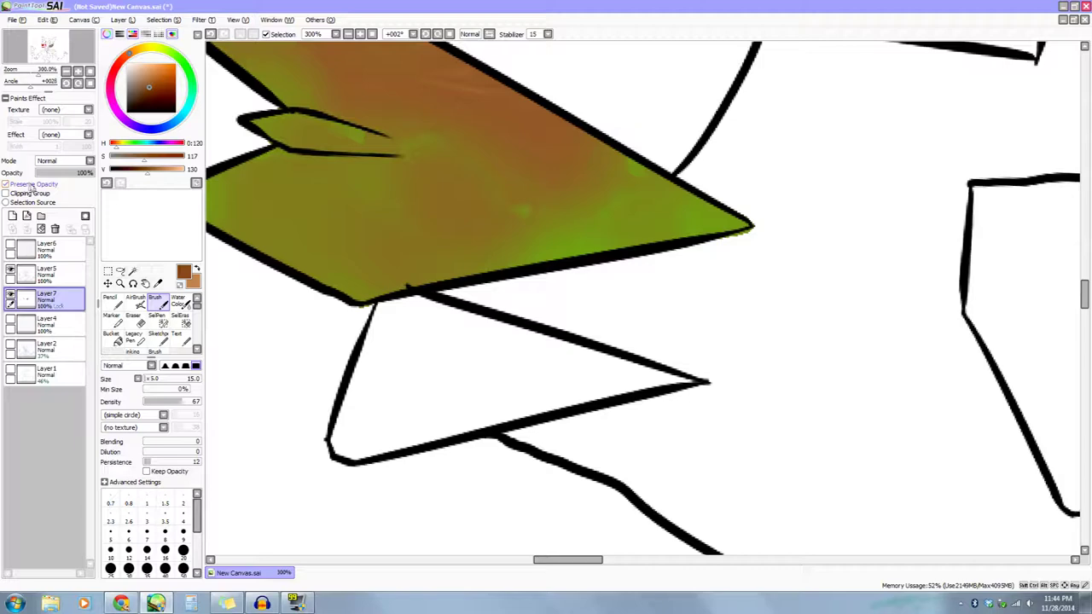
key(e)
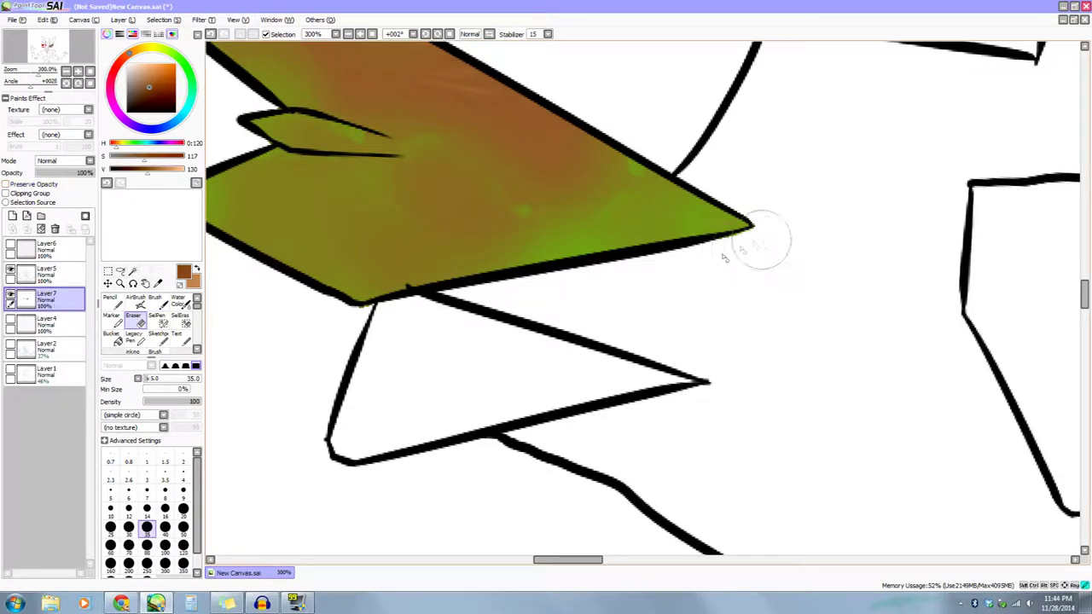
click(156, 301)
drag(312, 312, 418, 281)
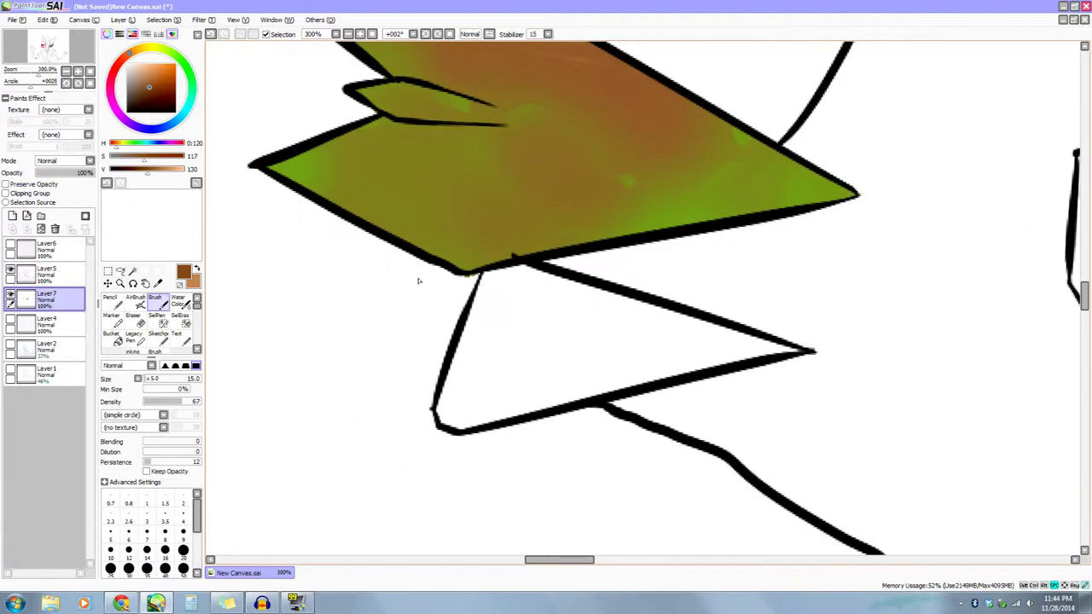
Select the empty face area between the fur tuft, eye and muzzle with the Magic Wand on Layer5, and expand the selection.
drag(688, 319, 599, 312)
click(67, 72)
click(68, 73)
click(67, 72)
click(47, 273)
click(132, 271)
drag(638, 389, 633, 412)
click(673, 363)
drag(673, 363, 633, 480)
drag(767, 395, 731, 394)
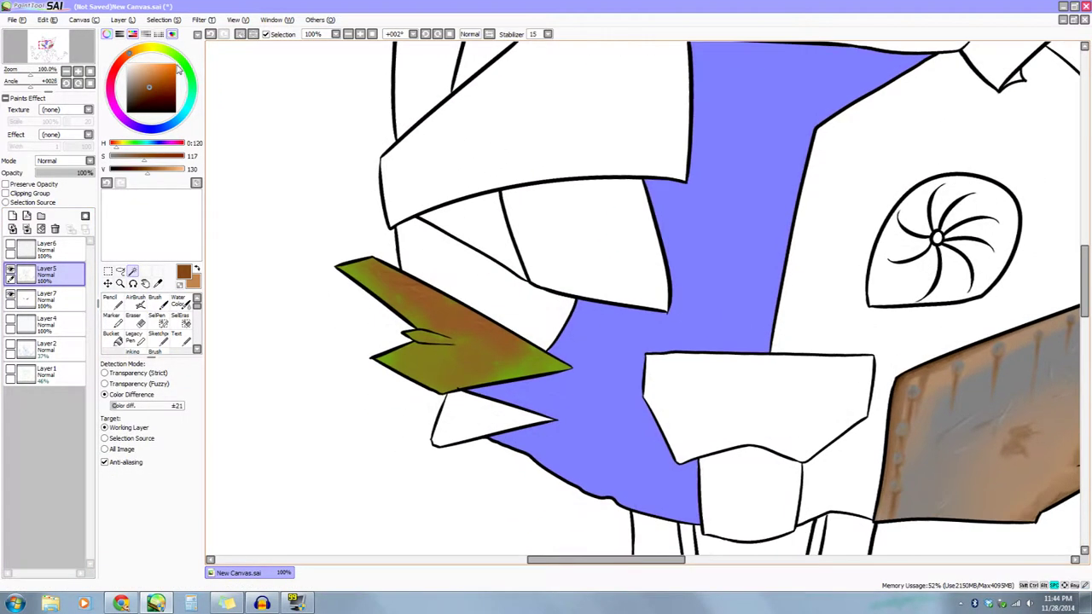
click(168, 21)
click(195, 76)
click(170, 21)
click(194, 77)
Fill the selected face area with dark brown on Layer7 using the Pencil at size 340, and clear the selection.
click(47, 298)
click(111, 301)
key(ctrl+d)
drag(678, 380, 689, 318)
drag(177, 383, 223, 384)
drag(489, 403, 407, 494)
mouse_move(487, 448)
mouse_down()
mouse_move(619, 146)
mouse_move(545, 464)
mouse_move(595, 577)
mouse_up()
drag(626, 375, 657, 220)
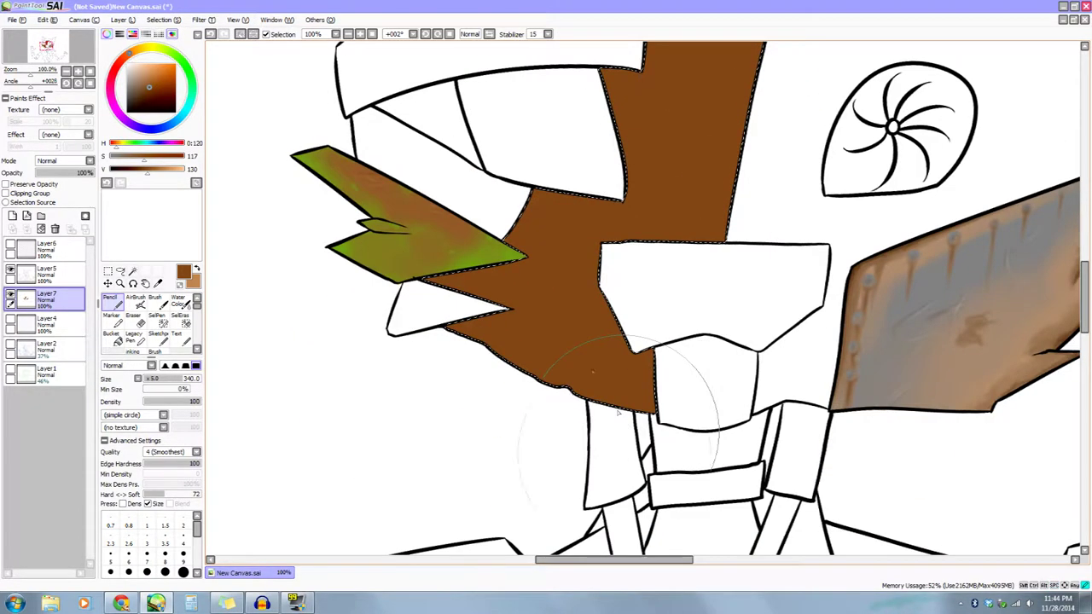
click(107, 272)
click(246, 295)
Preserve Layer7's opacity, sample the tuft's green and paint a green patch below the tuft's inner point with the Pencil at size 20.
click(77, 72)
click(77, 72)
drag(566, 316, 823, 290)
right_click(544, 203)
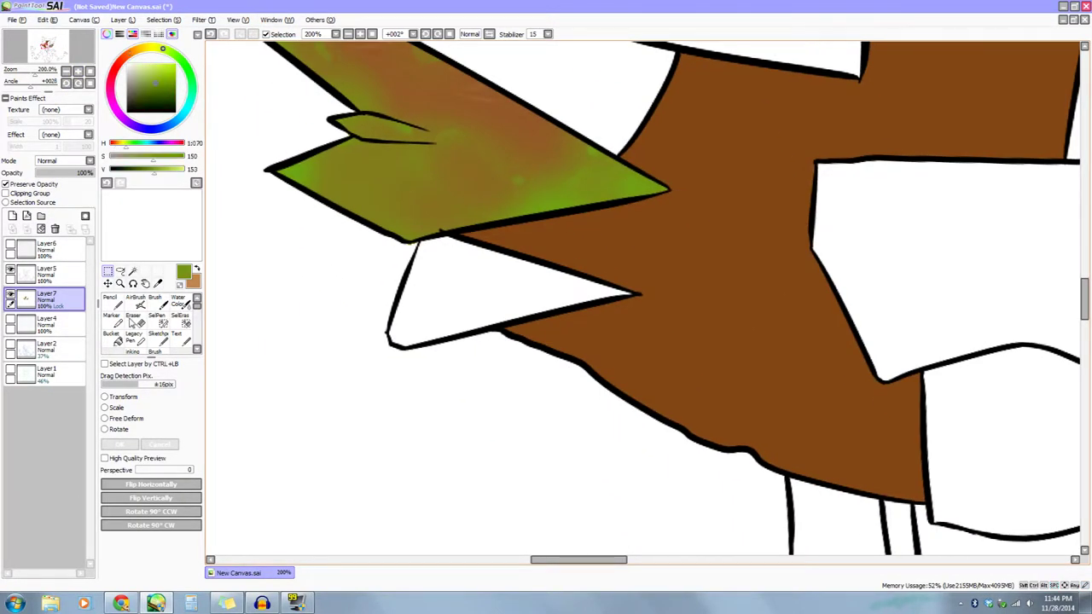
click(112, 302)
mouse_move(392, 266)
mouse_down()
mouse_move(531, 329)
mouse_move(537, 319)
mouse_up()
click(182, 571)
mouse_move(465, 291)
mouse_down()
mouse_move(627, 194)
mouse_move(465, 294)
mouse_up()
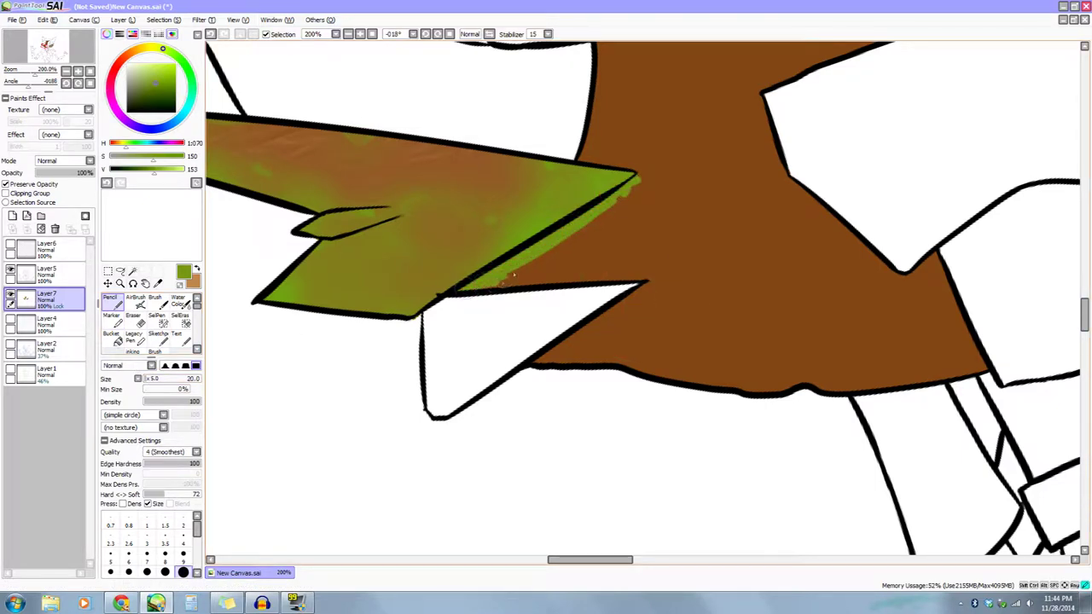
drag(608, 217, 631, 184)
drag(545, 330, 534, 291)
drag(505, 344, 402, 379)
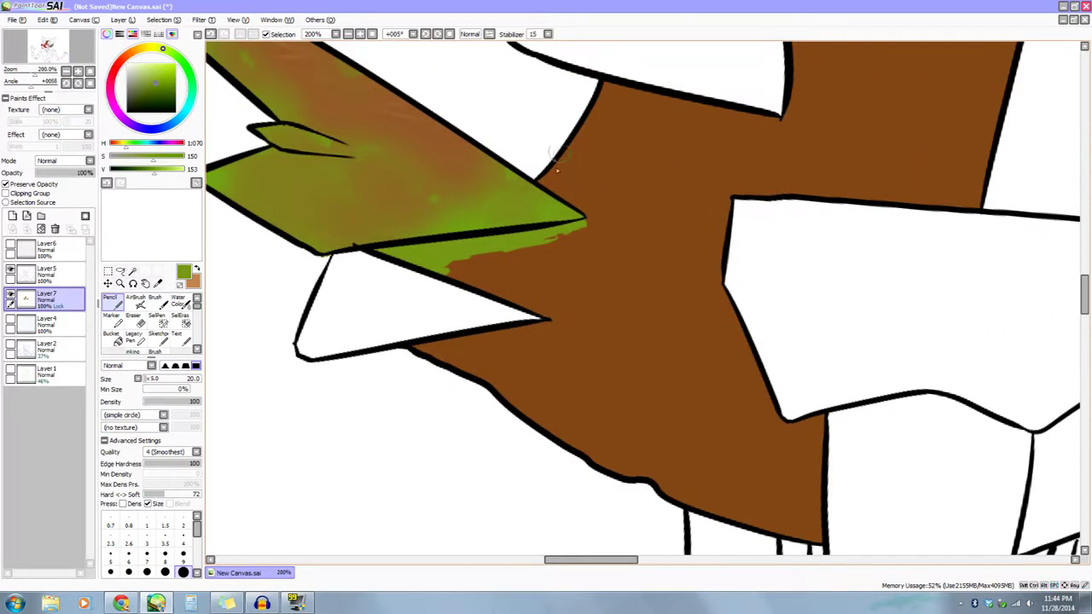
drag(501, 344, 456, 290)
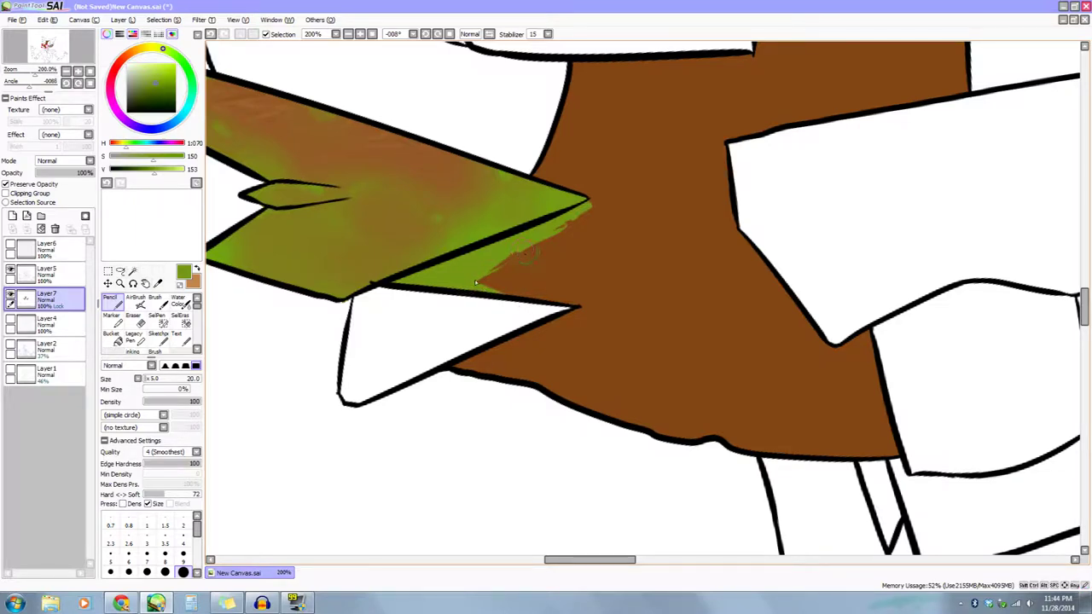
drag(552, 292, 446, 213)
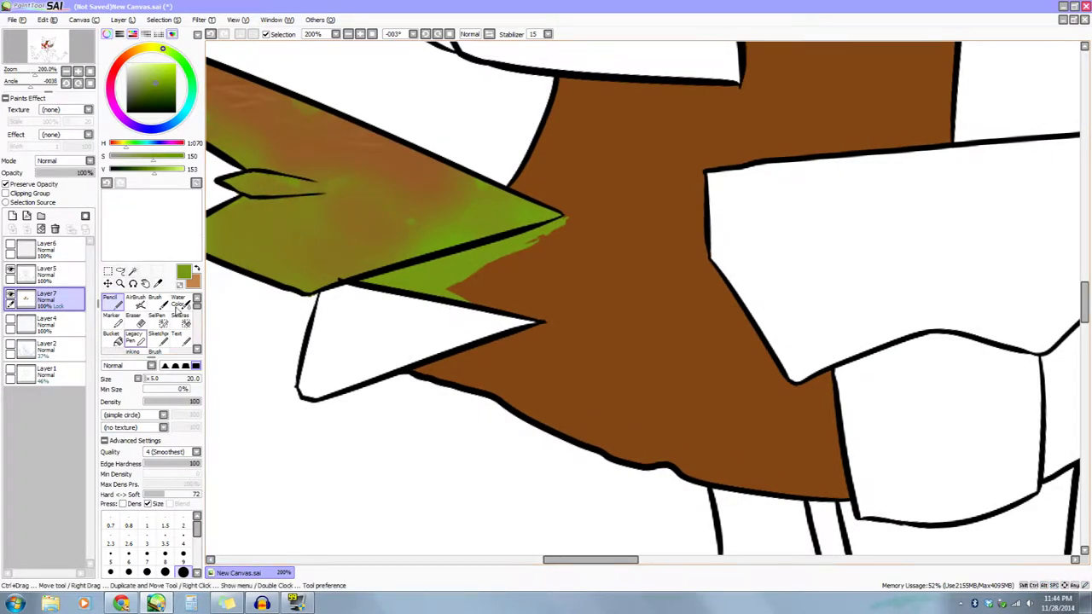
Blend the green patch below the tuft into the face with the Brush at size 95 in the sampled brown.
click(160, 302)
drag(419, 334, 495, 354)
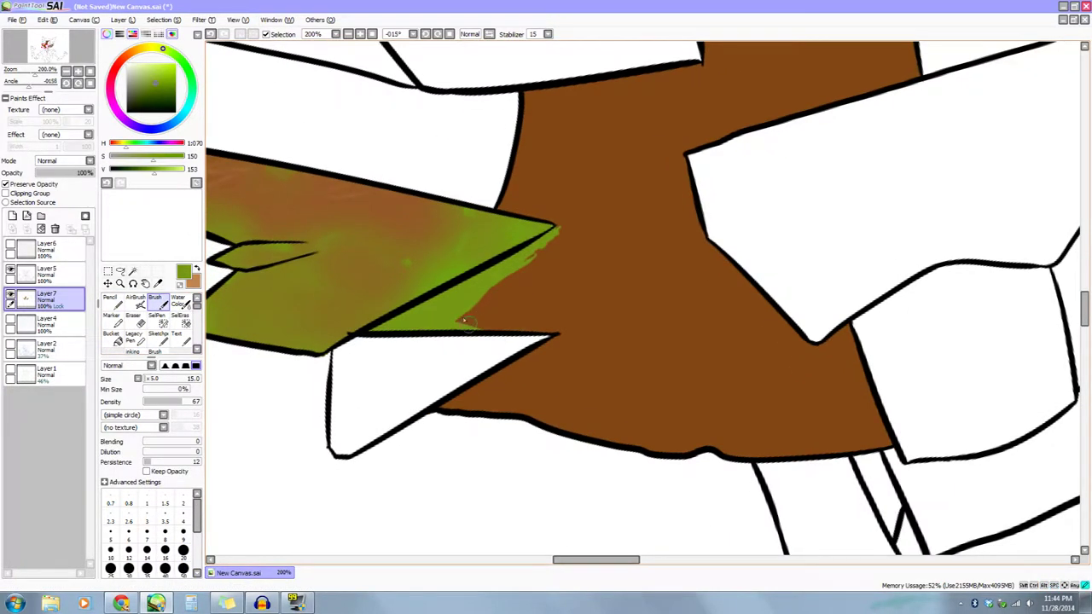
key(ctrl+z)
click(154, 380)
key(x)
right_click(534, 309)
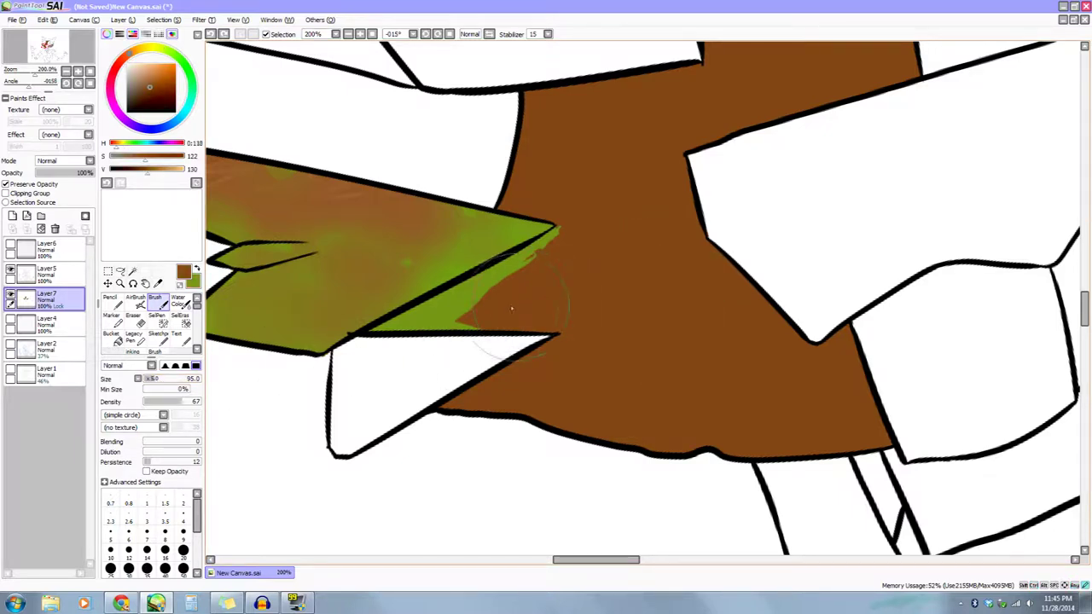
mouse_move(460, 322)
mouse_down()
mouse_move(516, 260)
mouse_move(418, 322)
mouse_move(481, 282)
mouse_move(480, 341)
mouse_up()
key(End)
drag(464, 383, 432, 404)
drag(512, 248, 549, 243)
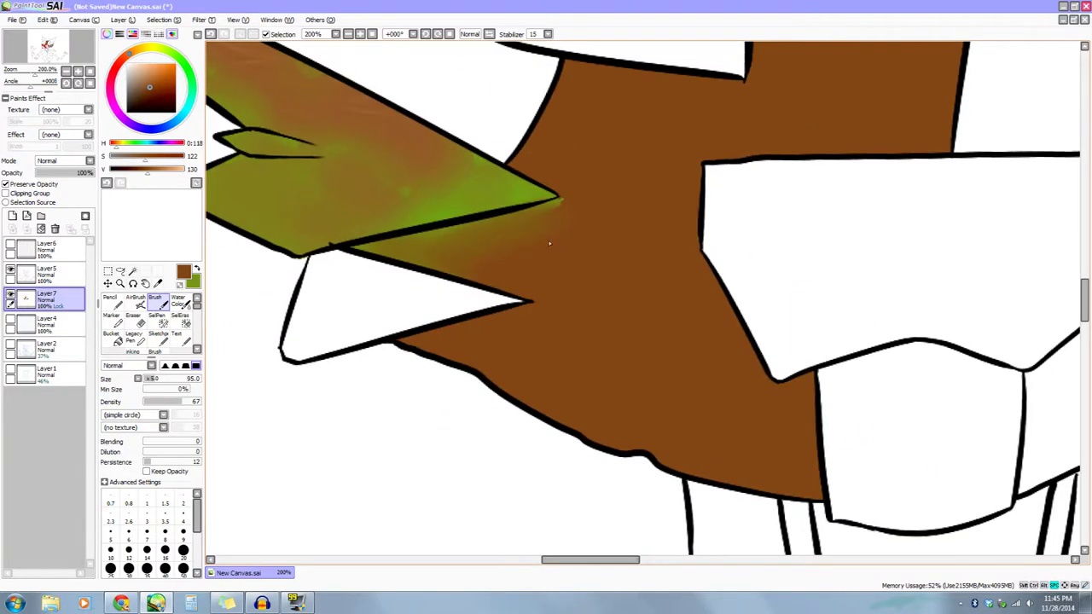
Brush green moss along the face's lower edge, from beneath the white spike to the muzzle.
key(x)
key(Delete)
mouse_move(502, 423)
mouse_down()
mouse_move(485, 406)
mouse_move(426, 409)
mouse_up()
mouse_move(384, 366)
mouse_down()
mouse_move(442, 323)
mouse_move(367, 359)
mouse_move(392, 392)
mouse_move(451, 430)
mouse_move(491, 435)
mouse_up()
mouse_move(410, 329)
mouse_down()
mouse_move(372, 367)
mouse_move(436, 373)
mouse_move(474, 424)
mouse_up()
mouse_move(408, 363)
mouse_down()
mouse_move(415, 350)
mouse_move(479, 404)
mouse_up()
drag(619, 442, 638, 412)
mouse_move(570, 418)
mouse_down()
mouse_move(783, 425)
mouse_move(744, 435)
mouse_move(775, 427)
mouse_move(606, 415)
mouse_move(578, 399)
mouse_up()
drag(581, 448, 562, 439)
mouse_move(482, 309)
mouse_down()
mouse_move(459, 308)
mouse_move(435, 353)
mouse_move(565, 429)
mouse_move(751, 384)
mouse_move(722, 410)
mouse_move(708, 477)
mouse_up()
drag(737, 295, 710, 433)
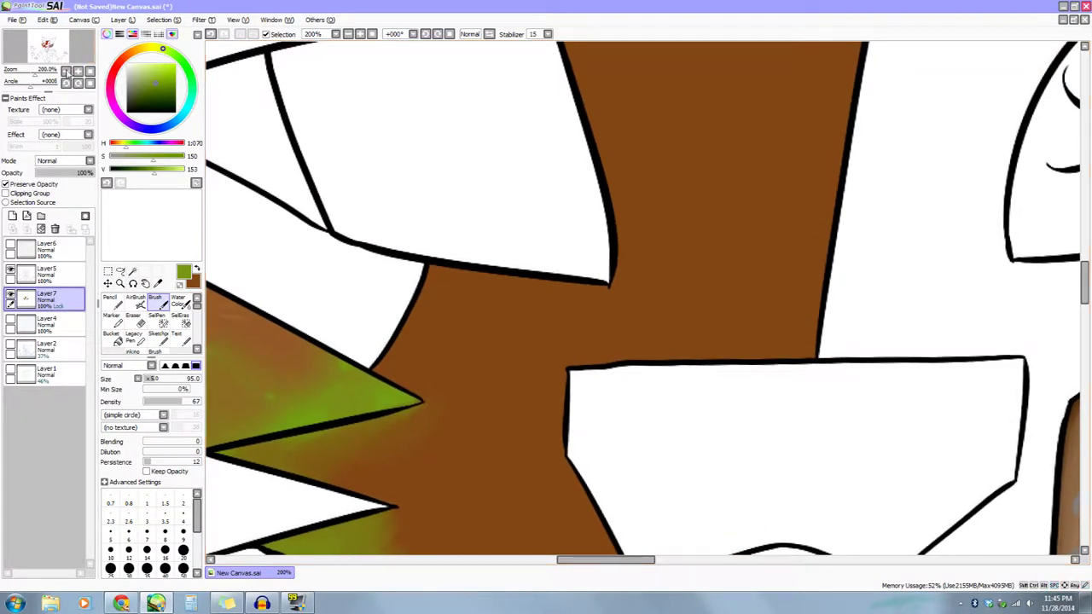
Brush green moss along the inner edge and underside of the angular eye panel, and soften it with brown.
click(65, 72)
scroll(588, 235, down, 1)
mouse_move(571, 250)
mouse_down()
mouse_move(546, 219)
mouse_move(585, 236)
mouse_move(594, 276)
mouse_move(580, 225)
mouse_move(589, 290)
mouse_move(570, 295)
mouse_up()
drag(616, 343, 588, 410)
drag(539, 119, 568, 211)
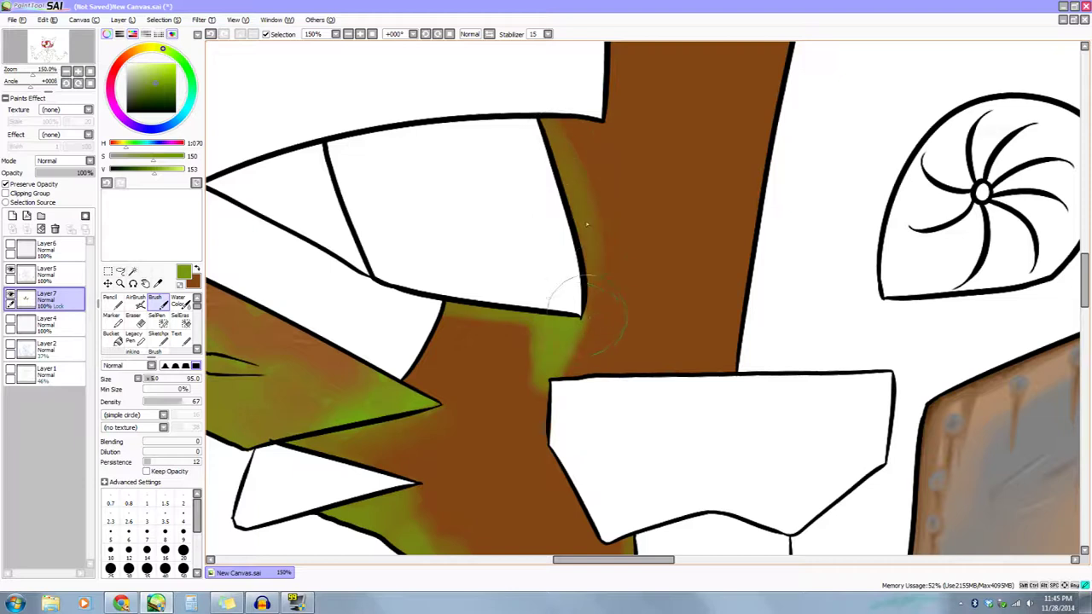
mouse_move(546, 150)
mouse_down()
mouse_move(570, 136)
mouse_move(559, 124)
mouse_up()
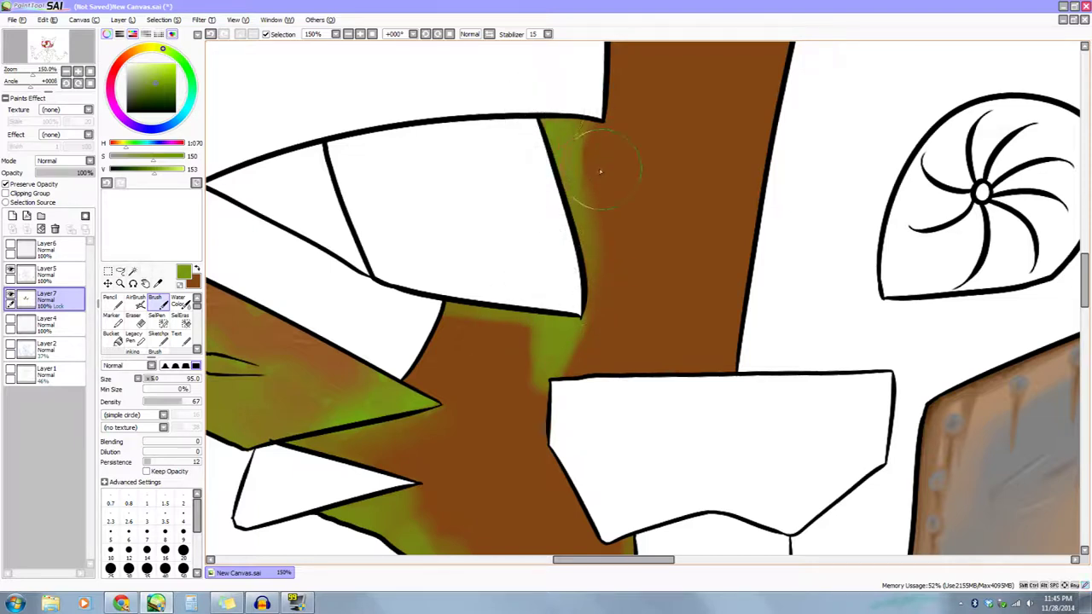
key(x)
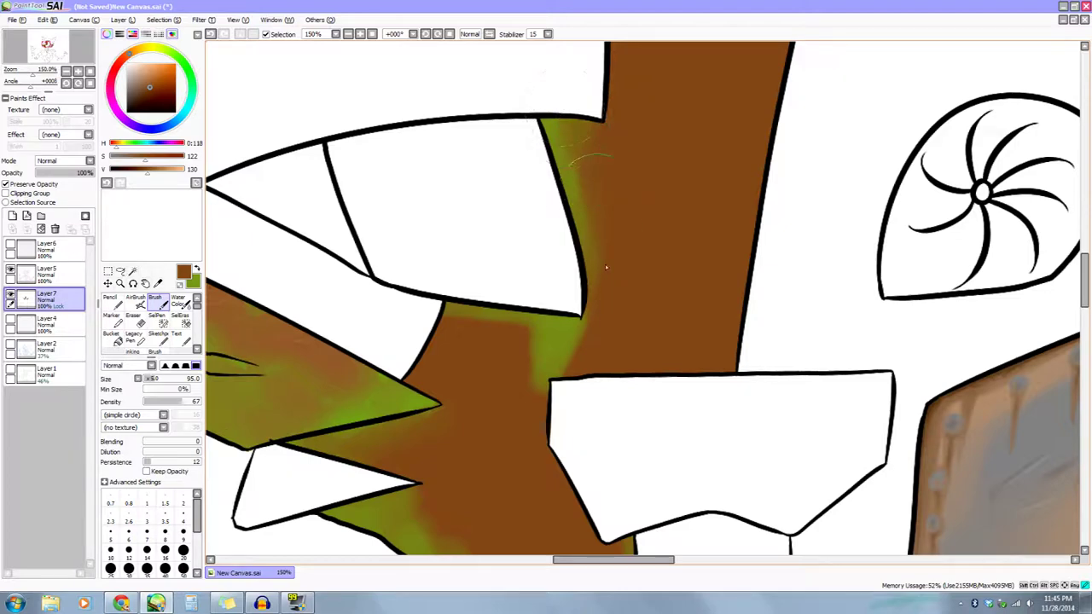
mouse_move(586, 325)
mouse_down()
mouse_move(541, 388)
mouse_move(530, 333)
mouse_move(518, 359)
mouse_up()
mouse_move(592, 382)
mouse_down()
mouse_move(580, 350)
mouse_move(591, 335)
mouse_move(588, 362)
mouse_up()
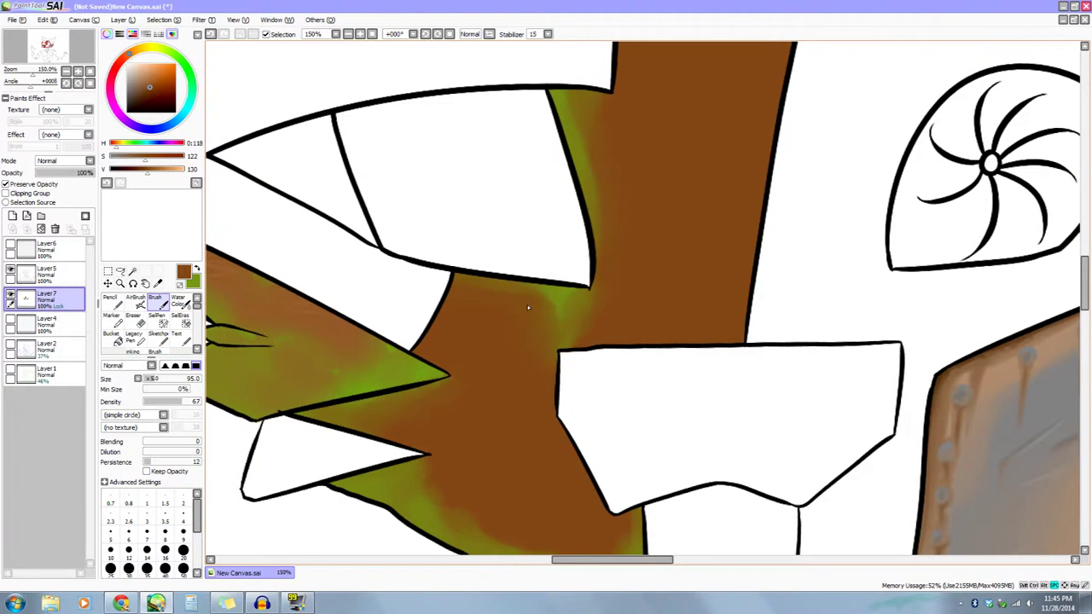
Add a small green stroke under the eye panel and a green blob on the central face strip with the Pencil at size 20.
key(x)
click(112, 303)
drag(494, 352, 506, 296)
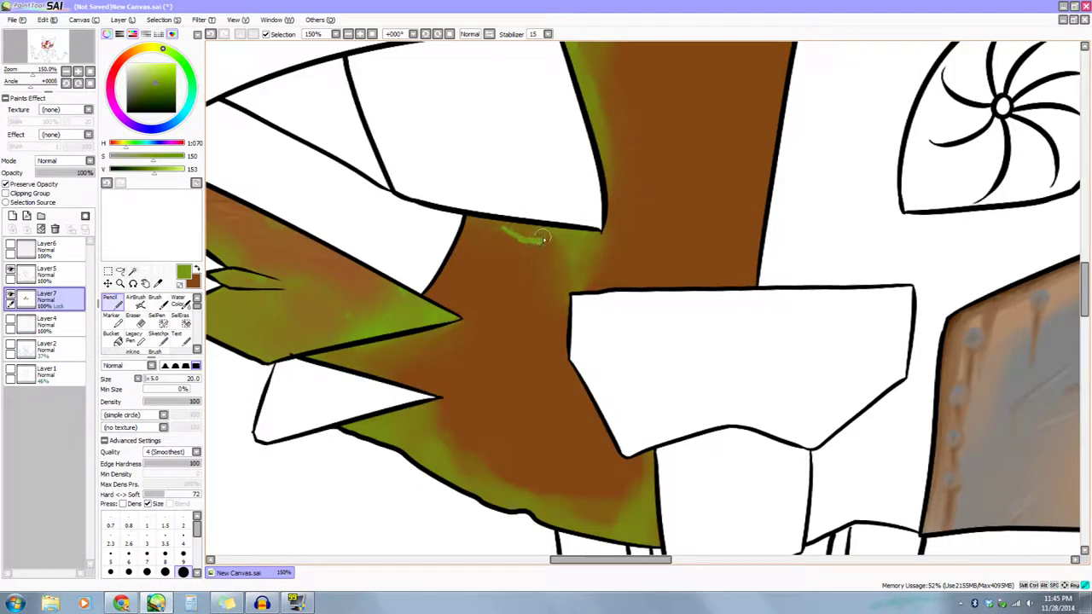
mouse_move(551, 320)
mouse_down()
mouse_move(577, 280)
mouse_move(583, 417)
mouse_move(619, 385)
mouse_move(611, 424)
mouse_move(598, 235)
mouse_up()
drag(673, 300, 674, 303)
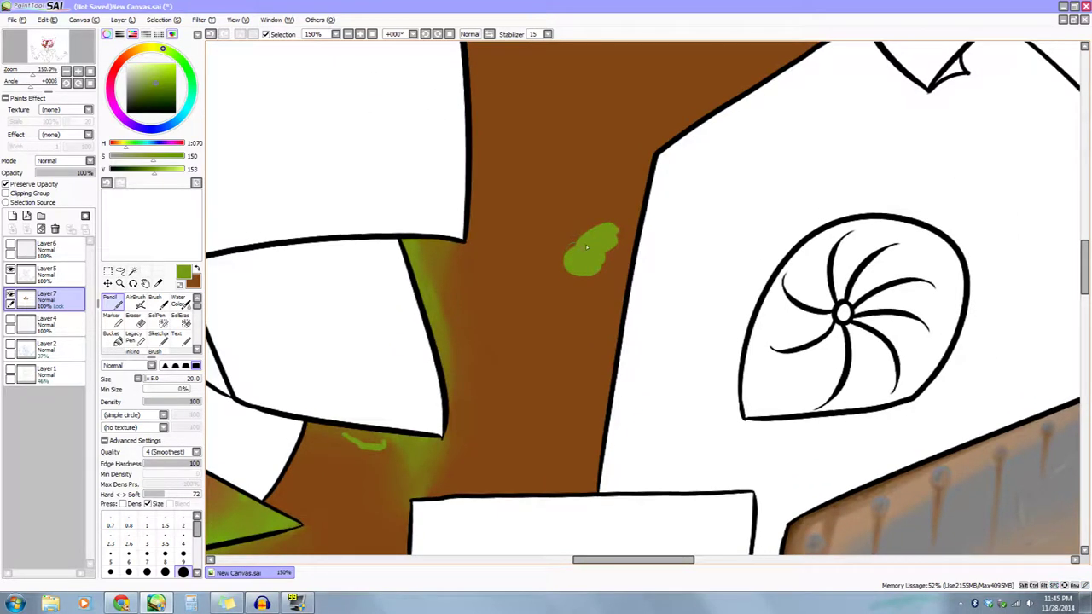
Blend the green blob on the central face strip into the brown with the Brush.
key(x)
key(b)
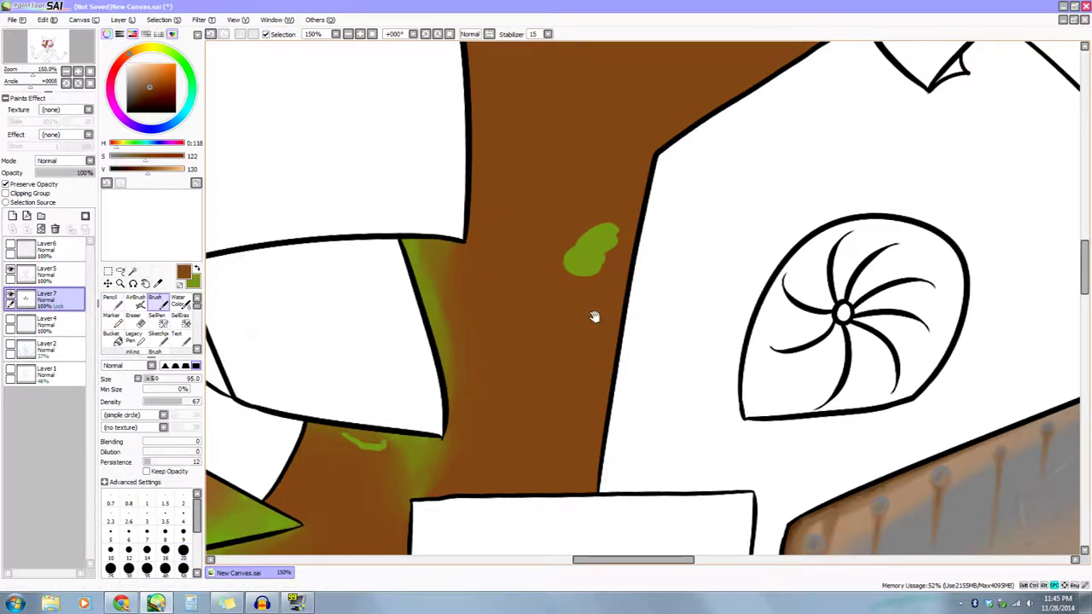
mouse_move(594, 262)
mouse_down()
mouse_move(631, 256)
mouse_move(596, 272)
mouse_up()
key(x)
drag(580, 370, 577, 408)
drag(628, 288, 632, 300)
key(x)
key(x)
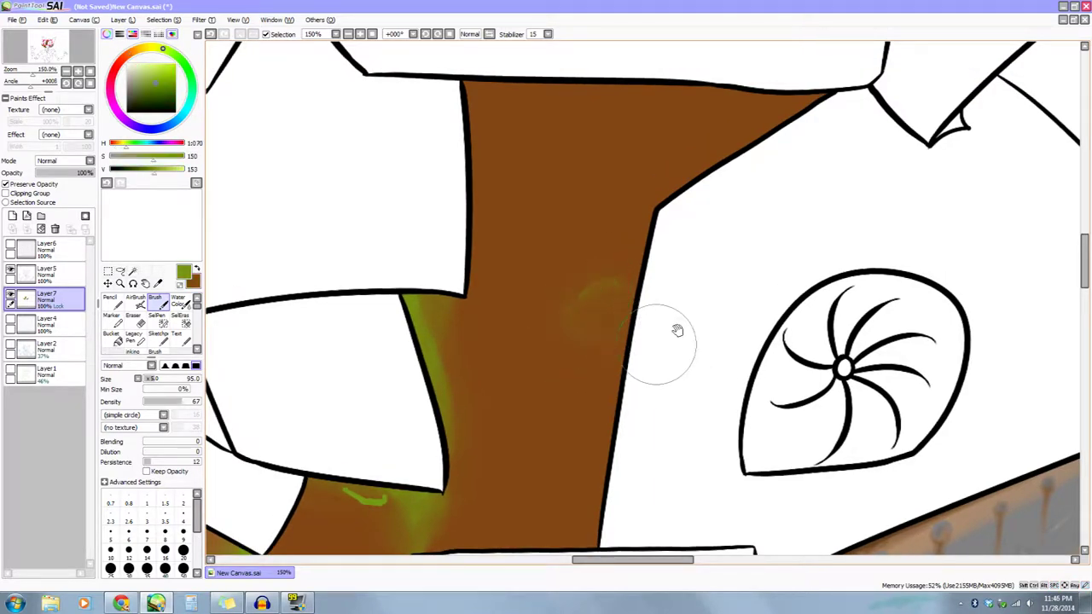
Brush green moss around the top edges of the central face strip and at its base above the muzzle.
scroll(640, 290, down, 5)
mouse_move(620, 345)
mouse_down()
mouse_move(592, 366)
mouse_move(629, 349)
mouse_move(631, 260)
mouse_up()
mouse_move(539, 404)
mouse_down()
mouse_move(563, 399)
mouse_move(528, 391)
mouse_move(601, 359)
mouse_up()
drag(653, 221, 653, 438)
mouse_move(475, 131)
mouse_down()
mouse_move(472, 183)
mouse_move(479, 164)
mouse_move(705, 153)
mouse_move(568, 153)
mouse_move(803, 167)
mouse_move(668, 249)
mouse_move(706, 174)
mouse_move(506, 162)
mouse_move(495, 197)
mouse_up()
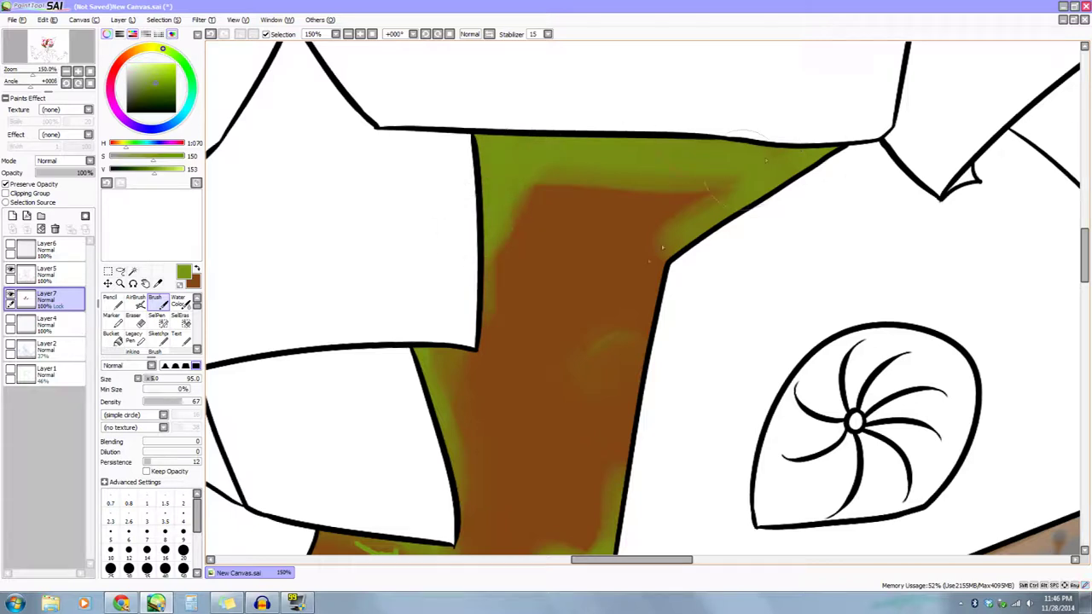
Soften the green along the strip's top edges and around the eye panel with brown Brush strokes.
key(x)
mouse_move(494, 277)
mouse_down()
mouse_move(546, 171)
mouse_move(521, 145)
mouse_move(648, 152)
mouse_move(707, 174)
mouse_move(631, 162)
mouse_move(597, 171)
mouse_move(768, 192)
mouse_move(671, 197)
mouse_move(655, 175)
mouse_move(512, 189)
mouse_move(490, 220)
mouse_move(690, 148)
mouse_up()
drag(840, 162, 809, 165)
key(space)
drag(709, 282, 696, 172)
drag(678, 225, 719, 305)
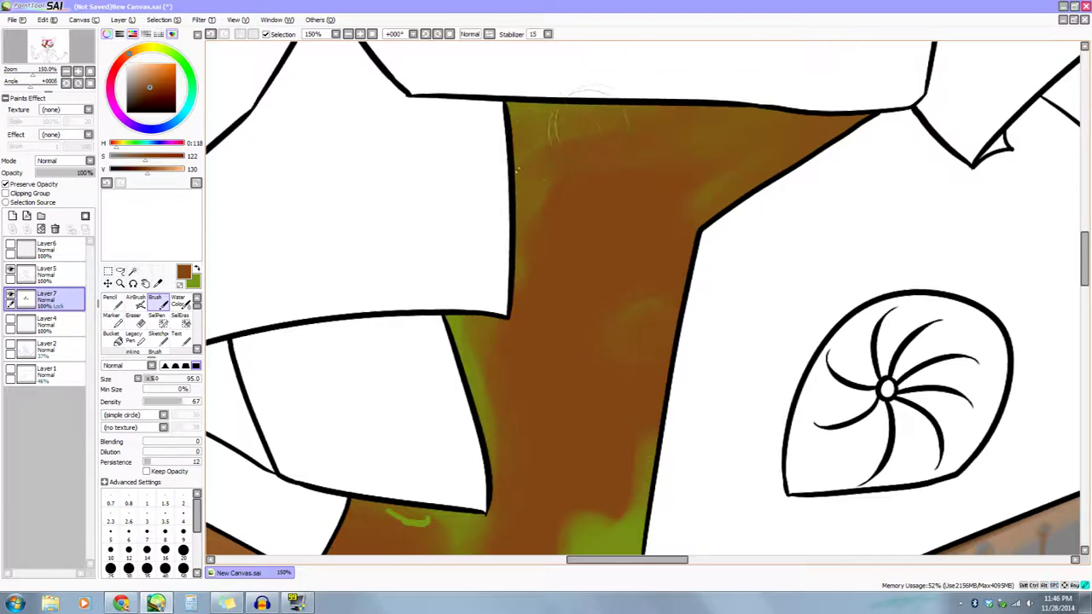
drag(601, 284, 599, 98)
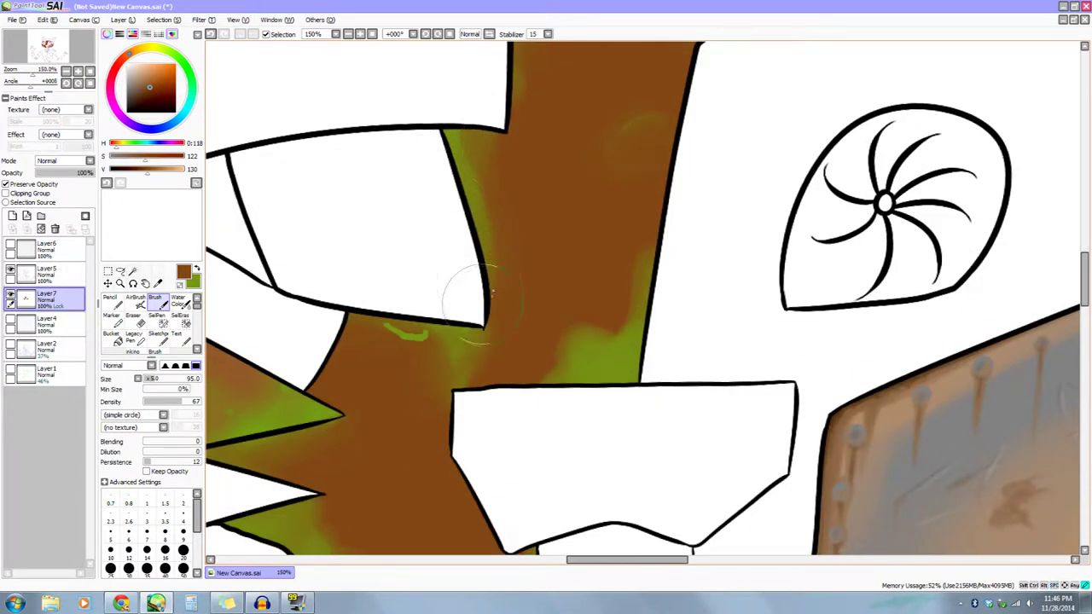
drag(414, 336, 485, 208)
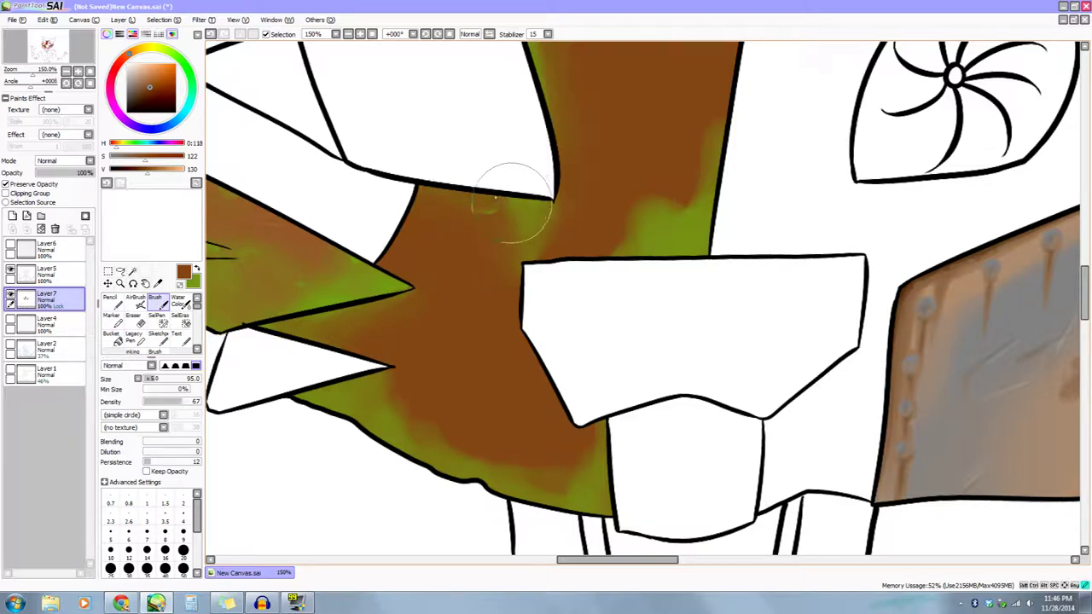
Soften the green along the face's lower edge between the white spike and the muzzle with brown.
scroll(673, 303, down, 3)
drag(673, 302, 701, 238)
mouse_move(620, 294)
mouse_down()
mouse_move(623, 267)
mouse_move(605, 335)
mouse_move(509, 301)
mouse_move(434, 268)
mouse_move(442, 221)
mouse_move(431, 271)
mouse_move(605, 340)
mouse_move(526, 324)
mouse_move(587, 270)
mouse_move(391, 244)
mouse_move(508, 255)
mouse_up()
scroll(508, 254, up, 3)
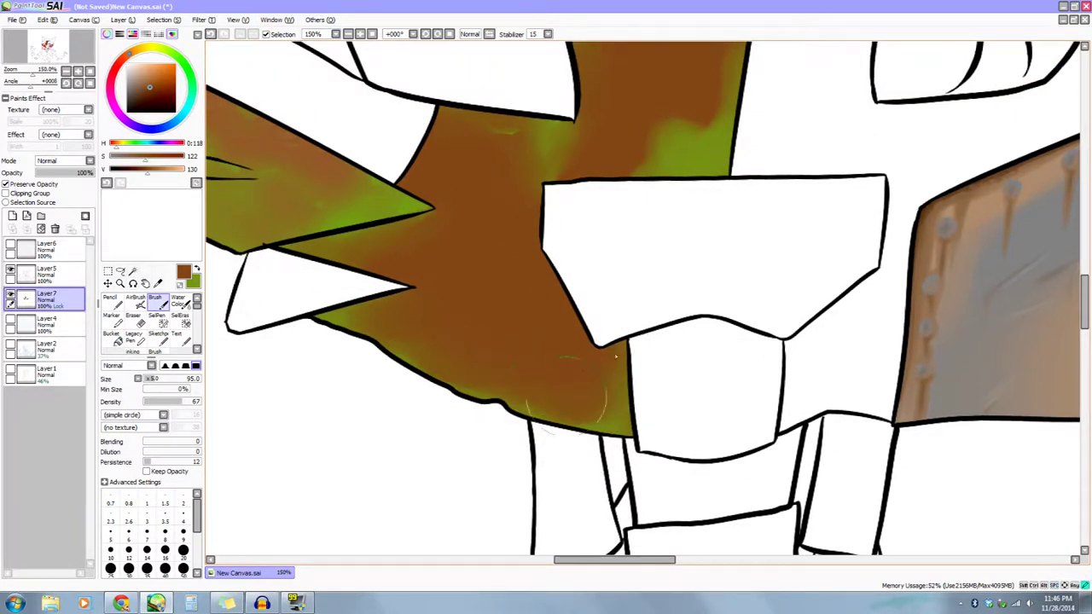
mouse_move(698, 382)
mouse_down()
mouse_move(688, 406)
mouse_move(704, 433)
mouse_up()
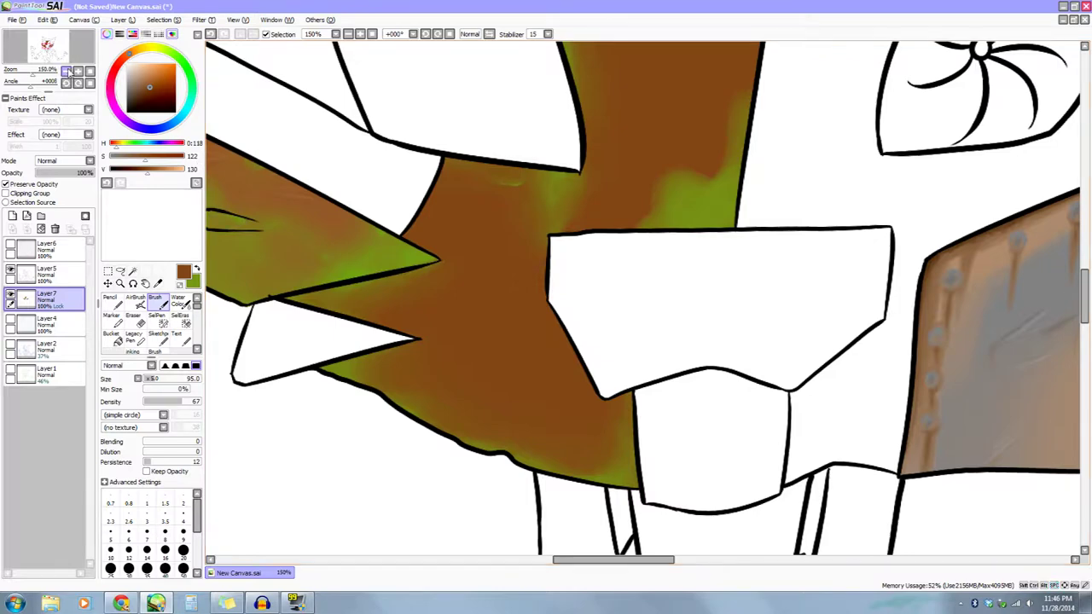
Examine the mossy brown face area in the context of the whole fox drawing.
click(68, 72)
click(68, 72)
click(68, 72)
click(67, 72)
click(68, 72)
drag(627, 489, 585, 417)
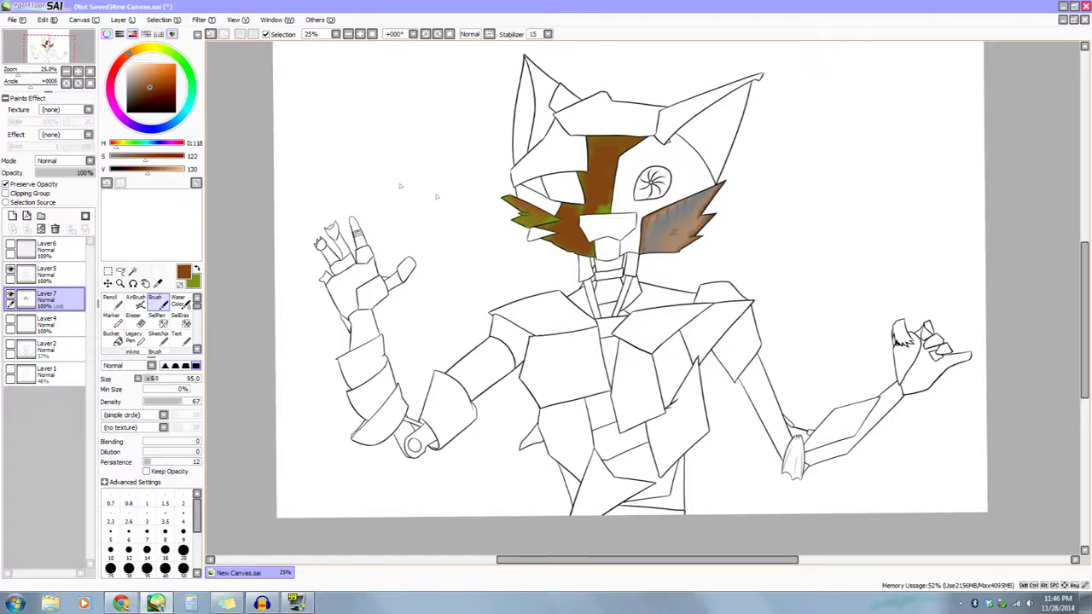
click(78, 73)
click(79, 73)
click(79, 73)
click(79, 73)
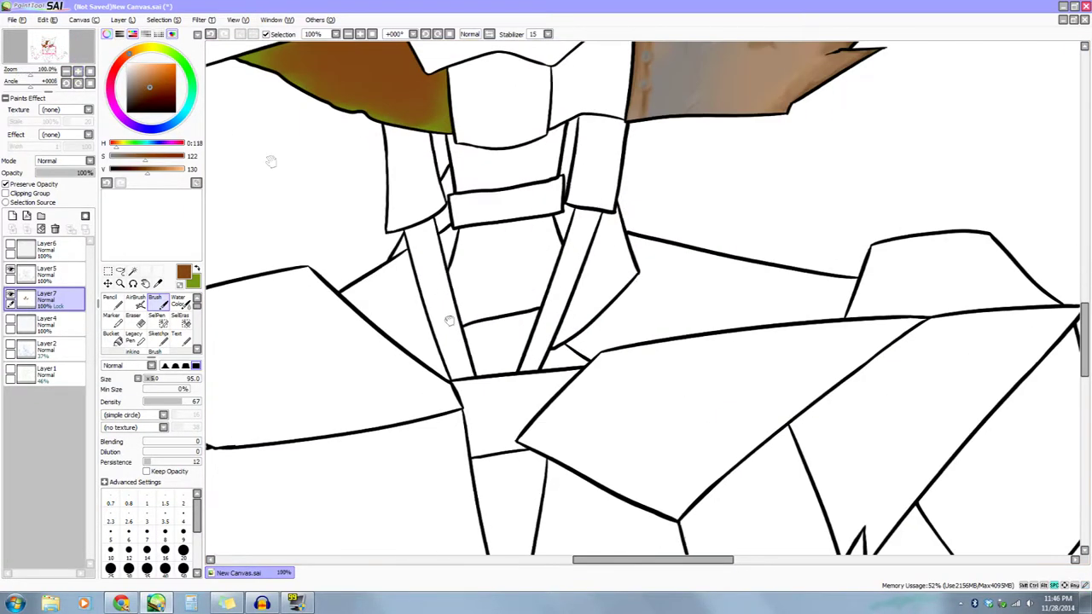
Blend the green patch at the base of the central strip above the muzzle with more brown.
drag(424, 209, 602, 409)
mouse_move(643, 338)
mouse_down()
mouse_move(626, 419)
mouse_move(590, 452)
mouse_up()
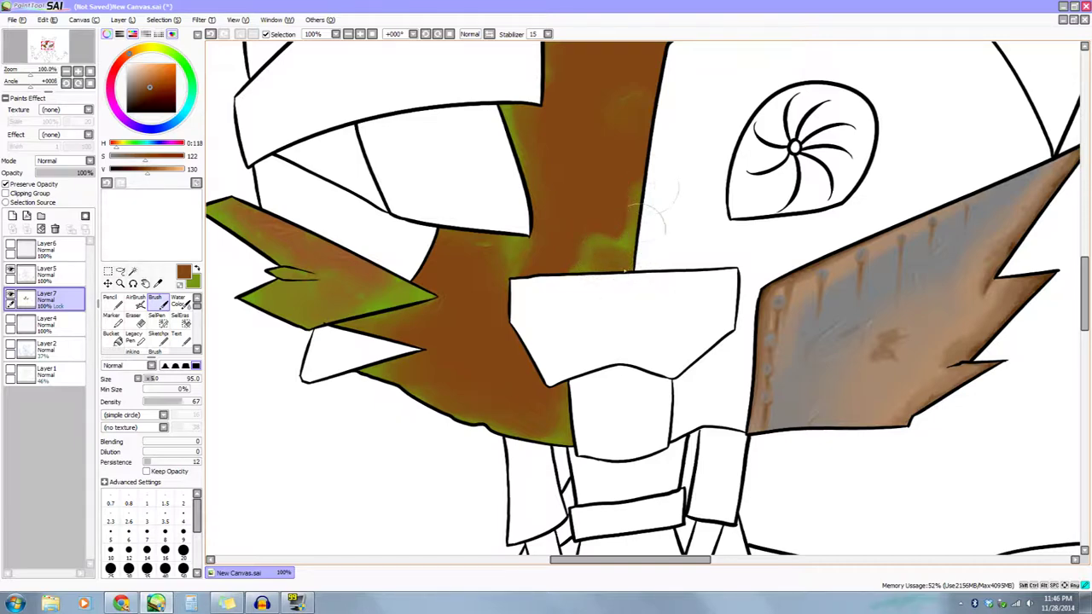
drag(556, 321, 603, 369)
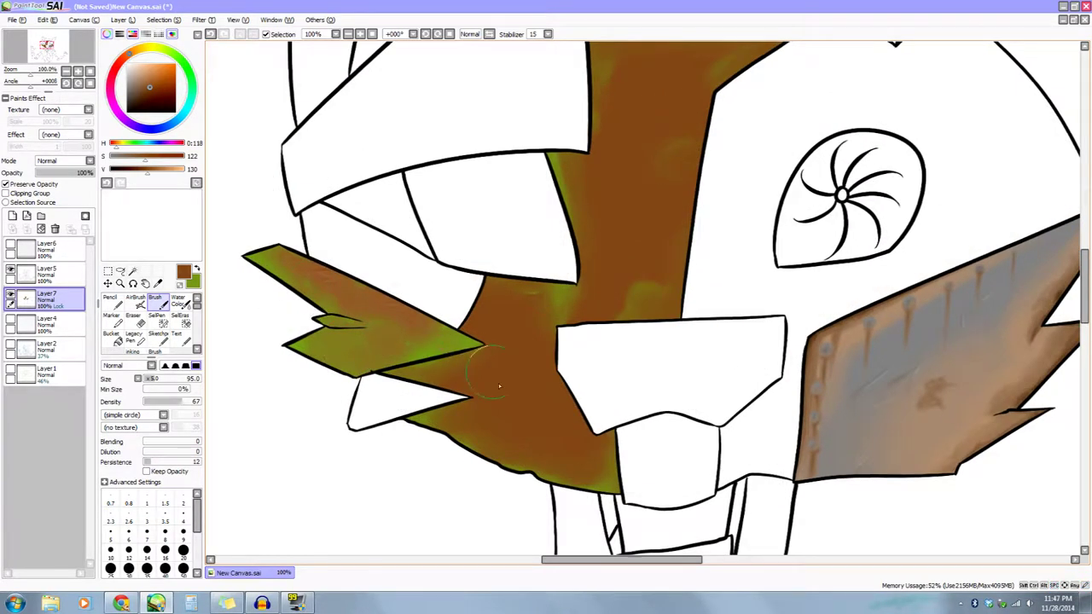
mouse_move(538, 423)
mouse_down()
mouse_move(509, 424)
mouse_move(537, 512)
mouse_up()
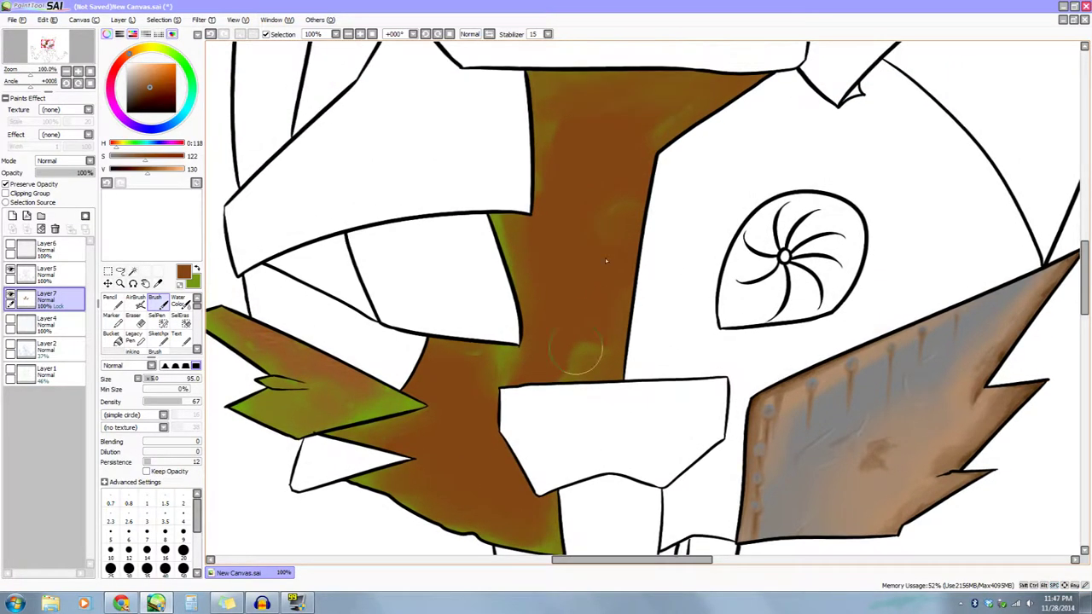
mouse_move(518, 451)
mouse_down()
mouse_move(580, 413)
mouse_move(541, 451)
mouse_move(575, 454)
mouse_up()
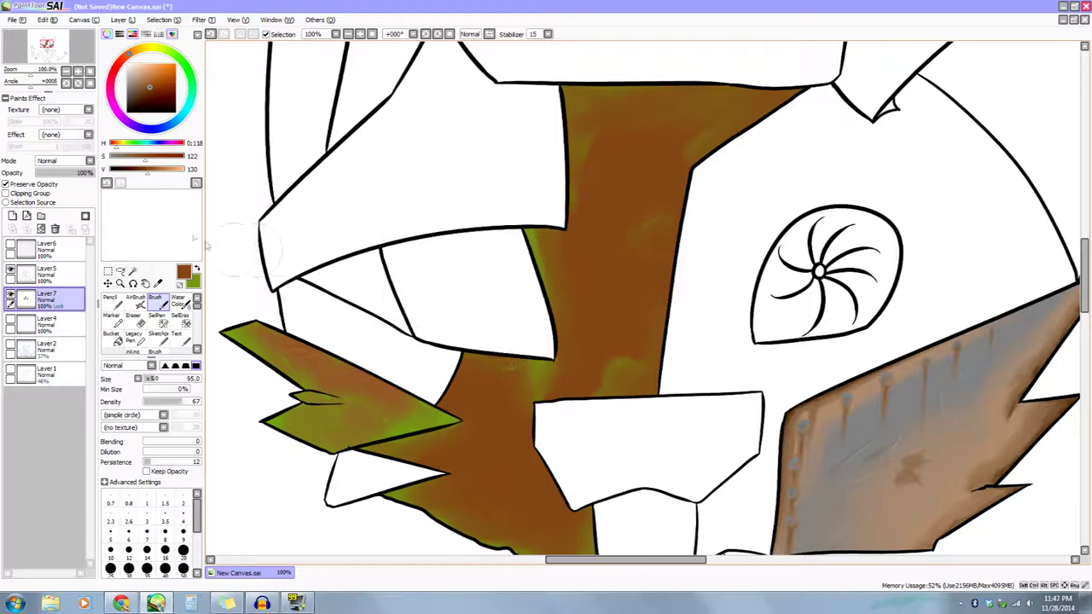
Set the colour's saturation to 0 and paint two grey rivets down the strip's edge beside the eye panel with the Pencil at size 20.
click(79, 73)
click(79, 72)
drag(521, 55, 466, 315)
drag(127, 159, 101, 161)
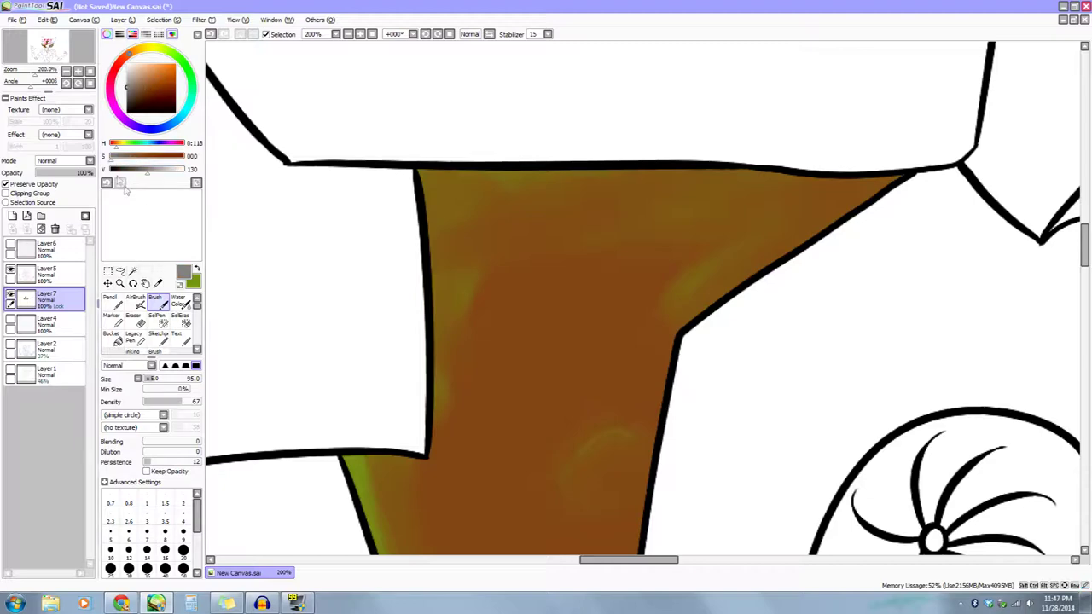
click(113, 304)
drag(480, 224, 434, 120)
click(440, 187)
click(420, 198)
mouse_move(445, 315)
mouse_down()
mouse_move(429, 399)
mouse_move(404, 402)
mouse_up()
drag(585, 312, 486, 307)
Paint four grey rivets along the slanted edge at the top of the central face strip.
mouse_move(684, 191)
mouse_down()
mouse_move(716, 168)
mouse_move(707, 162)
mouse_up()
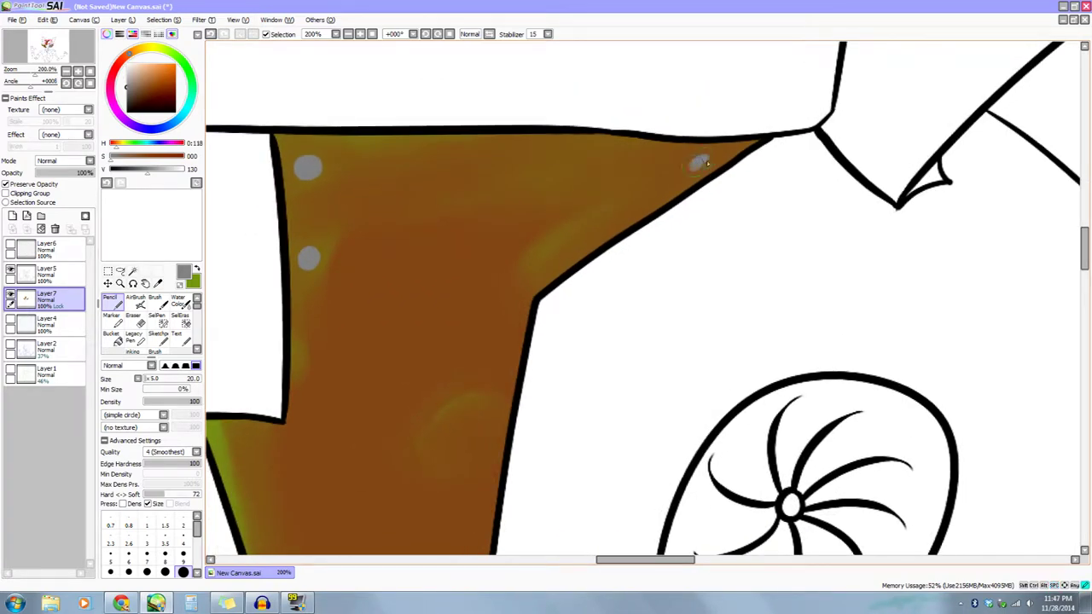
click(645, 190)
drag(606, 224, 616, 209)
click(605, 210)
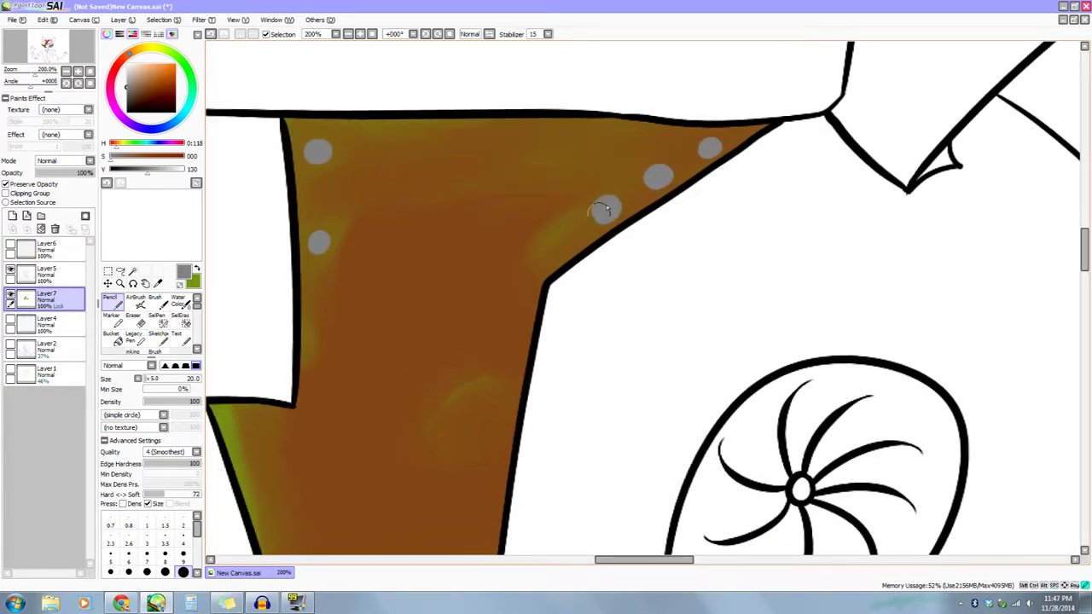
mouse_move(570, 260)
mouse_down()
mouse_move(585, 247)
mouse_move(551, 246)
mouse_move(658, 220)
mouse_move(731, 238)
mouse_move(651, 305)
mouse_move(828, 287)
mouse_move(868, 270)
mouse_up()
click(574, 223)
click(66, 74)
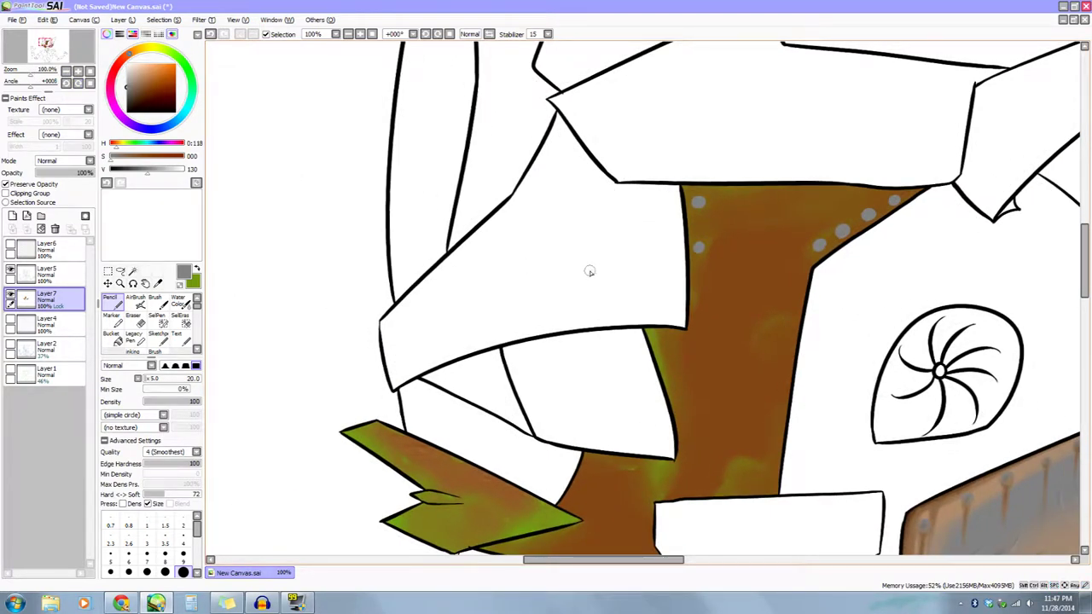
Paint six grey rivets down the long straight edge of the central face strip, from the inner corner to the muzzle.
drag(707, 321, 602, 323)
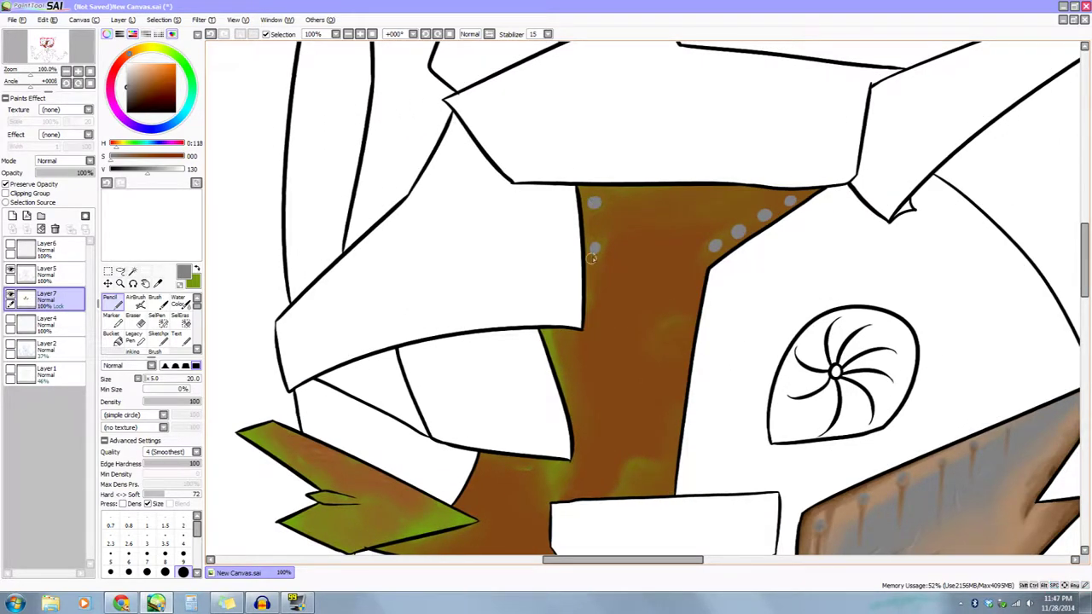
drag(589, 304, 573, 307)
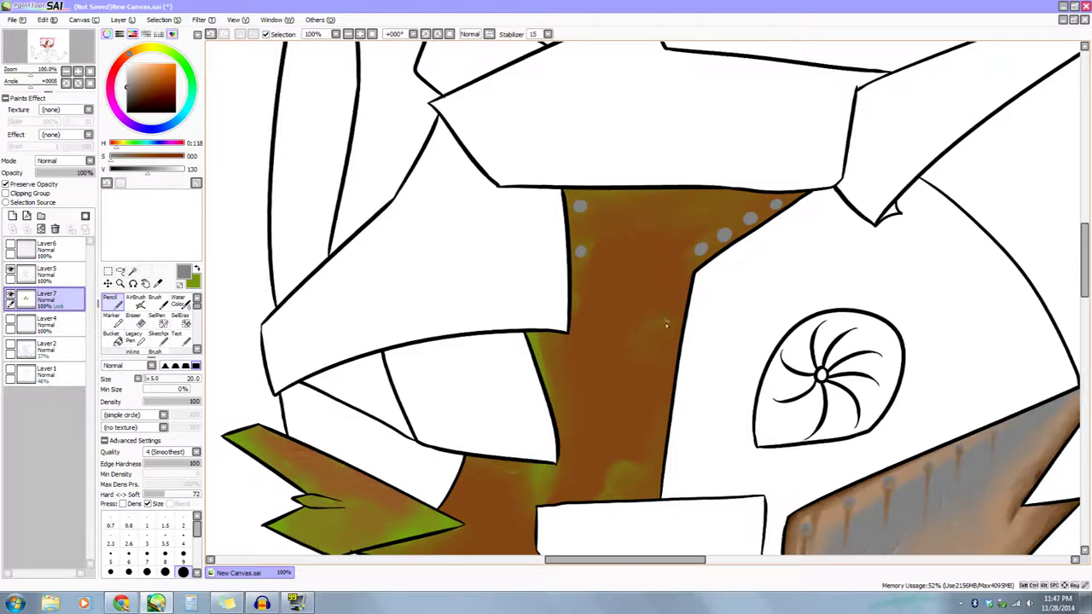
drag(635, 309, 561, 260)
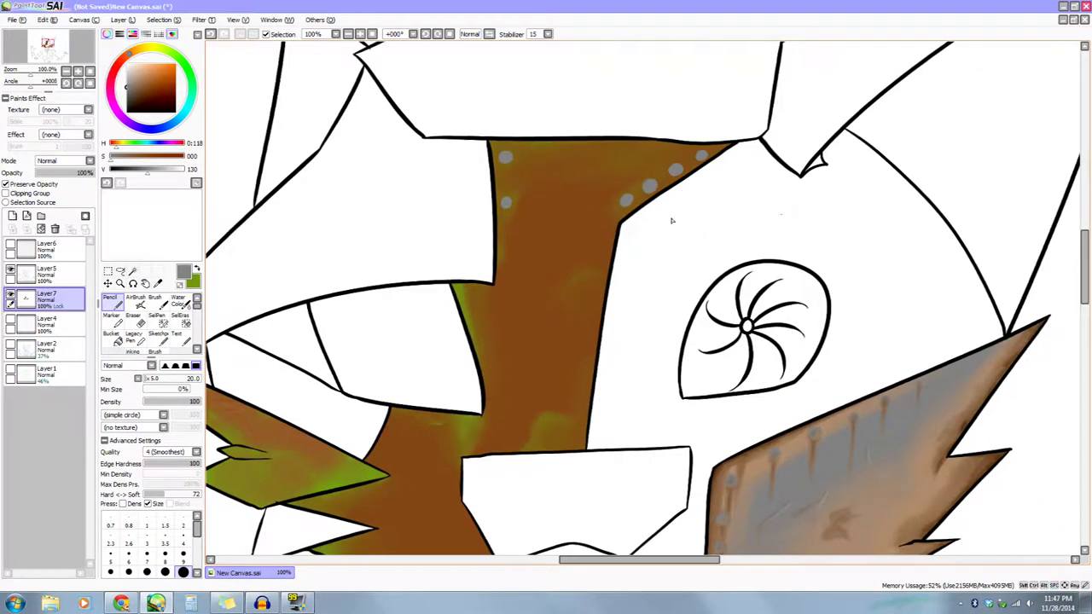
click(603, 236)
key(ctrl+z)
click(603, 238)
scroll(599, 263, down, 1)
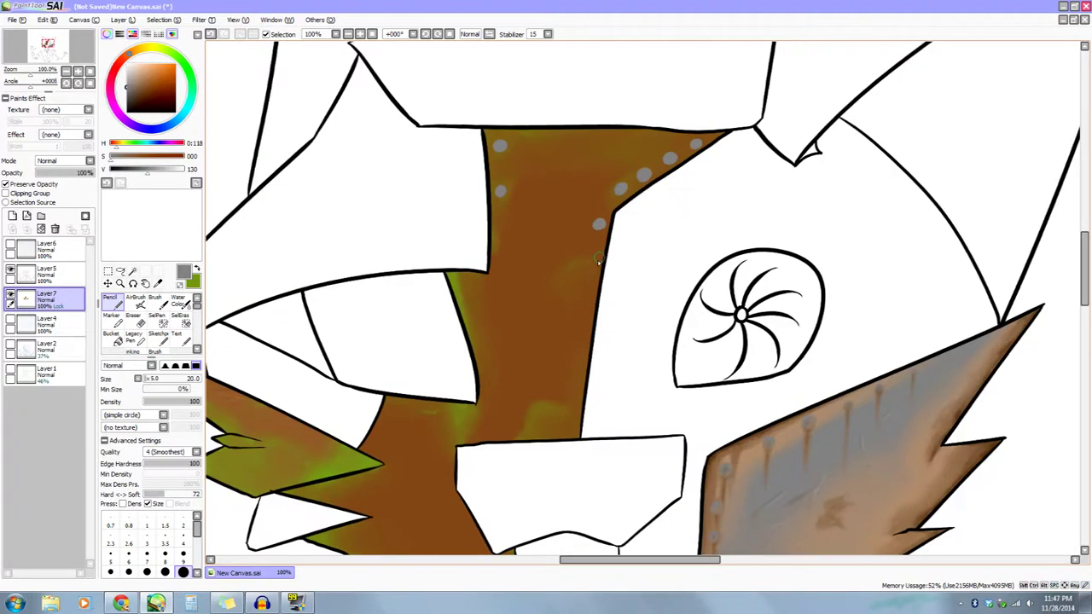
scroll(589, 300, down, 1)
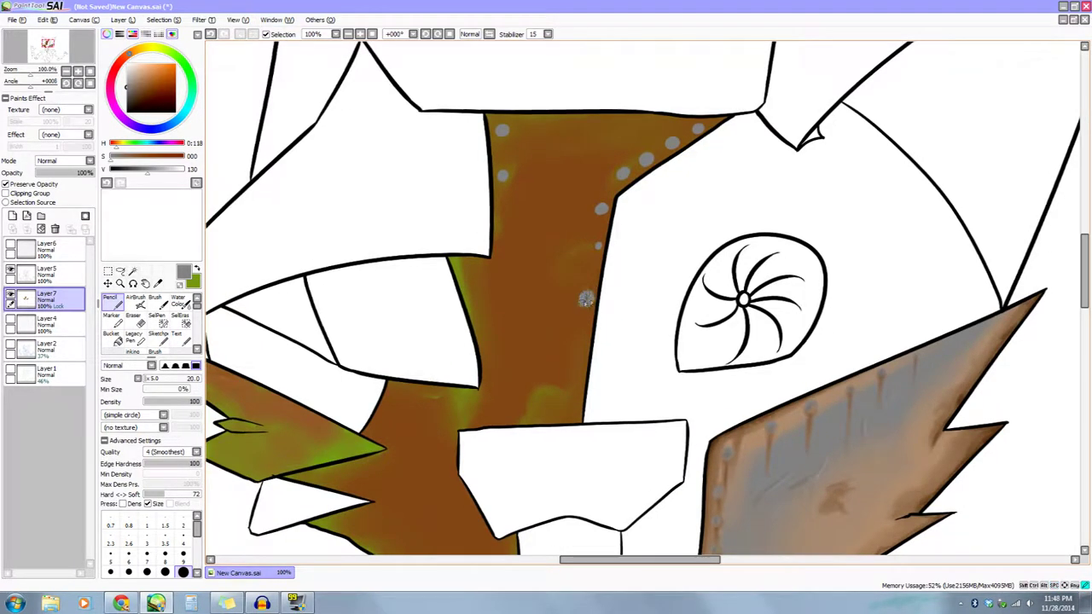
click(586, 300)
scroll(580, 305, down, 2)
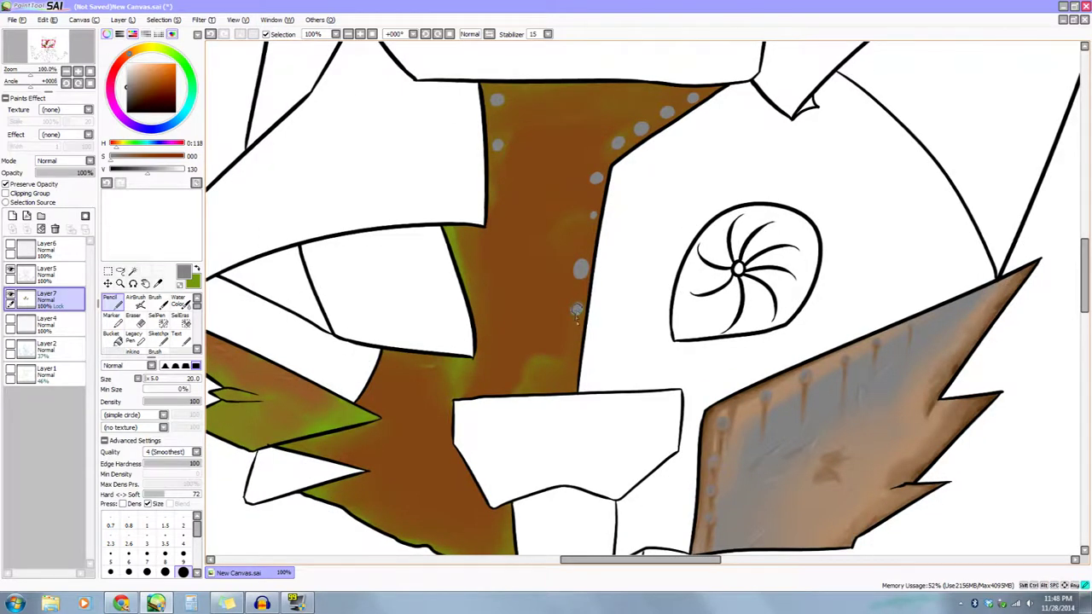
click(573, 343)
scroll(571, 345, down, 2)
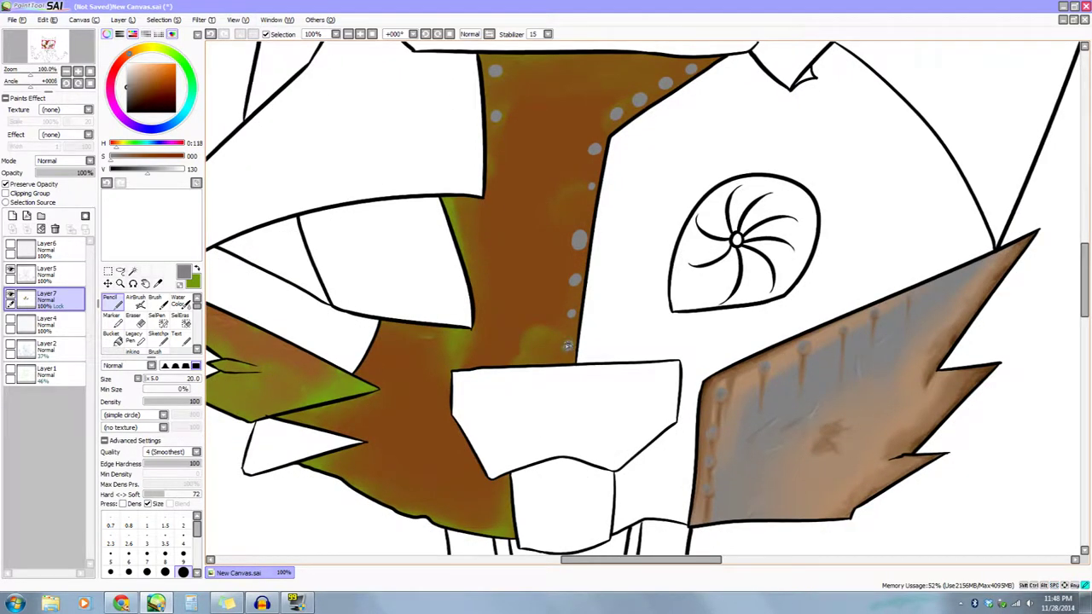
key(ctrl+z)
Paint two grey rivets along the short curved edge of the brown face area above the mossy cheek spike.
drag(566, 445, 604, 400)
drag(421, 306, 482, 328)
click(483, 311)
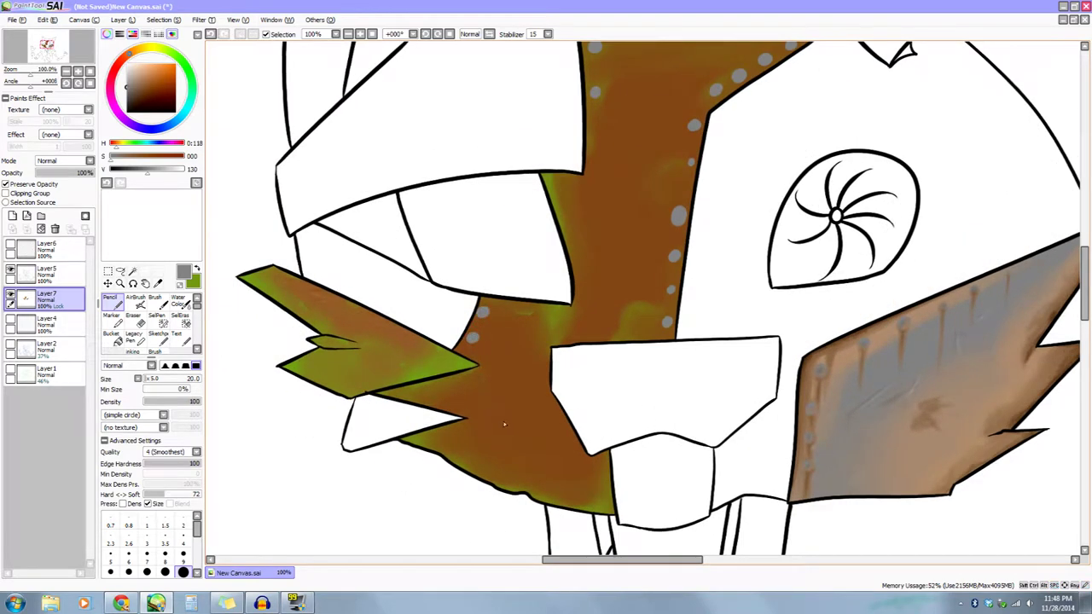
scroll(505, 415, up, 2)
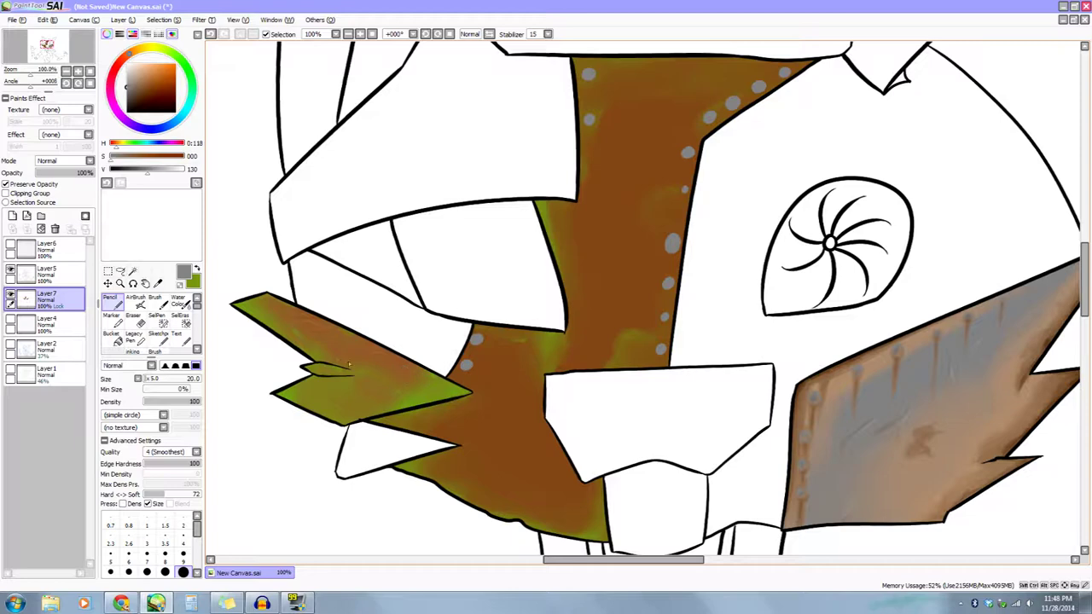
drag(446, 389, 396, 376)
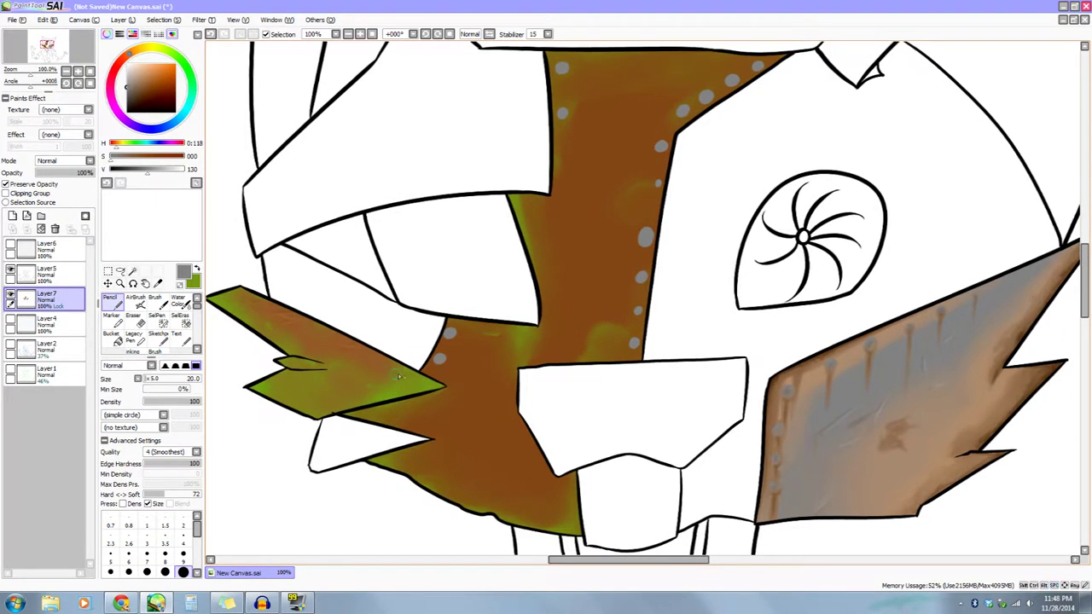
drag(484, 395, 412, 437)
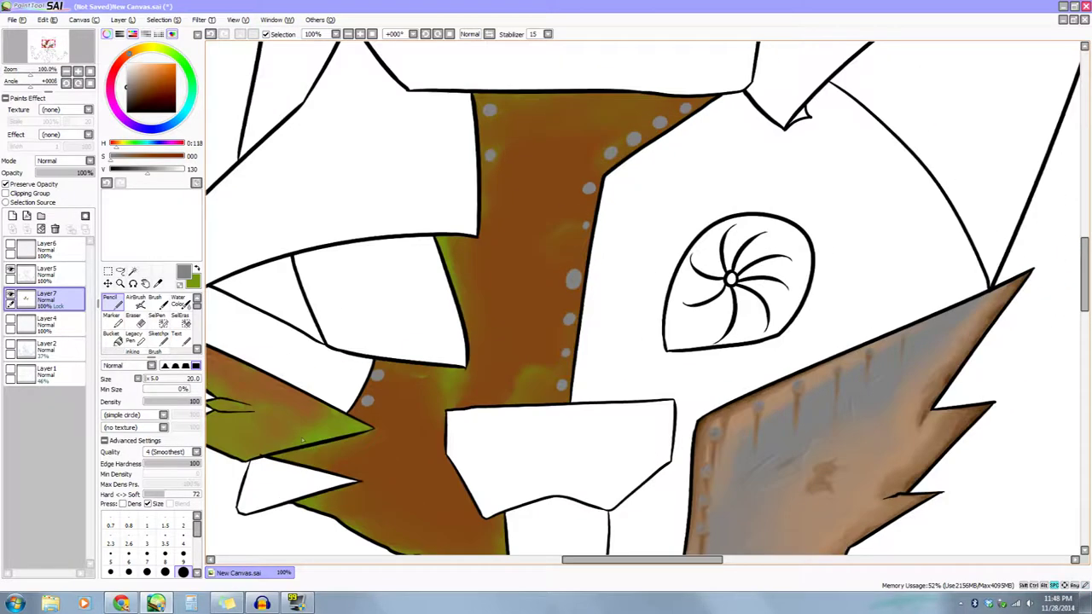
drag(302, 424, 332, 419)
drag(560, 363, 497, 409)
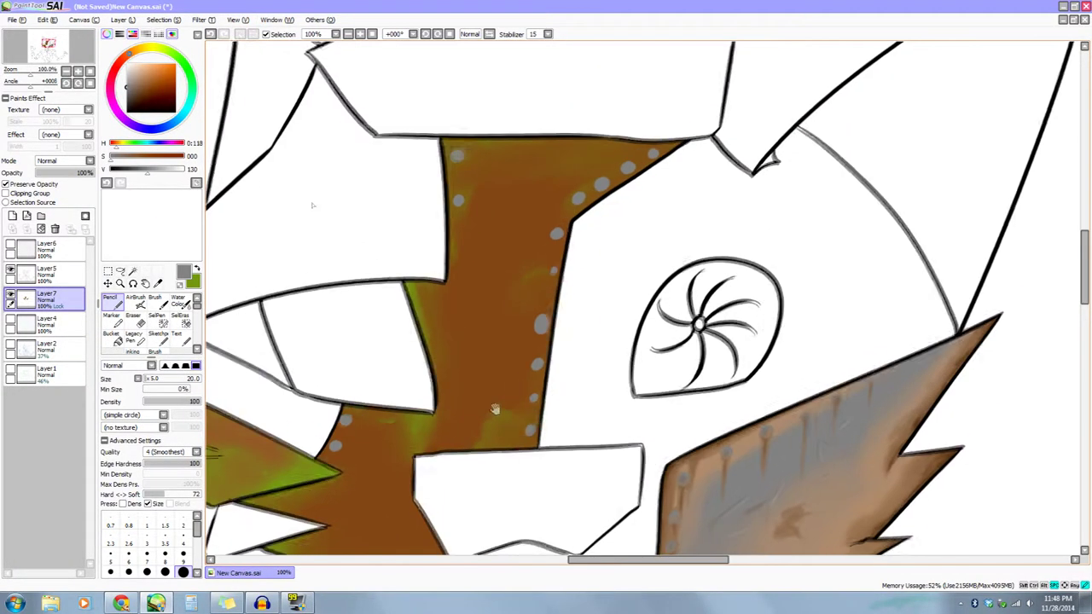
drag(277, 137, 356, 218)
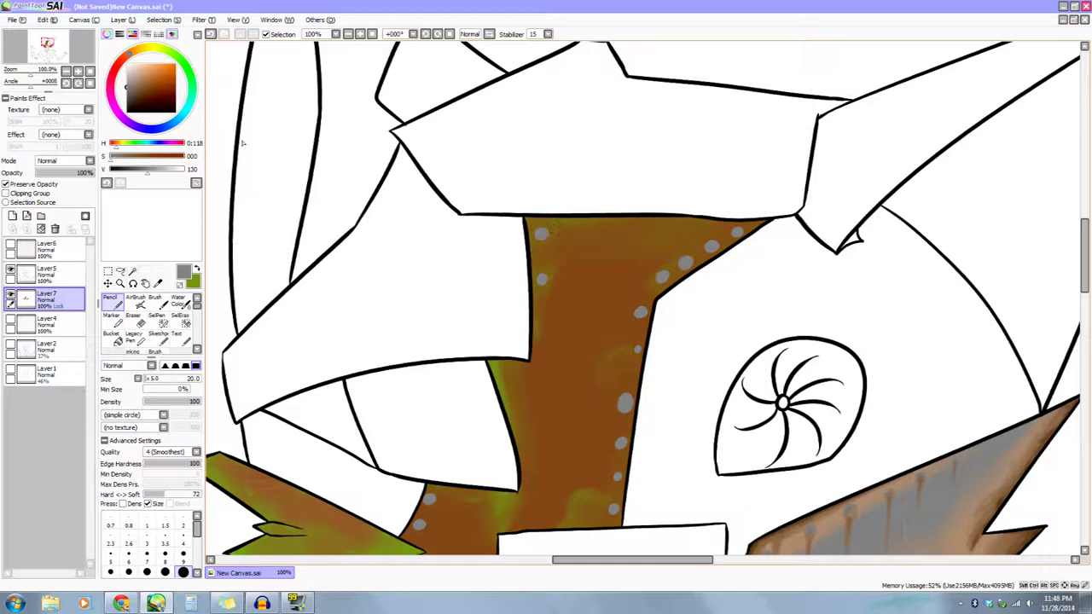
Pick a rusty orange with saturation 234 and value 165 and shade the lower rivet beside the eye panel using the Brush at size 5.
click(79, 73)
click(79, 74)
click(79, 73)
drag(526, 334, 599, 369)
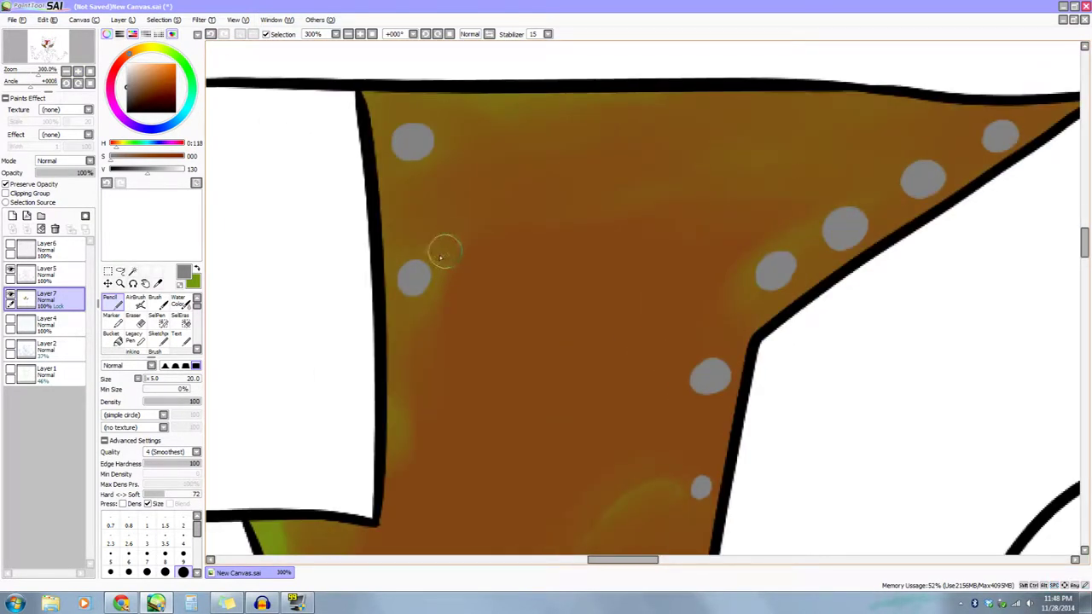
drag(339, 282, 311, 285)
drag(150, 67, 172, 78)
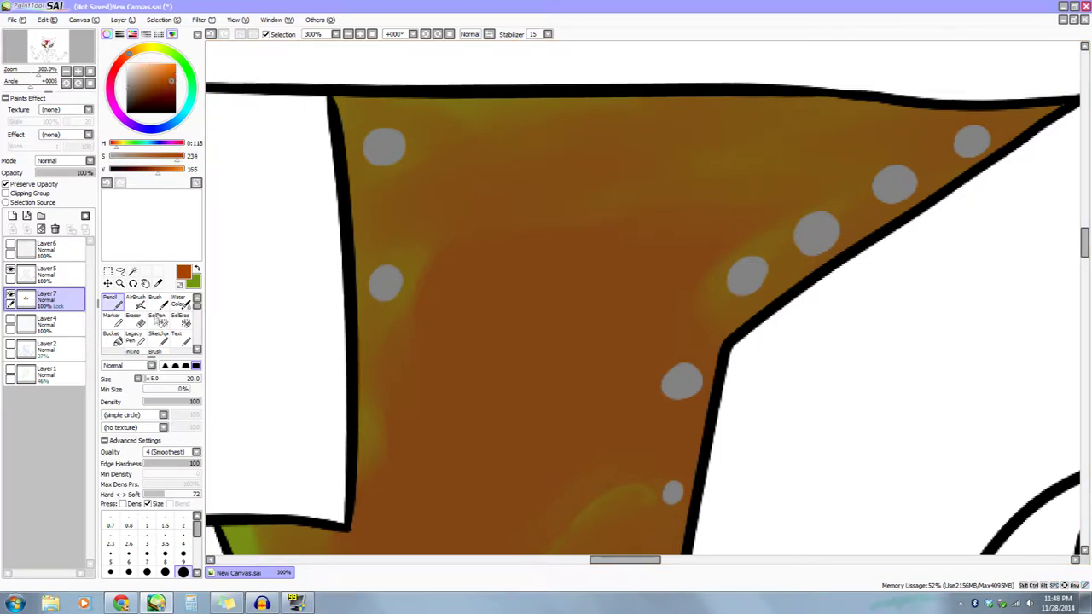
click(156, 303)
drag(347, 312, 384, 313)
drag(149, 379, 145, 380)
drag(417, 294, 415, 279)
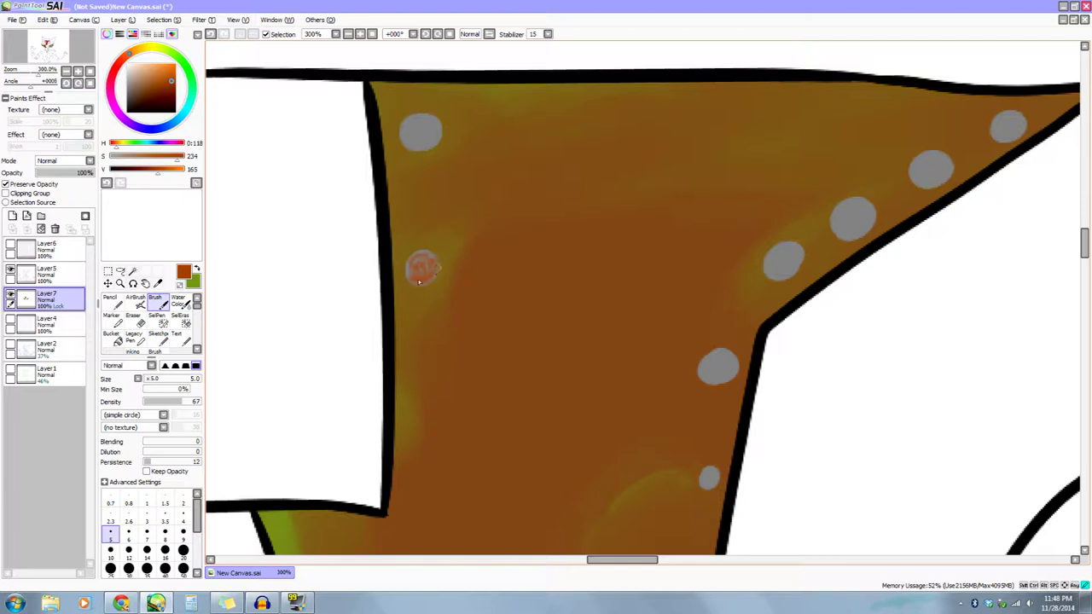
Rust the upper rivet beside the eye panel, enlarging the Brush to size 12, and paint tapering rust drips below both rivets.
drag(441, 300, 465, 386)
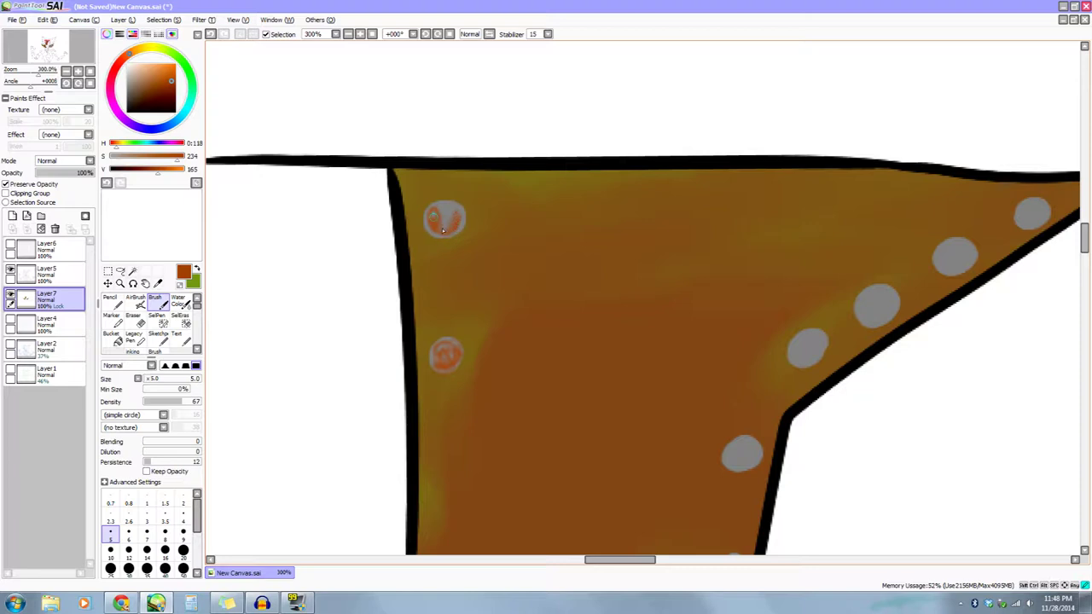
key(bracketright)
key(bracketright)
key(bracketright)
key(bracketright)
key(bracketright)
key(bracketright)
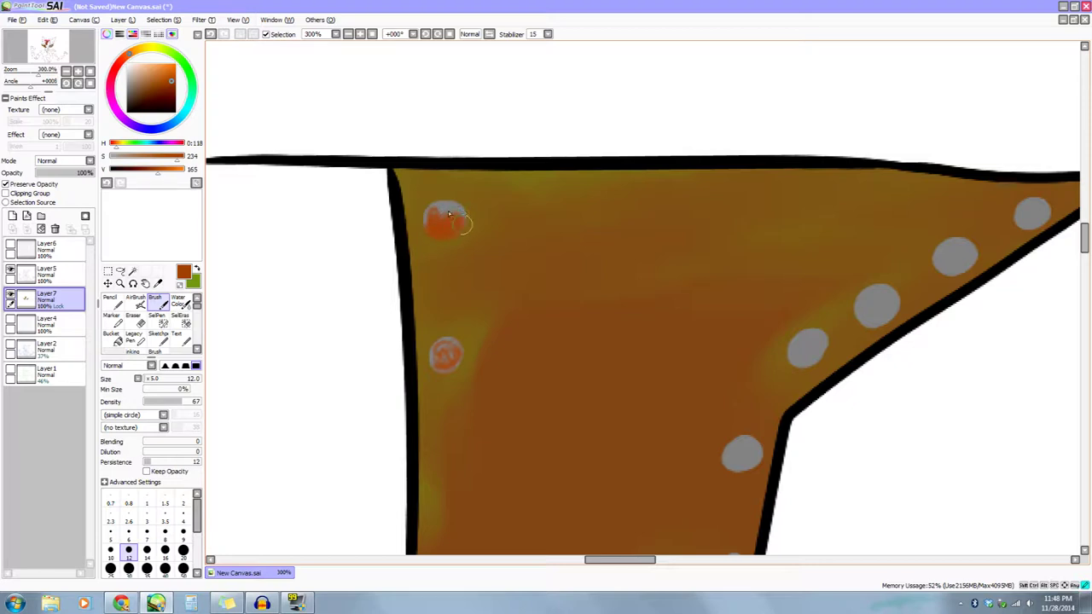
scroll(443, 224, down, 1)
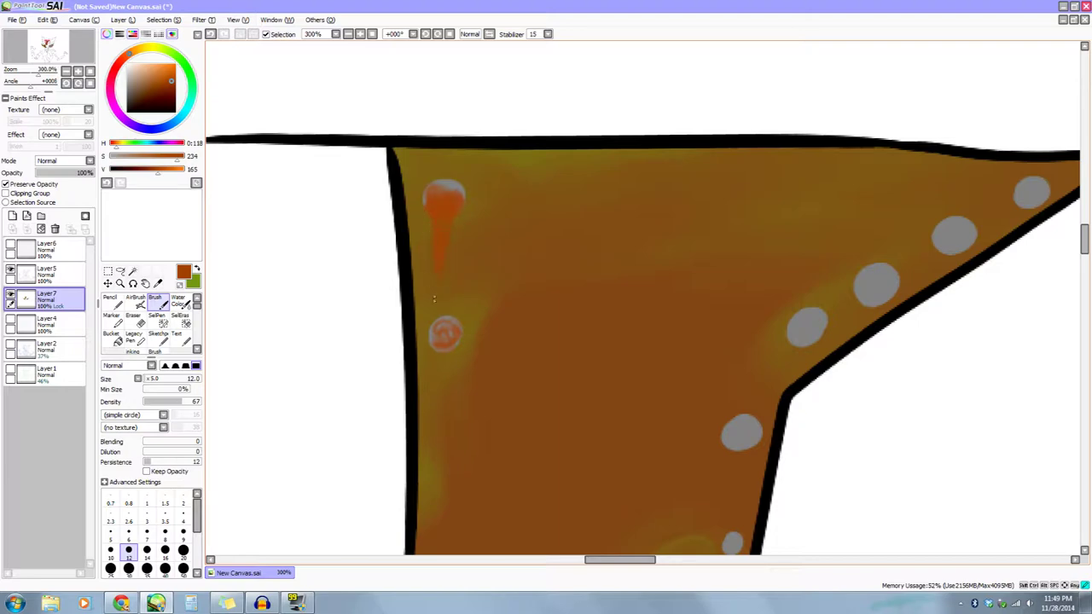
drag(446, 329, 422, 227)
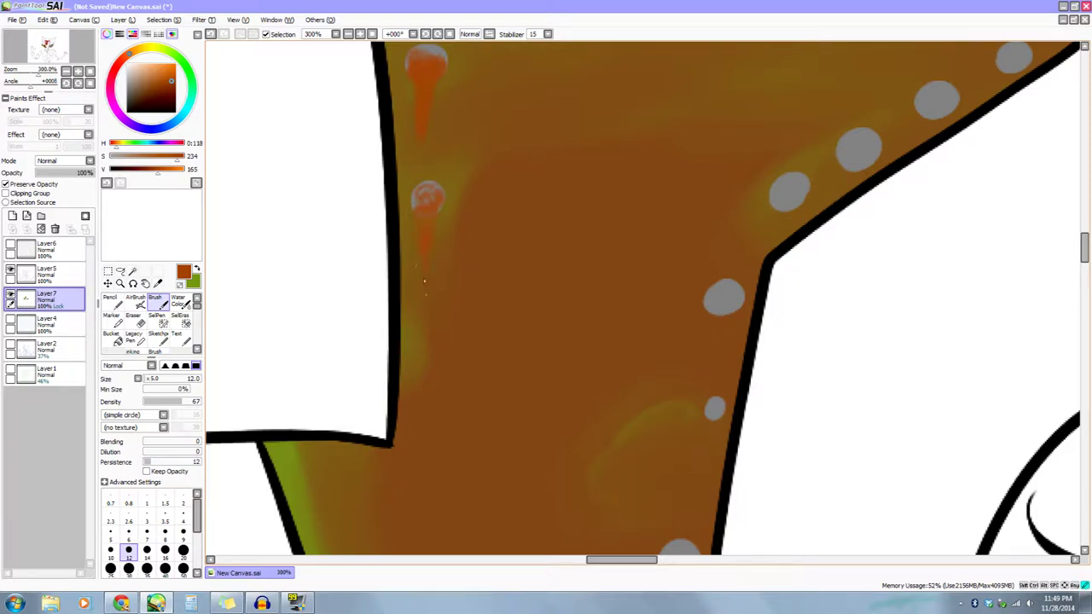
drag(596, 370, 587, 410)
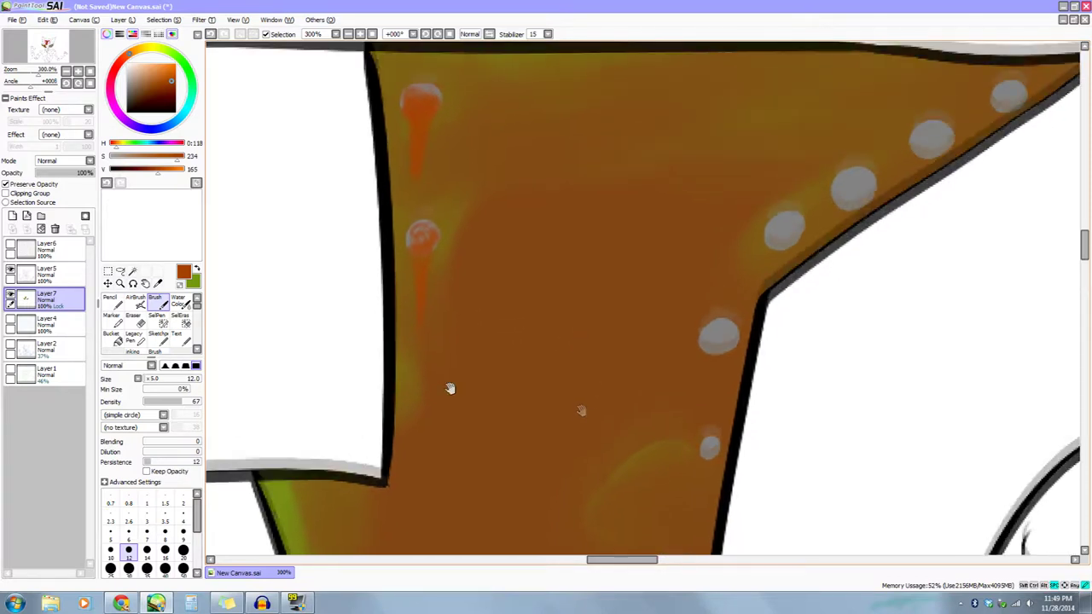
Mix a muted reddish brown with saturation 105 and value 146 and tone down the rust drip of the upper rivet.
drag(446, 329, 386, 331)
key(x)
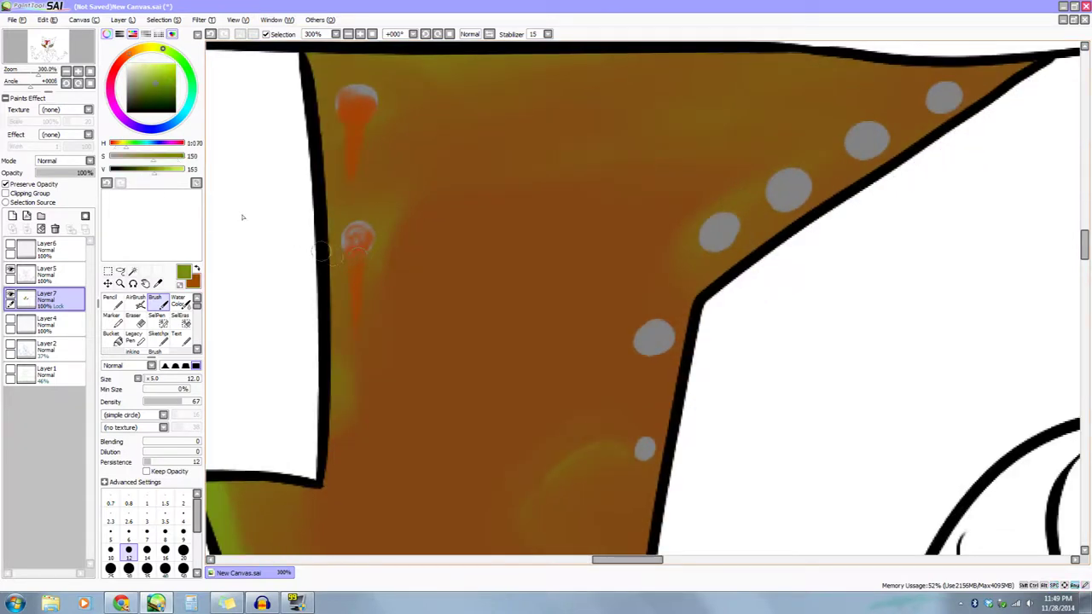
mouse_move(130, 52)
mouse_down()
mouse_move(122, 58)
mouse_move(147, 78)
mouse_up()
drag(381, 255, 418, 309)
mouse_move(405, 190)
mouse_down()
mouse_move(390, 258)
mouse_move(382, 176)
mouse_move(385, 257)
mouse_move(391, 186)
mouse_move(400, 188)
mouse_move(389, 267)
mouse_up()
key(ctrl+z)
key(ctrl+z)
drag(161, 172, 152, 174)
drag(381, 199, 386, 244)
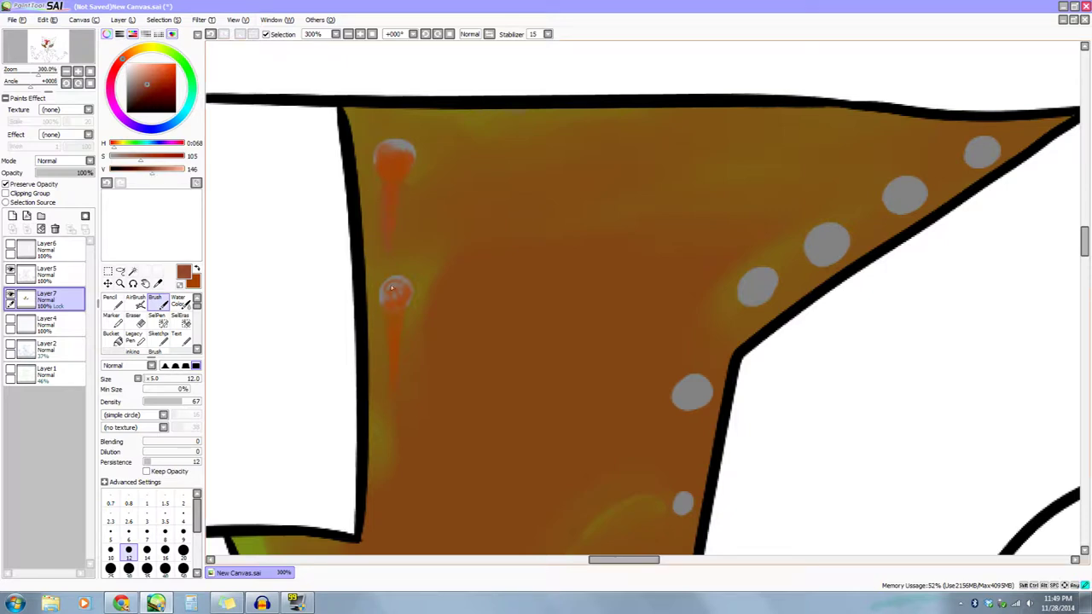
Paint rust and a drip on the top rivet of the strip's long straight edge, alternating the orange and reddish brown.
scroll(366, 295, down, 2)
drag(479, 383, 340, 314)
mouse_move(486, 296)
mouse_down()
mouse_move(495, 287)
mouse_move(475, 305)
mouse_up()
key(x)
mouse_move(493, 241)
mouse_down()
mouse_move(509, 244)
mouse_move(503, 230)
mouse_move(518, 240)
mouse_up()
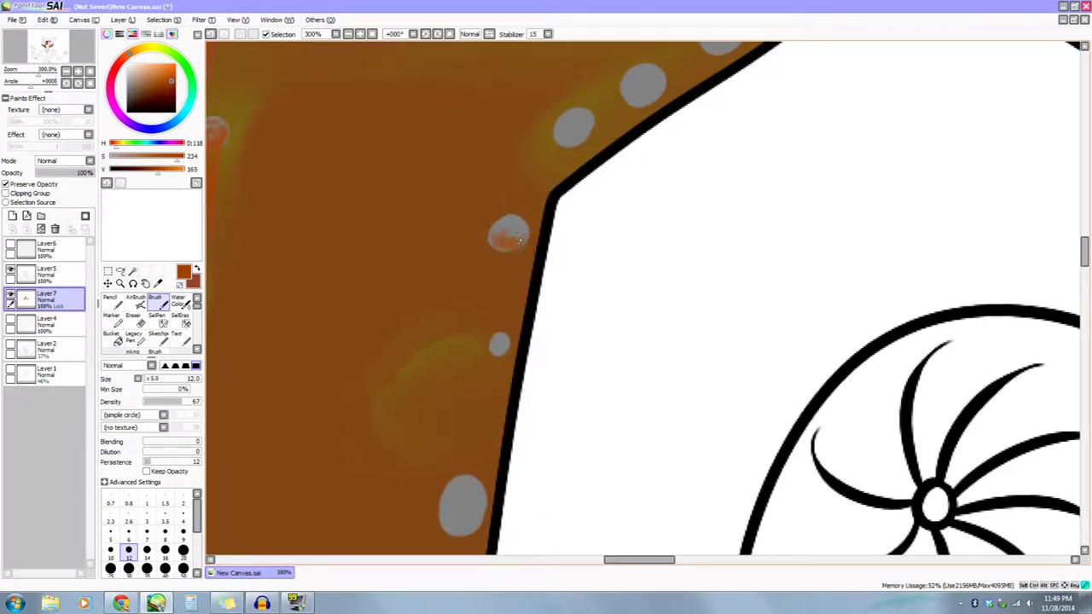
alt+click(495, 248)
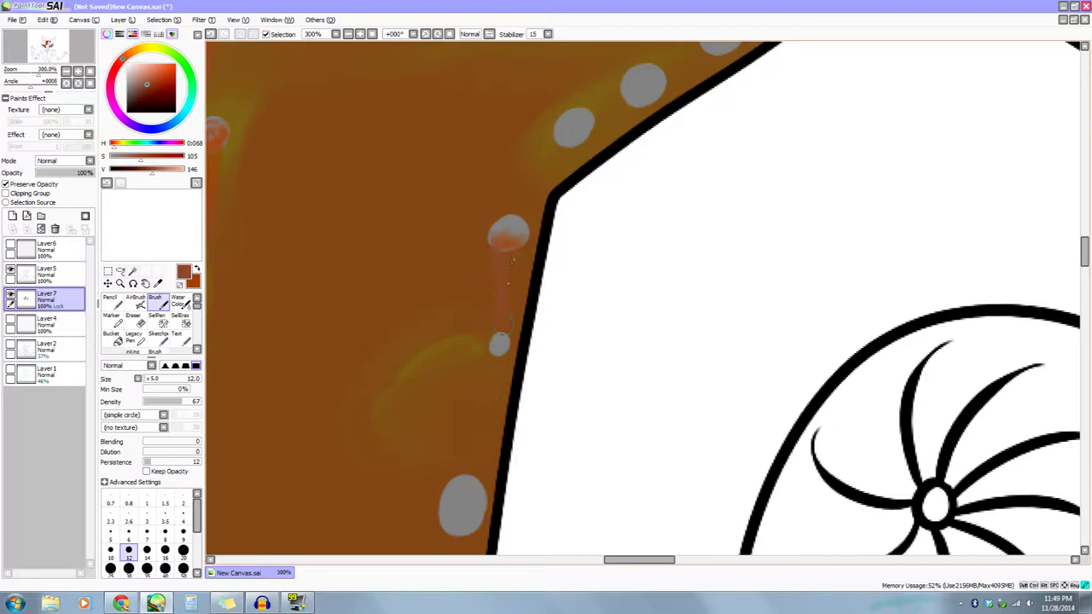
alt+click(510, 259)
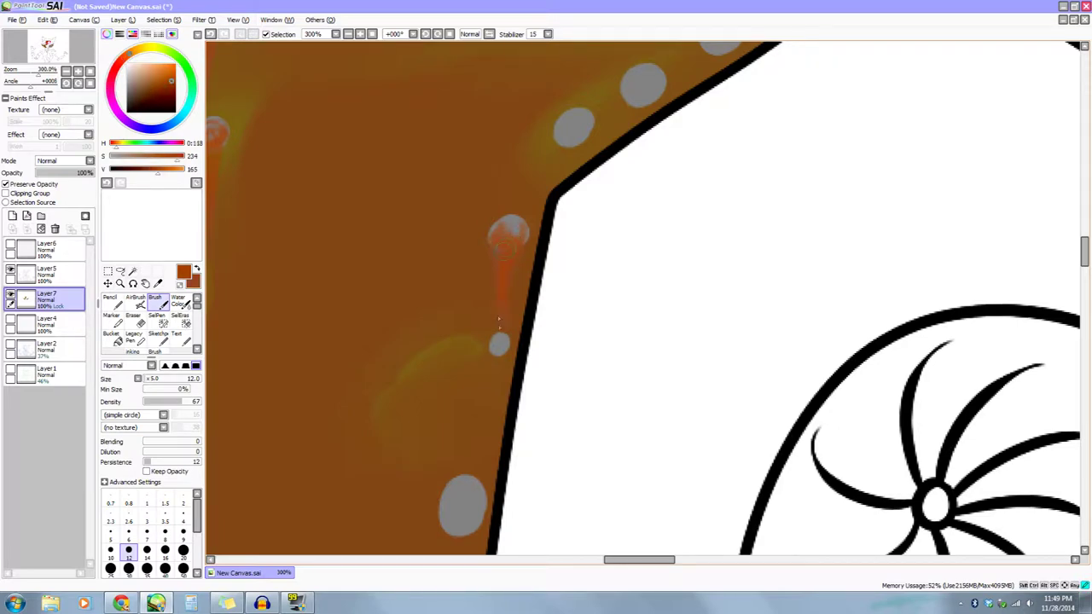
Paint rust and drips on the small rivet and the large oval rivet further down the same edge in both rust colours.
drag(503, 344, 479, 213)
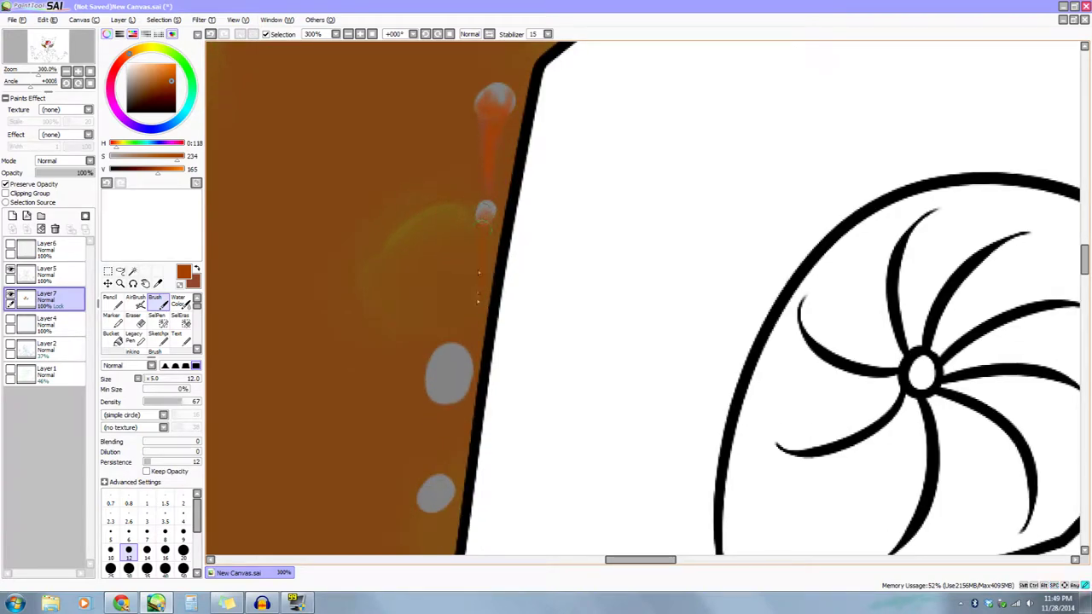
mouse_move(449, 372)
mouse_down()
mouse_move(461, 224)
mouse_move(452, 238)
mouse_move(478, 244)
mouse_move(472, 236)
mouse_move(453, 308)
mouse_up()
key(x)
key(x)
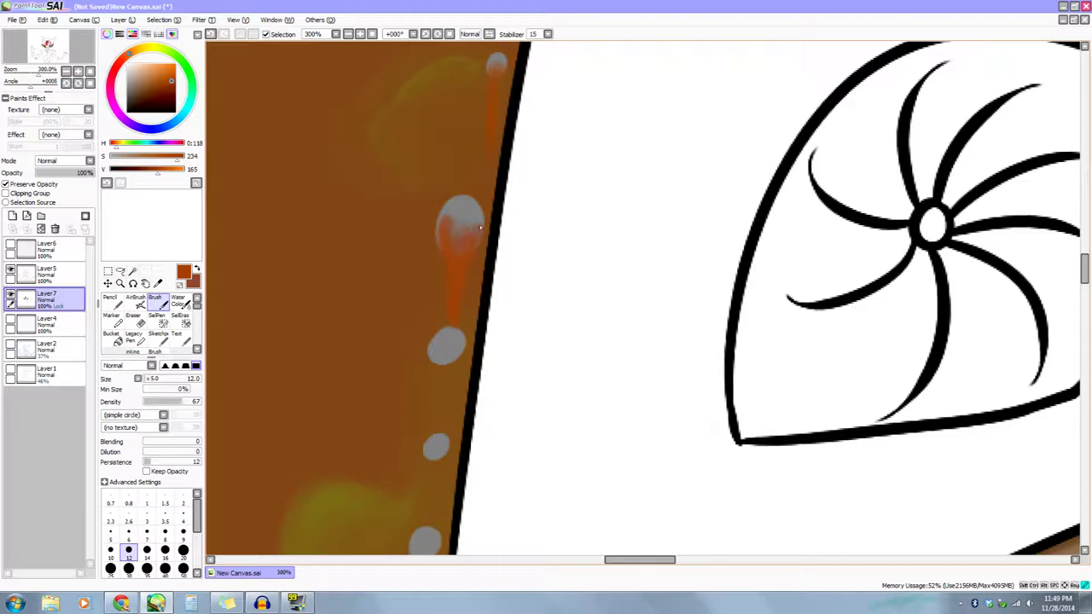
alt+click(449, 260)
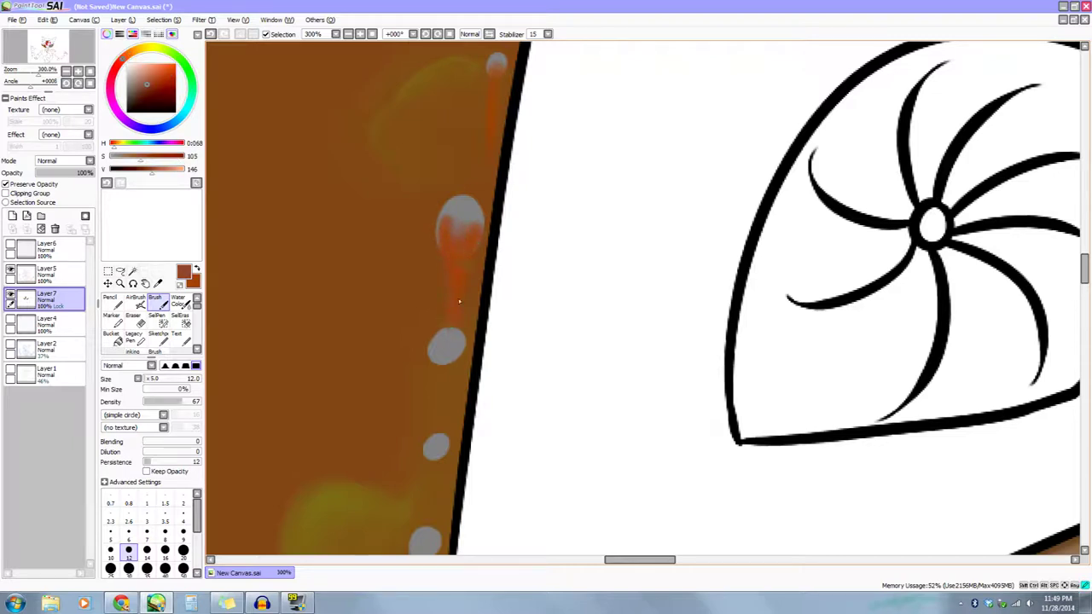
Brush orange rust onto the middle rivets of the brown face panel's long edge, running a drip down to the next rivet.
scroll(444, 274, down, 2)
drag(455, 256, 448, 270)
key(x)
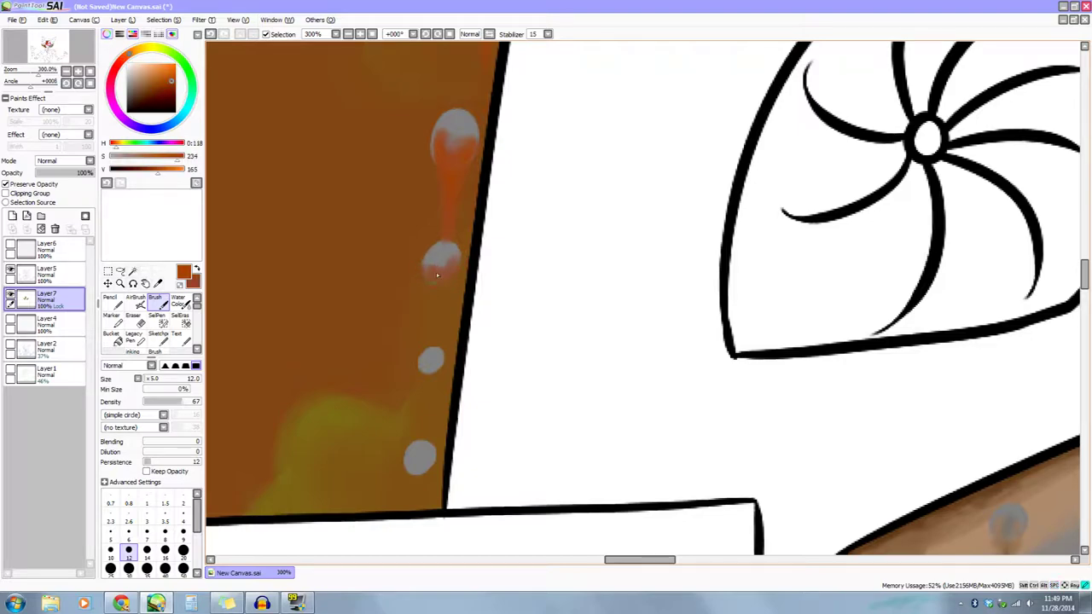
scroll(434, 268, down, 1)
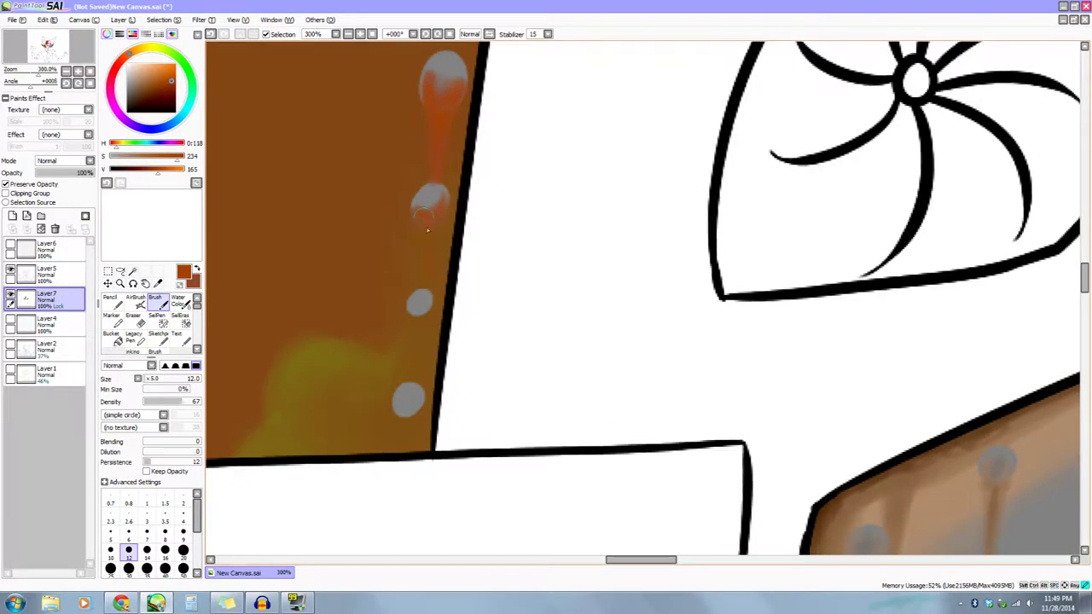
alt+click(442, 213)
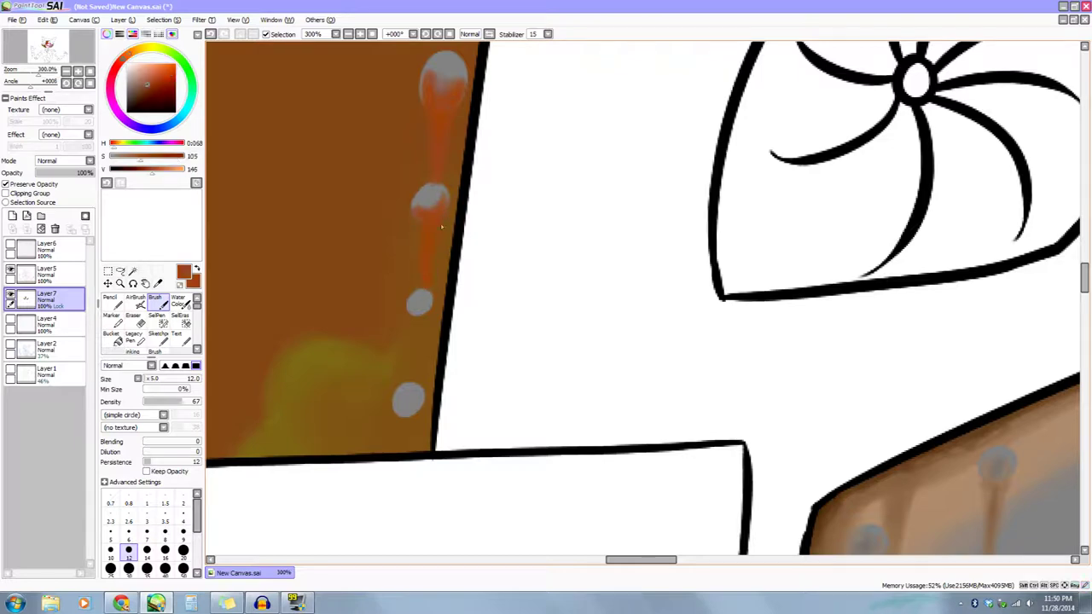
Paint rust shading and short drips on the two lowest rivets along the face panel's long edge.
scroll(419, 302, down, 2)
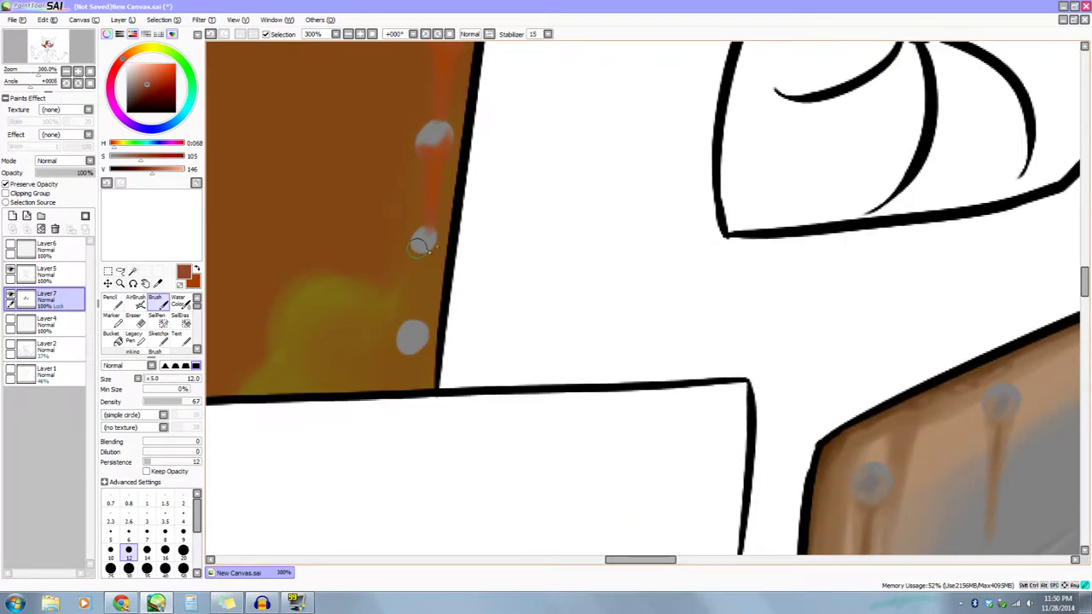
alt+click(421, 250)
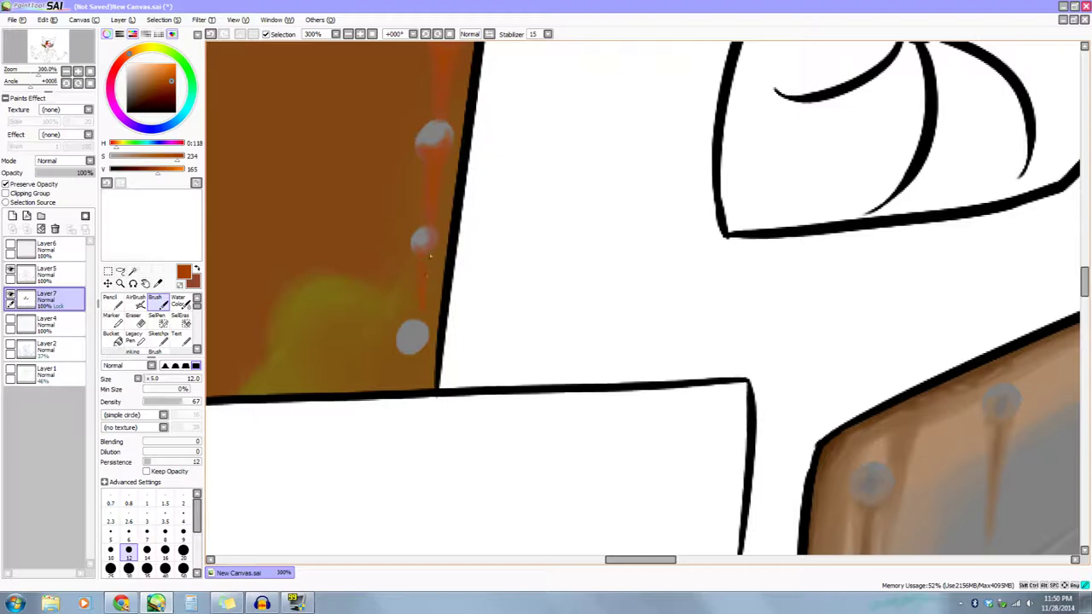
scroll(429, 297, down, 1)
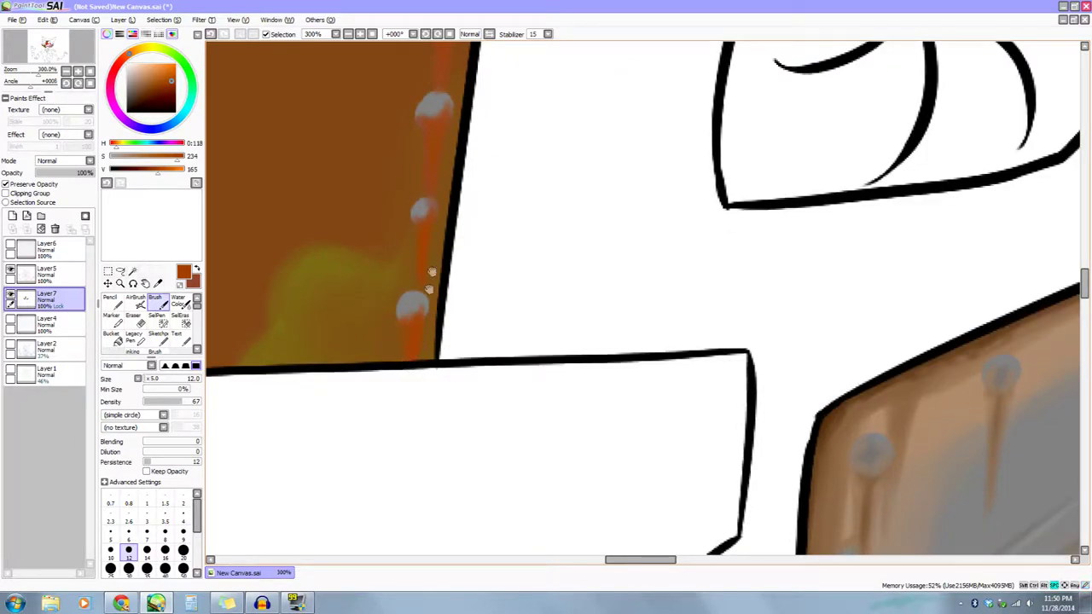
scroll(477, 341, up, 4)
scroll(460, 358, down, 2)
alt+click(424, 385)
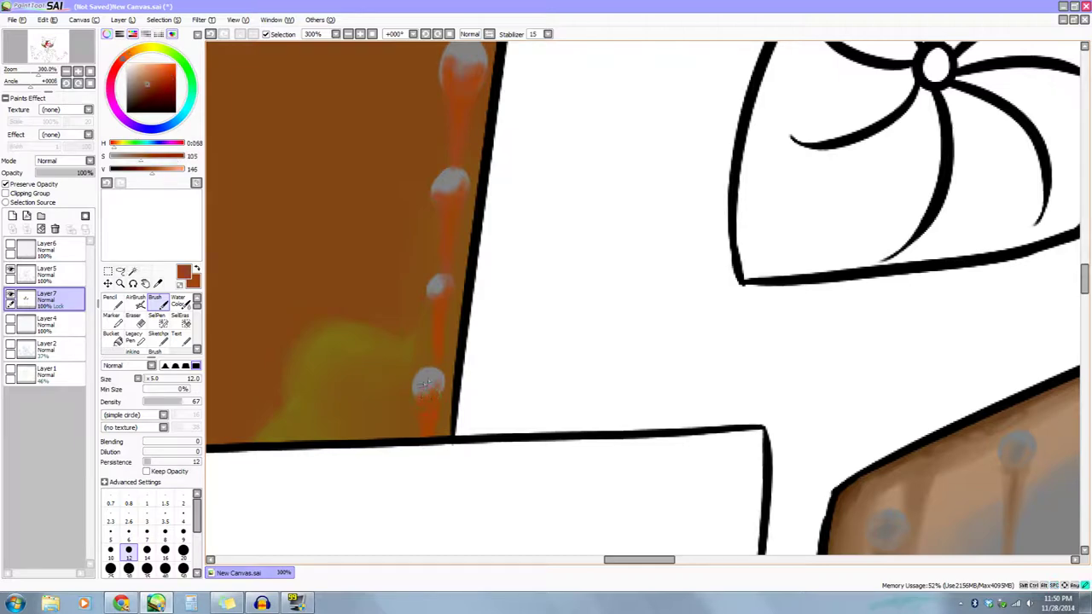
mouse_move(435, 389)
mouse_down()
mouse_move(418, 391)
mouse_move(425, 383)
mouse_up()
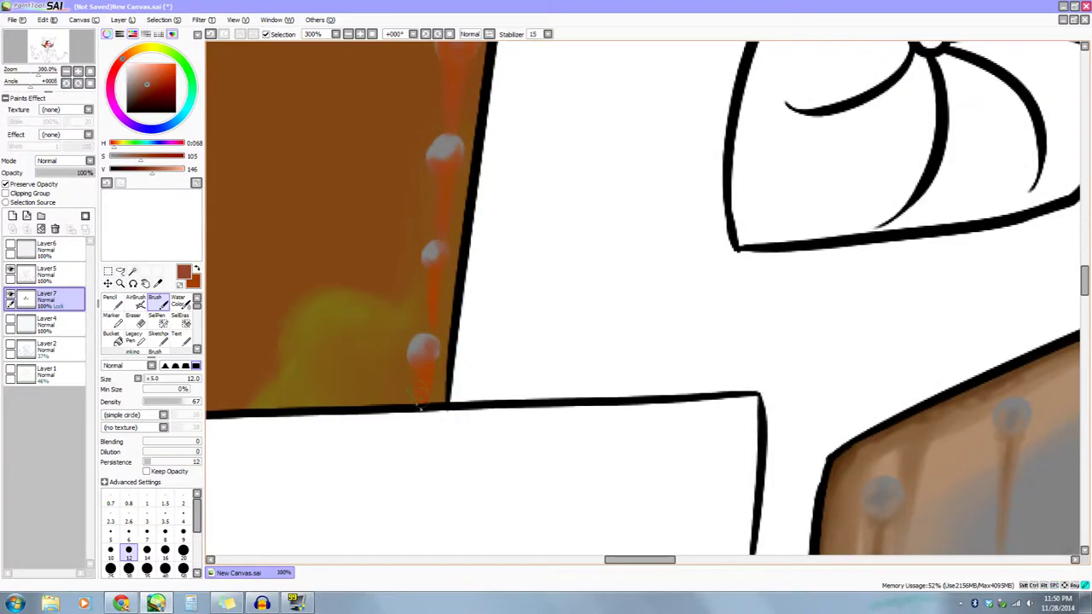
Paint orange rust on the lower halves of the four rivets along the slanted upper edge, with drips down to the outline.
drag(482, 321, 463, 474)
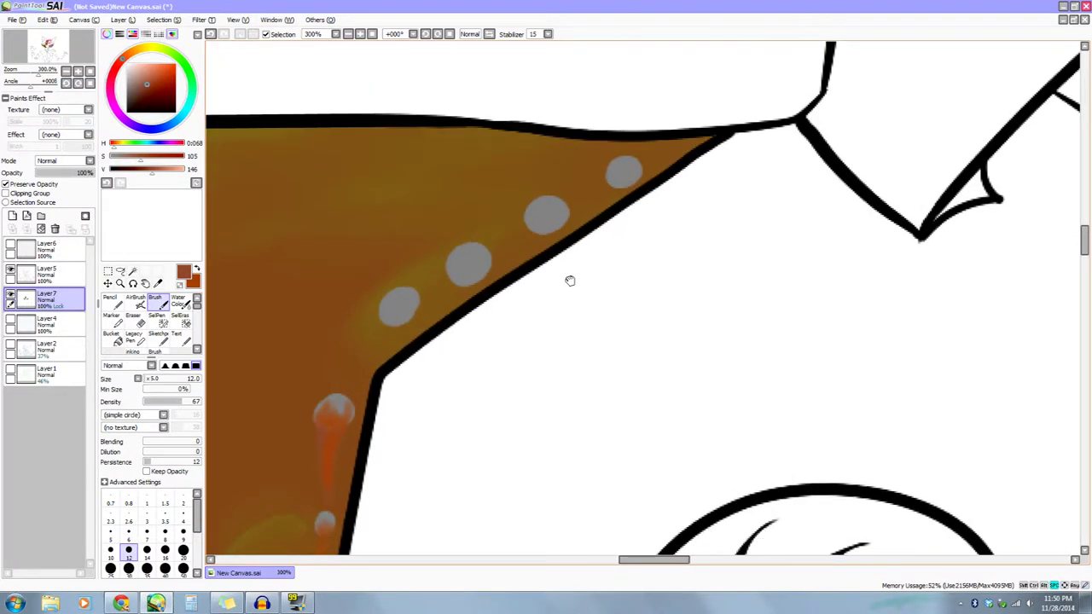
key(x)
mouse_move(650, 152)
mouse_down()
mouse_move(679, 150)
mouse_move(651, 162)
mouse_move(674, 168)
mouse_move(679, 148)
mouse_move(650, 162)
mouse_move(681, 161)
mouse_move(652, 157)
mouse_up()
mouse_move(569, 203)
mouse_down()
mouse_move(590, 207)
mouse_move(601, 189)
mouse_move(592, 206)
mouse_up()
drag(488, 252, 527, 242)
drag(427, 292, 454, 286)
mouse_move(651, 244)
mouse_down()
mouse_move(620, 265)
mouse_move(655, 254)
mouse_up()
mouse_move(428, 313)
mouse_down()
mouse_move(439, 312)
mouse_move(452, 341)
mouse_up()
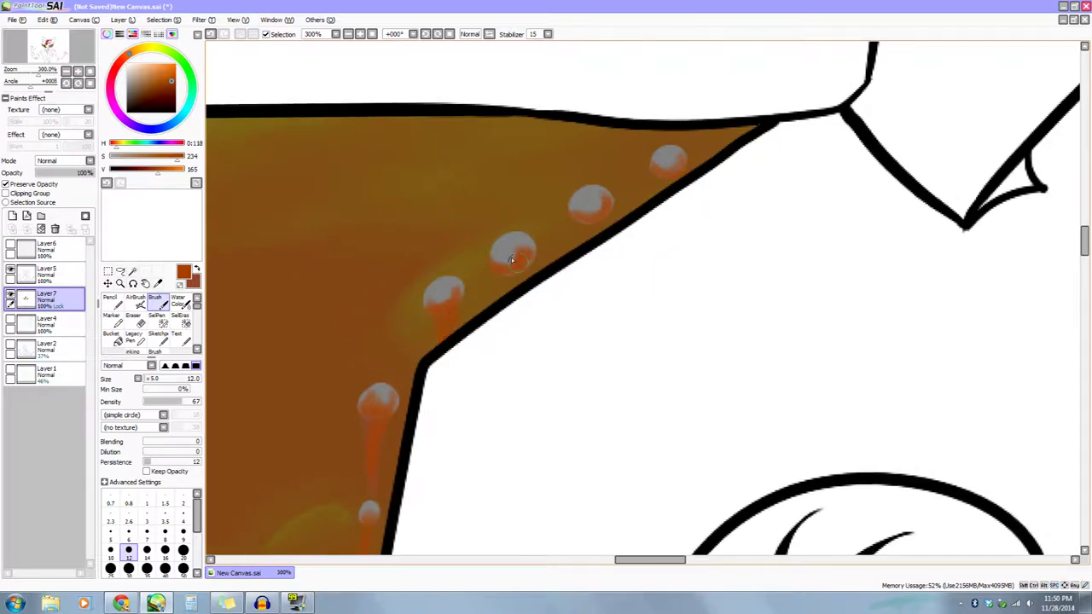
drag(597, 243, 606, 250)
mouse_move(659, 171)
mouse_down()
mouse_move(679, 165)
mouse_move(665, 174)
mouse_move(671, 181)
mouse_up()
Blend muted reddish brown into the four rivets on the slanted edge to soften their rust shading.
alt+click(440, 341)
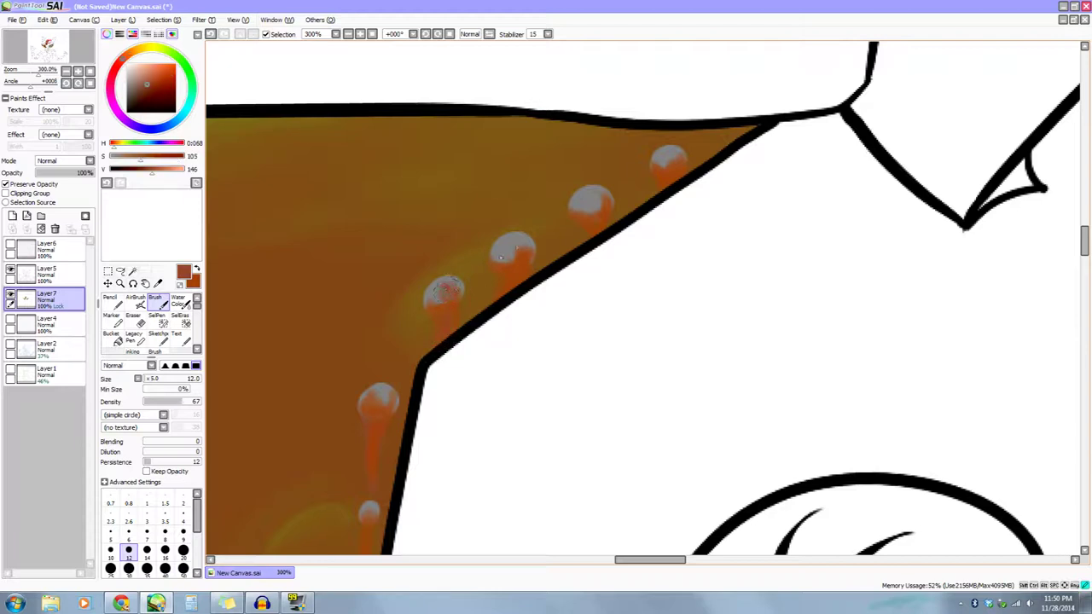
mouse_move(591, 213)
mouse_down()
mouse_move(581, 207)
mouse_move(597, 209)
mouse_up()
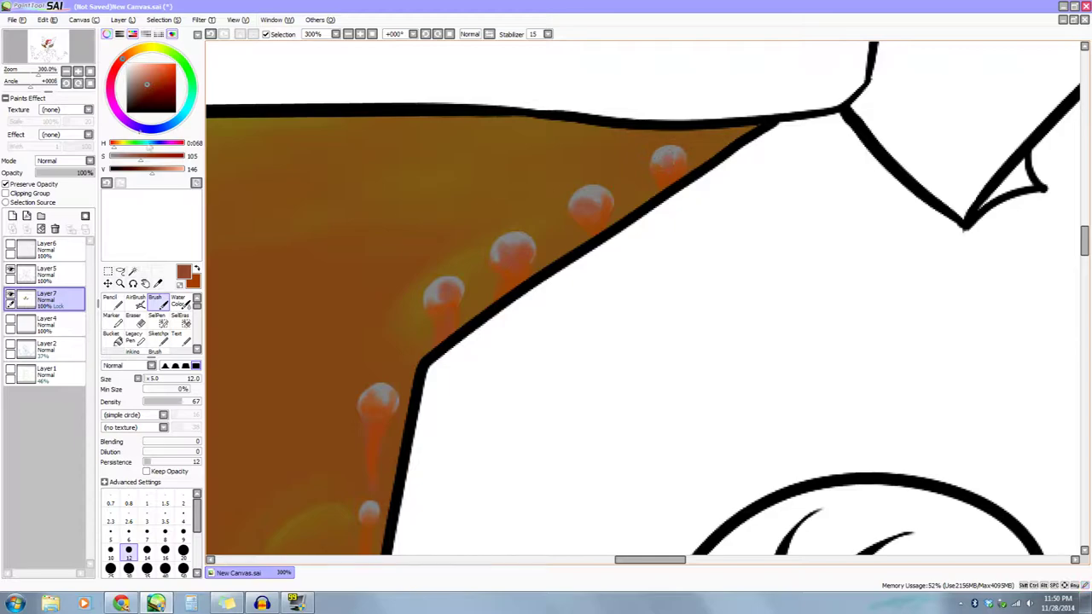
click(67, 72)
click(67, 71)
click(67, 71)
click(66, 71)
drag(365, 235, 329, 116)
drag(594, 458, 616, 470)
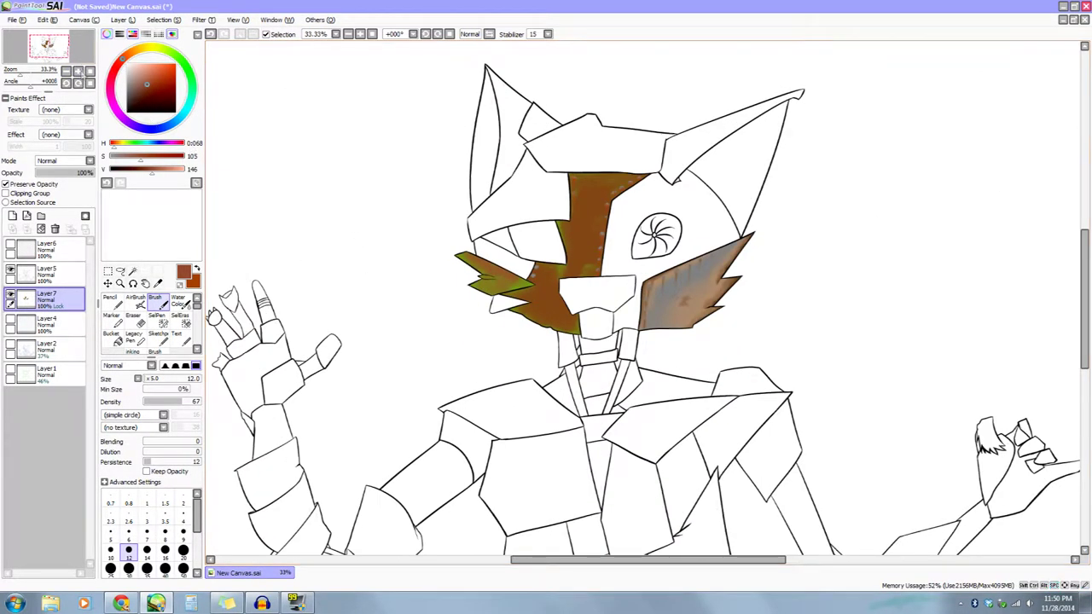
Paint muted reddish-brown rust on the two rivets beside the eye opening, with a long drip beneath the upper one.
click(78, 72)
click(78, 72)
click(77, 72)
click(77, 71)
click(78, 71)
drag(599, 272, 790, 317)
scroll(419, 220, up, 4)
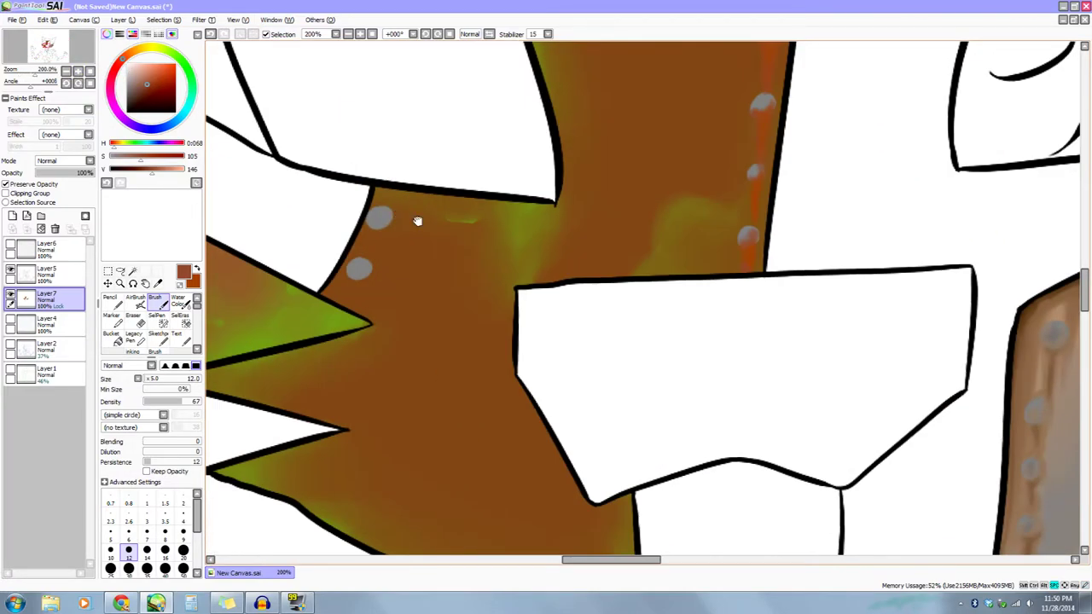
drag(599, 226, 666, 225)
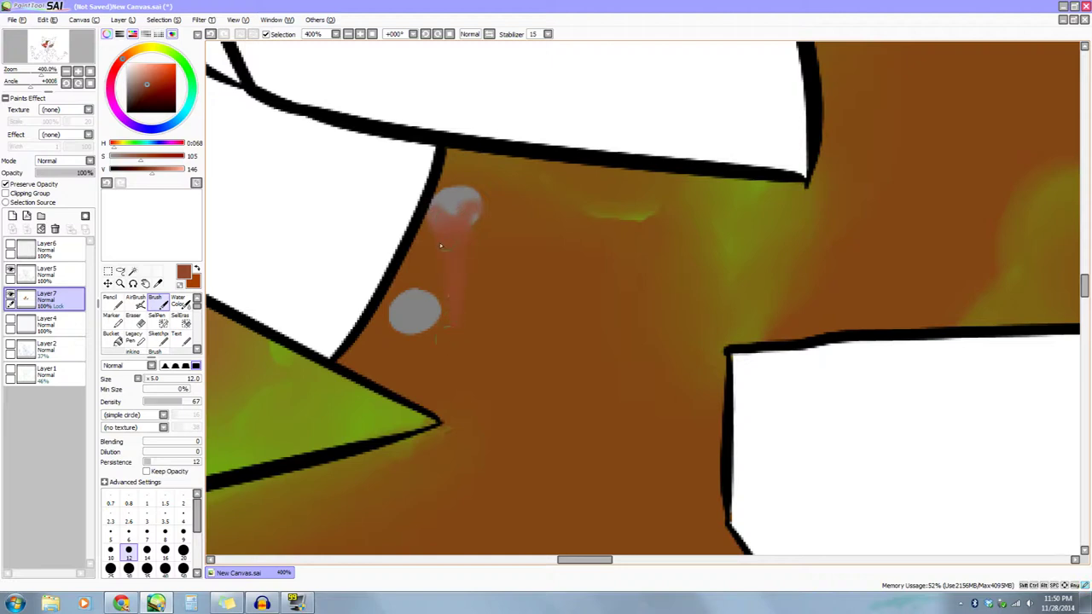
mouse_move(429, 317)
mouse_down()
mouse_move(426, 270)
mouse_move(405, 288)
mouse_move(411, 263)
mouse_up()
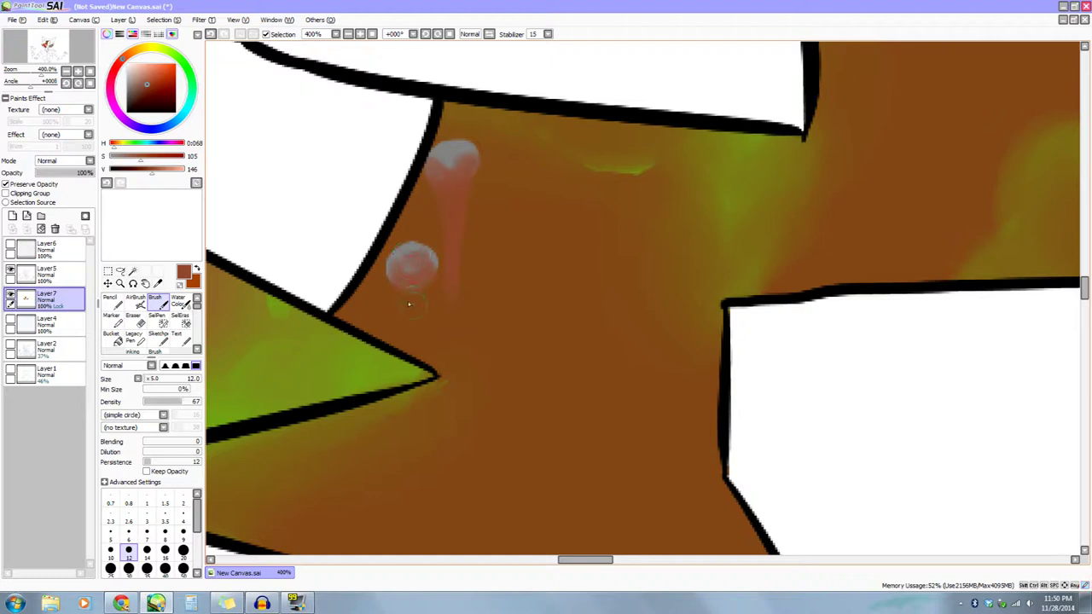
Add an orange rust drip under the lower rivet beside the eye opening and touch up the rust on both rivets.
key(x)
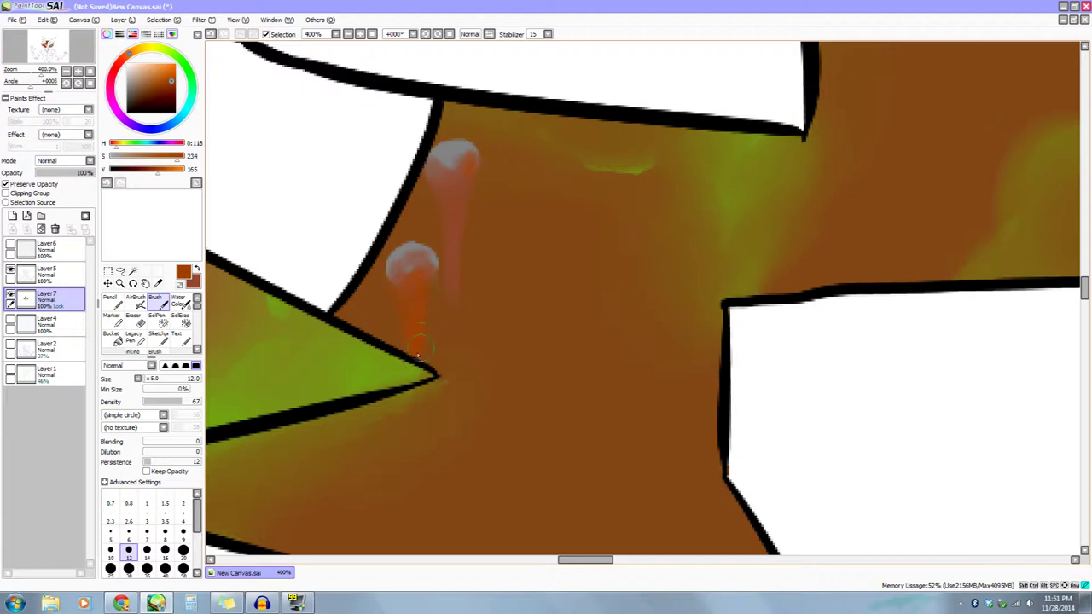
drag(447, 366, 439, 385)
alt+click(419, 367)
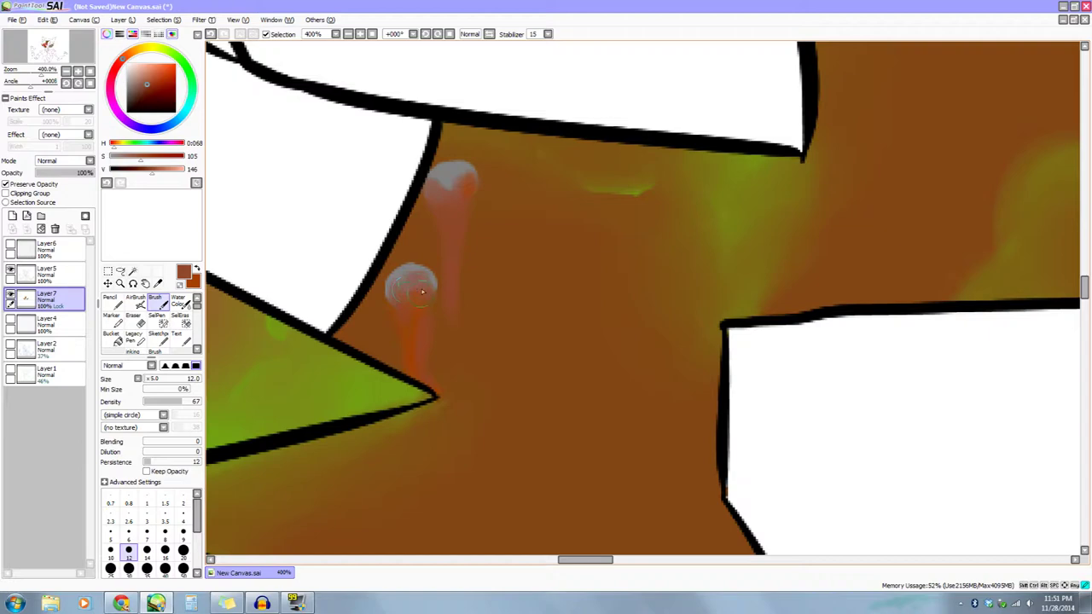
drag(454, 238, 447, 289)
key(x)
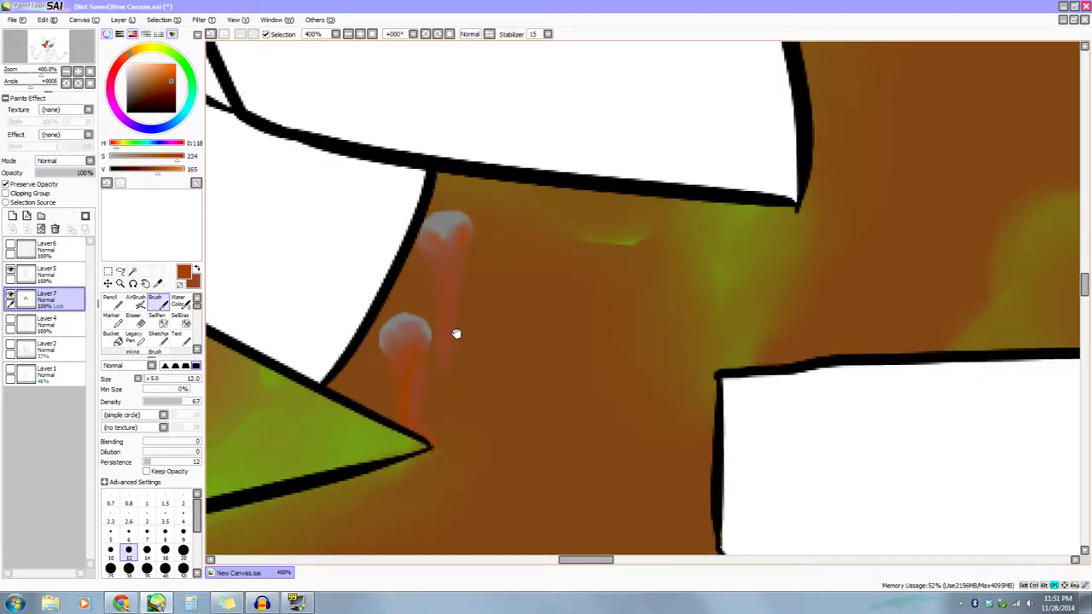
drag(437, 229, 443, 266)
drag(442, 351, 454, 288)
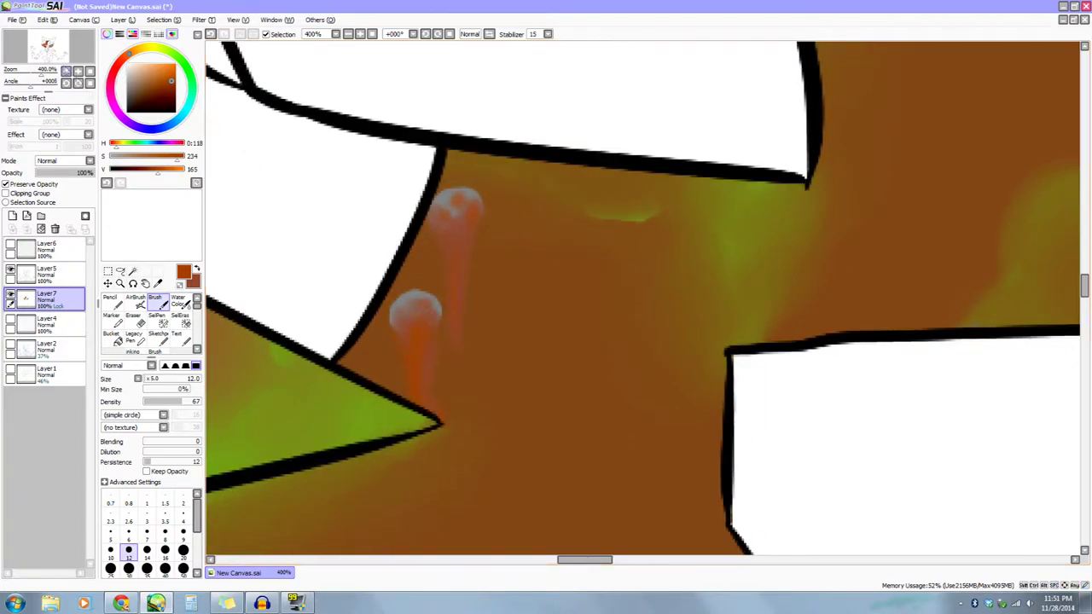
Examine the rusted face panels in the context of the whole character drawing.
click(66, 72)
click(66, 72)
click(66, 71)
click(67, 72)
click(66, 71)
click(67, 71)
click(67, 71)
drag(470, 336, 341, 268)
drag(458, 380, 431, 409)
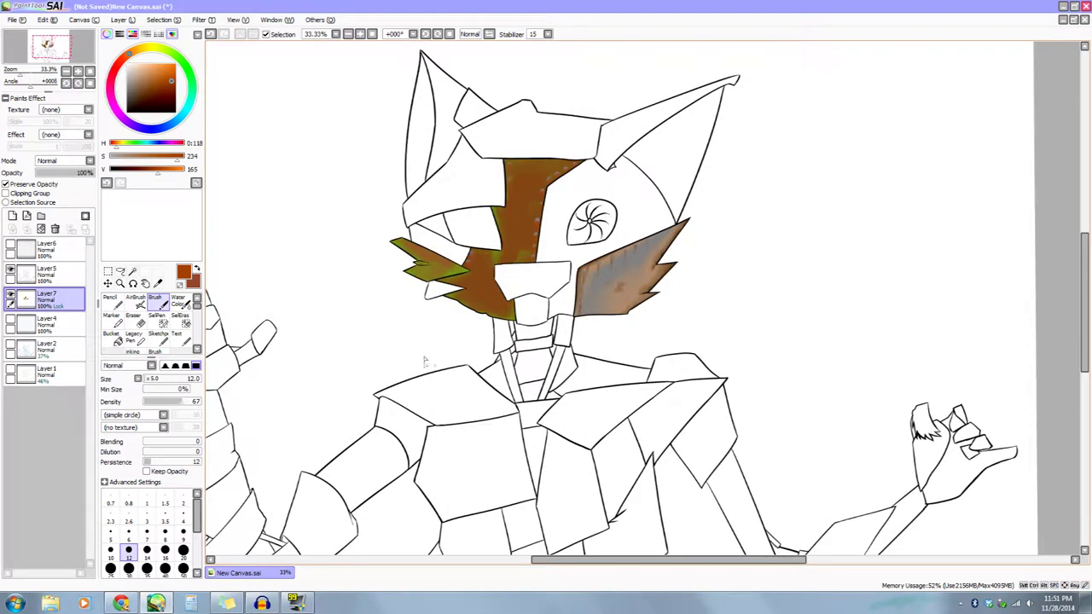
drag(535, 413, 516, 444)
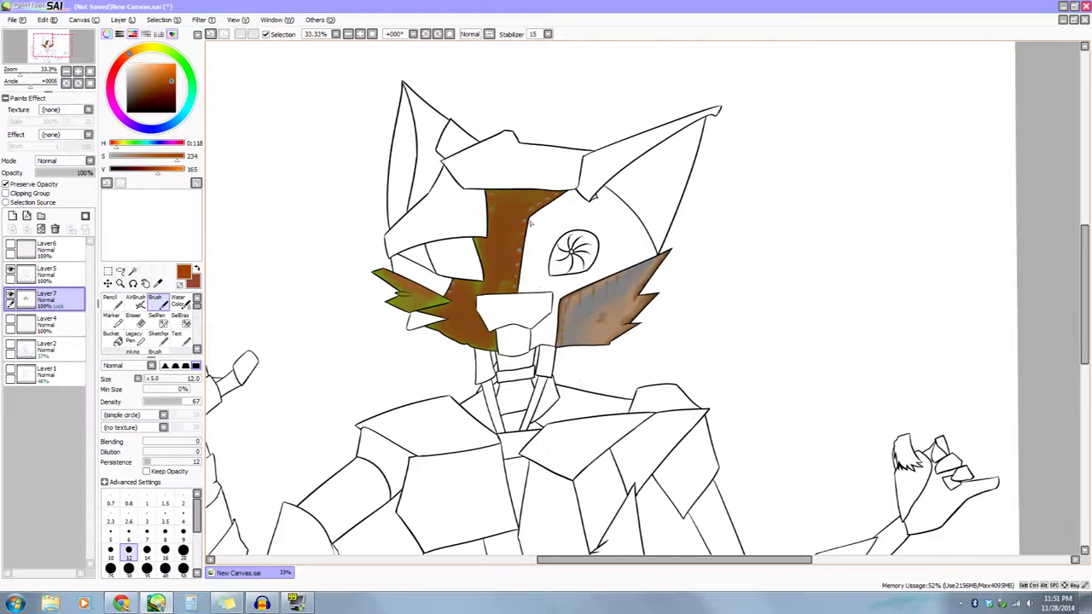
click(67, 72)
click(67, 72)
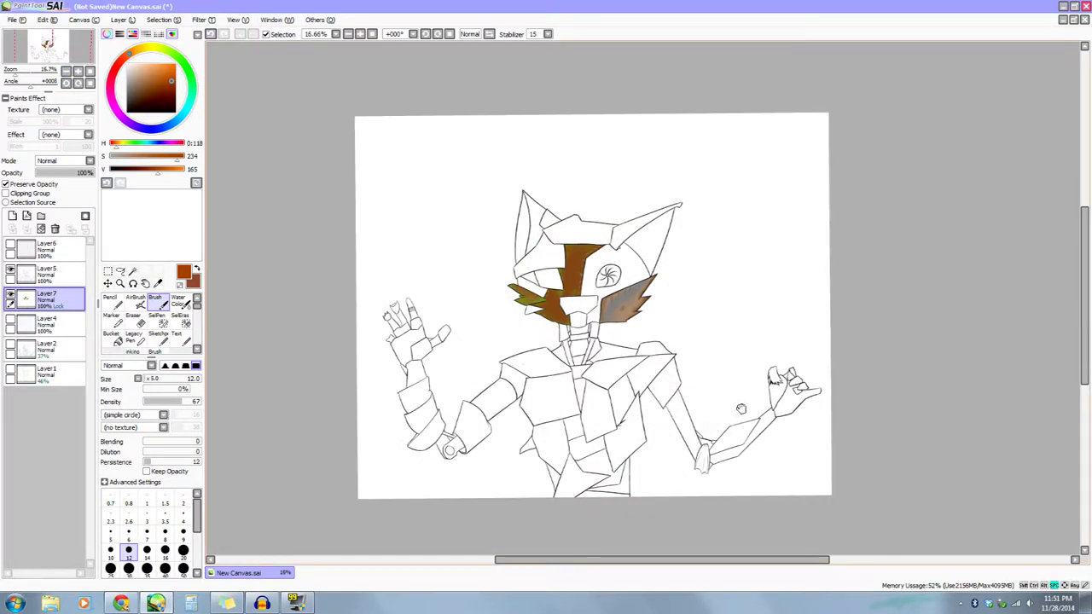
drag(742, 412, 746, 369)
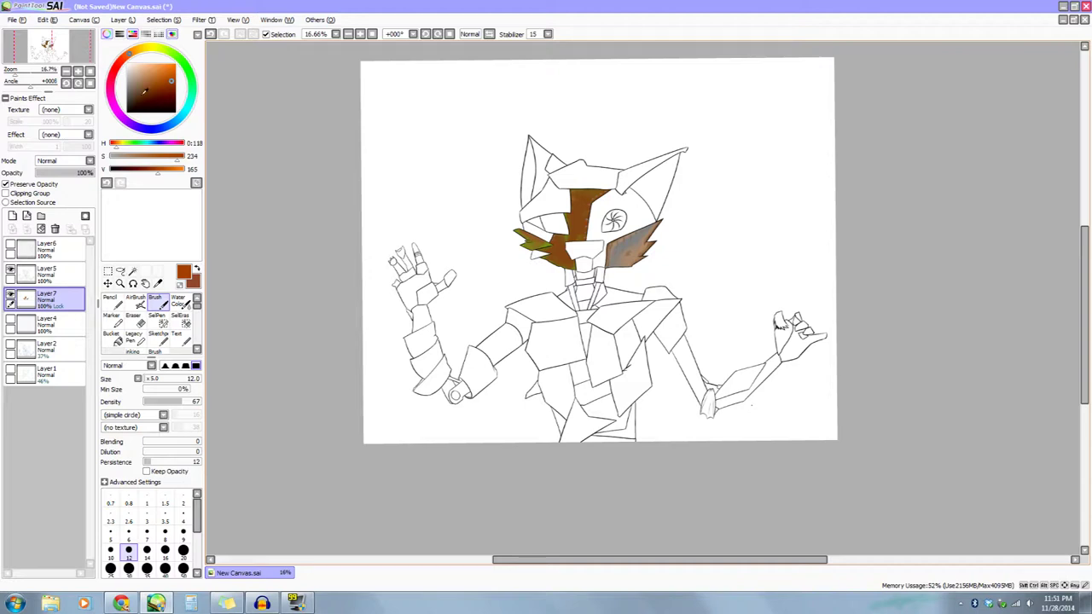
click(79, 72)
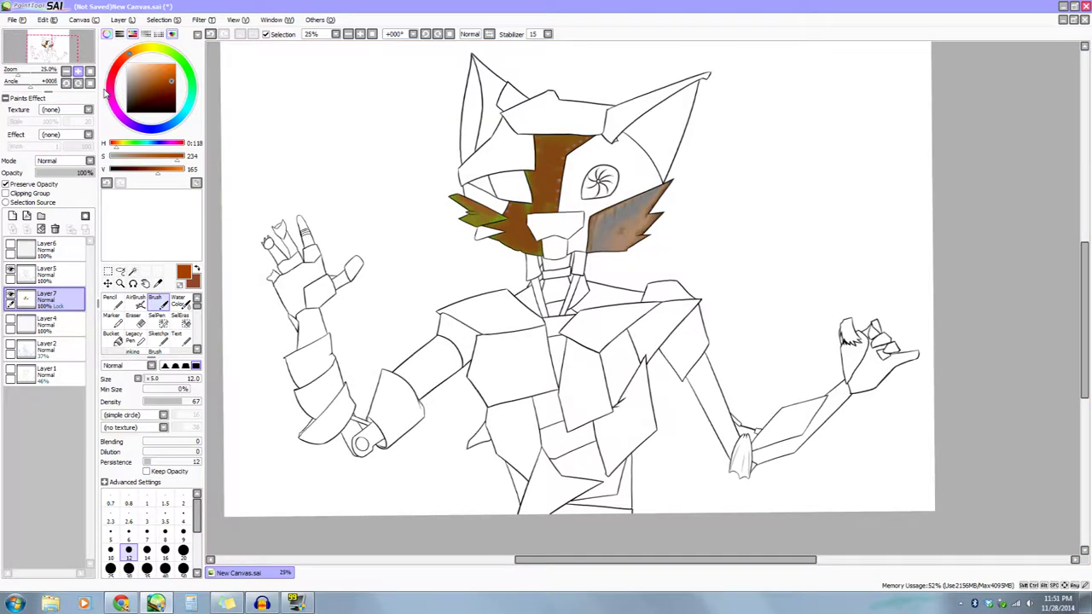
drag(483, 382, 493, 442)
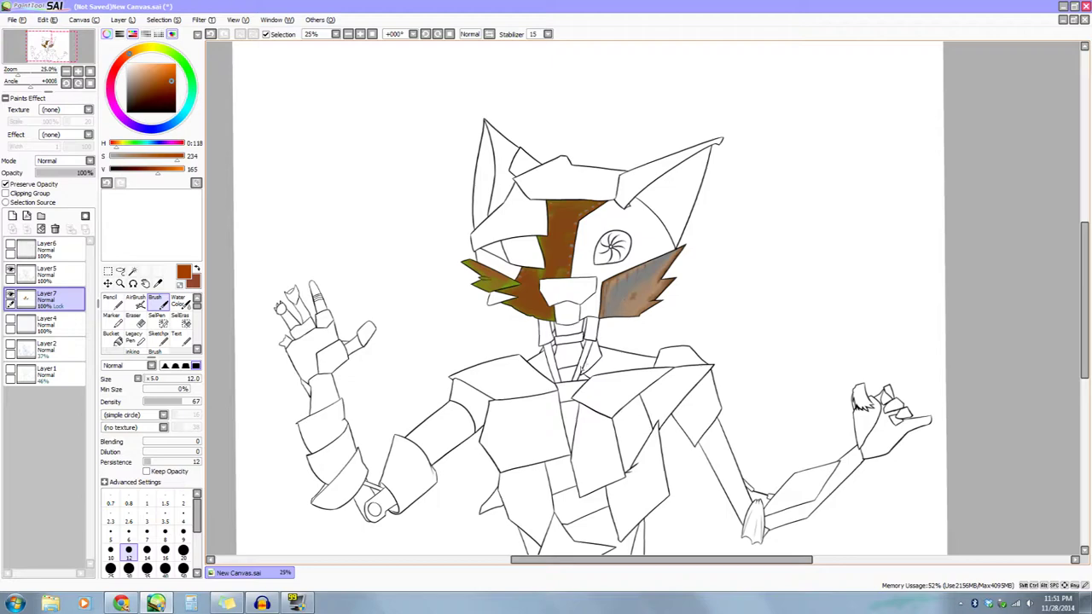
Select the interior of the pointed elbow piece on the thin arm with the Magic Wand, using the Layer5 line art.
drag(754, 559, 600, 377)
click(90, 70)
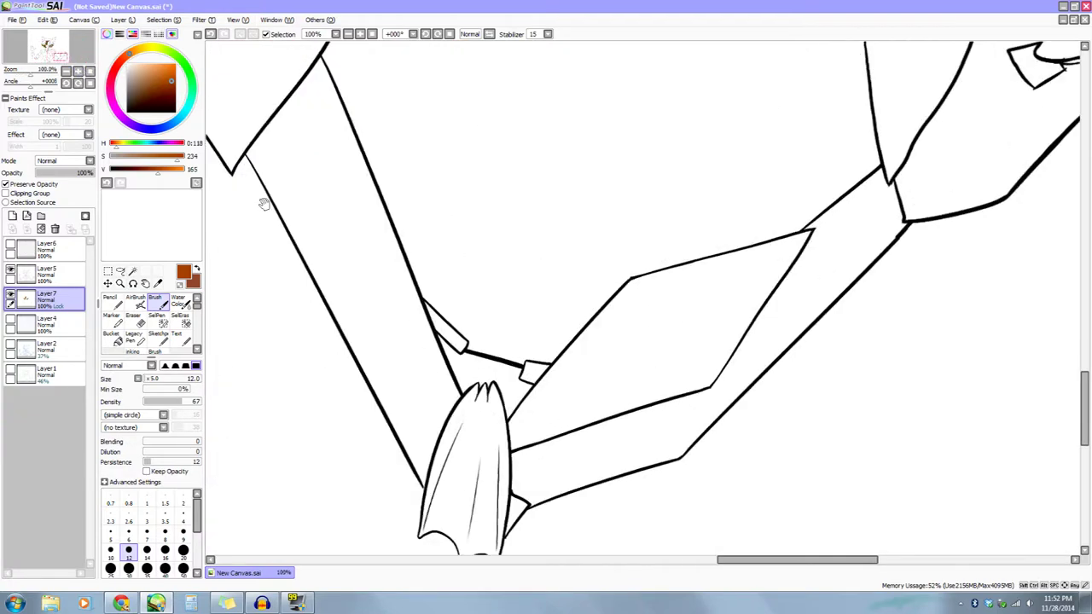
click(47, 272)
click(133, 270)
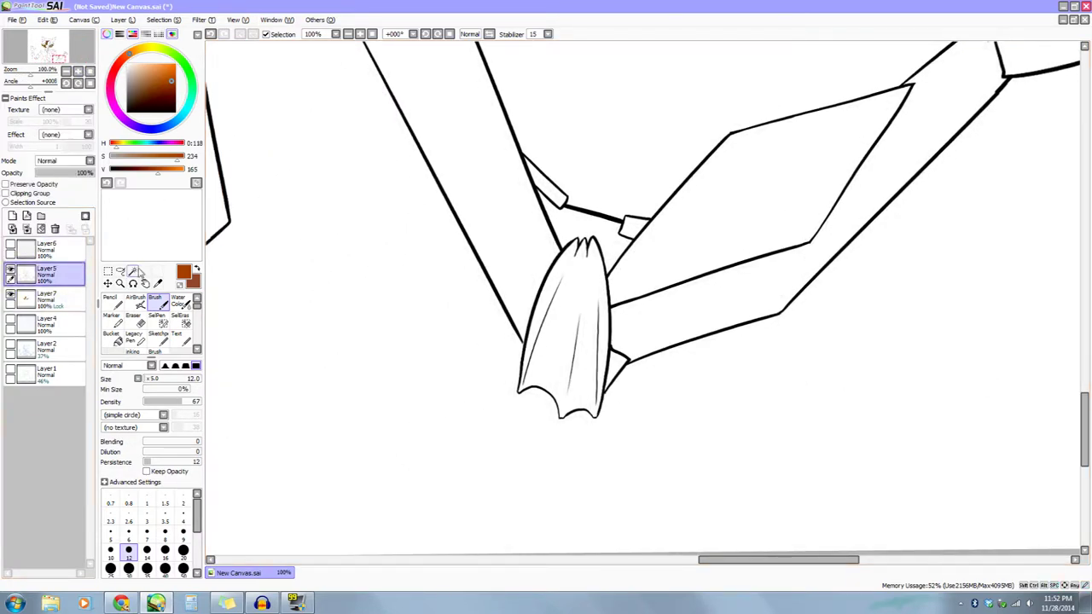
click(572, 310)
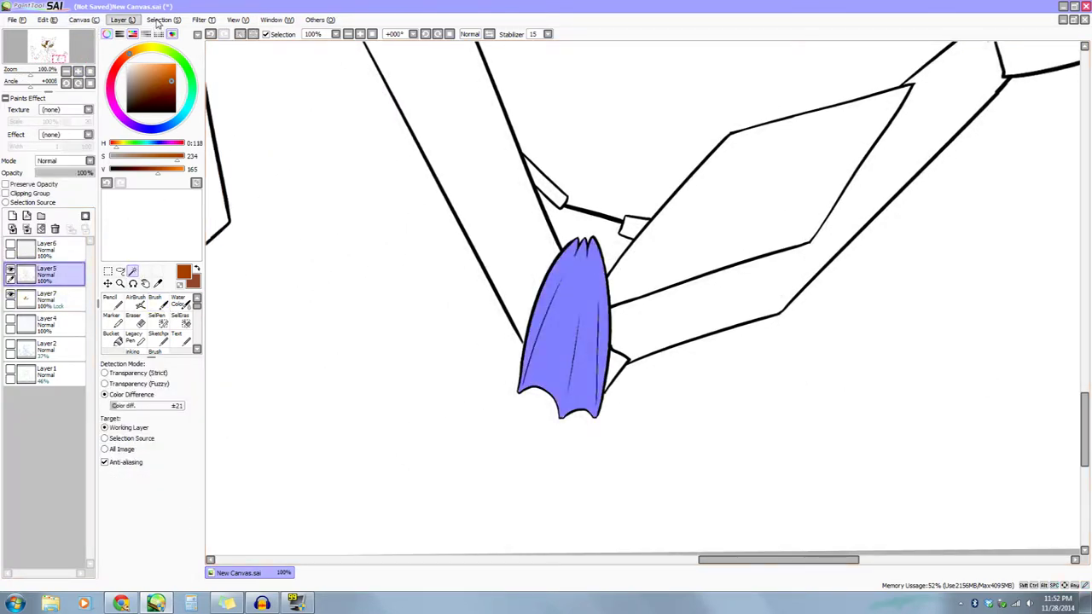
click(164, 19)
click(166, 22)
click(166, 22)
click(178, 76)
key(space)
drag(441, 266, 408, 259)
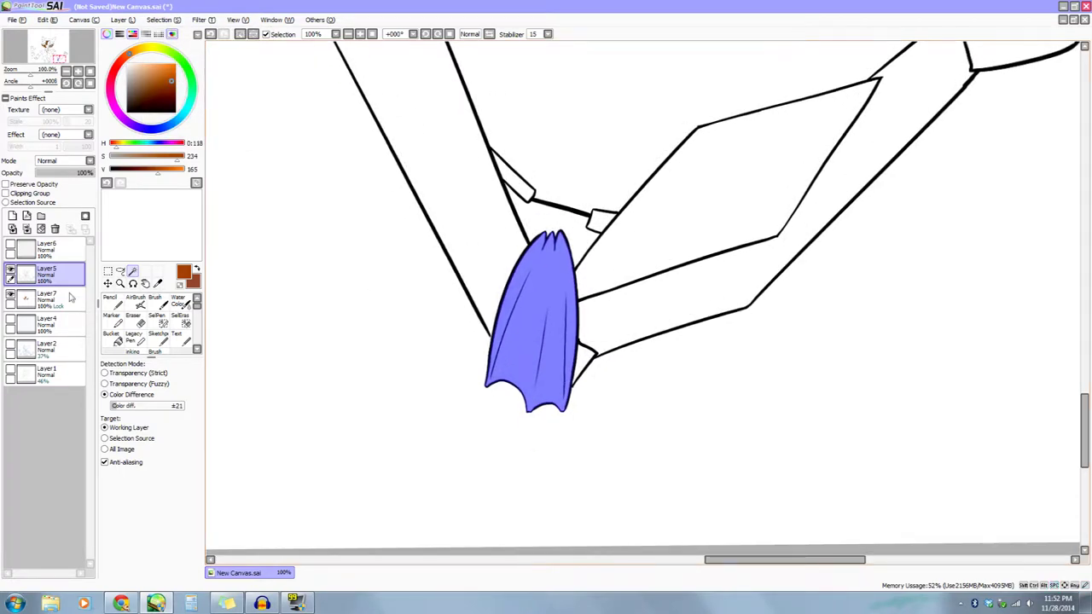
Fill the selected elbow piece with black on Layer7, with Preserve Opacity off and the Pencil at size 500.
click(78, 71)
drag(228, 298, 305, 300)
click(55, 301)
click(34, 185)
drag(147, 170, 107, 169)
click(113, 302)
drag(507, 275, 500, 259)
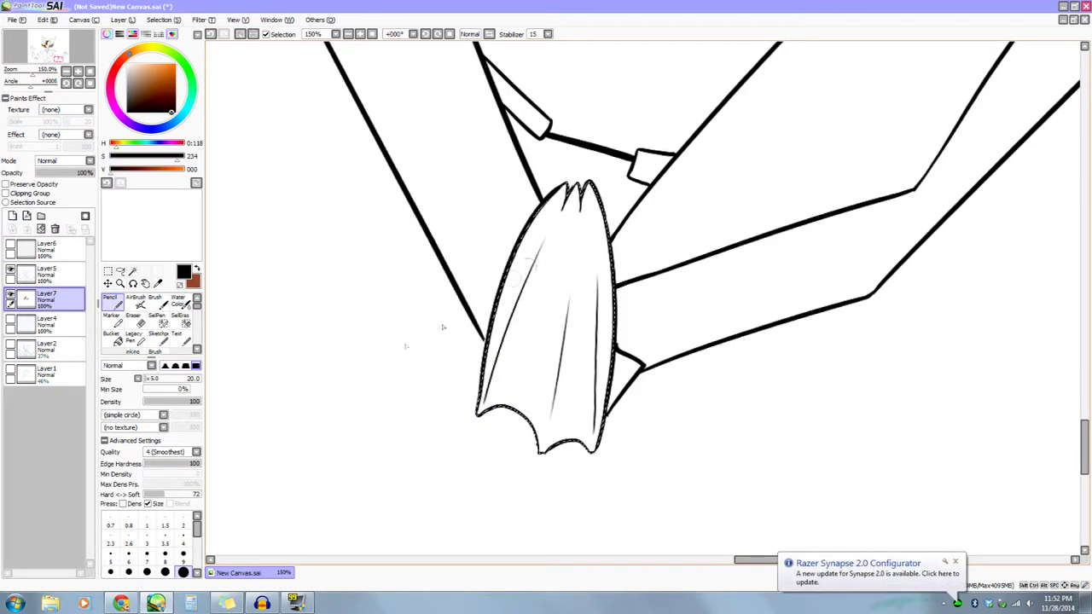
drag(176, 379, 195, 380)
mouse_move(427, 310)
mouse_down()
mouse_move(563, 221)
mouse_move(494, 395)
mouse_move(480, 285)
mouse_up()
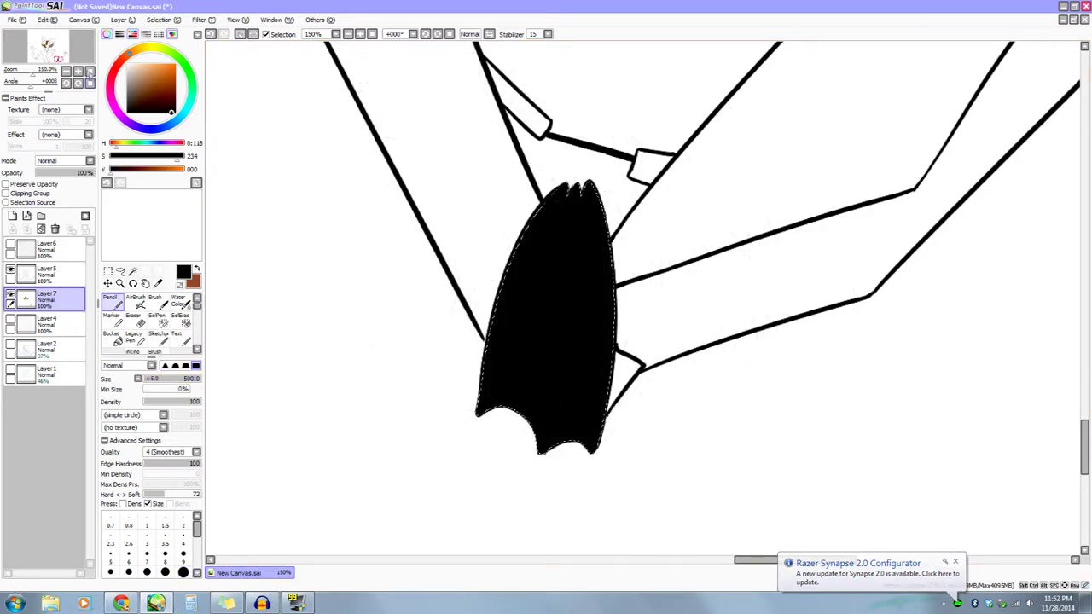
Recolour the elbow piece dark reddish brown by raising the colour's value to 54 and painting over the selection.
click(77, 71)
space+drag(207, 156, 232, 173)
drag(113, 169, 126, 169)
mouse_move(563, 205)
mouse_down()
mouse_move(555, 267)
mouse_move(506, 352)
mouse_up()
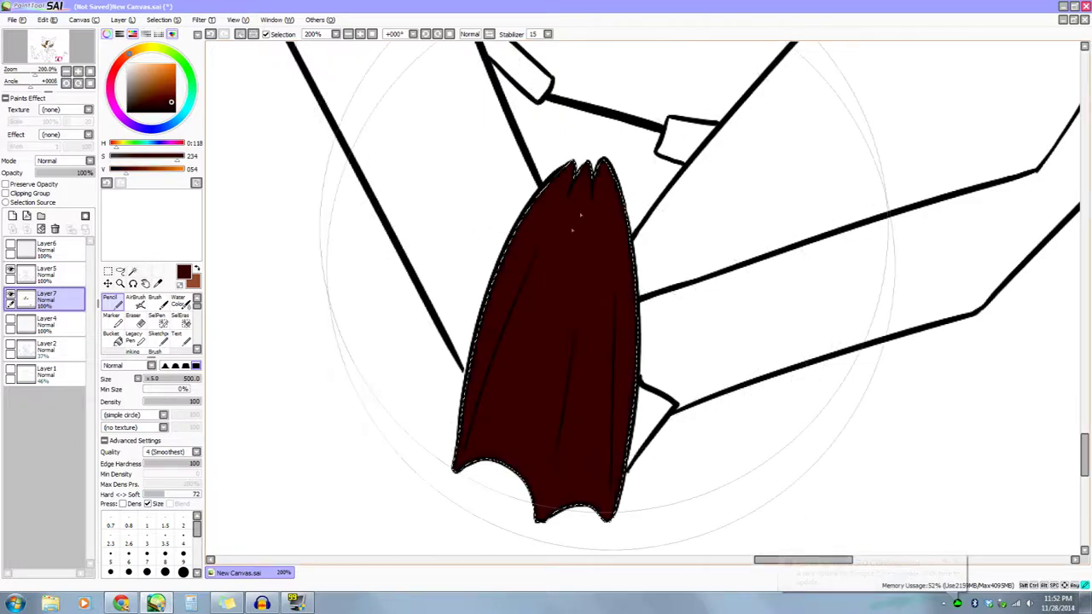
Shade the edges and creases of the elbow piece with the Brush at size 50 in dark grey, saturation 9 and value 60.
space+drag(386, 343, 348, 332)
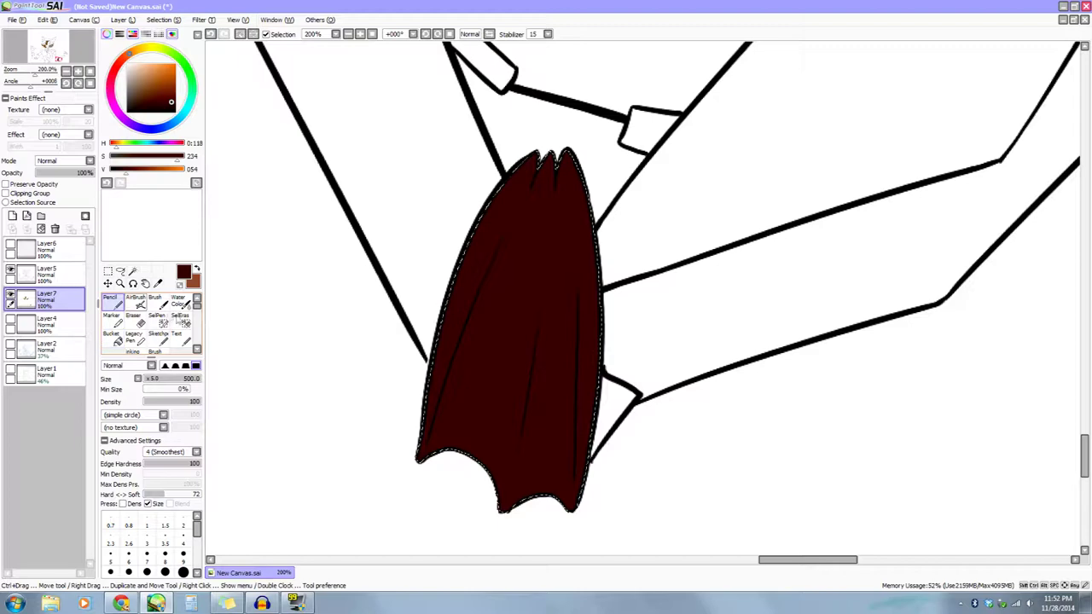
click(156, 300)
drag(149, 93, 131, 93)
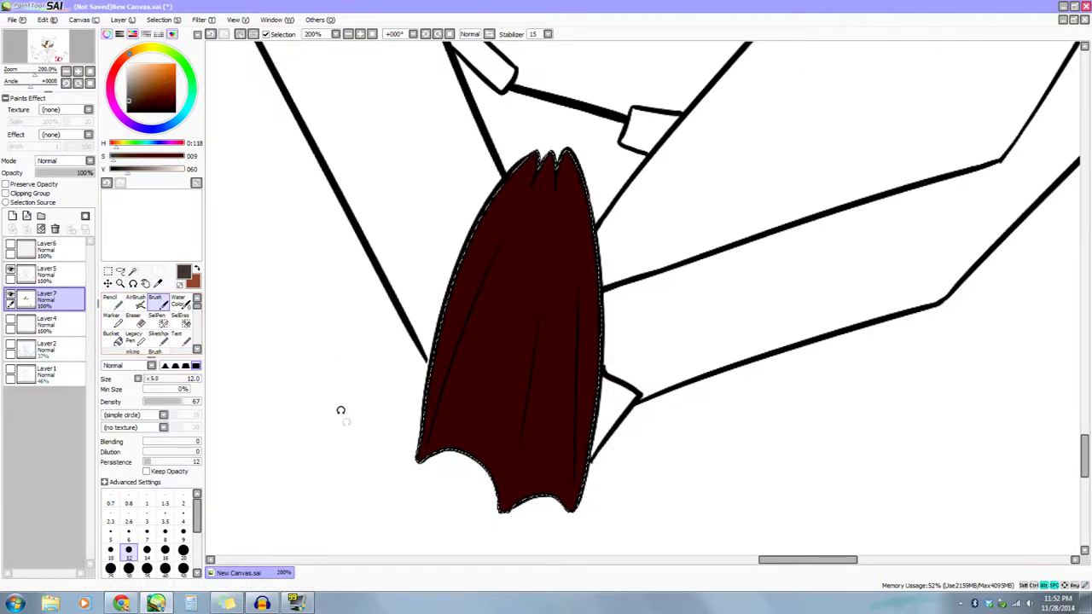
drag(341, 411, 416, 282)
drag(359, 384, 344, 389)
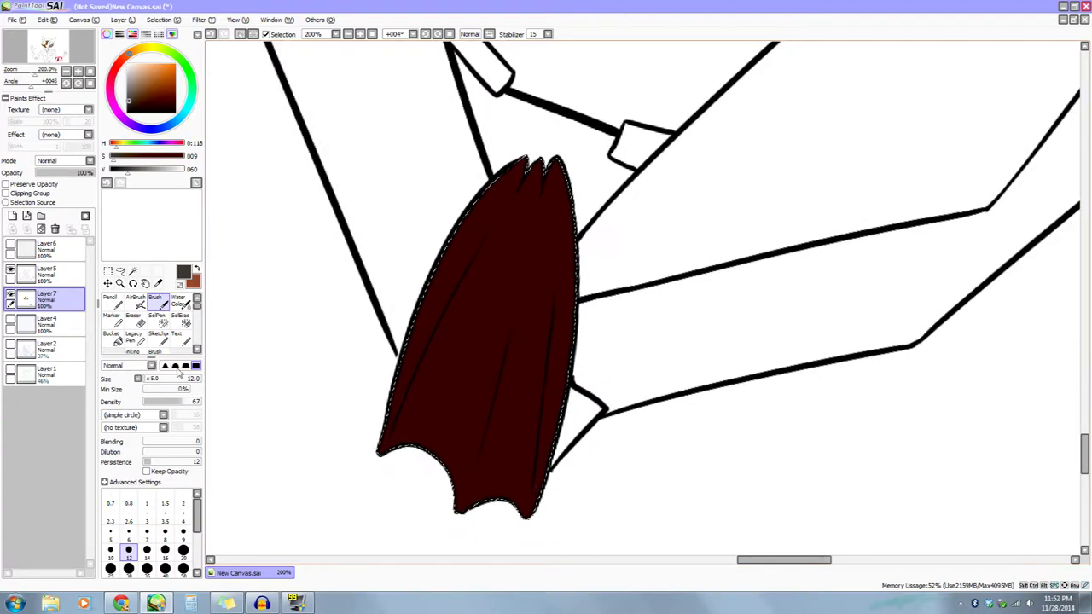
drag(152, 379, 154, 378)
mouse_move(363, 390)
mouse_down()
mouse_move(390, 463)
mouse_move(383, 419)
mouse_move(403, 421)
mouse_move(402, 383)
mouse_move(441, 480)
mouse_move(439, 390)
mouse_move(468, 342)
mouse_up()
mouse_move(416, 487)
mouse_down()
mouse_move(378, 498)
mouse_move(341, 470)
mouse_up()
mouse_move(428, 243)
mouse_down()
mouse_move(458, 195)
mouse_move(441, 219)
mouse_up()
drag(421, 461, 397, 470)
mouse_move(425, 378)
mouse_down()
mouse_move(451, 273)
mouse_move(420, 405)
mouse_up()
mouse_move(491, 198)
mouse_down()
mouse_move(461, 514)
mouse_move(479, 525)
mouse_move(483, 459)
mouse_up()
mouse_move(432, 483)
mouse_down()
mouse_move(437, 450)
mouse_move(467, 441)
mouse_move(437, 438)
mouse_move(457, 459)
mouse_move(476, 446)
mouse_move(399, 459)
mouse_up()
mouse_move(464, 144)
mouse_down()
mouse_move(493, 228)
mouse_move(495, 196)
mouse_move(521, 178)
mouse_up()
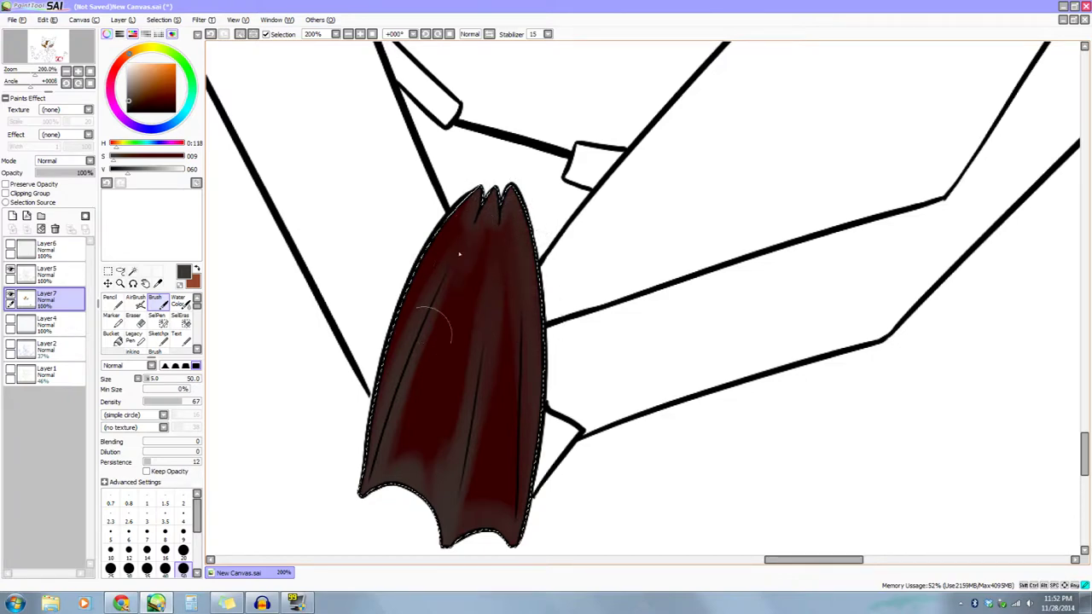
Extend the grey shading along the elbow piece's folds and blend sampled dark red back into its lower centre.
drag(503, 398, 490, 371)
drag(486, 201, 490, 178)
drag(448, 308, 401, 360)
mouse_move(375, 400)
mouse_down()
mouse_move(417, 283)
mouse_move(378, 351)
mouse_move(382, 425)
mouse_up()
right_click(403, 344)
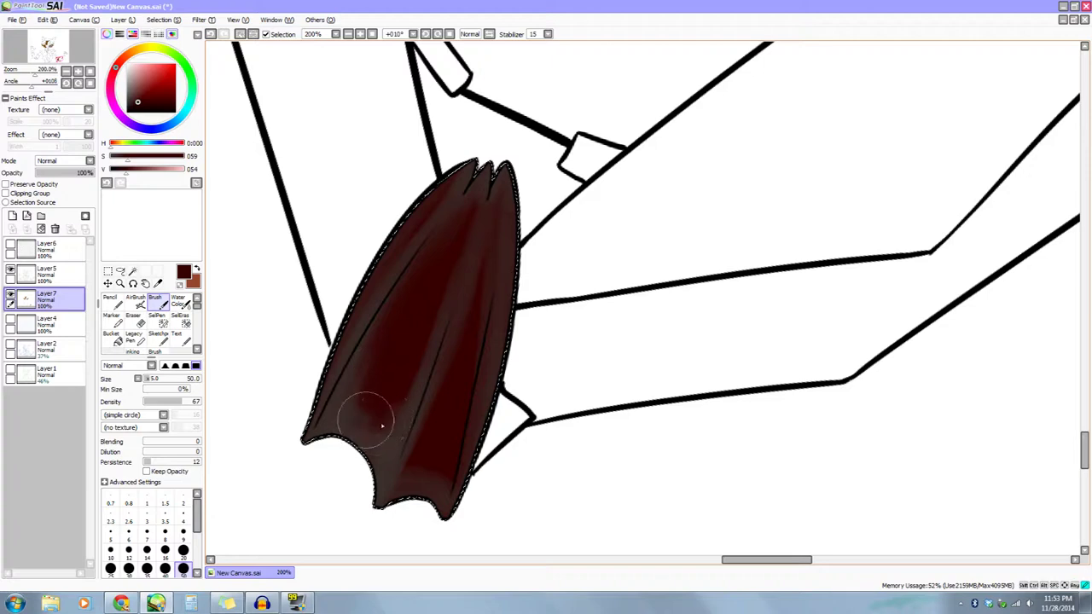
drag(476, 210, 465, 244)
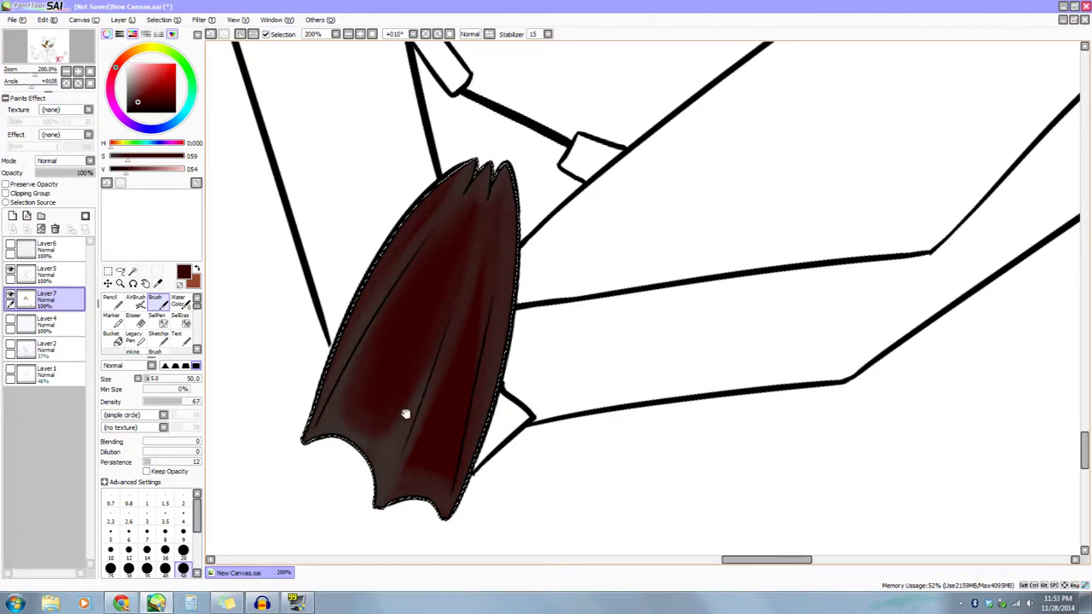
drag(405, 414, 356, 446)
Shade the elbow piece's scalloped lower edge with a sampled grey and soften the neighbouring fold with sampled dark red.
right_click(337, 486)
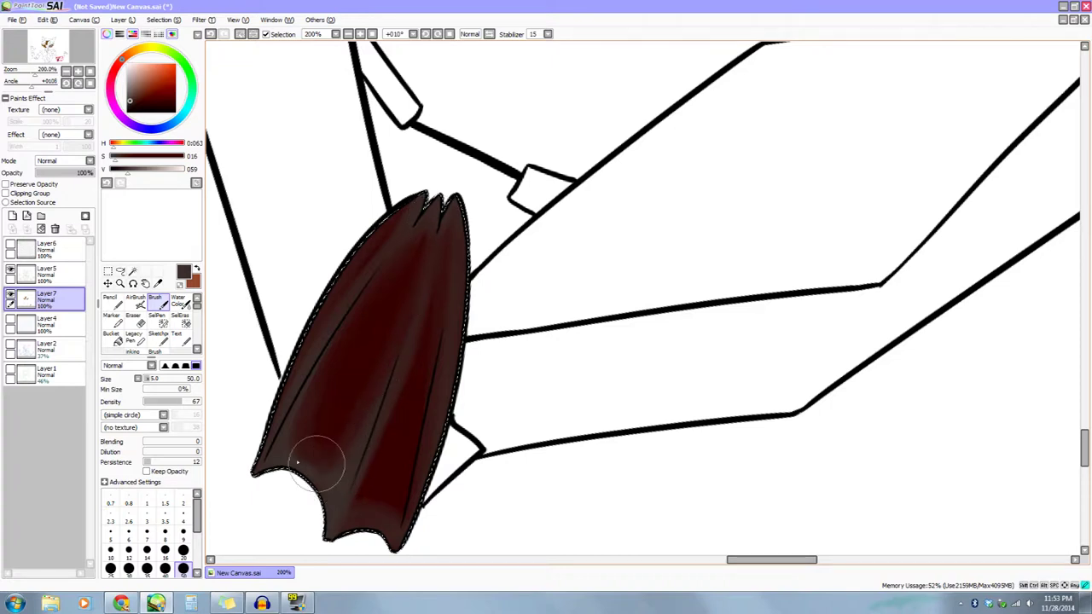
drag(340, 461, 349, 471)
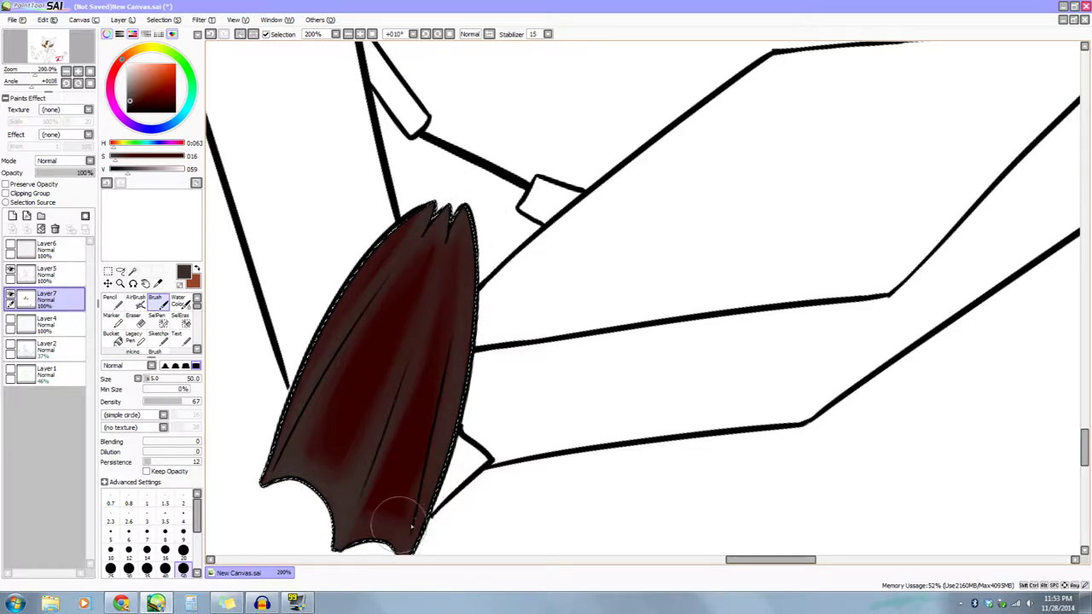
alt+click(394, 448)
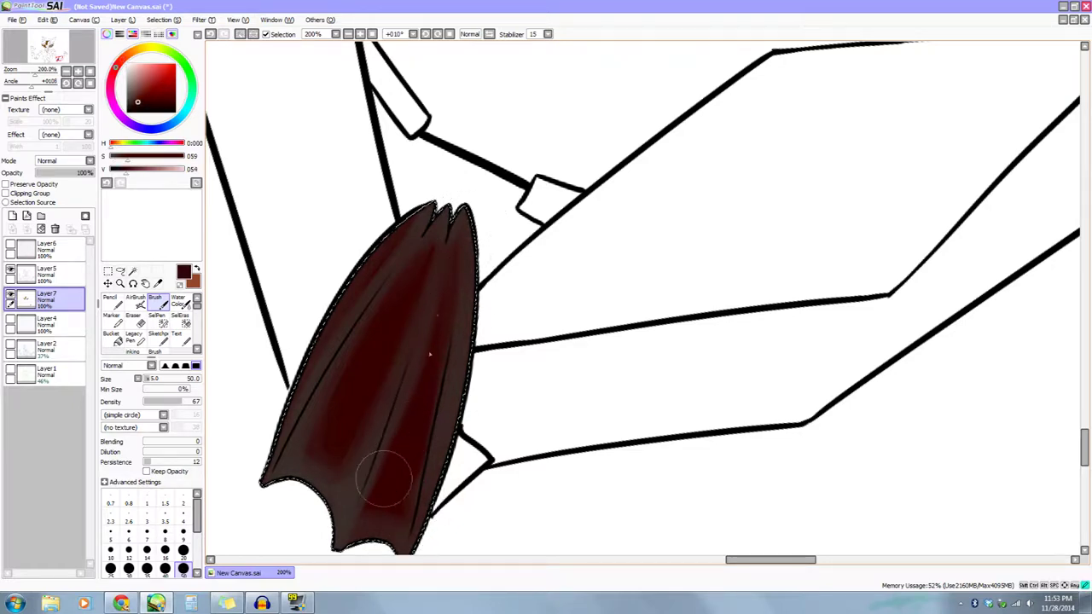
drag(394, 501, 396, 488)
mouse_move(388, 469)
mouse_down()
mouse_move(418, 469)
mouse_move(405, 511)
mouse_move(453, 473)
mouse_up()
drag(445, 404, 461, 445)
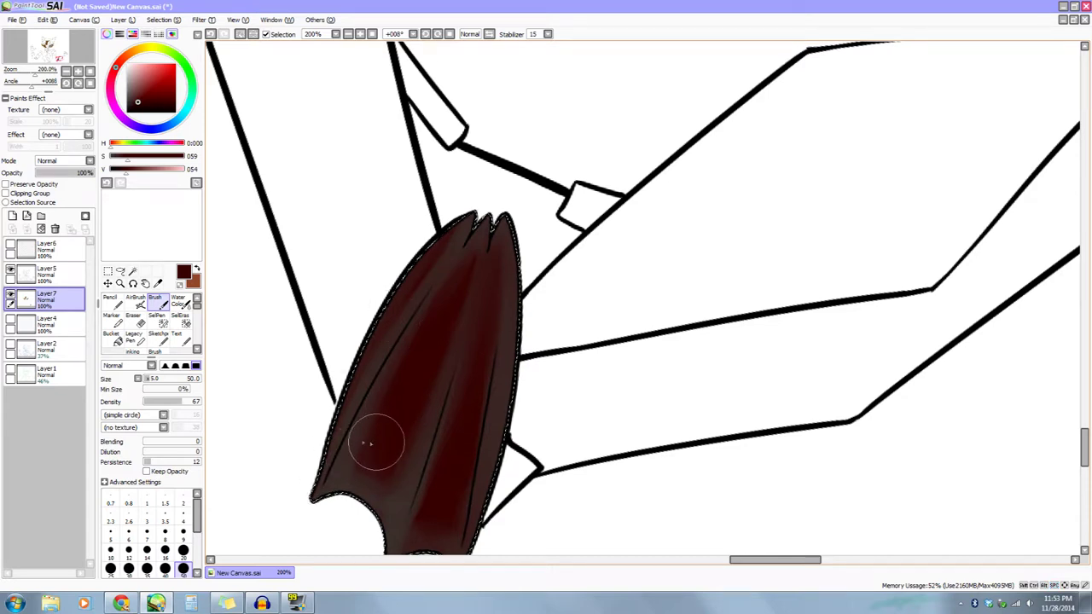
Blend the grey creases into the red panels of the elbow piece using colours sampled from the painting.
right_click(345, 465)
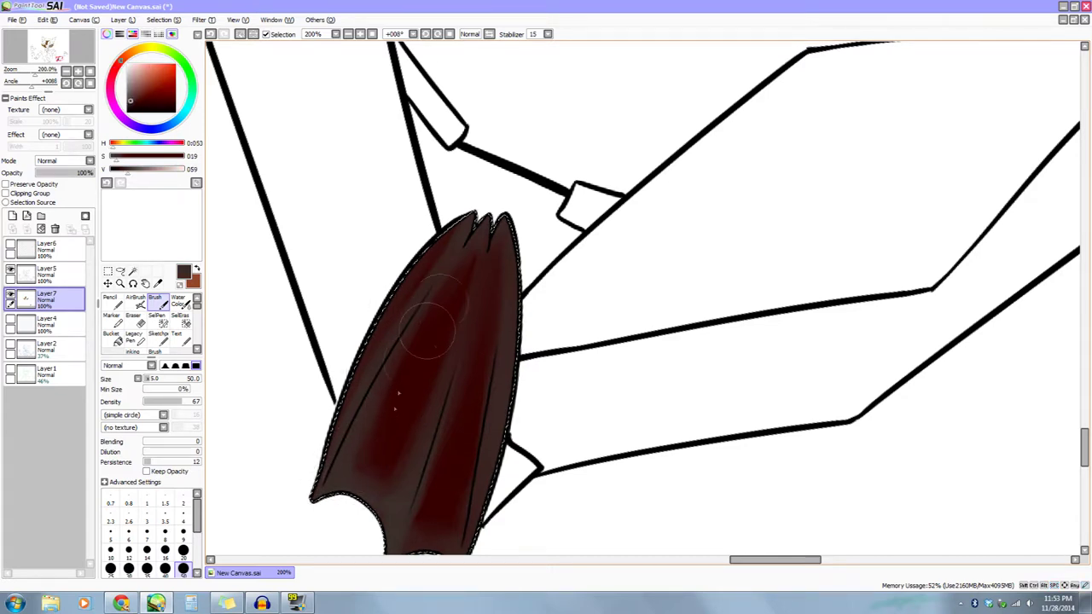
alt+click(402, 389)
drag(370, 456, 385, 484)
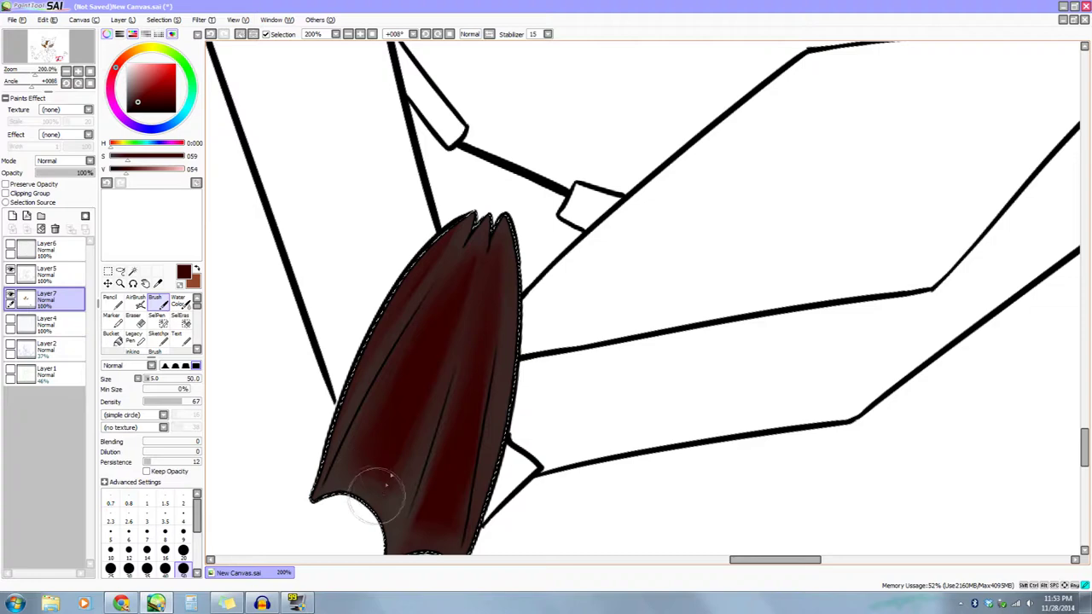
drag(458, 475, 429, 240)
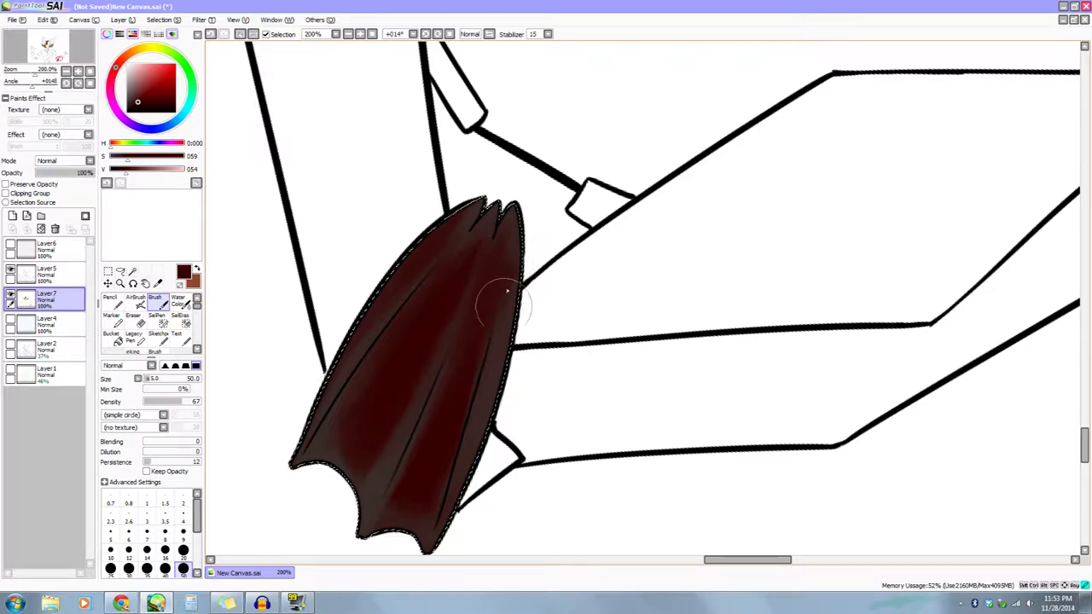
mouse_move(448, 449)
mouse_down()
mouse_move(471, 475)
mouse_move(483, 232)
mouse_up()
mouse_move(449, 444)
mouse_down()
mouse_move(453, 497)
mouse_move(341, 365)
mouse_up()
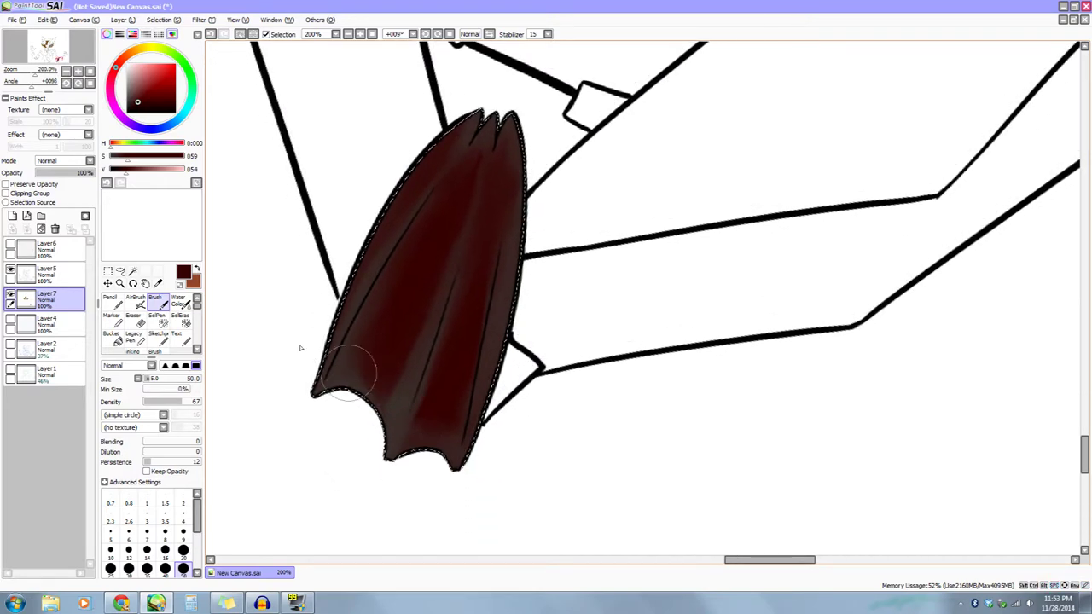
Lighten the sampled grey to value 126 and brush soft highlights along the elbow piece's edges, lower creases and jagged tip.
right_click(392, 419)
click(145, 170)
mouse_move(387, 458)
mouse_down()
mouse_move(432, 346)
mouse_move(378, 471)
mouse_move(412, 410)
mouse_up()
key(ctrl+z)
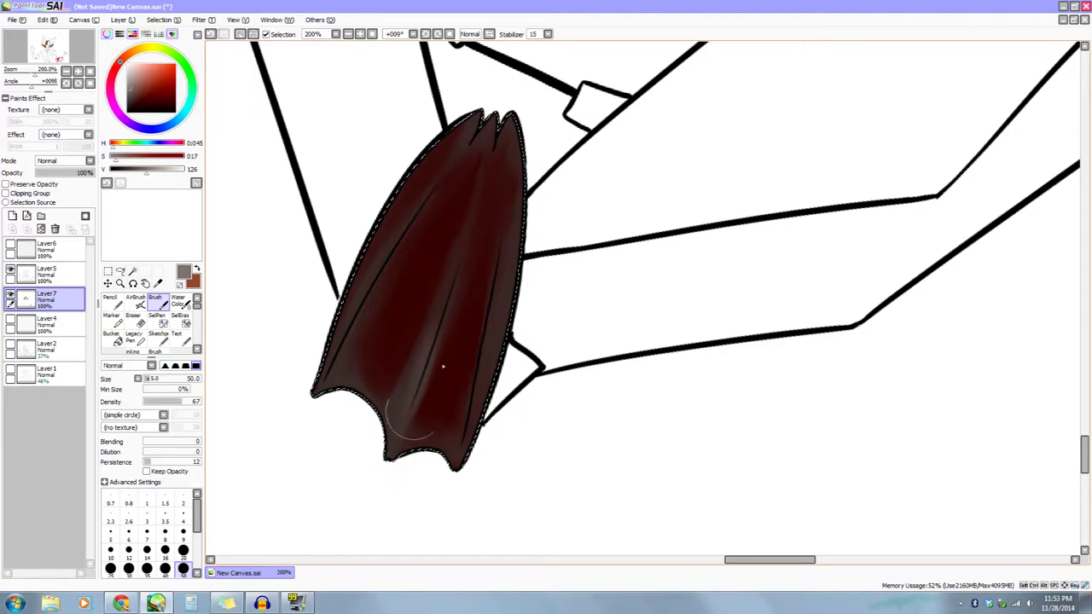
drag(406, 424, 395, 456)
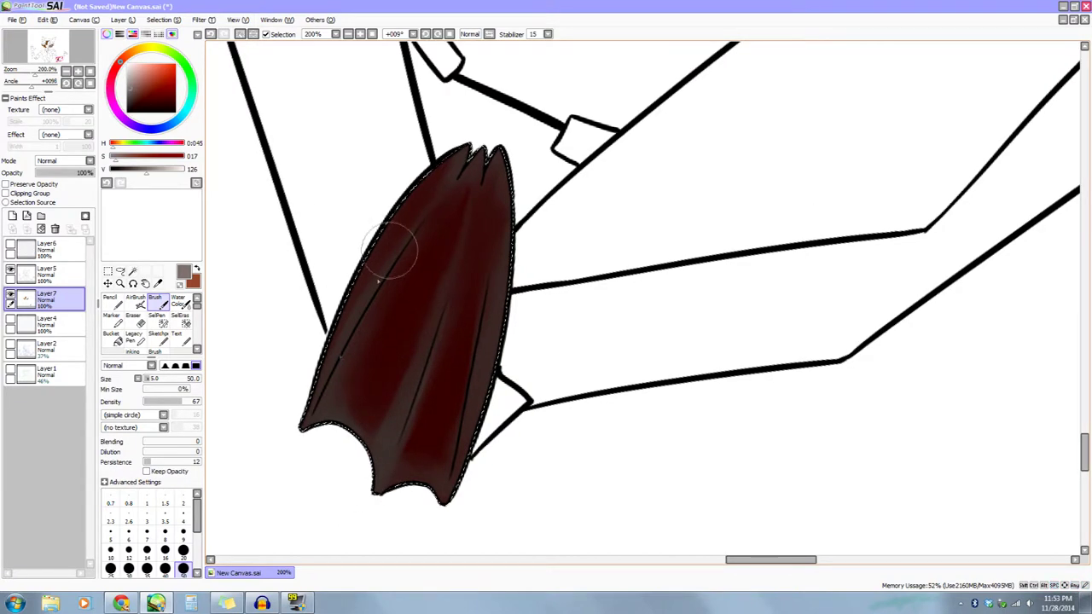
drag(381, 268, 298, 464)
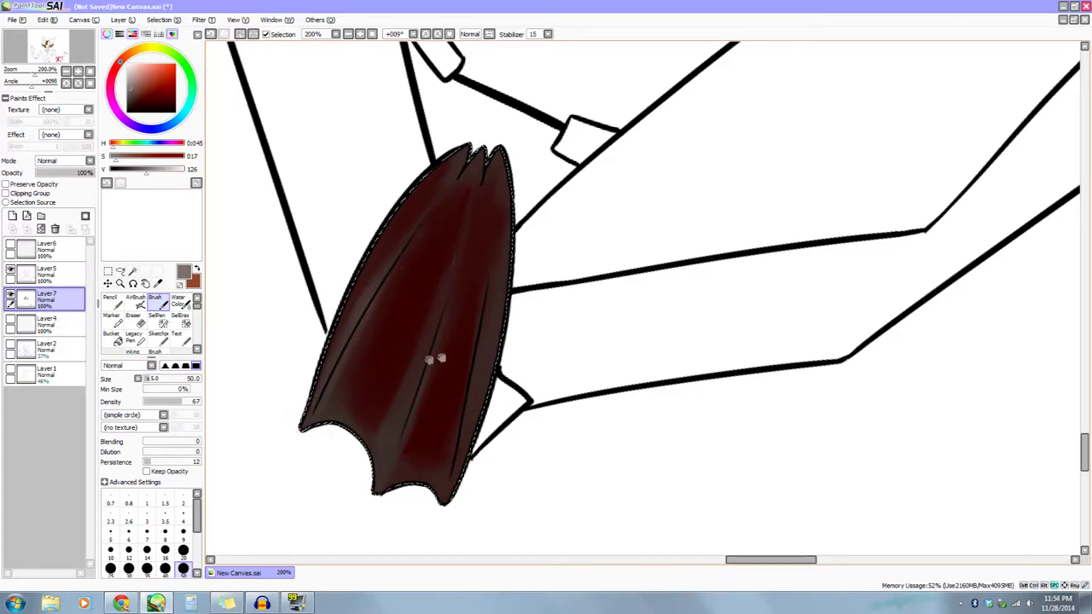
drag(509, 356, 471, 348)
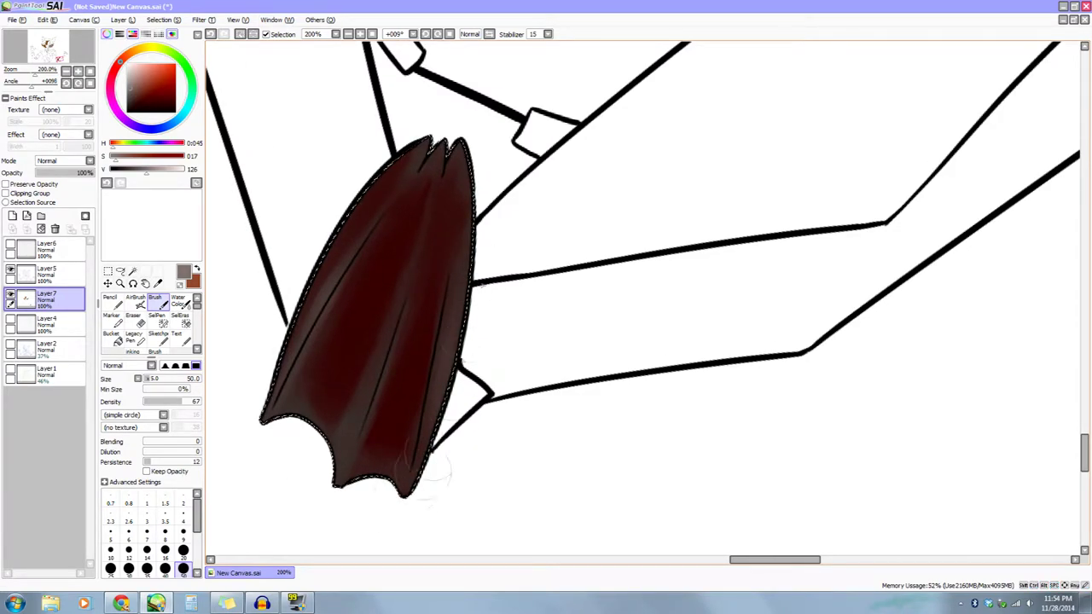
drag(418, 202, 423, 251)
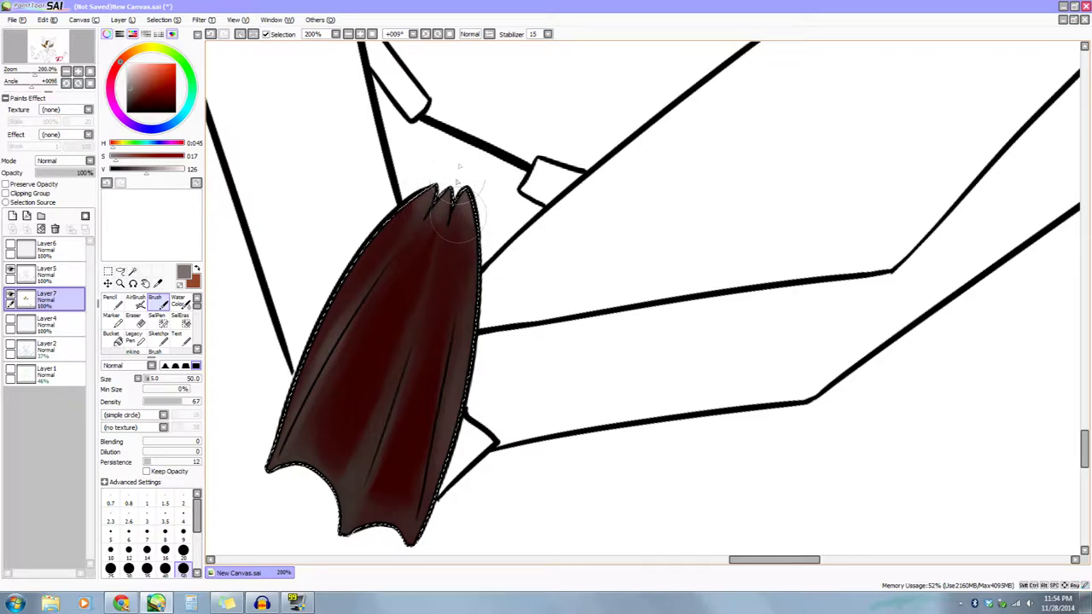
drag(431, 384, 459, 418)
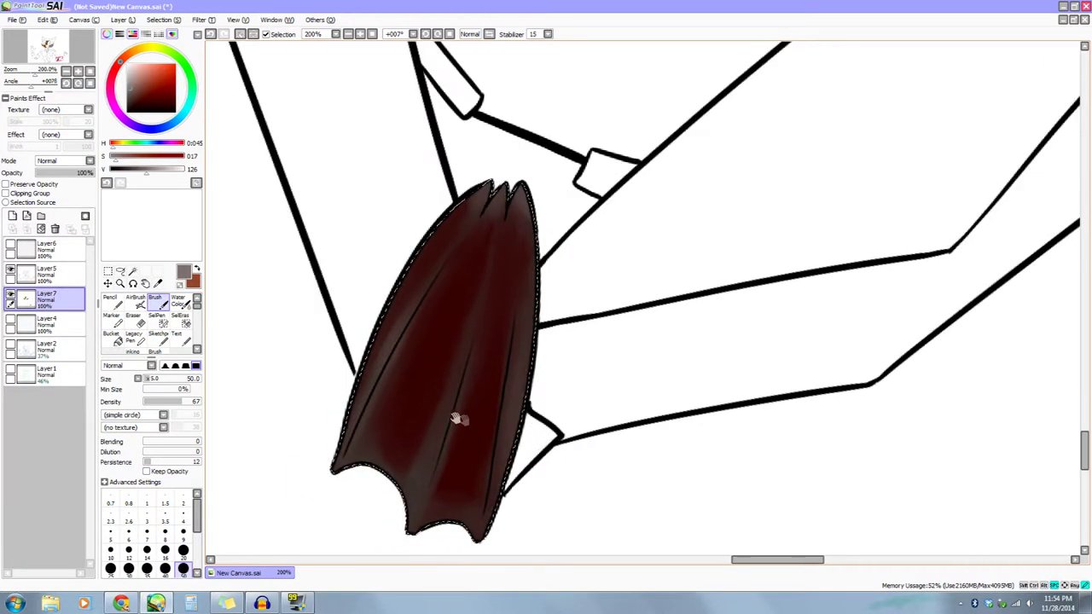
Tone down the highlights around the elbow piece's folds and tip with sampled dark reddish shades.
right_click(422, 382)
mouse_move(411, 338)
mouse_down()
mouse_move(384, 417)
mouse_move(409, 445)
mouse_move(424, 433)
mouse_move(398, 436)
mouse_up()
right_click(481, 314)
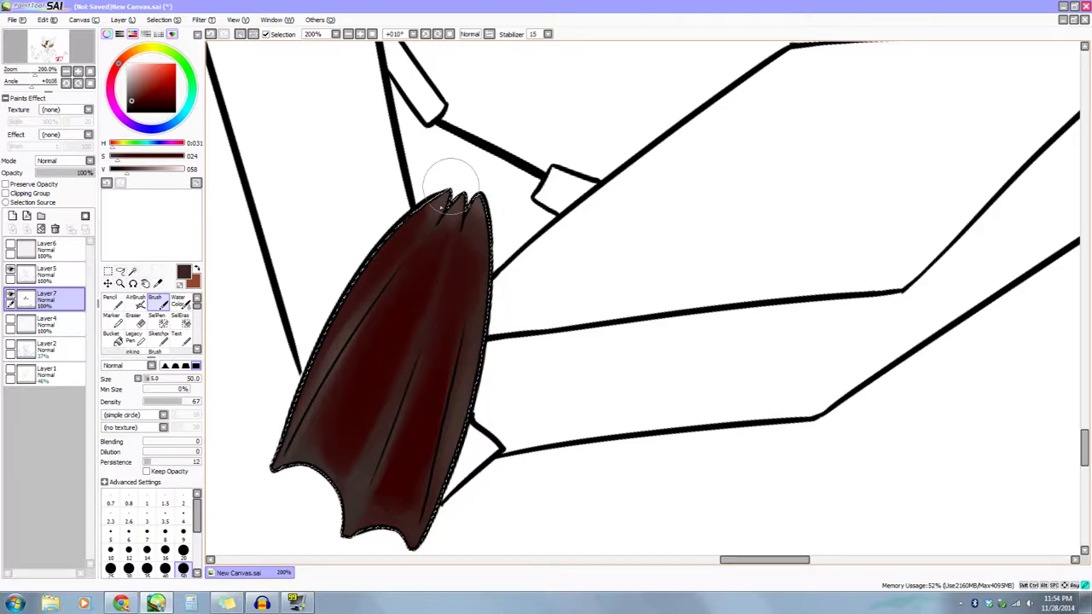
drag(519, 288, 528, 258)
drag(433, 443, 459, 433)
right_click(390, 400)
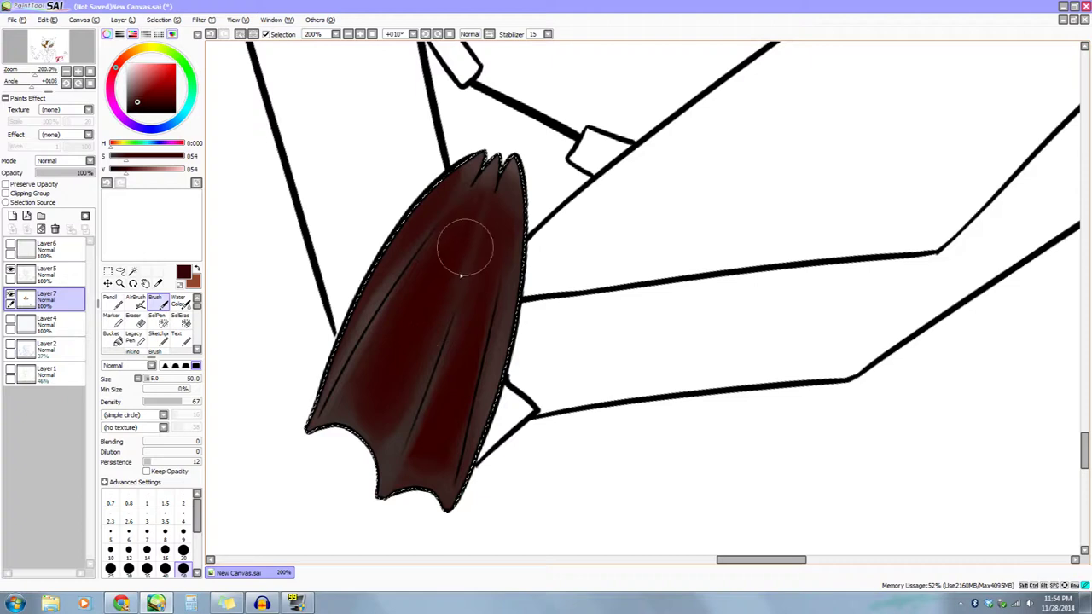
drag(427, 446, 426, 414)
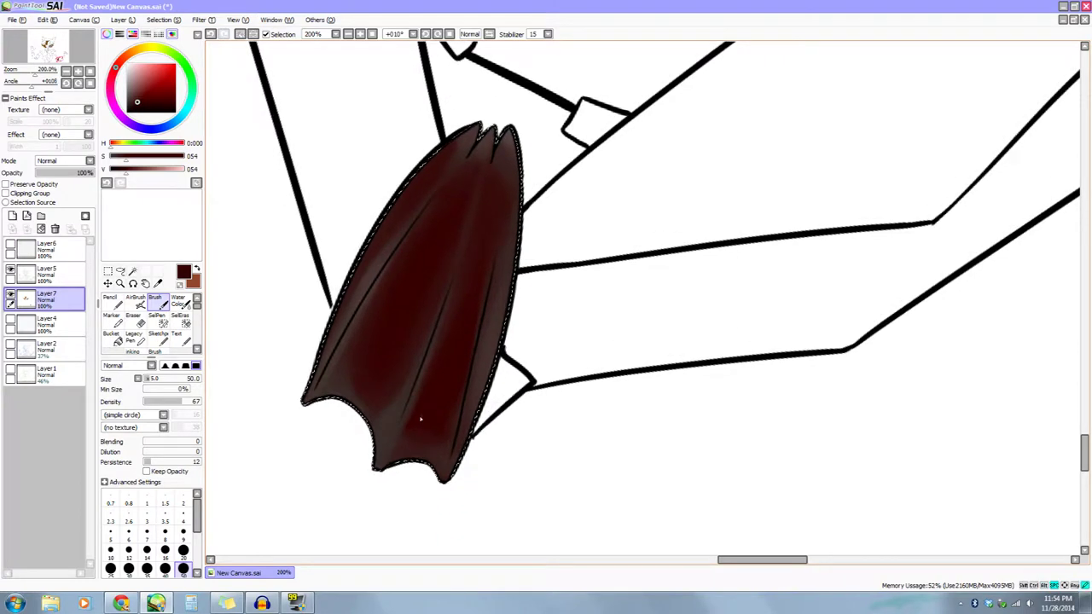
Deepen the shading along the elbow piece's lower points and outer edge with sampled dark grey, saturation 17 and value 59.
alt+click(397, 444)
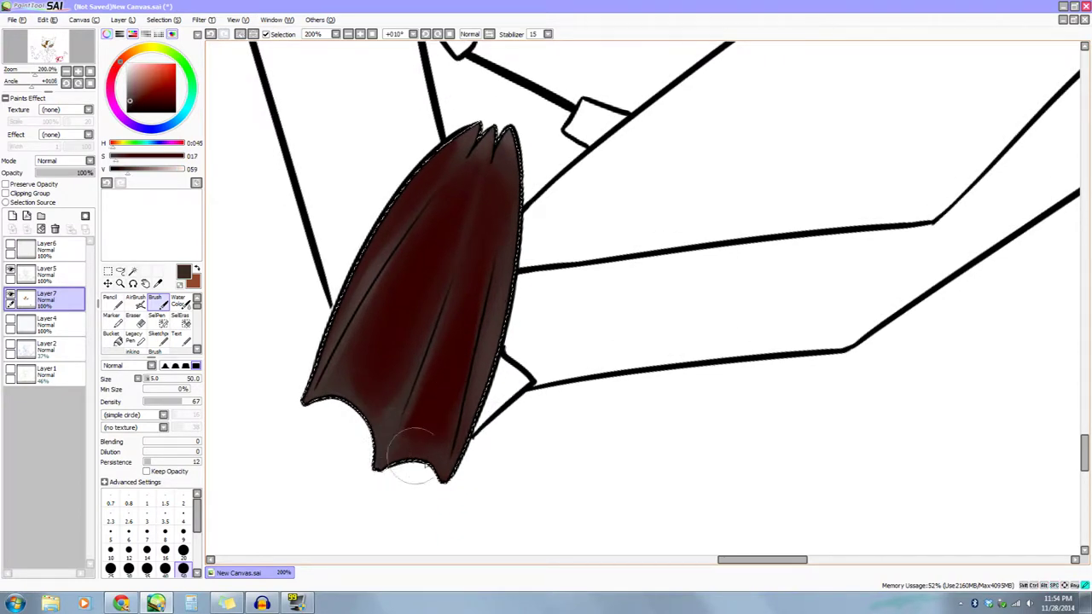
drag(452, 476, 438, 480)
drag(374, 466, 427, 475)
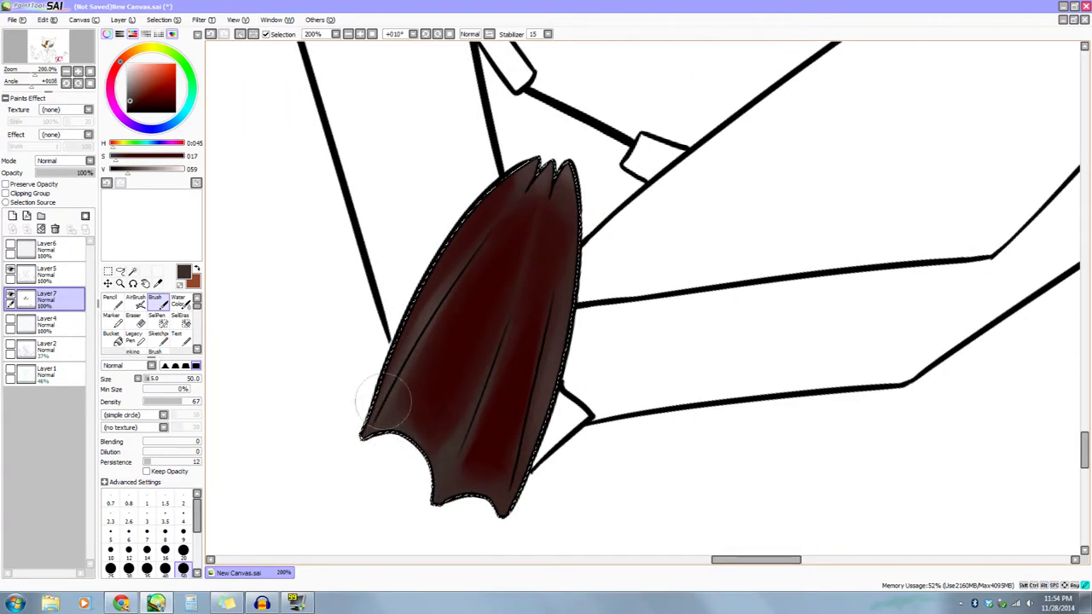
drag(356, 433, 331, 472)
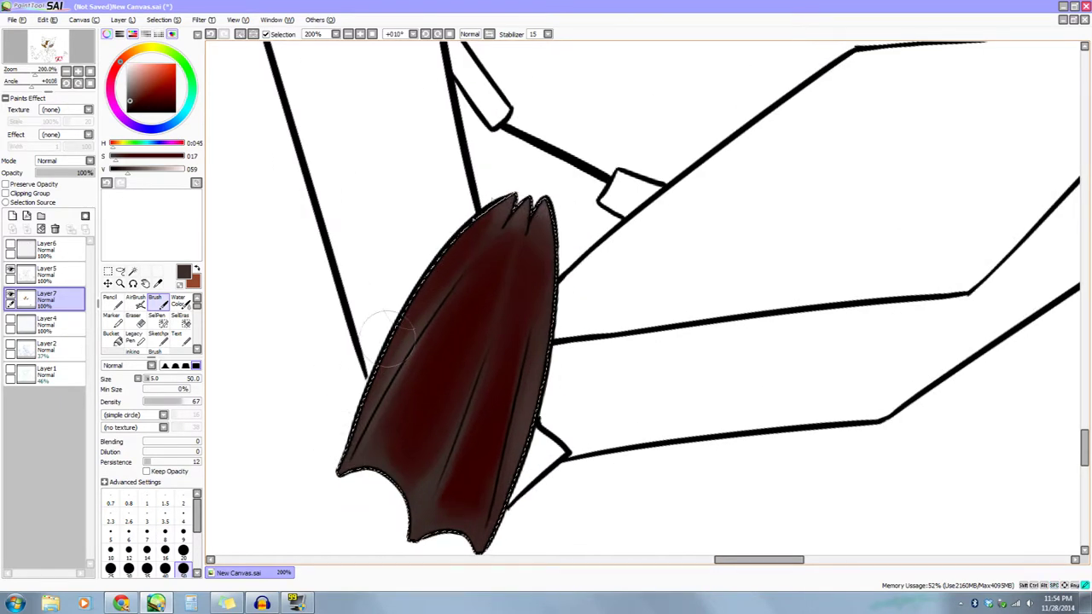
drag(423, 270, 402, 315)
drag(498, 209, 396, 369)
drag(445, 390, 418, 400)
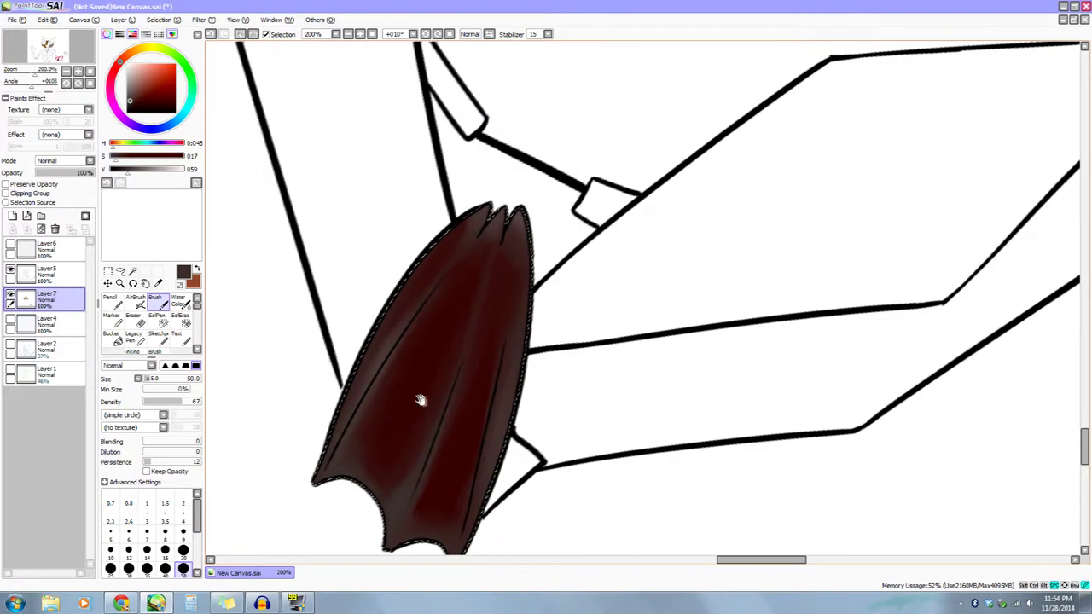
Smooth the transition beside the elbow piece's longest crease with a sampled dark red of value 55.
right_click(427, 276)
drag(408, 303, 355, 391)
drag(416, 371, 401, 378)
drag(415, 433, 418, 462)
drag(401, 477, 402, 422)
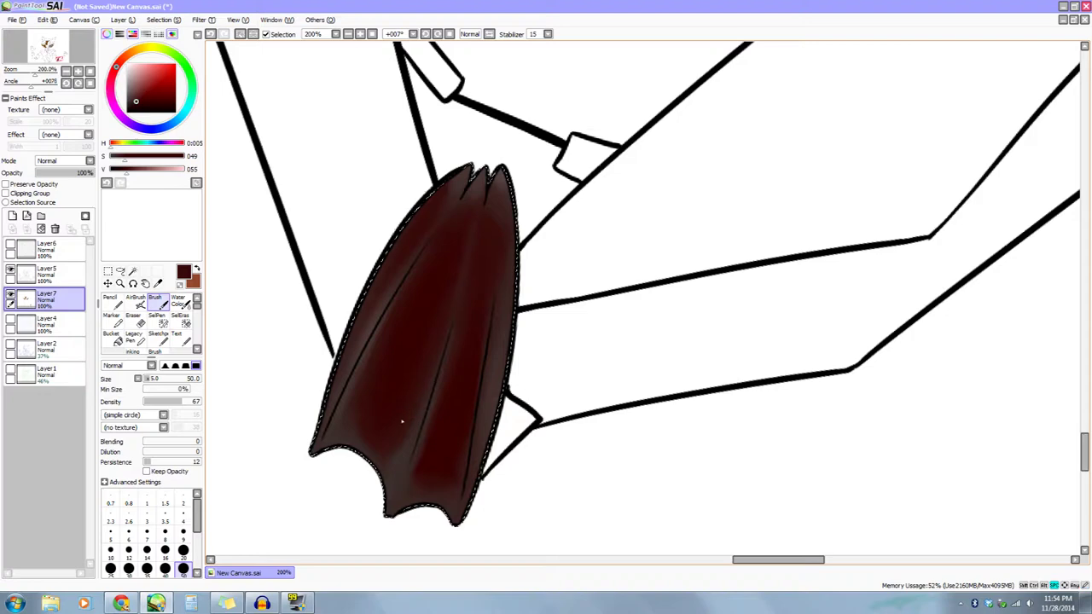
Finish the dark grey shading along the elbow piece's lower points and arm-side edge, and clear the selection.
alt+click(391, 481)
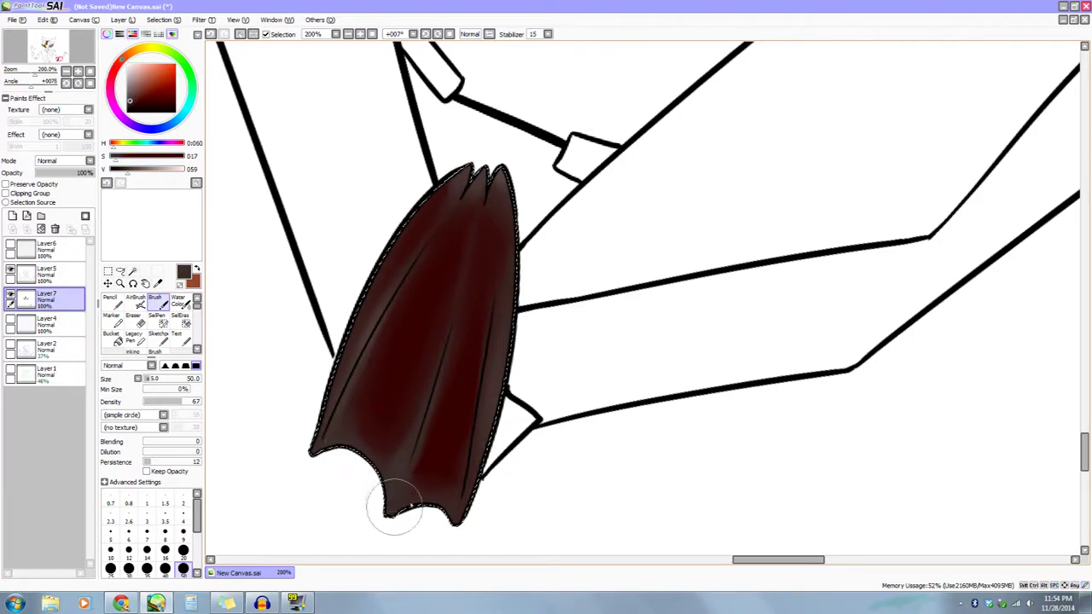
mouse_move(465, 526)
mouse_down()
mouse_move(441, 528)
mouse_move(424, 484)
mouse_up()
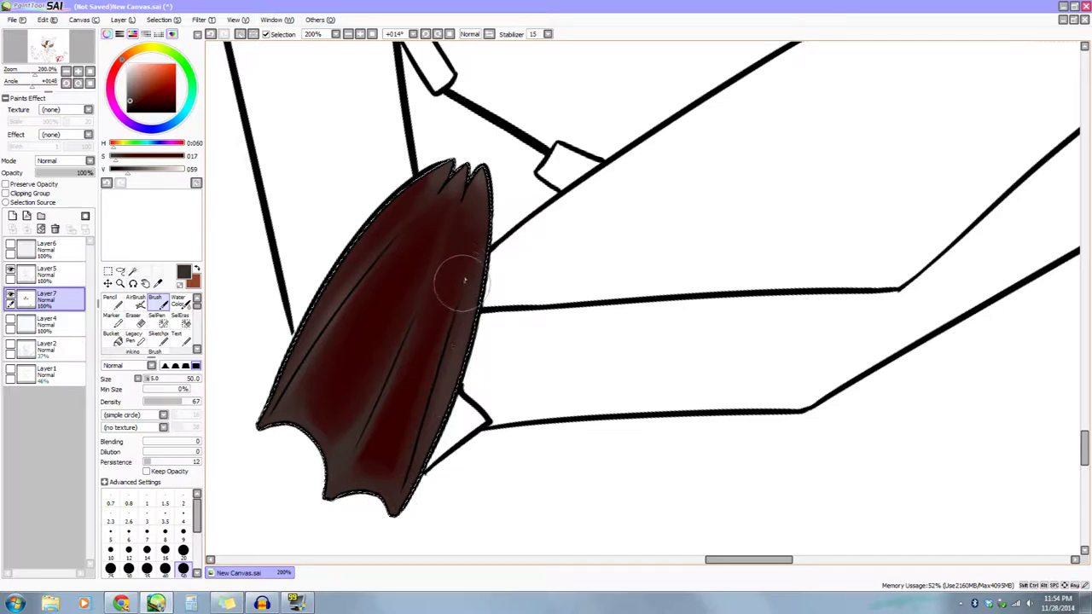
drag(488, 452, 526, 497)
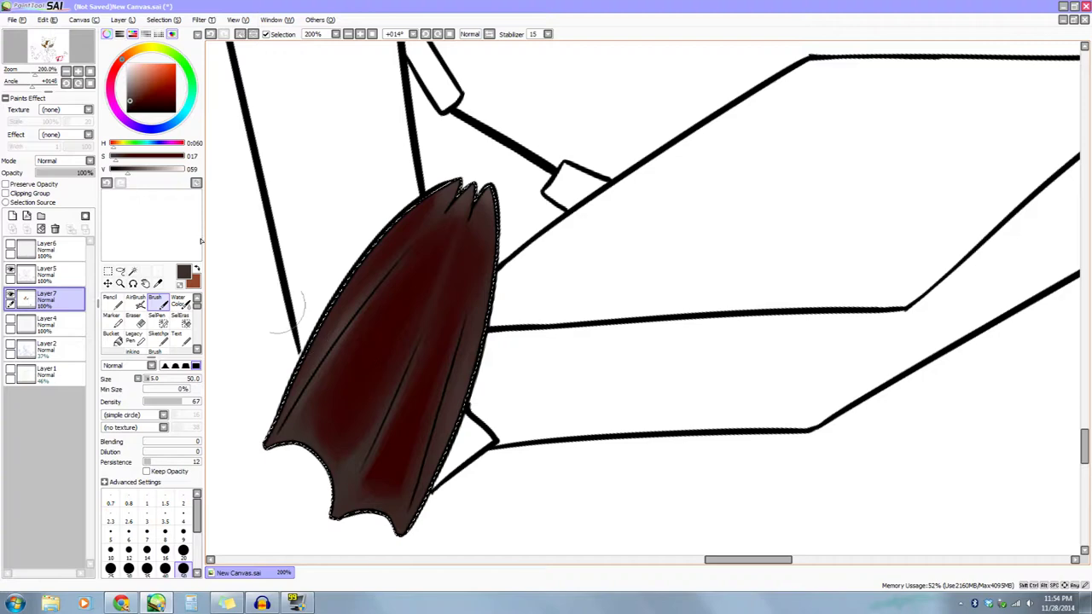
click(108, 272)
drag(275, 323, 326, 331)
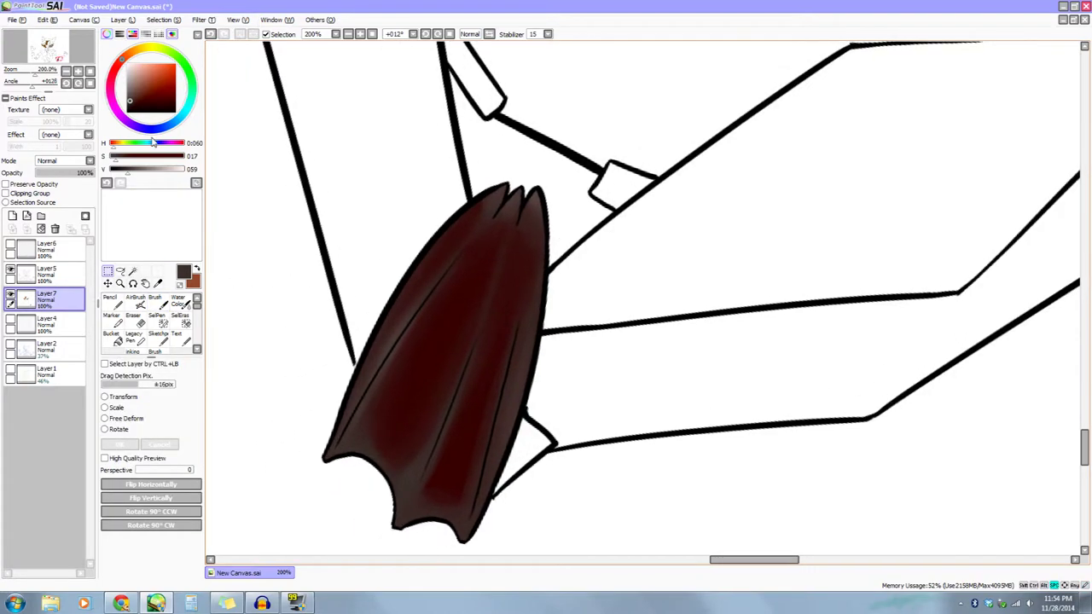
Examine the shaded elbow piece in the context of the whole torso and arms.
click(66, 71)
click(65, 71)
click(66, 72)
click(66, 72)
click(66, 72)
drag(288, 290, 292, 340)
drag(373, 334, 632, 479)
drag(791, 478, 586, 466)
mouse_move(627, 426)
mouse_down()
mouse_move(538, 384)
mouse_move(641, 435)
mouse_move(714, 399)
mouse_up()
mouse_move(418, 407)
mouse_down()
mouse_move(483, 444)
mouse_move(638, 492)
mouse_move(535, 492)
mouse_move(599, 447)
mouse_move(575, 255)
mouse_move(515, 237)
mouse_move(460, 302)
mouse_up()
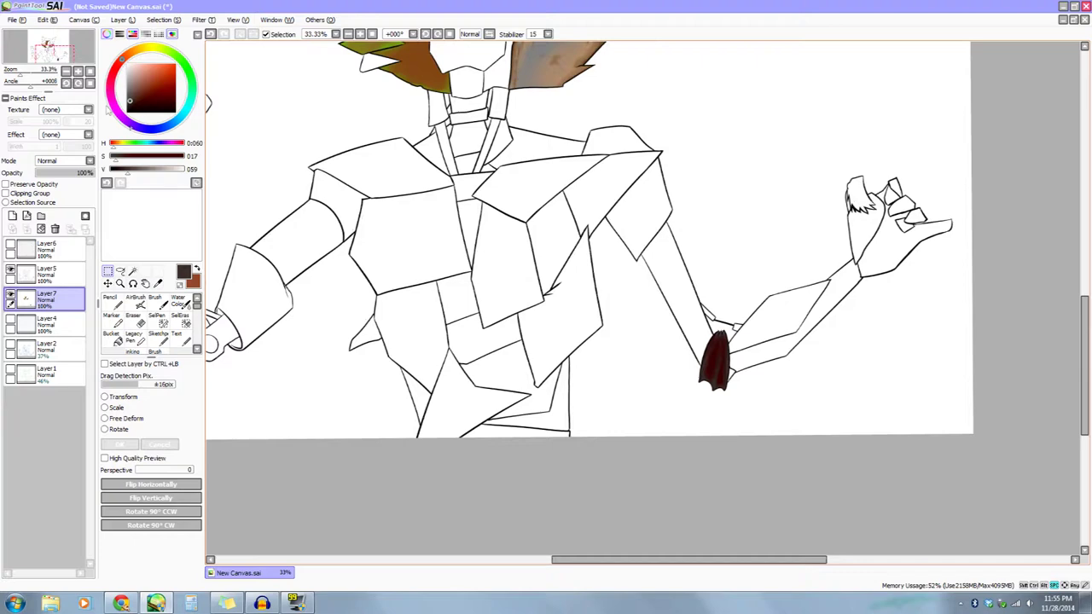
Select the pointed torso panel beside the chest plate with the Magic Wand, using the Layer5 line art.
click(79, 72)
click(78, 73)
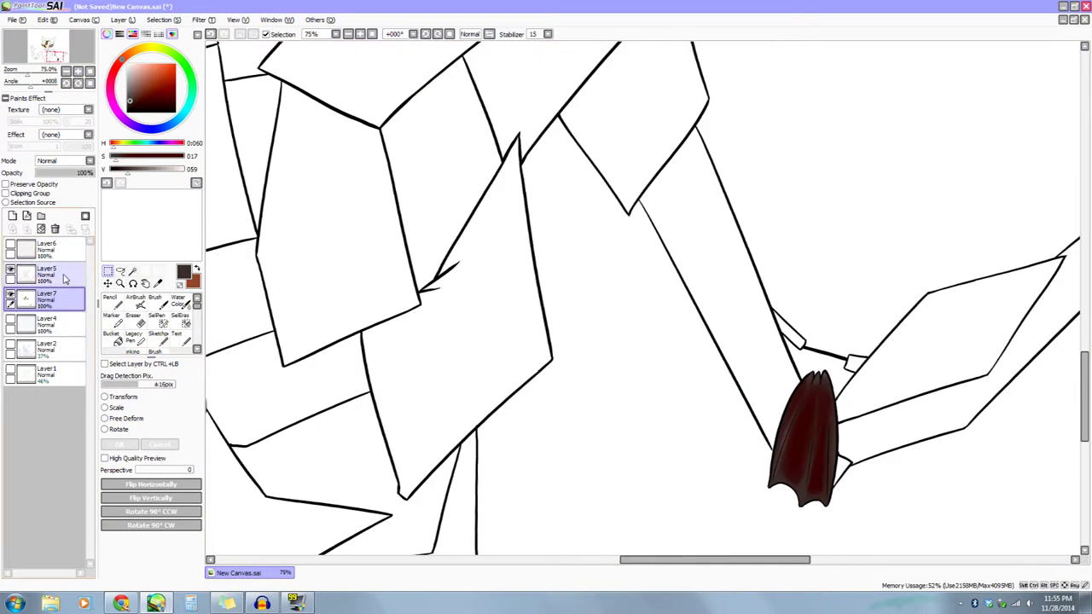
click(66, 275)
click(133, 272)
click(480, 328)
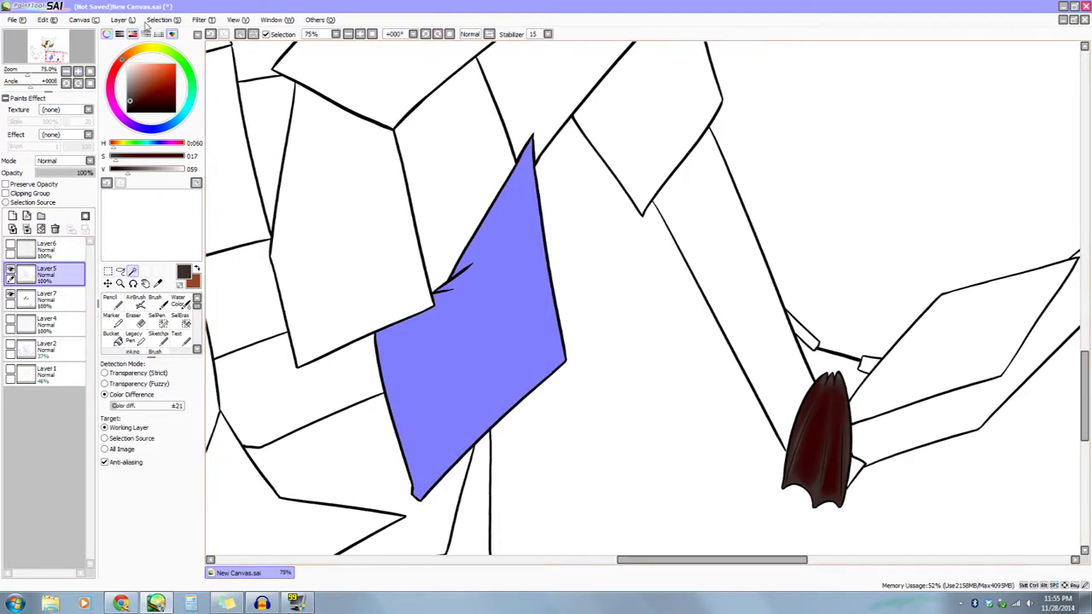
Expand the pointed torso panel's selection in three increments and make Layer7 the active layer.
click(162, 19)
click(174, 76)
click(164, 21)
click(175, 76)
click(165, 20)
click(175, 76)
click(61, 299)
Fill the selected torso panel with a neutral grey of saturation 0 and value 178, and clear the selection.
click(112, 302)
click(77, 72)
drag(473, 285, 618, 282)
drag(172, 173, 157, 179)
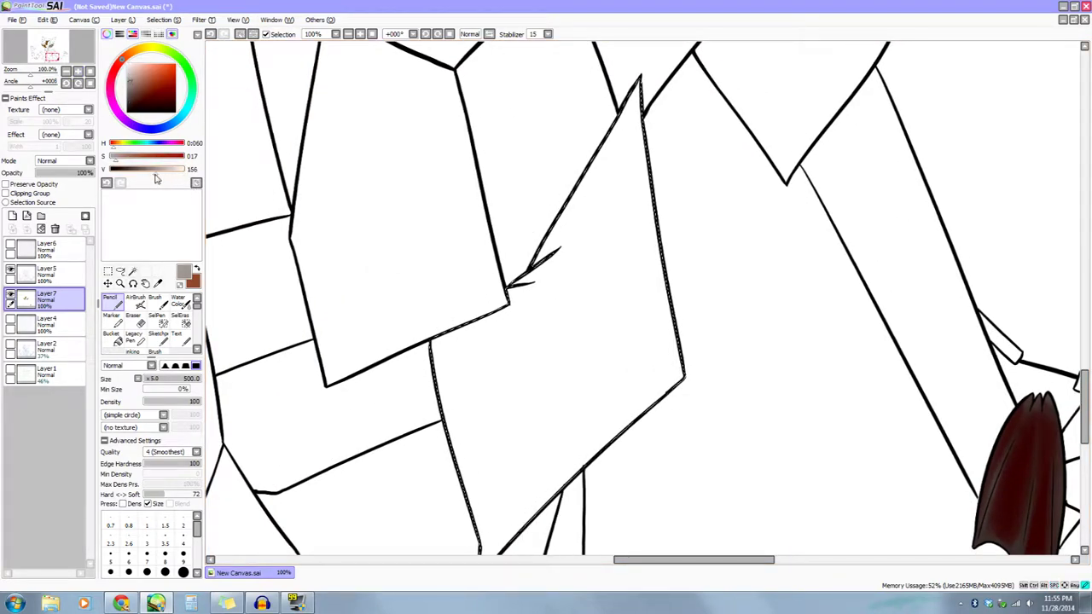
drag(117, 159, 162, 183)
click(112, 336)
click(539, 418)
drag(538, 418, 492, 351)
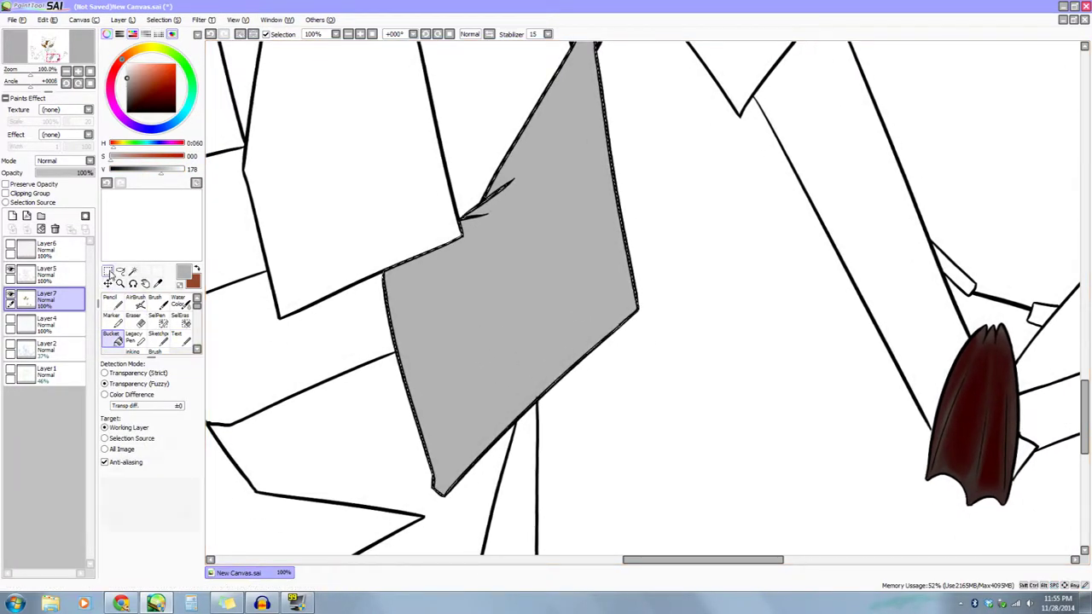
click(108, 272)
click(308, 337)
drag(344, 370, 344, 430)
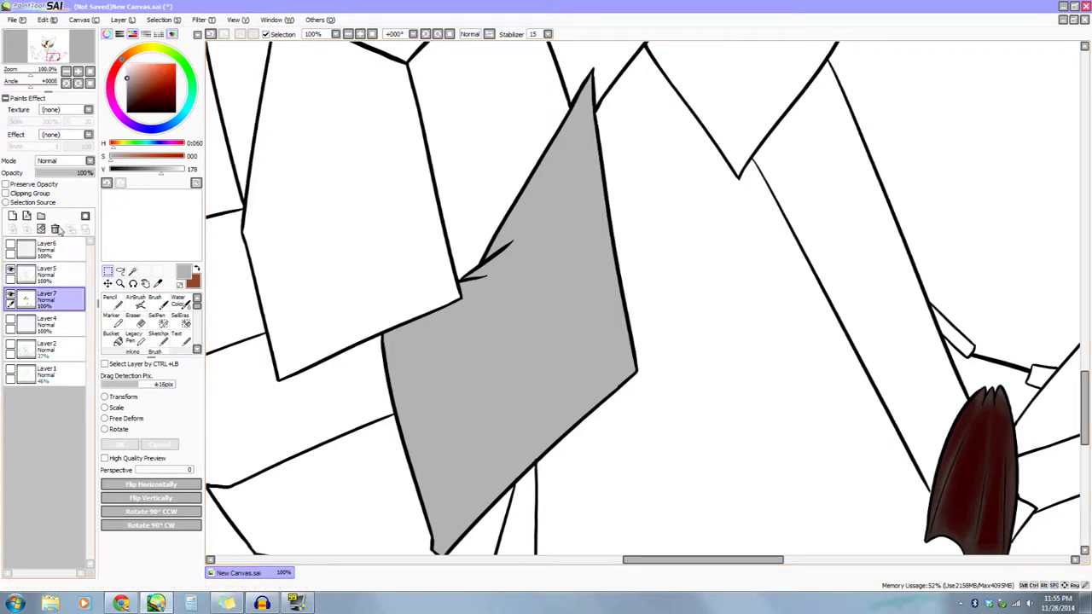
Preserve Layer7's opacity and paint a rust-brown patch near the grey panel's outer corner with the Brush at size 50.
click(116, 300)
click(197, 269)
drag(314, 316, 282, 248)
drag(312, 344, 357, 305)
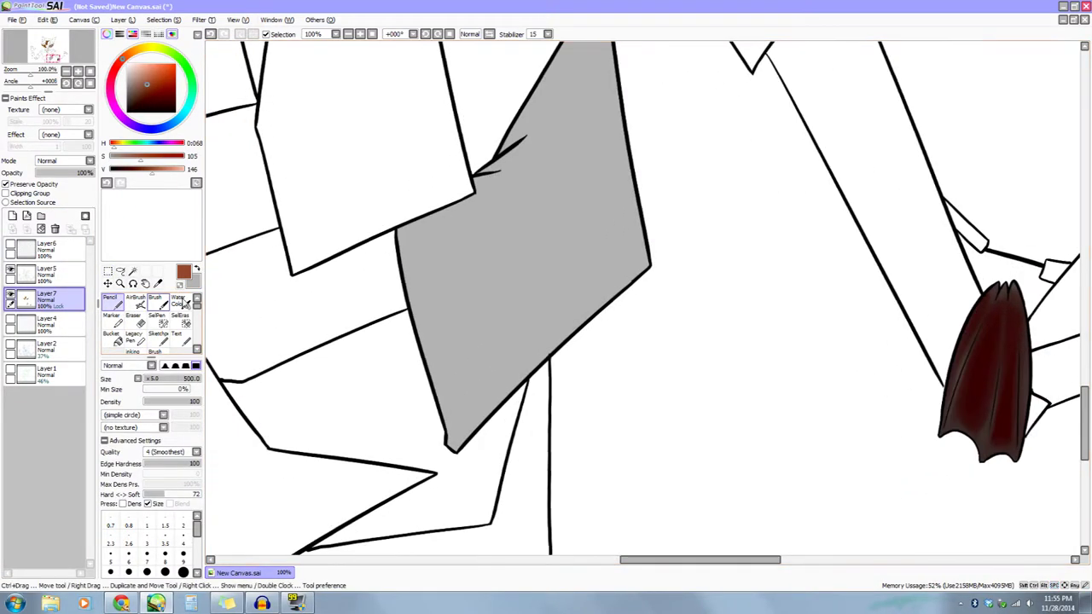
click(161, 303)
drag(412, 400, 394, 449)
scroll(585, 407, down, 1)
drag(603, 281, 593, 293)
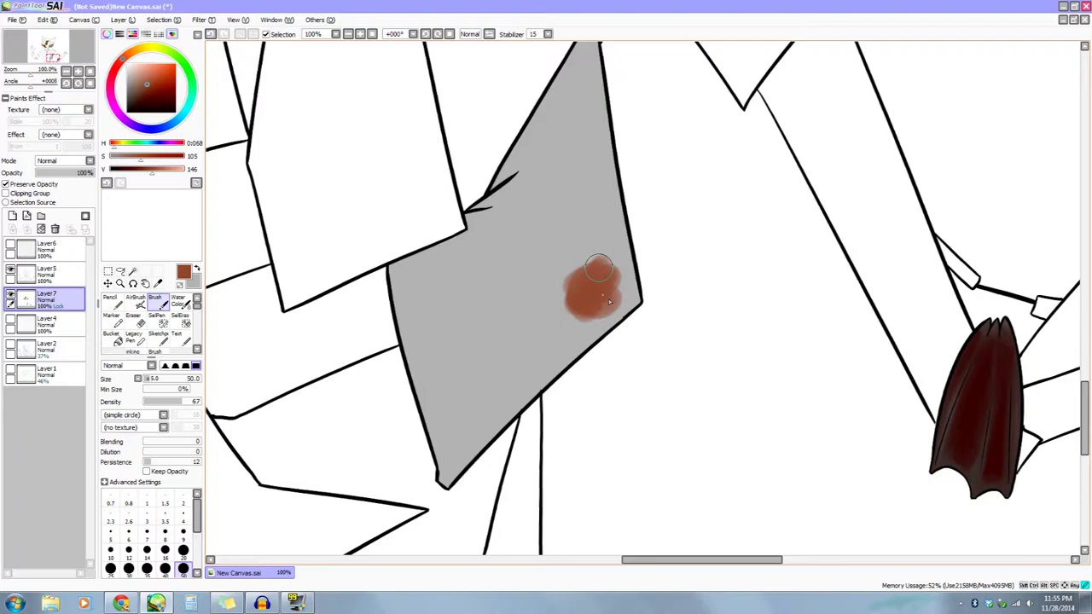
Erase an irregular hole in the middle of the rust patch with the Eraser at size 35.
drag(667, 405, 687, 400)
scroll(614, 410, up, 2)
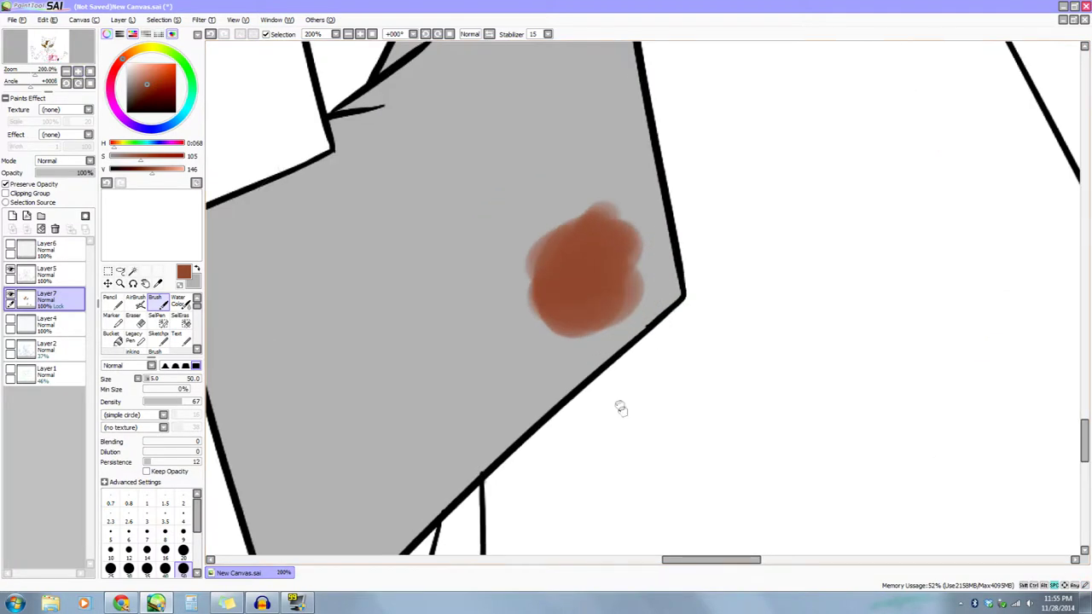
key(e)
mouse_move(605, 250)
mouse_down()
mouse_move(583, 294)
mouse_move(607, 223)
mouse_move(597, 288)
mouse_move(588, 277)
mouse_up()
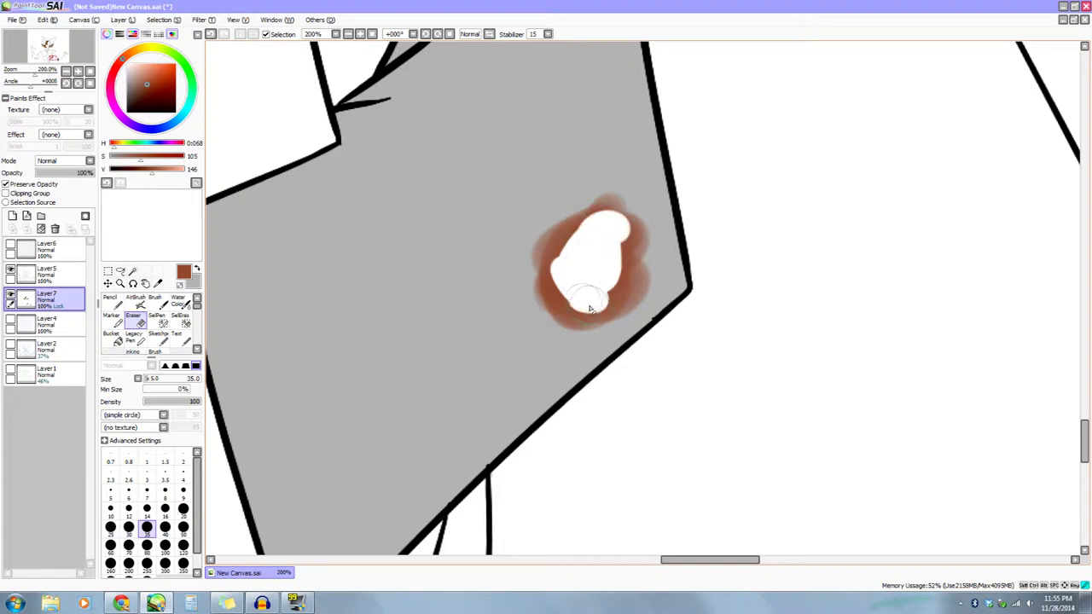
Outline the hole in dark red of value 92 using the Pencil at size 20.
key(b)
click(78, 71)
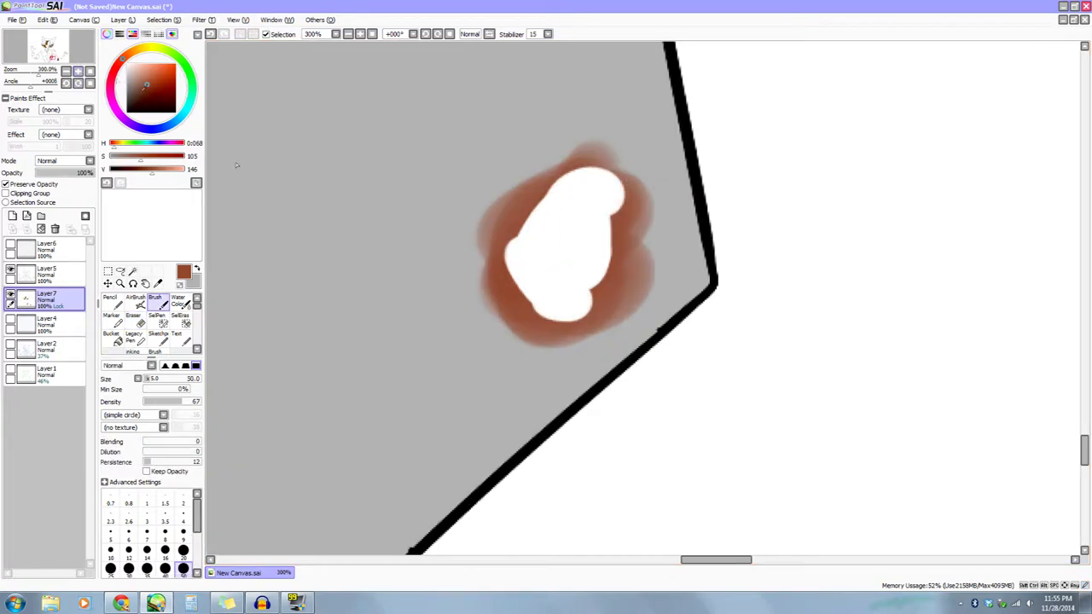
click(77, 71)
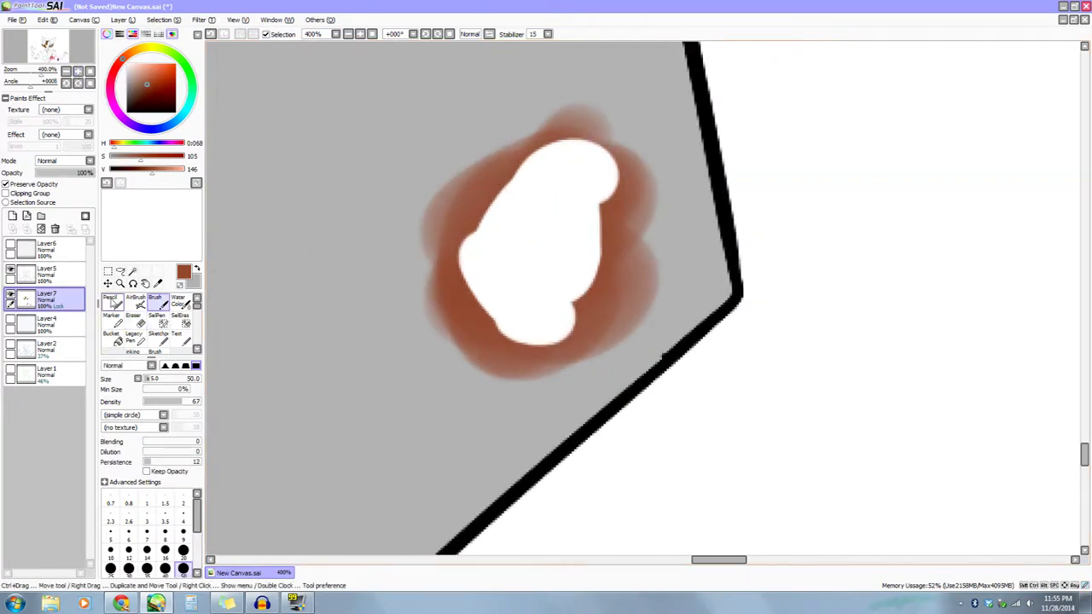
key(n)
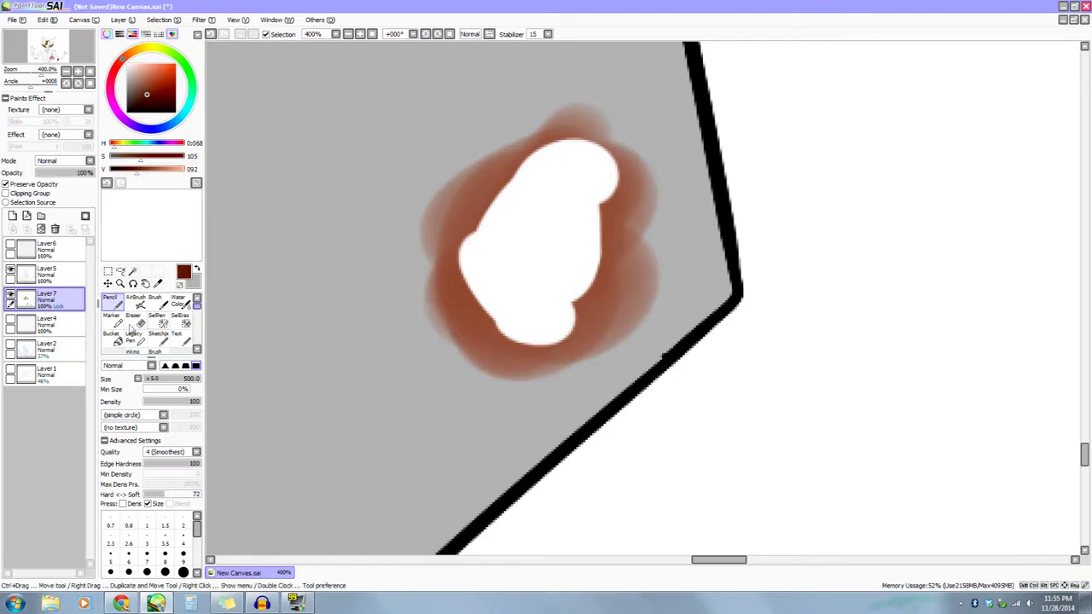
drag(153, 378, 146, 386)
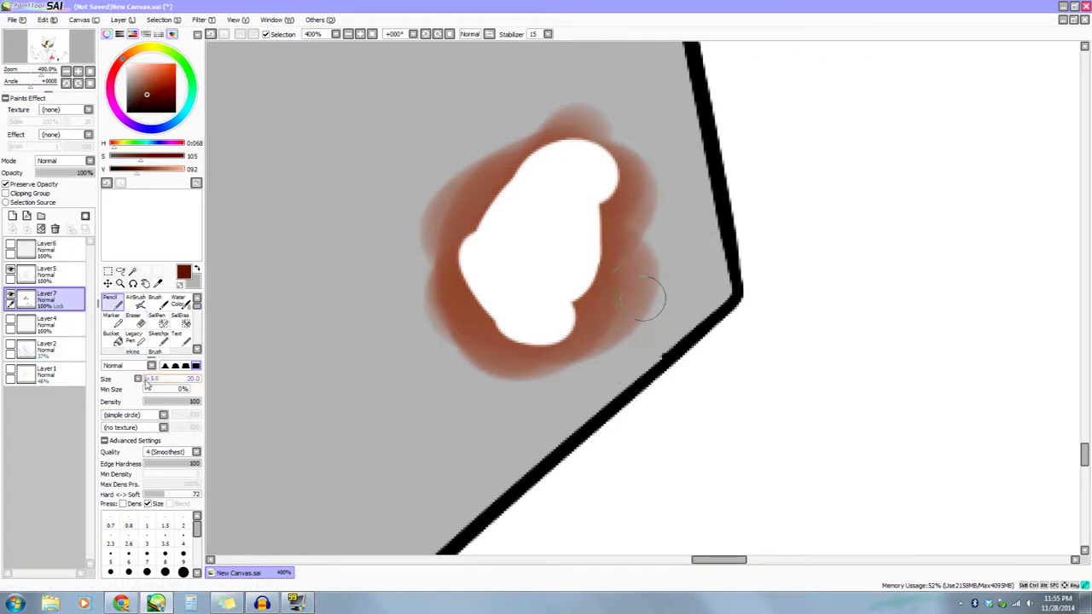
drag(572, 301, 587, 290)
mouse_move(595, 207)
mouse_down()
mouse_move(601, 271)
mouse_move(601, 217)
mouse_up()
mouse_move(578, 141)
mouse_down()
mouse_move(625, 176)
mouse_move(546, 143)
mouse_move(557, 160)
mouse_move(529, 161)
mouse_move(539, 149)
mouse_move(463, 247)
mouse_move(493, 338)
mouse_move(502, 321)
mouse_move(469, 272)
mouse_move(515, 358)
mouse_up()
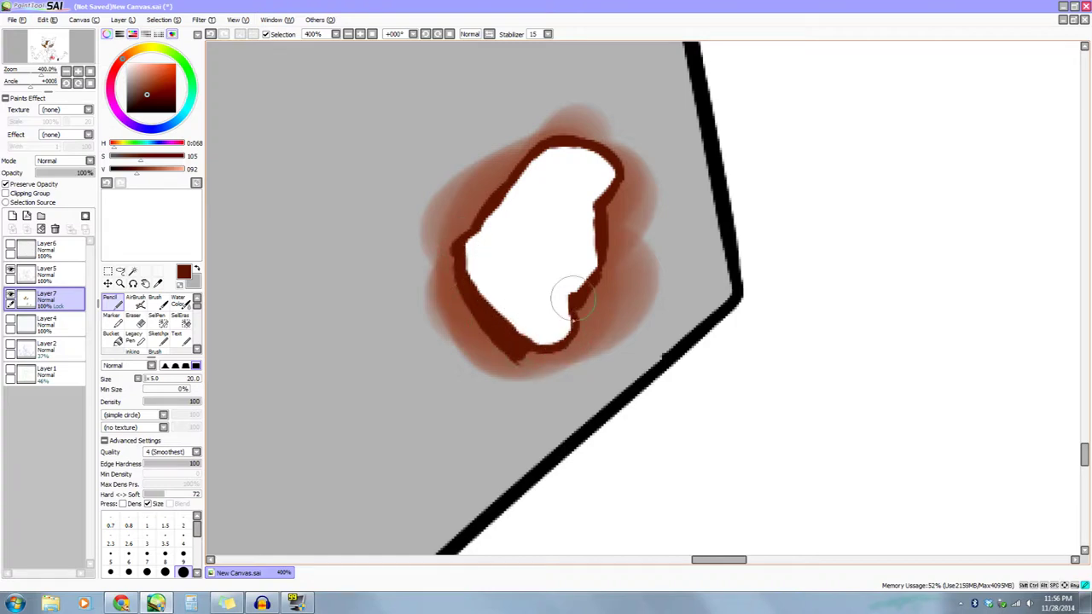
Roughen the hole's inner edge with jagged dark red Pencil strokes.
click(78, 72)
click(78, 72)
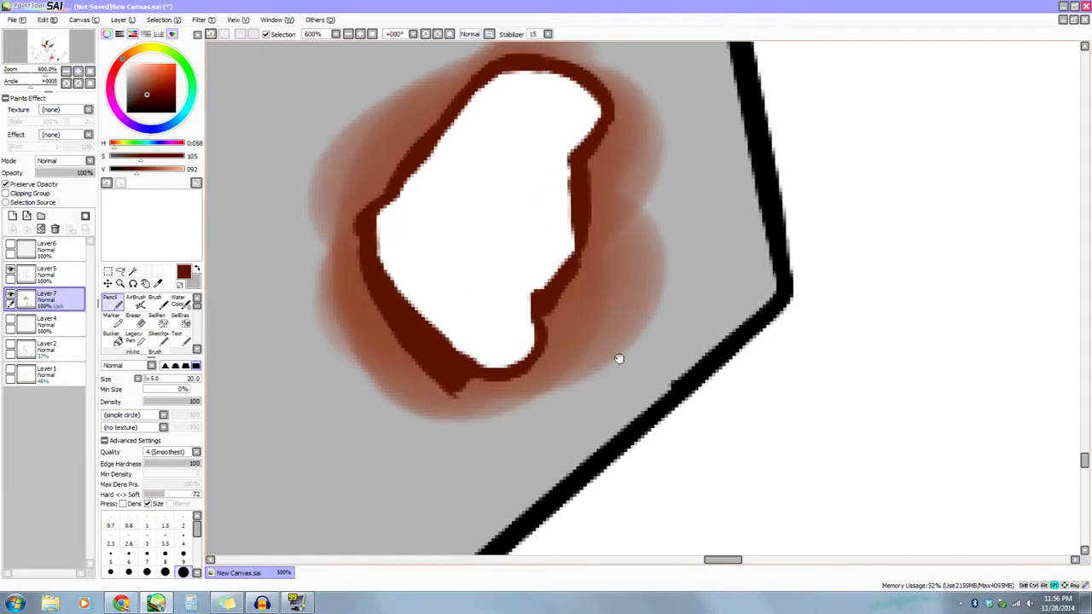
drag(619, 358, 667, 384)
mouse_move(617, 181)
mouse_down()
mouse_move(647, 130)
mouse_move(647, 143)
mouse_move(613, 98)
mouse_move(558, 90)
mouse_move(505, 152)
mouse_move(535, 123)
mouse_move(538, 132)
mouse_move(501, 153)
mouse_move(507, 142)
mouse_move(519, 152)
mouse_move(499, 154)
mouse_move(495, 170)
mouse_move(511, 163)
mouse_move(477, 178)
mouse_move(474, 198)
mouse_move(462, 207)
mouse_move(467, 188)
mouse_move(472, 196)
mouse_move(423, 241)
mouse_move(433, 290)
mouse_move(466, 341)
mouse_move(472, 330)
mouse_move(496, 365)
mouse_move(557, 390)
mouse_move(581, 379)
mouse_move(579, 317)
mouse_move(626, 284)
mouse_move(621, 235)
mouse_up()
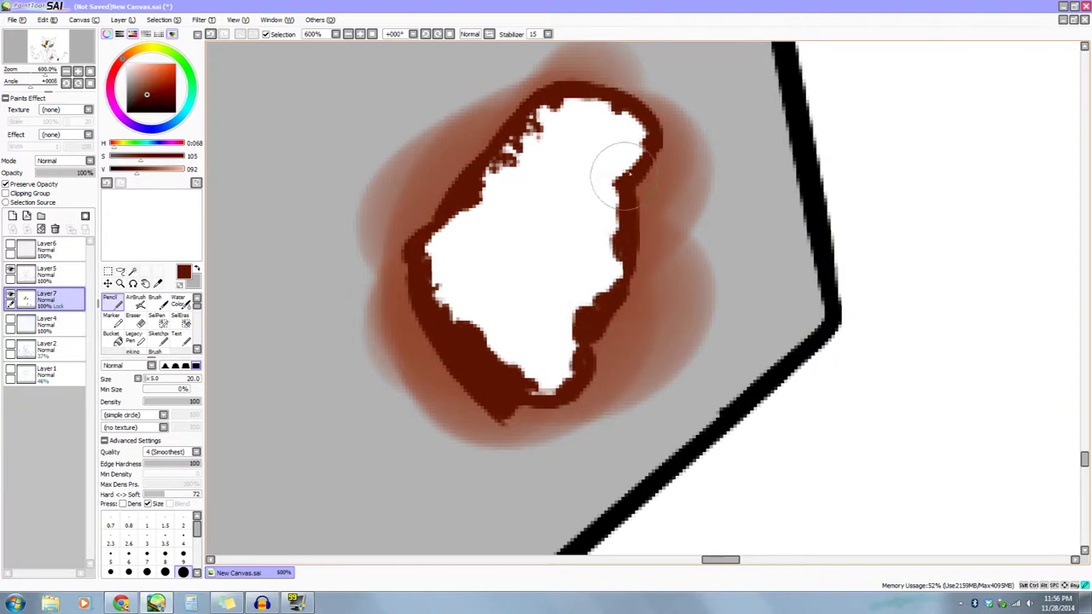
Erase a second lobe to make the hole heart-shaped and outline the new edge in dark red.
key(e)
mouse_move(475, 244)
mouse_down()
mouse_move(447, 189)
mouse_move(417, 198)
mouse_move(442, 196)
mouse_move(397, 156)
mouse_move(428, 151)
mouse_move(443, 225)
mouse_up()
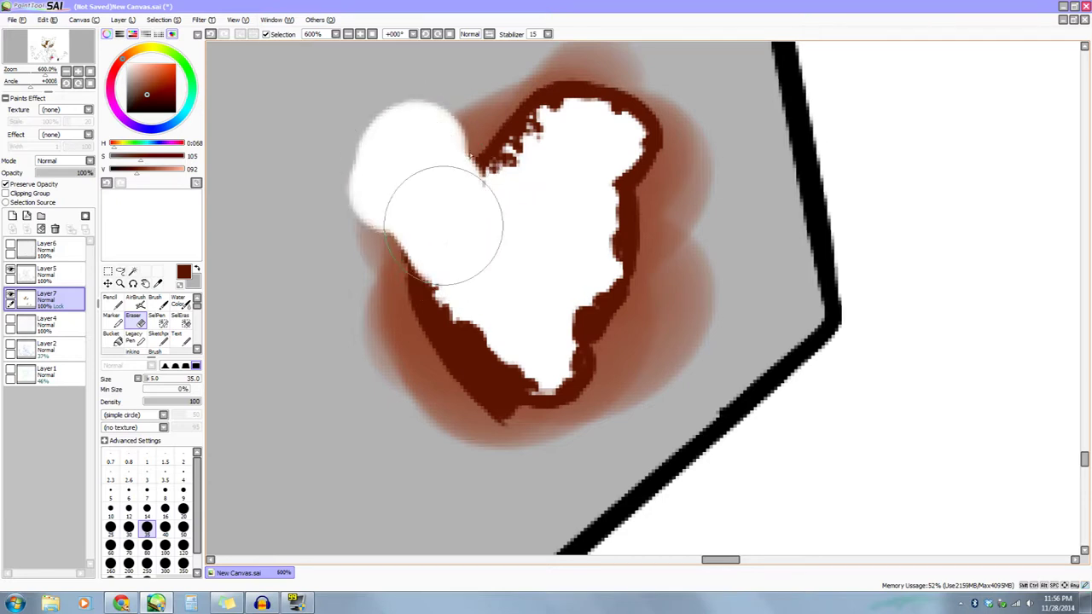
key(n)
mouse_move(481, 160)
mouse_down()
mouse_move(456, 117)
mouse_move(407, 99)
mouse_move(420, 105)
mouse_move(390, 108)
mouse_move(358, 170)
mouse_move(353, 205)
mouse_move(416, 234)
mouse_move(371, 219)
mouse_move(398, 235)
mouse_move(411, 258)
mouse_move(387, 237)
mouse_move(429, 290)
mouse_up()
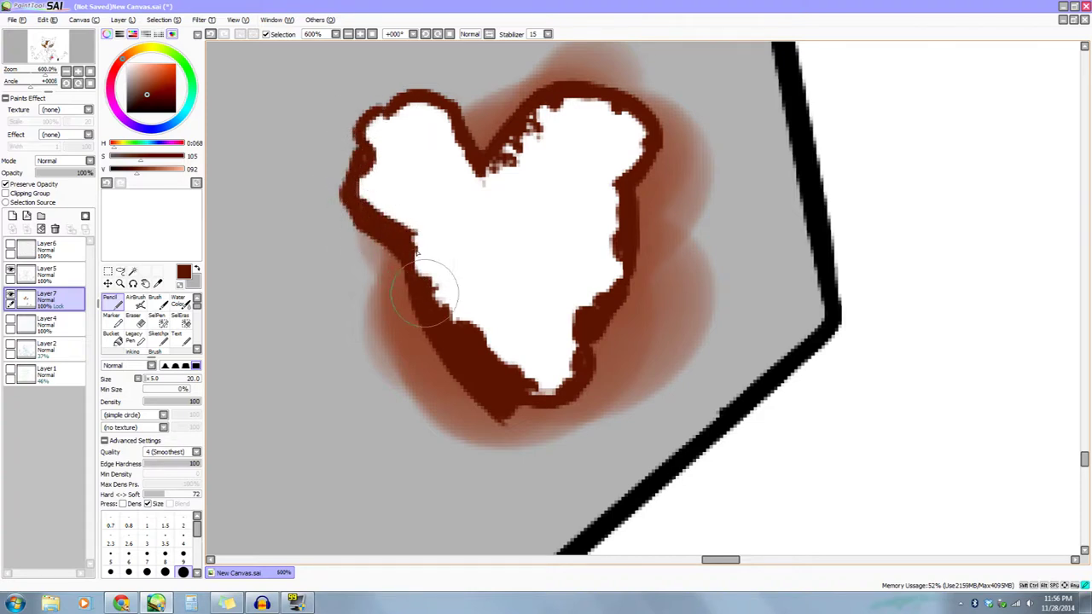
mouse_move(397, 220)
mouse_down()
mouse_move(359, 177)
mouse_move(358, 194)
mouse_move(368, 124)
mouse_move(391, 113)
mouse_move(395, 123)
mouse_move(405, 101)
mouse_move(441, 104)
mouse_move(454, 133)
mouse_up()
mouse_move(605, 266)
mouse_down()
mouse_move(634, 268)
mouse_move(648, 443)
mouse_move(580, 395)
mouse_up()
mouse_move(562, 164)
mouse_down()
mouse_move(578, 219)
mouse_move(555, 166)
mouse_move(512, 149)
mouse_move(486, 163)
mouse_up()
Paint a wide, soft light rust halo around the heart-shaped hole with the Brush at size 50.
right_click(570, 211)
click(163, 303)
drag(499, 302, 515, 360)
mouse_move(544, 242)
mouse_down()
mouse_move(448, 231)
mouse_move(403, 286)
mouse_move(415, 354)
mouse_move(409, 274)
mouse_up()
drag(447, 328, 487, 312)
mouse_move(448, 239)
mouse_down()
mouse_move(444, 356)
mouse_move(430, 341)
mouse_move(419, 212)
mouse_move(437, 369)
mouse_up()
drag(490, 470, 484, 487)
mouse_move(428, 151)
mouse_down()
mouse_move(475, 116)
mouse_move(431, 312)
mouse_move(435, 247)
mouse_move(511, 115)
mouse_move(783, 166)
mouse_move(741, 395)
mouse_up()
scroll(734, 384, down, 4)
mouse_move(435, 230)
mouse_down()
mouse_move(652, 431)
mouse_move(694, 383)
mouse_move(750, 354)
mouse_up()
mouse_move(460, 337)
mouse_down()
mouse_move(485, 405)
mouse_move(546, 425)
mouse_up()
mouse_move(458, 104)
mouse_down()
mouse_move(464, 237)
mouse_move(455, 227)
mouse_up()
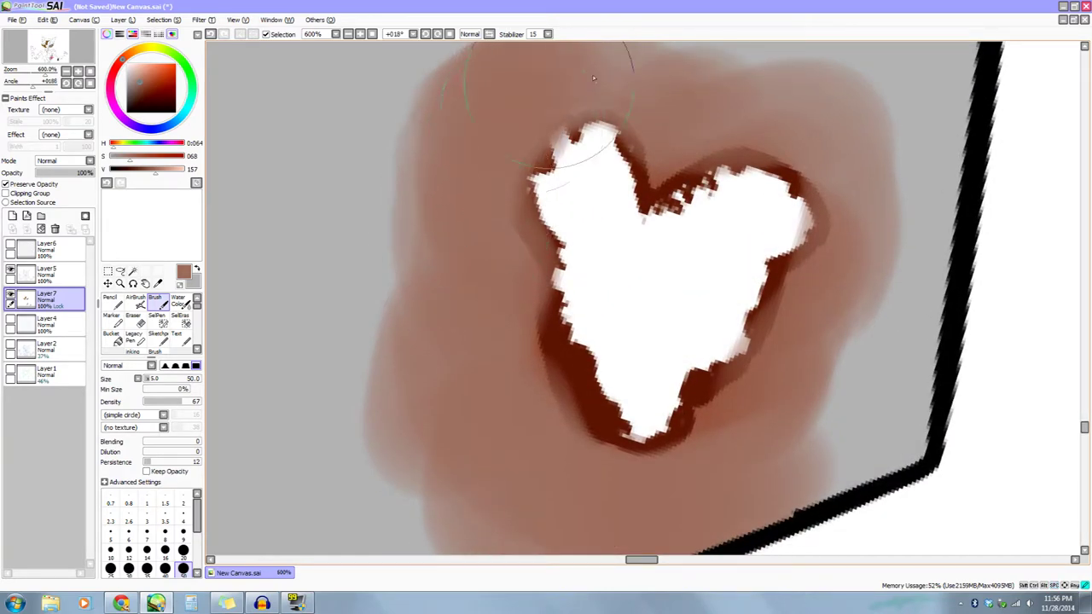
drag(468, 272, 354, 420)
Thicken the jagged rim around the hole's newer lobe with the dark red Pencil at size 20.
key(x)
right_click(604, 222)
key(n)
mouse_move(568, 193)
mouse_down()
mouse_move(523, 177)
mouse_move(524, 187)
mouse_move(558, 171)
mouse_move(513, 180)
mouse_move(503, 209)
mouse_move(497, 188)
mouse_move(497, 226)
mouse_move(481, 243)
mouse_move(526, 302)
mouse_move(514, 308)
mouse_move(529, 349)
mouse_move(499, 268)
mouse_move(516, 285)
mouse_move(538, 225)
mouse_move(593, 205)
mouse_up()
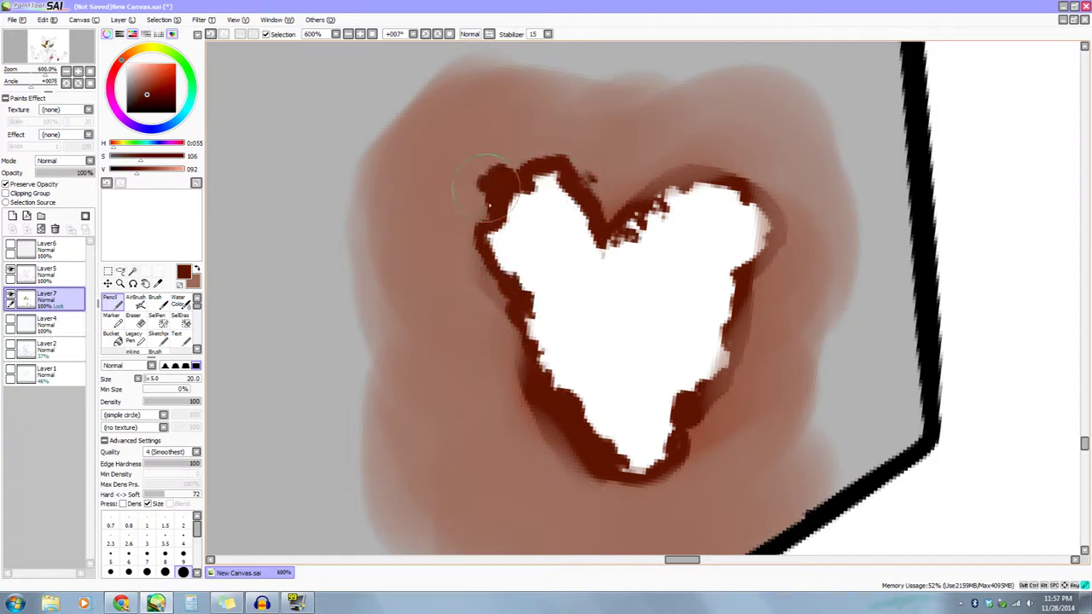
drag(472, 266, 488, 276)
drag(518, 355, 517, 363)
drag(517, 367, 459, 350)
Blend dark red outward from the hole's upper edge and newer lobe with the Brush at size 20.
click(158, 303)
drag(153, 380, 148, 380)
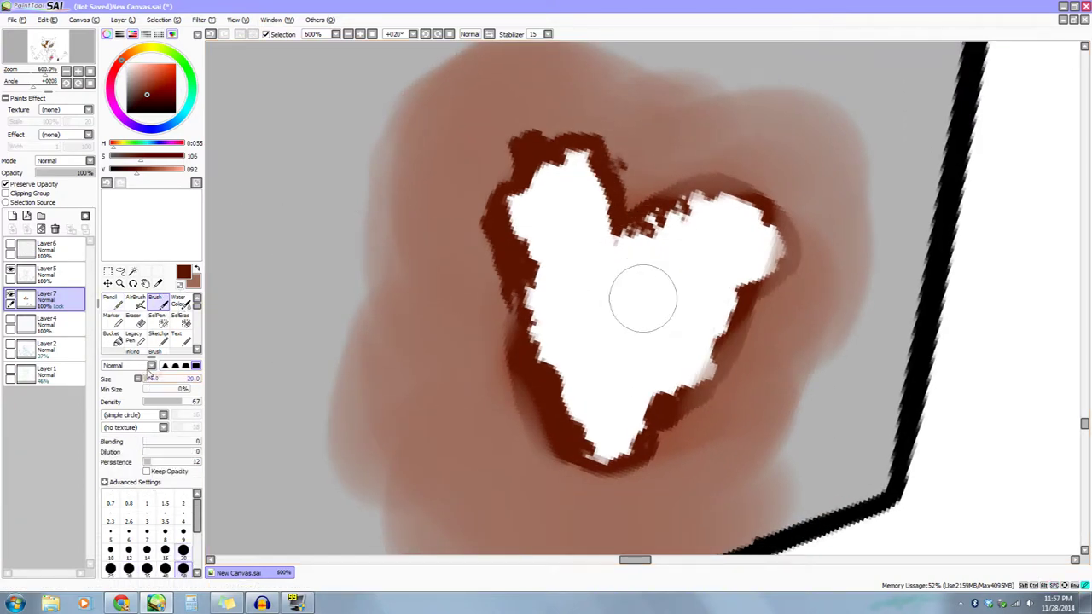
mouse_move(517, 296)
mouse_down()
mouse_move(498, 326)
mouse_move(492, 368)
mouse_move(538, 409)
mouse_move(488, 348)
mouse_move(505, 170)
mouse_move(516, 158)
mouse_move(505, 140)
mouse_move(525, 124)
mouse_move(554, 132)
mouse_move(497, 187)
mouse_move(506, 329)
mouse_up()
drag(628, 186, 591, 197)
mouse_move(592, 197)
mouse_down()
mouse_move(597, 217)
mouse_move(555, 153)
mouse_move(542, 162)
mouse_move(573, 128)
mouse_move(635, 167)
mouse_move(599, 215)
mouse_up()
mouse_move(535, 167)
mouse_down()
mouse_move(733, 162)
mouse_move(622, 204)
mouse_move(716, 174)
mouse_up()
Redraw the hole's rim on the side facing the panel's outer corner in dark red and trim it with light rust.
alt+click(689, 217)
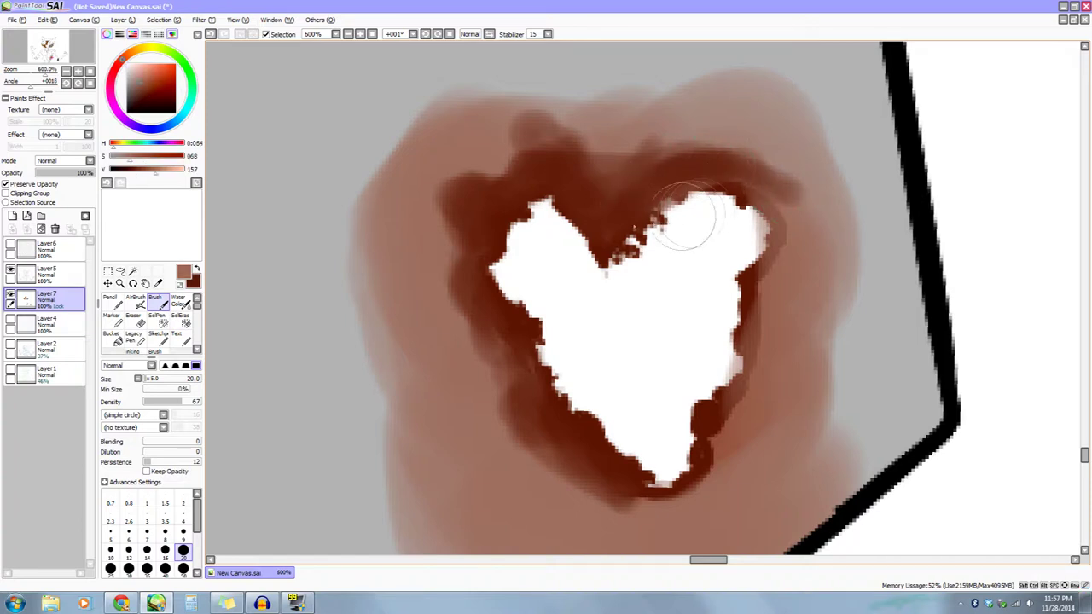
click(115, 307)
key(x)
mouse_move(697, 187)
mouse_down()
mouse_move(636, 221)
mouse_move(710, 190)
mouse_move(662, 189)
mouse_move(671, 180)
mouse_move(759, 201)
mouse_move(743, 214)
mouse_move(749, 236)
mouse_move(660, 231)
mouse_move(676, 174)
mouse_move(653, 156)
mouse_move(671, 200)
mouse_up()
mouse_move(656, 313)
mouse_down()
mouse_move(640, 339)
mouse_move(655, 327)
mouse_move(658, 281)
mouse_up()
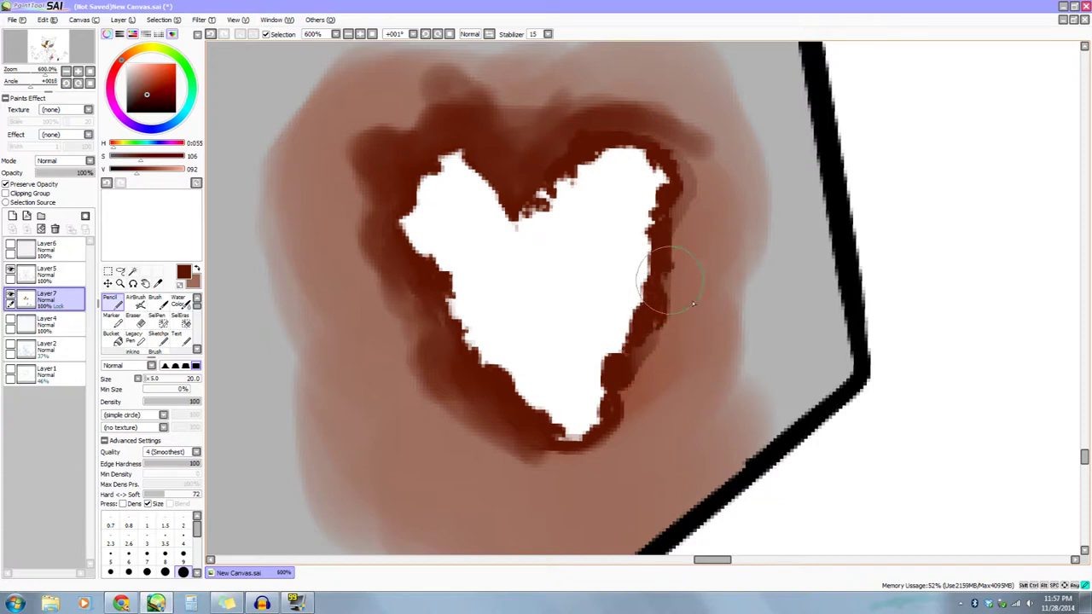
scroll(693, 303, down, 2)
drag(683, 312, 671, 340)
key(x)
drag(588, 407, 559, 386)
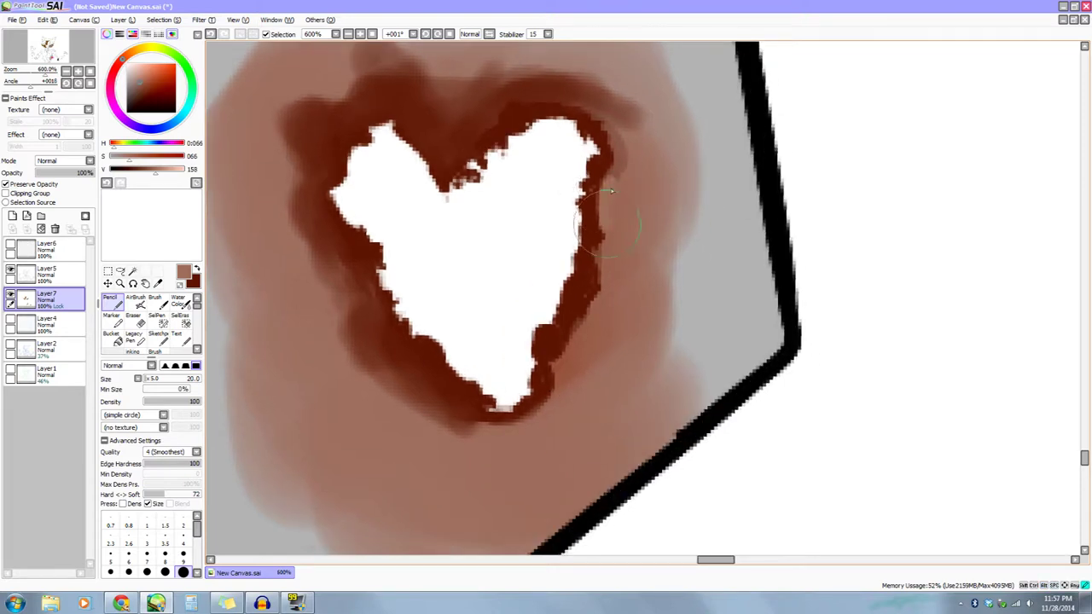
Build up a broad dark red band around the whole heart-shaped hole with the Brush at size 20.
click(155, 300)
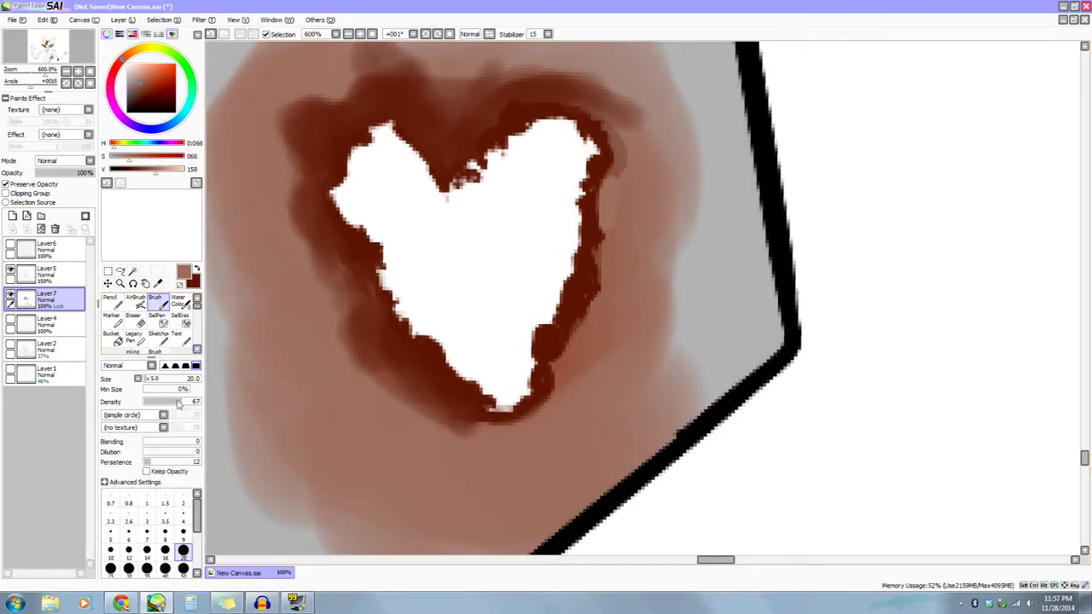
drag(151, 381, 150, 380)
key(x)
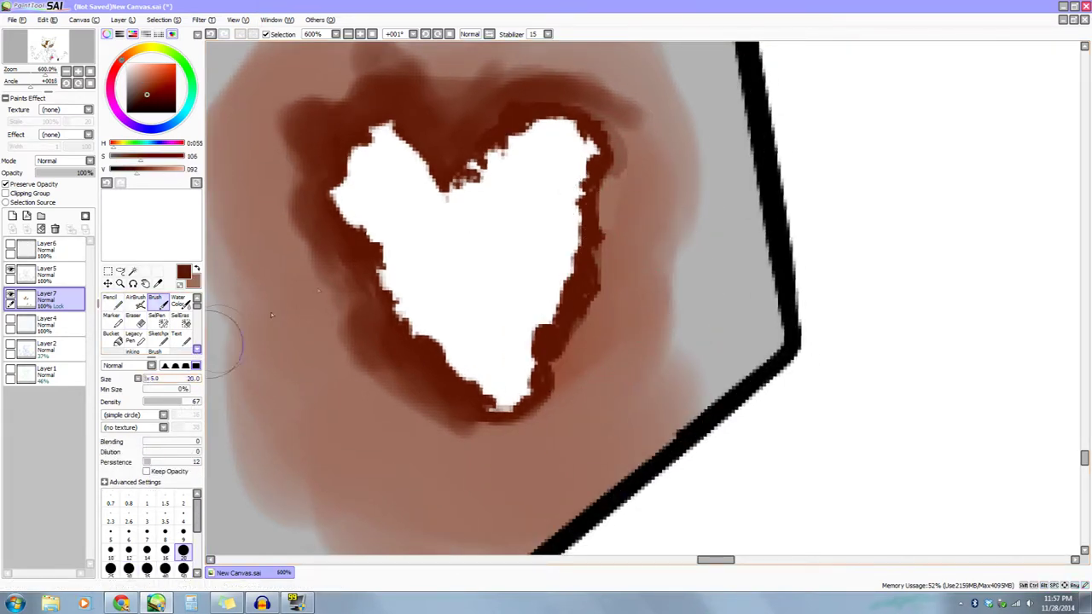
mouse_move(608, 181)
mouse_down()
mouse_move(554, 367)
mouse_move(597, 281)
mouse_move(614, 119)
mouse_move(503, 101)
mouse_up()
mouse_move(449, 164)
mouse_down()
mouse_move(436, 91)
mouse_move(446, 92)
mouse_up()
drag(482, 99, 597, 117)
mouse_move(491, 61)
mouse_down()
mouse_move(409, 150)
mouse_move(446, 204)
mouse_up()
mouse_move(477, 253)
mouse_down()
mouse_move(461, 135)
mouse_move(460, 169)
mouse_move(422, 193)
mouse_move(419, 233)
mouse_move(453, 315)
mouse_up()
mouse_move(577, 437)
mouse_down()
mouse_move(577, 478)
mouse_move(568, 453)
mouse_up()
mouse_move(551, 365)
mouse_down()
mouse_move(597, 369)
mouse_move(638, 345)
mouse_move(586, 378)
mouse_move(607, 363)
mouse_up()
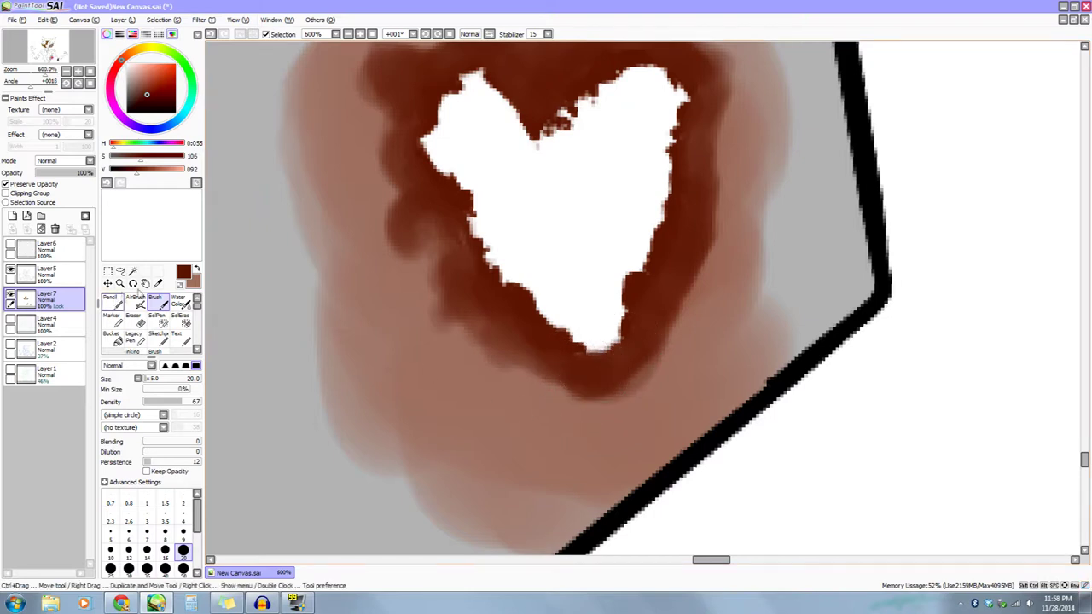
Reshape the hole's lower tip with dark red Pencil strokes.
key(n)
mouse_move(577, 324)
mouse_down()
mouse_move(592, 361)
mouse_move(627, 341)
mouse_move(607, 341)
mouse_move(627, 326)
mouse_up()
key(space)
mouse_move(463, 328)
mouse_down()
mouse_move(439, 386)
mouse_move(432, 367)
mouse_up()
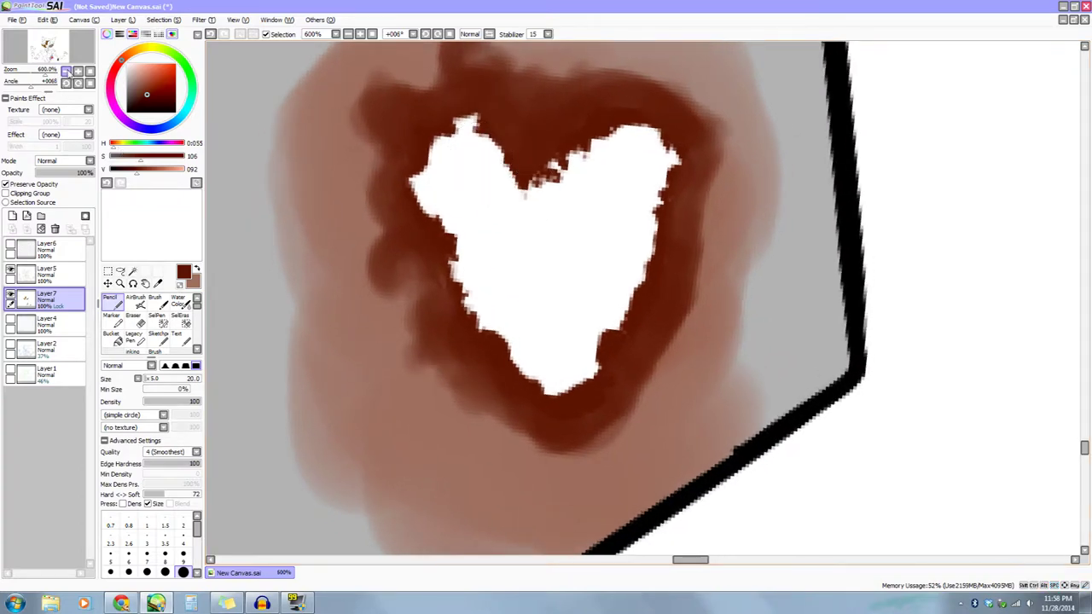
Extend the dark red shading from the hole's lower tip down to the panel's bottom edge.
click(68, 74)
click(67, 73)
click(68, 73)
click(67, 74)
key(space)
drag(665, 440, 657, 392)
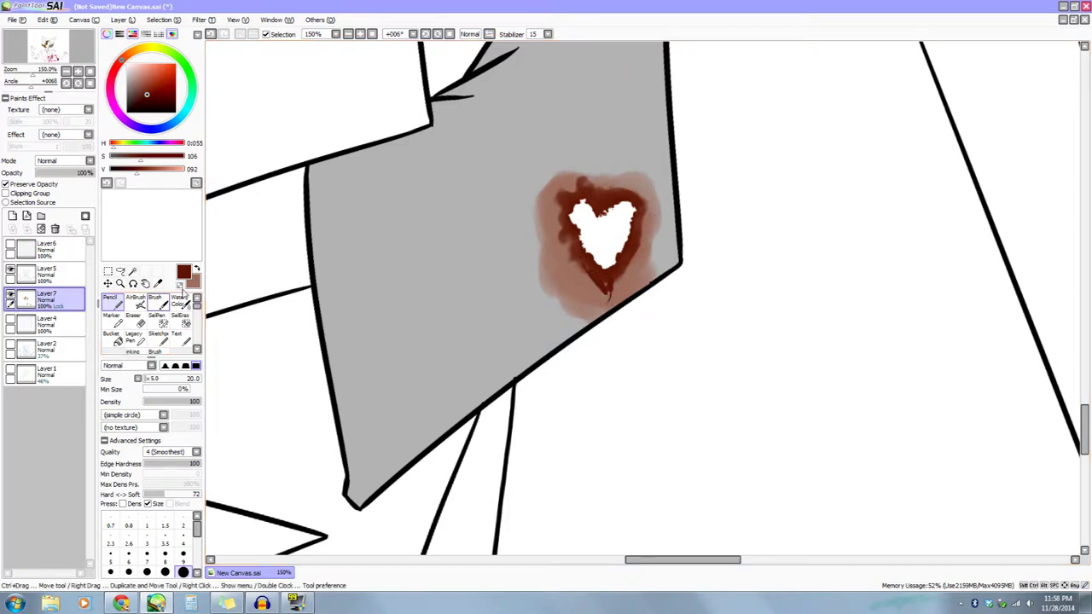
key(b)
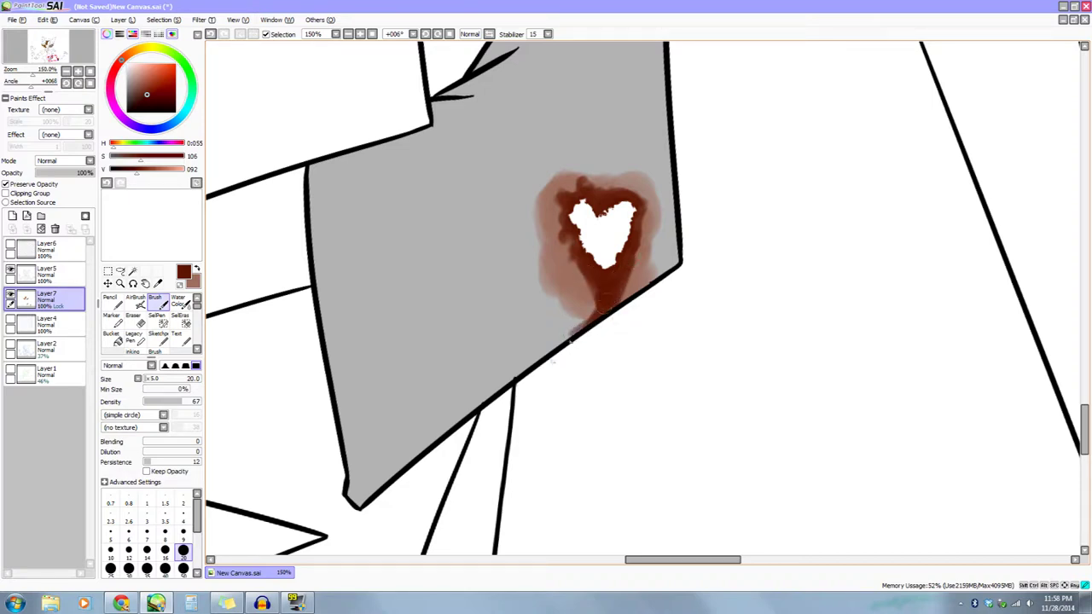
Streak sampled light rust from the patch along the panel's bottom edge and deepen the streak with dark red.
alt+click(568, 327)
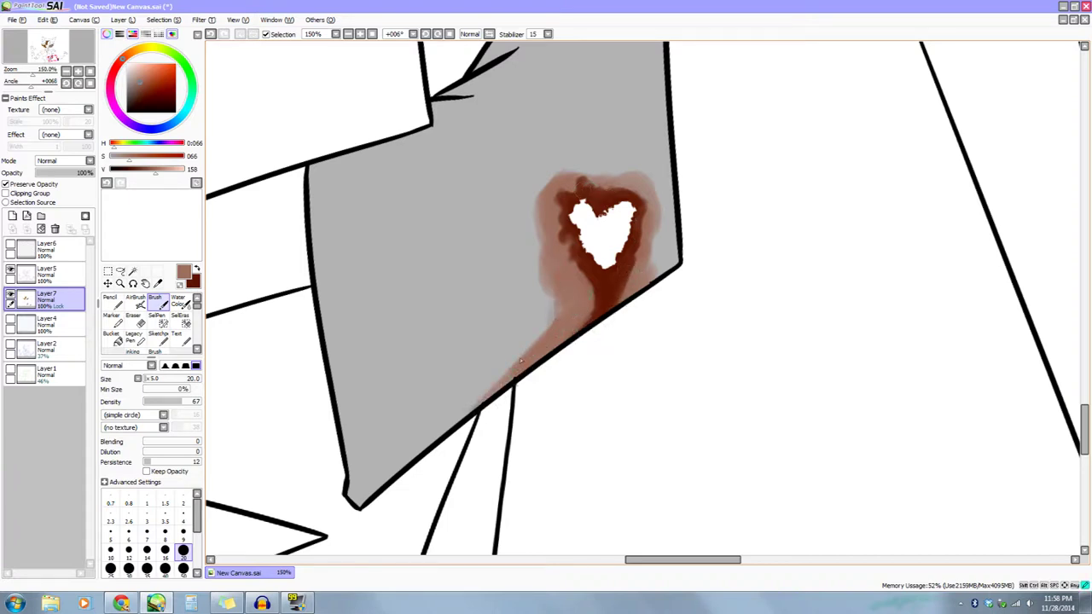
drag(662, 309, 746, 209)
key(x)
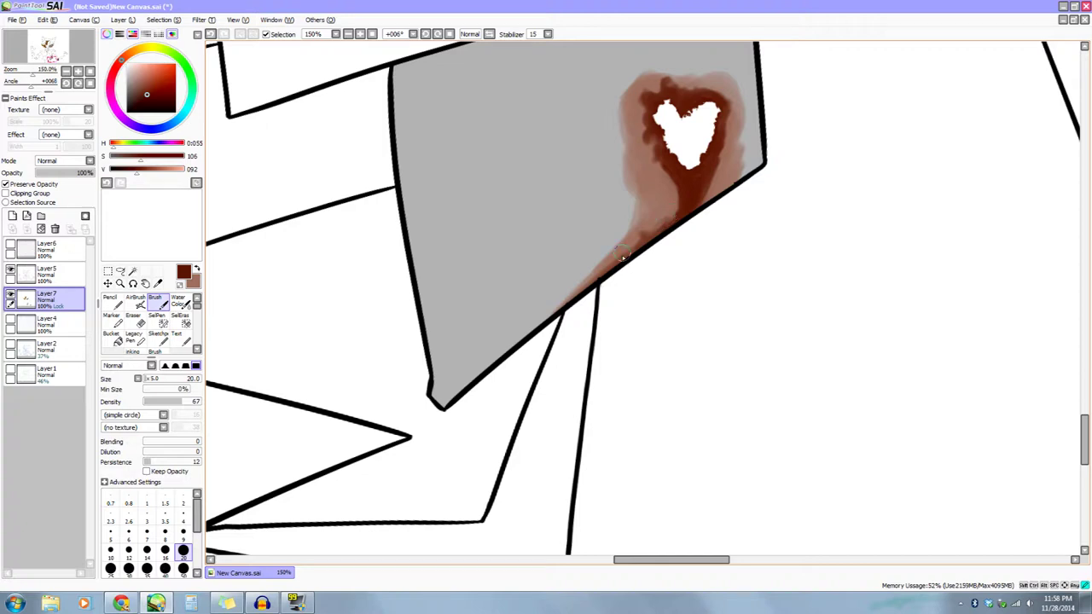
drag(595, 333, 522, 387)
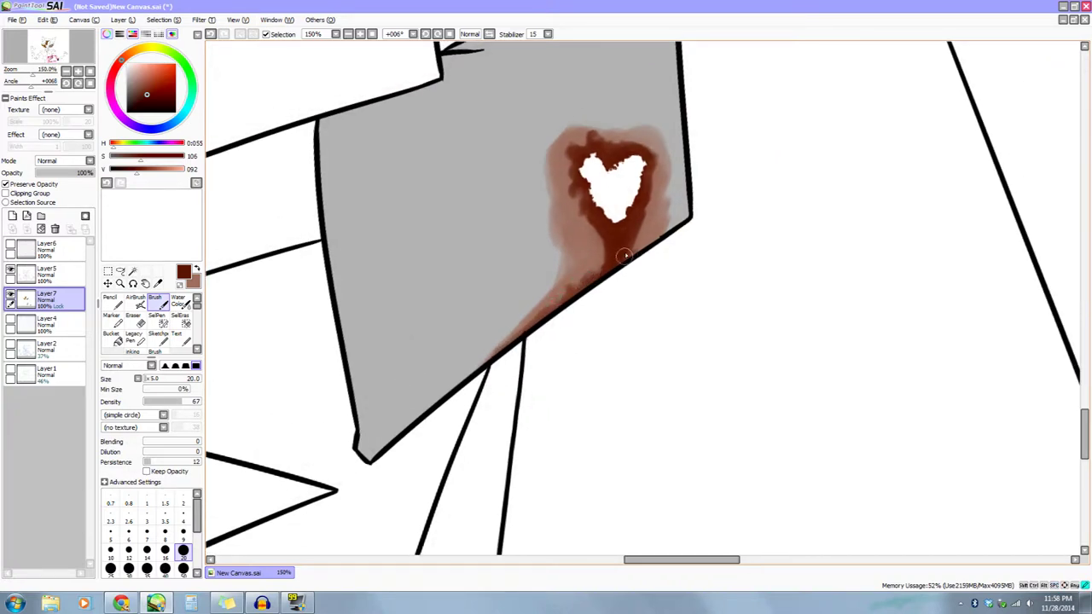
mouse_move(611, 311)
mouse_down()
mouse_move(751, 468)
mouse_move(768, 444)
mouse_move(662, 422)
mouse_move(664, 410)
mouse_up()
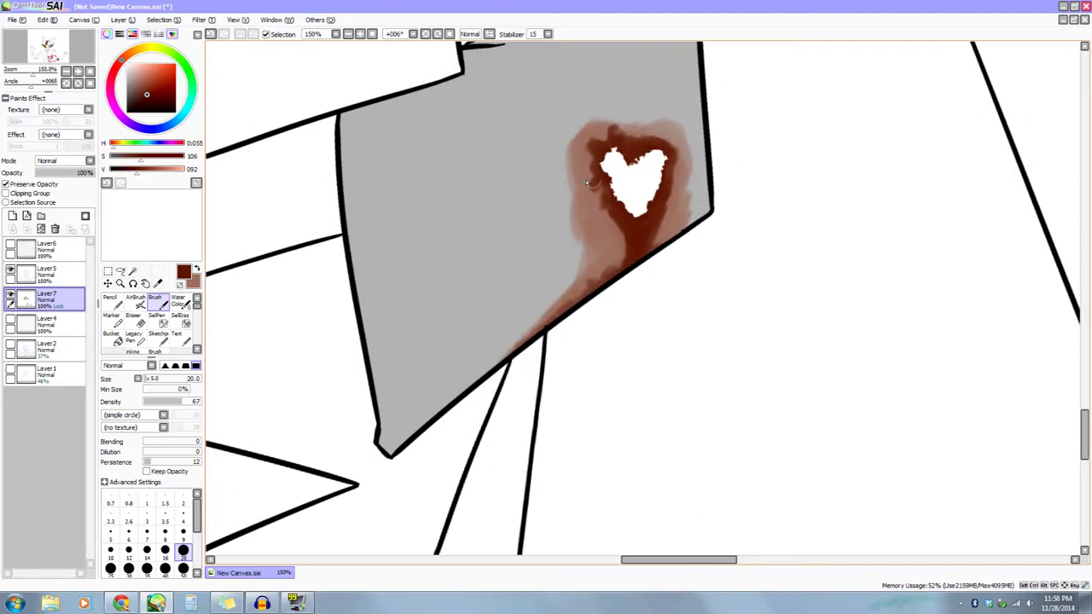
Continue the light rust along the bottom edge to the panel's lowest corner and darken that corner with dark red.
alt+click(597, 254)
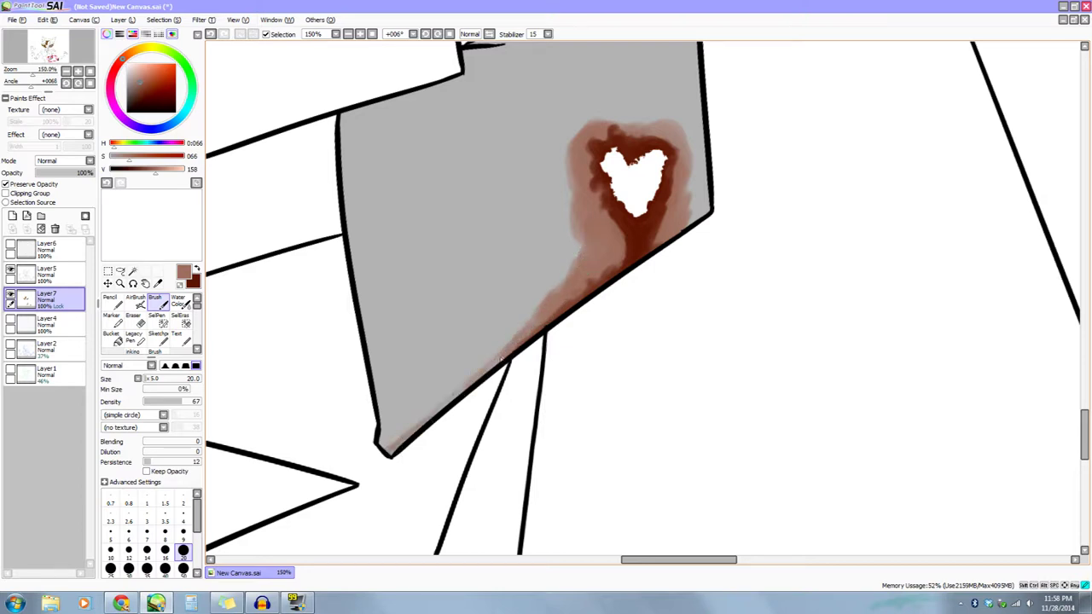
mouse_move(468, 382)
mouse_down()
mouse_move(384, 458)
mouse_move(455, 413)
mouse_up()
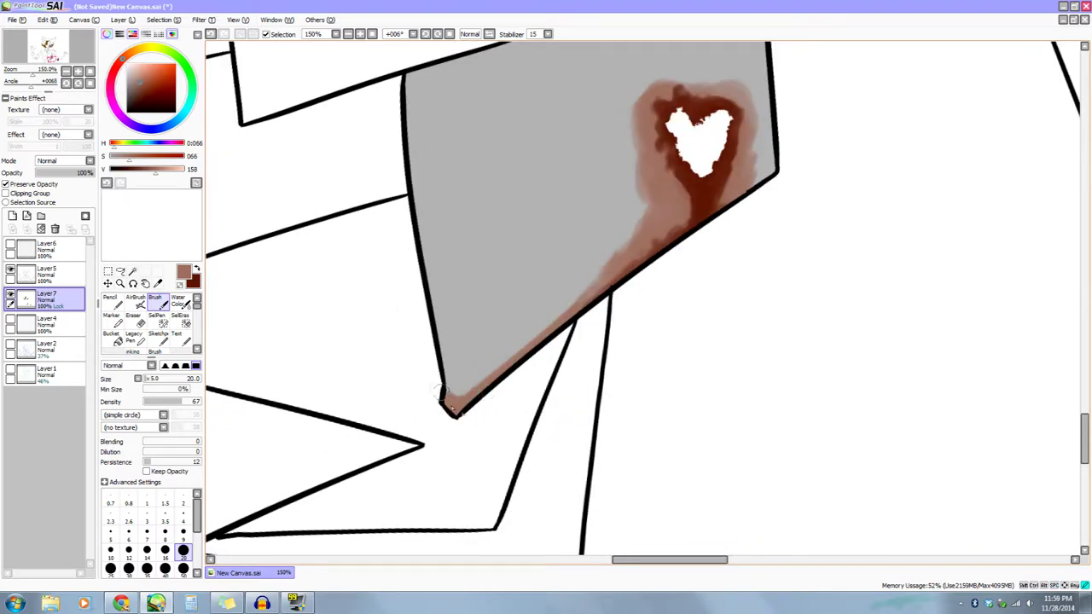
alt+click(441, 398)
drag(443, 401, 455, 414)
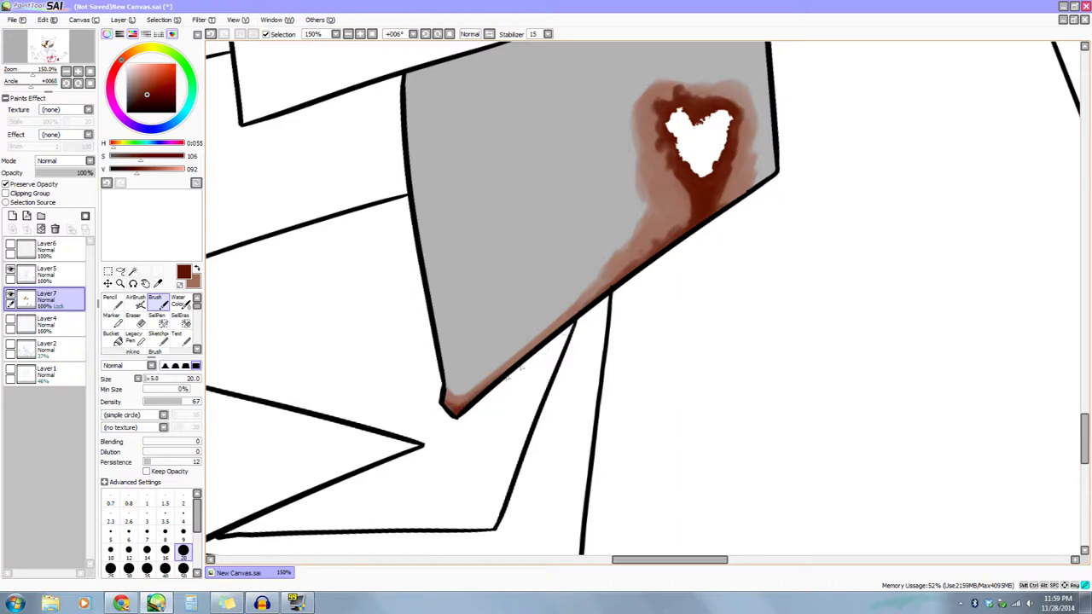
Examine the rust on the panel's hole and bottom edge, both close up and with the surrounding body in view.
drag(538, 403, 576, 373)
drag(625, 440, 585, 564)
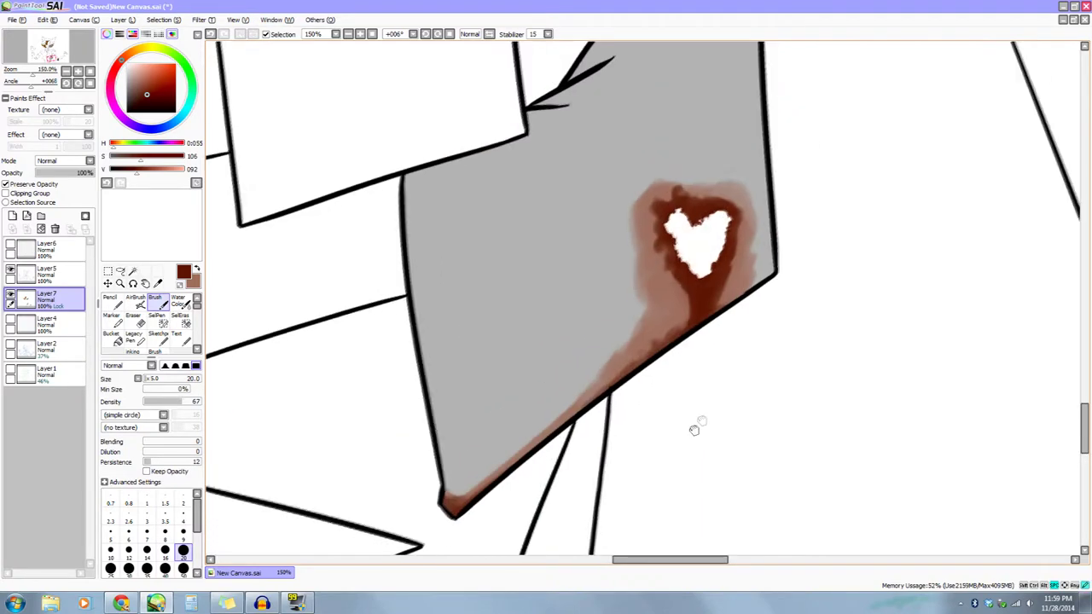
drag(694, 427, 662, 489)
click(89, 72)
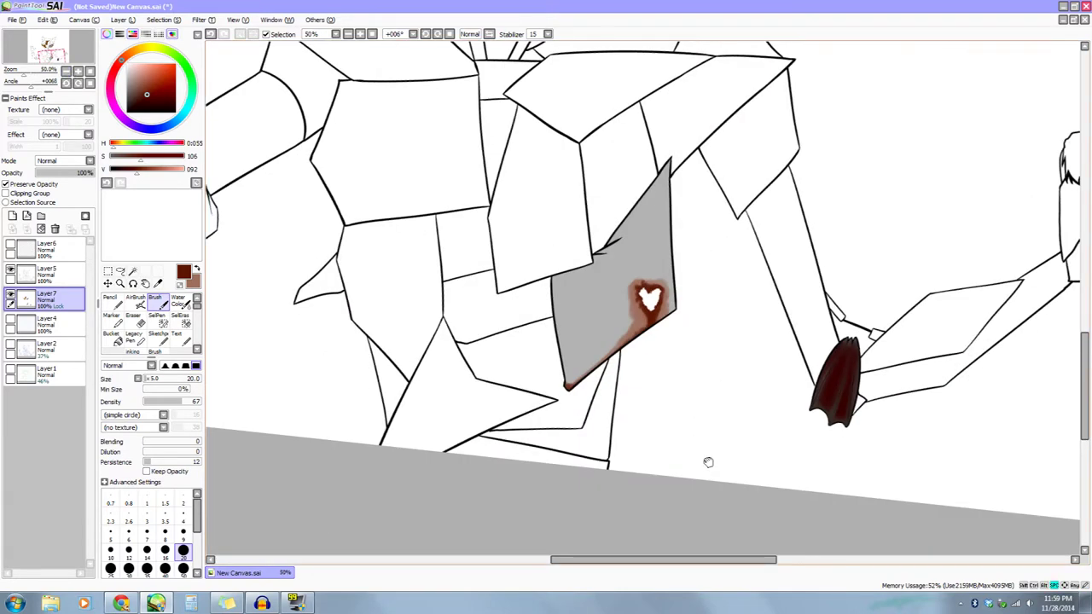
drag(708, 461, 693, 411)
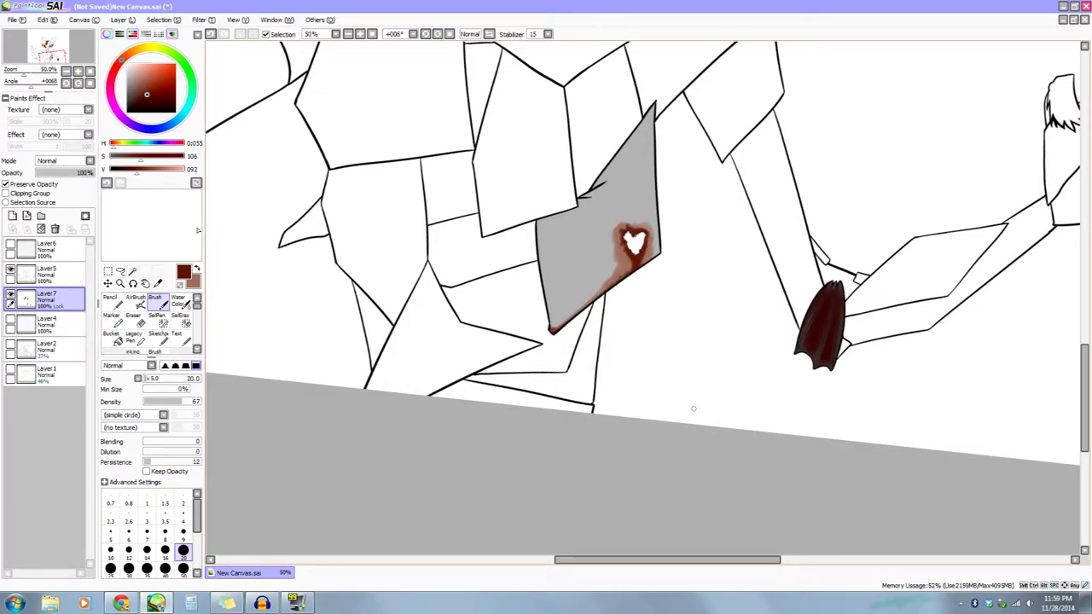
click(78, 72)
click(77, 72)
click(77, 71)
click(77, 71)
mouse_move(466, 136)
mouse_down()
mouse_move(553, 377)
mouse_move(361, 282)
mouse_move(324, 331)
mouse_move(330, 362)
mouse_up()
Sample the panel's grey, prepare a lighter (V 220) and a darker grey, and brush light diagonal scratches across the panel's middle.
key(n)
right_click(391, 247)
key(x)
right_click(377, 260)
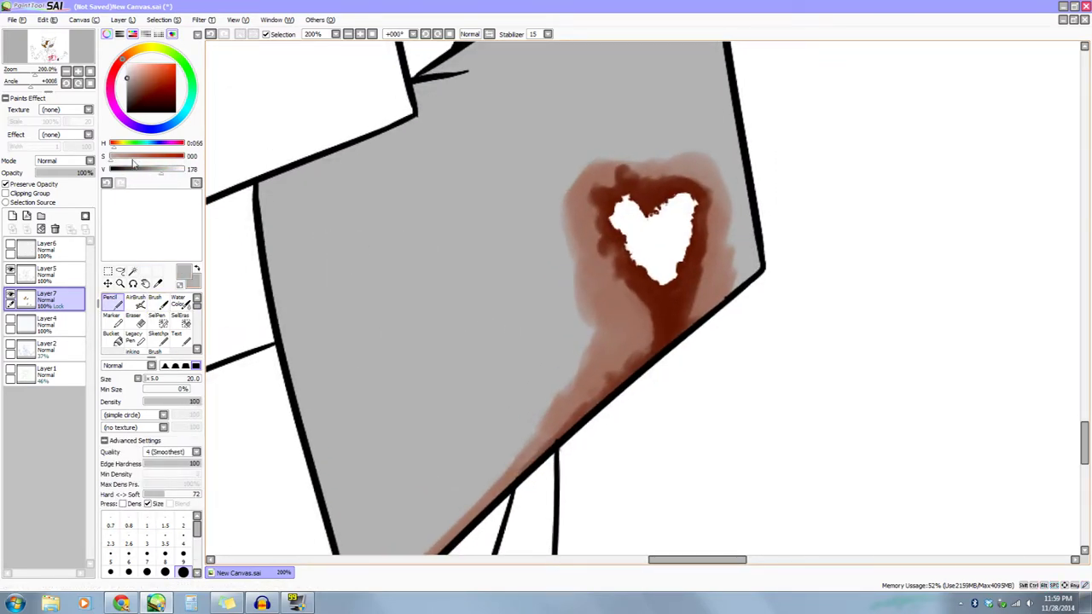
mouse_move(157, 169)
mouse_down()
mouse_move(144, 170)
mouse_move(174, 173)
mouse_up()
key(x)
click(160, 302)
drag(403, 290, 406, 340)
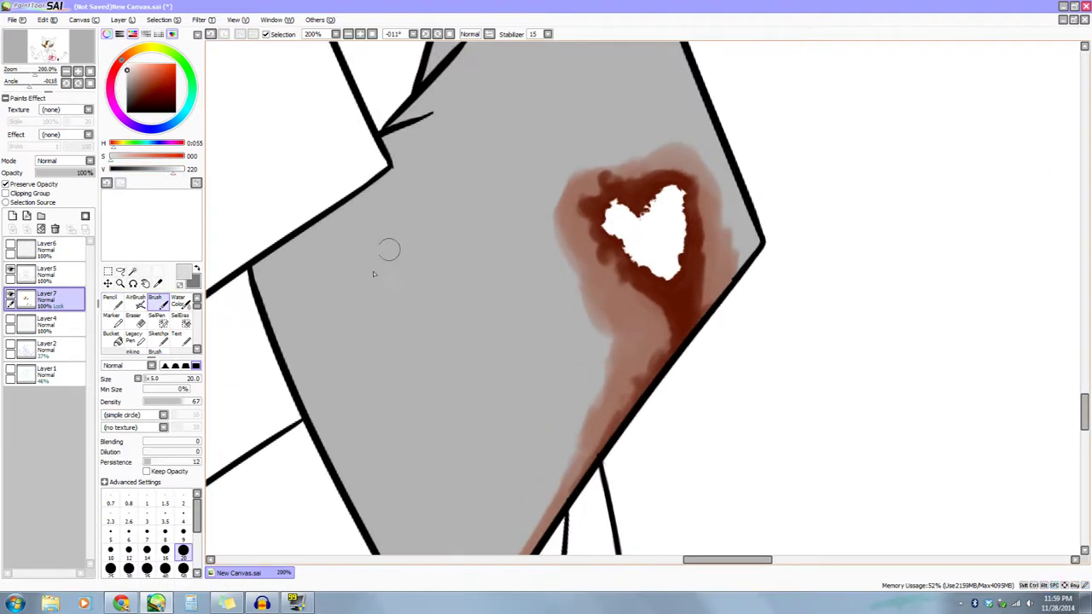
drag(369, 301, 417, 252)
drag(421, 309, 439, 286)
drag(476, 268, 426, 348)
Brush more light grey scratches across the panel's centre and towards its lower left edge.
key(x)
key(x)
drag(443, 290, 448, 255)
mouse_move(485, 217)
mouse_down()
mouse_move(437, 283)
mouse_move(513, 201)
mouse_up()
drag(429, 405, 481, 295)
mouse_move(440, 292)
mouse_down()
mouse_move(446, 351)
mouse_move(487, 276)
mouse_up()
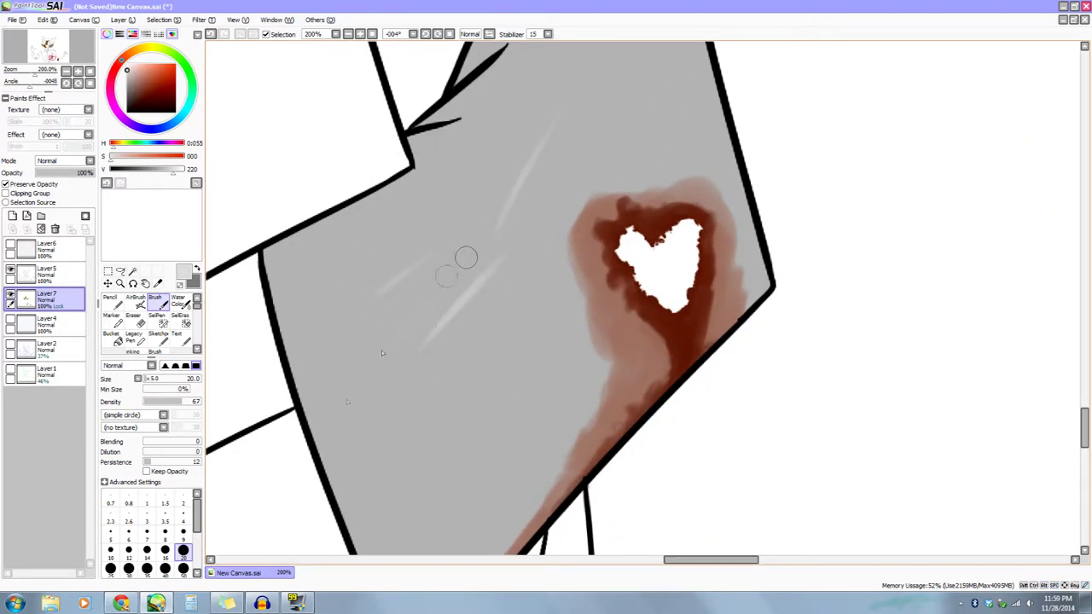
drag(359, 397, 381, 352)
drag(340, 431, 447, 322)
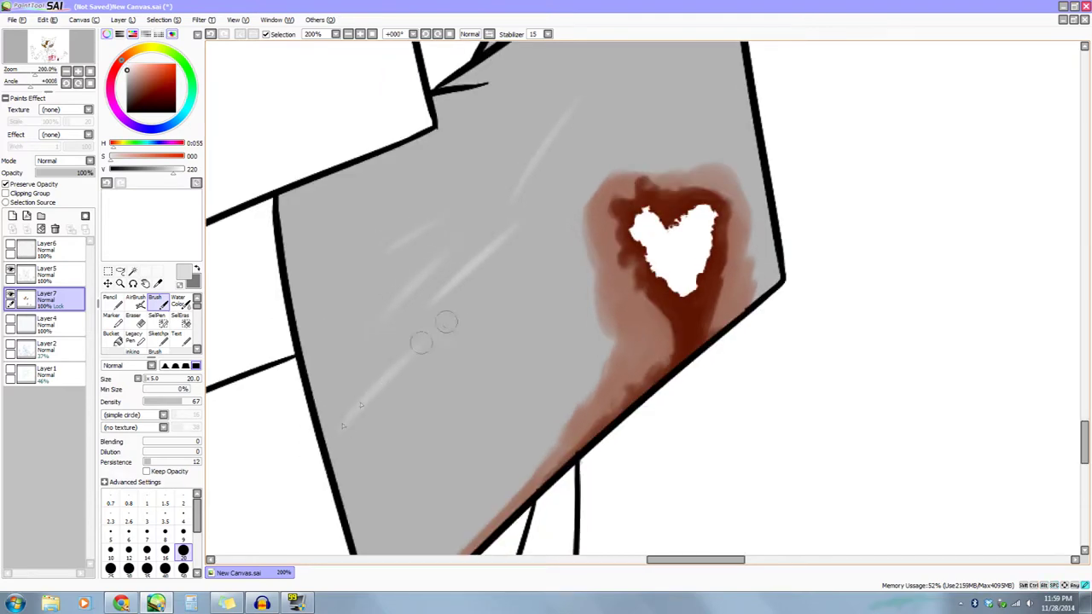
Extend the light grey scratches into the panel's upper part, towards its peak and above the rusted hole.
drag(419, 370, 397, 392)
mouse_move(487, 276)
mouse_down()
mouse_move(453, 339)
mouse_move(421, 355)
mouse_move(426, 400)
mouse_move(444, 347)
mouse_move(428, 363)
mouse_up()
drag(483, 336, 493, 379)
drag(546, 292, 439, 390)
drag(541, 201, 505, 303)
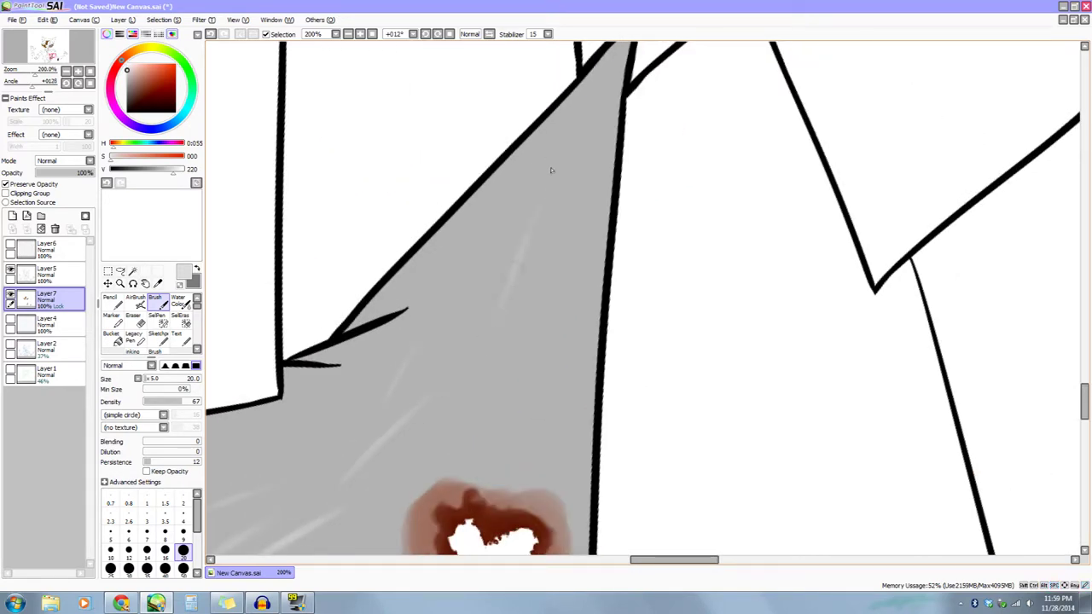
mouse_move(493, 354)
mouse_down()
mouse_move(529, 347)
mouse_move(612, 272)
mouse_move(500, 435)
mouse_move(548, 330)
mouse_up()
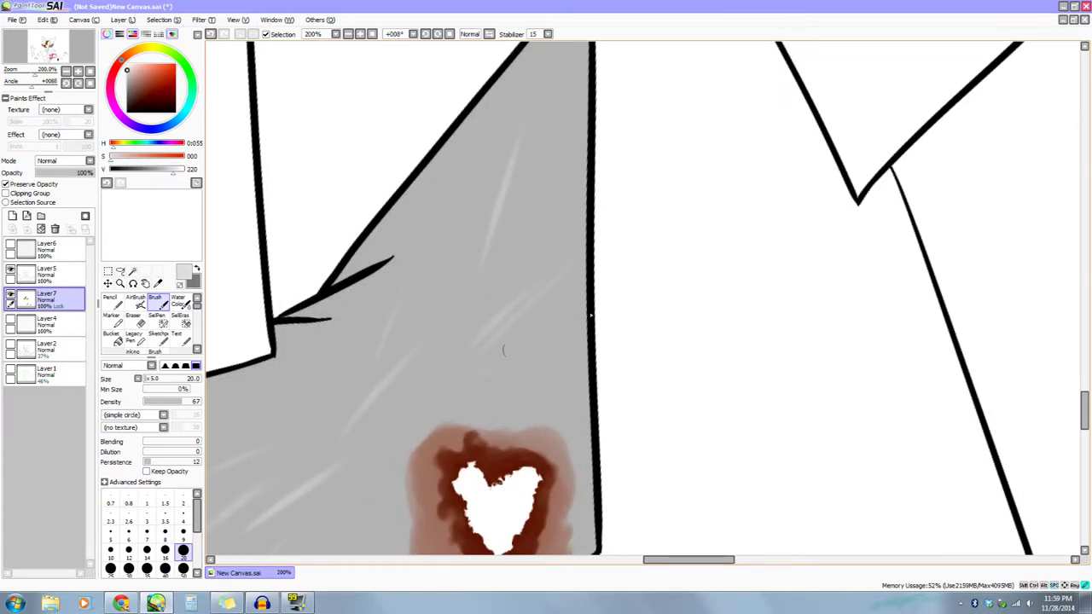
drag(461, 389, 519, 299)
drag(479, 361, 484, 324)
Swap to dark grey (V 122) and shade beside the lower light scratches, undoing and redrawing unsatisfactory strokes.
key(x)
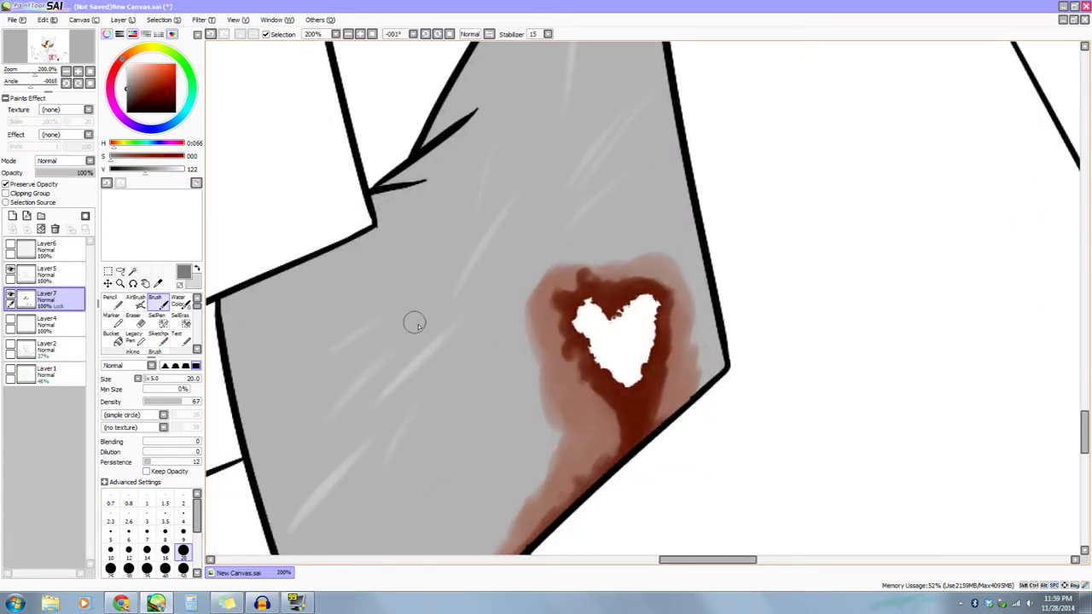
mouse_move(382, 394)
mouse_down()
mouse_move(408, 367)
mouse_move(402, 410)
mouse_up()
key(ctrl+z)
mouse_move(388, 450)
mouse_down()
mouse_move(396, 407)
mouse_move(440, 333)
mouse_up()
key(ctrl+z)
mouse_move(390, 415)
mouse_down()
mouse_move(443, 344)
mouse_move(439, 368)
mouse_up()
drag(336, 434, 434, 337)
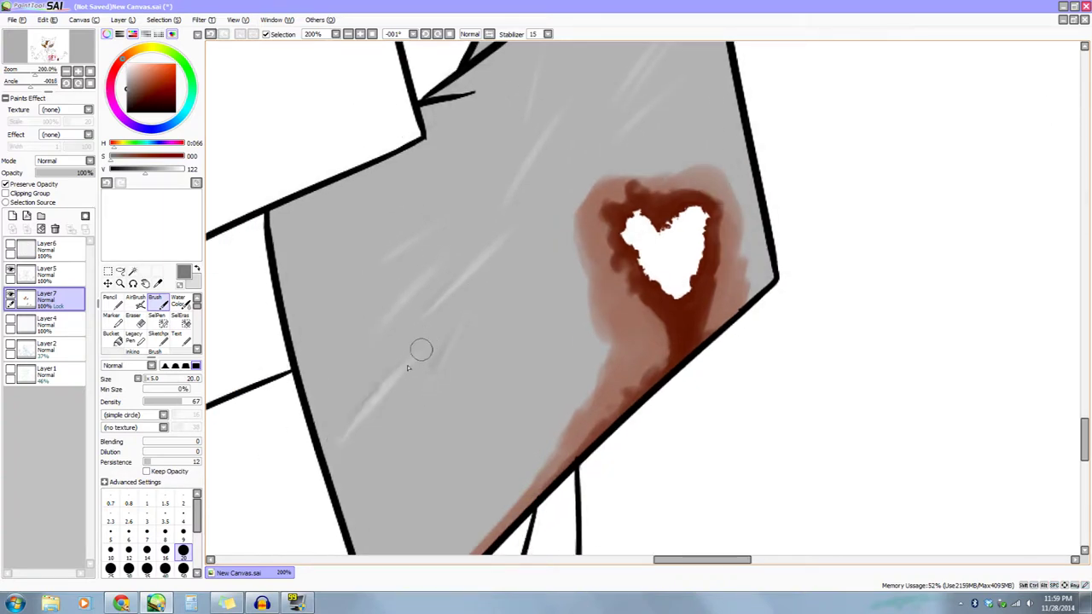
Redraw the dark grey line along the lowest light scratch, undoing the attempts that miss its edge.
drag(345, 441, 388, 380)
key(ctrl+z)
drag(343, 437, 435, 342)
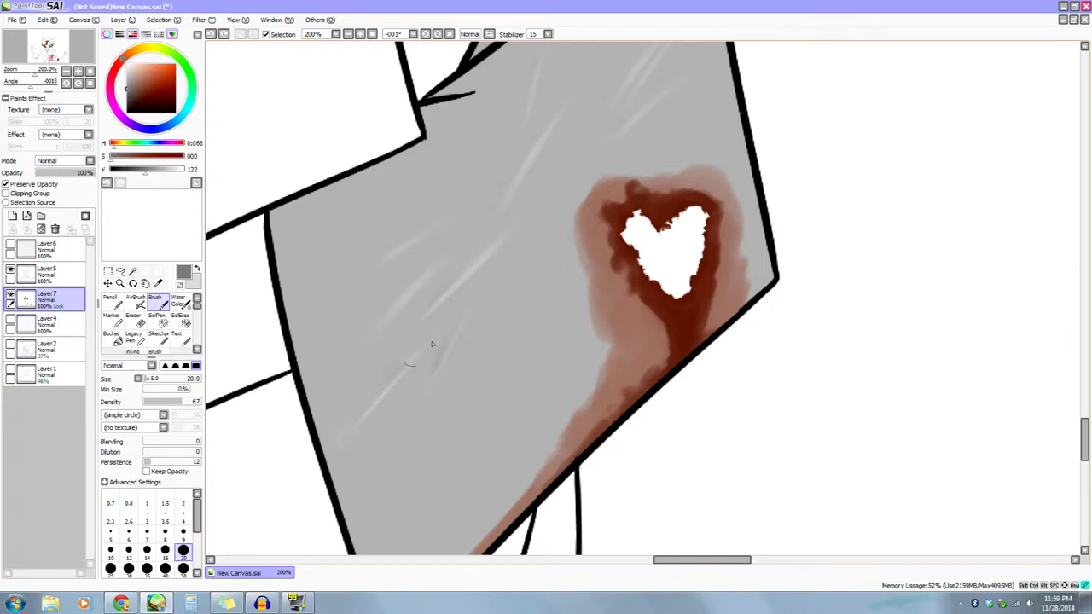
key(ctrl+z)
drag(342, 432, 424, 342)
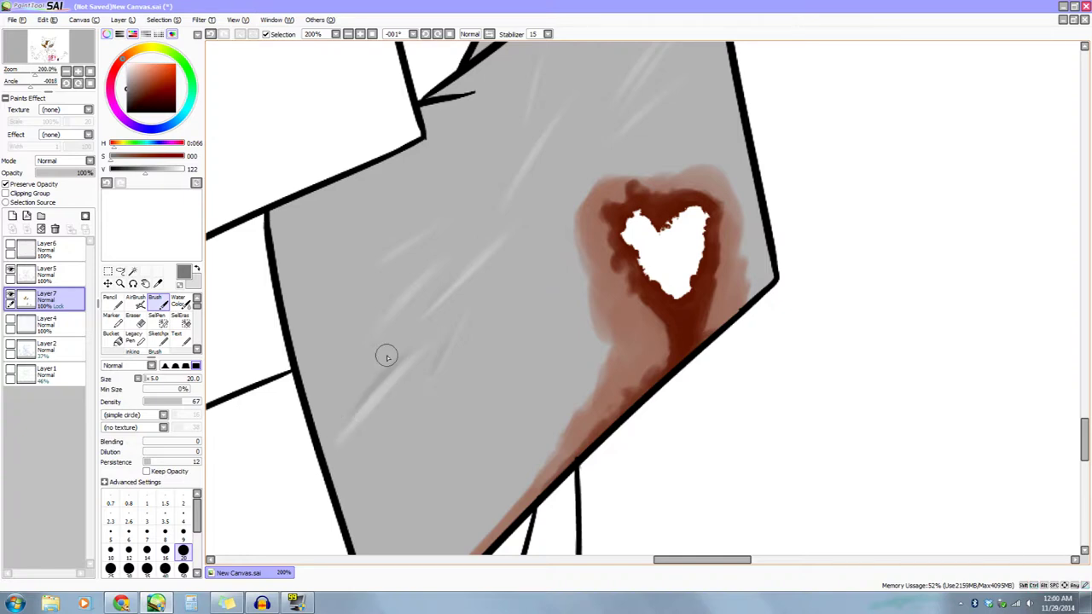
Add dark grey shadows beside the scratches in the panel's middle and below the notch.
scroll(392, 345, up, 1)
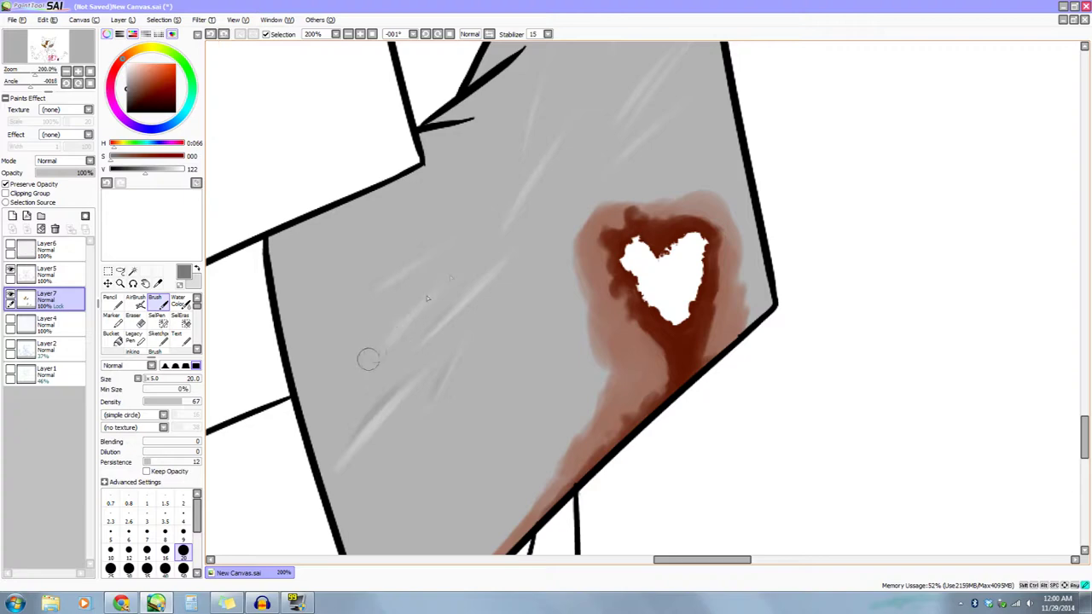
drag(383, 356, 365, 391)
drag(392, 348, 316, 434)
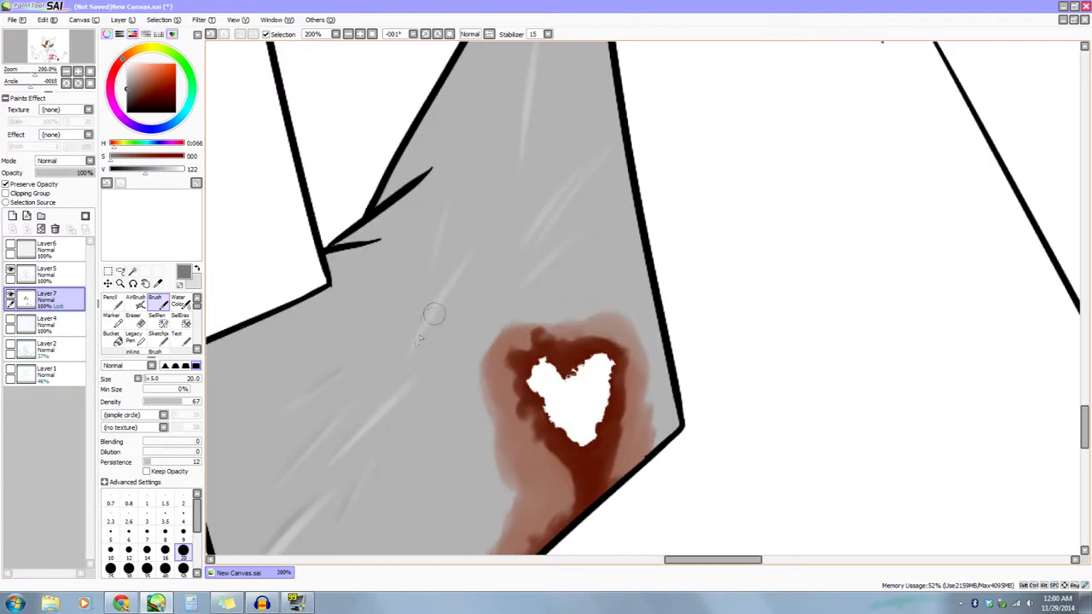
mouse_move(410, 345)
mouse_down()
mouse_move(483, 247)
mouse_move(410, 389)
mouse_up()
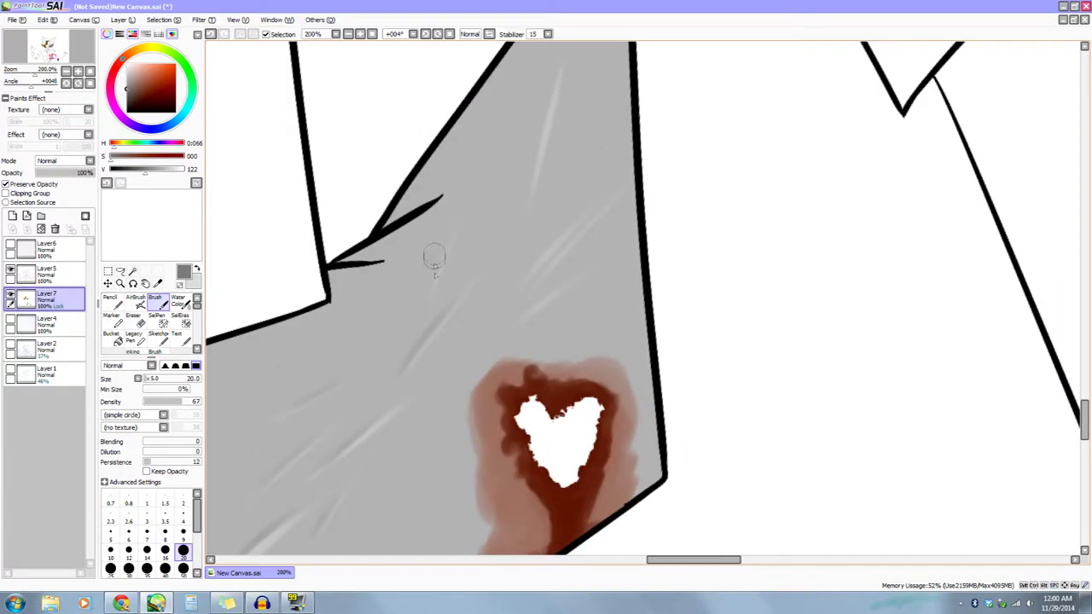
drag(441, 331, 383, 463)
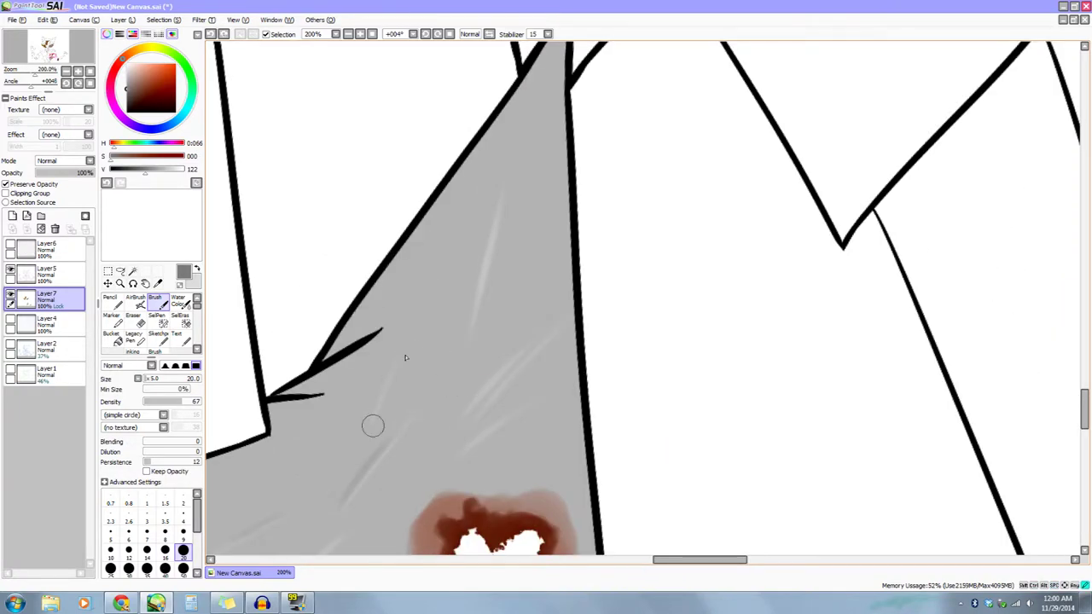
Shade the scratches in the panel's upper part and above the hole with faint dark grey strokes.
drag(415, 373, 397, 403)
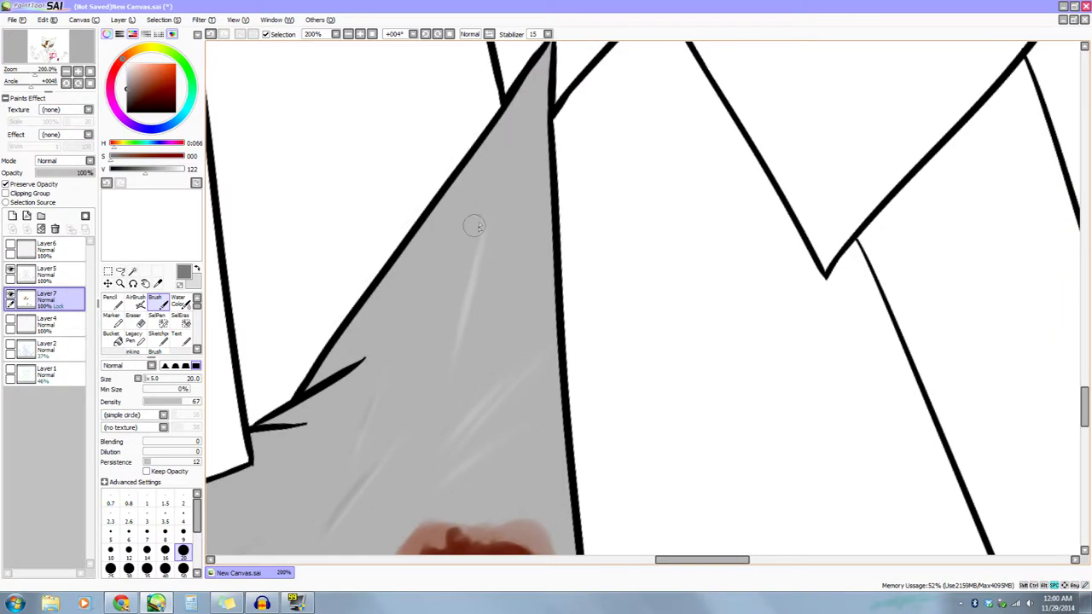
drag(489, 364, 477, 296)
drag(433, 375, 478, 336)
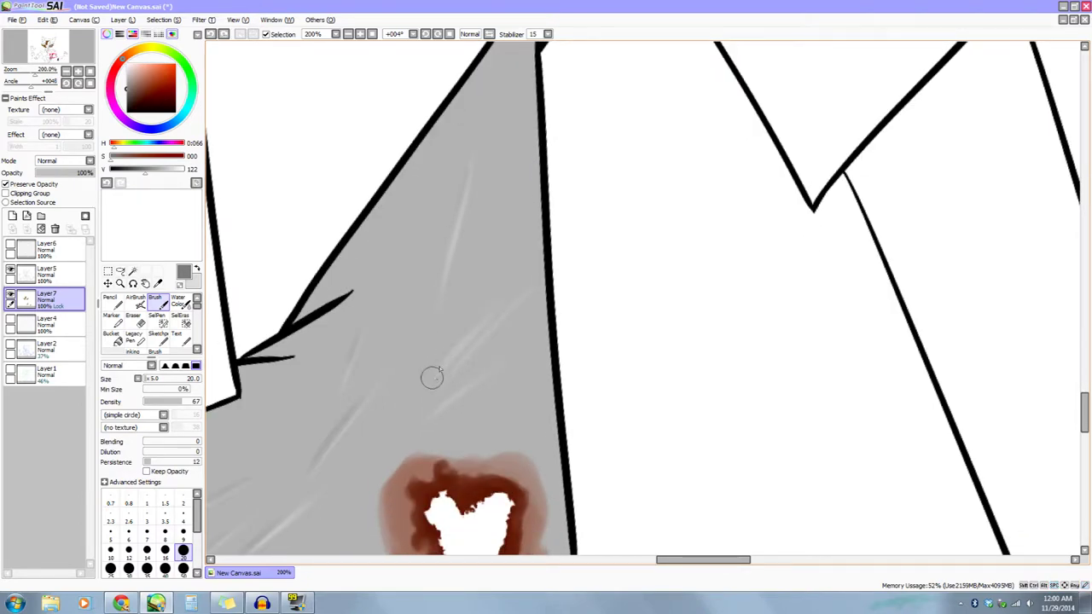
drag(521, 298, 470, 362)
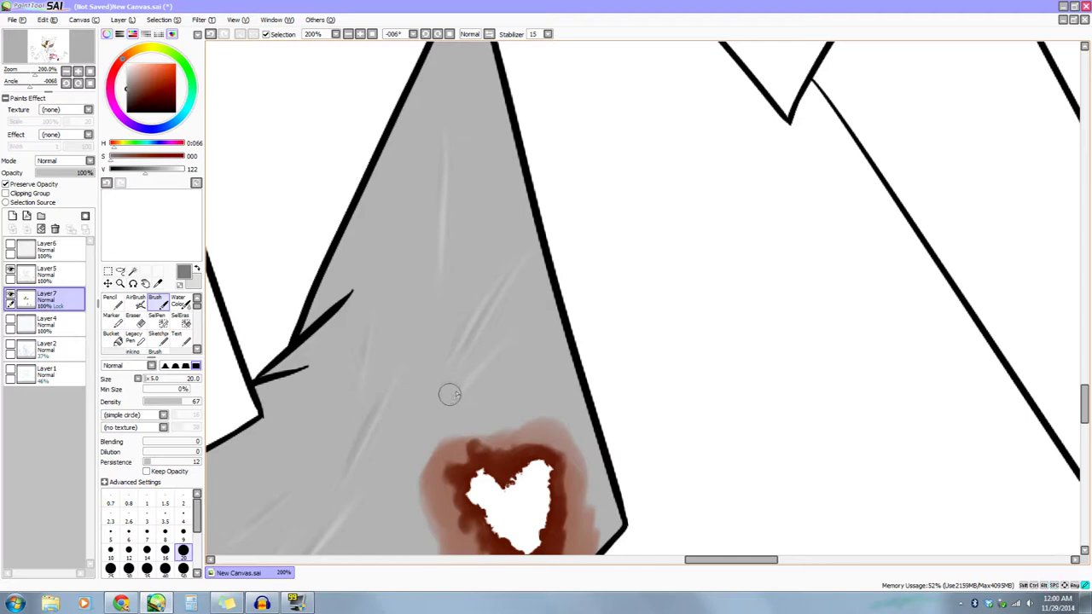
drag(471, 399, 626, 179)
drag(504, 436, 486, 410)
right_click(521, 366)
click(112, 302)
mouse_move(140, 207)
mouse_down()
mouse_move(152, 226)
mouse_move(144, 217)
mouse_up()
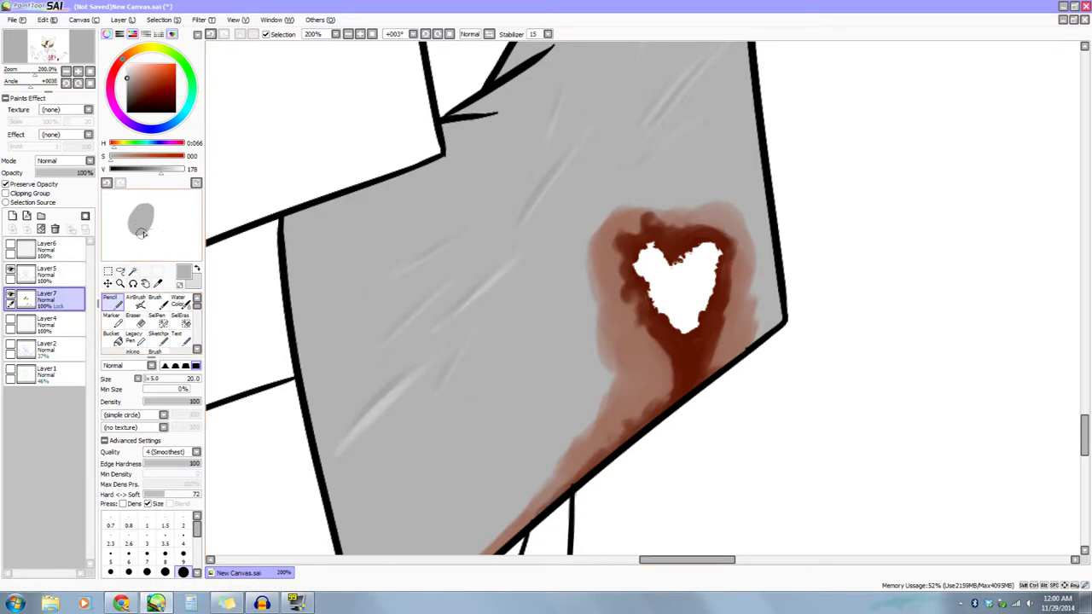
click(196, 181)
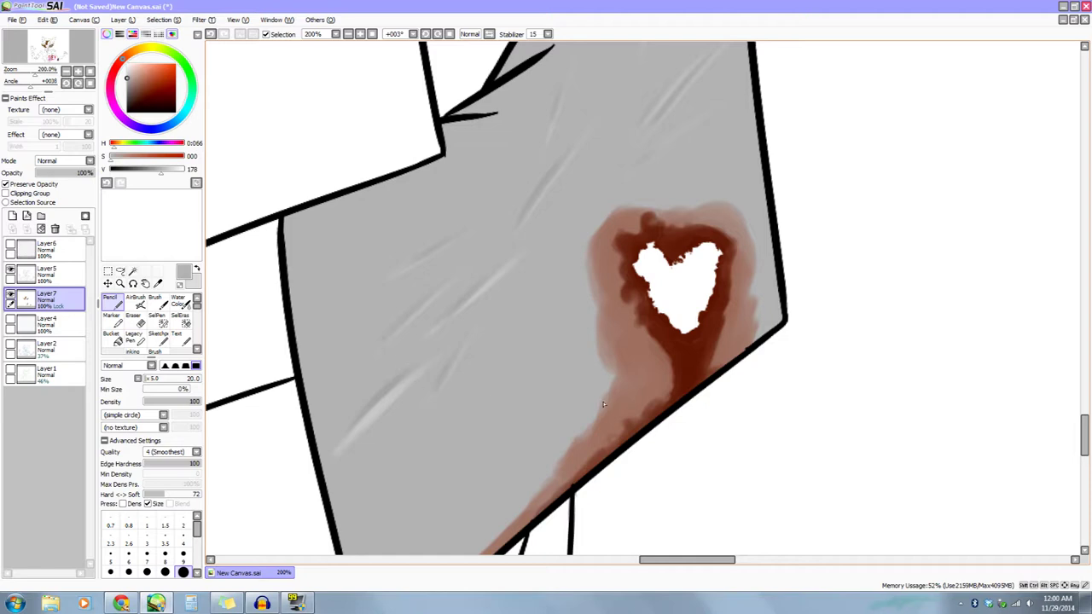
Sample the light rust and brush it along the panel's upper left edge, from the notch around the corner and down the side.
alt+click(628, 376)
click(156, 298)
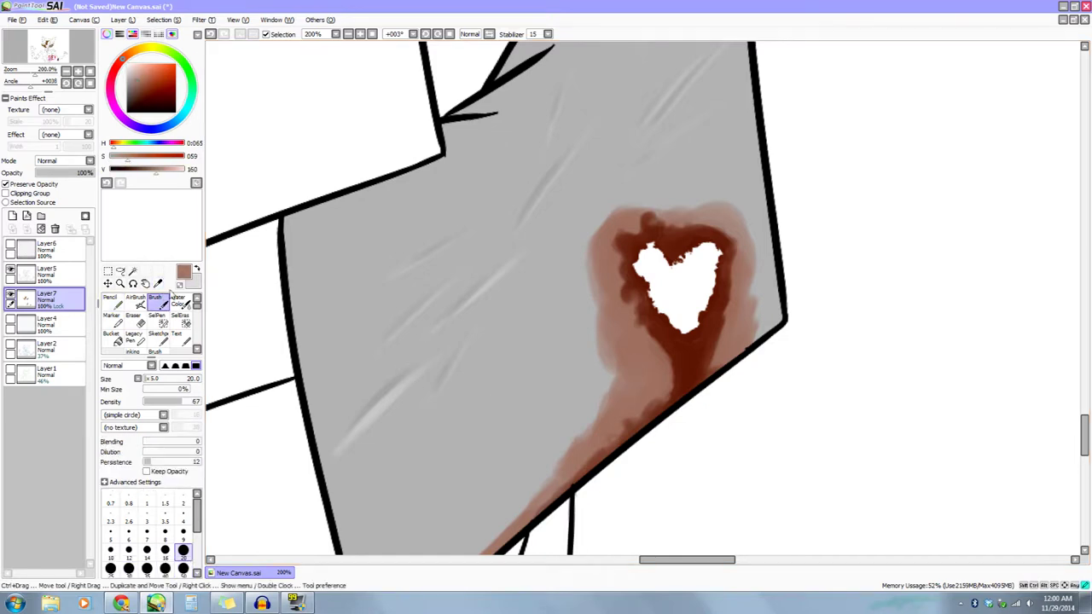
mouse_move(422, 174)
mouse_down()
mouse_move(290, 219)
mouse_move(318, 207)
mouse_move(291, 236)
mouse_move(353, 182)
mouse_move(300, 211)
mouse_move(316, 193)
mouse_move(286, 256)
mouse_up()
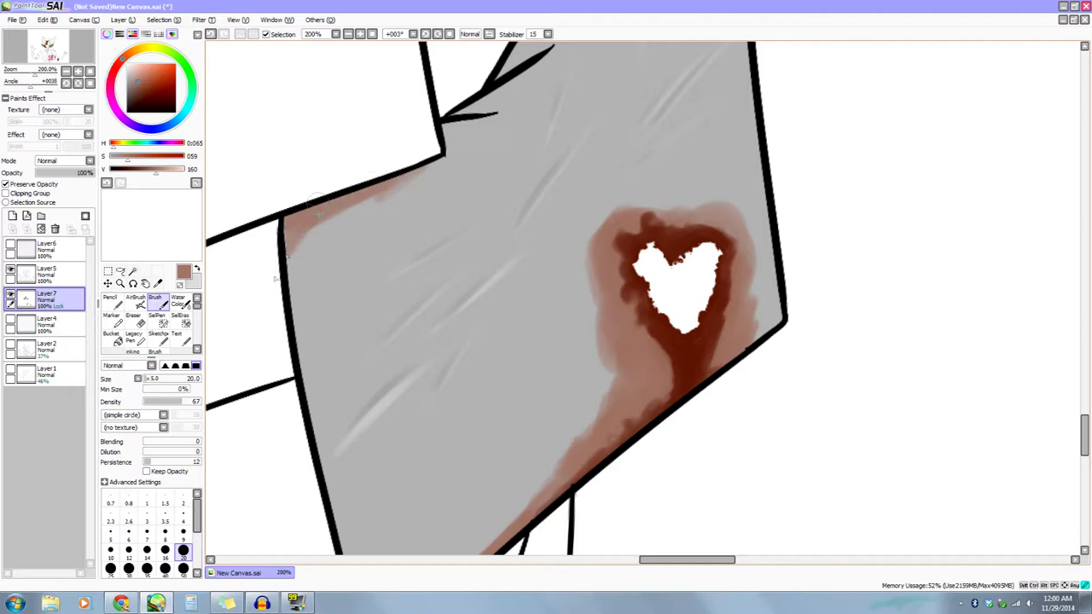
mouse_move(337, 214)
mouse_down()
mouse_move(406, 170)
mouse_move(295, 256)
mouse_move(290, 307)
mouse_move(332, 197)
mouse_up()
mouse_move(295, 353)
mouse_down()
mouse_move(298, 240)
mouse_move(292, 271)
mouse_move(309, 241)
mouse_move(297, 323)
mouse_move(302, 267)
mouse_up()
drag(298, 317, 307, 396)
mouse_move(318, 438)
mouse_down()
mouse_move(303, 337)
mouse_move(294, 343)
mouse_up()
drag(290, 247, 292, 328)
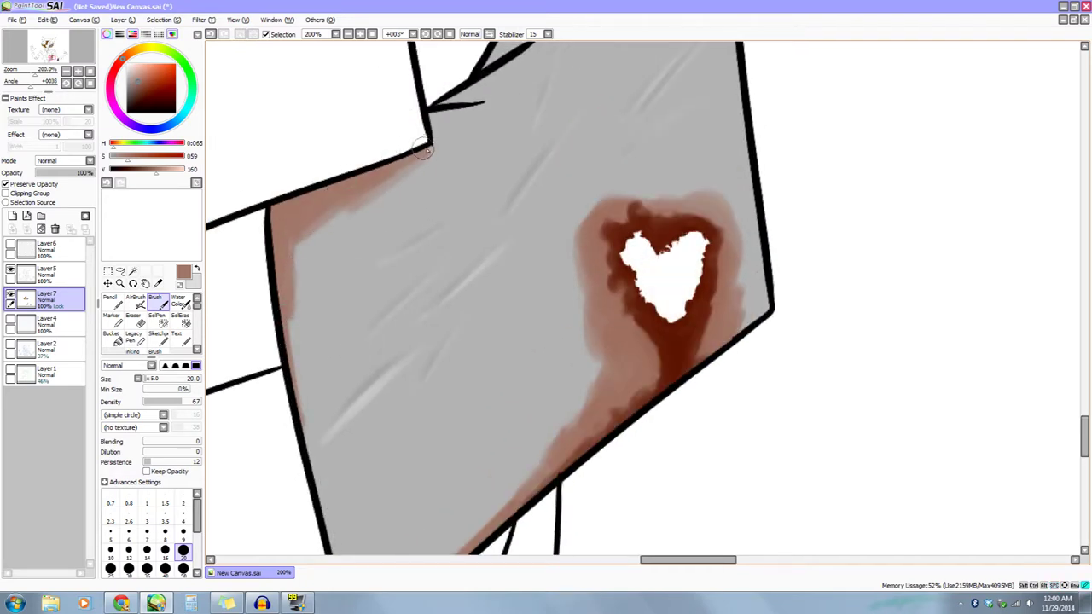
mouse_move(426, 119)
mouse_down()
mouse_move(431, 145)
mouse_move(434, 136)
mouse_move(353, 203)
mouse_up()
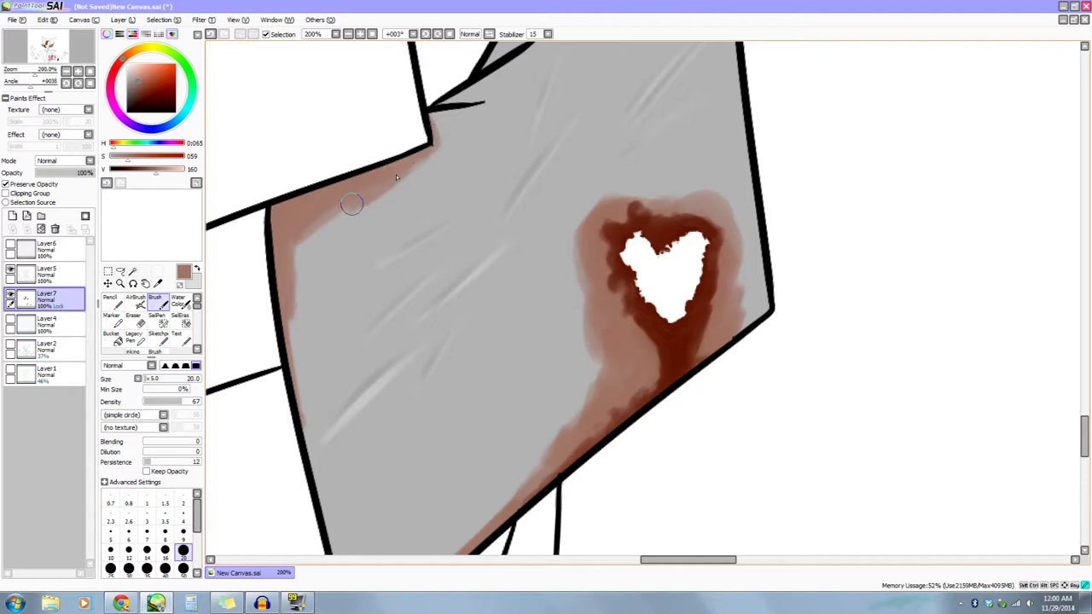
Sample the hole's dark red and darken the rust in the panel's upper left corner and along both adjoining edges.
alt+click(555, 294)
alt+click(674, 330)
drag(673, 330, 722, 373)
drag(391, 218, 444, 187)
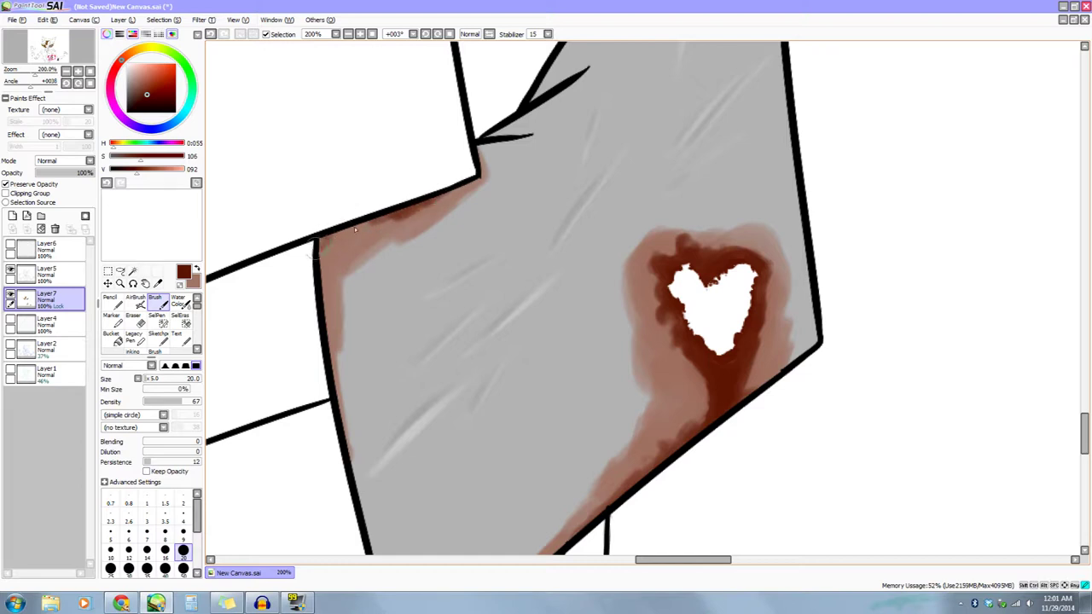
mouse_move(359, 224)
mouse_down()
mouse_move(363, 235)
mouse_move(360, 220)
mouse_move(324, 256)
mouse_move(350, 232)
mouse_move(322, 278)
mouse_up()
mouse_move(372, 242)
mouse_down()
mouse_move(334, 240)
mouse_move(323, 335)
mouse_up()
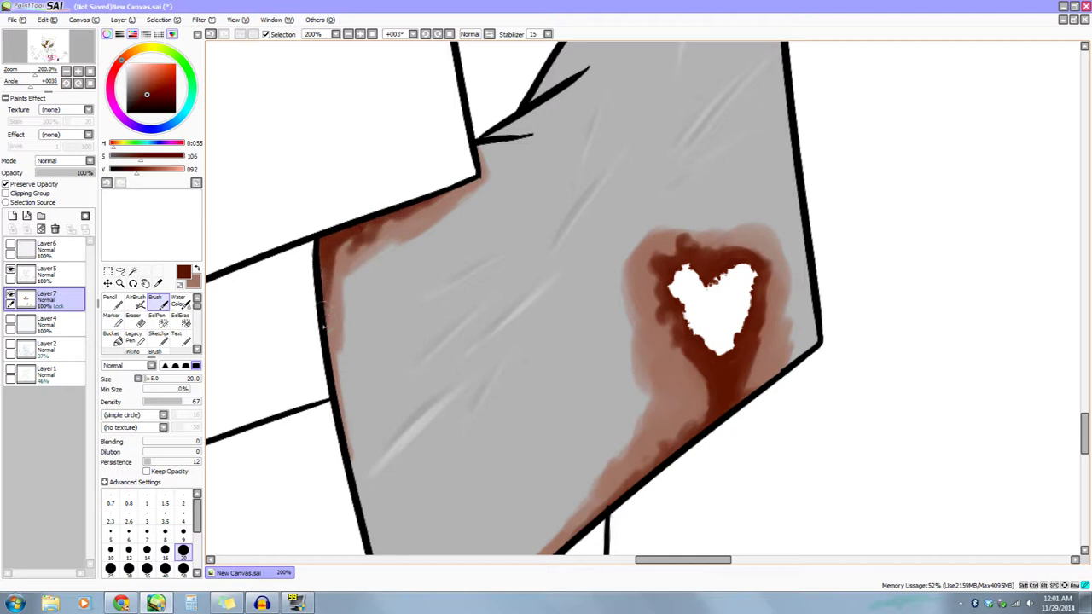
mouse_move(328, 283)
mouse_down()
mouse_move(354, 229)
mouse_move(414, 199)
mouse_move(428, 208)
mouse_move(418, 212)
mouse_up()
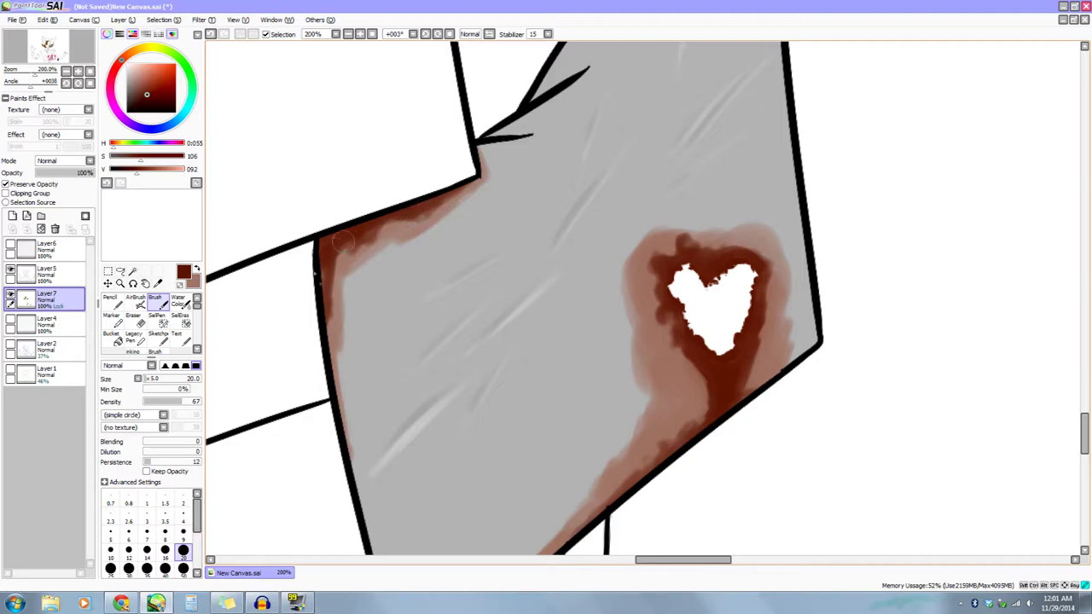
drag(349, 286, 328, 335)
Refine the upper left corner's rust with light rust on its inner border and dark red strokes against the outline.
key(x)
mouse_move(390, 274)
mouse_down()
mouse_move(393, 246)
mouse_move(339, 295)
mouse_move(322, 397)
mouse_up()
mouse_move(337, 299)
mouse_down()
mouse_move(335, 309)
mouse_move(364, 267)
mouse_move(361, 282)
mouse_up()
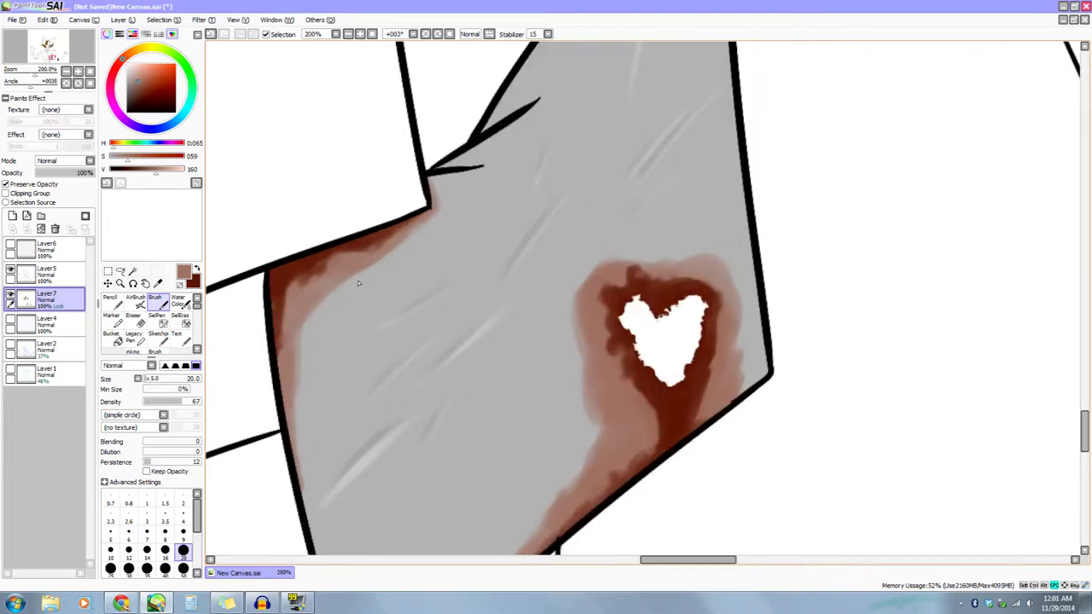
alt+click(408, 228)
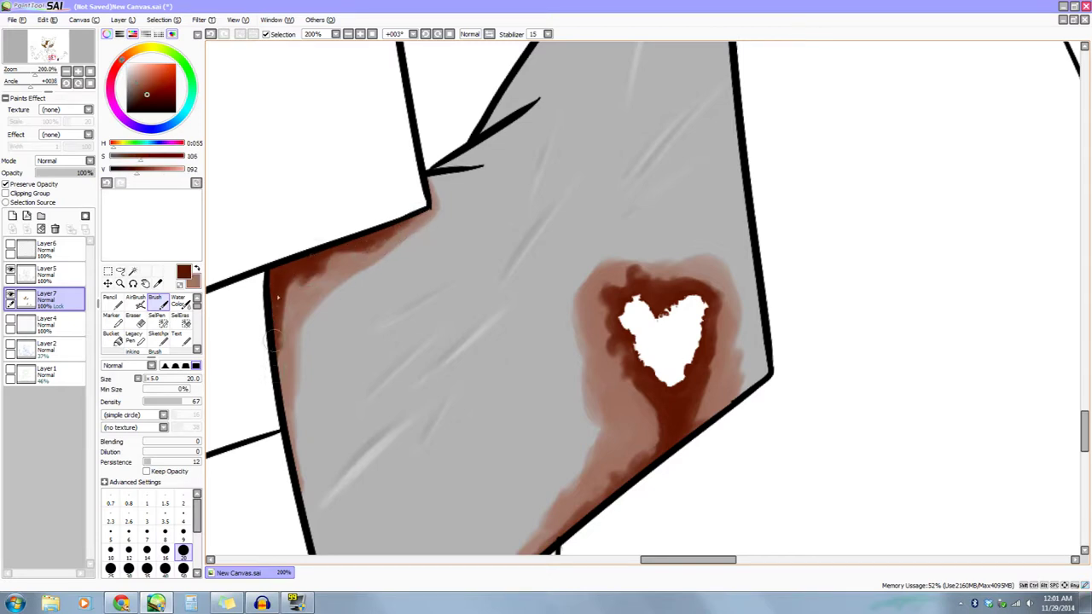
mouse_move(278, 298)
mouse_down()
mouse_move(313, 266)
mouse_move(286, 287)
mouse_up()
drag(284, 295, 307, 251)
Zoom out to compare the rusted panel with the rest of the figure, and inspect the panel again up close.
drag(409, 267, 592, 306)
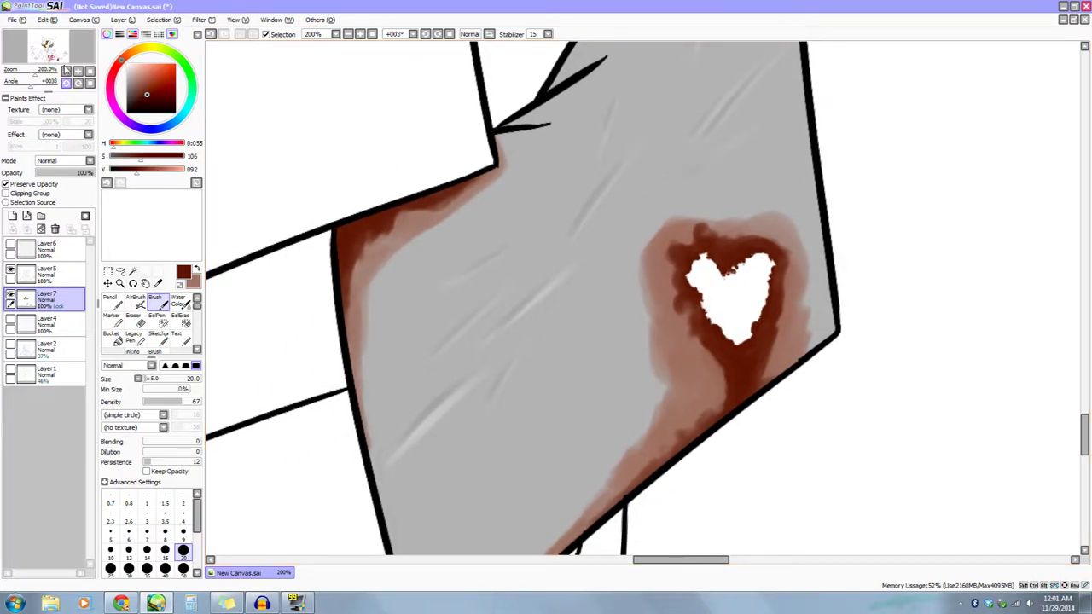
click(66, 71)
click(66, 71)
click(65, 71)
click(65, 70)
click(66, 71)
drag(378, 333, 317, 455)
alt+drag(391, 468, 412, 468)
drag(539, 443, 519, 453)
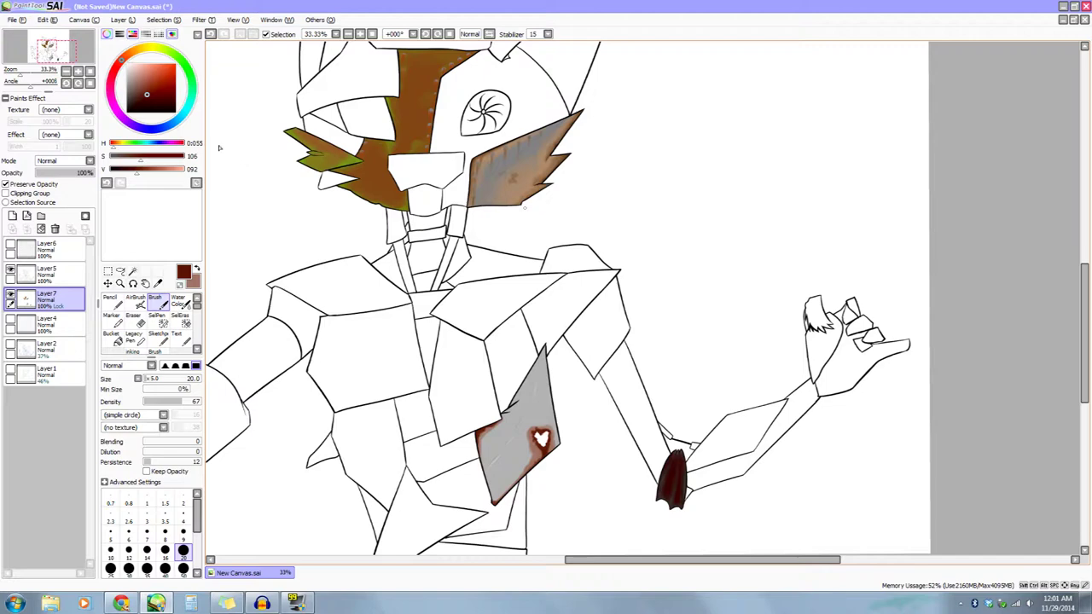
scroll(608, 287, up, 3)
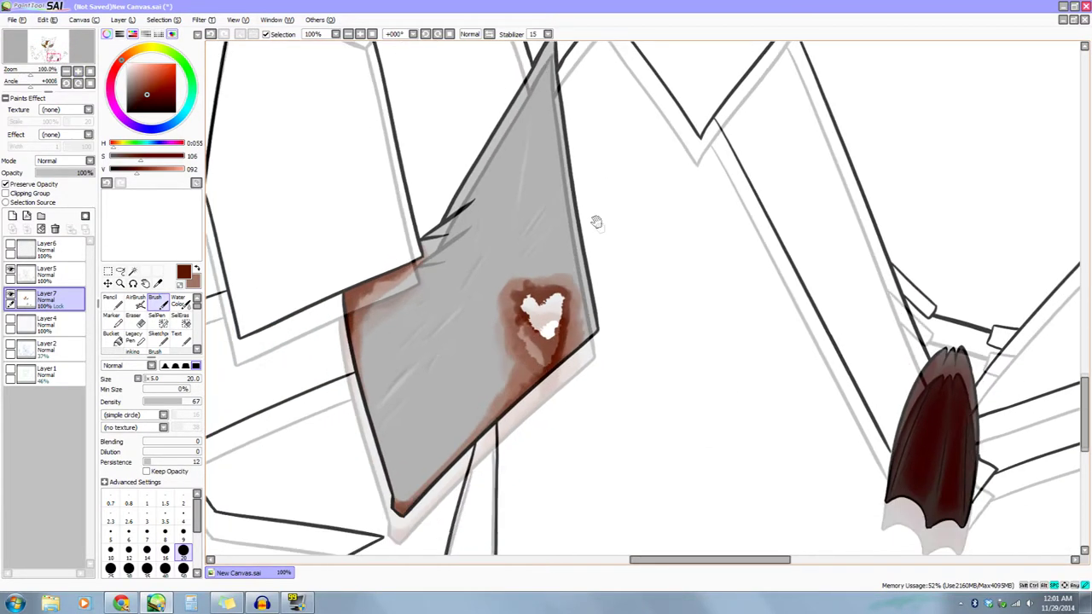
drag(342, 306, 317, 341)
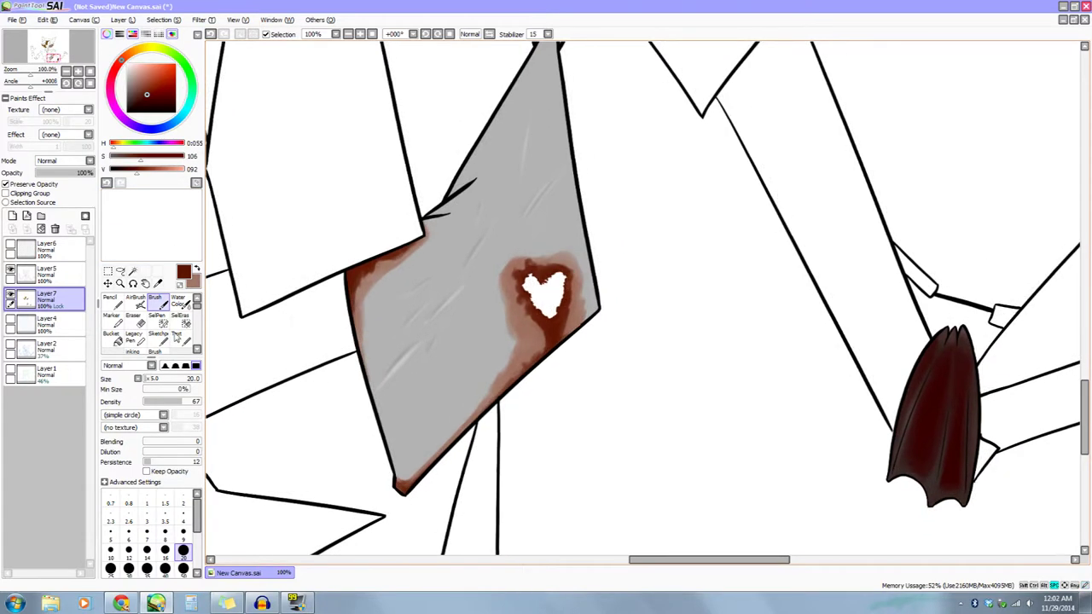
Enlarge the brush to size 100 and brush soft dark rust over the panel's upper point and around the notch.
key(bracketright)
key(bracketright)
key(bracketright)
key(bracketright)
key(bracketright)
key(bracketright)
key(bracketright)
key(bracketright)
key(bracketright)
key(bracketright)
key(bracketright)
key(bracketleft)
key(bracketleft)
drag(414, 384, 402, 474)
mouse_move(554, 105)
mouse_down()
mouse_move(548, 240)
mouse_move(523, 147)
mouse_move(541, 111)
mouse_move(460, 248)
mouse_move(414, 300)
mouse_move(445, 305)
mouse_up()
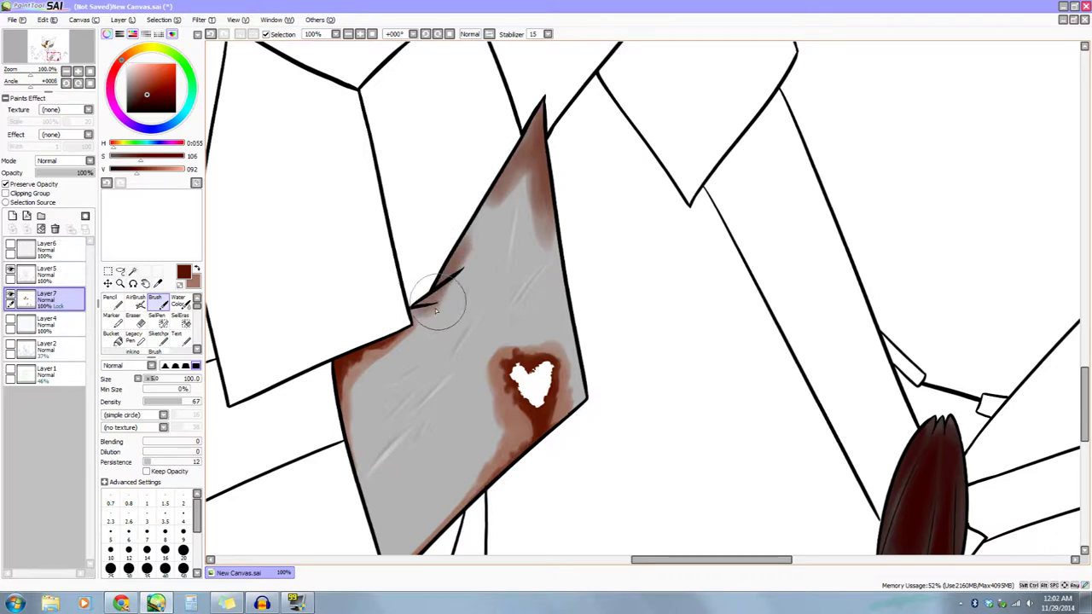
Spread light rust below the notch, then sample the rust there and extend it along the upper left edge.
key(x)
drag(410, 350, 418, 388)
drag(418, 389, 426, 350)
drag(440, 309, 448, 313)
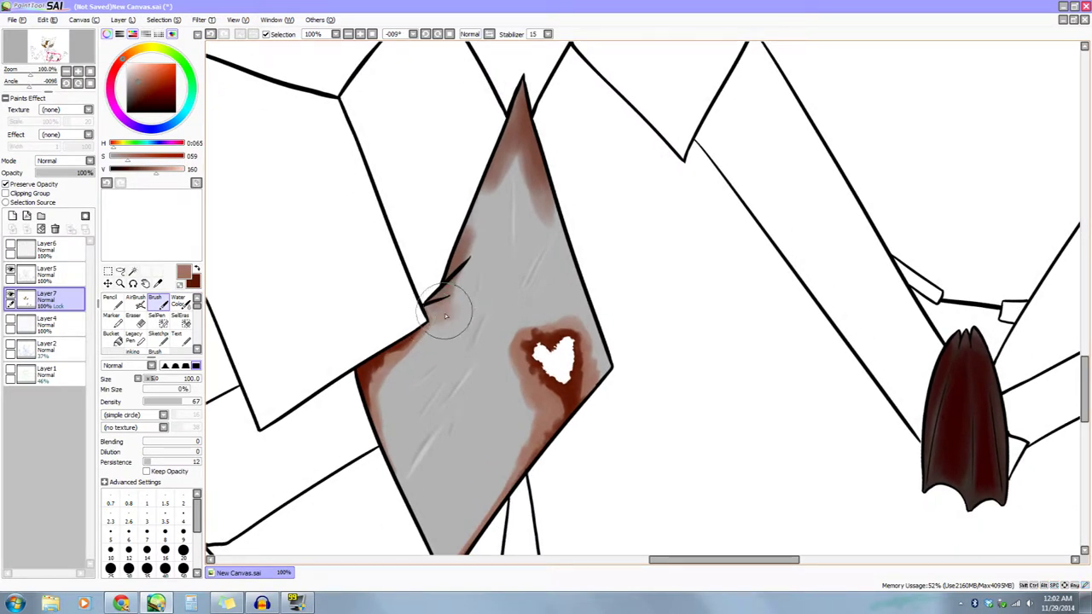
alt+click(442, 294)
mouse_move(484, 184)
mouse_down()
mouse_move(426, 307)
mouse_move(451, 277)
mouse_up()
mouse_move(470, 390)
mouse_down()
mouse_move(378, 383)
mouse_move(475, 384)
mouse_move(569, 281)
mouse_move(595, 293)
mouse_up()
drag(459, 315, 446, 344)
Reduce the brush to size 30 and work light rust around the notch and down the right edge below the point.
key(x)
key([)
key(bracketleft)
key(bracketleft)
key(bracketleft)
key(bracketleft)
key(bracketleft)
key(bracketleft)
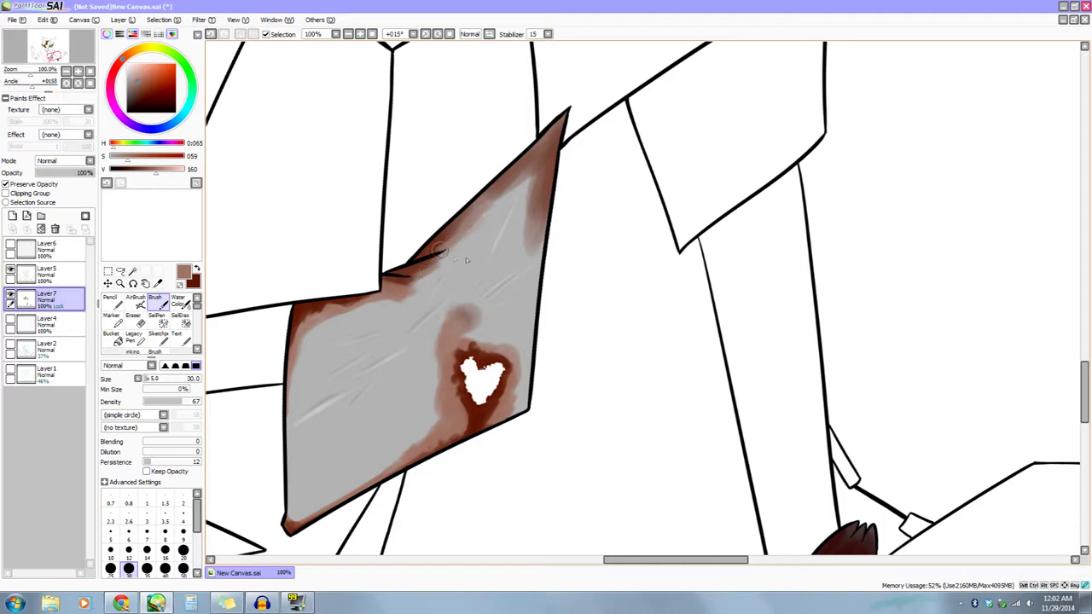
scroll(546, 258, up, 1)
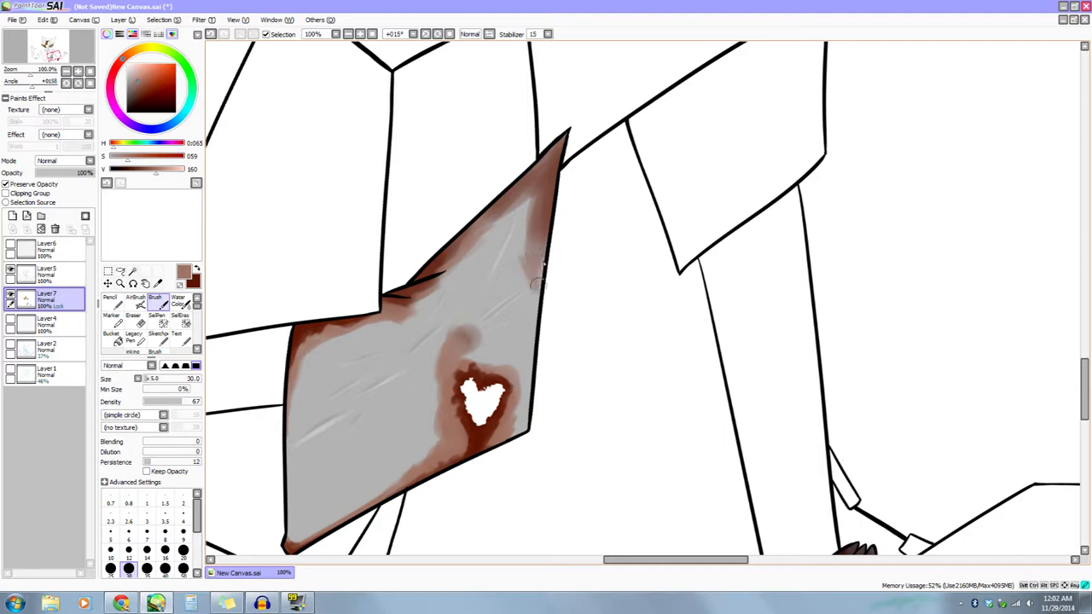
mouse_move(536, 295)
mouse_down()
mouse_move(502, 275)
mouse_move(505, 209)
mouse_up()
Enlarge the brush to size 60 and soften the inner border of the rust along the panel's upper and left edges.
key(bracketright)
key(bracketright)
key(bracketright)
key(bracketright)
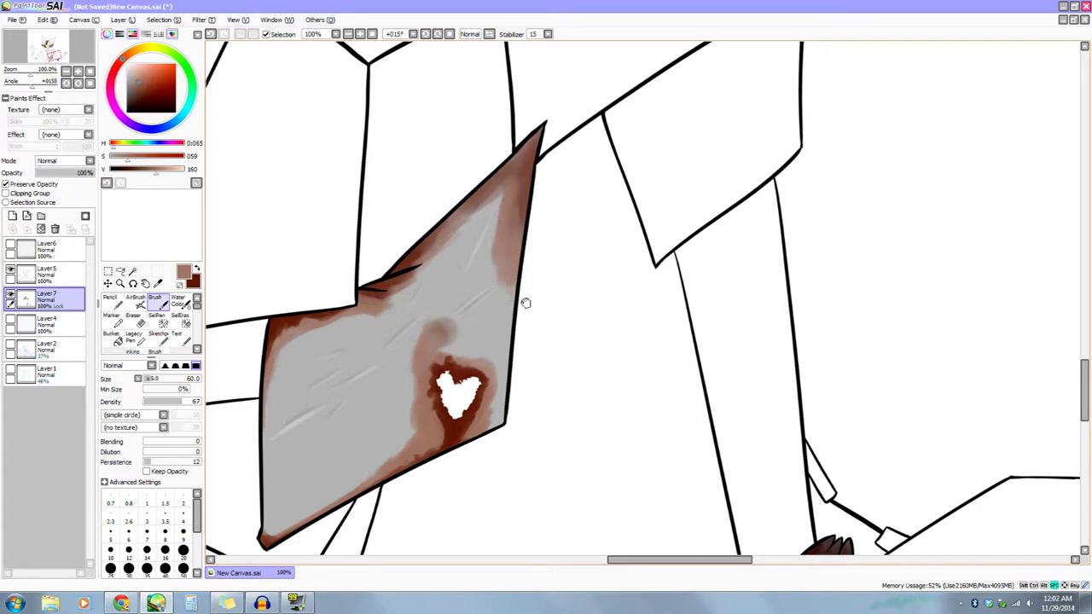
scroll(524, 304, up, 2)
mouse_move(494, 235)
mouse_down()
mouse_move(378, 359)
mouse_move(360, 358)
mouse_move(438, 296)
mouse_move(367, 322)
mouse_move(326, 428)
mouse_up()
mouse_move(391, 311)
mouse_down()
mouse_move(356, 359)
mouse_move(333, 477)
mouse_up()
drag(399, 425, 387, 415)
drag(464, 493, 468, 496)
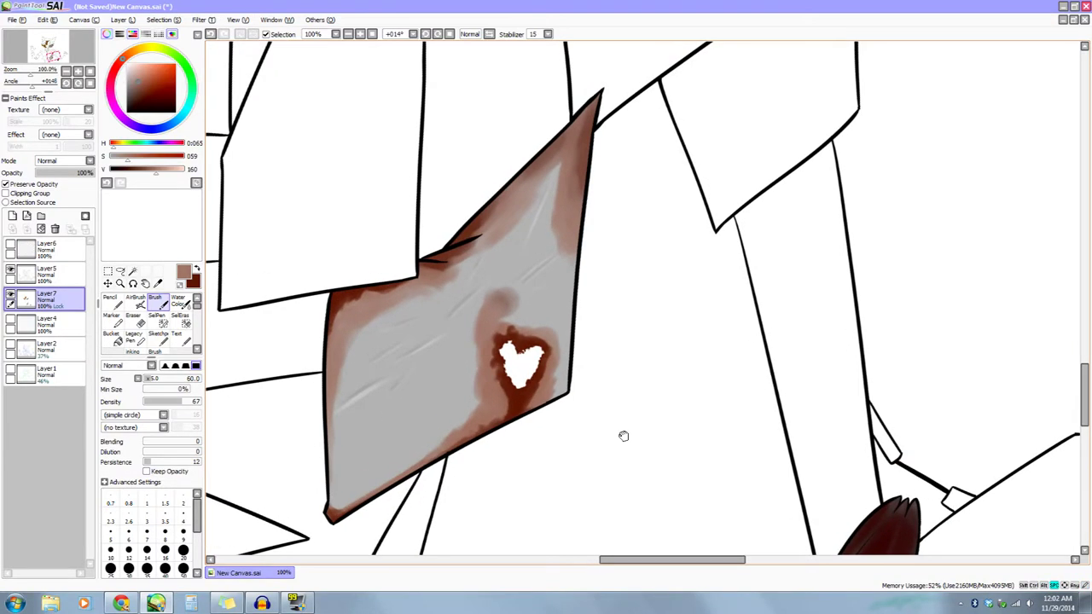
drag(624, 436, 656, 451)
drag(605, 274, 614, 160)
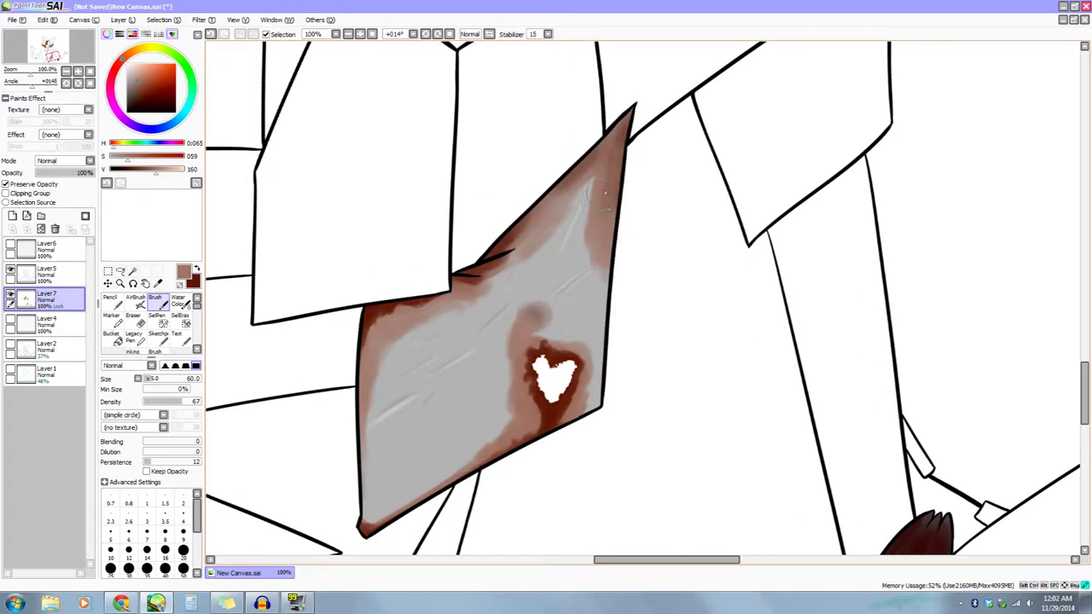
Deepen the rust at the panel's upper point with dark and sampled rust, and blend it down the right edge.
key(x)
mouse_move(636, 125)
mouse_down()
mouse_move(624, 157)
mouse_move(633, 167)
mouse_move(634, 104)
mouse_move(620, 198)
mouse_move(635, 116)
mouse_up()
alt+click(611, 133)
mouse_move(604, 162)
mouse_down()
mouse_move(618, 131)
mouse_move(615, 220)
mouse_up()
mouse_move(616, 473)
mouse_down()
mouse_move(638, 431)
mouse_move(682, 459)
mouse_move(676, 469)
mouse_up()
mouse_move(661, 388)
mouse_down()
mouse_move(654, 375)
mouse_move(735, 384)
mouse_up()
key(x)
drag(635, 280, 628, 292)
key(x)
drag(629, 354, 566, 350)
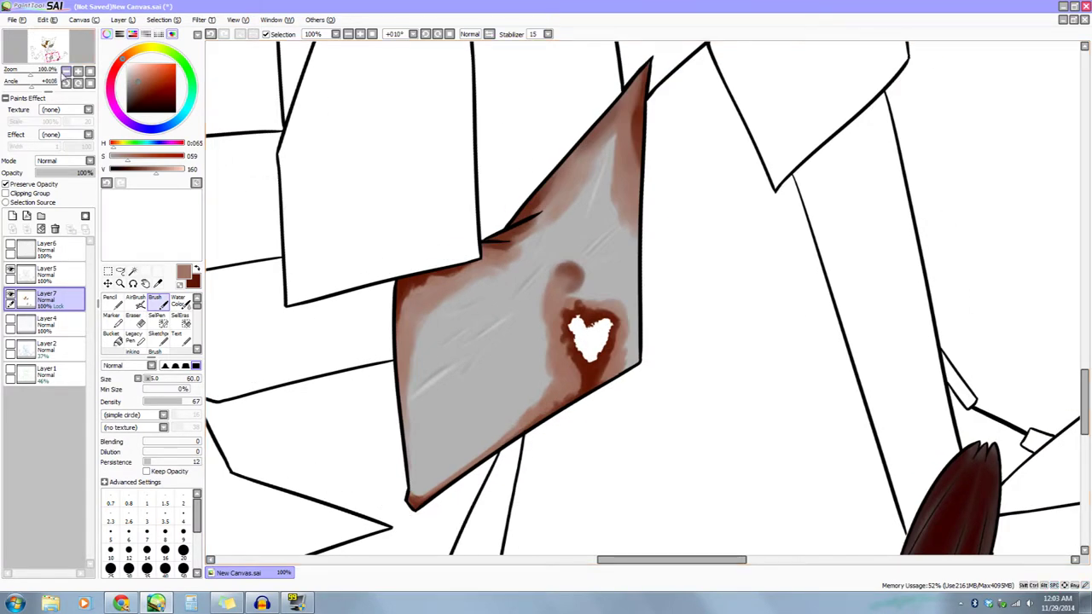
Compare the rusted panel with the whole figure at several zoom levels.
click(64, 74)
click(64, 73)
click(64, 74)
click(64, 74)
drag(425, 428, 441, 455)
drag(469, 358, 432, 368)
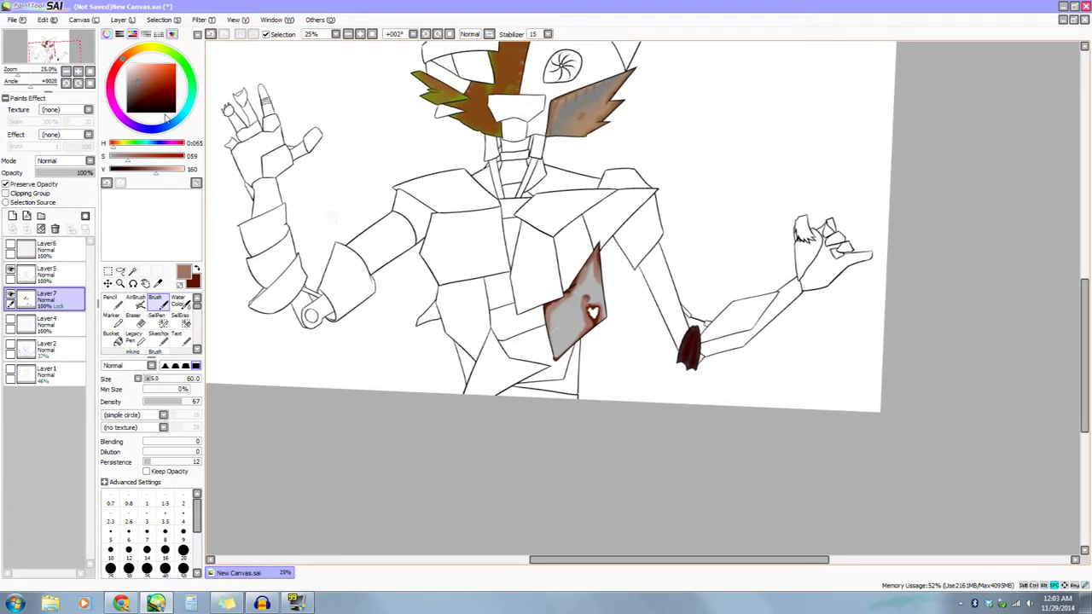
scroll(597, 260, up, 6)
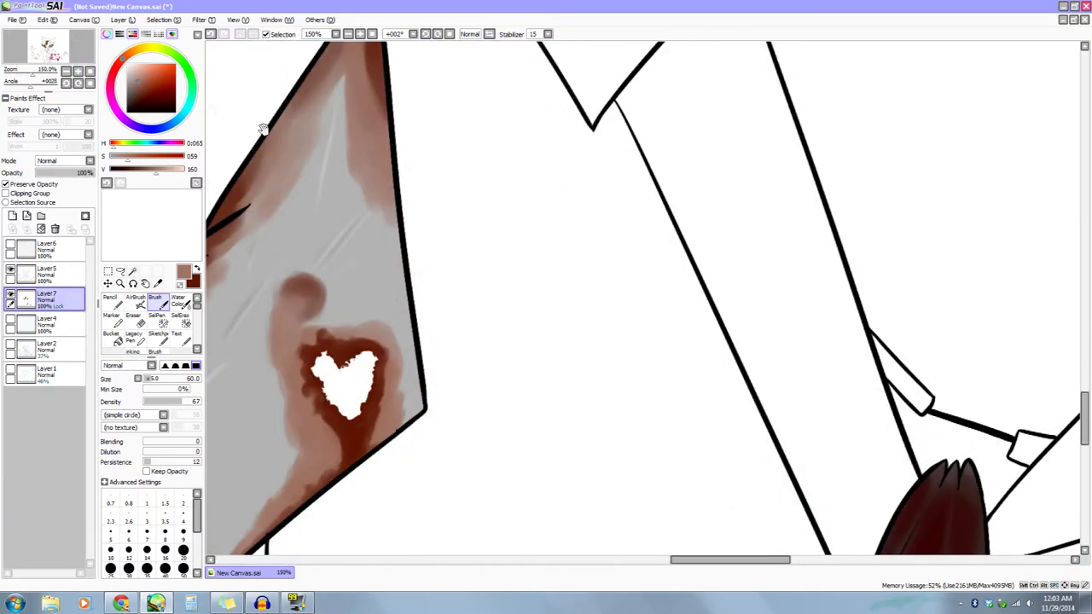
mouse_move(580, 186)
mouse_down()
mouse_move(578, 146)
mouse_move(585, 224)
mouse_up()
drag(455, 357, 592, 210)
mouse_move(526, 260)
mouse_down()
mouse_move(531, 242)
mouse_move(572, 239)
mouse_move(556, 228)
mouse_move(587, 207)
mouse_move(483, 267)
mouse_move(476, 292)
mouse_move(453, 290)
mouse_move(445, 331)
mouse_up()
drag(457, 409, 409, 273)
drag(315, 212, 318, 228)
click(67, 71)
click(67, 72)
click(67, 71)
drag(508, 426, 484, 511)
drag(429, 435, 384, 388)
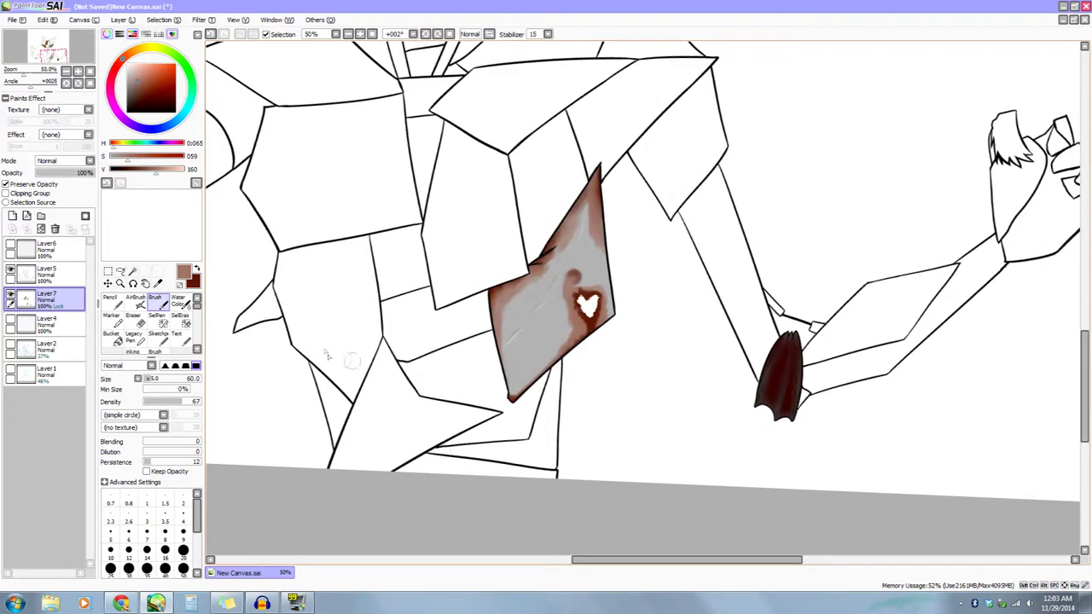
mouse_move(424, 352)
mouse_down()
mouse_move(427, 373)
mouse_move(445, 381)
mouse_up()
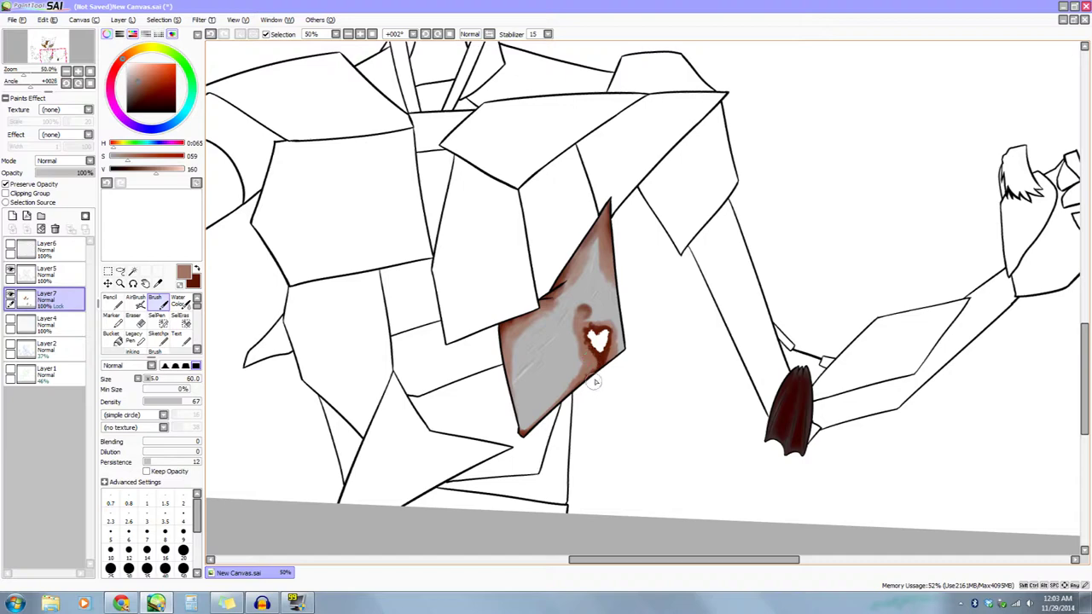
click(66, 73)
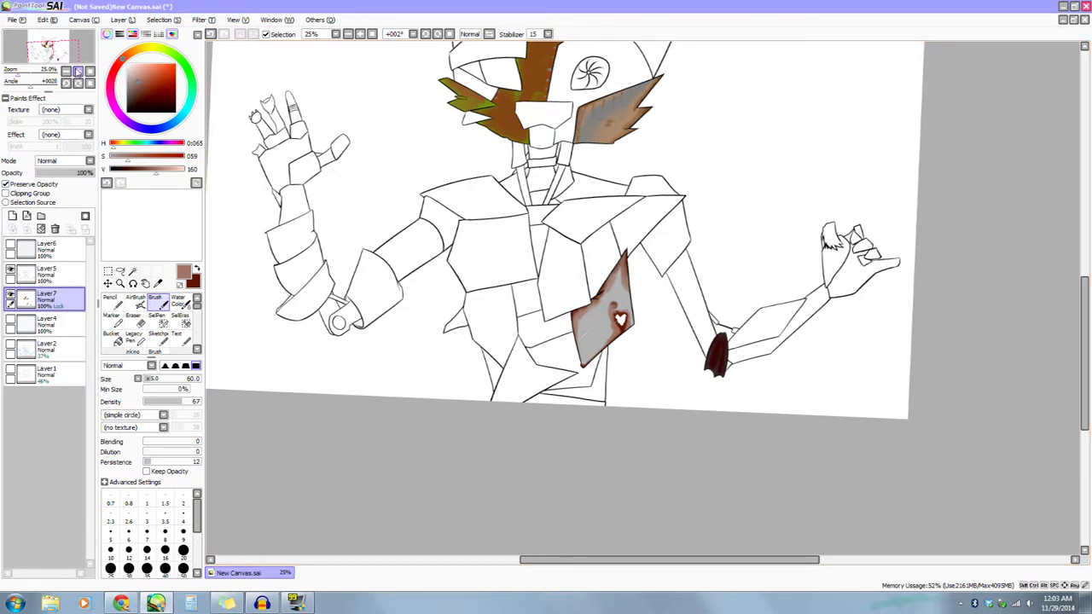
Erase a small round hole in the rust just below the panel's upper left corner.
click(77, 73)
click(77, 72)
click(77, 73)
click(78, 72)
click(77, 73)
drag(250, 342, 511, 192)
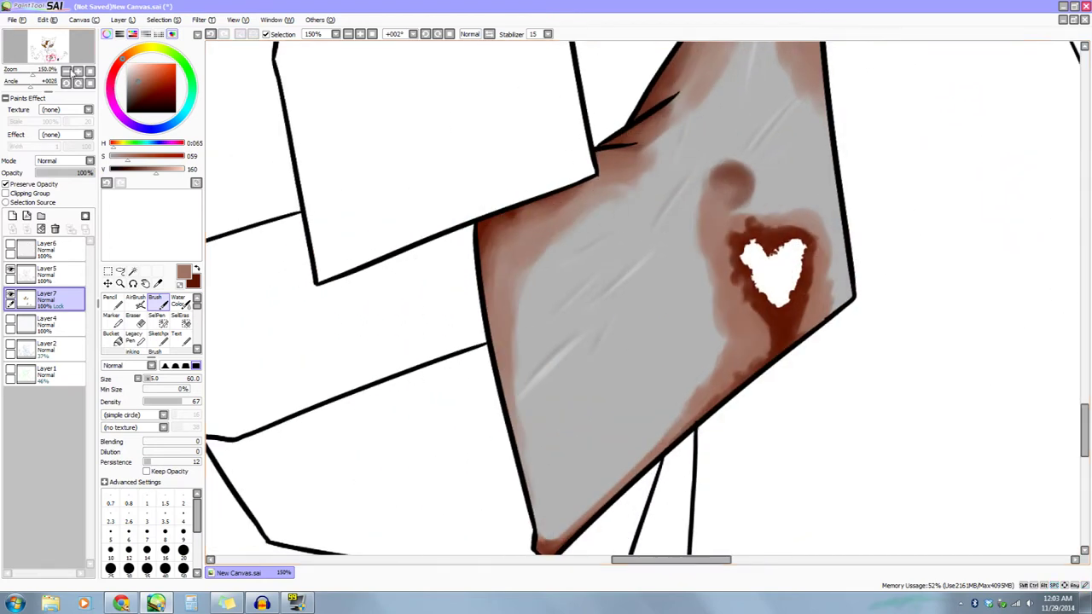
click(78, 73)
drag(406, 156, 436, 219)
drag(363, 343, 478, 358)
click(78, 74)
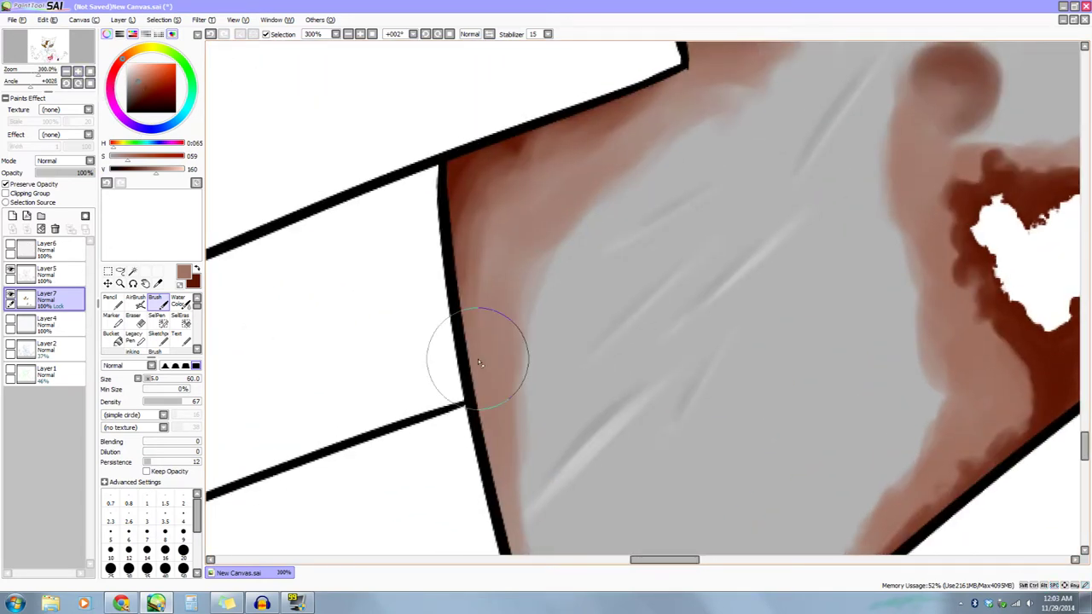
key(e)
key(b)
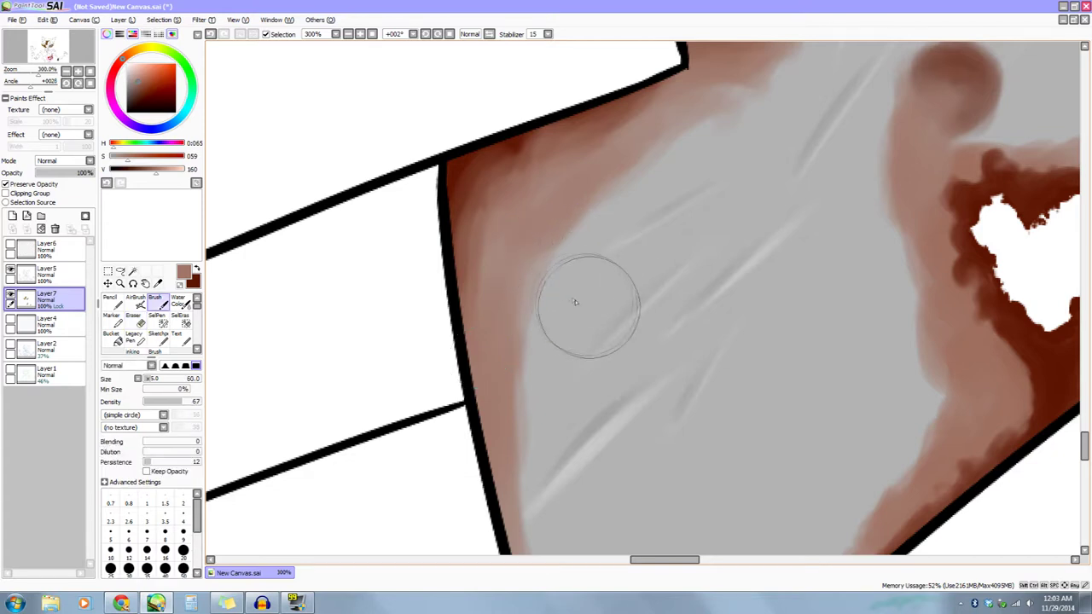
drag(578, 311, 585, 300)
key(e)
mouse_move(490, 220)
mouse_down()
mouse_move(500, 244)
mouse_move(491, 224)
mouse_move(503, 234)
mouse_move(510, 220)
mouse_move(506, 230)
mouse_move(488, 214)
mouse_up()
Sample the dark red and outline the small hole with the Pencil, adding a tapered drip beneath it.
key(b)
right_click(470, 158)
right_click(459, 159)
click(112, 303)
mouse_move(489, 242)
mouse_down()
mouse_move(521, 228)
mouse_move(495, 249)
mouse_move(484, 226)
mouse_move(493, 247)
mouse_move(508, 246)
mouse_move(501, 266)
mouse_move(498, 252)
mouse_move(502, 299)
mouse_up()
mouse_move(506, 255)
mouse_down()
mouse_move(517, 208)
mouse_move(487, 205)
mouse_move(487, 226)
mouse_up()
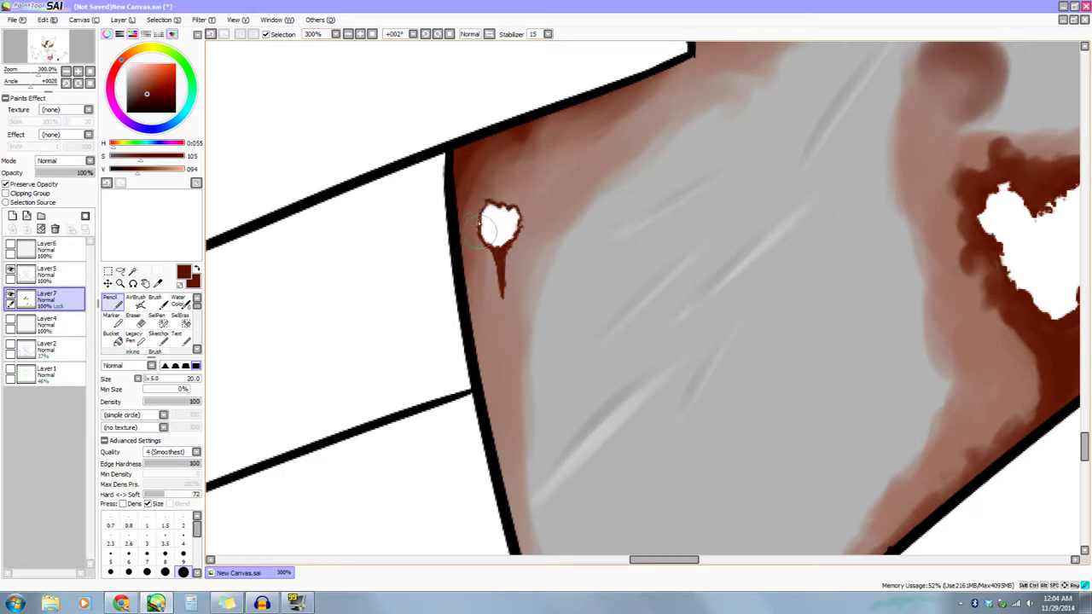
drag(490, 309, 469, 291)
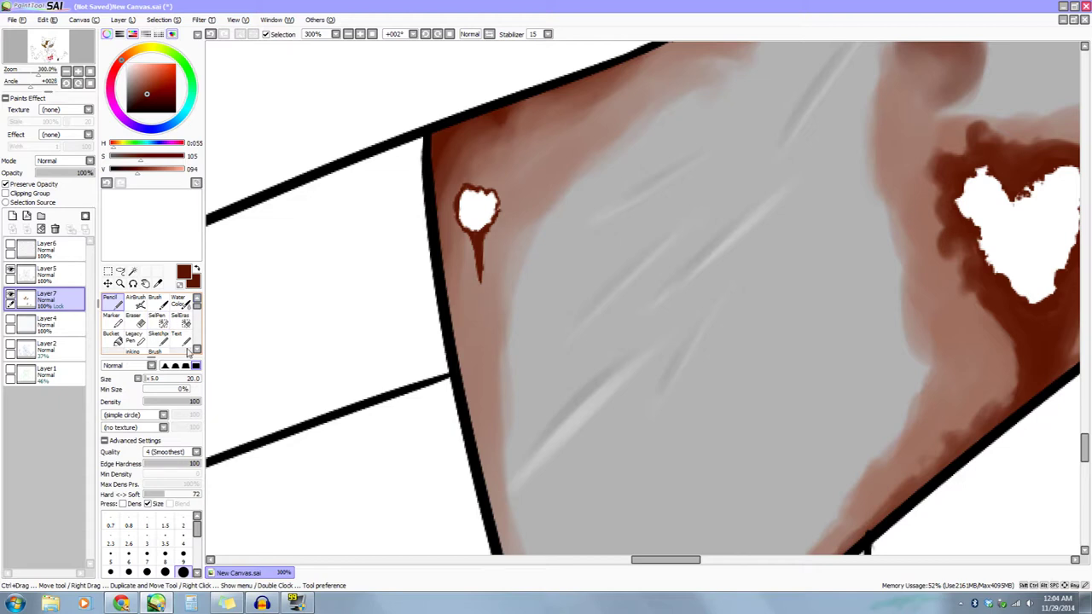
Use the Brush at size 20 to soften and lengthen the small hole's drip and shade dark red around its rim.
click(78, 73)
mouse_move(363, 271)
mouse_down()
mouse_move(419, 310)
mouse_move(401, 315)
mouse_up()
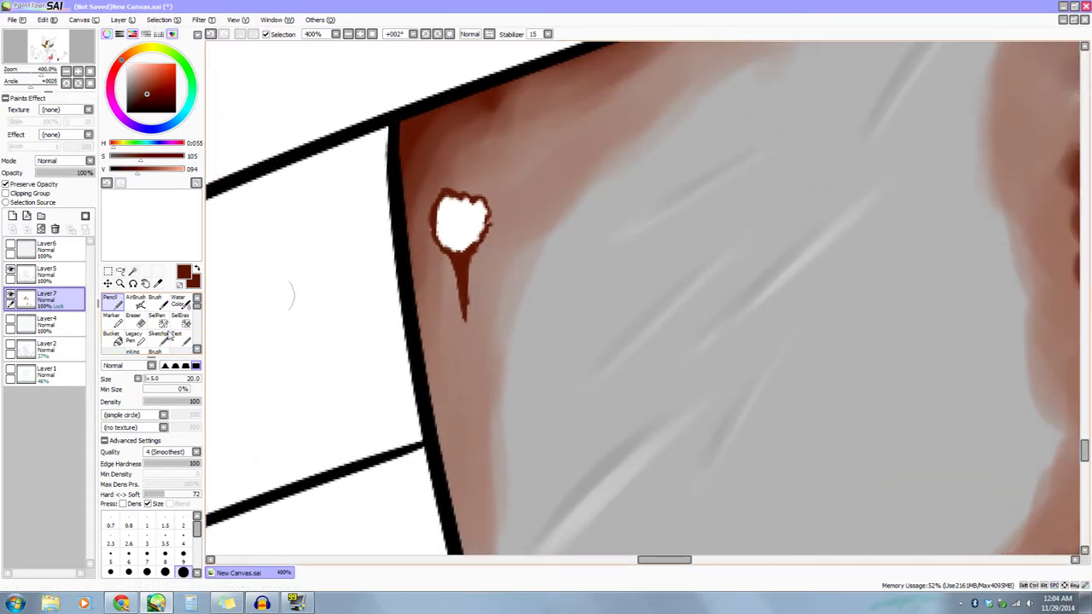
click(159, 302)
click(182, 551)
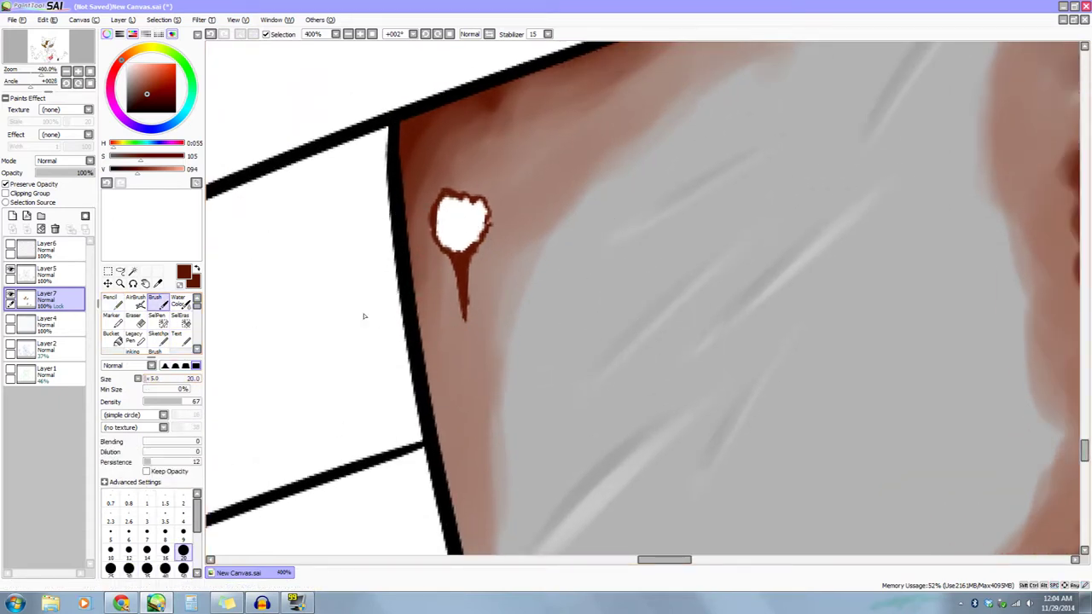
mouse_move(470, 261)
mouse_down()
mouse_move(462, 350)
mouse_move(469, 290)
mouse_move(461, 332)
mouse_move(454, 269)
mouse_move(459, 331)
mouse_up()
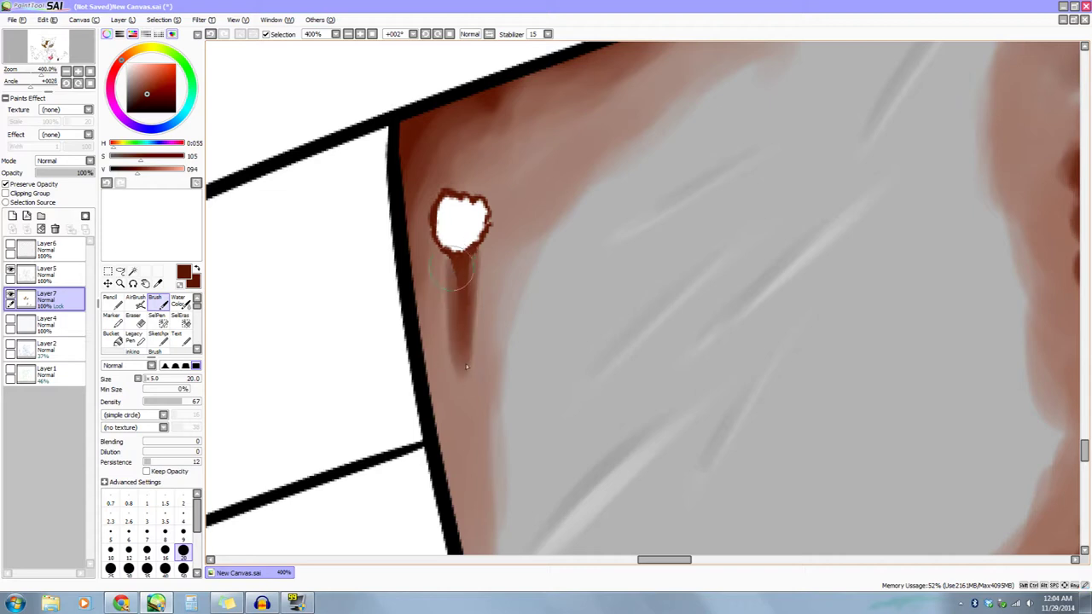
mouse_move(488, 234)
mouse_down()
mouse_move(488, 192)
mouse_move(440, 186)
mouse_move(430, 222)
mouse_move(455, 257)
mouse_move(426, 217)
mouse_move(443, 256)
mouse_up()
drag(520, 316, 537, 327)
Clean out the small hole with the Eraser, redraw its dark red rim, and blend the rim into the drip.
key(e)
mouse_move(478, 224)
mouse_down()
mouse_move(500, 236)
mouse_move(489, 239)
mouse_up()
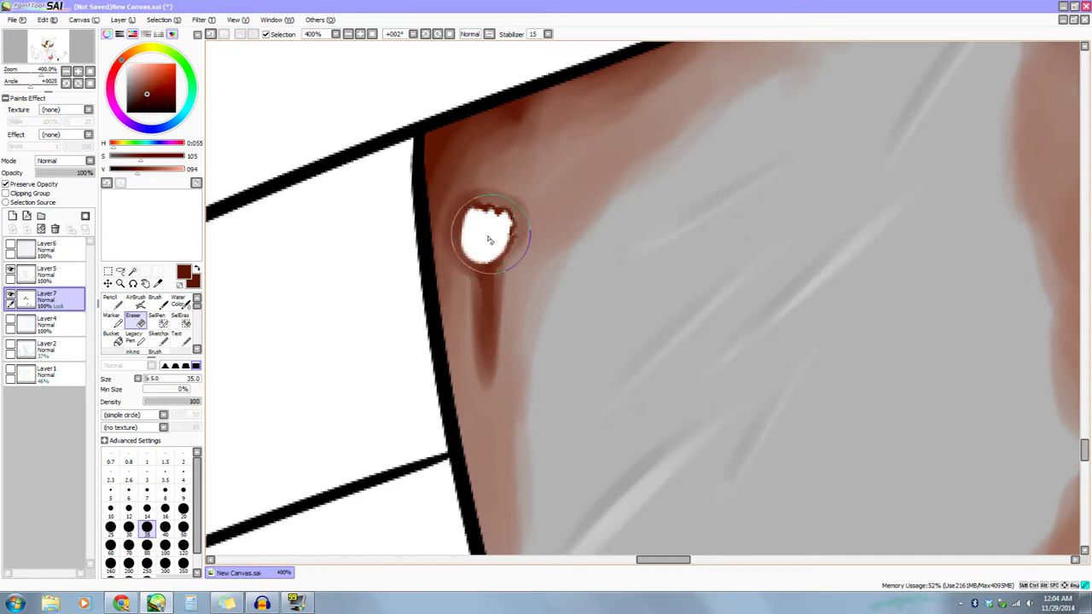
key(n)
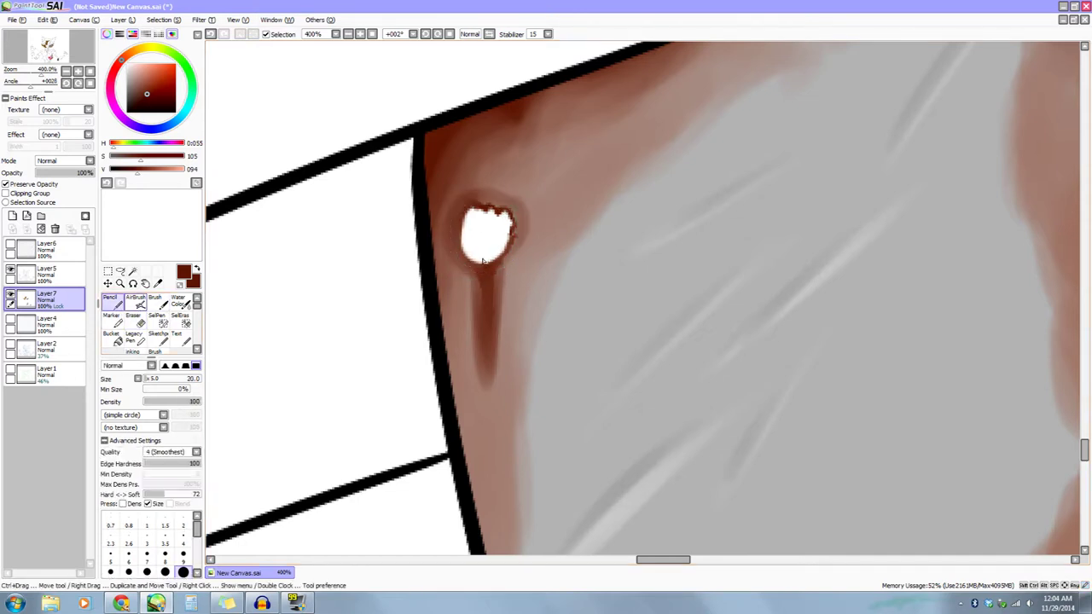
mouse_move(470, 260)
mouse_down()
mouse_move(466, 205)
mouse_move(451, 228)
mouse_up()
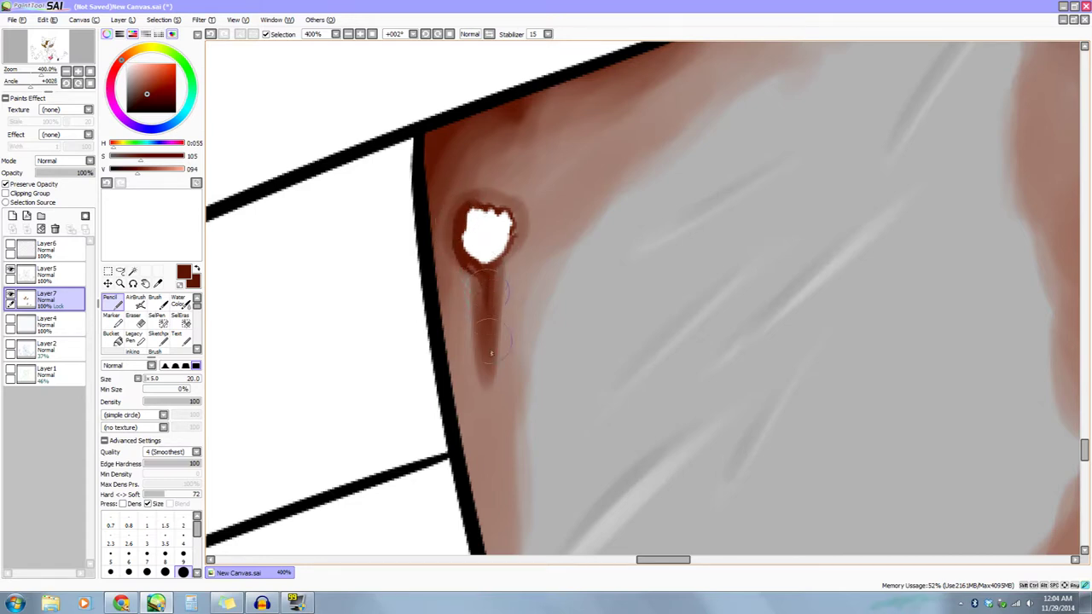
drag(497, 271, 501, 266)
drag(515, 227, 507, 253)
drag(516, 215, 483, 207)
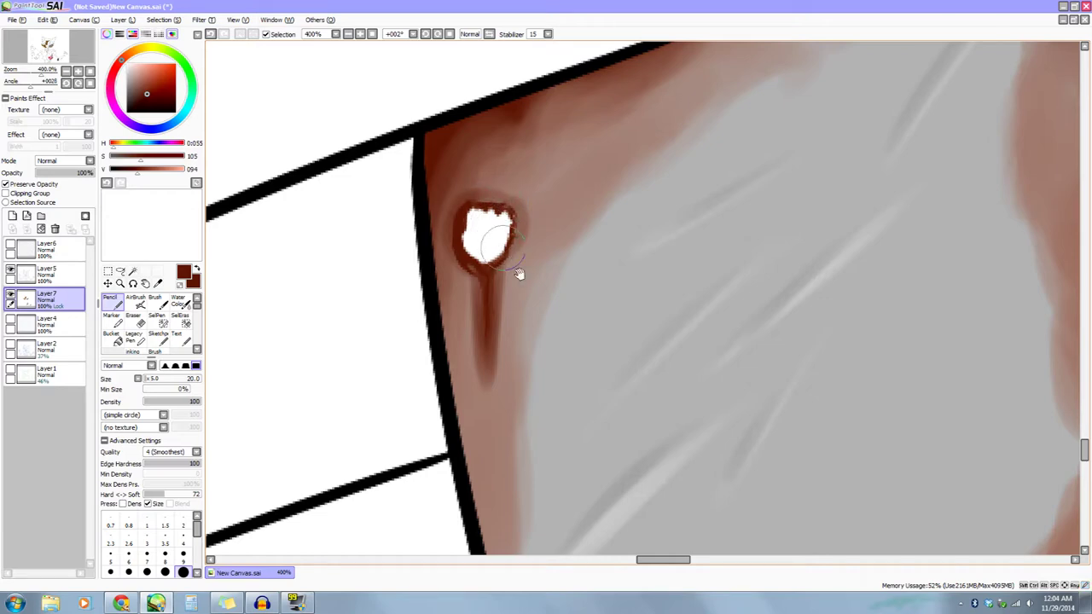
drag(551, 301, 545, 281)
click(154, 301)
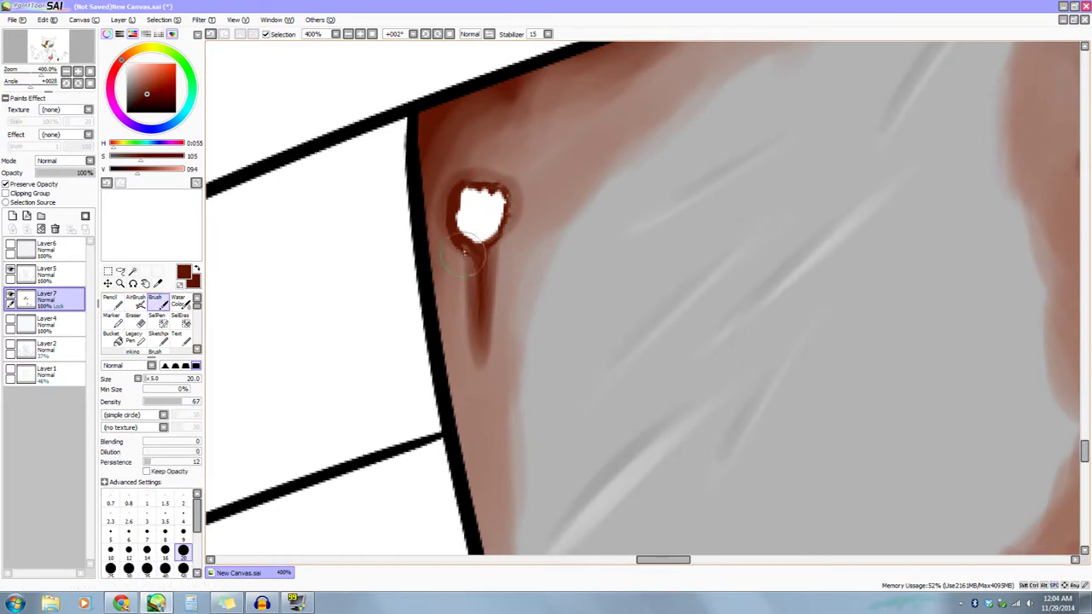
mouse_move(481, 314)
mouse_down()
mouse_move(481, 371)
mouse_move(541, 268)
mouse_up()
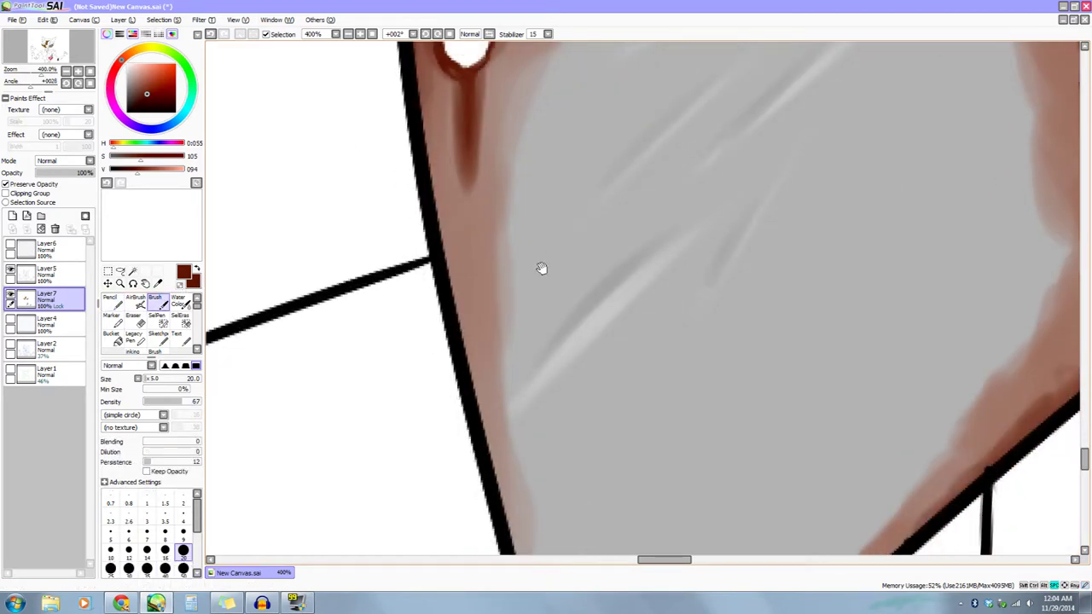
Lower the colour's saturation to 44 and pencil three round brown rivets down the panel's left edge below the small hole.
drag(304, 258, 299, 278)
drag(132, 160, 126, 165)
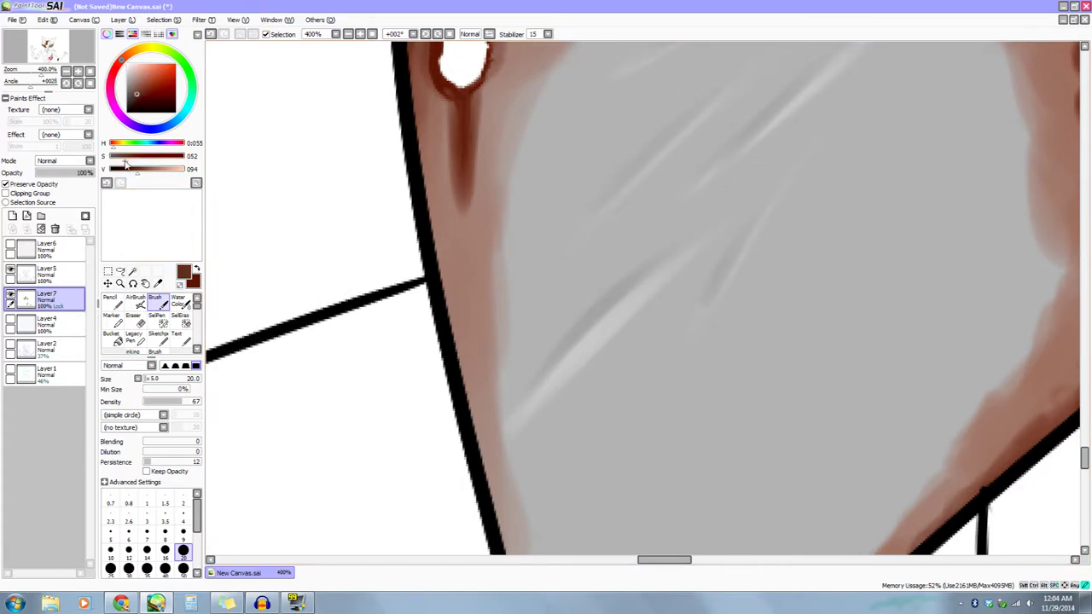
click(113, 303)
drag(424, 286, 409, 286)
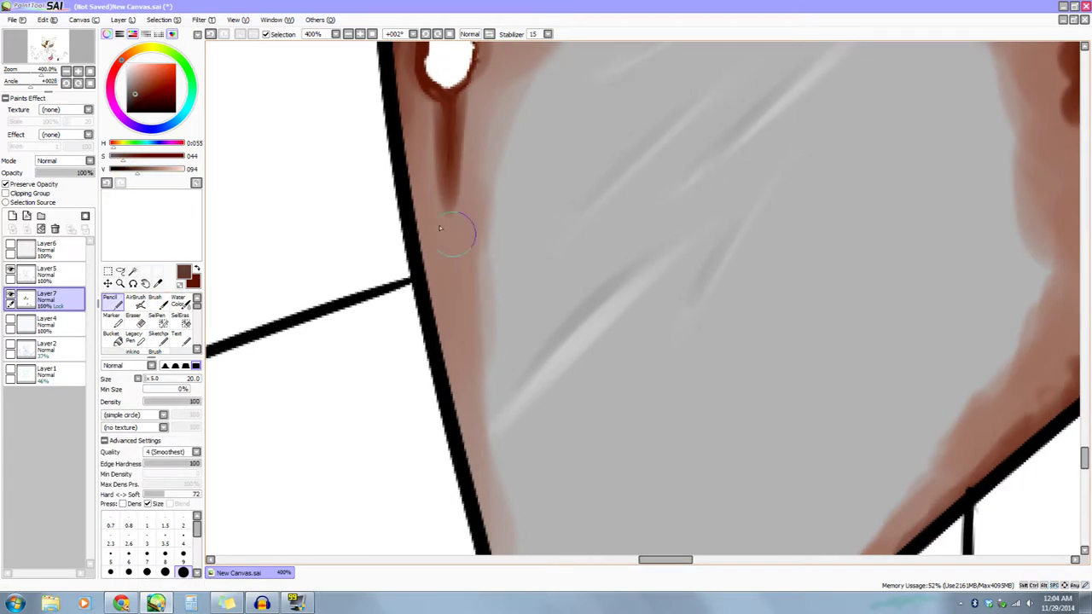
drag(453, 225, 451, 230)
drag(534, 348, 518, 220)
drag(446, 222, 457, 229)
drag(615, 316, 611, 151)
mouse_move(486, 224)
mouse_down()
mouse_move(484, 243)
mouse_move(488, 205)
mouse_move(487, 217)
mouse_up()
mouse_move(591, 81)
mouse_down()
mouse_move(615, 290)
mouse_move(620, 237)
mouse_up()
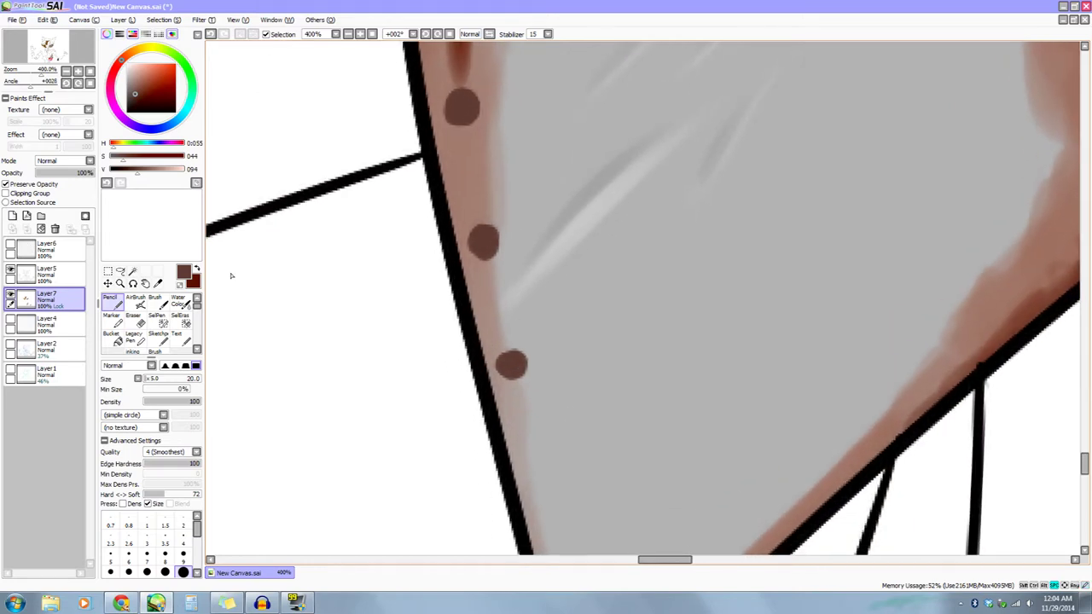
Switch to dark red and brush shading on the top rivet with a size 5 drip running down from it.
click(197, 269)
drag(348, 277, 285, 355)
drag(385, 195, 411, 197)
key(ctrl+z)
key(b)
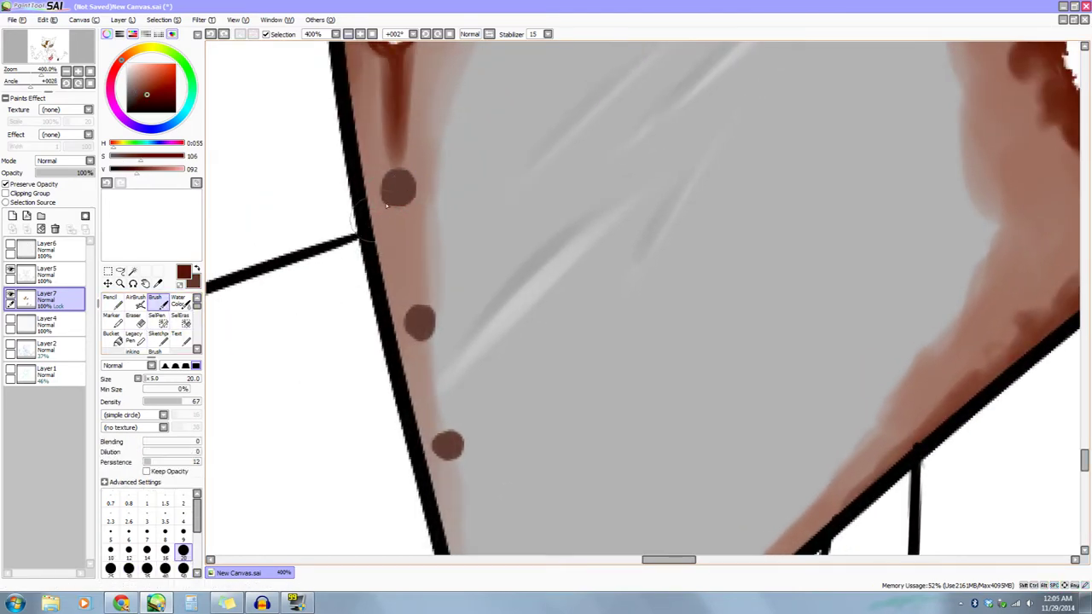
drag(394, 192, 403, 190)
click(148, 379)
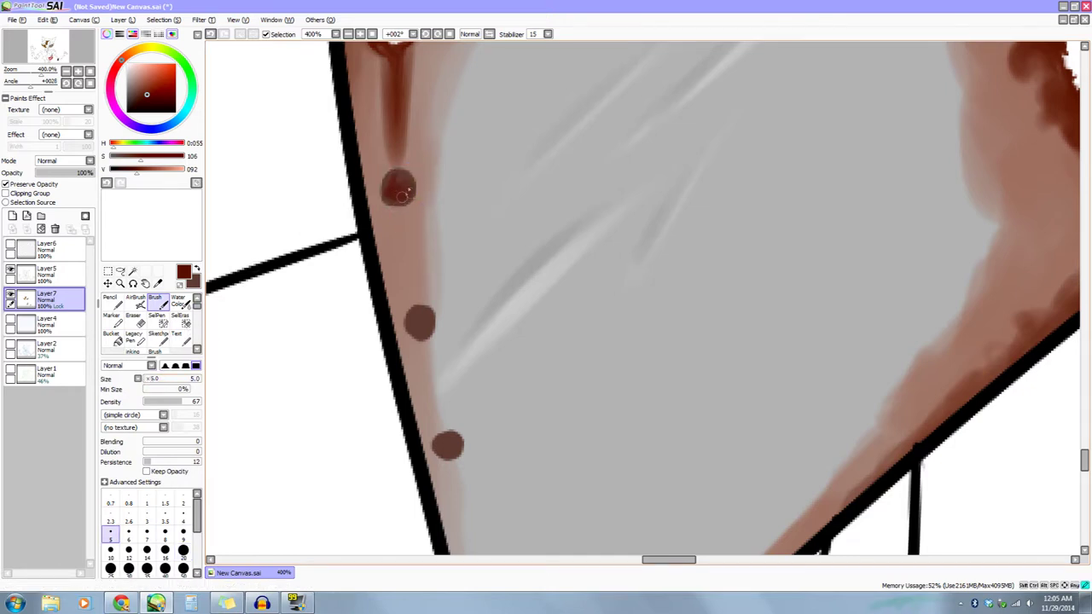
mouse_move(401, 196)
mouse_down()
mouse_move(396, 266)
mouse_move(397, 250)
mouse_up()
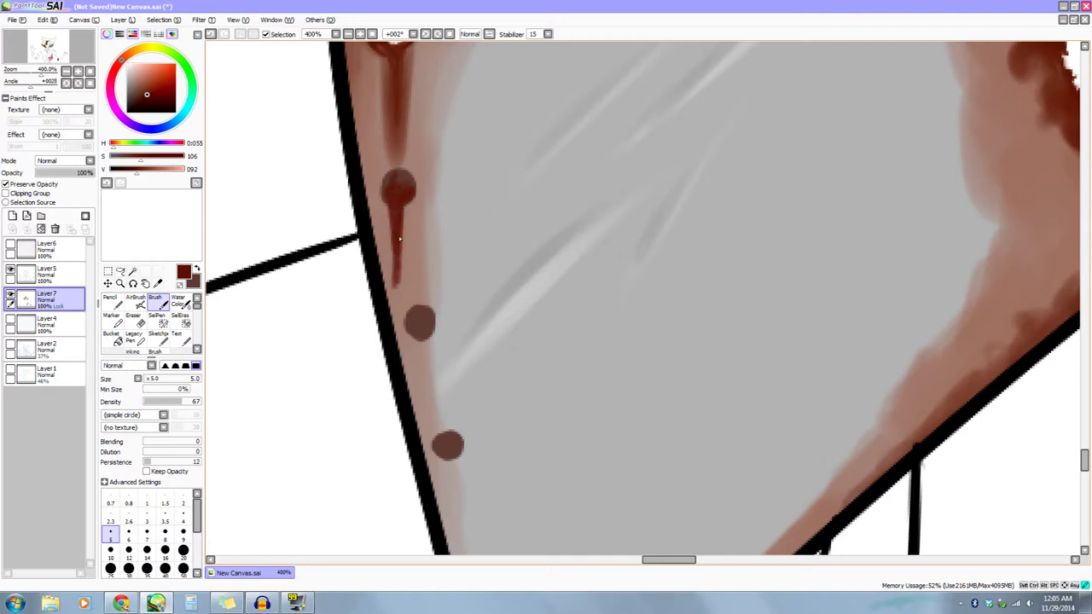
Brush dark red shading and tapered drips onto the middle and lower rivets.
mouse_move(467, 309)
mouse_down()
mouse_move(456, 185)
mouse_move(412, 296)
mouse_up()
drag(443, 352, 416, 243)
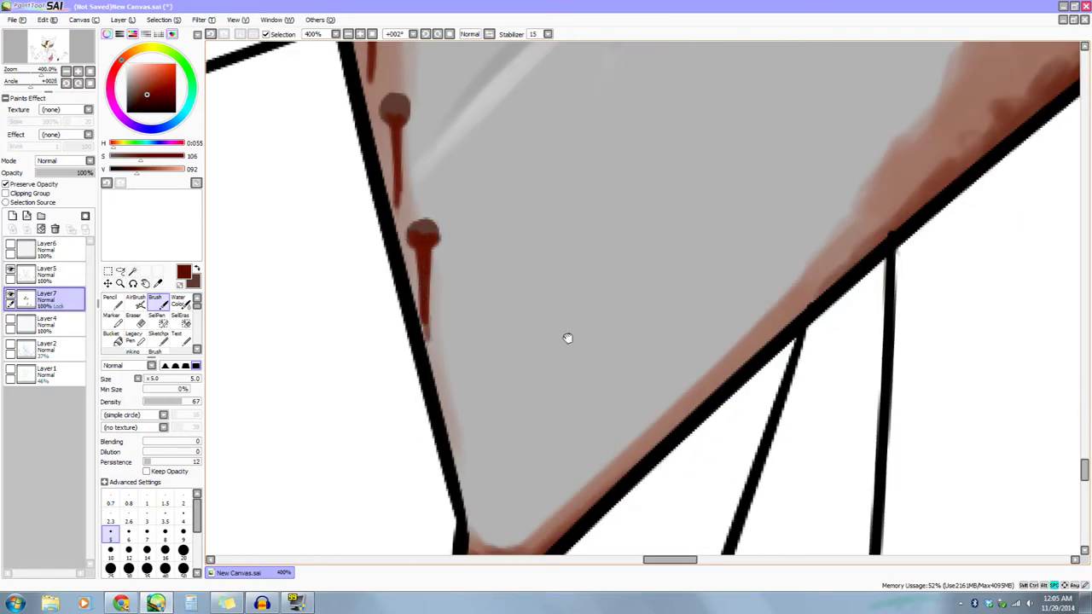
drag(568, 338, 561, 249)
drag(438, 174, 427, 299)
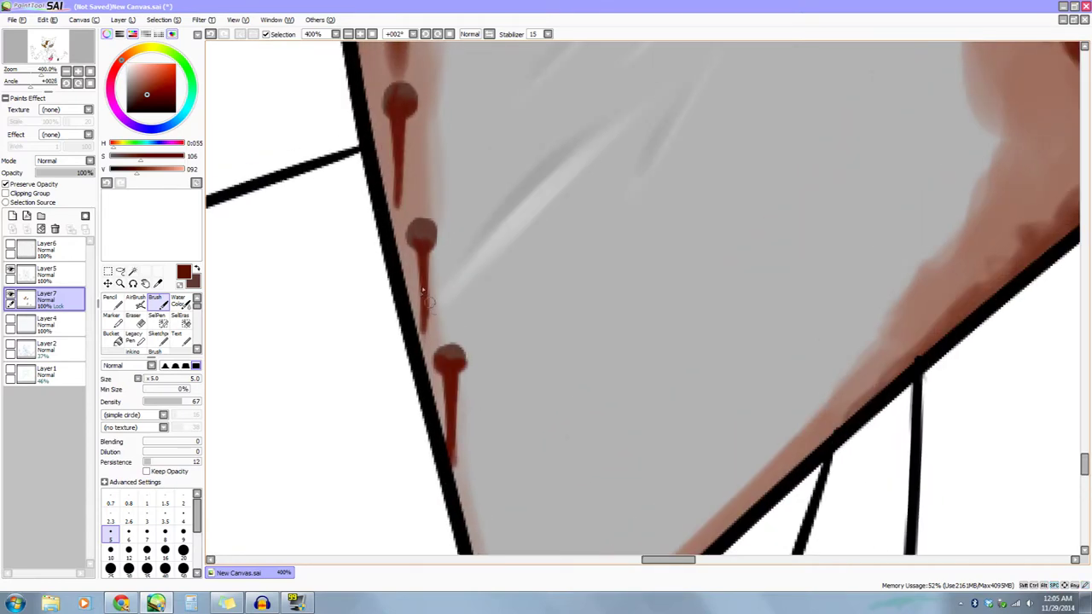
Sample the light rust colour, lower its brightness to 146, and brush it over the three rivet drips to soften them.
drag(309, 158, 323, 269)
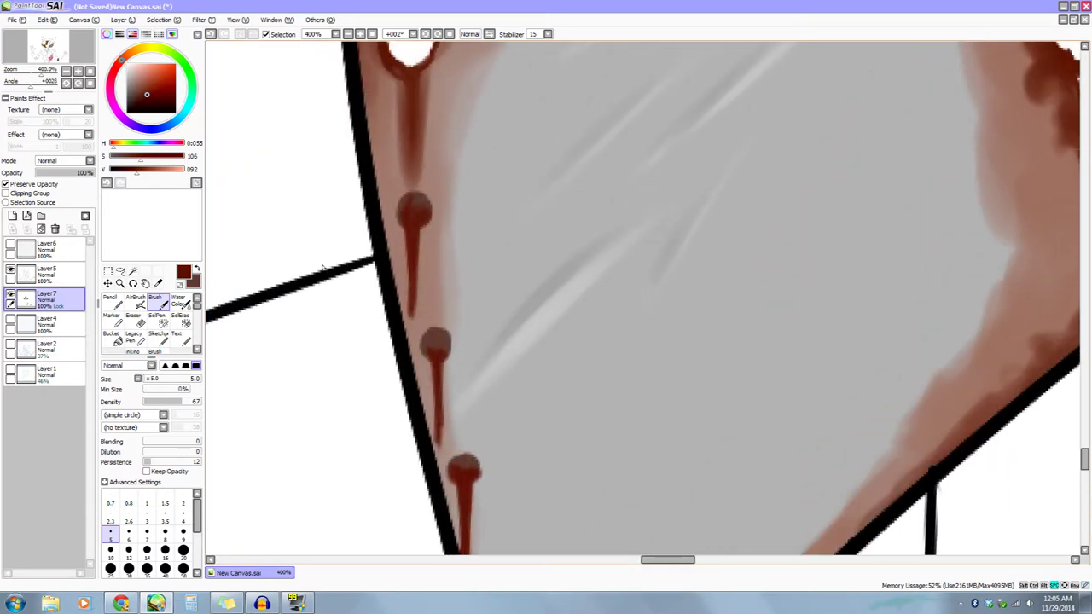
alt+click(430, 261)
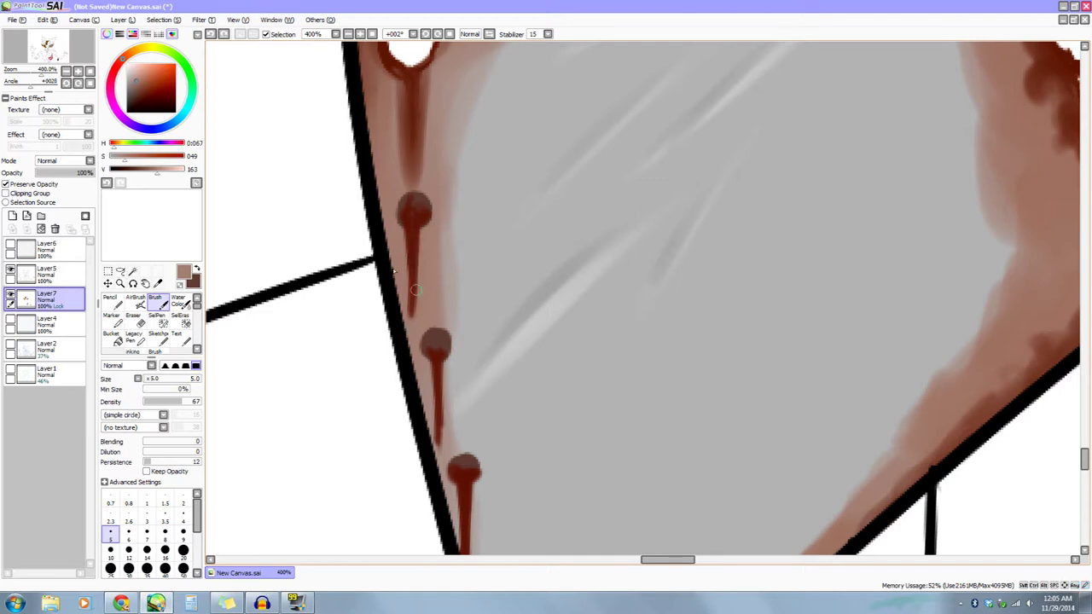
drag(157, 172, 152, 170)
drag(415, 232, 419, 300)
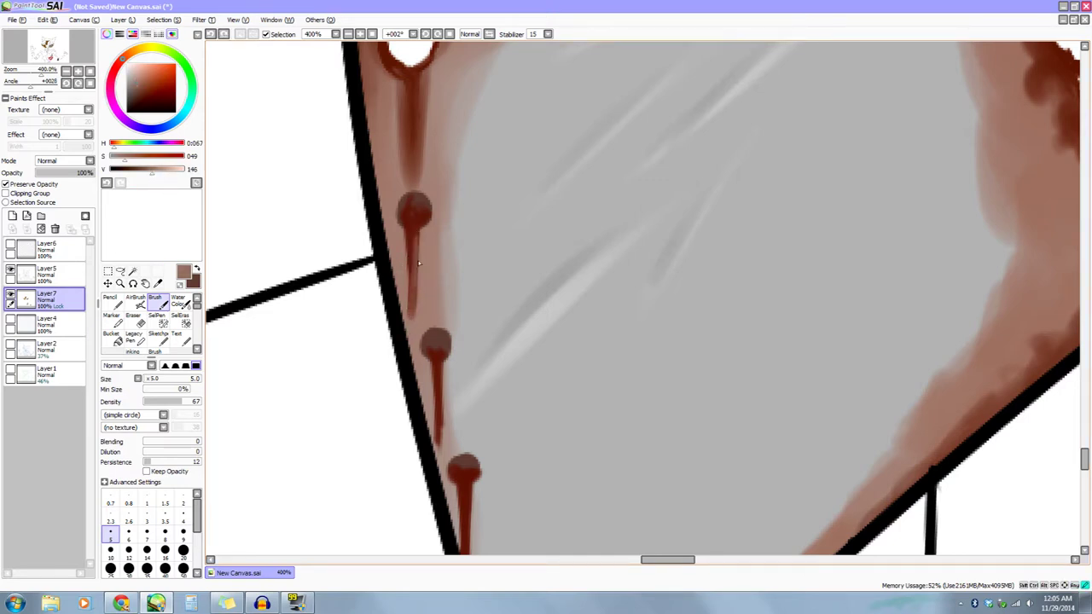
mouse_move(461, 336)
mouse_down()
mouse_move(445, 215)
mouse_move(424, 323)
mouse_up()
mouse_move(460, 395)
mouse_down()
mouse_move(444, 288)
mouse_move(427, 334)
mouse_up()
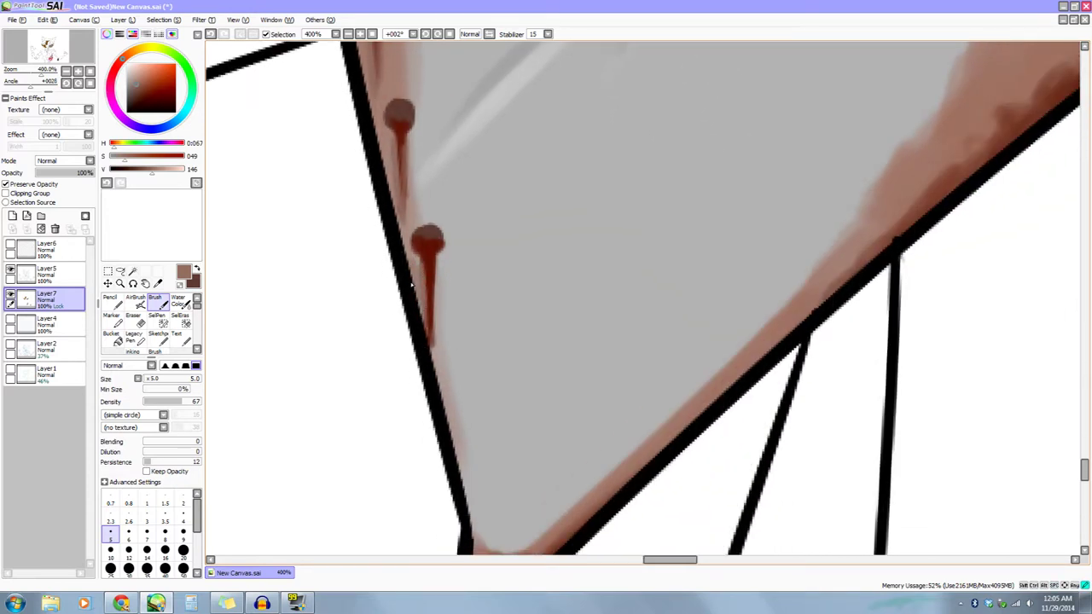
drag(431, 290, 458, 475)
drag(470, 400, 405, 237)
drag(394, 291, 405, 358)
drag(396, 172, 458, 359)
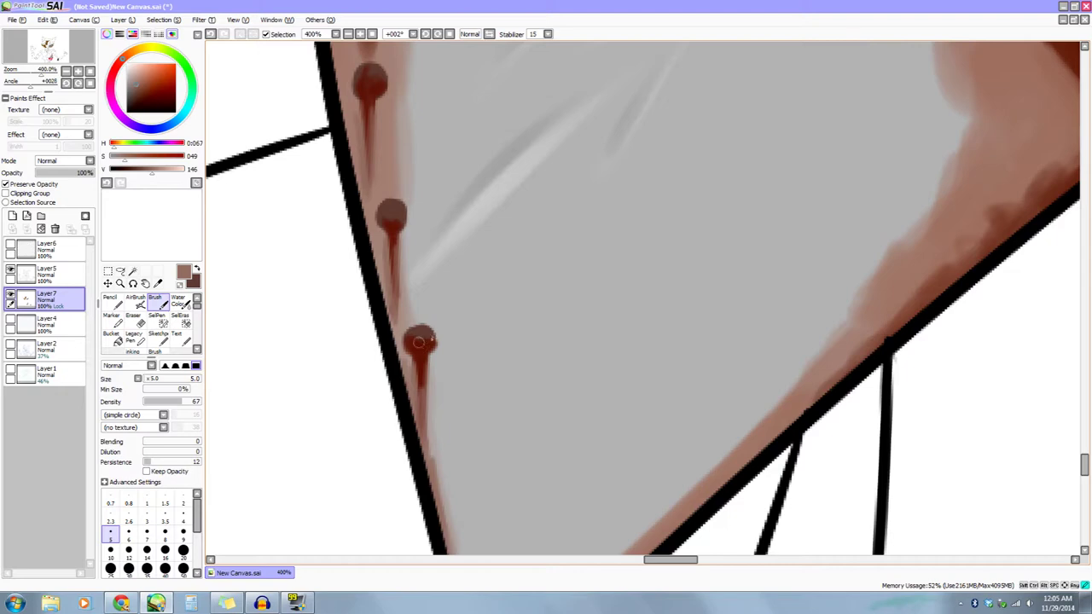
drag(402, 223, 449, 298)
drag(445, 98, 487, 308)
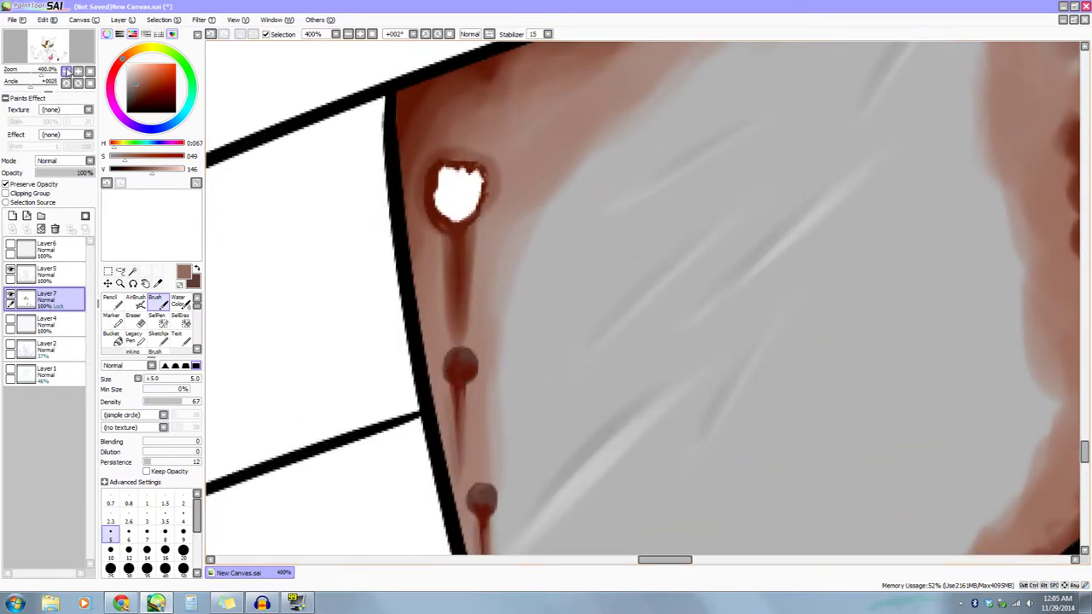
Examine the rusted torso panel against the whole character drawing.
click(67, 71)
click(67, 71)
click(67, 72)
drag(670, 371, 580, 281)
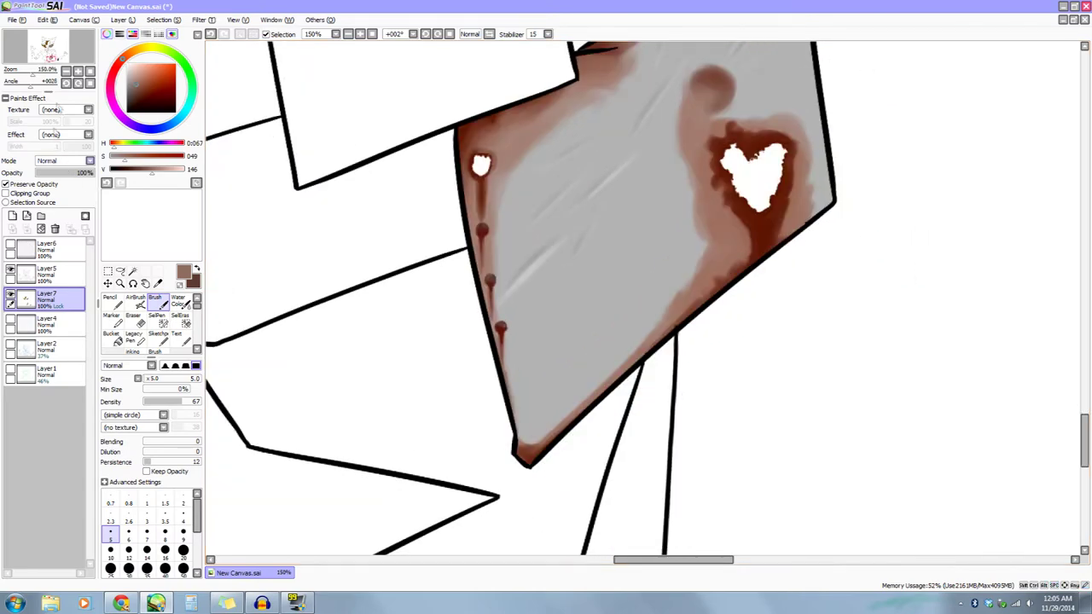
click(67, 72)
click(66, 71)
click(67, 72)
drag(544, 429, 546, 468)
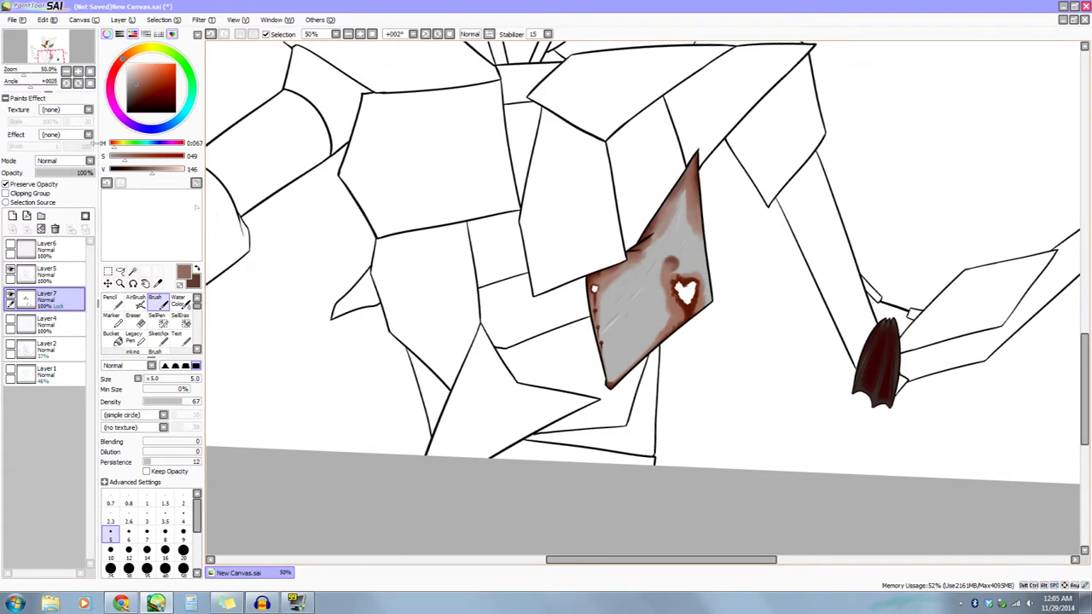
click(67, 72)
click(66, 72)
click(67, 72)
drag(439, 425, 385, 433)
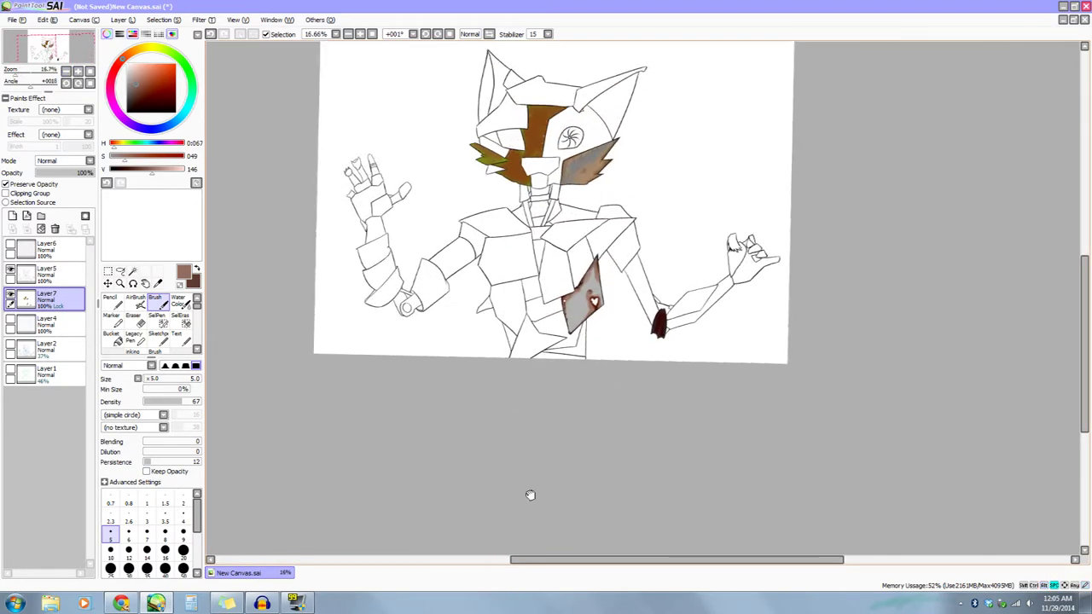
drag(522, 448, 528, 495)
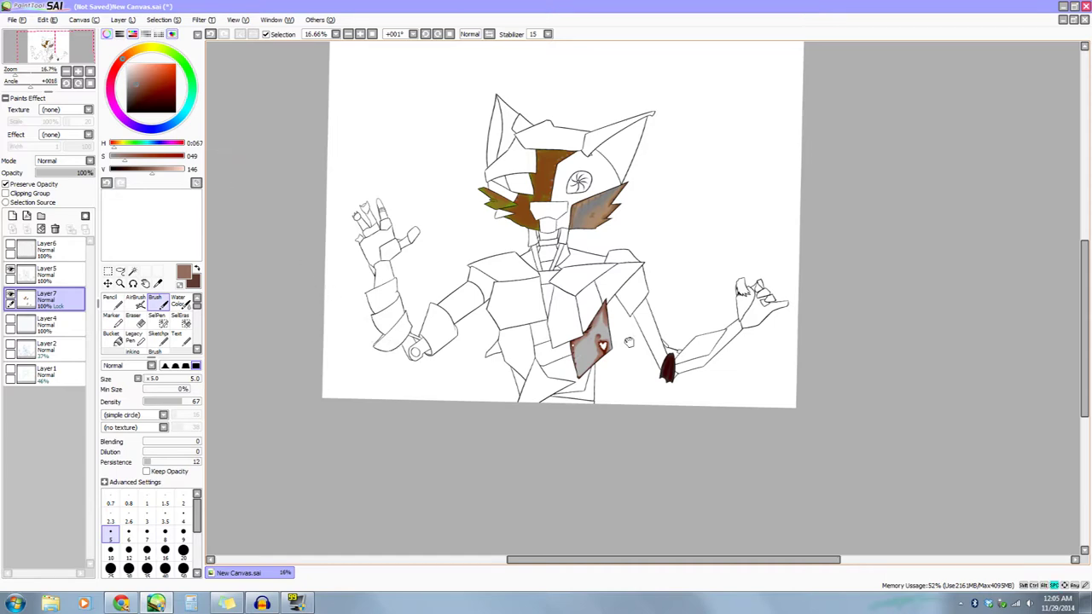
On line art layer Layer5, close the gap in the elbow joint's outline with a size 20 black Pencil.
drag(629, 342, 715, 327)
click(77, 72)
click(78, 72)
click(78, 72)
click(78, 71)
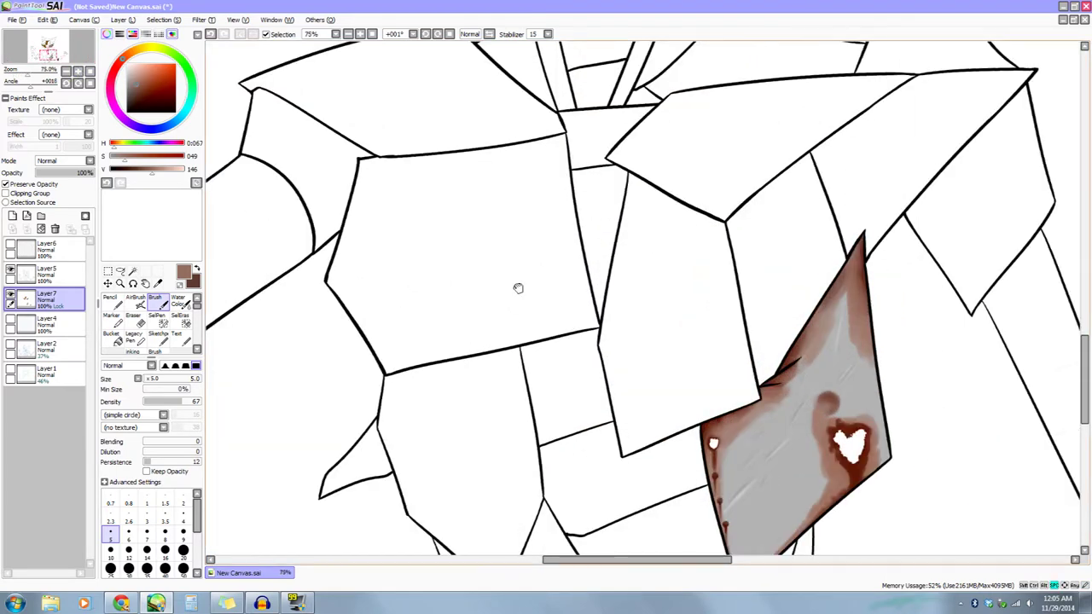
drag(519, 288, 1035, 282)
drag(623, 180, 729, 77)
click(58, 273)
click(78, 72)
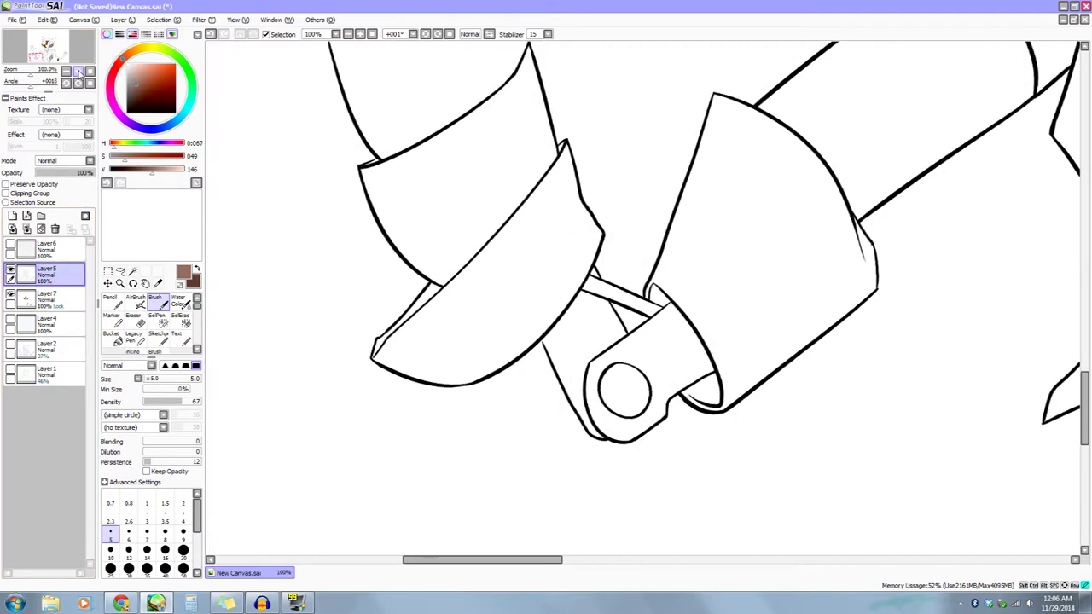
click(78, 71)
drag(341, 156, 444, 25)
click(150, 300)
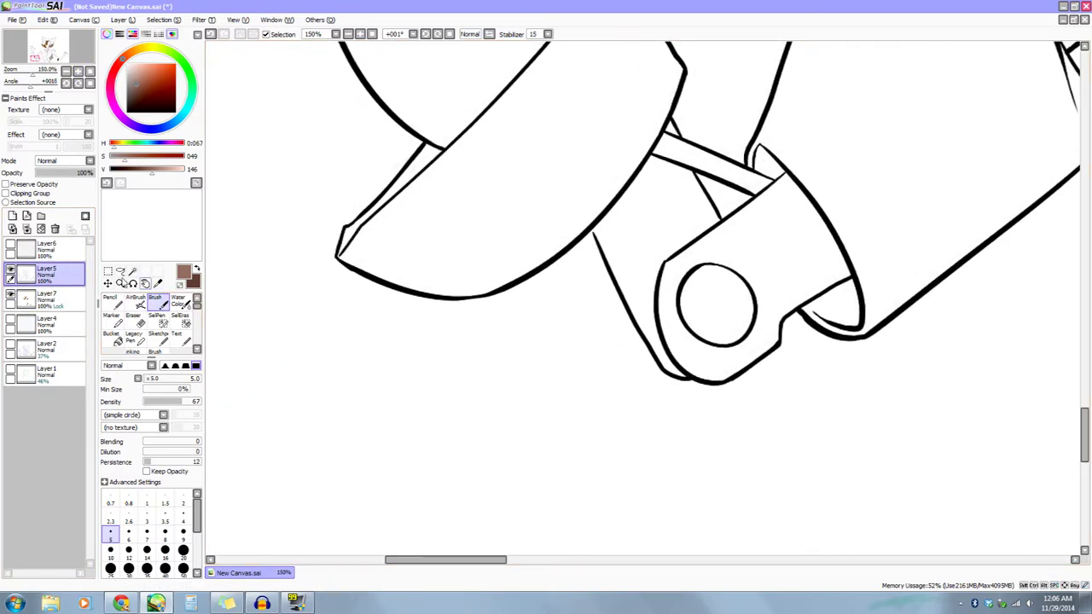
click(120, 304)
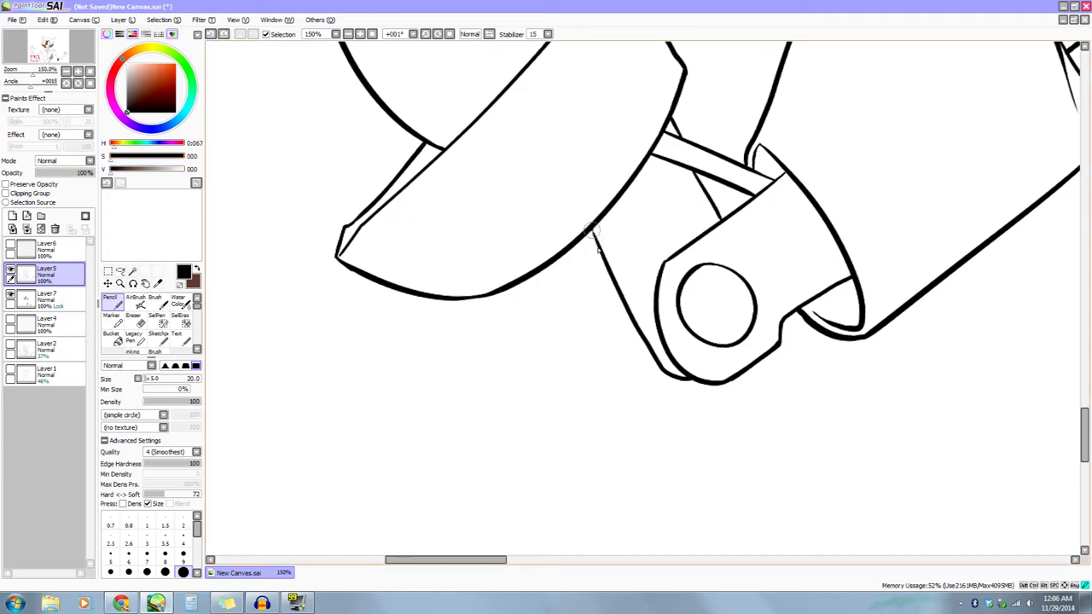
drag(488, 354, 385, 382)
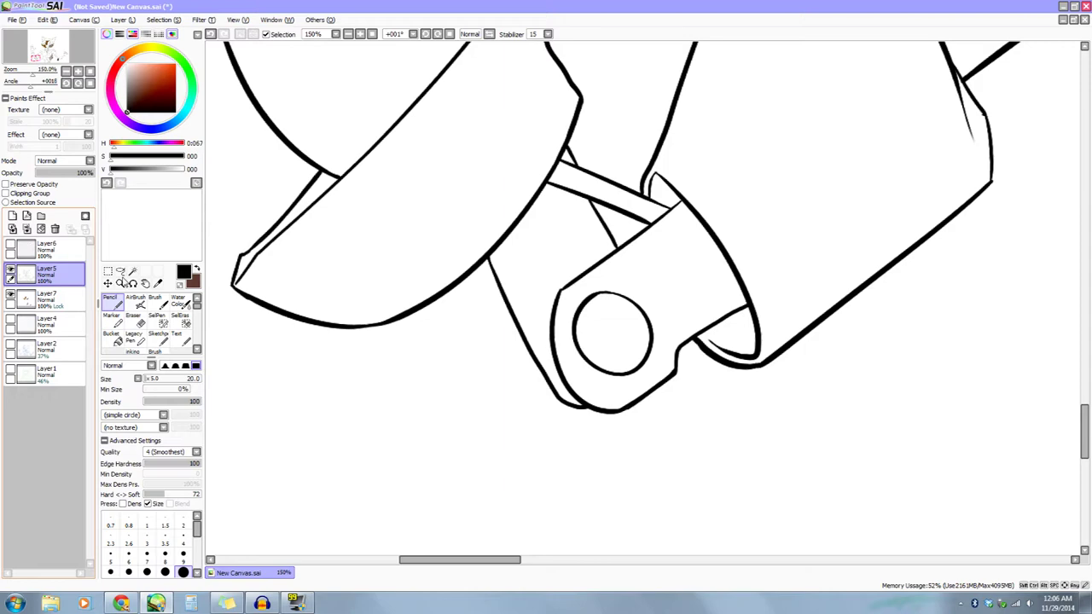
Select the elbow joint's side plate and the small area above the bar with the Magic Wand, and expand the selection.
click(133, 270)
click(556, 247)
drag(569, 154, 547, 160)
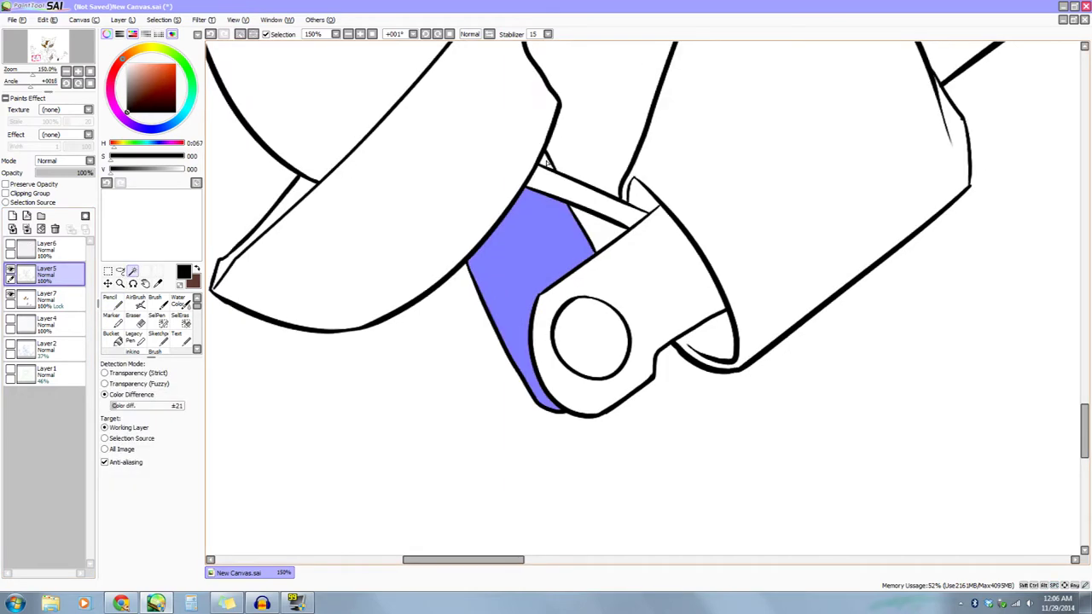
click(161, 21)
click(190, 78)
click(167, 20)
click(184, 77)
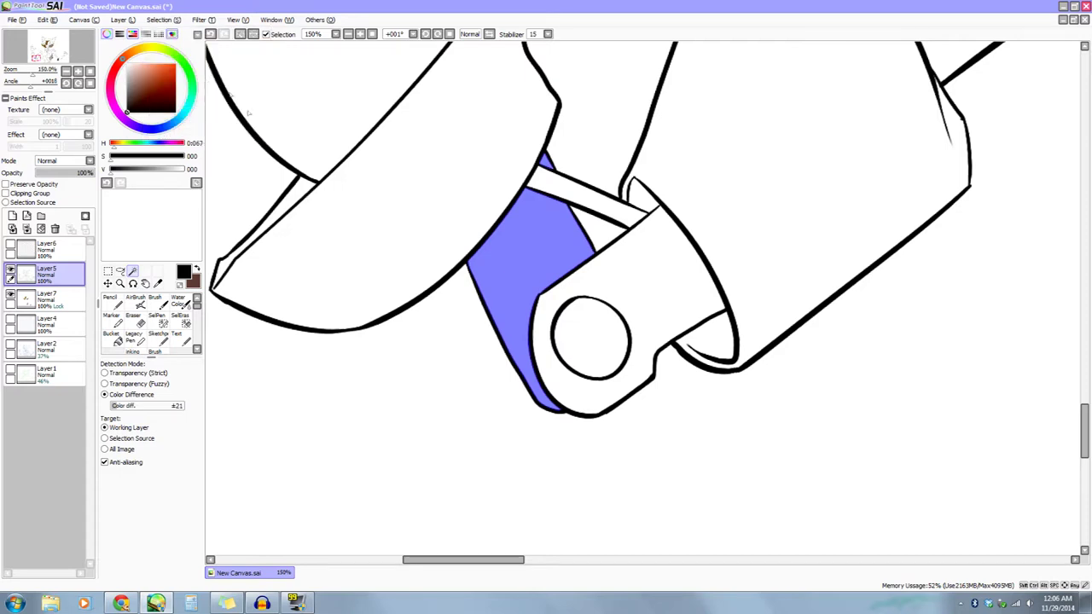
On Layer7, fill the selection with grey at brightness 116 using a size 330 Pencil, and switch back to the brown colour.
drag(372, 330, 350, 343)
click(51, 298)
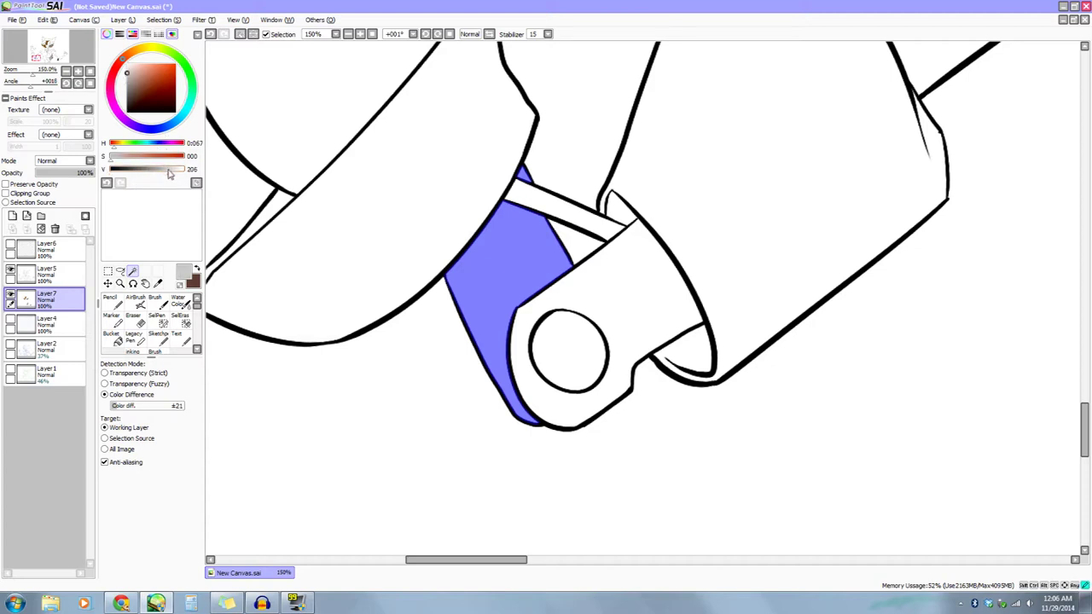
click(116, 305)
drag(179, 380, 219, 365)
drag(433, 224, 511, 449)
drag(558, 221, 504, 401)
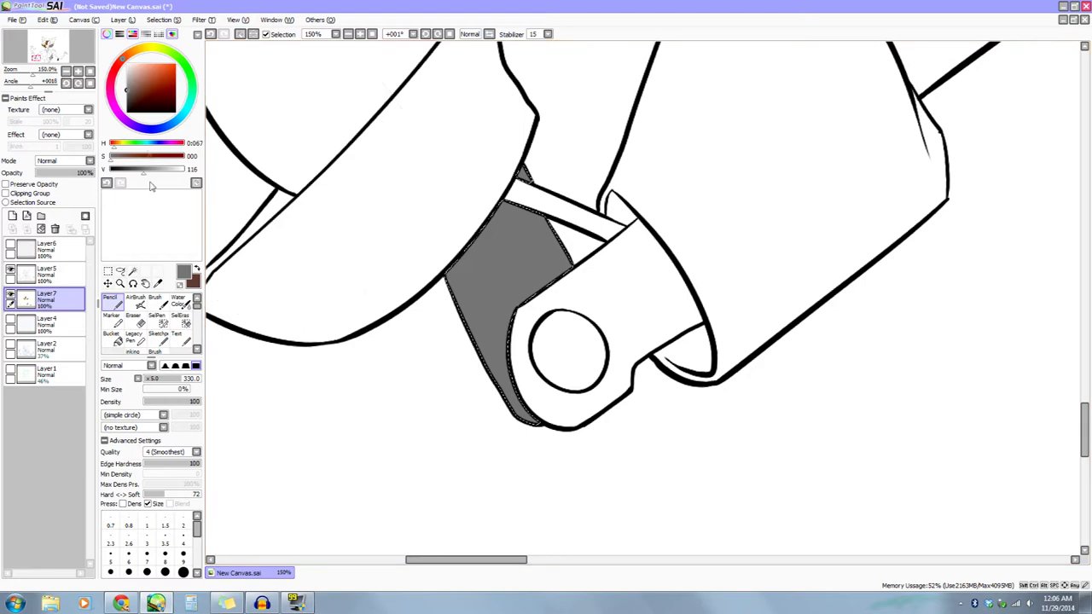
click(197, 270)
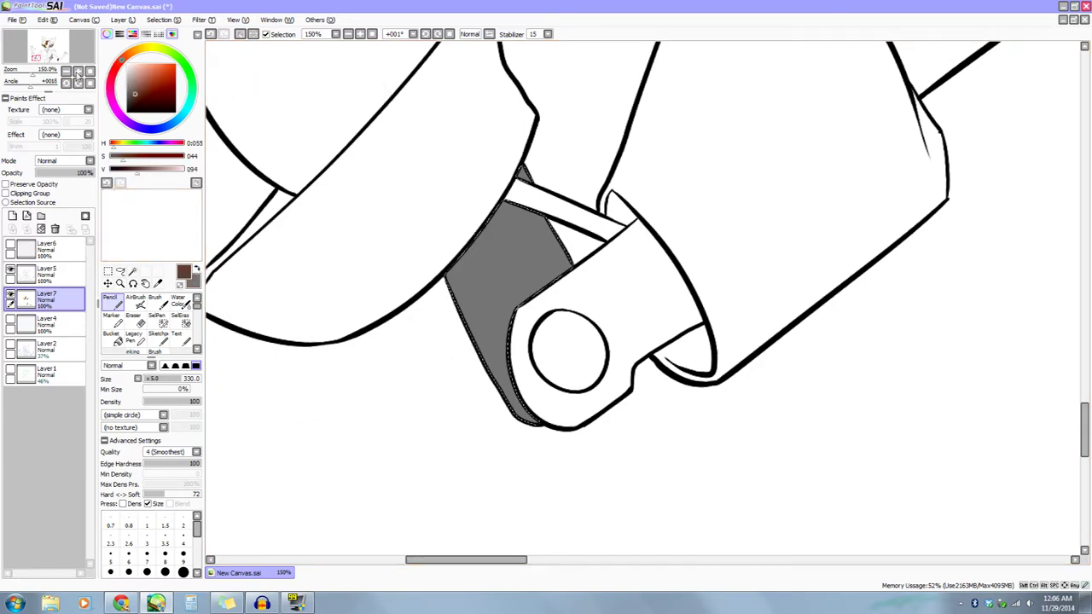
click(77, 71)
drag(369, 256, 382, 344)
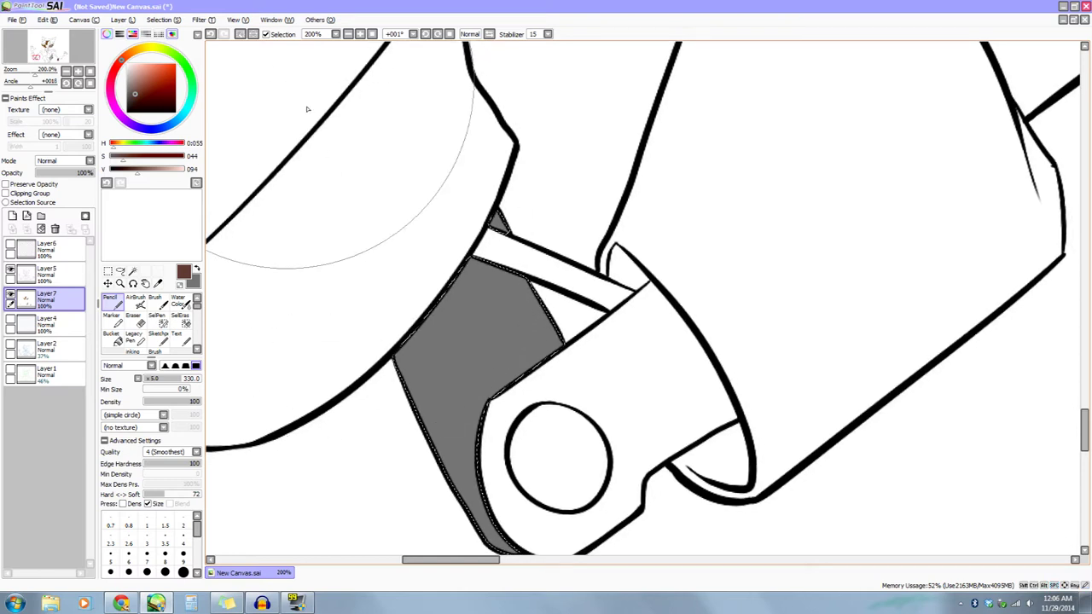
scroll(425, 257, down, 2)
mouse_move(476, 294)
mouse_down()
mouse_move(550, 296)
mouse_move(428, 380)
mouse_move(550, 450)
mouse_up()
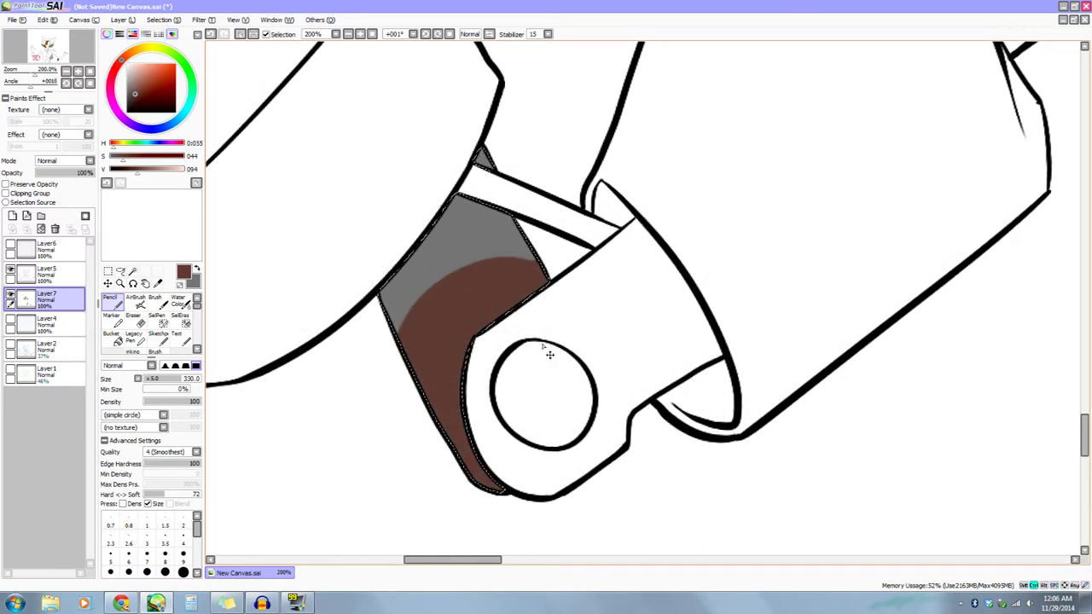
key(ctrl+z)
scroll(546, 333, down, 2)
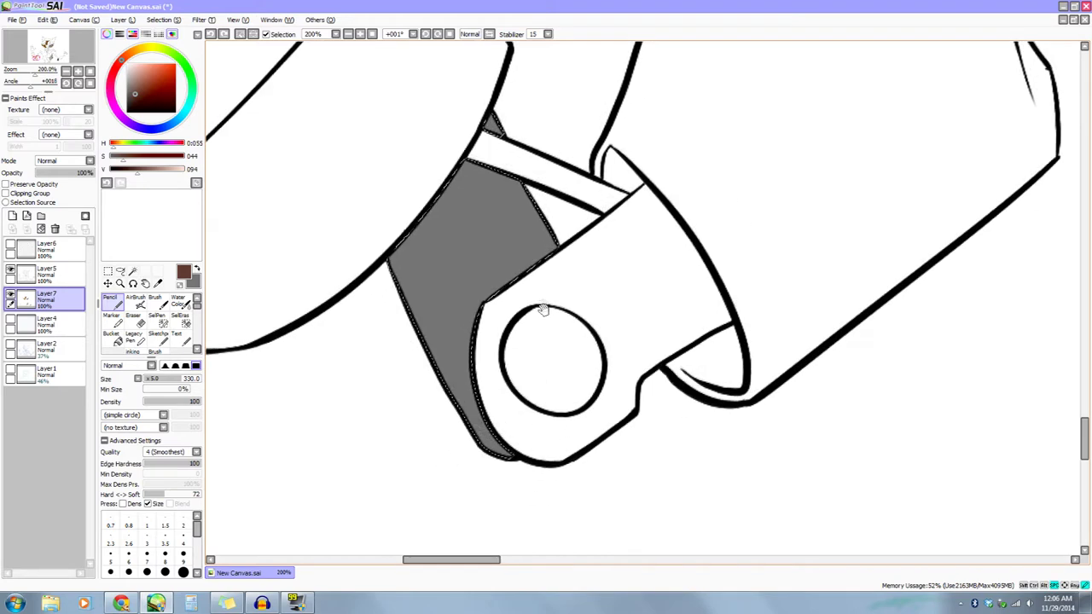
mouse_move(539, 247)
mouse_down()
mouse_move(513, 253)
mouse_move(532, 250)
mouse_move(502, 298)
mouse_move(529, 258)
mouse_up()
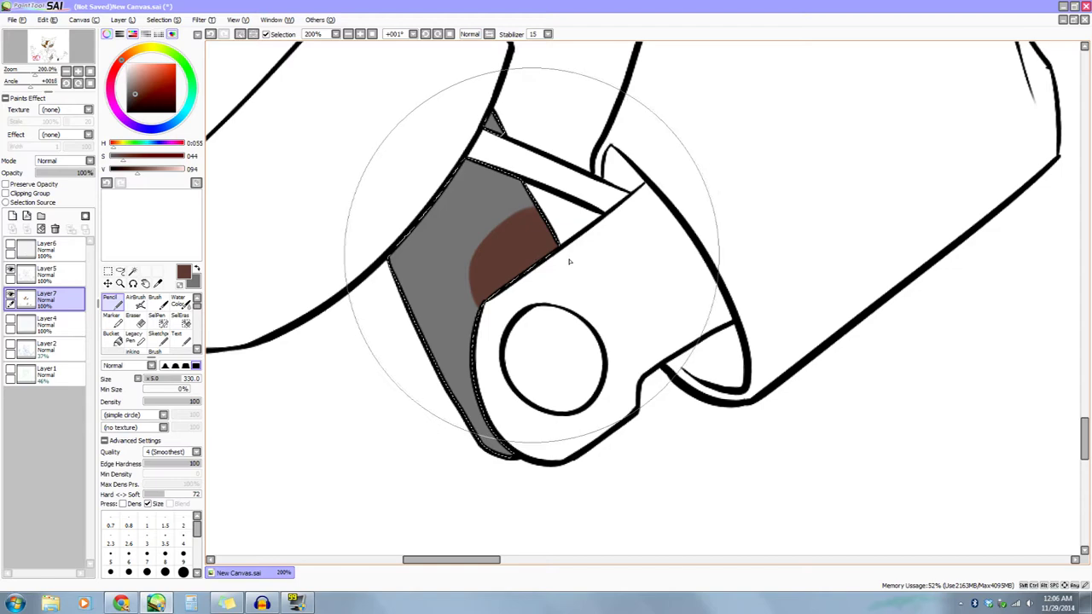
scroll(580, 282, down, 2)
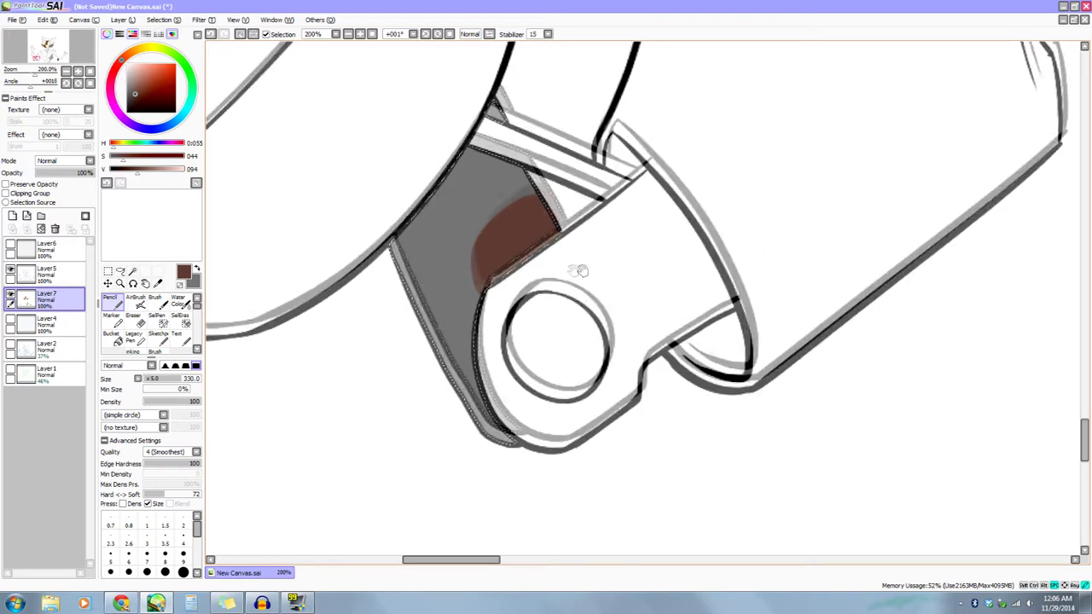
mouse_move(507, 423)
mouse_down()
mouse_move(471, 367)
mouse_move(523, 427)
mouse_move(529, 457)
mouse_up()
key(ctrl+z)
key(ctrl+z)
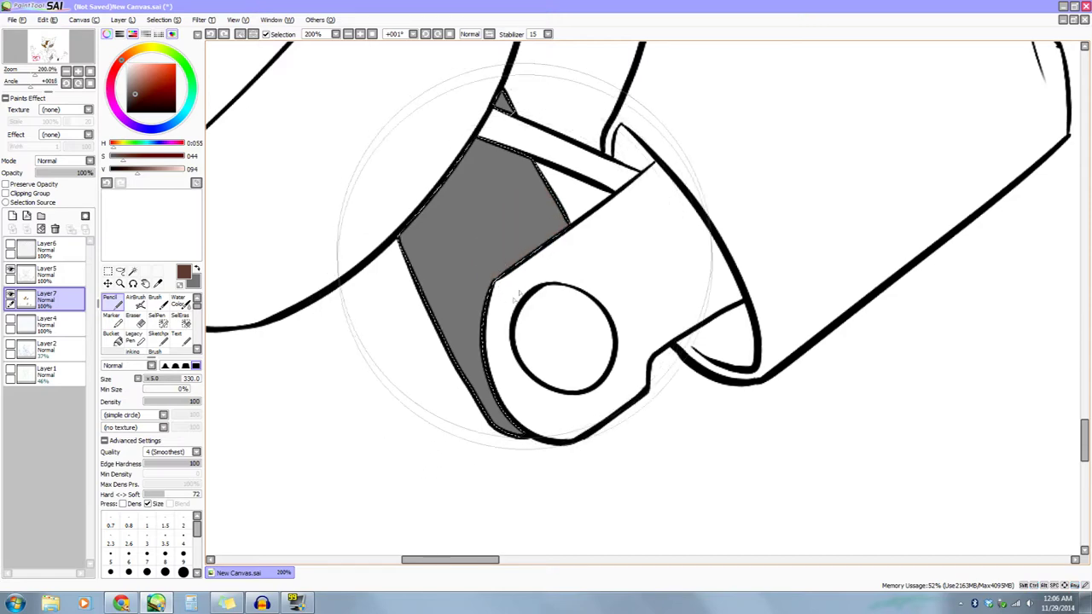
Pencil jagged brown rust streaks at size 50 along the grey elbow plate's edge beside the forearm.
drag(375, 312, 387, 289)
click(78, 76)
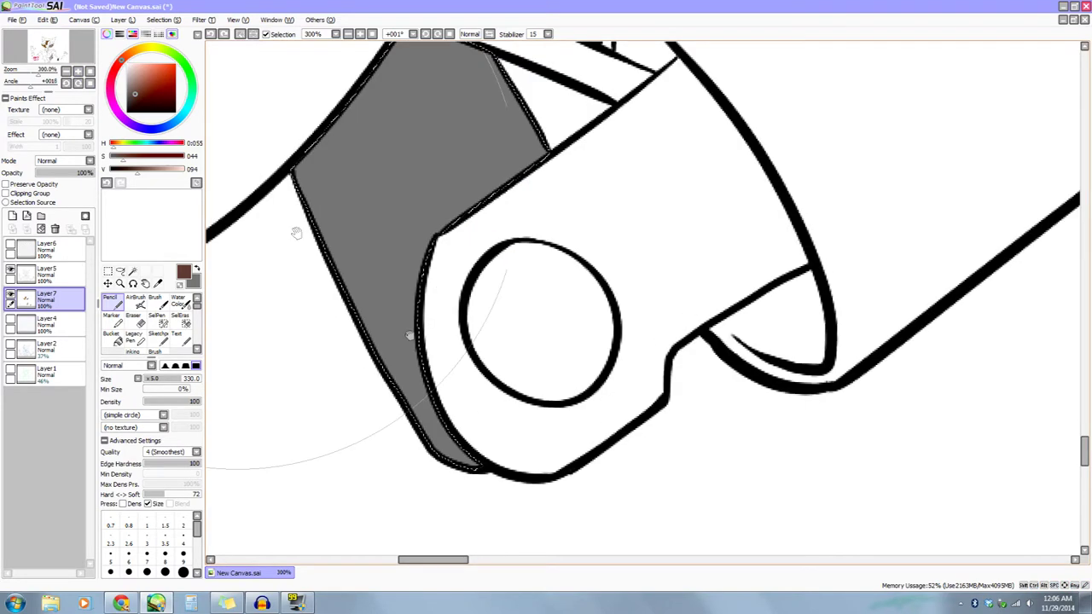
drag(296, 234, 353, 275)
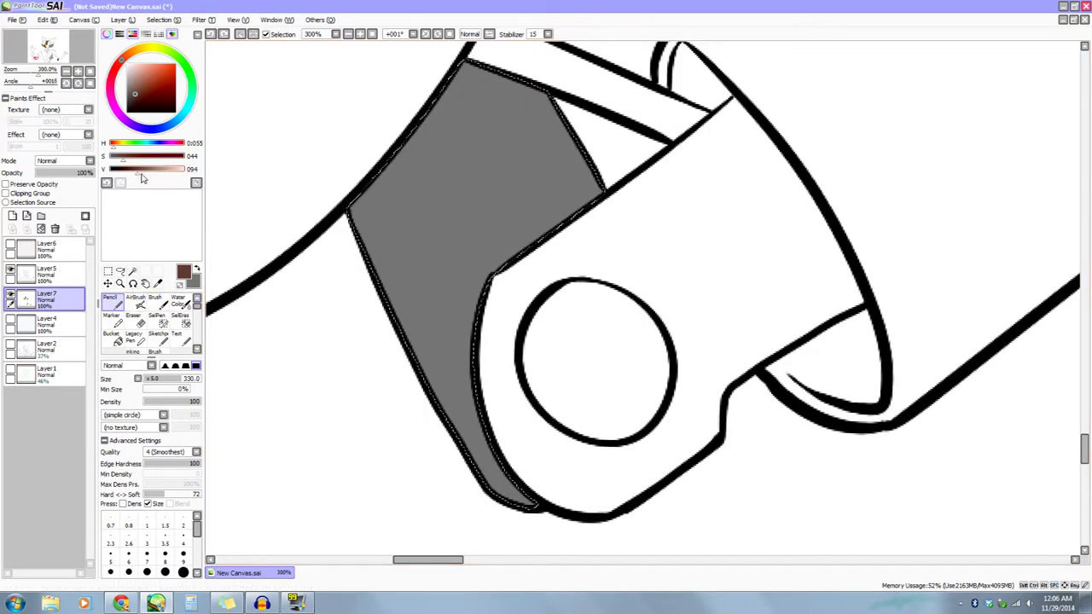
drag(335, 300, 346, 346)
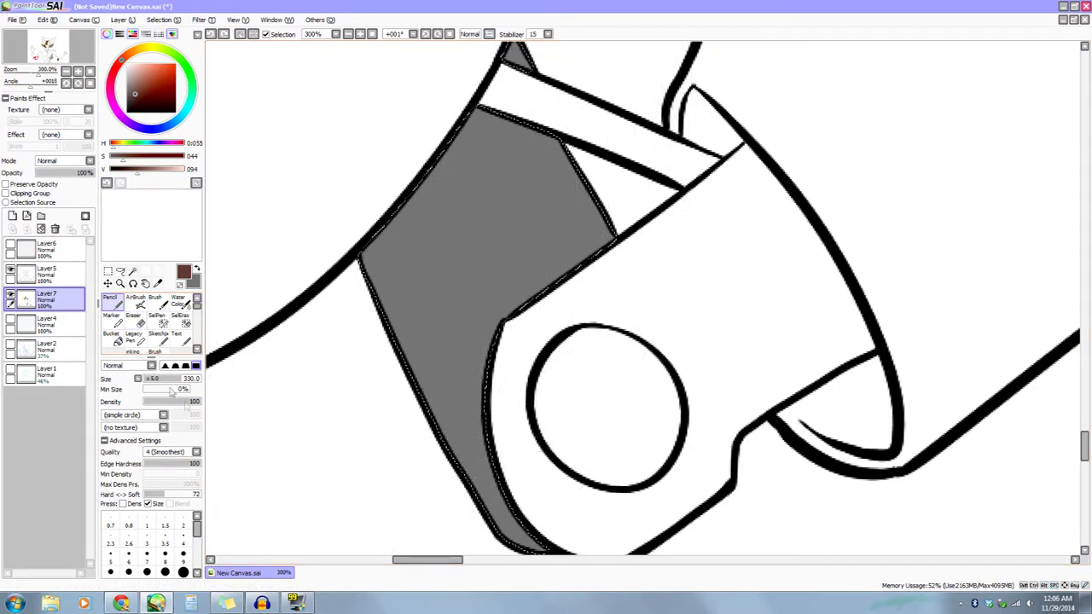
click(151, 380)
drag(394, 234, 411, 312)
drag(366, 262, 410, 390)
drag(373, 241, 411, 362)
drag(396, 256, 430, 354)
mouse_move(409, 247)
mouse_down()
mouse_move(438, 336)
mouse_move(446, 307)
mouse_up()
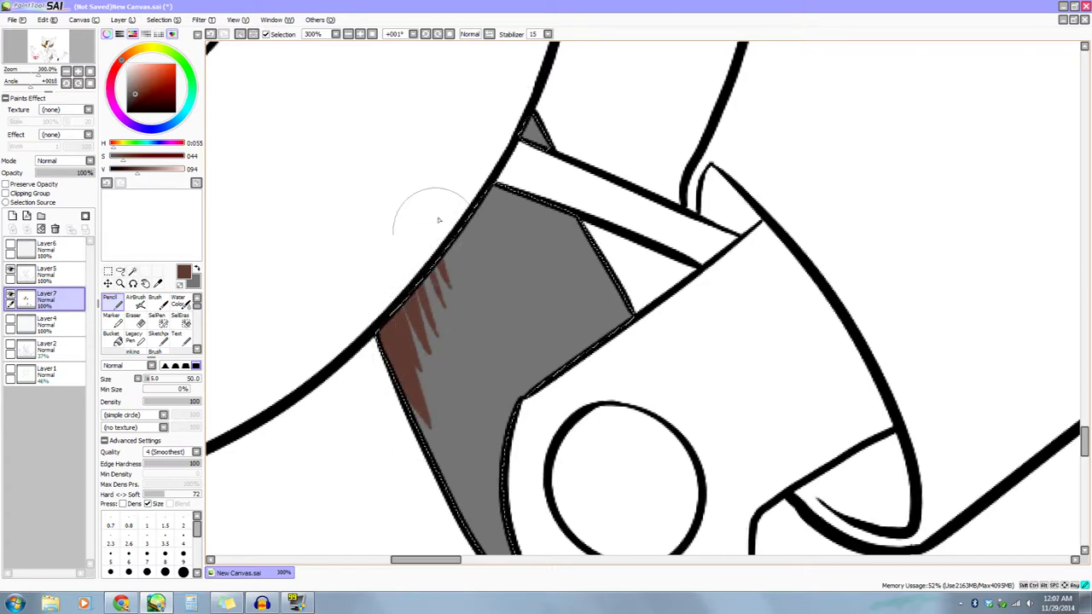
mouse_move(432, 229)
mouse_down()
mouse_move(450, 288)
mouse_move(453, 279)
mouse_up()
drag(469, 175, 487, 282)
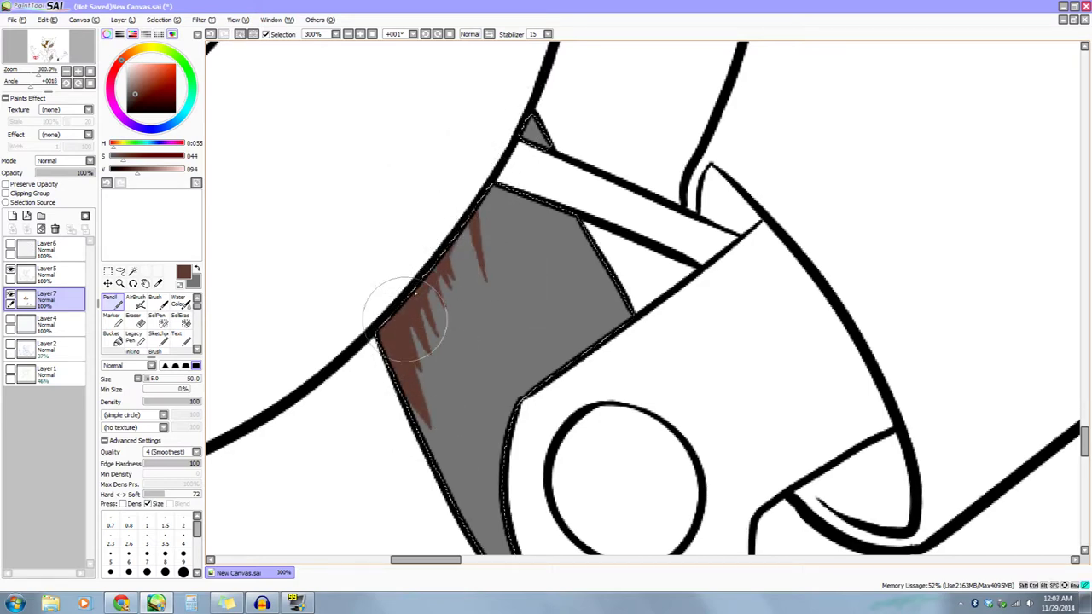
Extend the brown rust as a thin streak down the elbow plate's outer edge.
drag(414, 421, 412, 268)
mouse_move(405, 365)
mouse_down()
mouse_move(405, 389)
mouse_move(406, 294)
mouse_up()
mouse_move(411, 311)
mouse_down()
mouse_move(417, 263)
mouse_move(432, 338)
mouse_up()
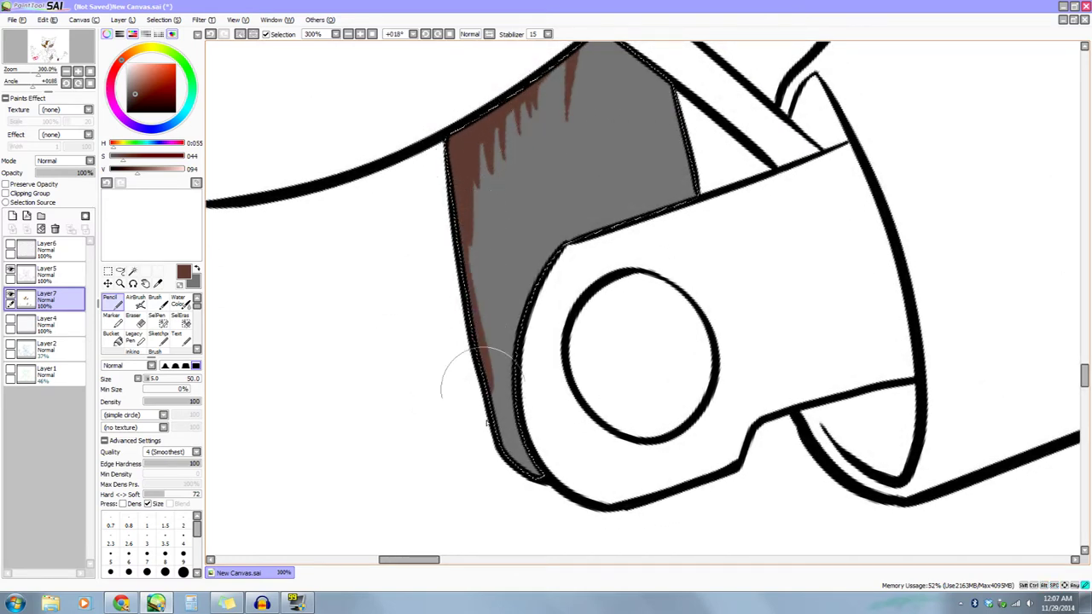
mouse_move(456, 434)
mouse_down()
mouse_move(508, 528)
mouse_move(470, 490)
mouse_move(417, 383)
mouse_move(424, 97)
mouse_up()
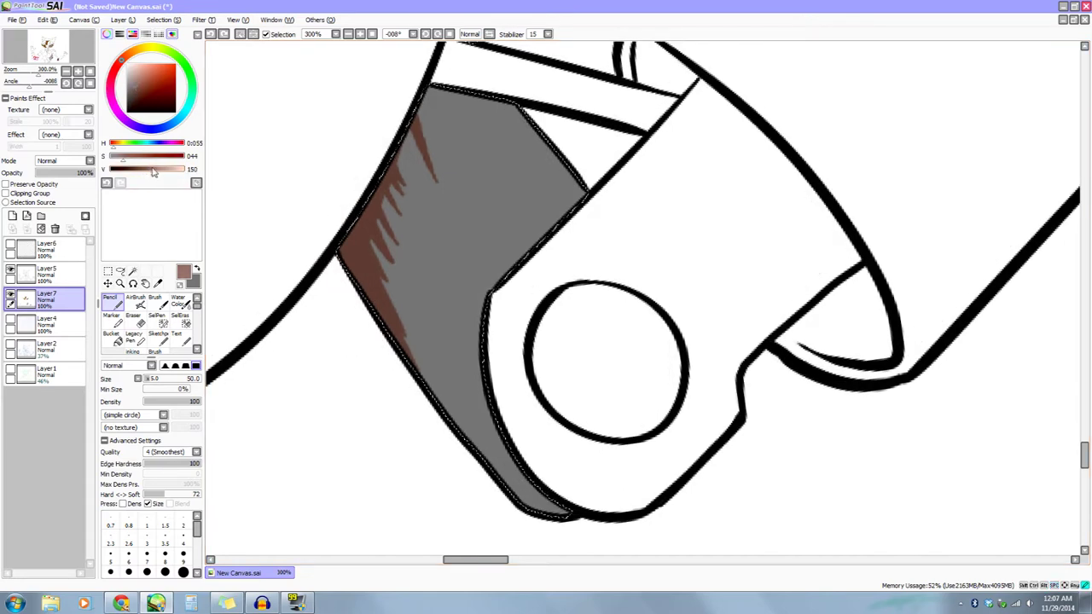
Blend a lighter brown at brightness 164 over the elbow plate's rust streaks with a size 30 Brush.
drag(156, 170, 157, 170)
drag(337, 372, 330, 274)
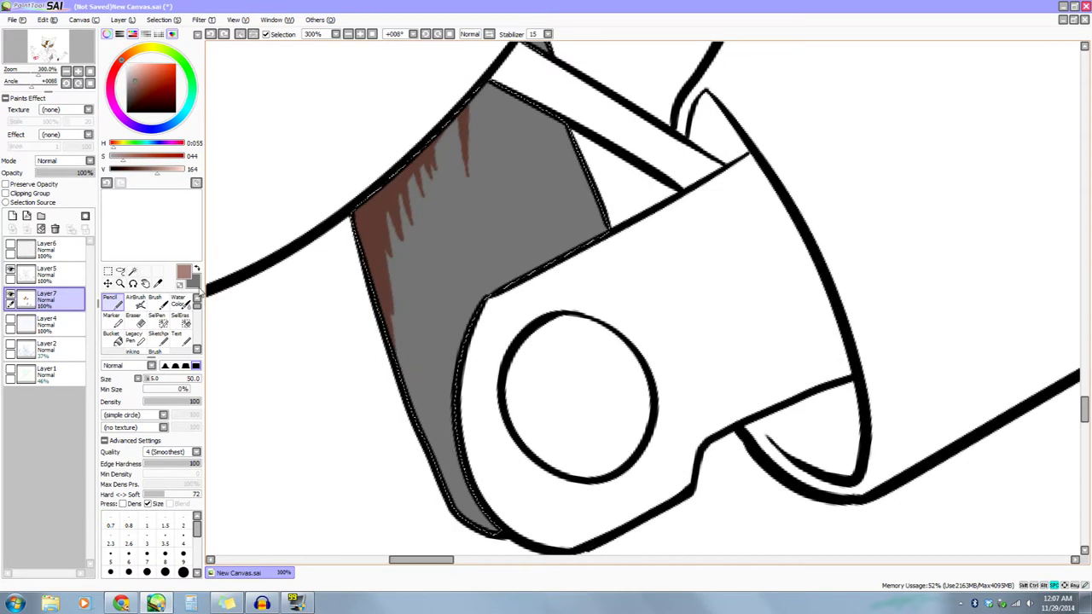
click(159, 302)
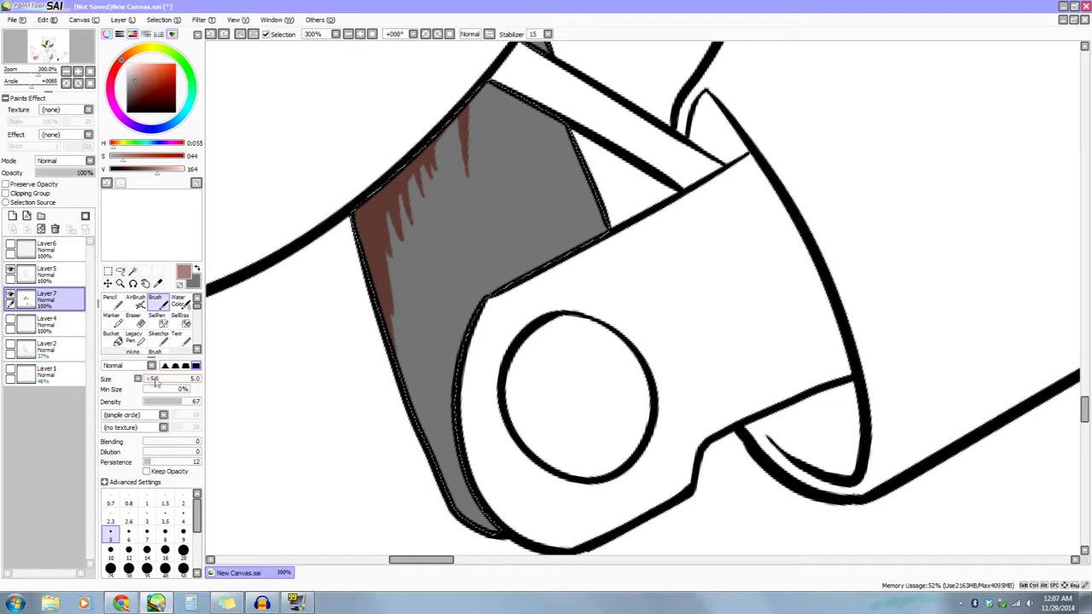
drag(149, 380, 148, 380)
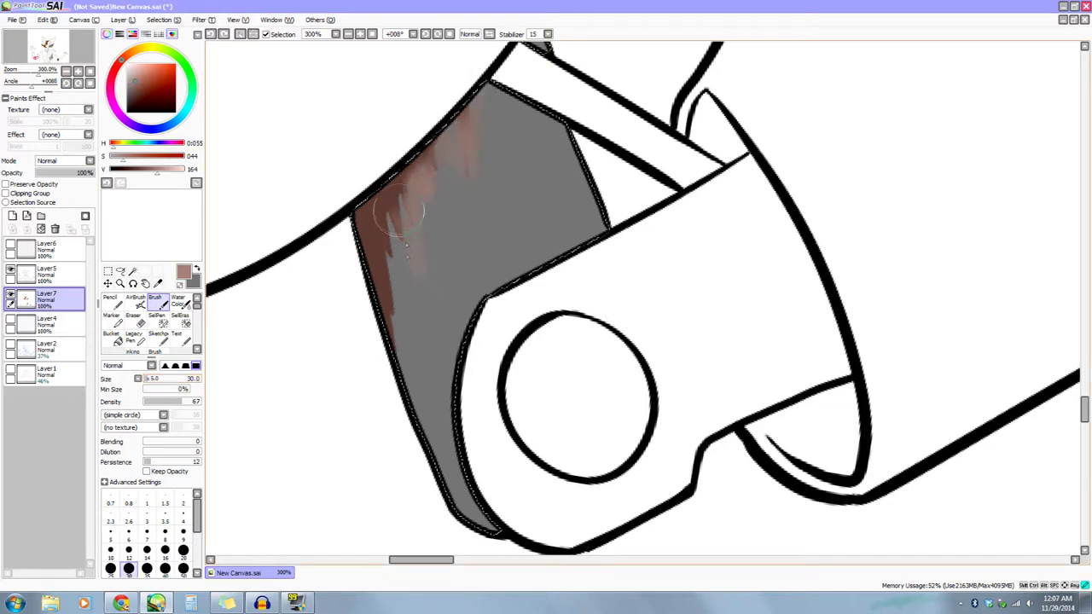
mouse_move(397, 292)
mouse_down()
mouse_move(395, 361)
mouse_move(395, 195)
mouse_move(436, 144)
mouse_up()
Pick the plate's dark brown, raise its saturation to 184, and deepen the rust in the elbow plate's outer corner.
key(x)
right_click(363, 221)
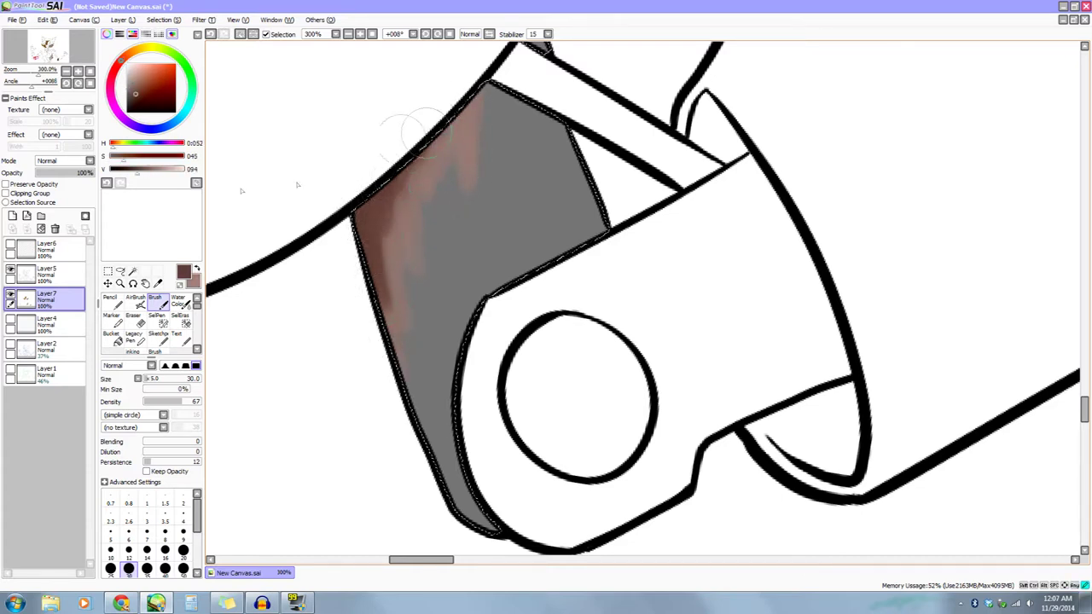
drag(135, 159, 156, 160)
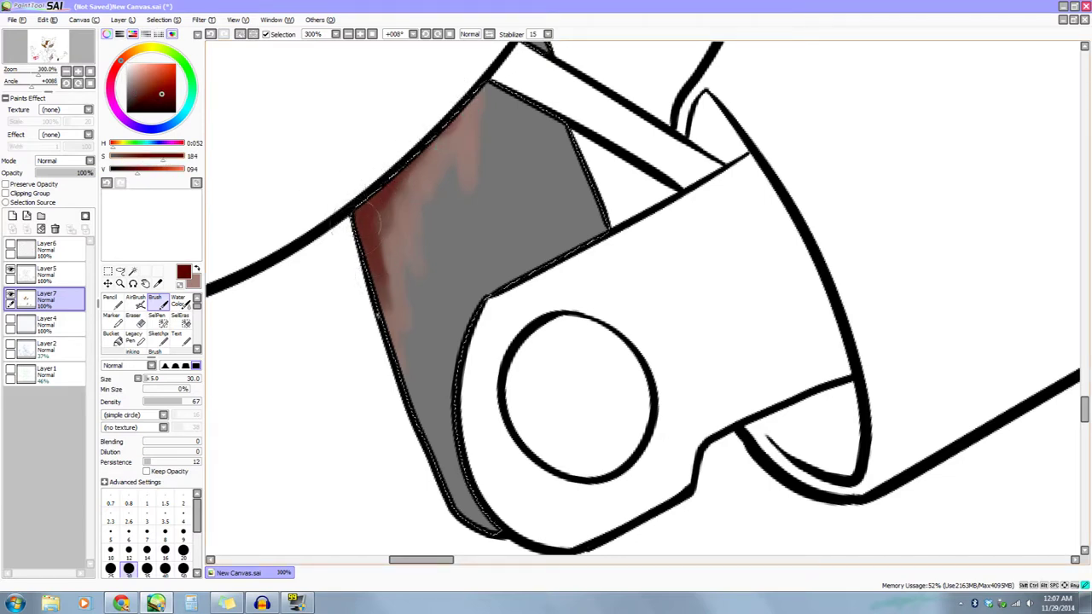
alt+click(472, 158)
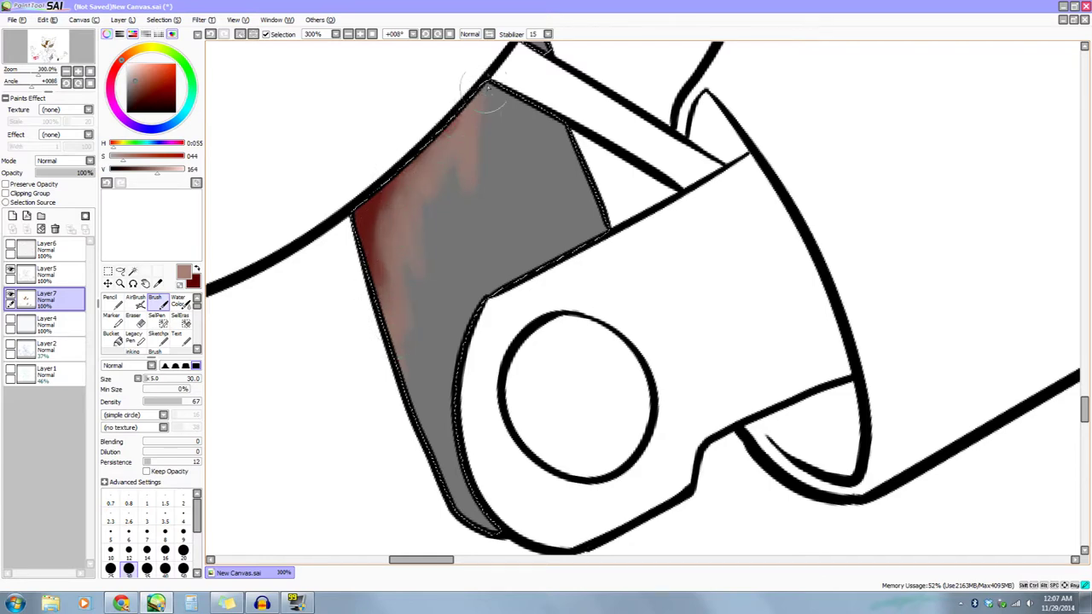
Brush light brown and dark red rust onto the small triangle above the elbow bar.
drag(463, 271, 410, 403)
key(x)
mouse_move(482, 160)
mouse_down()
mouse_move(469, 172)
mouse_move(473, 153)
mouse_up()
key(x)
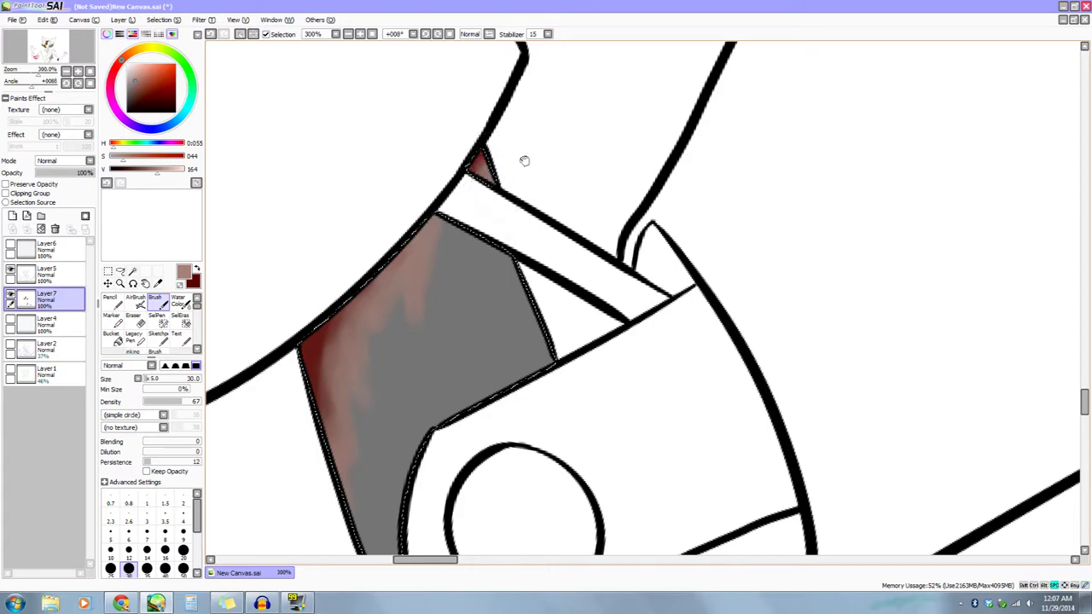
Brush dark red along the elbow plate's edge beside the forearm and blend it into the light brown rust.
drag(396, 416, 409, 271)
drag(475, 265, 489, 262)
key(Delete)
mouse_move(374, 275)
mouse_down()
mouse_move(422, 264)
mouse_move(428, 148)
mouse_up()
key(x)
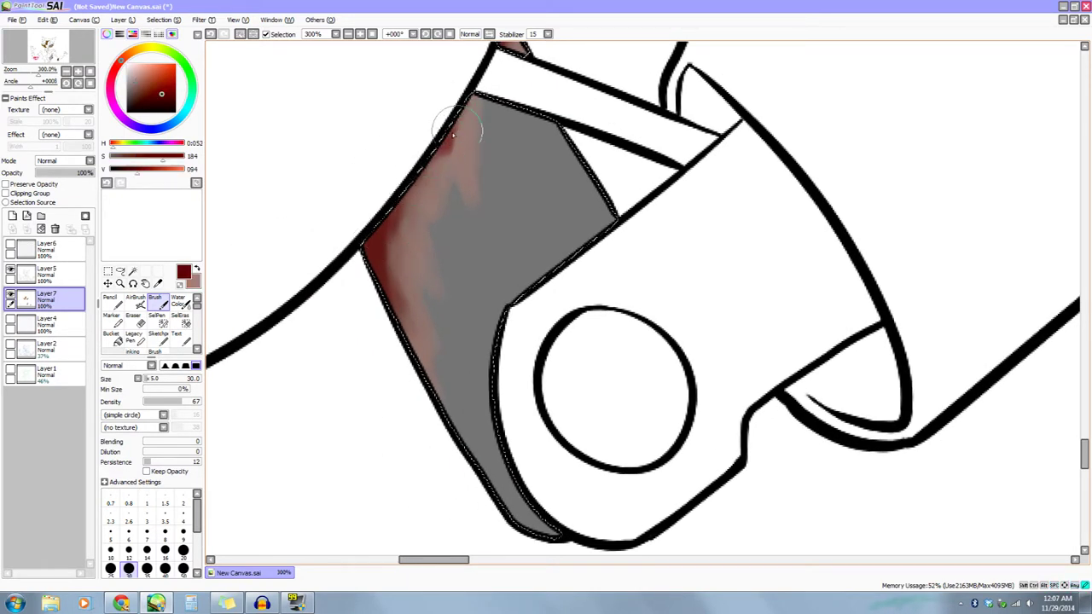
alt+click(403, 303)
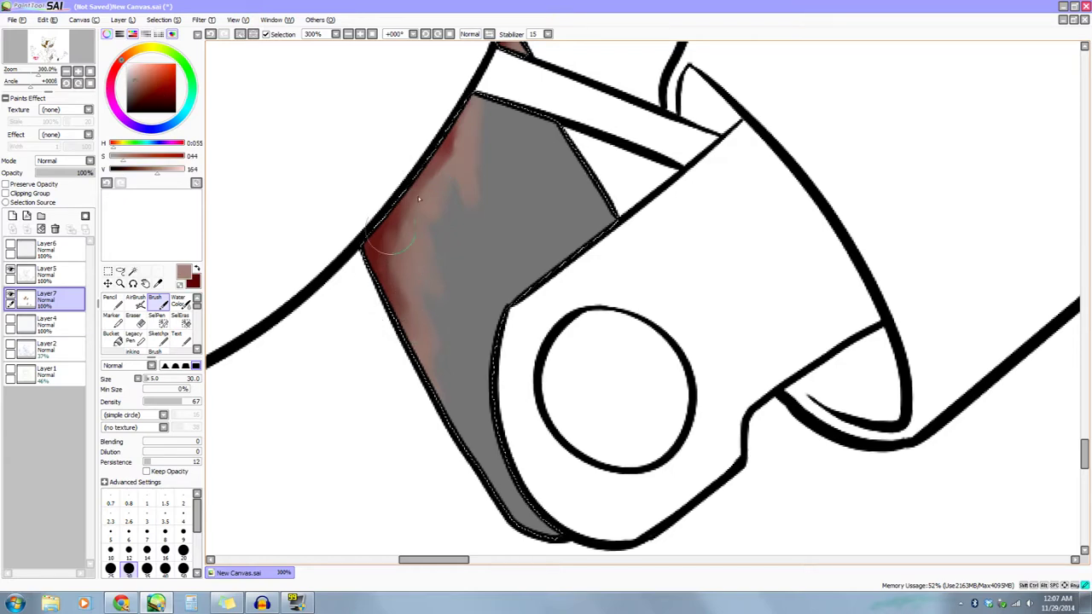
drag(497, 410, 523, 438)
drag(431, 515, 415, 431)
drag(382, 83, 363, 186)
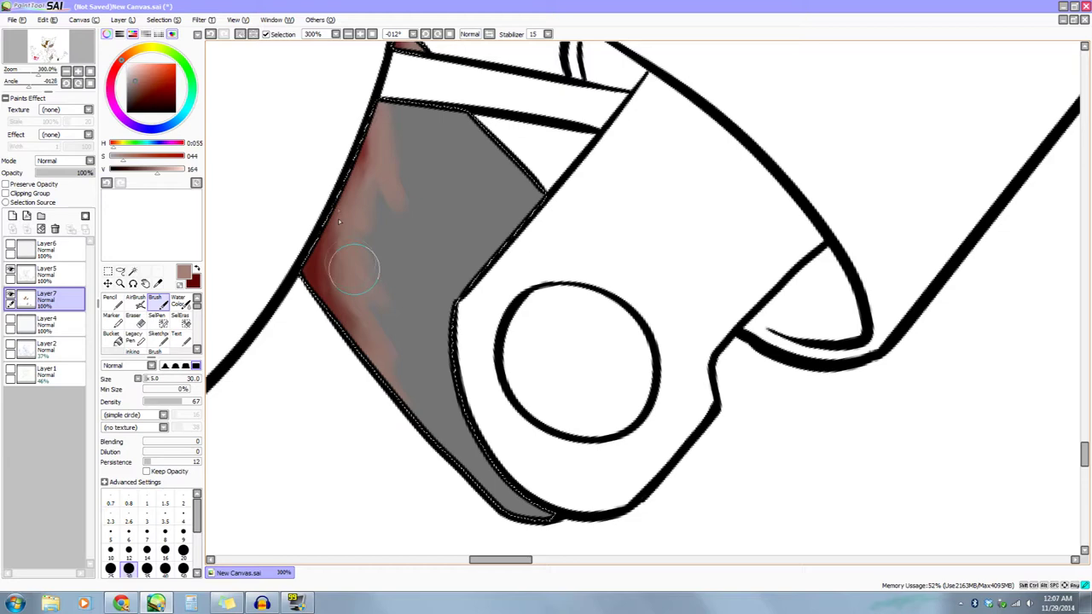
drag(477, 359, 464, 340)
drag(321, 267, 338, 287)
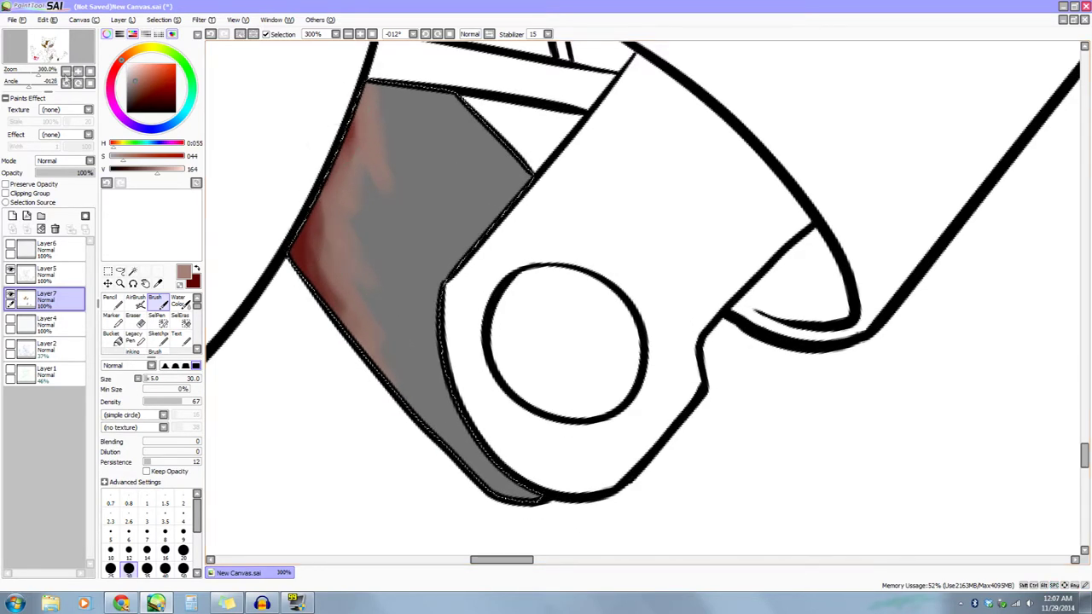
Paint over the elbow plate's upper rust streaks with grey at brightness 116, keeping rust around the outer corner.
click(66, 72)
click(67, 71)
click(67, 71)
drag(552, 332, 523, 331)
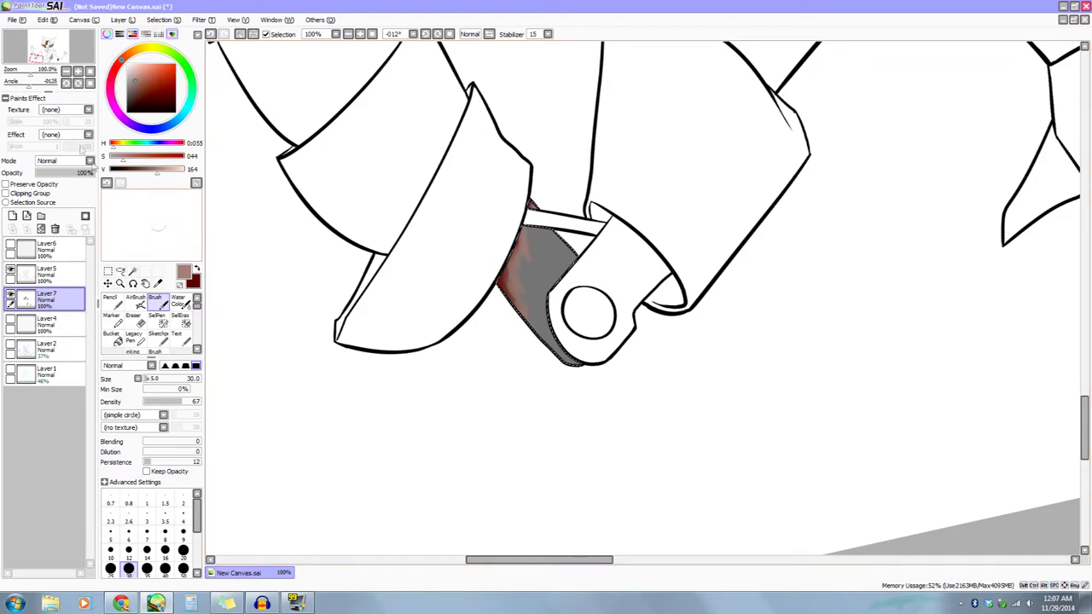
scroll(537, 256, up, 4)
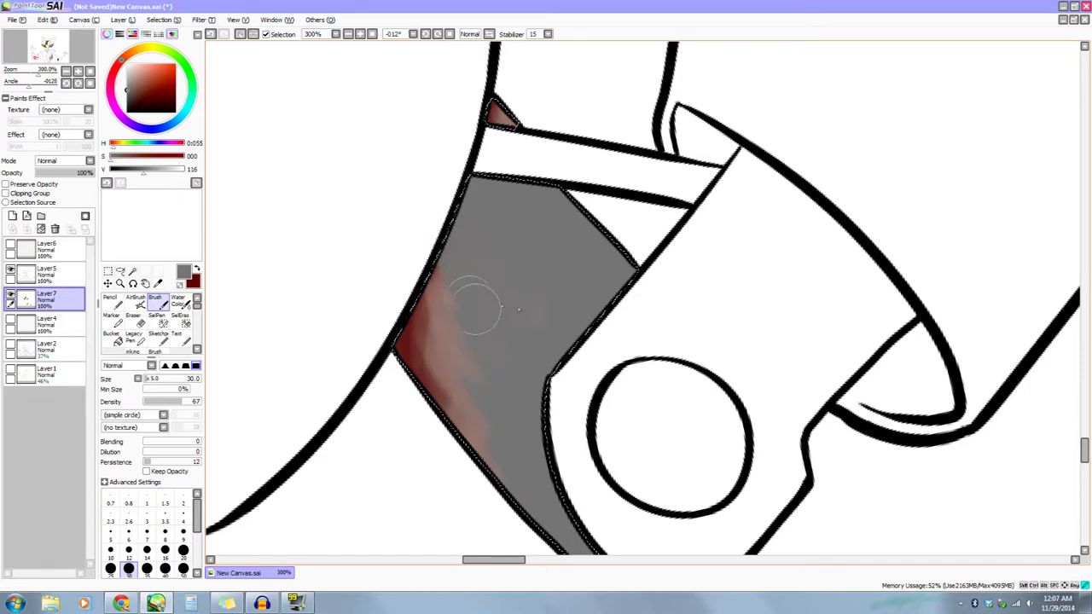
drag(488, 277, 457, 233)
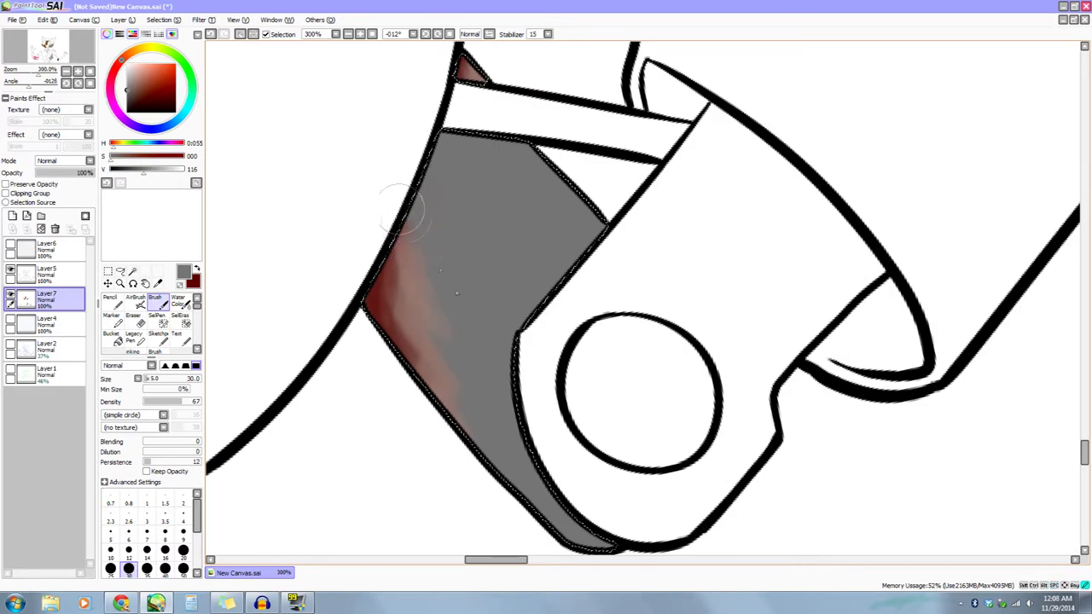
drag(525, 365, 481, 173)
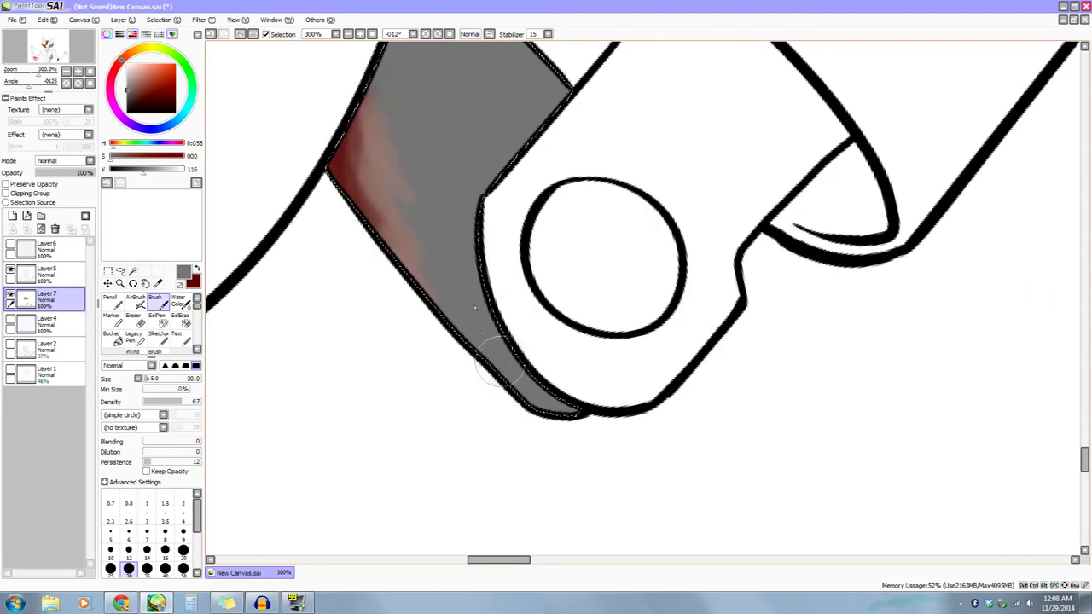
Pencil light grey scratches at brightness 160 along the elbow plate's inner edge and down its narrow tip.
click(111, 301)
drag(440, 350, 515, 473)
drag(465, 320, 453, 255)
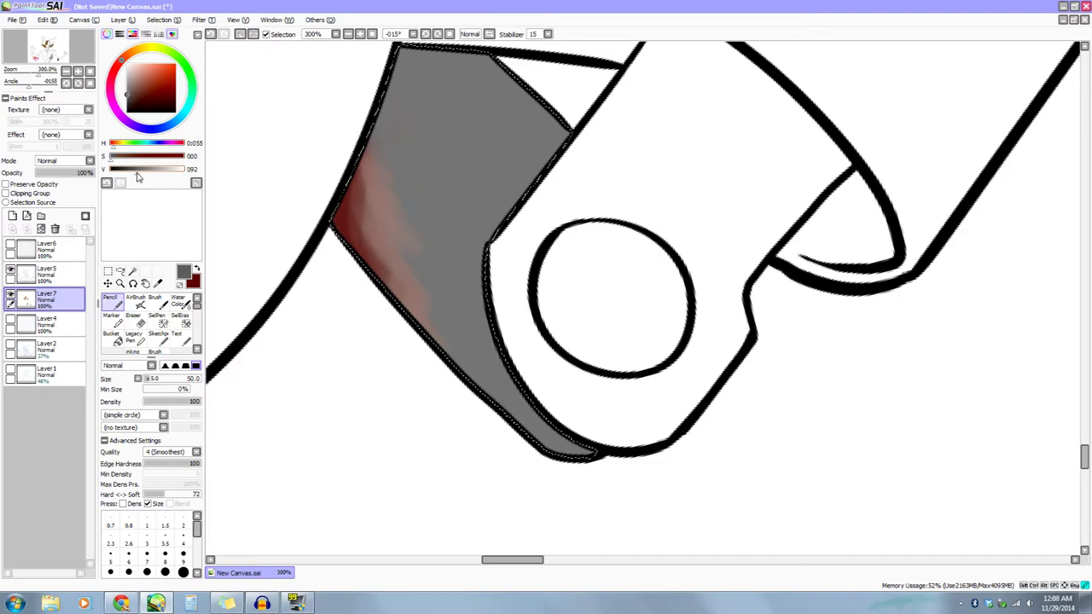
key(x)
right_click(481, 132)
drag(154, 172, 157, 172)
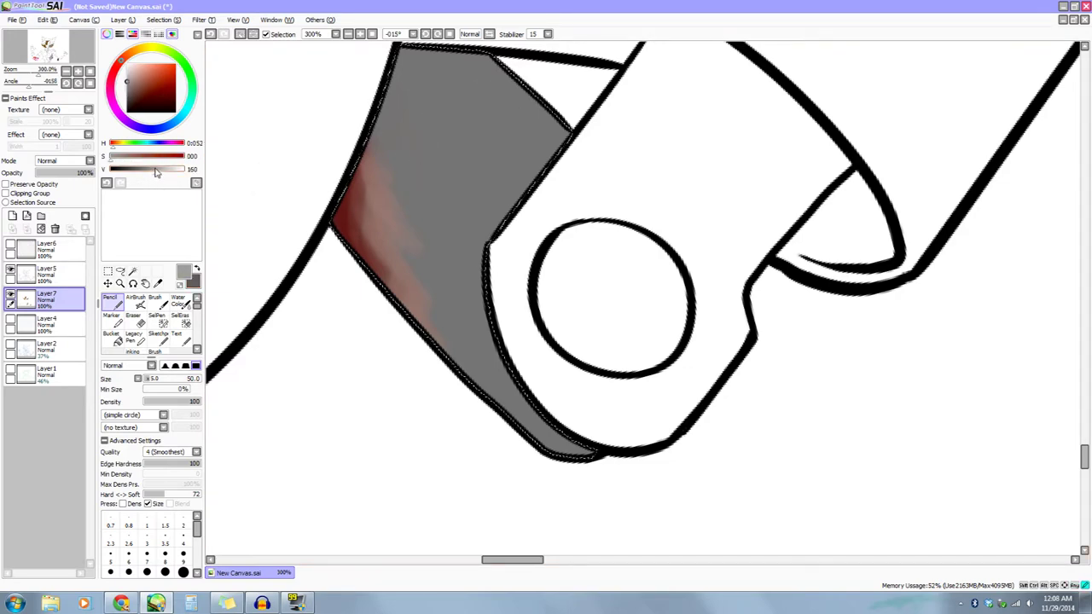
key(Delete)
drag(456, 391, 470, 414)
mouse_move(476, 205)
mouse_down()
mouse_move(547, 173)
mouse_move(519, 214)
mouse_move(473, 207)
mouse_move(465, 259)
mouse_up()
drag(513, 224, 476, 270)
drag(522, 367, 539, 213)
mouse_move(467, 253)
mouse_down()
mouse_move(477, 213)
mouse_move(465, 265)
mouse_move(486, 217)
mouse_move(478, 310)
mouse_up()
mouse_move(476, 359)
mouse_down()
mouse_move(460, 224)
mouse_move(450, 231)
mouse_move(486, 187)
mouse_move(523, 176)
mouse_up()
mouse_move(458, 253)
mouse_down()
mouse_move(500, 186)
mouse_move(481, 238)
mouse_up()
drag(467, 302, 491, 249)
mouse_move(458, 376)
mouse_down()
mouse_move(469, 397)
mouse_move(487, 178)
mouse_up()
mouse_move(466, 229)
mouse_down()
mouse_move(503, 221)
mouse_move(491, 226)
mouse_move(537, 126)
mouse_up()
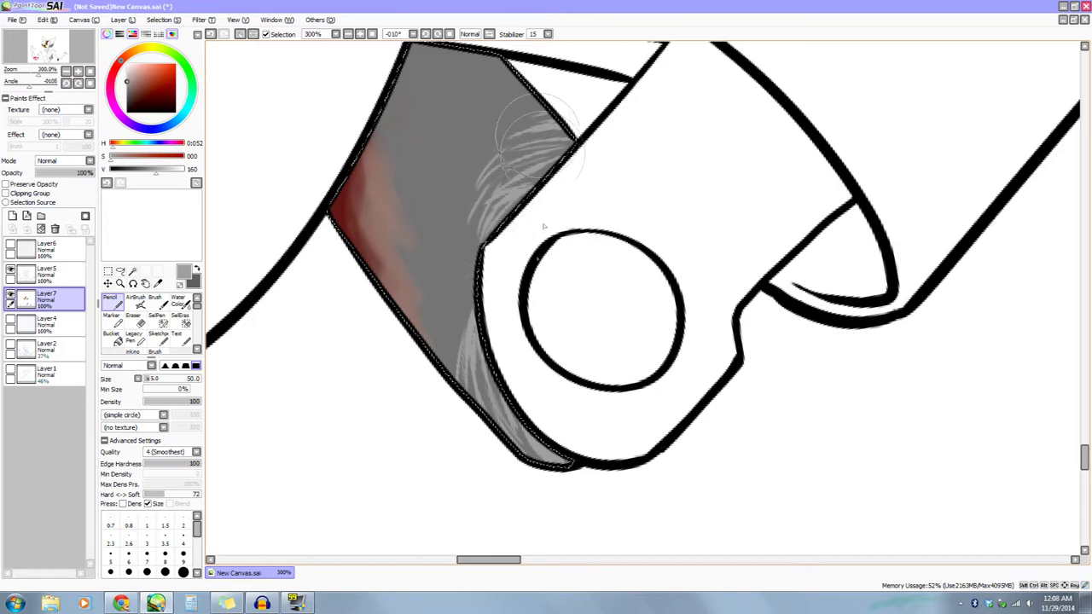
Pencil dark grey scratches at brightness 94 among the light scratches on the elbow plate.
drag(543, 256, 547, 341)
key(x)
mouse_move(537, 160)
mouse_down()
mouse_move(491, 172)
mouse_move(466, 215)
mouse_move(508, 207)
mouse_move(477, 213)
mouse_move(452, 245)
mouse_move(464, 274)
mouse_move(487, 287)
mouse_move(490, 231)
mouse_move(508, 218)
mouse_move(460, 232)
mouse_move(469, 162)
mouse_move(454, 237)
mouse_move(467, 183)
mouse_move(451, 217)
mouse_up()
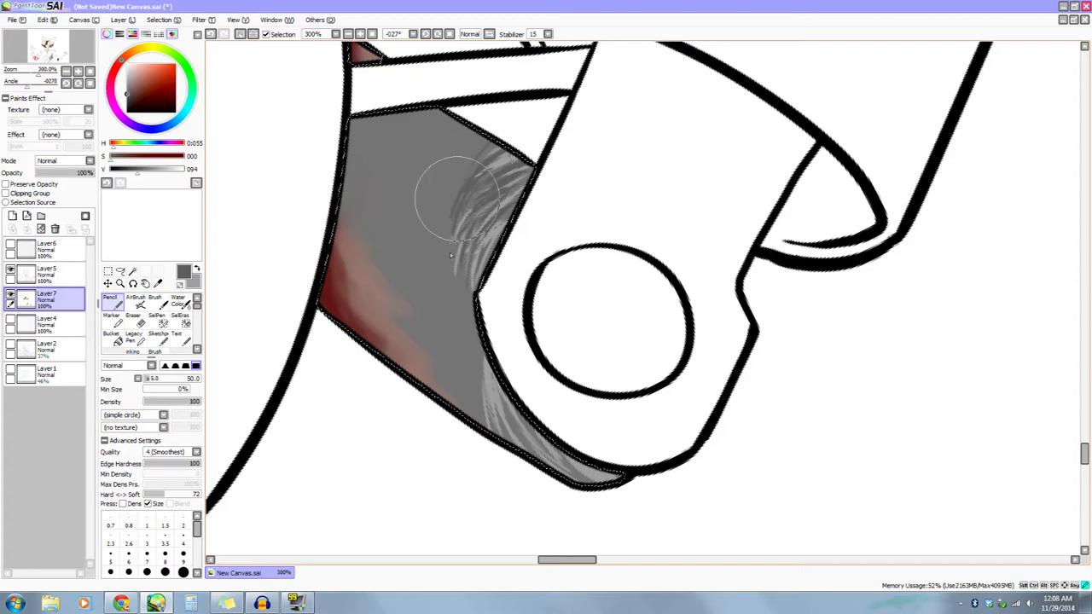
drag(467, 297, 503, 228)
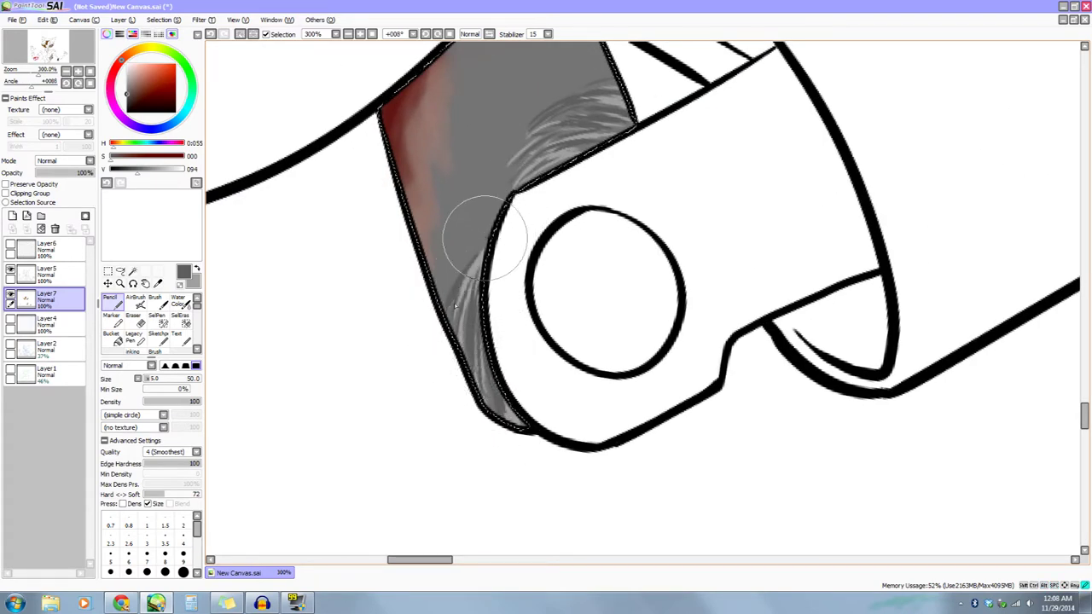
mouse_move(520, 218)
mouse_down()
mouse_move(563, 317)
mouse_move(547, 199)
mouse_up()
Soften the elbow plate's scratches with grey at brightness 116 using a size 120 Brush, and undo the last stroke.
right_click(456, 233)
click(158, 303)
drag(167, 380, 158, 380)
drag(505, 295, 687, 362)
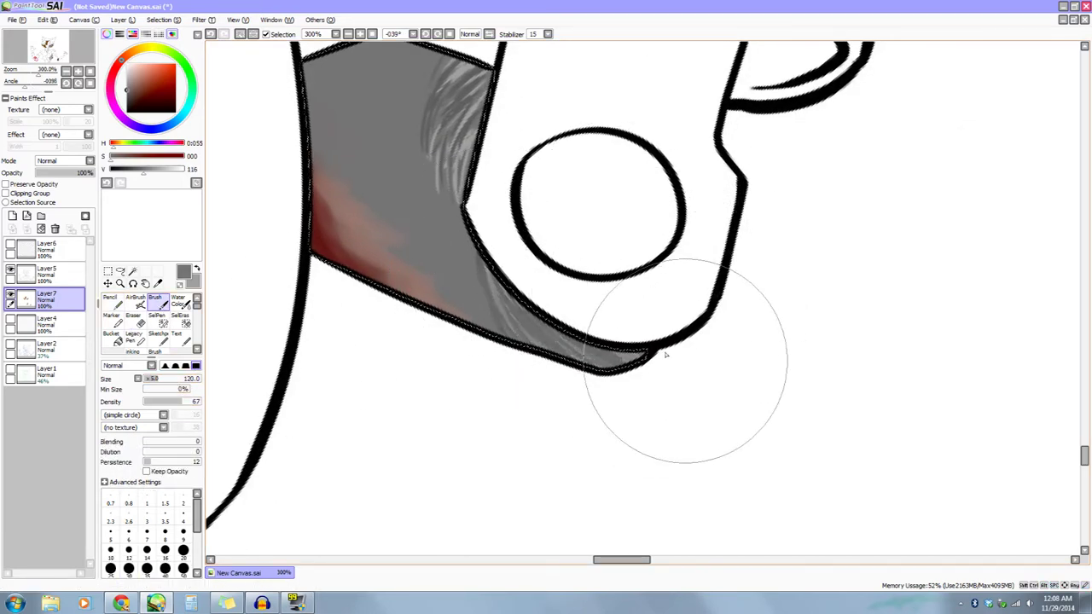
drag(461, 194, 530, 79)
key(ctrl+z)
Clear the selection around the elbow plate and review the whole character drawing.
drag(541, 447, 455, 464)
click(66, 72)
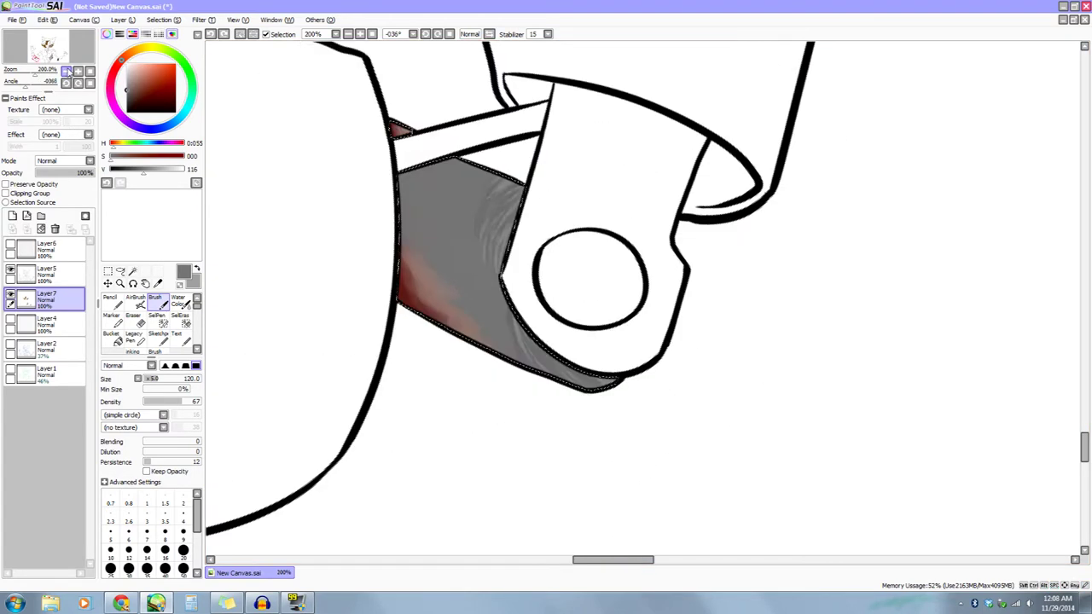
click(66, 71)
click(66, 72)
click(66, 72)
click(67, 72)
click(67, 71)
mouse_move(589, 473)
mouse_down()
mouse_move(495, 406)
mouse_move(385, 407)
mouse_move(449, 503)
mouse_move(465, 499)
mouse_move(443, 519)
mouse_move(436, 477)
mouse_up()
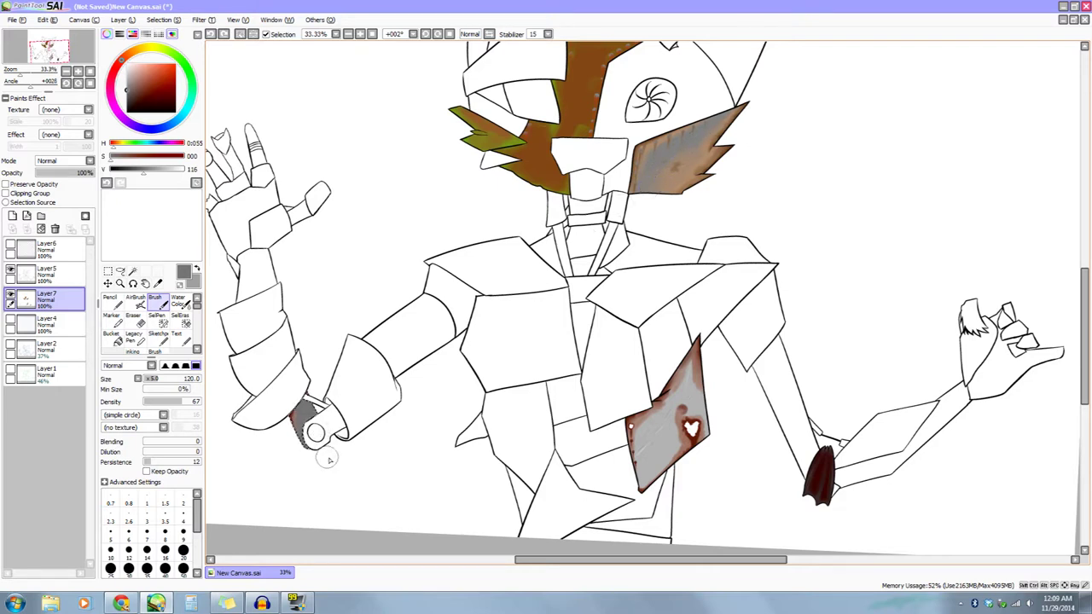
click(109, 269)
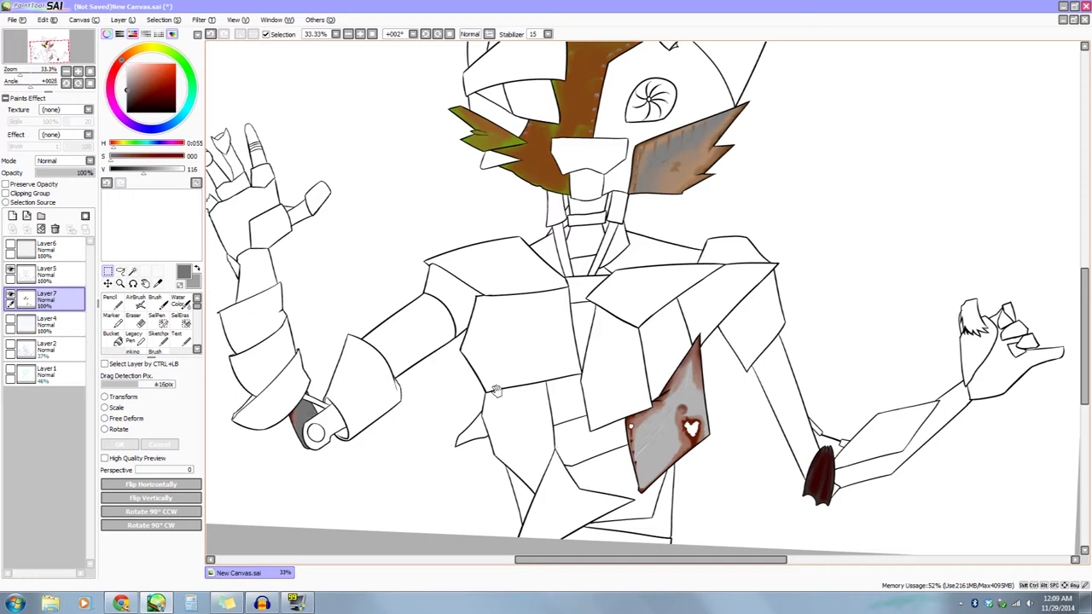
scroll(490, 435, up, 3)
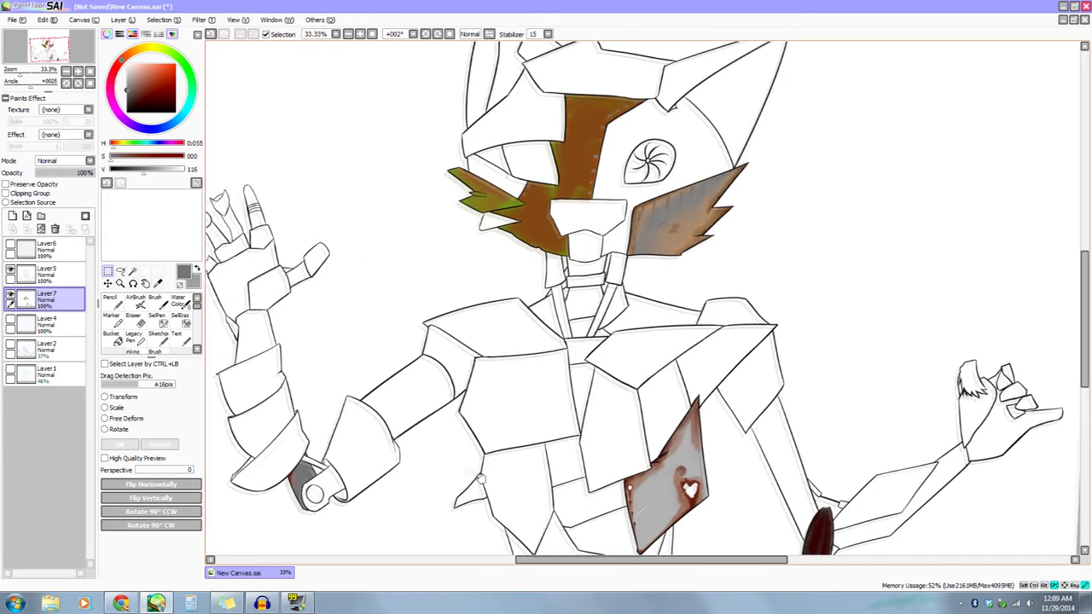
click(66, 73)
drag(516, 489, 497, 529)
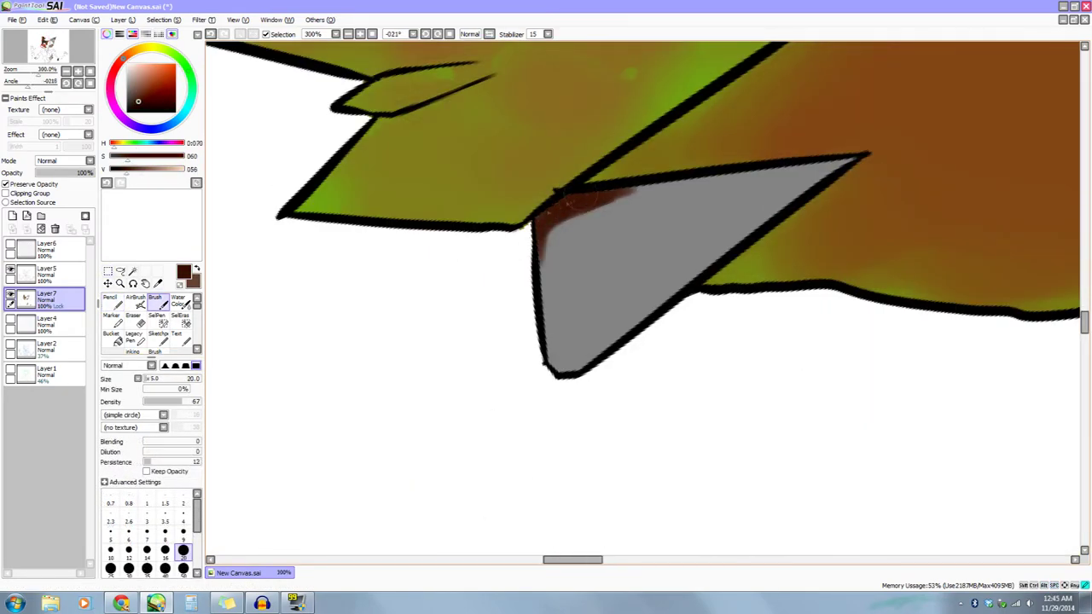
Shade the grey cheek spike's edges on Layer7 with dark brown rust using a size 20 Brush, fading toward its centre.
drag(563, 205, 555, 358)
mouse_move(597, 196)
mouse_down()
mouse_move(793, 179)
mouse_move(751, 189)
mouse_up()
drag(547, 263, 657, 200)
drag(561, 332, 580, 230)
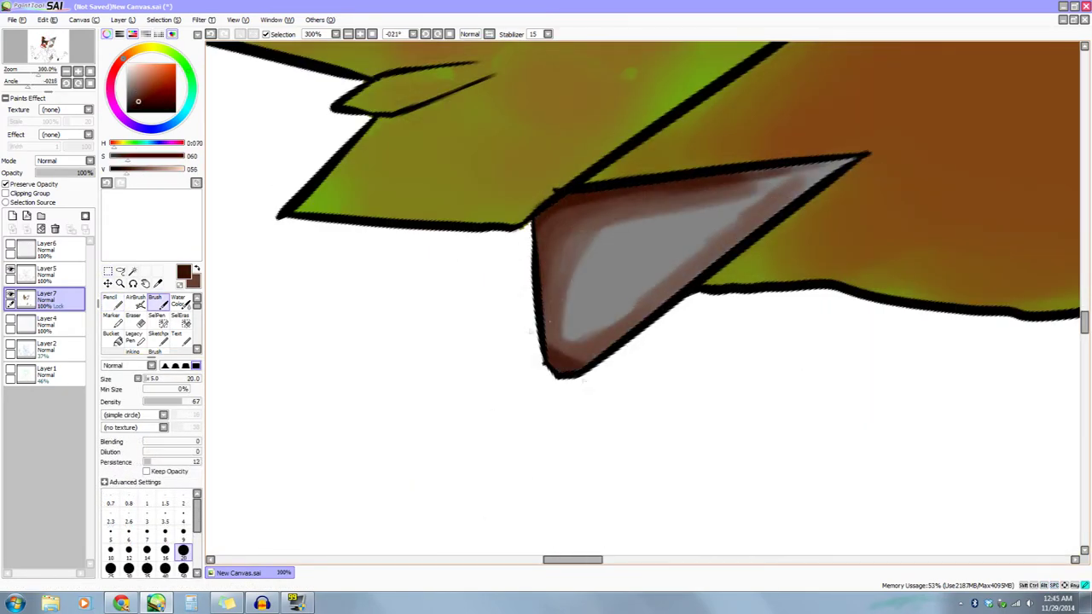
drag(550, 358, 610, 341)
mouse_move(665, 274)
mouse_down()
mouse_move(597, 265)
mouse_move(619, 230)
mouse_up()
drag(602, 238, 700, 213)
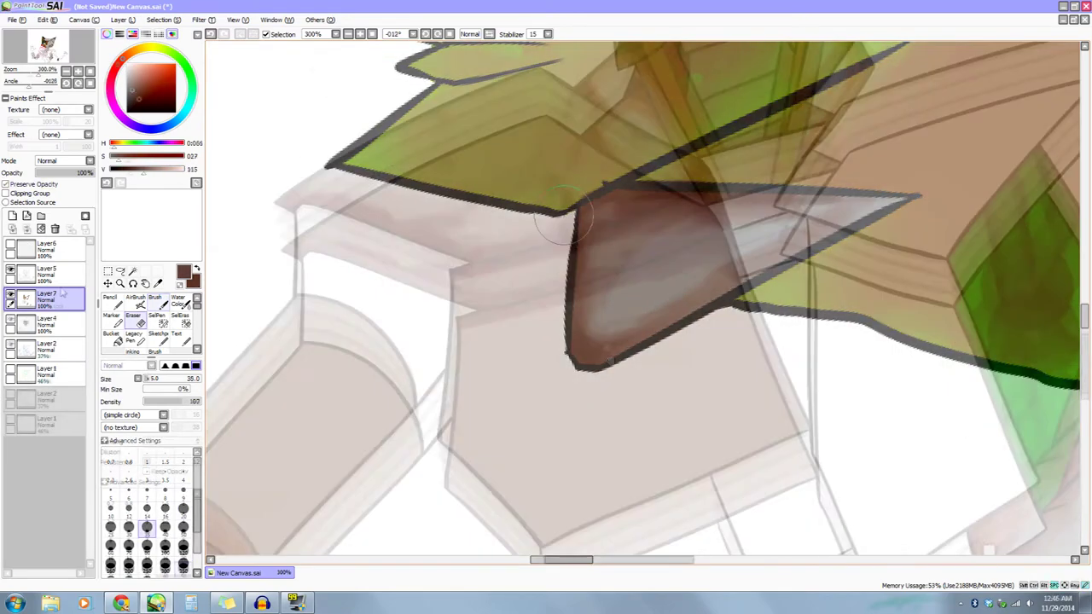
Shade the tan chest plate with brown veins and dark red rust along its edges using the Brush.
drag(563, 205, 461, 341)
drag(580, 128, 495, 204)
drag(529, 324, 563, 371)
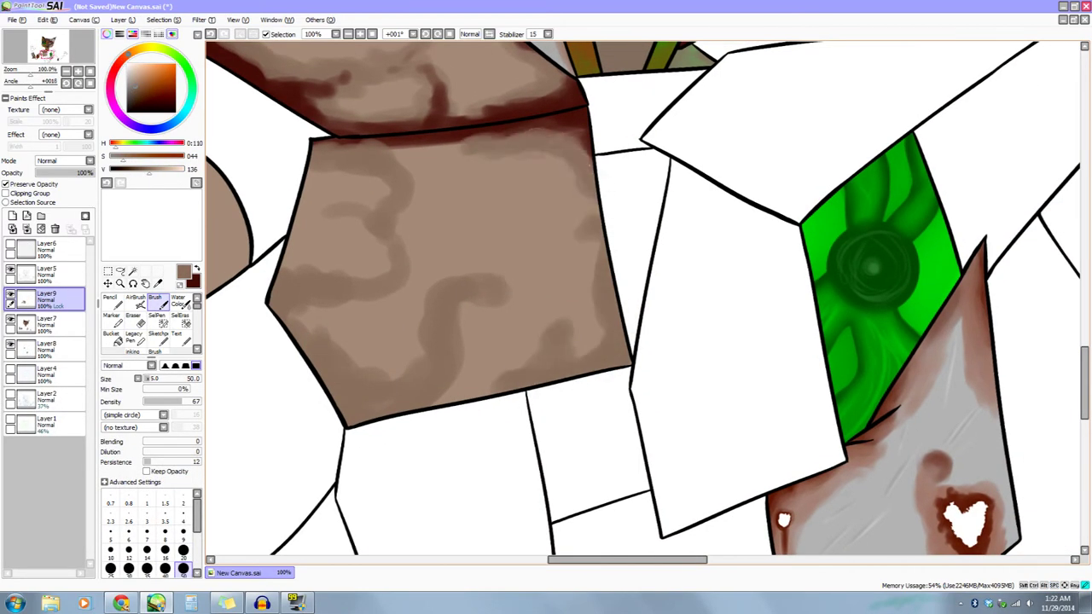
drag(465, 145, 588, 163)
drag(529, 255, 623, 388)
drag(375, 256, 443, 282)
drag(410, 315, 477, 362)
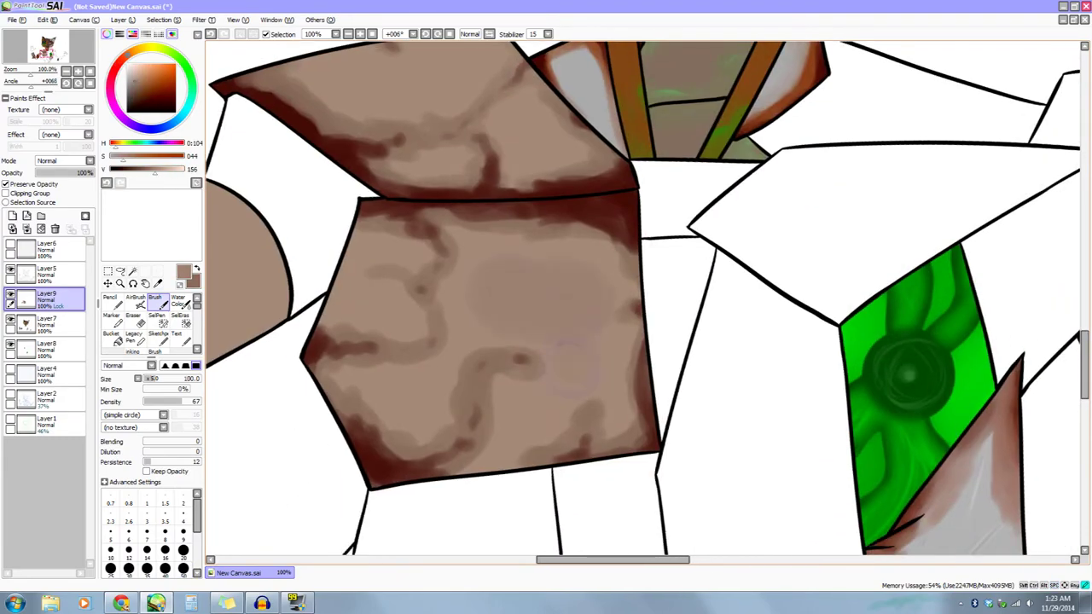
drag(503, 282, 546, 298)
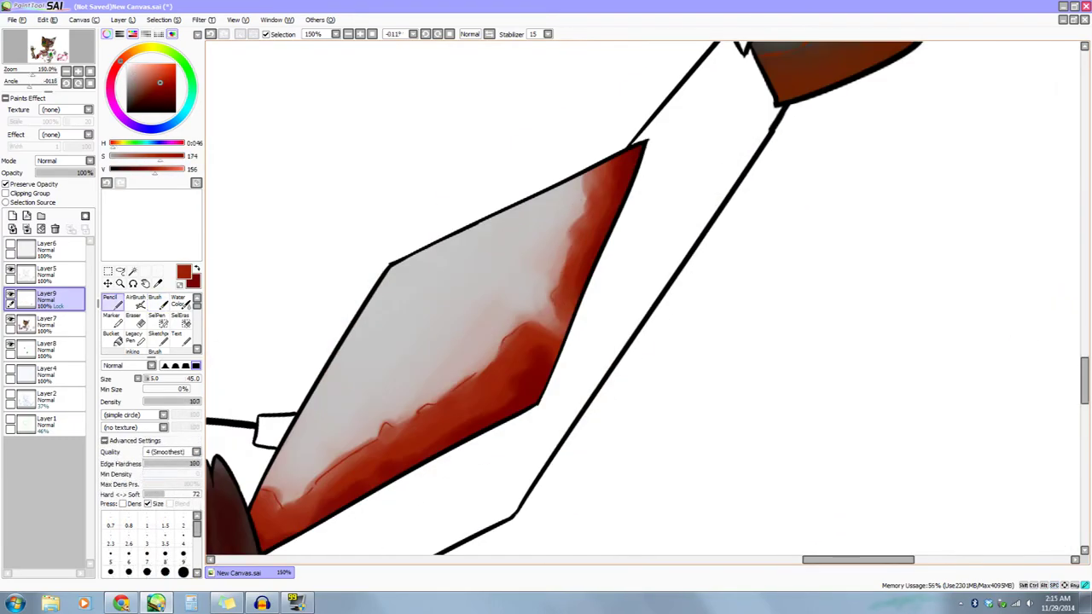
Dot round screw heads along the forearm plate's rusted edge with a size 45 Pencil and mark them with crosses.
click(611, 221)
click(477, 309)
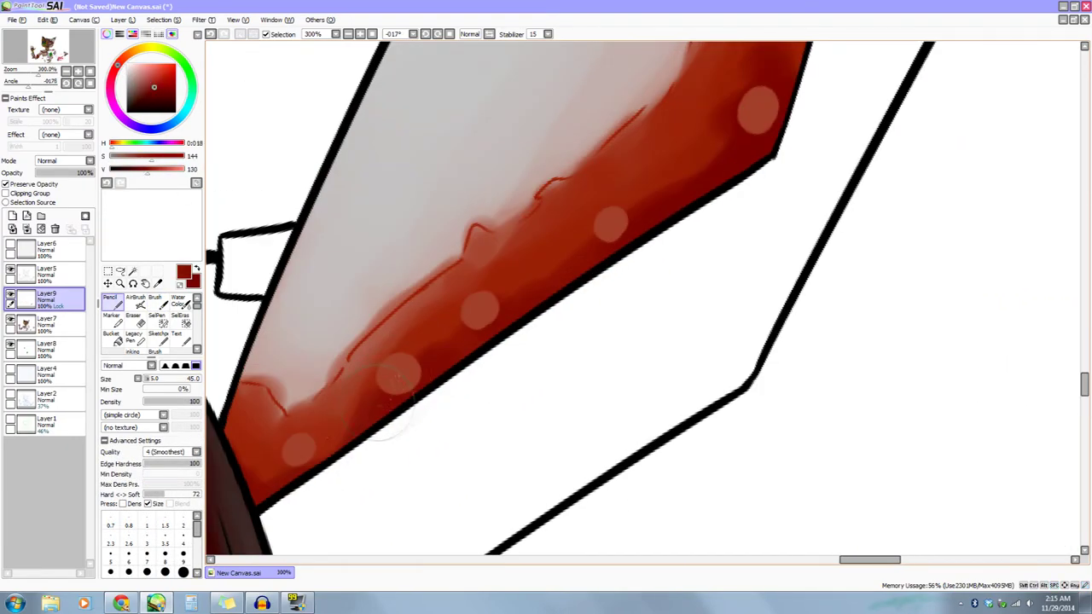
drag(306, 441, 291, 463)
drag(406, 364, 389, 386)
drag(537, 280, 526, 315)
drag(515, 375, 492, 401)
drag(535, 244, 539, 273)
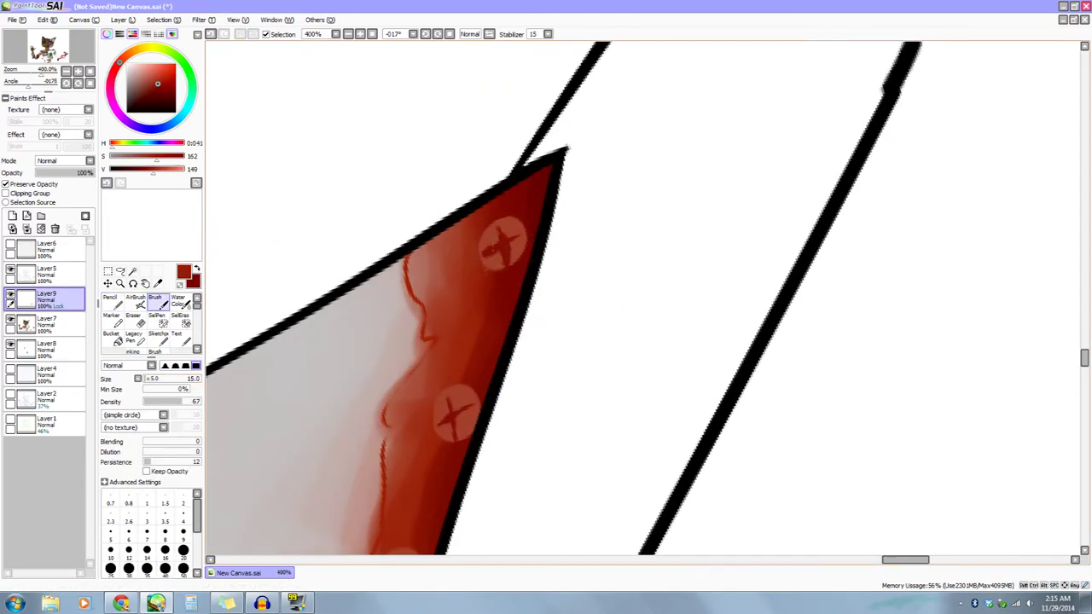
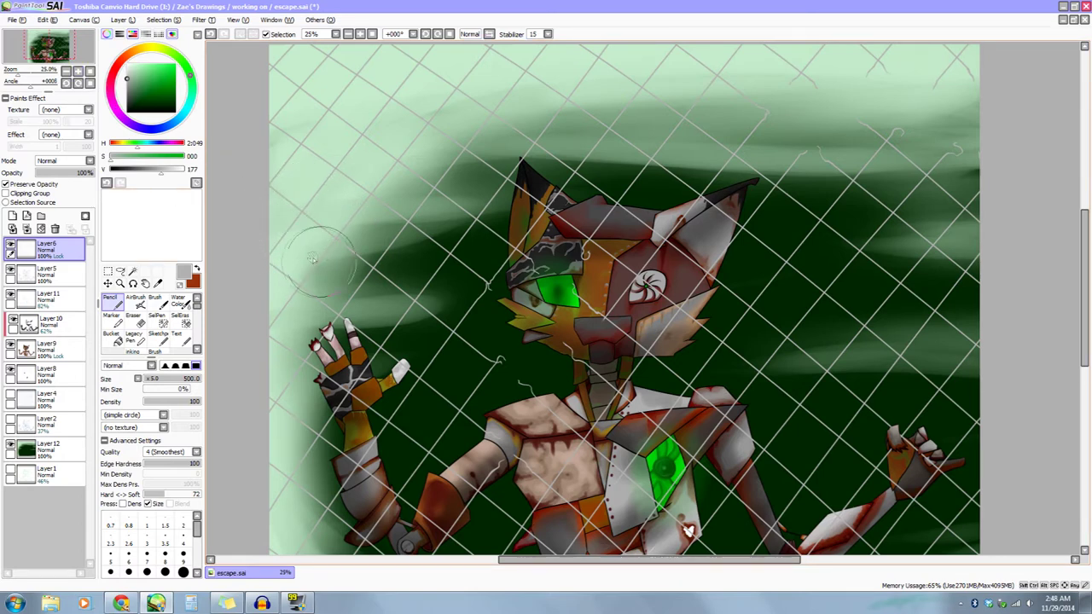
Recolour the fence wires grey on the opacity-locked Layer6 with a size 500 Pencil, and switch to the rust orange colour.
drag(321, 255, 336, 241)
click(78, 74)
click(78, 73)
drag(218, 217, 319, 256)
click(198, 268)
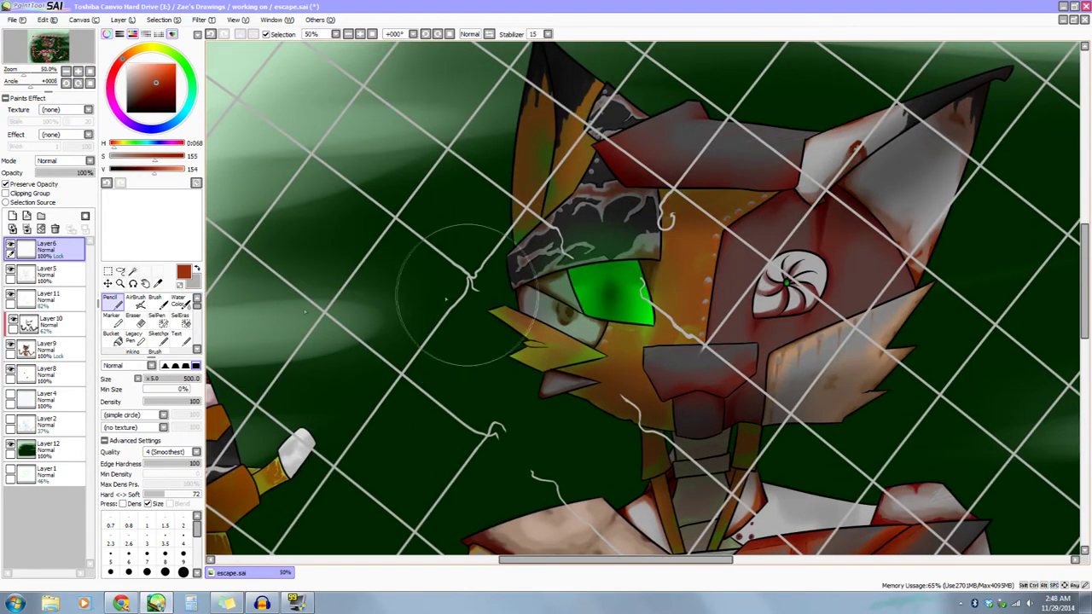
Brush rust orange over the broken wire ends around the fox's face and shoulder with a size 500 Brush.
key(b)
mouse_move(472, 327)
mouse_down()
mouse_move(469, 295)
mouse_move(467, 345)
mouse_up()
drag(490, 383, 495, 443)
mouse_move(555, 467)
mouse_down()
mouse_move(495, 400)
mouse_move(461, 424)
mouse_move(498, 481)
mouse_up()
drag(613, 372, 602, 365)
mouse_move(602, 269)
mouse_down()
mouse_move(642, 299)
mouse_move(629, 285)
mouse_up()
drag(529, 162, 467, 157)
drag(610, 141, 589, 159)
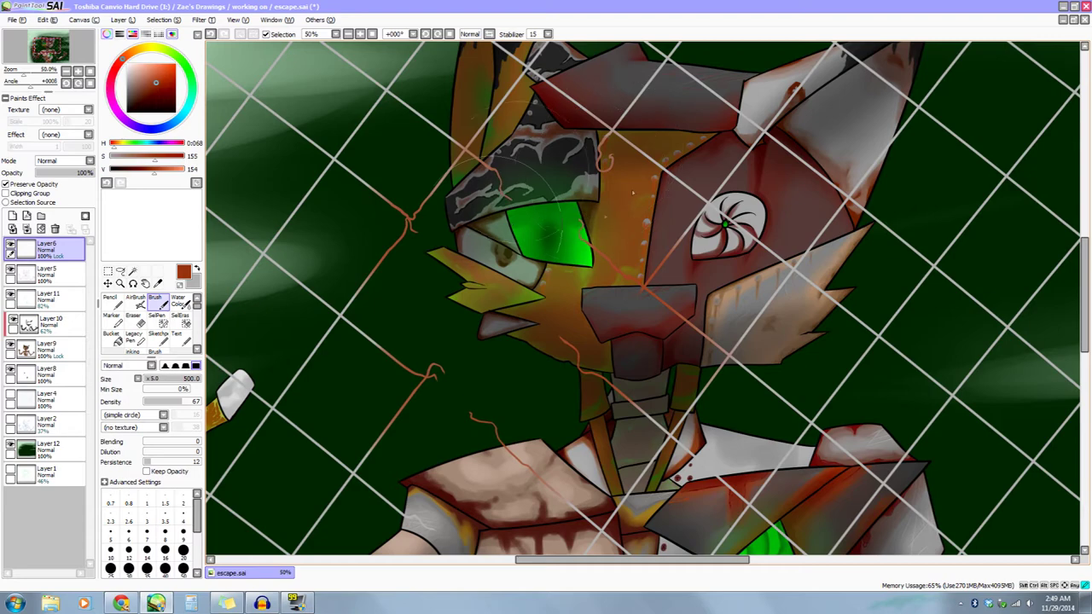
drag(507, 250, 485, 247)
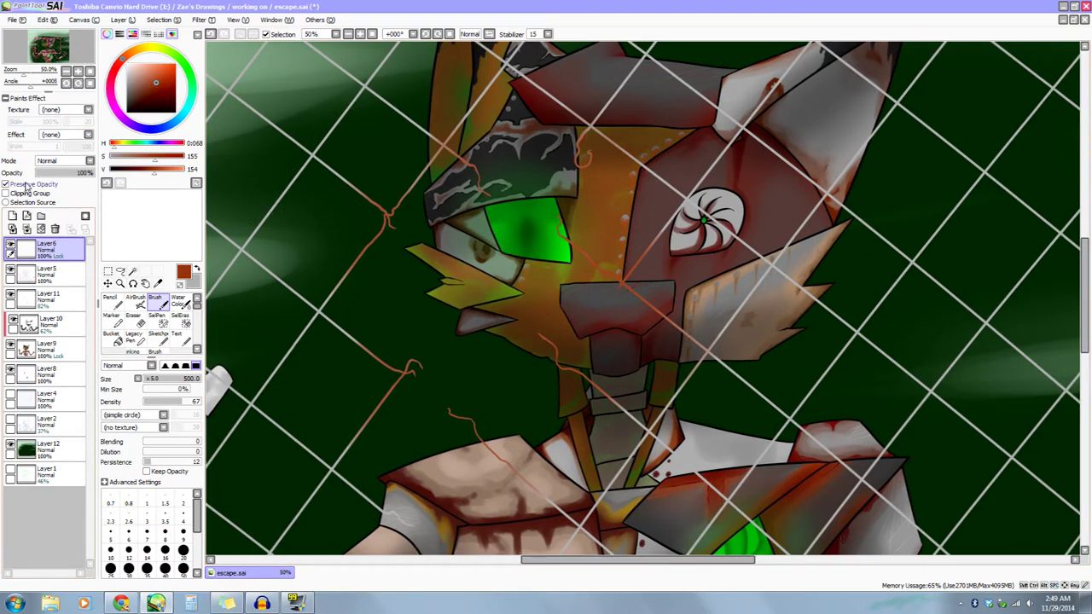
Unlock Layer6's opacity and extend a broken wire curling down across the fox's snout with a size 25 Pencil.
click(77, 73)
drag(268, 233, 294, 228)
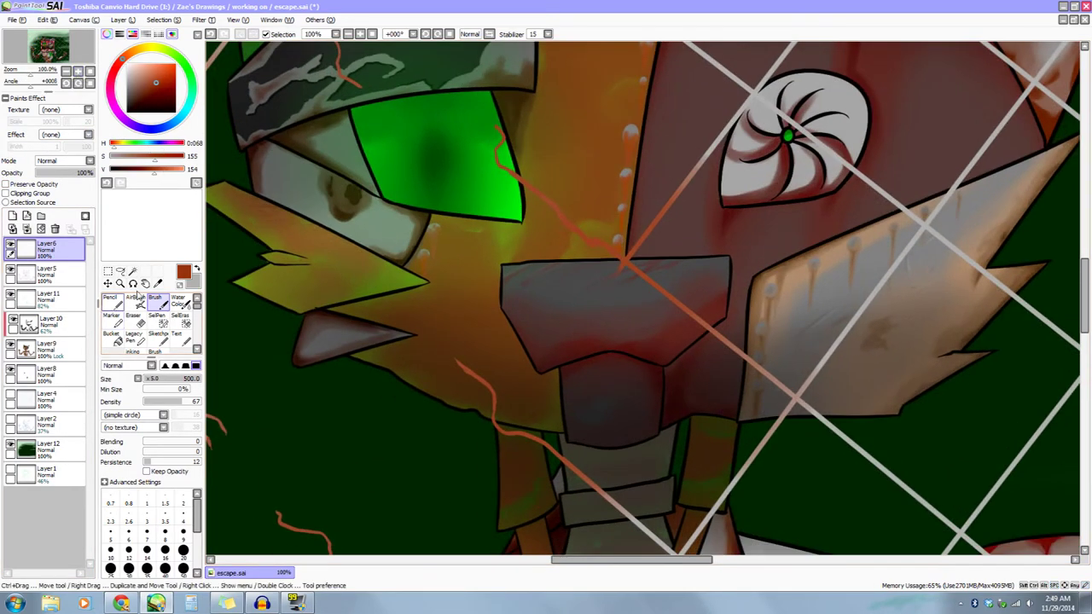
click(113, 303)
drag(621, 292, 563, 309)
click(150, 380)
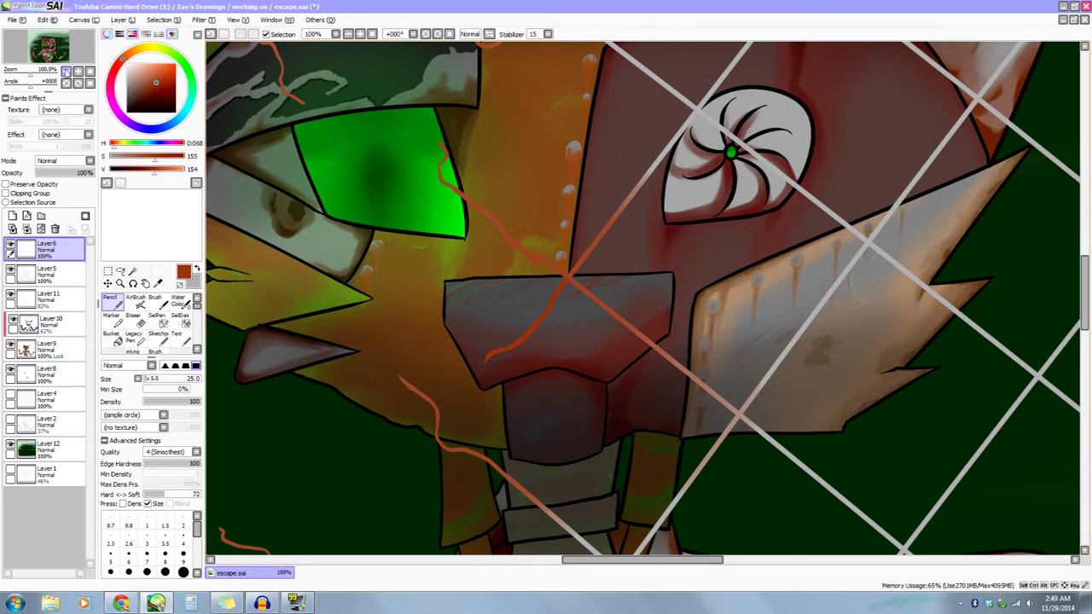
Preserve Layer6's opacity again and brush rust orange over the broken wires in the picture's upper-right area.
click(66, 72)
click(66, 73)
click(66, 72)
drag(248, 217, 263, 177)
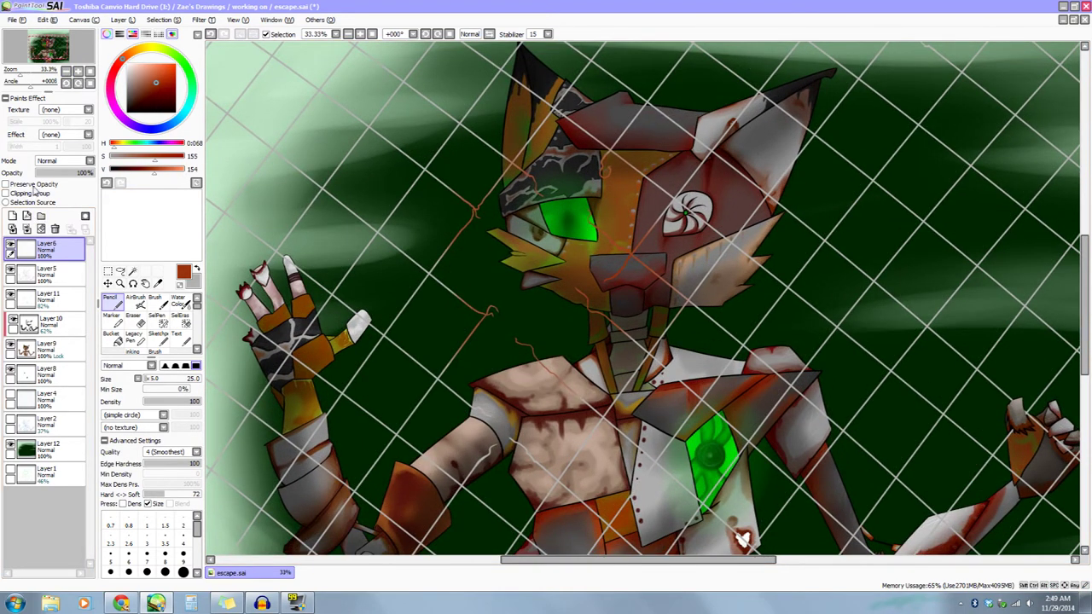
drag(438, 345, 389, 324)
click(159, 303)
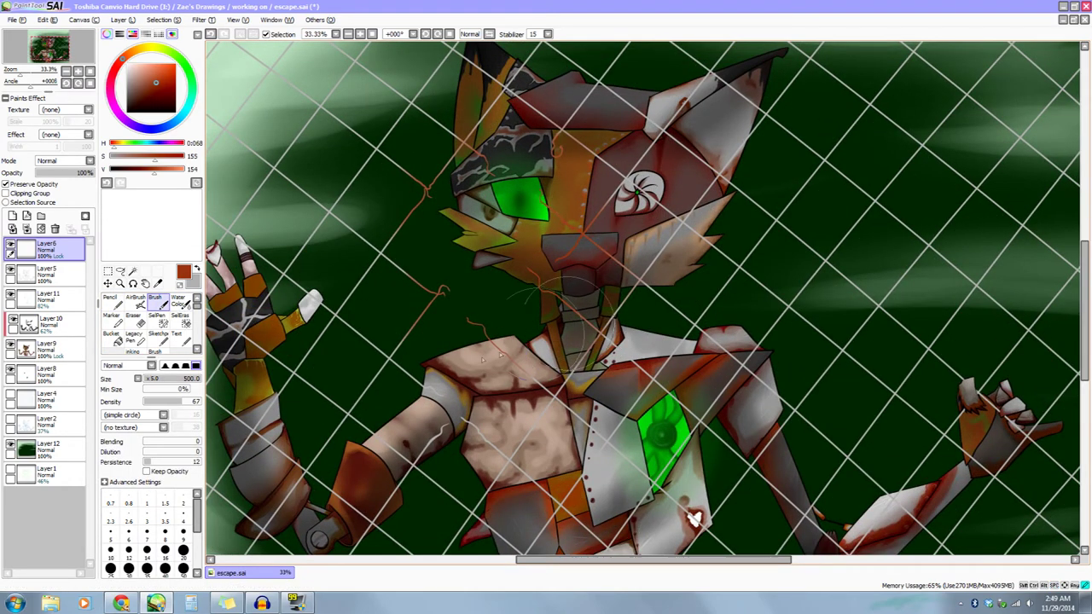
mouse_move(448, 282)
mouse_down()
mouse_move(413, 320)
mouse_move(441, 442)
mouse_move(412, 355)
mouse_move(464, 431)
mouse_up()
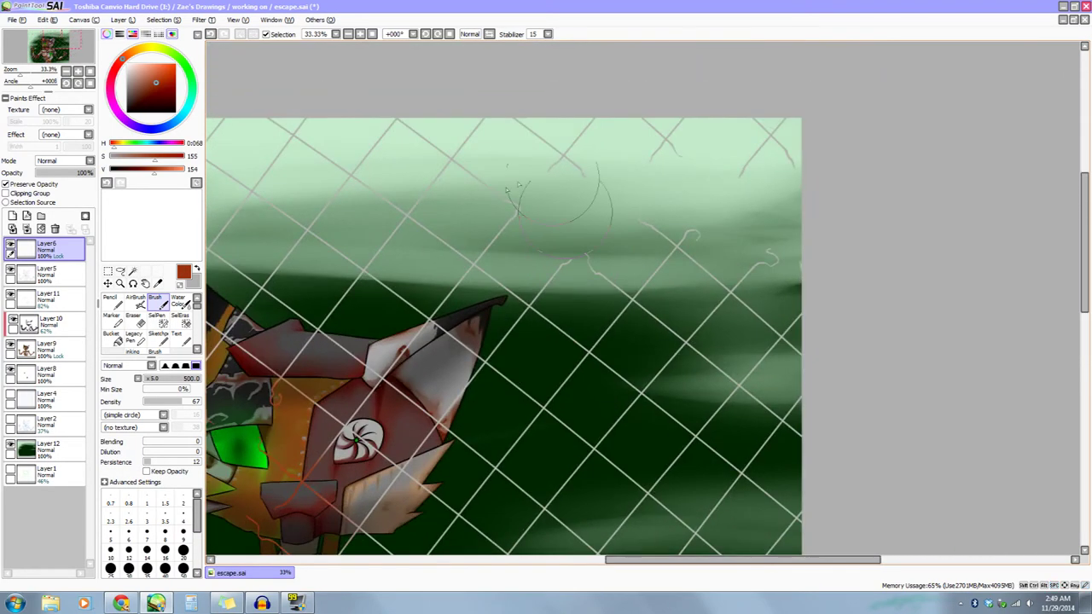
mouse_move(460, 167)
mouse_down()
mouse_move(516, 207)
mouse_move(490, 246)
mouse_up()
drag(570, 260, 541, 292)
drag(588, 128, 548, 171)
drag(752, 157, 740, 175)
drag(647, 122, 680, 156)
drag(772, 140, 794, 166)
drag(639, 220, 683, 249)
drag(591, 263, 649, 314)
drag(696, 234, 733, 294)
drag(662, 226, 797, 348)
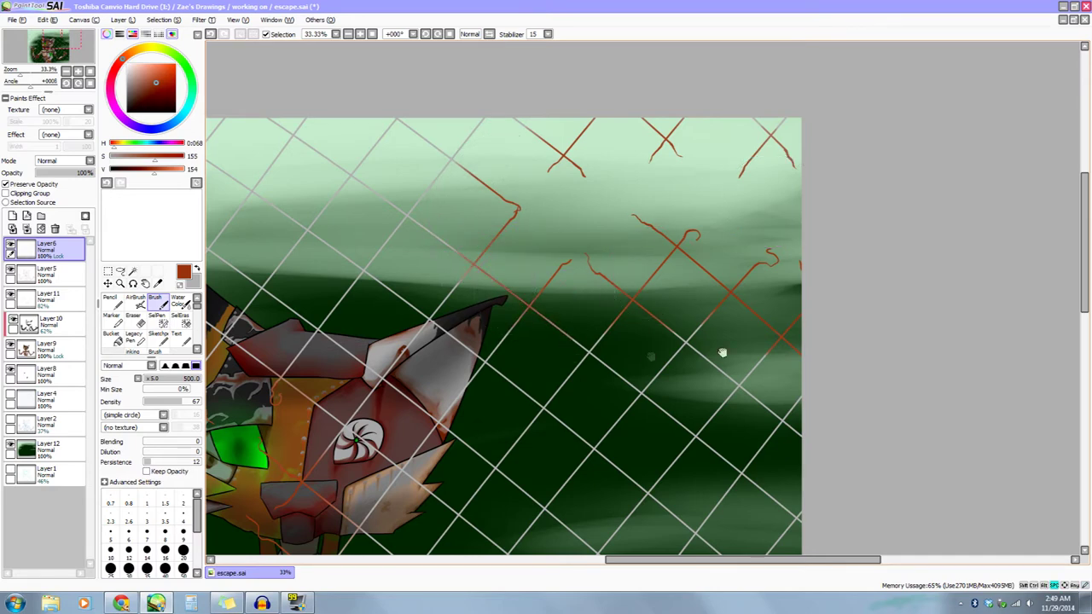
Brush patches of rust orange over the fence wires along the picture's left side and right edge.
drag(651, 356, 875, 341)
click(67, 72)
click(67, 72)
mouse_move(534, 416)
mouse_down()
mouse_move(504, 302)
mouse_move(499, 369)
mouse_up()
mouse_move(364, 174)
mouse_down()
mouse_move(313, 193)
mouse_move(345, 192)
mouse_up()
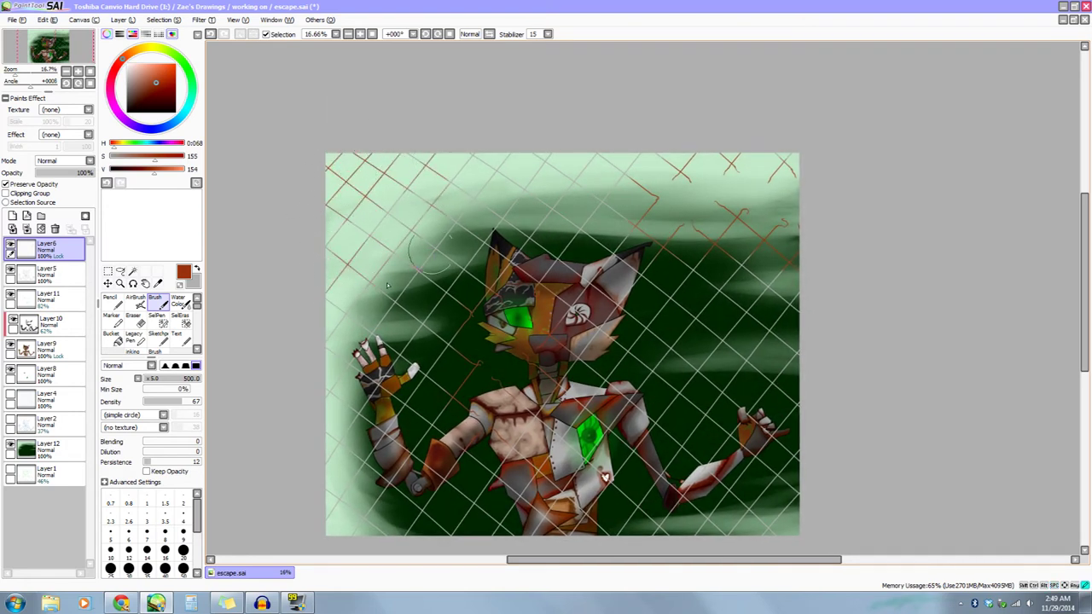
scroll(341, 374, down, 1)
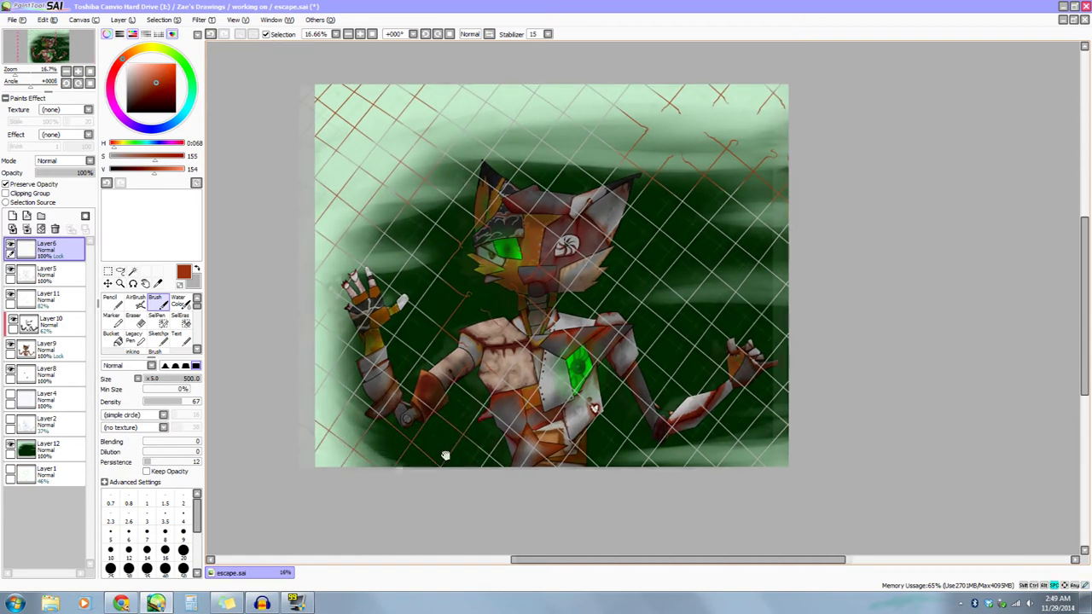
drag(446, 453, 313, 504)
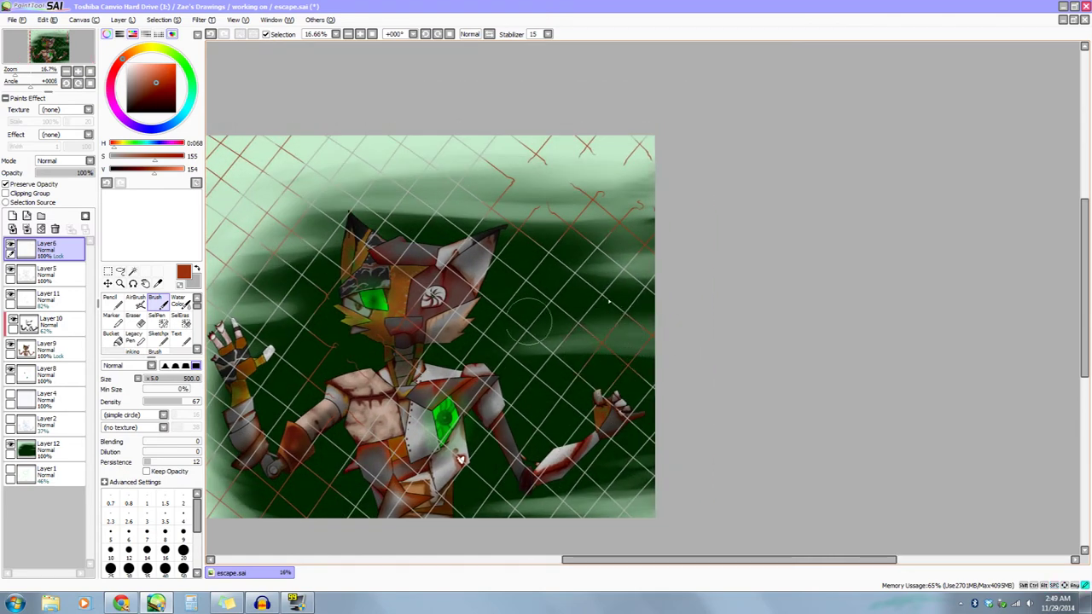
drag(388, 190, 503, 218)
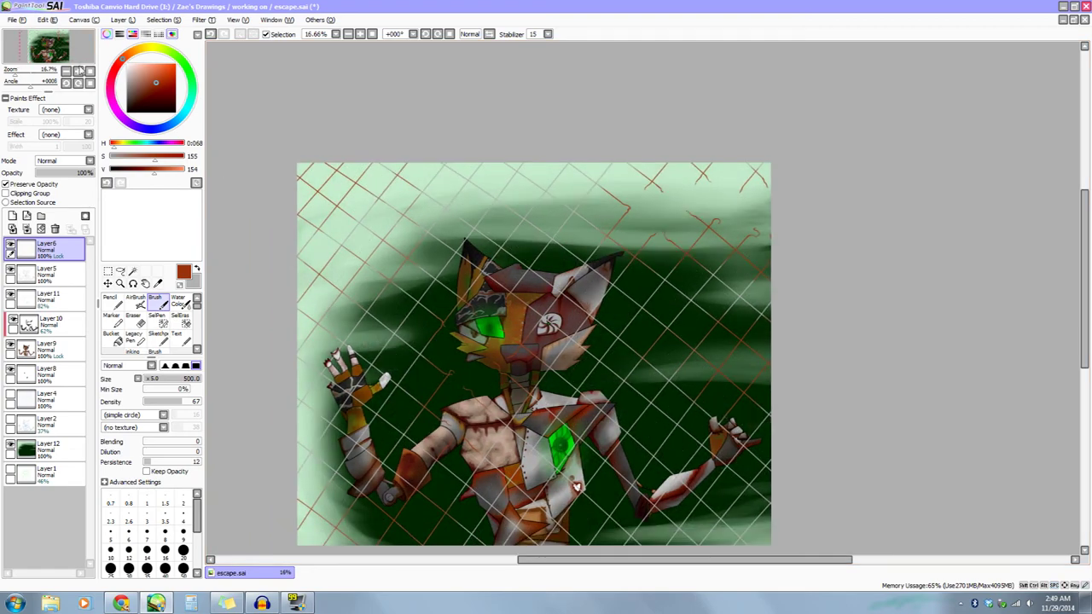
Darken the rust colour to a brightness of 92 and brush it over the rusted fence wires and broken ends.
click(77, 72)
click(78, 71)
scroll(428, 290, up, 2)
drag(155, 170, 136, 173)
drag(575, 259, 543, 248)
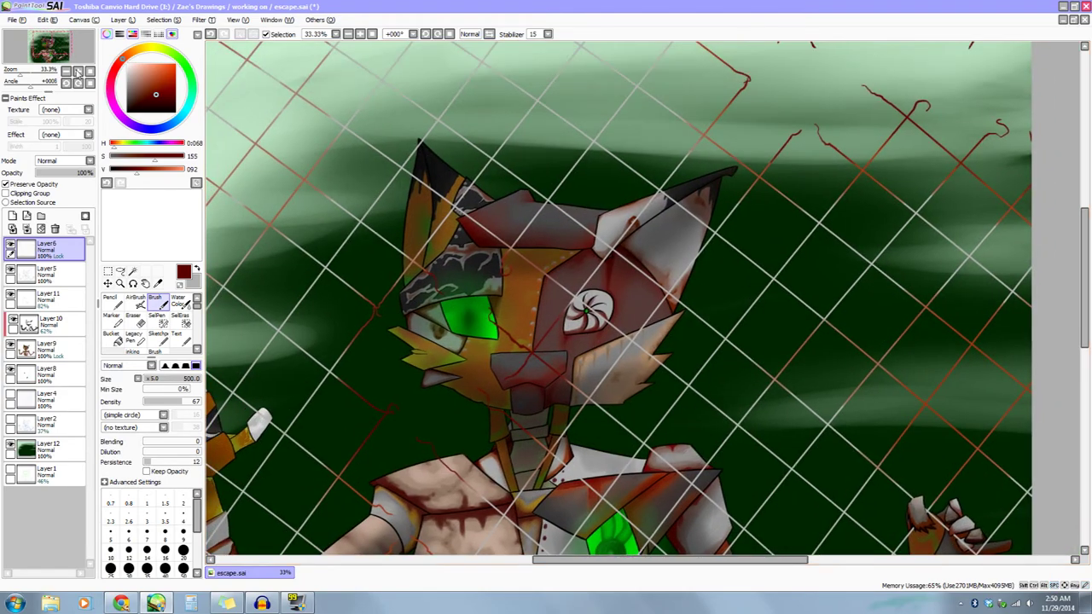
click(66, 71)
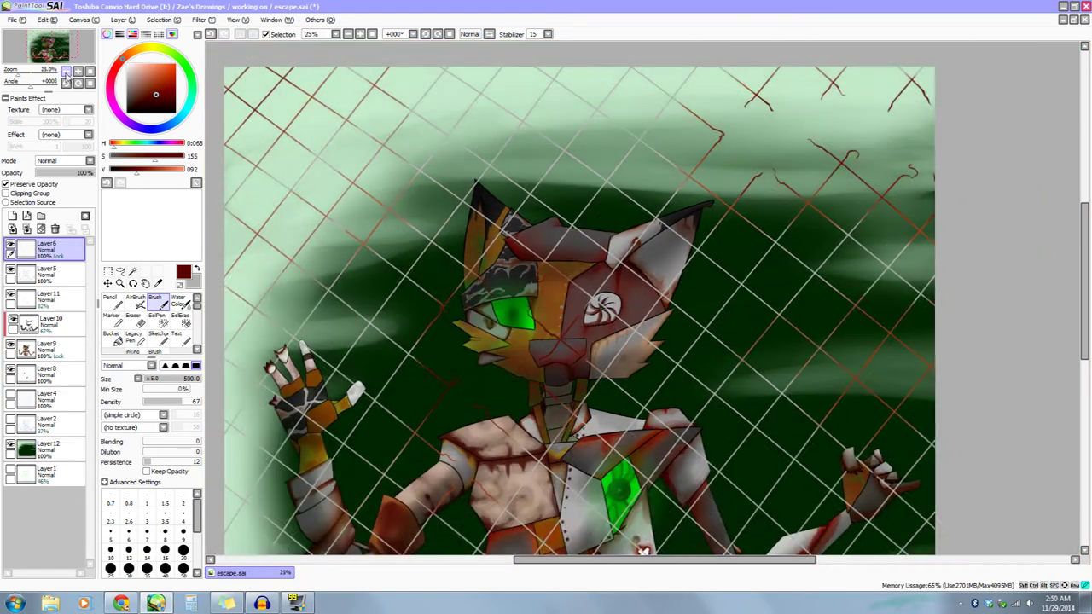
click(66, 72)
drag(334, 320, 335, 279)
scroll(341, 295, up, 1)
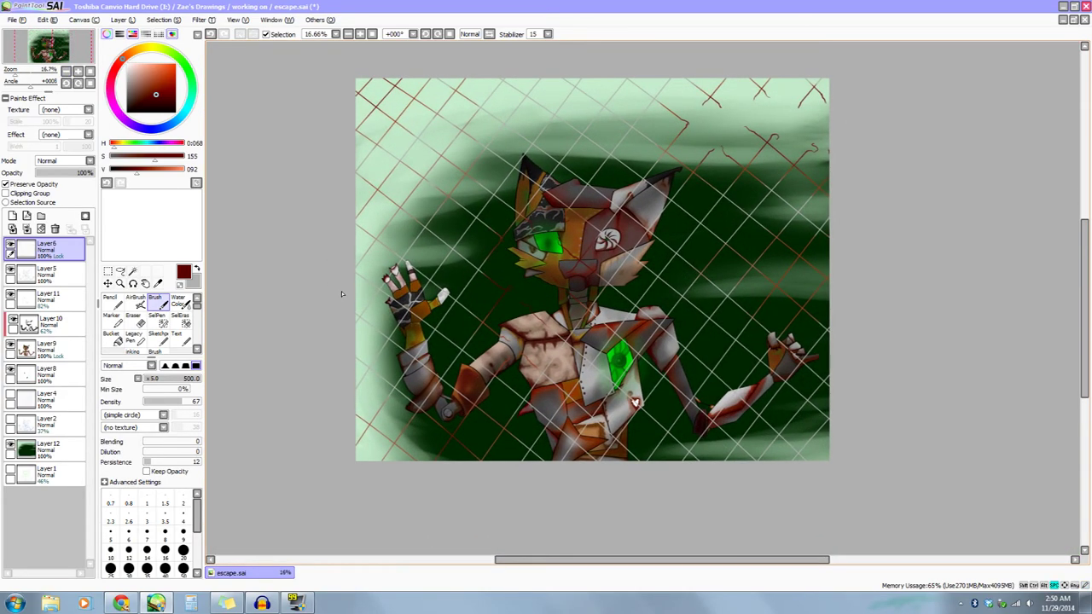
Unlock Layer9's opacity and erase the white patch inside the rusted hole of the lower torso plate with a size 35 Eraser.
click(77, 73)
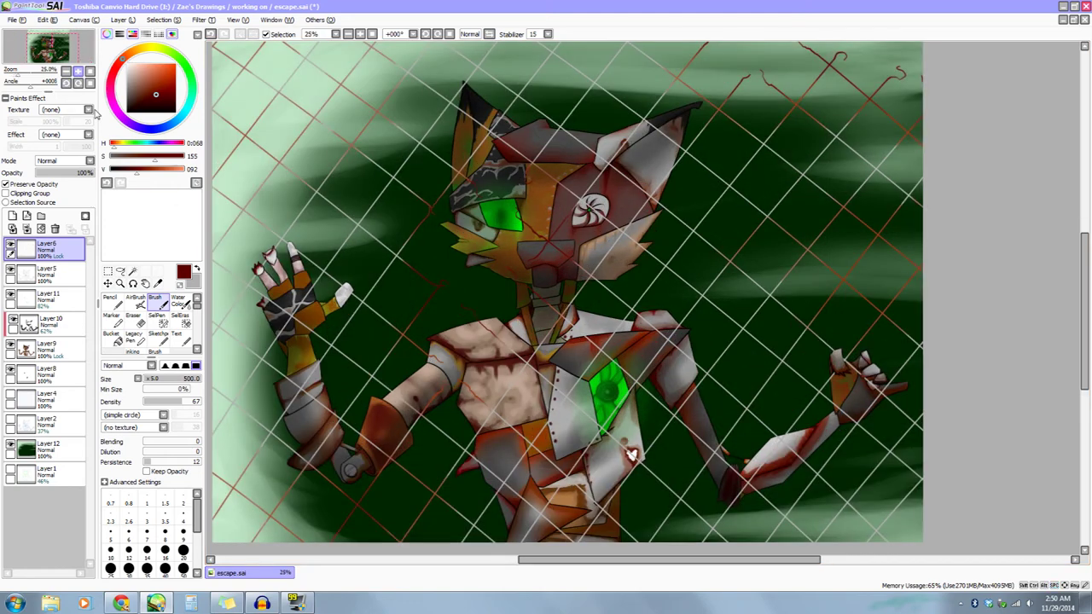
drag(574, 386, 581, 351)
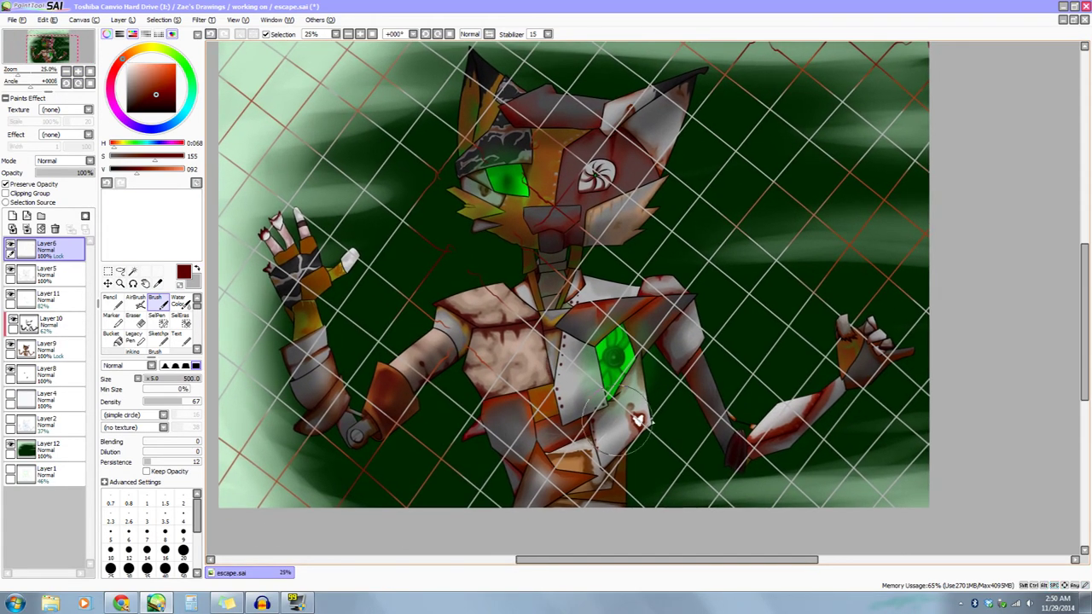
double_click(79, 72)
drag(373, 381, 342, 100)
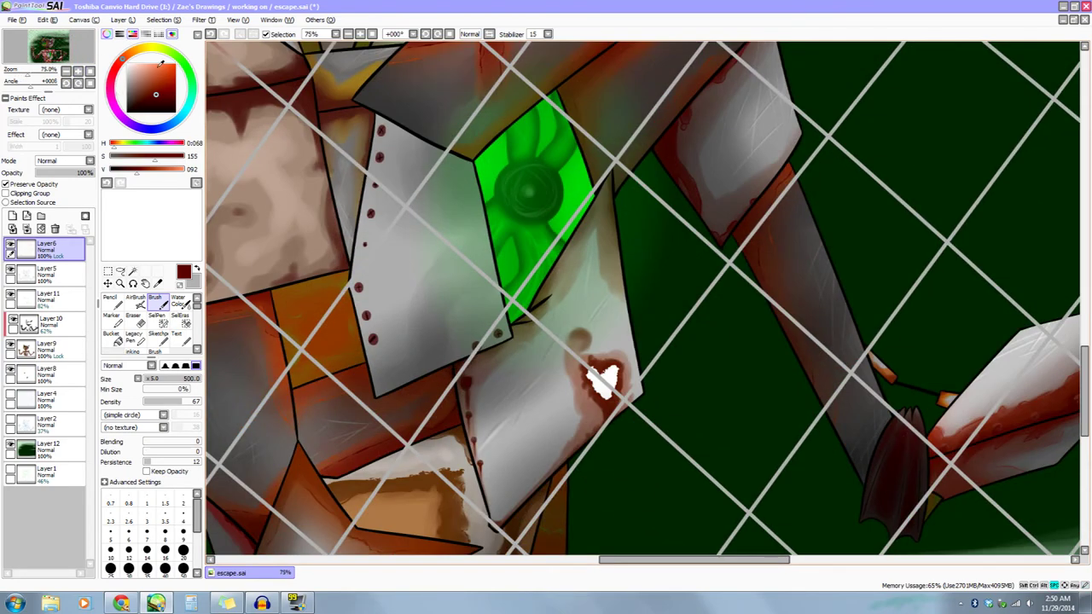
click(78, 73)
double_click(77, 72)
drag(370, 151, 433, 52)
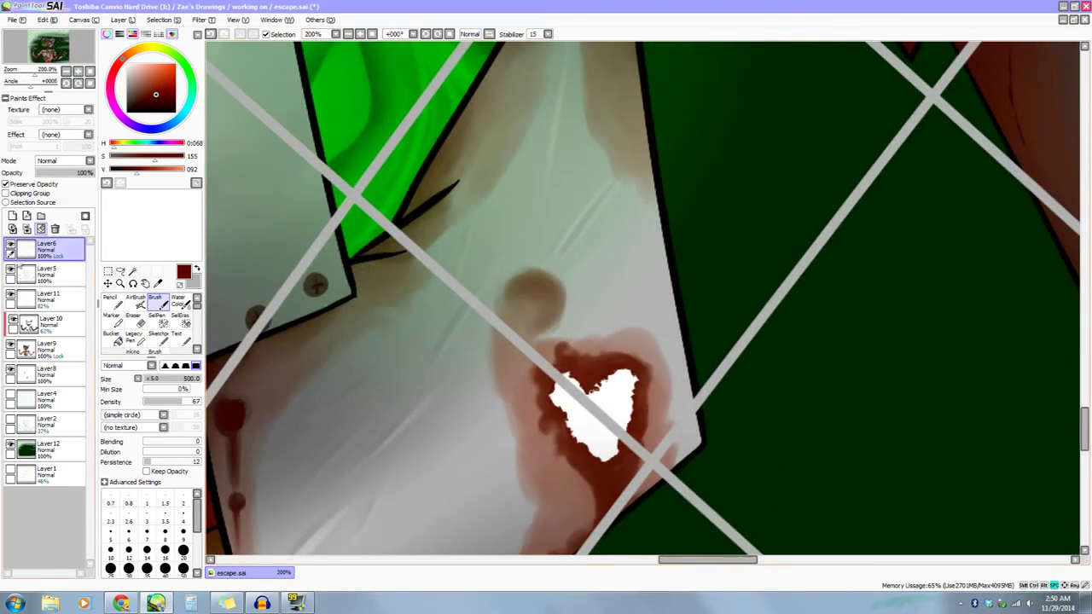
click(38, 349)
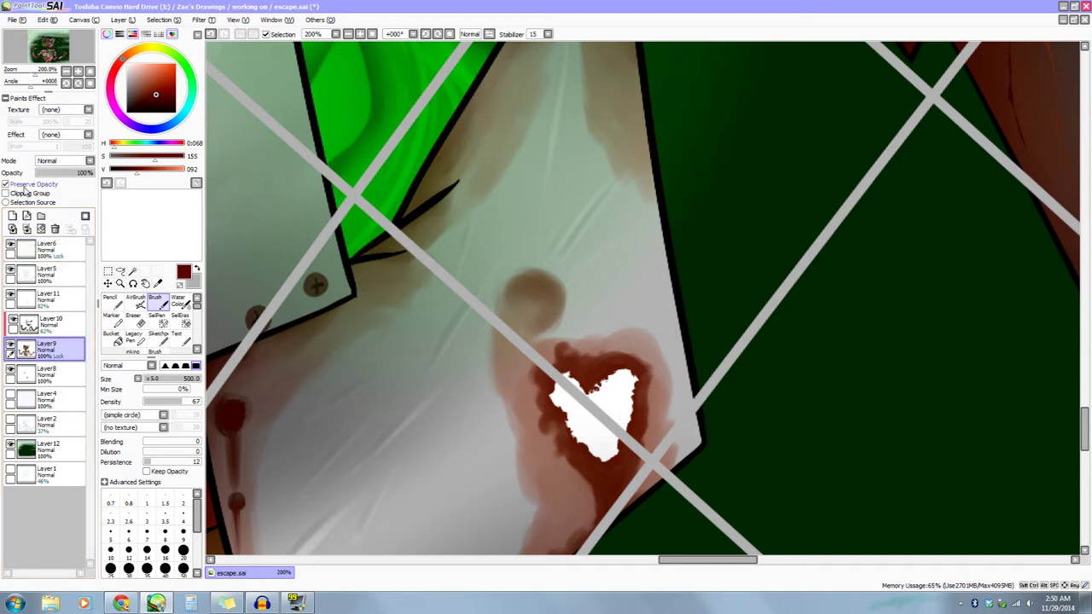
click(77, 72)
drag(312, 279, 325, 139)
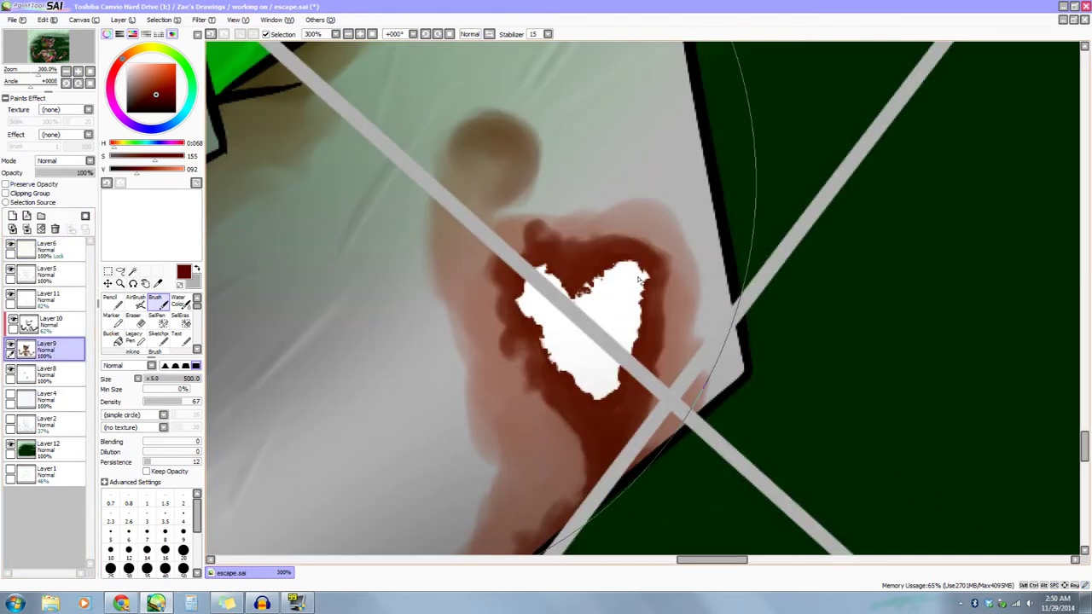
key(e)
click(152, 384)
click(147, 527)
mouse_move(602, 323)
mouse_down()
mouse_move(581, 300)
mouse_move(588, 287)
mouse_move(636, 266)
mouse_move(636, 303)
mouse_move(614, 303)
mouse_move(630, 341)
mouse_move(635, 333)
mouse_move(601, 393)
mouse_move(565, 365)
mouse_move(552, 328)
mouse_up()
mouse_move(540, 319)
mouse_down()
mouse_move(540, 271)
mouse_move(562, 302)
mouse_move(554, 287)
mouse_move(551, 306)
mouse_move(590, 332)
mouse_move(564, 348)
mouse_move(605, 331)
mouse_move(605, 356)
mouse_move(616, 275)
mouse_up()
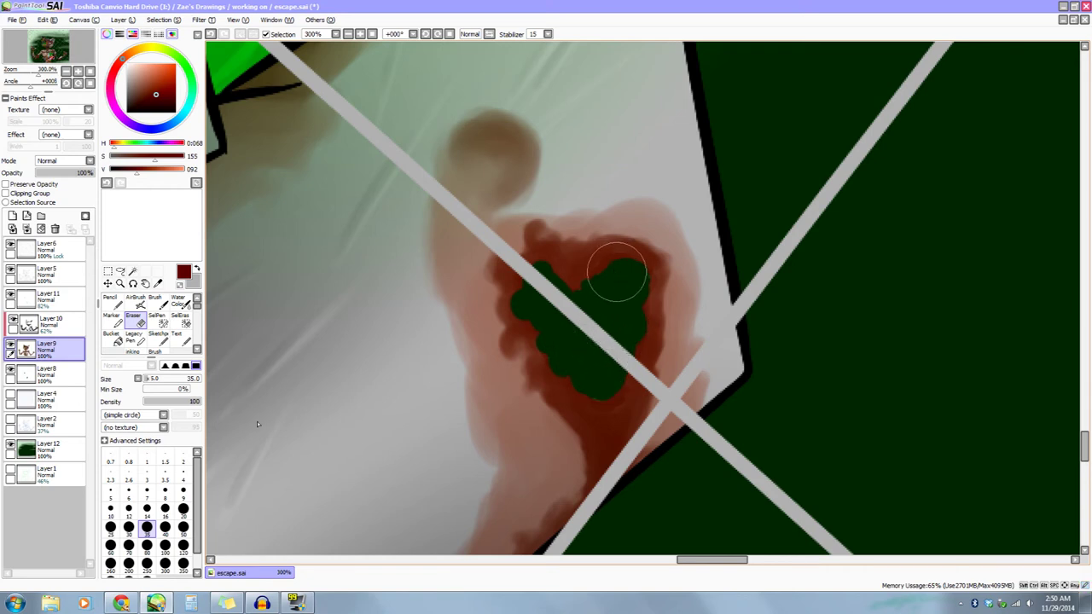
Roughen the rim of the torso plate's hole in dark red with a size 25 Pencil.
key(n)
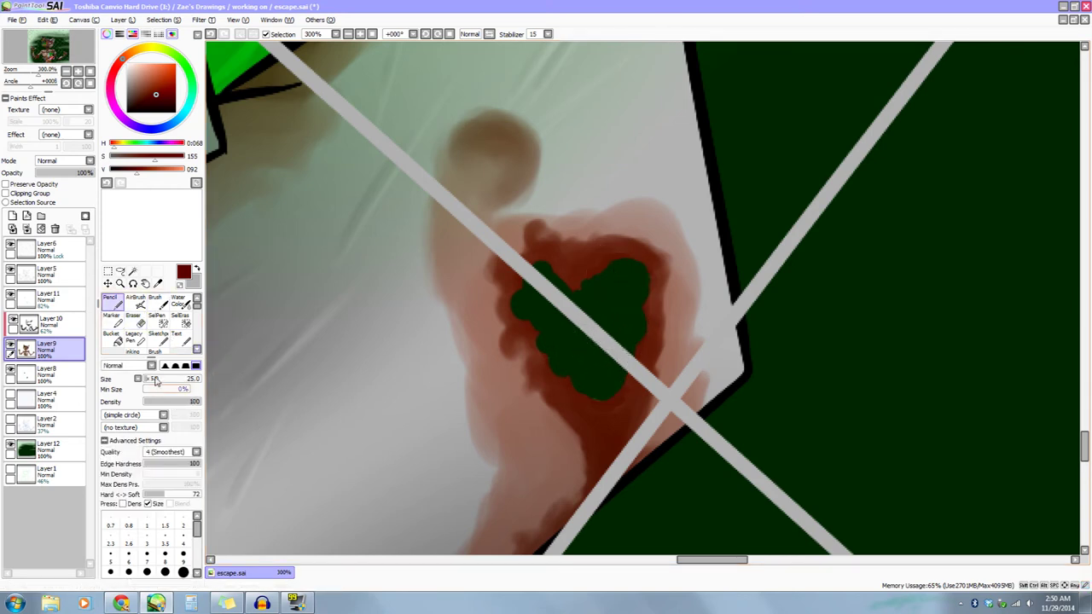
click(149, 381)
mouse_move(594, 396)
mouse_down()
mouse_move(604, 403)
mouse_move(562, 376)
mouse_move(514, 295)
mouse_move(535, 260)
mouse_move(554, 270)
mouse_move(542, 259)
mouse_move(519, 309)
mouse_up()
mouse_move(577, 287)
mouse_down()
mouse_move(627, 256)
mouse_move(647, 269)
mouse_move(639, 255)
mouse_move(652, 274)
mouse_move(646, 329)
mouse_move(619, 390)
mouse_move(582, 392)
mouse_move(595, 401)
mouse_move(573, 356)
mouse_up()
Examine the whole picture, checking the rusted fence and the torso hole against the character.
click(68, 72)
click(68, 72)
click(68, 72)
click(68, 71)
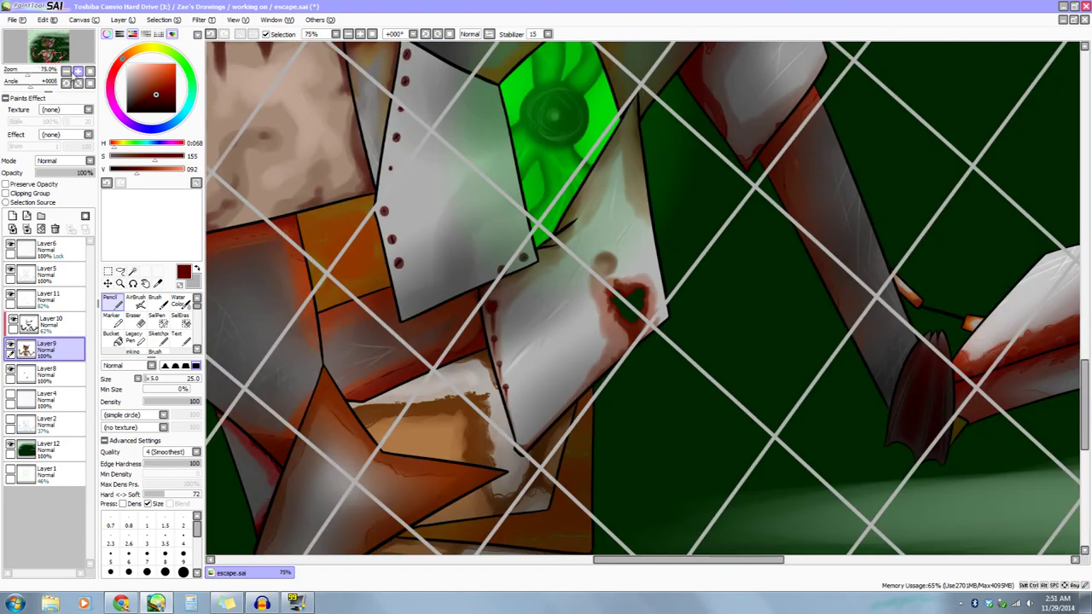
click(68, 72)
click(68, 72)
click(69, 72)
click(68, 71)
drag(438, 473, 534, 517)
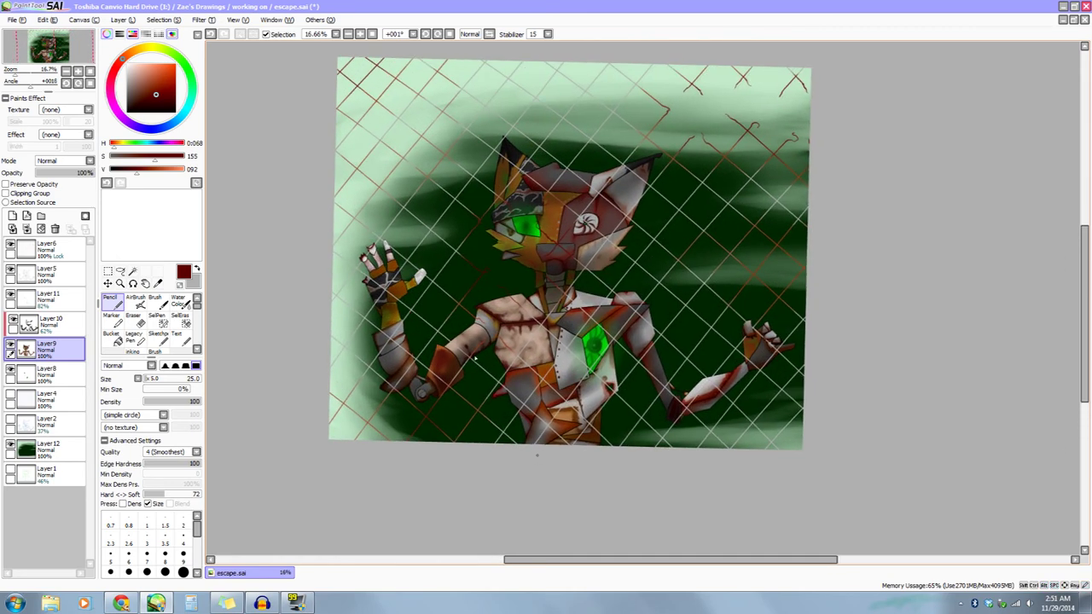
drag(299, 260, 318, 337)
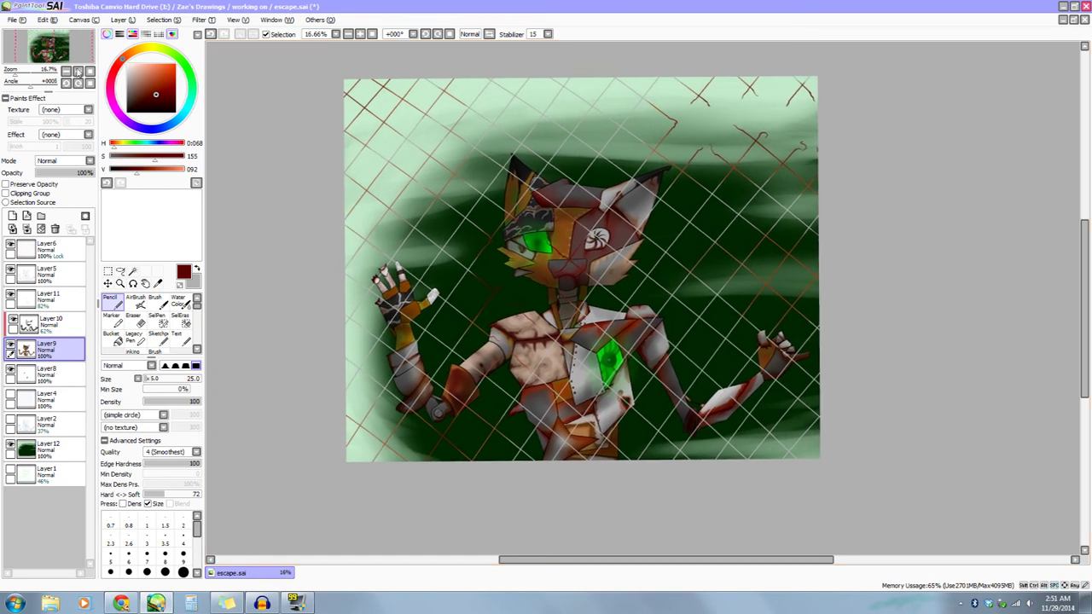
click(78, 70)
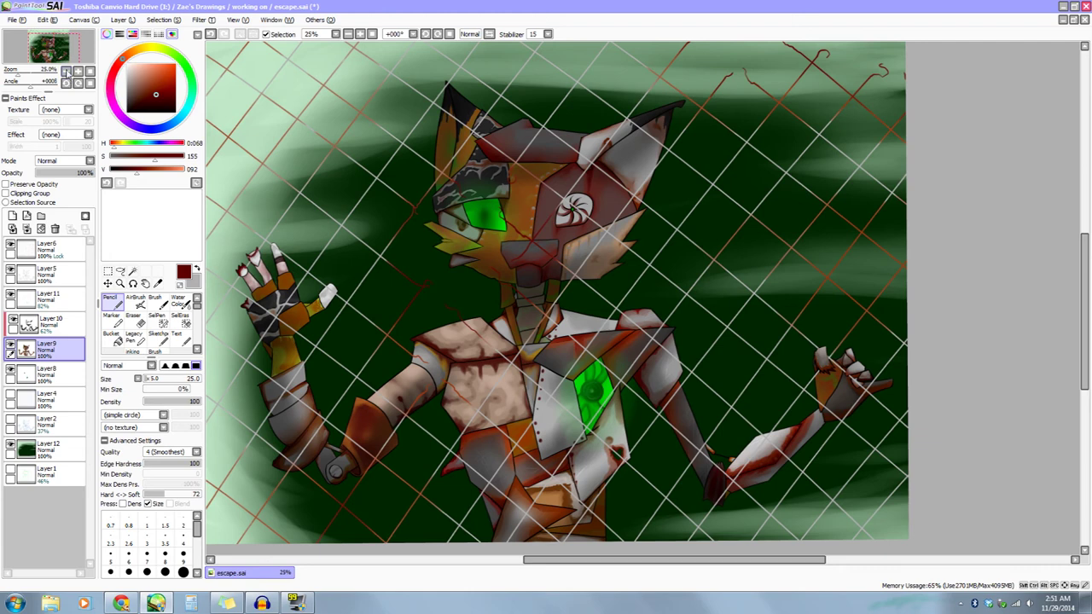
click(66, 71)
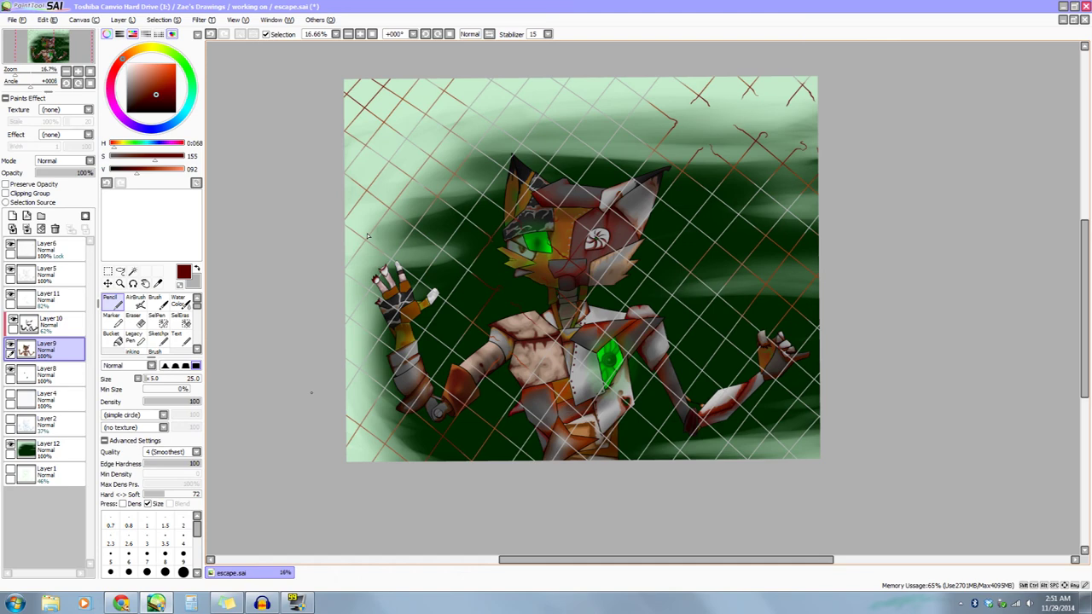
Choose a bright green drawing colour and add a new layer above Layer6.
drag(149, 48, 178, 62)
click(51, 247)
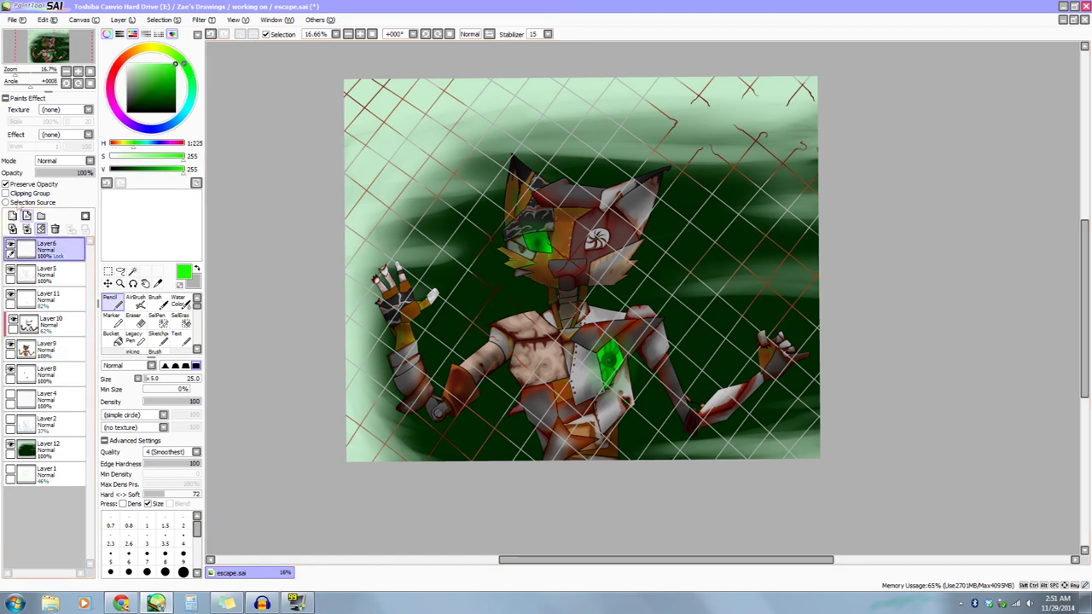
click(12, 215)
Sign the artwork in green near the picture's lower-right corner with the size 25 Pencil, adding the year 14.
click(78, 71)
click(77, 72)
drag(68, 51, 75, 60)
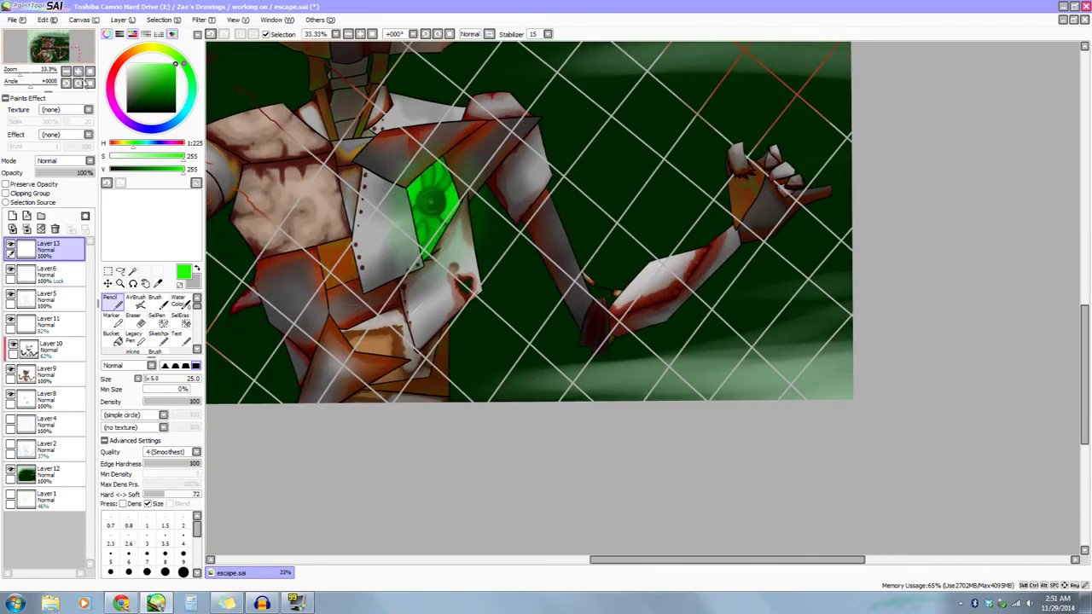
click(78, 72)
mouse_move(514, 432)
mouse_down()
mouse_move(485, 407)
mouse_move(504, 430)
mouse_up()
drag(577, 410, 529, 425)
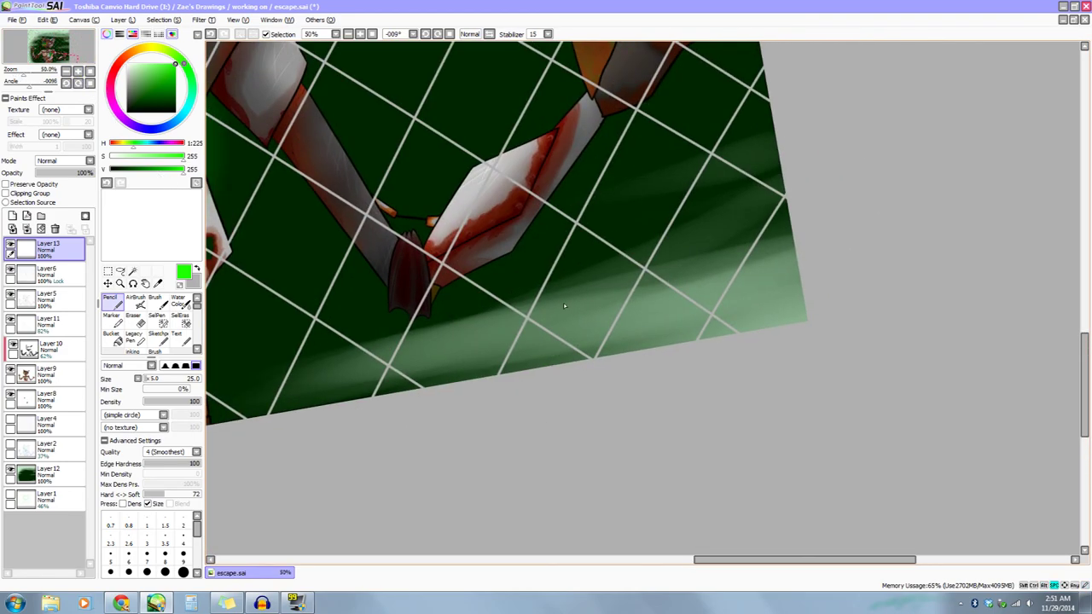
mouse_move(500, 345)
mouse_down()
mouse_move(496, 370)
mouse_move(702, 324)
mouse_up()
drag(542, 341, 639, 325)
mouse_move(488, 365)
mouse_down()
mouse_move(662, 322)
mouse_move(607, 352)
mouse_up()
drag(617, 343, 625, 348)
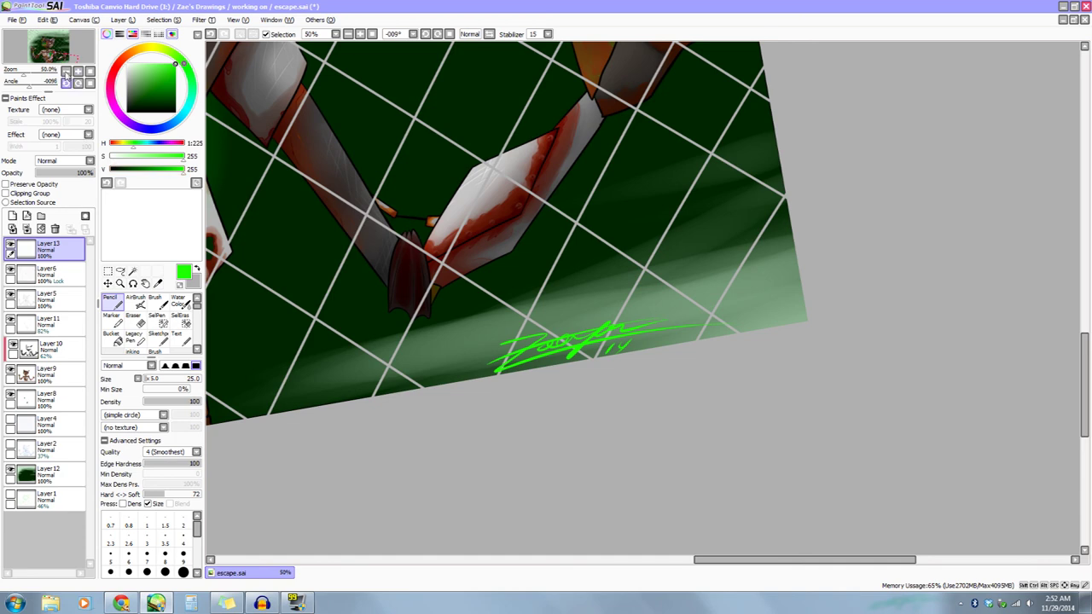
Set the signature layer's opacity to 50% and straighten the canvas to show the whole picture.
click(66, 73)
click(66, 73)
click(66, 73)
click(65, 174)
click(65, 72)
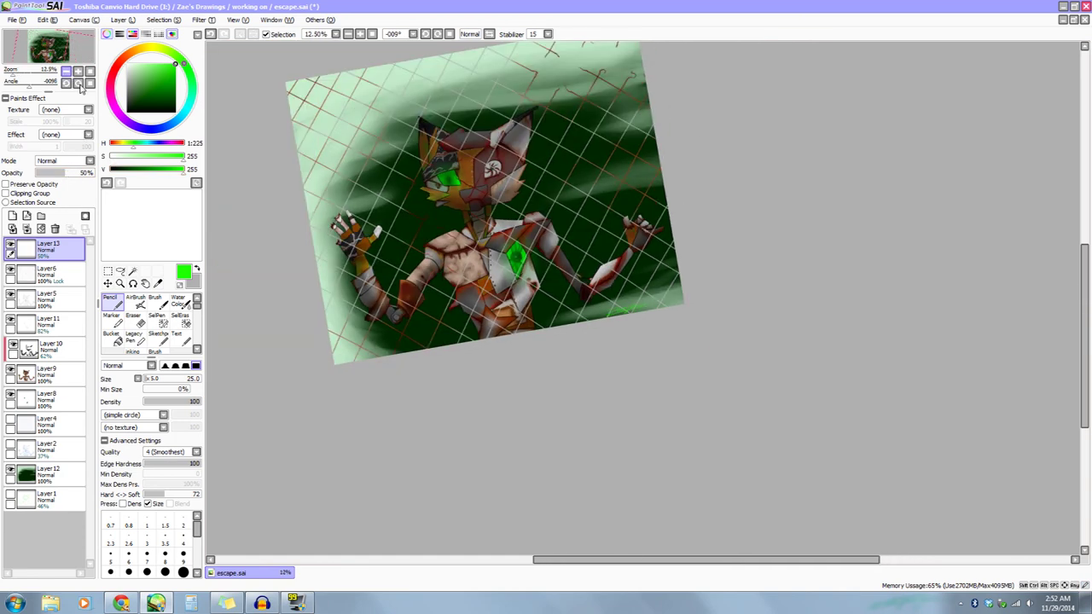
mouse_move(373, 435)
mouse_down()
mouse_move(393, 438)
mouse_move(401, 512)
mouse_move(389, 447)
mouse_up()
drag(421, 431, 468, 466)
click(78, 73)
drag(712, 409, 756, 454)
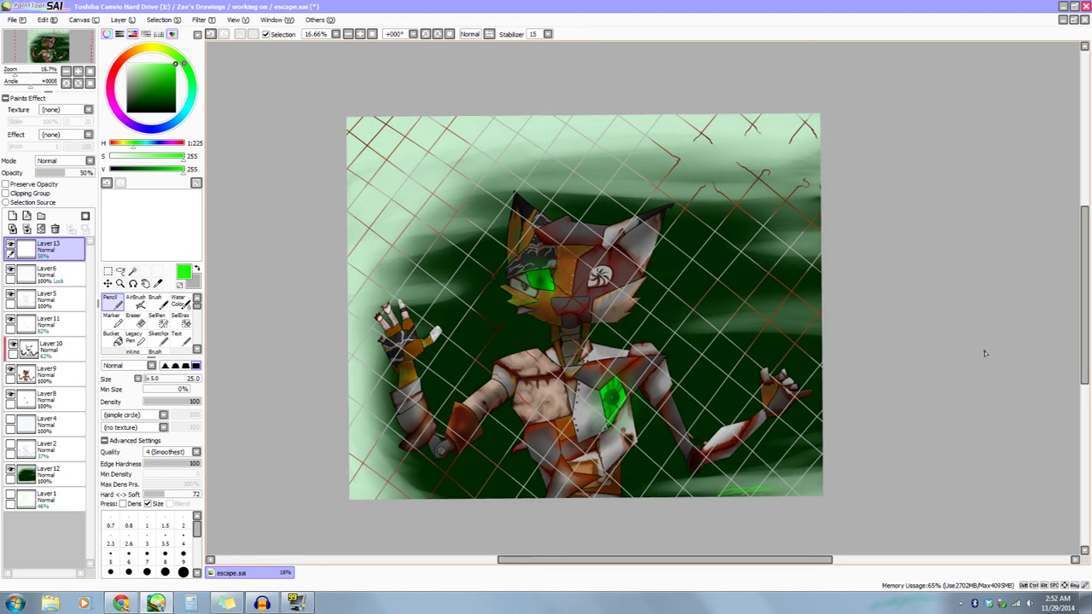